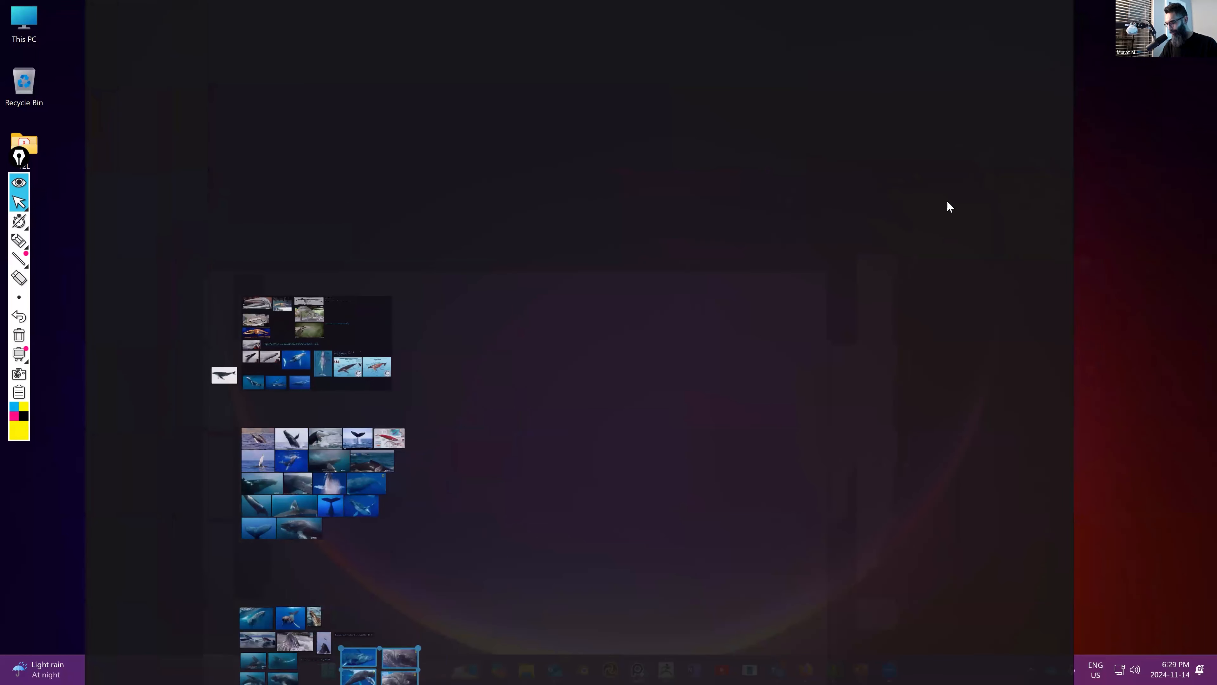
# - Maximize the humpback reference board and survey its groups of whale images
pyautogui.click(1046, 103)
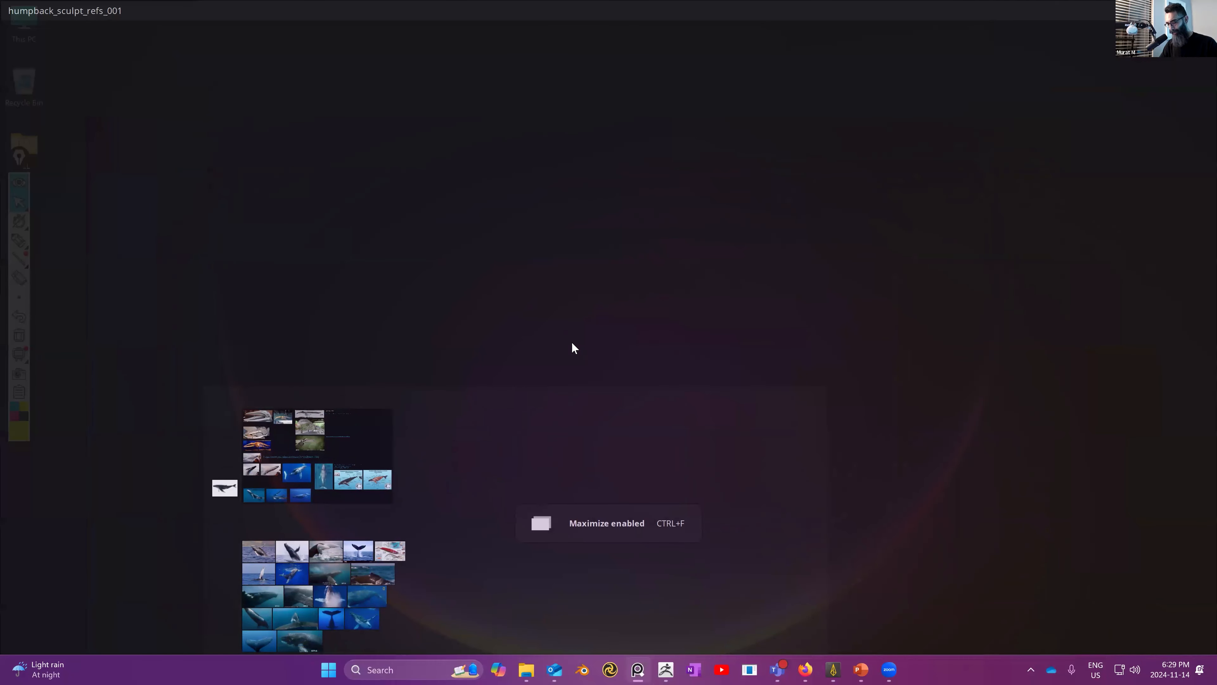
pyautogui.scroll(4, 458, 444)
pyautogui.moveTo(446, 438); pyautogui.dragTo(760, 276, button='middle')
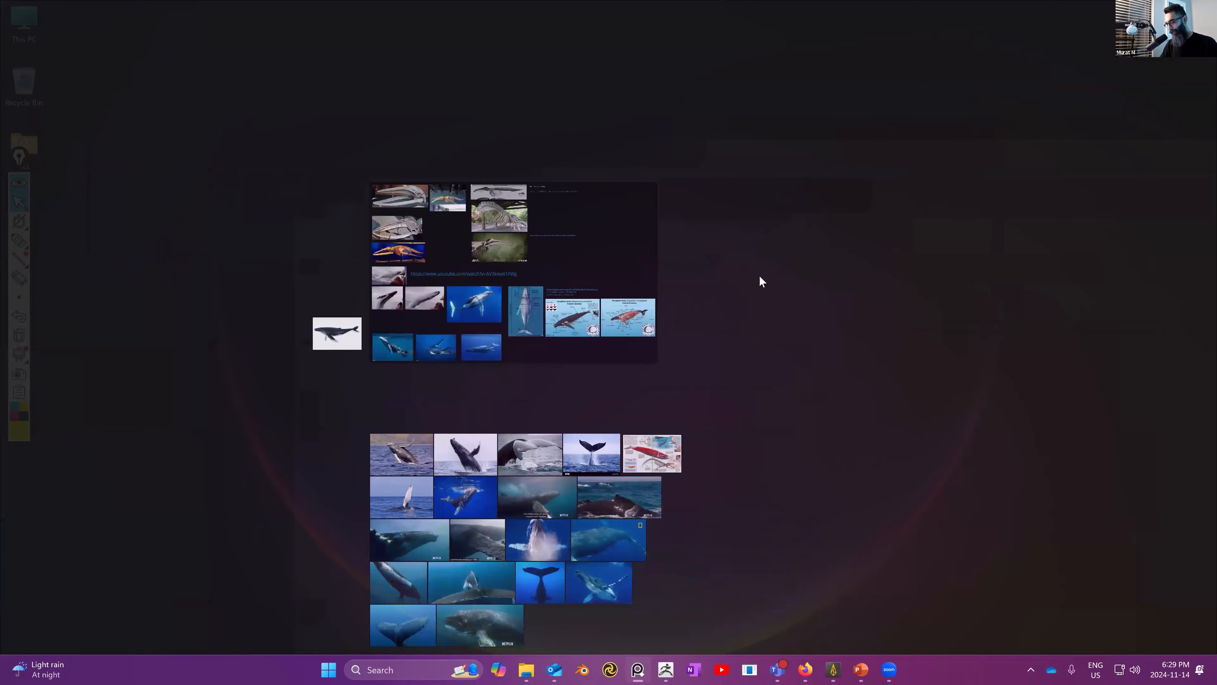
pyautogui.moveTo(725, 364); pyautogui.dragTo(748, 304, button='middle')
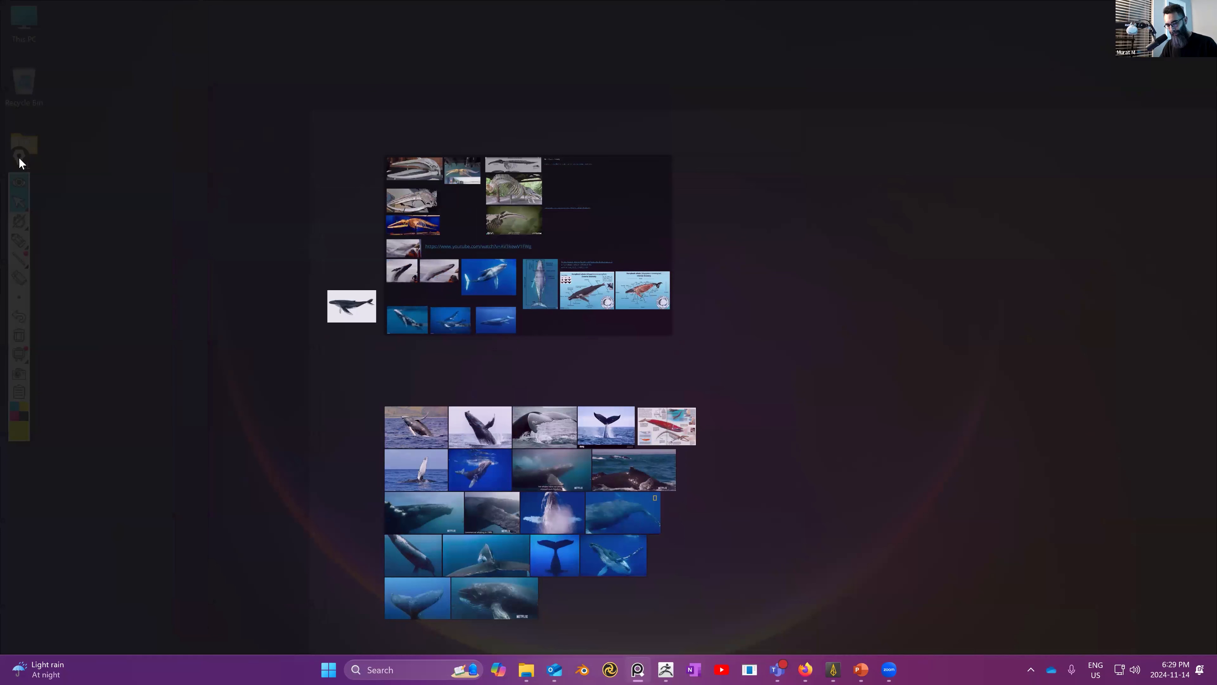
pyautogui.rightClick(145, 183)
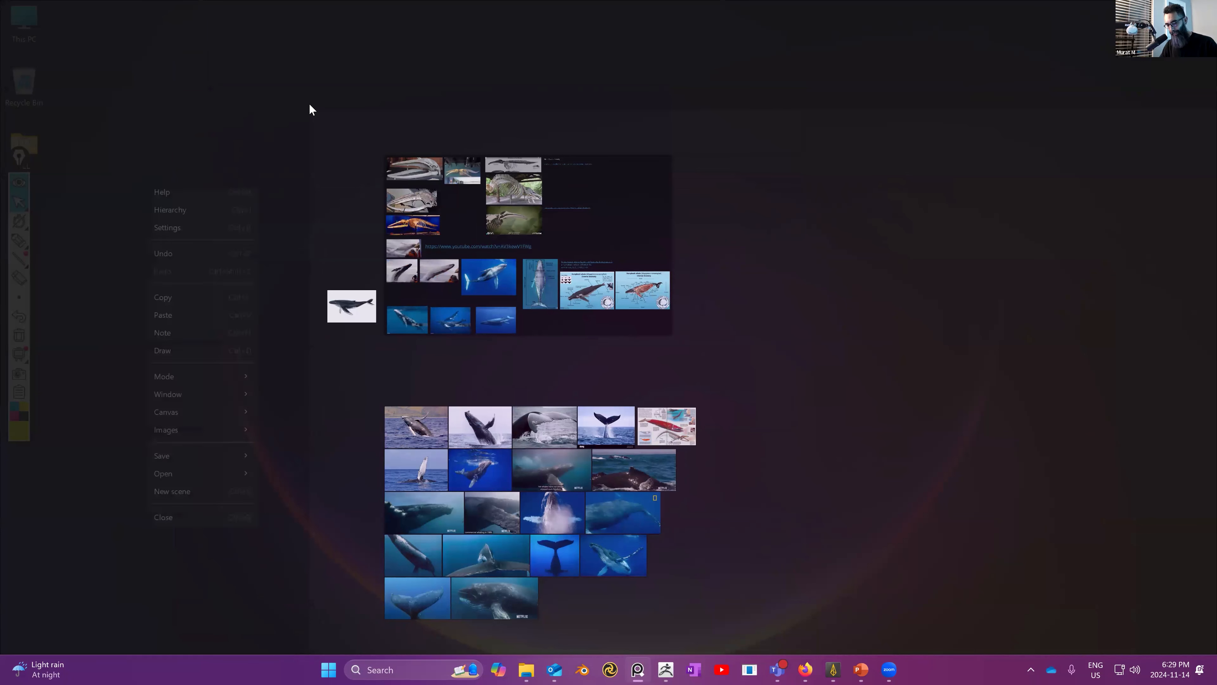
pyautogui.click(203, 97)
pyautogui.scroll(-3, 731, 391)
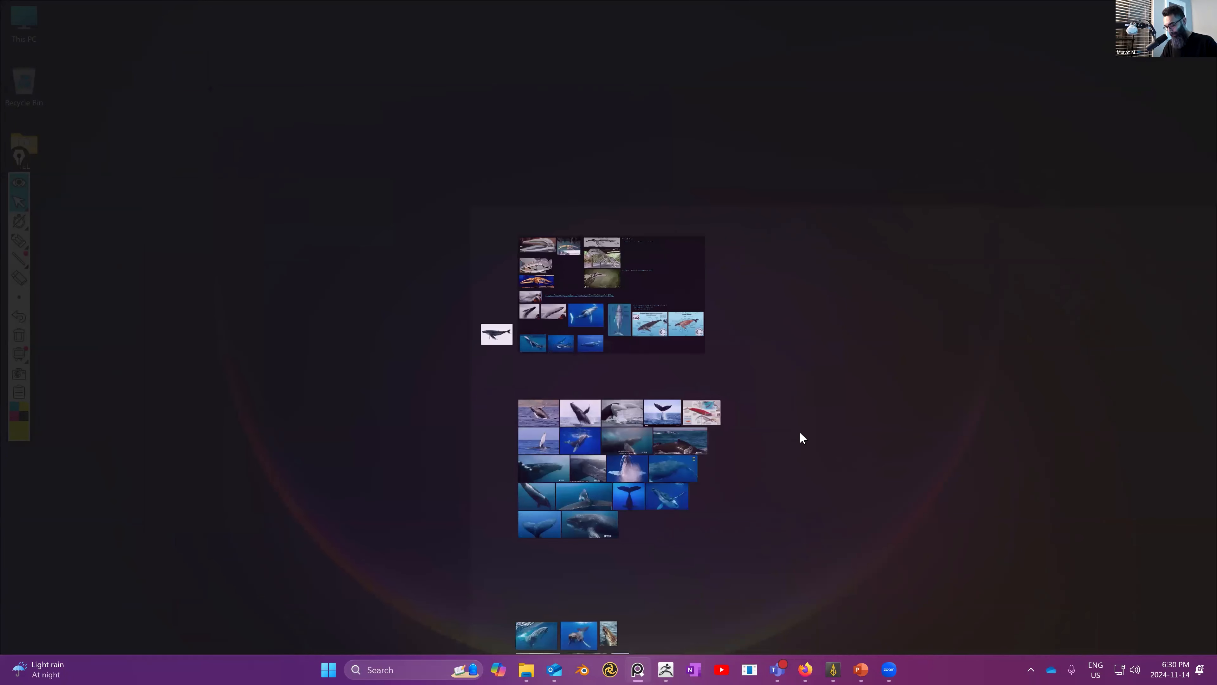
pyautogui.moveTo(722, 383); pyautogui.dragTo(662, 347, button='middle')
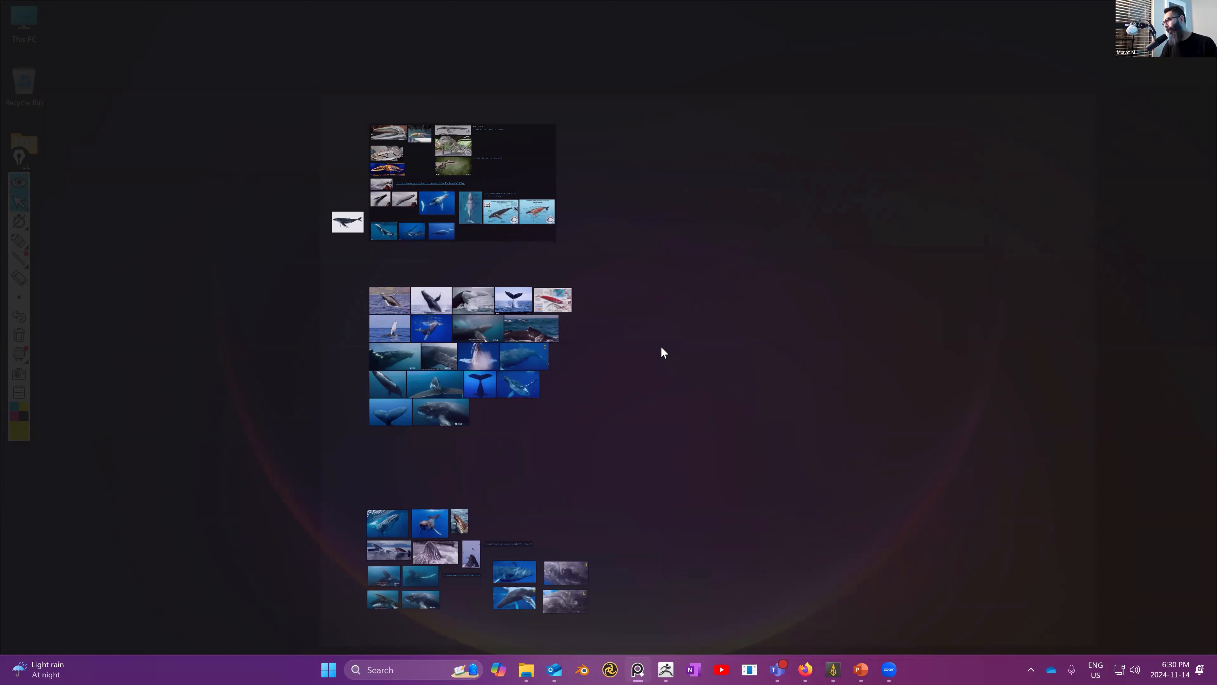
pyautogui.scroll(1, 564, 351)
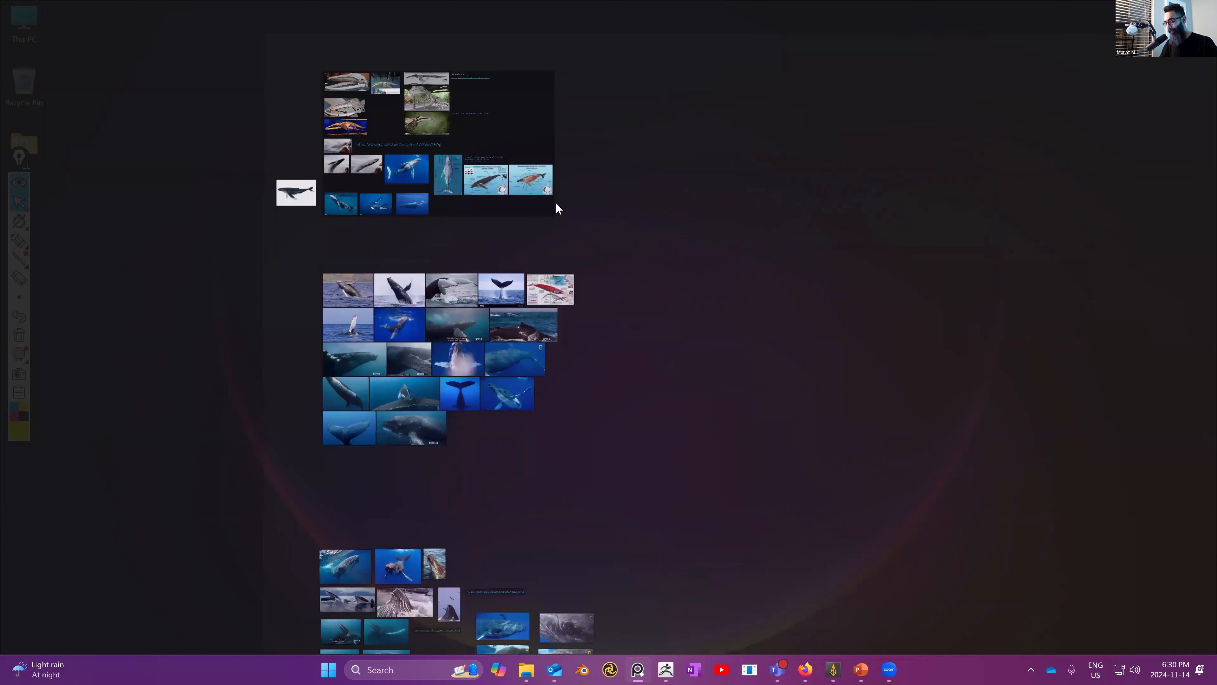
pyautogui.moveTo(576, 224); pyautogui.dragTo(628, 256, button='middle')
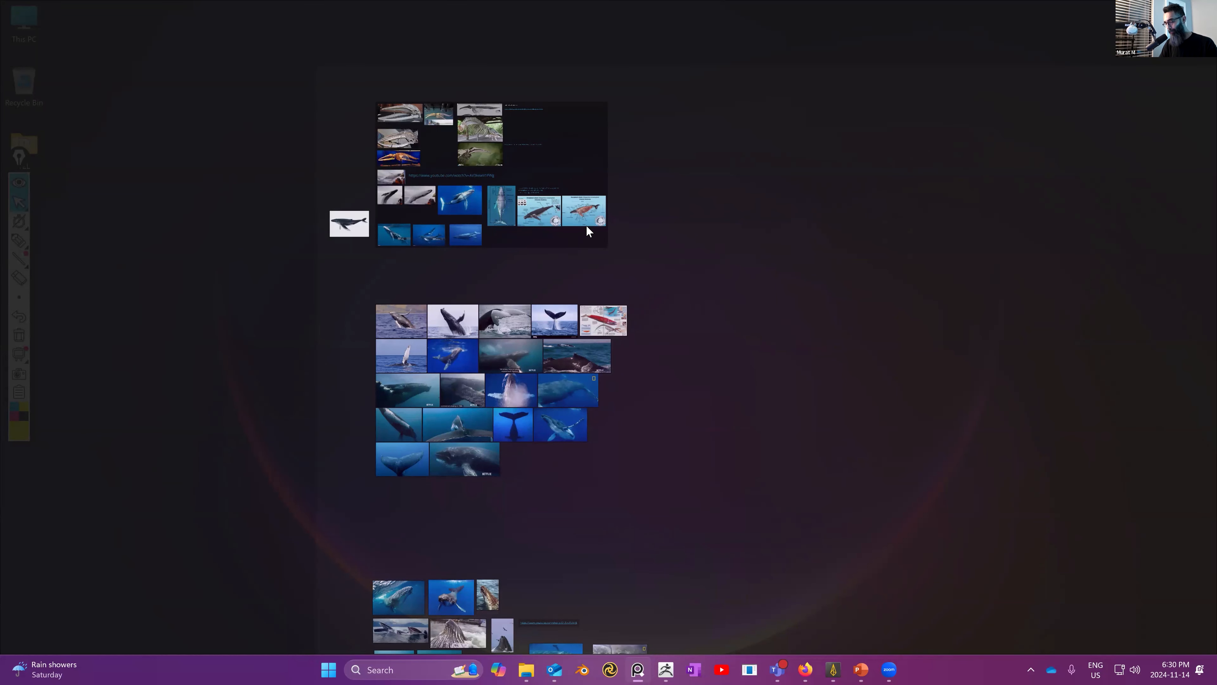
# - Examine the whale skull and skeleton photos and the anatomy references in the board's first image group
pyautogui.scroll(3, 589, 231)
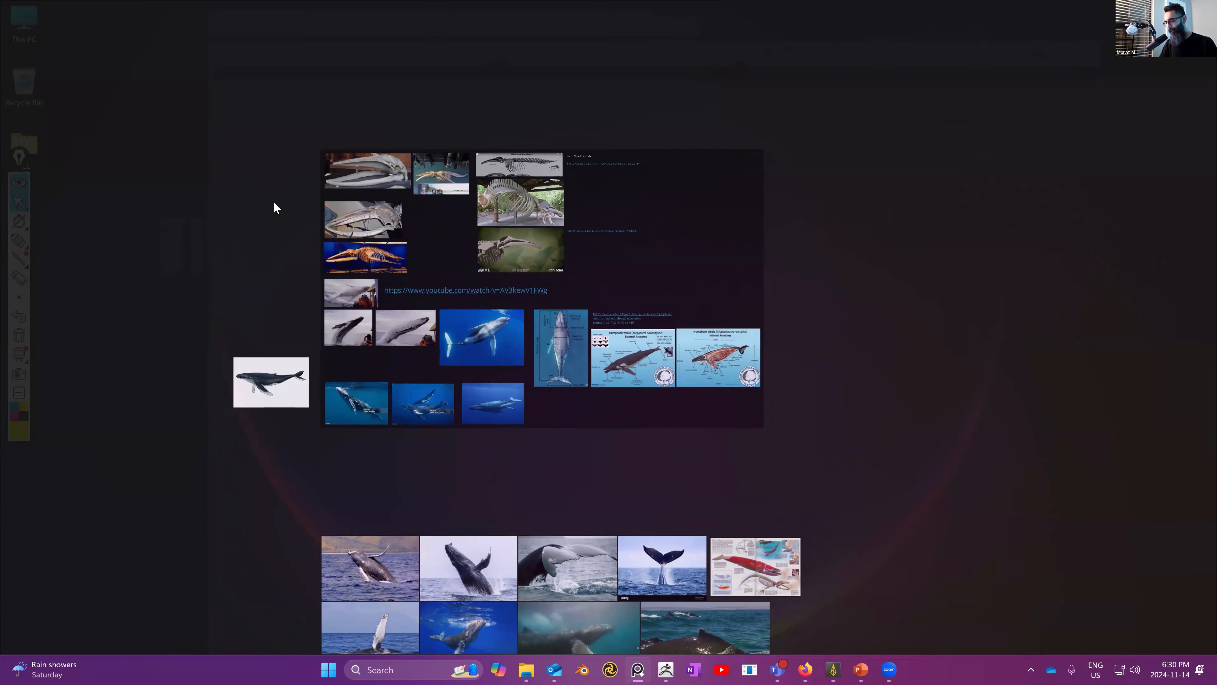
pyautogui.scroll(2, 582, 211)
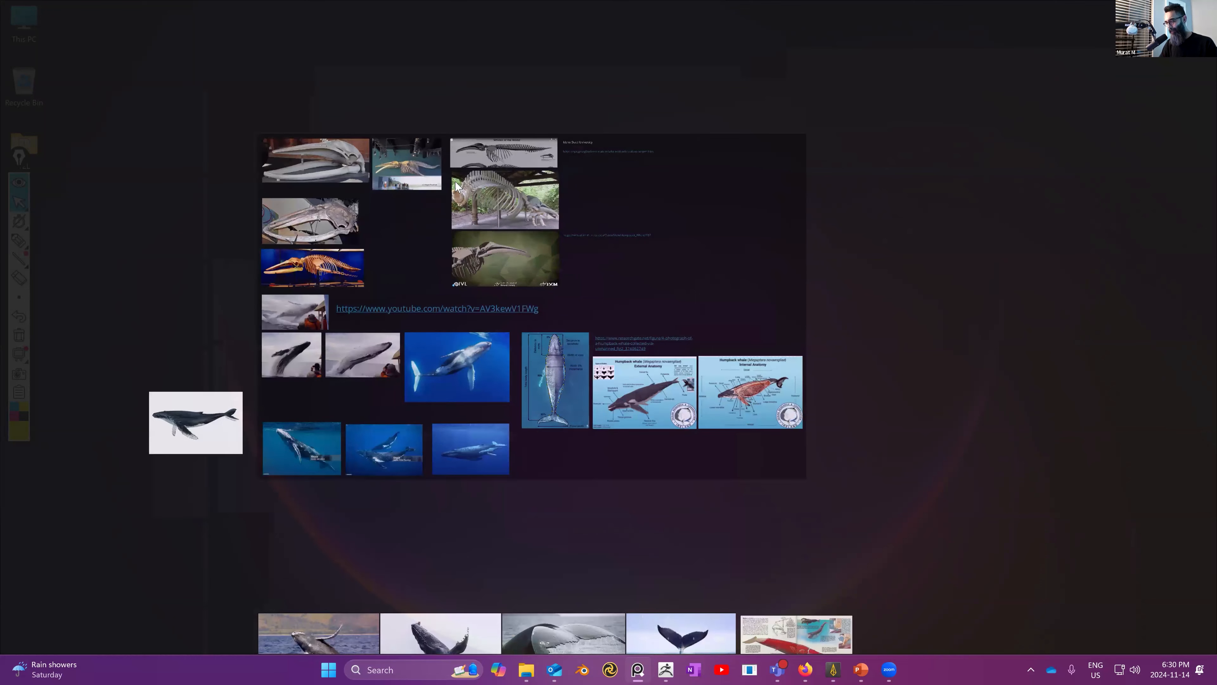
pyautogui.scroll(3, 398, 173)
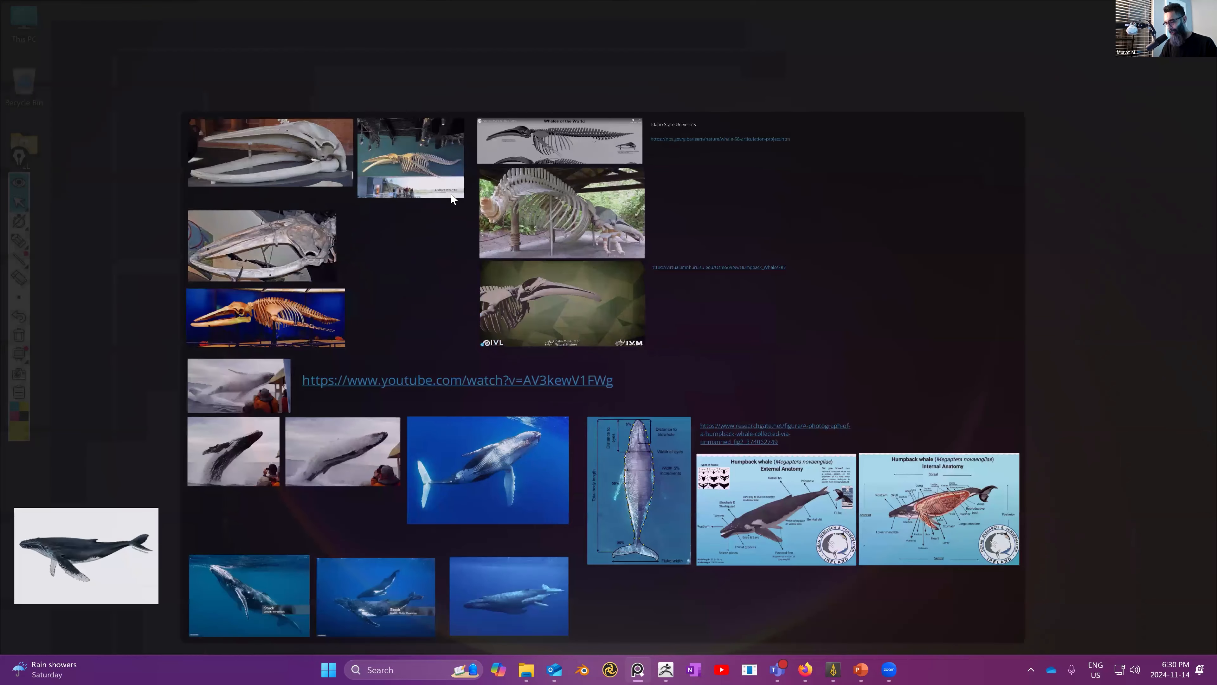
pyautogui.scroll(-1, 437, 139)
pyautogui.scroll(1, 436, 143)
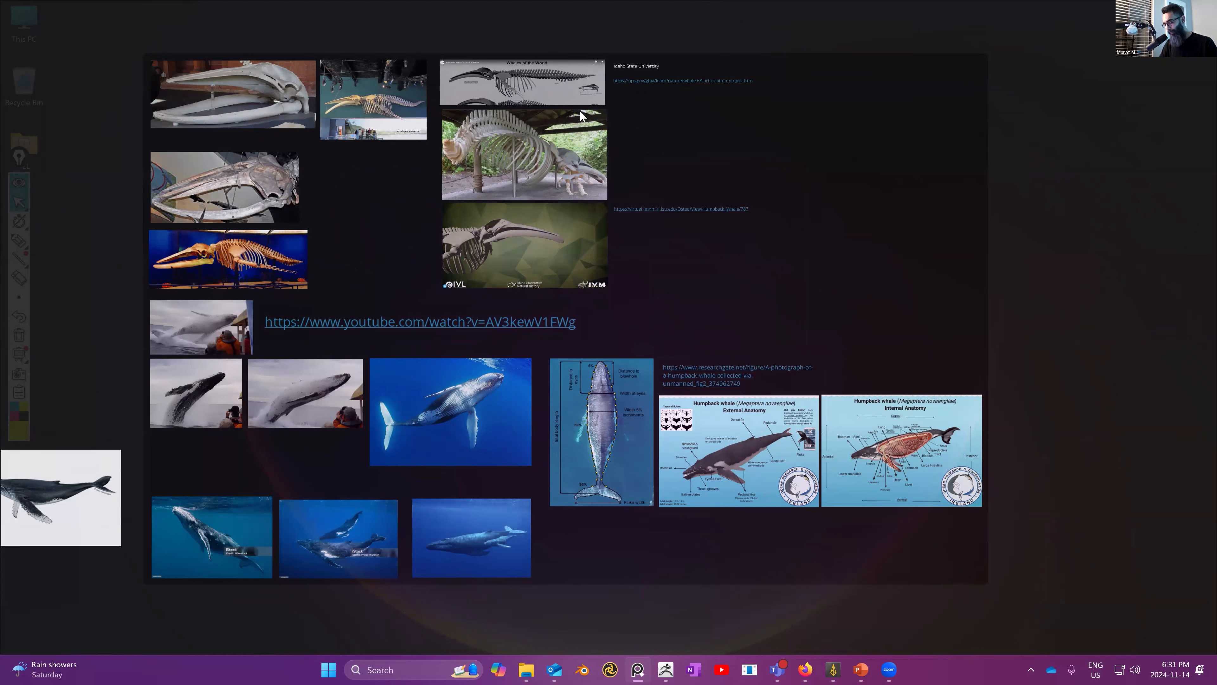
pyautogui.scroll(1, 580, 110)
pyautogui.moveTo(559, 143); pyautogui.dragTo(620, 177, button='middle')
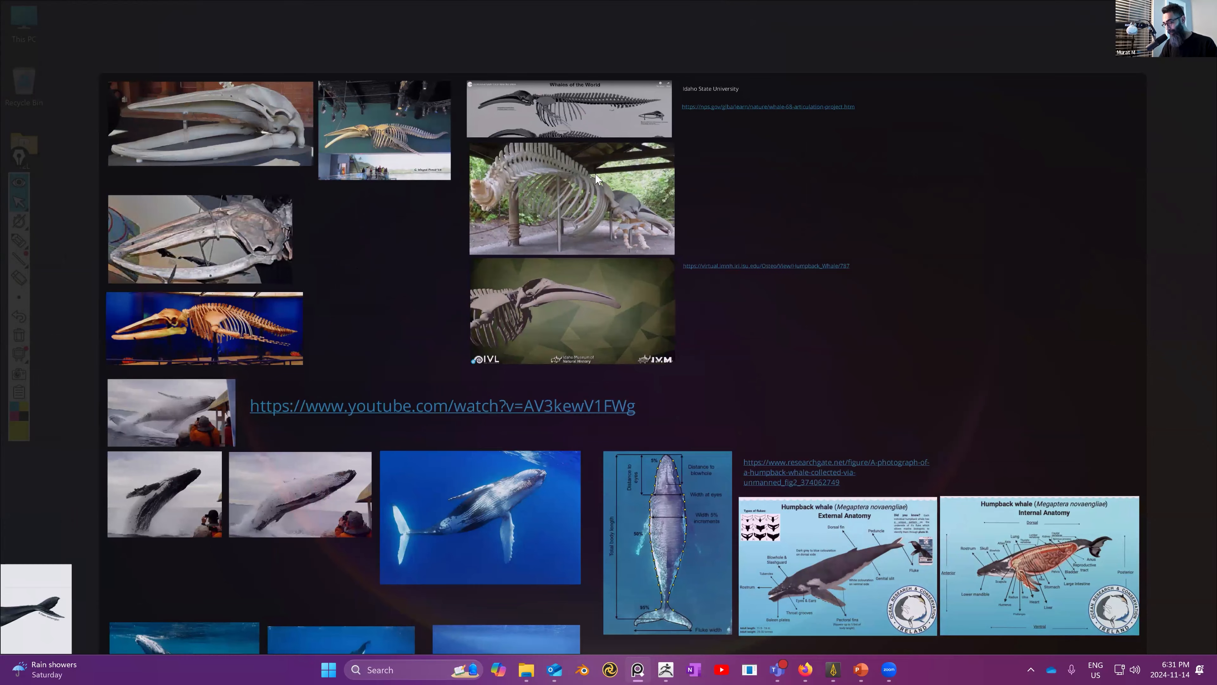
pyautogui.scroll(1, 599, 175)
pyautogui.scroll(1, 733, 115)
pyautogui.scroll(-1, 733, 115)
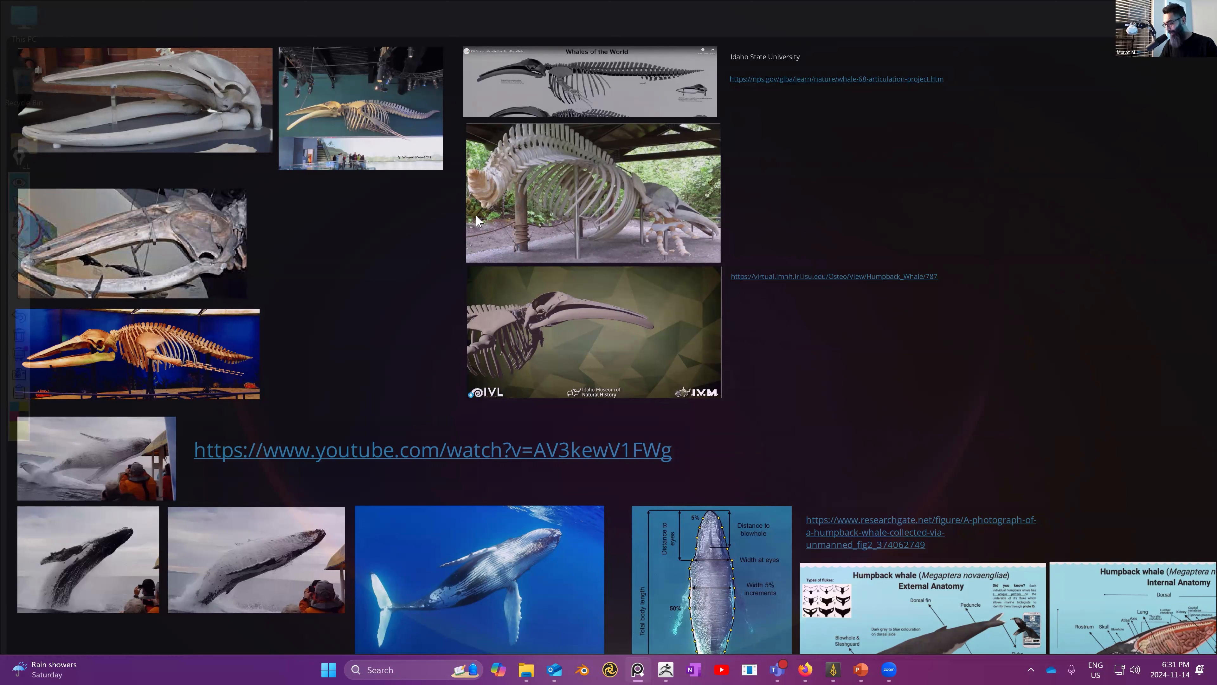
pyautogui.moveTo(890, 273); pyautogui.dragTo(924, 300)
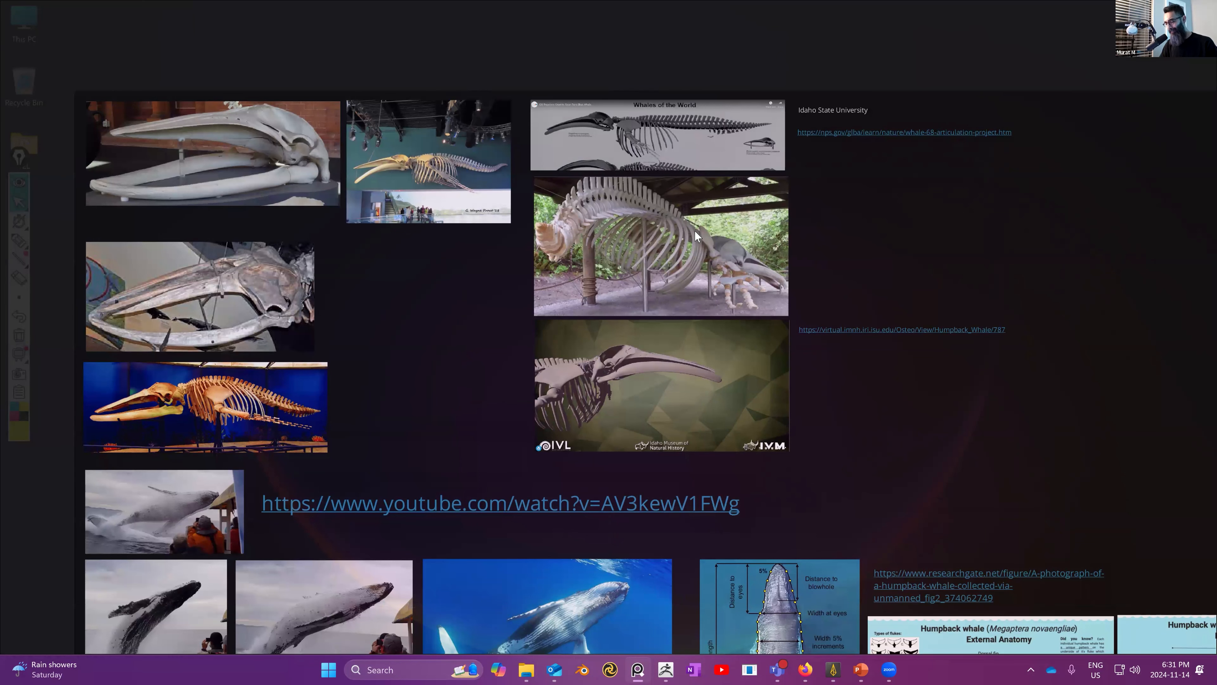
pyautogui.moveTo(483, 320); pyautogui.dragTo(493, 298)
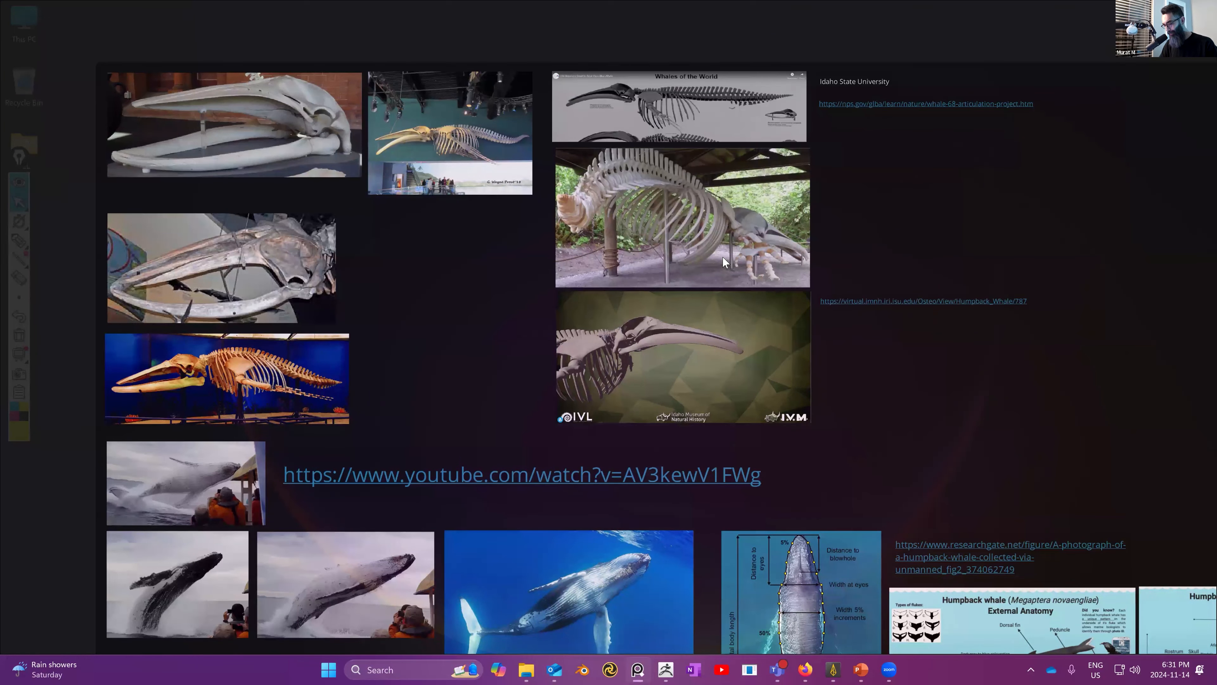
pyautogui.moveTo(479, 282); pyautogui.dragTo(497, 191)
pyautogui.moveTo(532, 230); pyautogui.dragTo(481, 151)
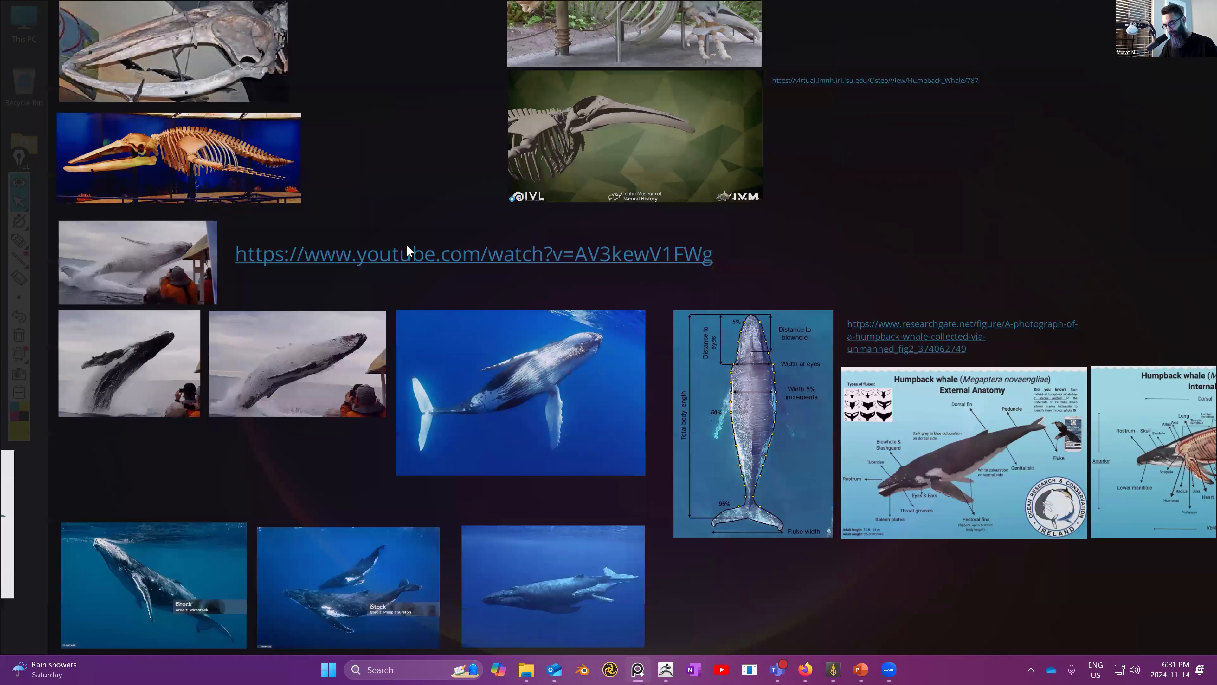
# - Open the board's YouTube link in the browser, clear the reference window out of the way and start the whale-spotting video
pyautogui.click(443, 252)
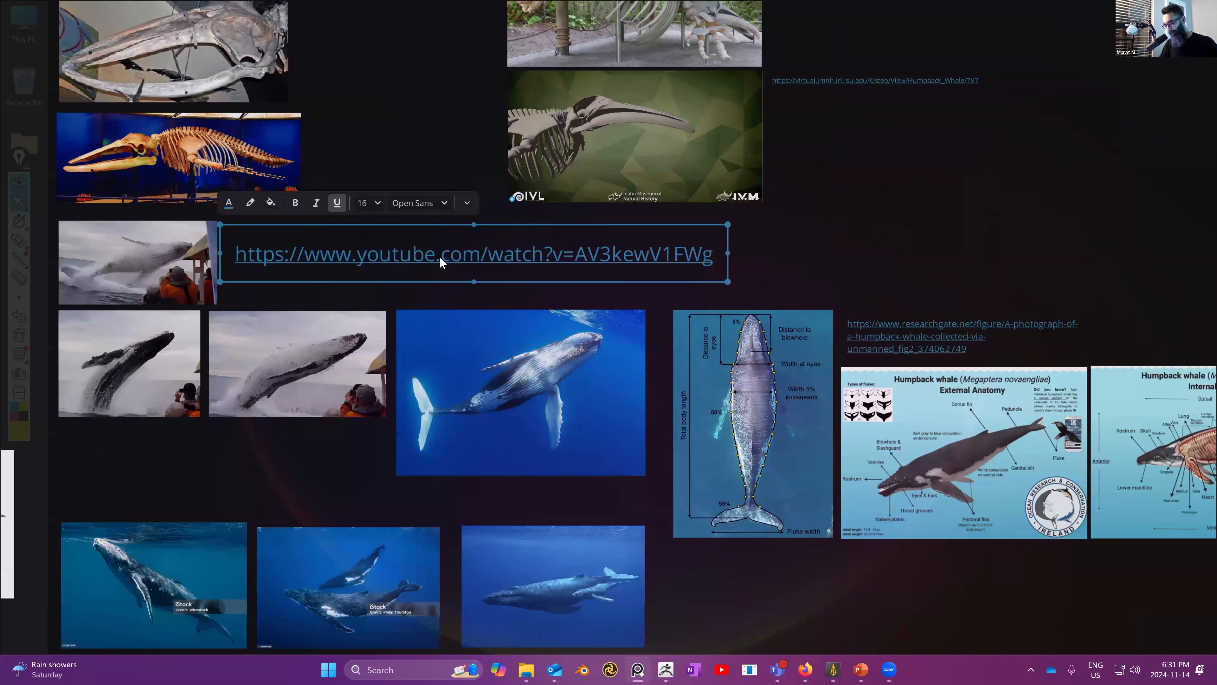
pyautogui.click(440, 258)
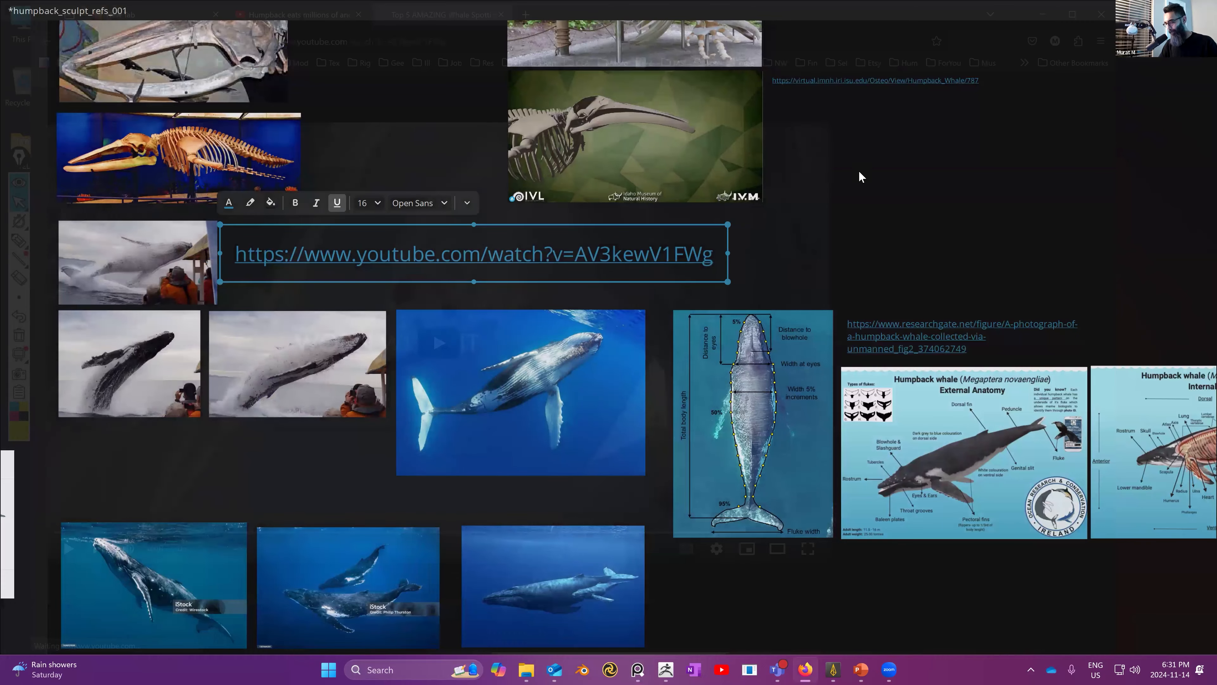
pyautogui.moveTo(860, 244); pyautogui.dragTo(804, 177, button='right')
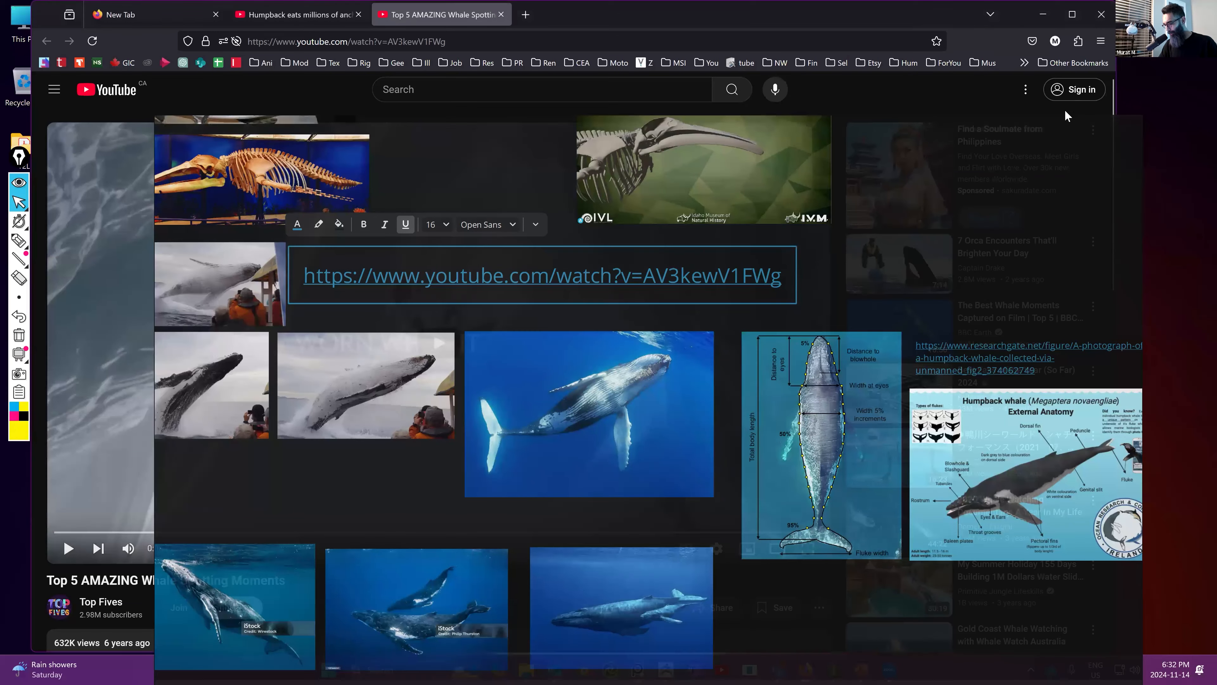
pyautogui.click(1098, 127)
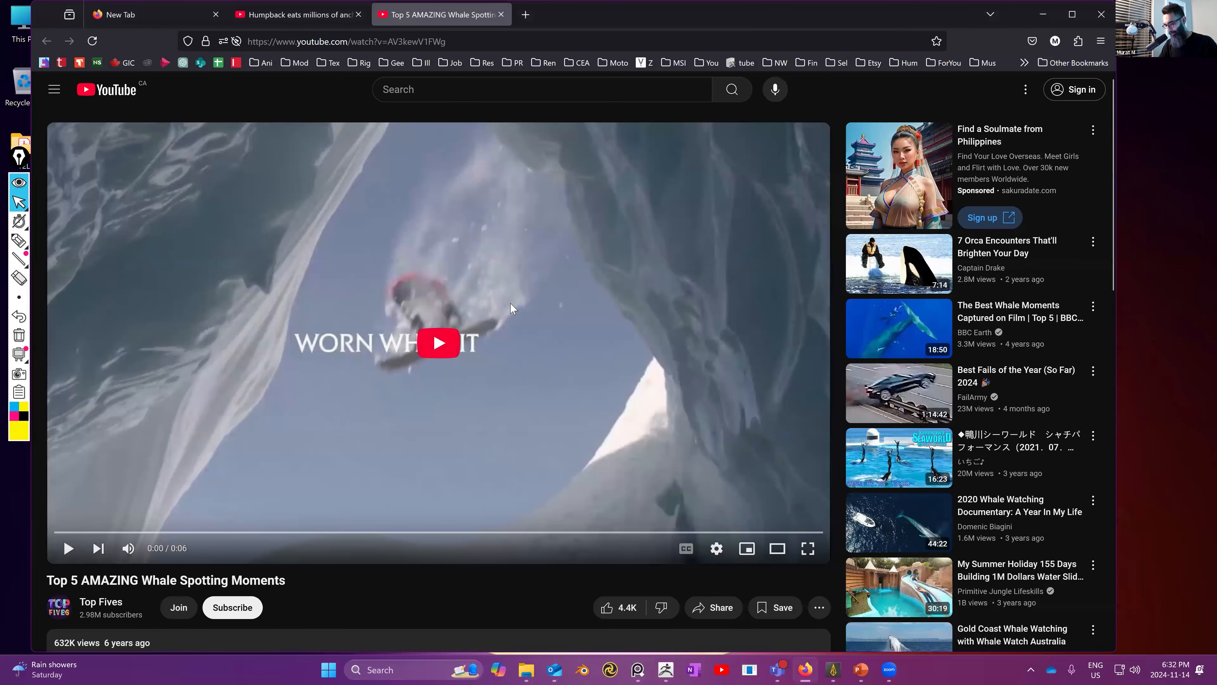
pyautogui.click(396, 386)
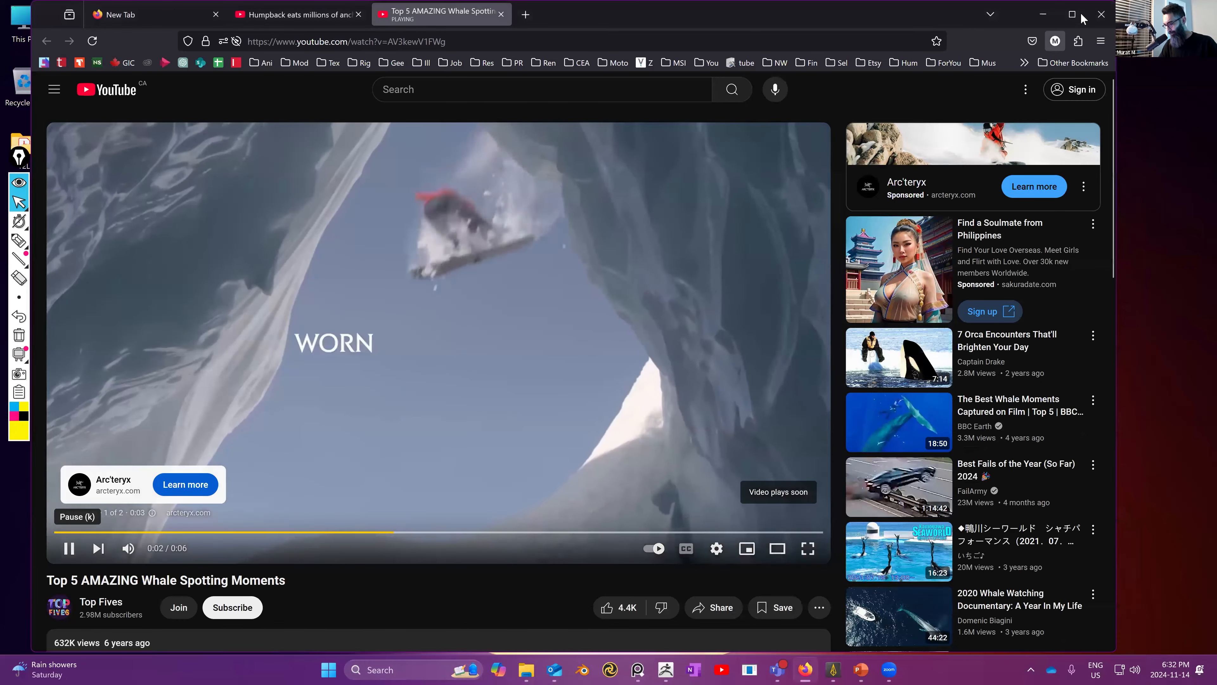
# - Maximize the browser window, decline the YouTube Premium offer, and mute the video while skipping its advertisement
pyautogui.press('super+Up')
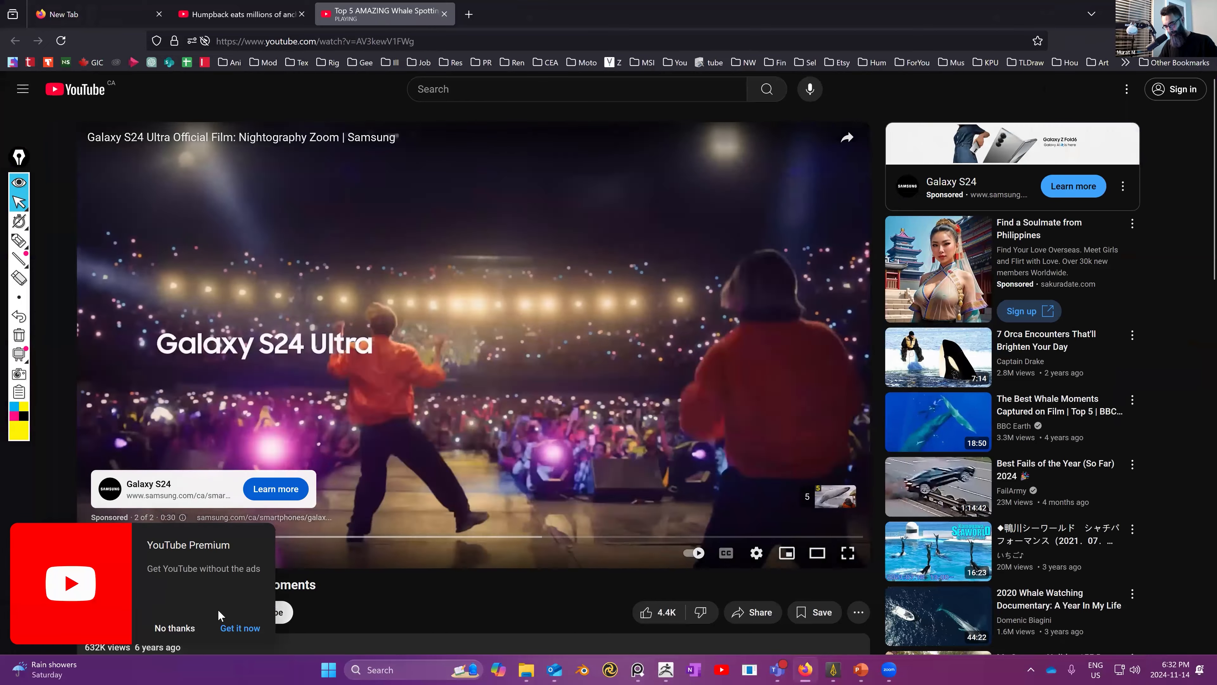
pyautogui.click(181, 624)
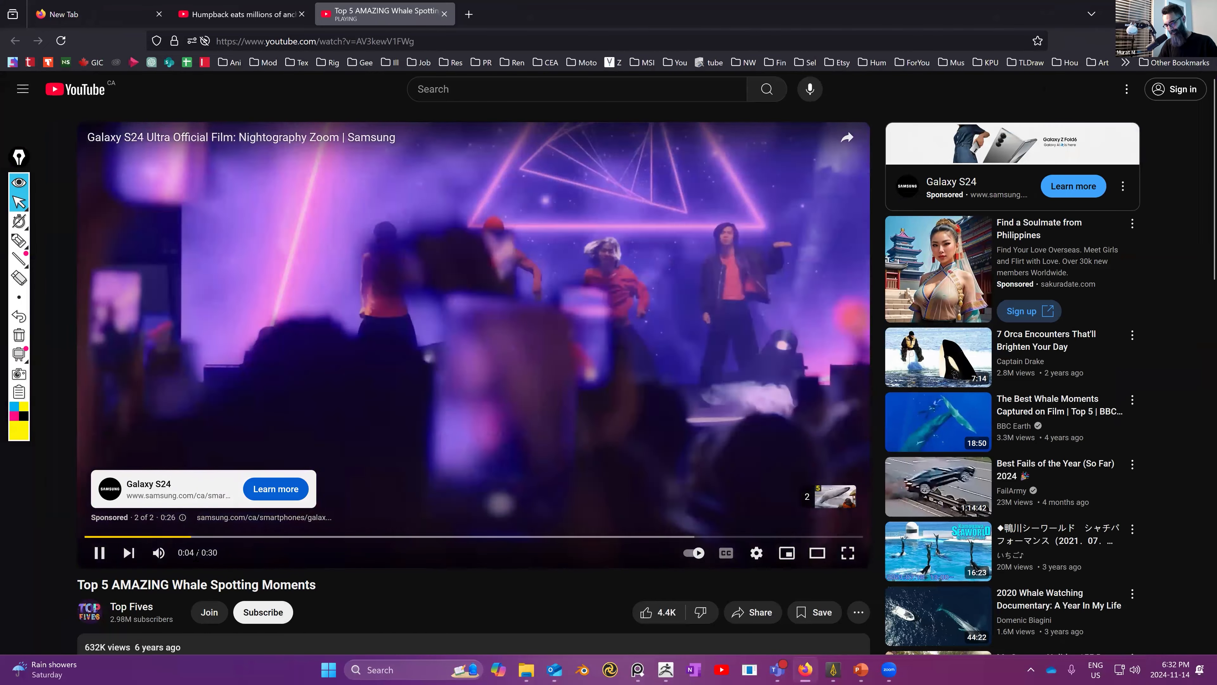
pyautogui.click(159, 553)
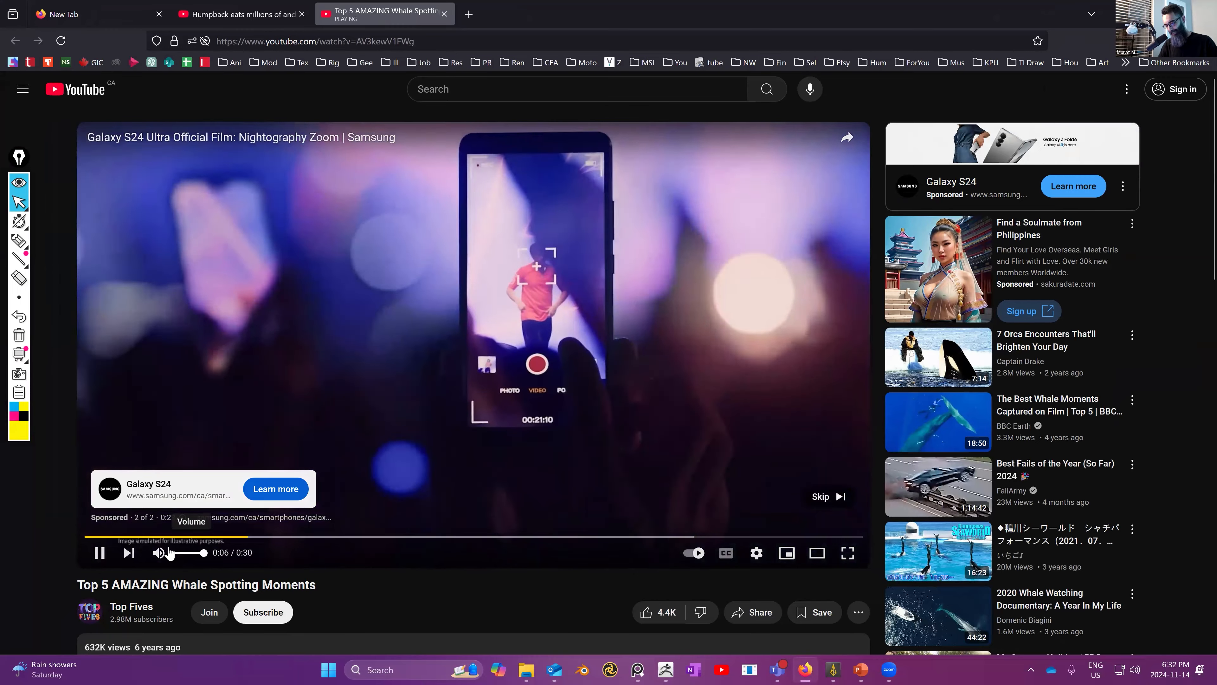
pyautogui.click(820, 497)
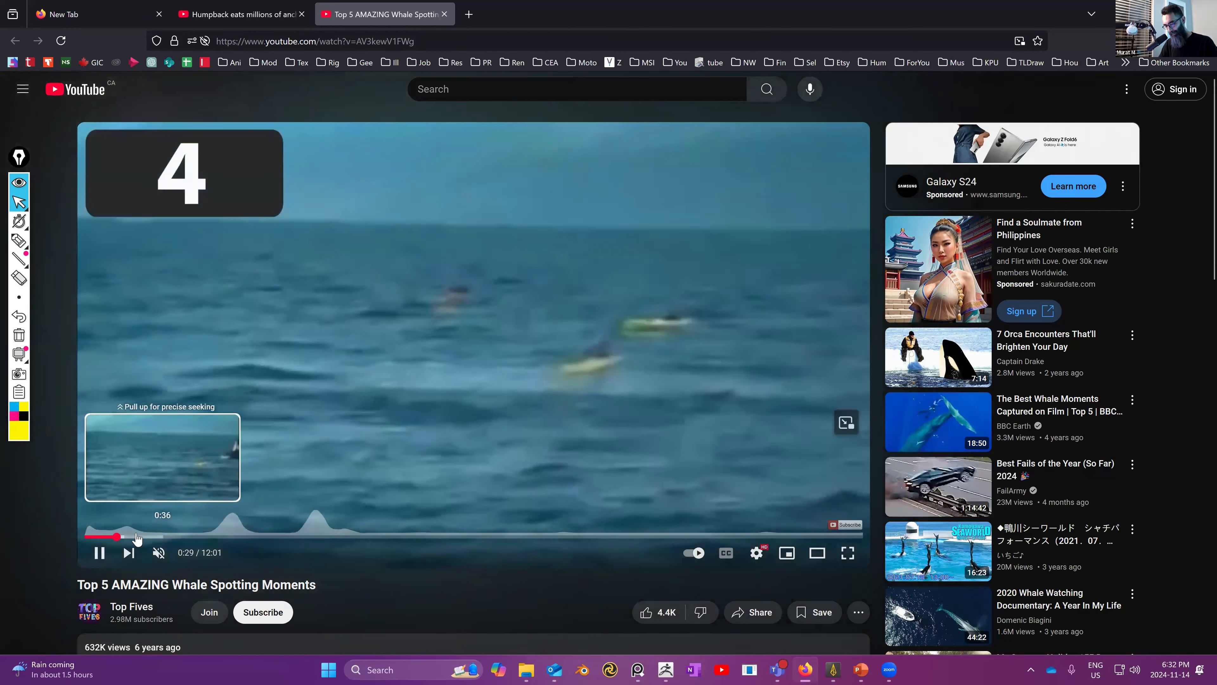
# - Skip forward through the whale video to watch the boat footage, and minimize all windows
pyautogui.click(126, 537)
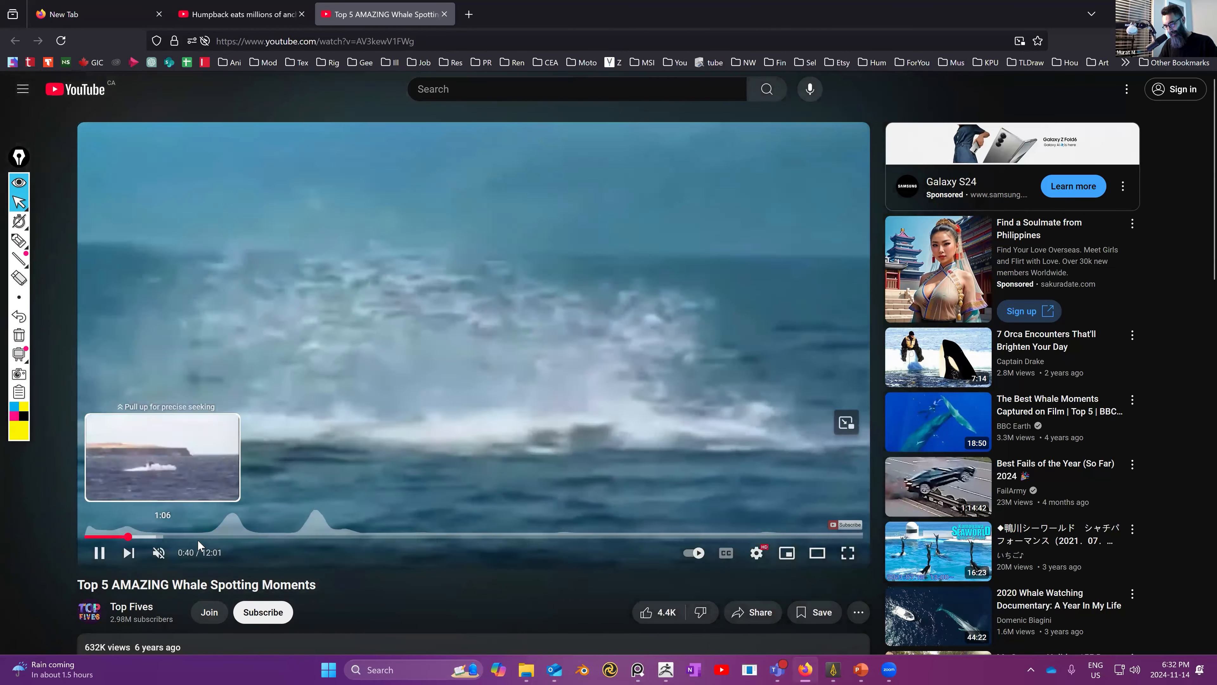
pyautogui.click(226, 537)
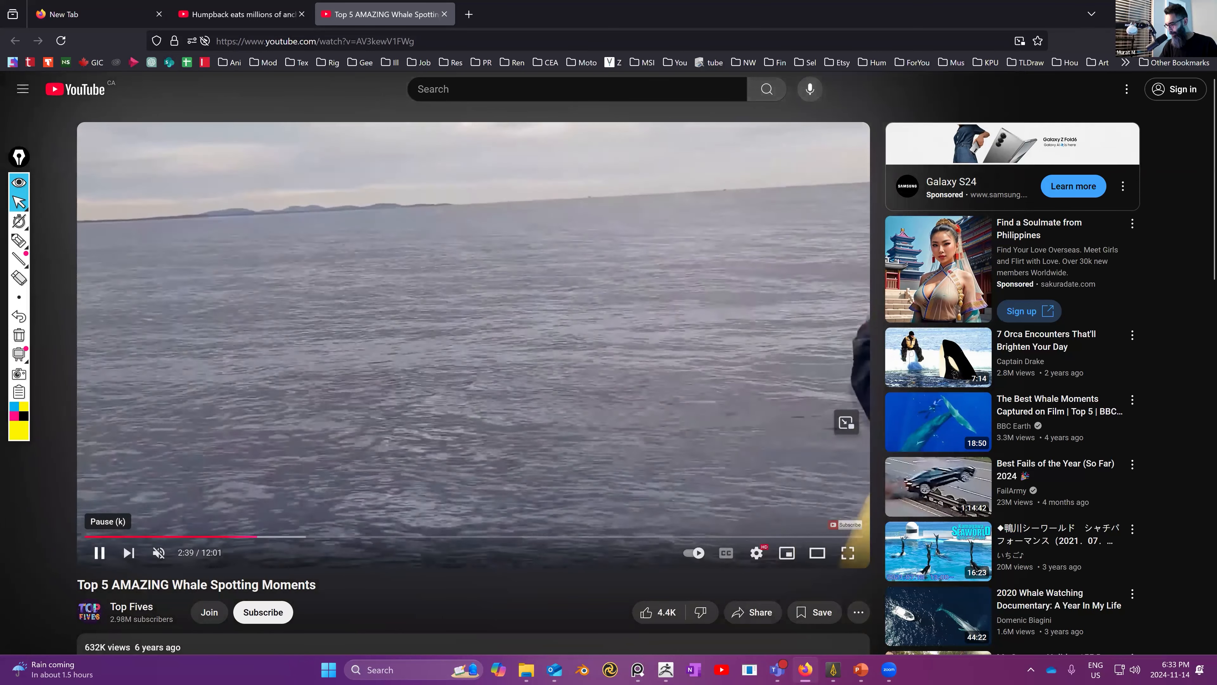
pyautogui.press('super+d')
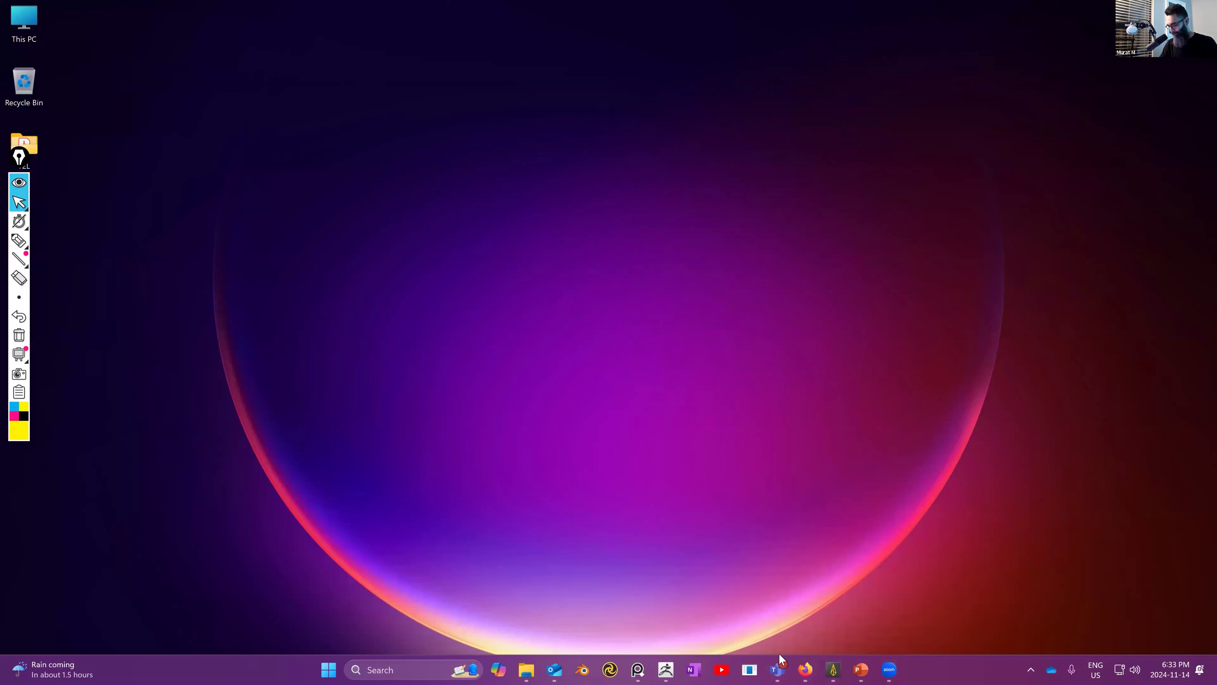
# - Switch back to PureRef and examine the underwater close-up of the humpback with its mouth open in the last image group
pyautogui.click(635, 668)
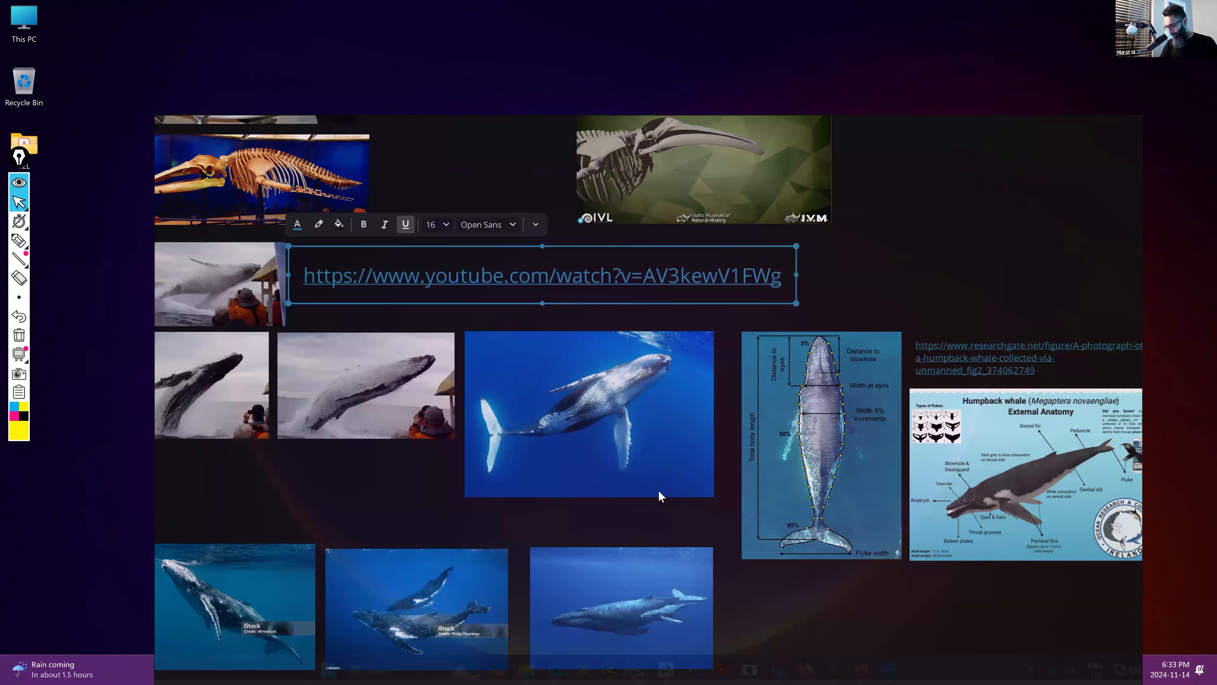
pyautogui.scroll(-5, 658, 490)
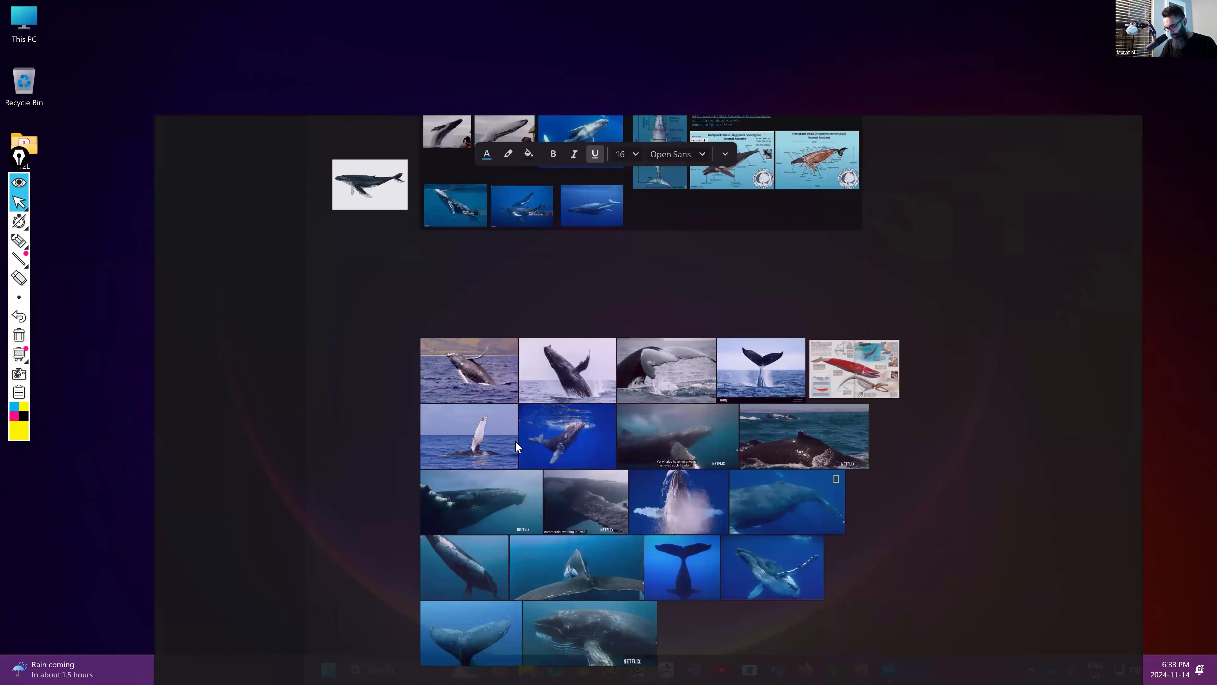
pyautogui.scroll(-10, 594, 208)
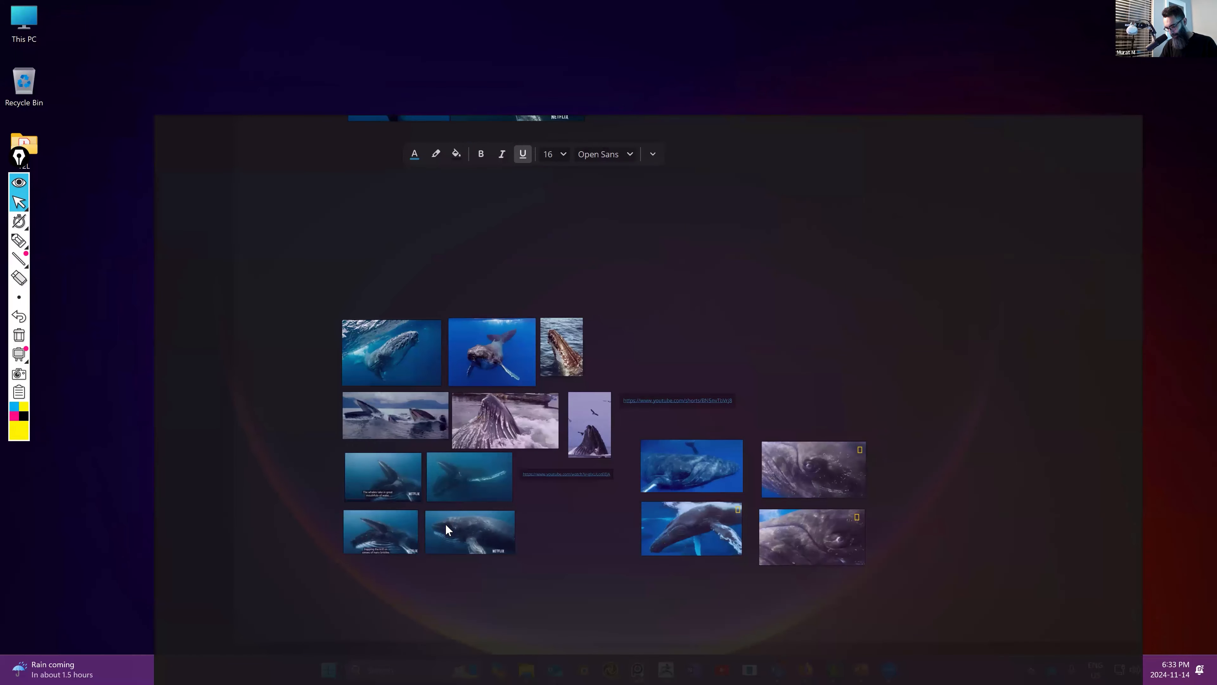
pyautogui.scroll(5, 462, 356)
pyautogui.scroll(3, 458, 343)
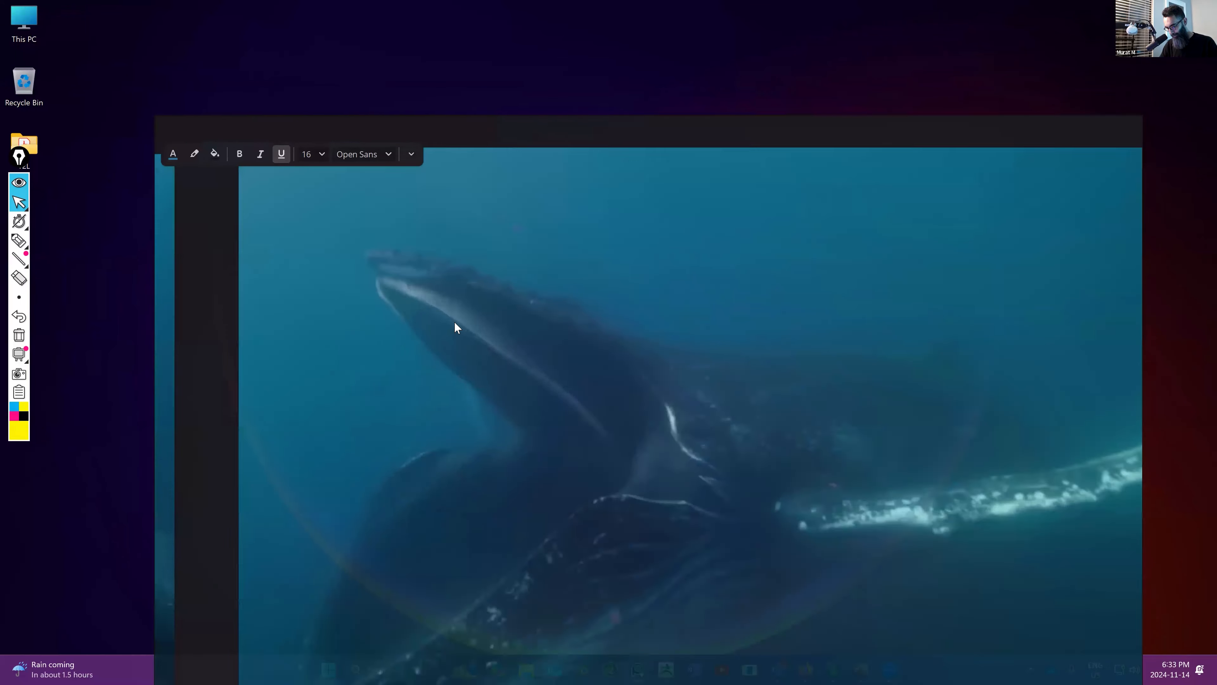
pyautogui.scroll(2, 455, 323)
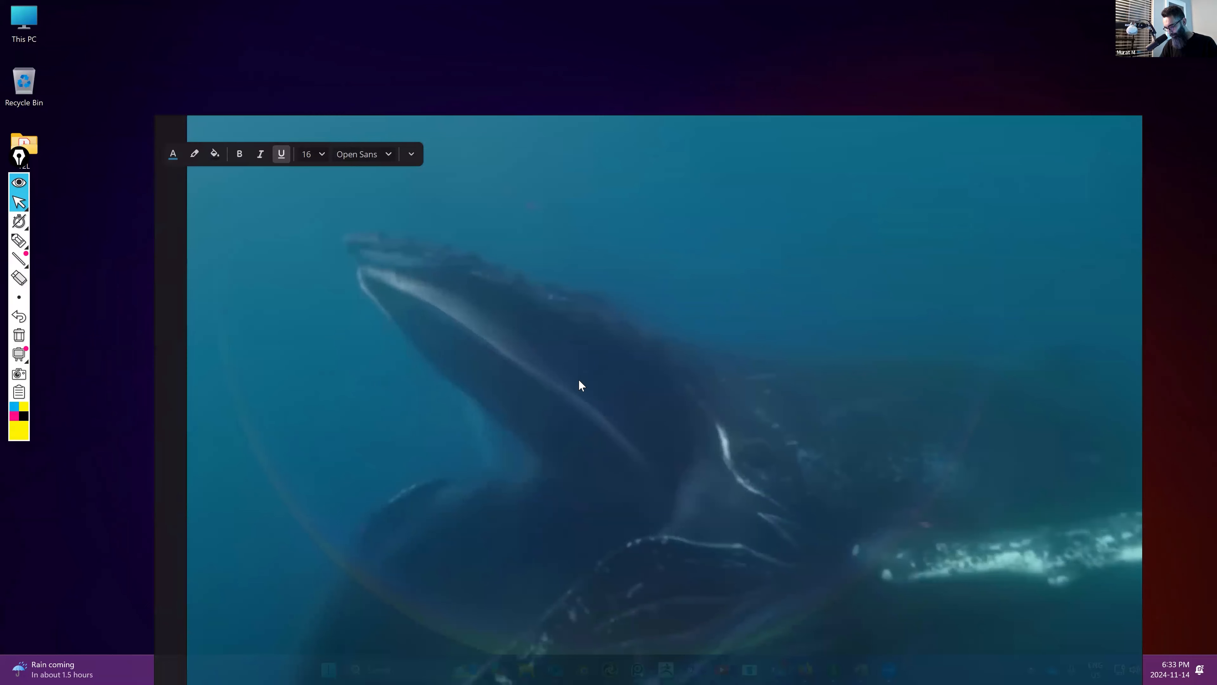
pyautogui.scroll(-1, 578, 379)
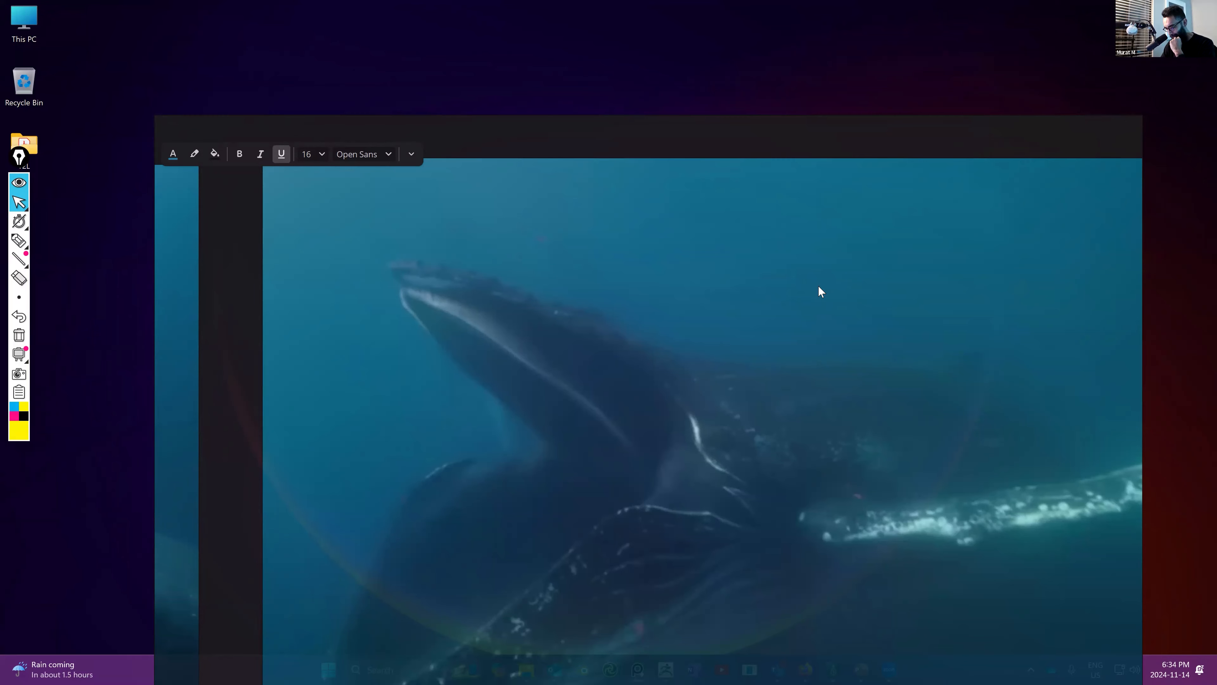
# - Examine the underwater feeding photos, the side-view humpback illustration and the top-down body proportion diagram on the reference board
pyautogui.scroll(-5, 819, 286)
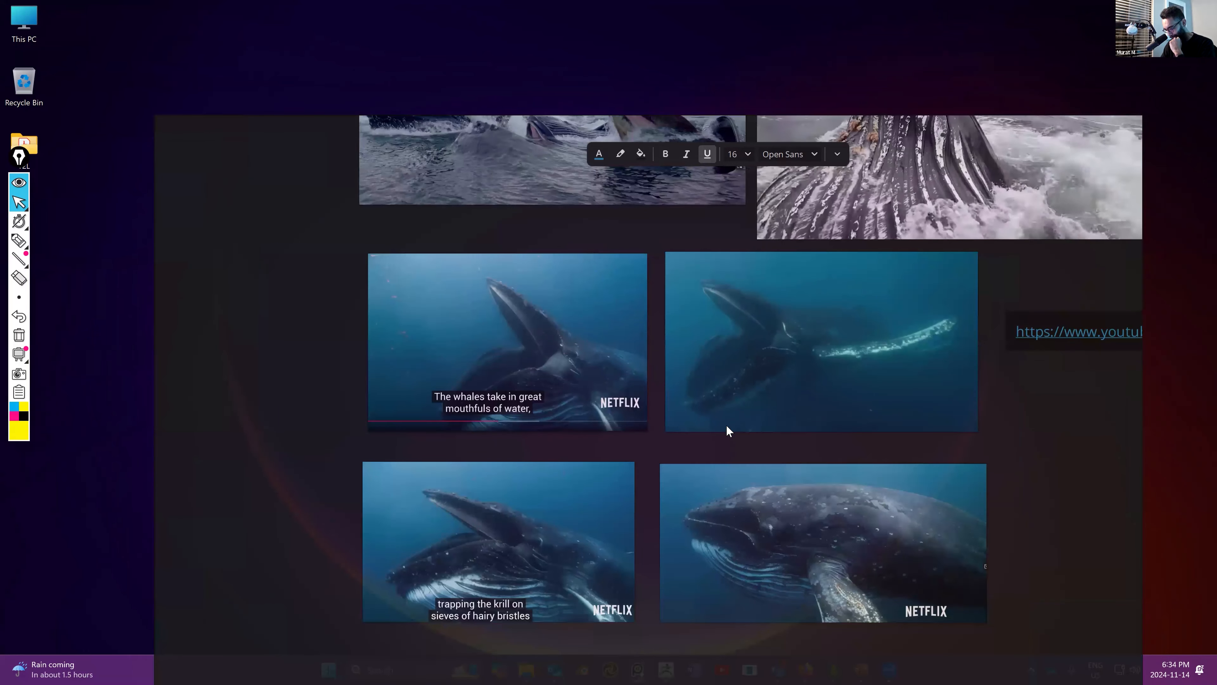
pyautogui.scroll(2, 734, 305)
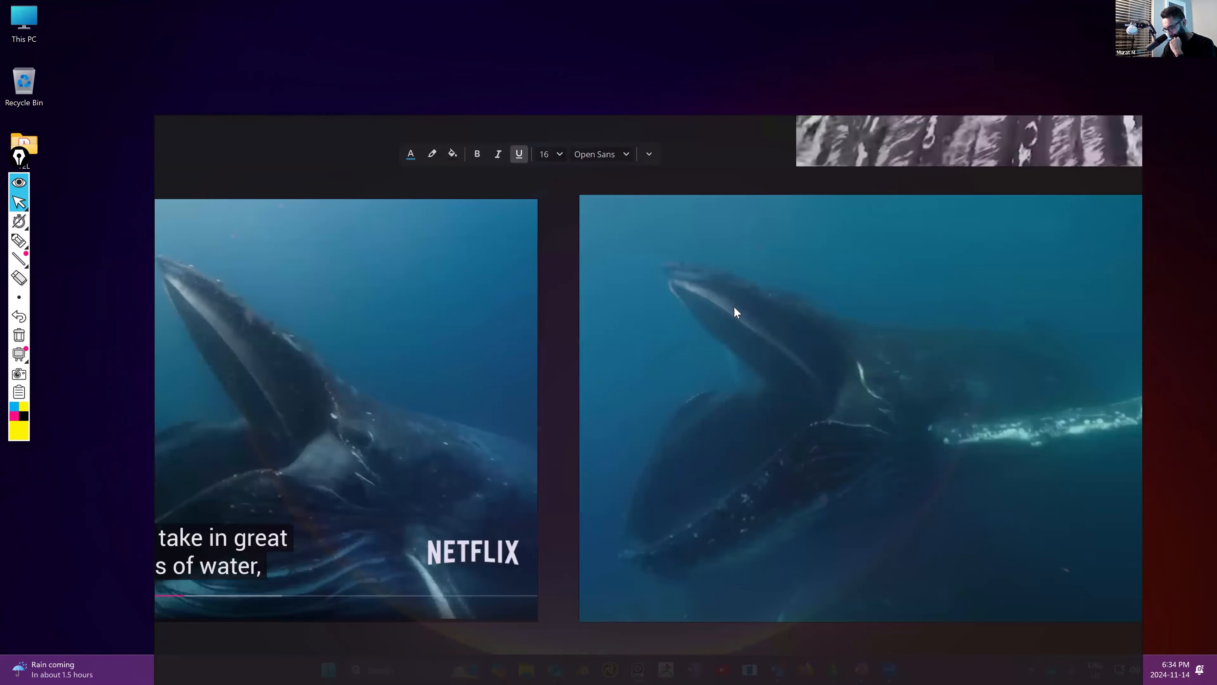
pyautogui.scroll(-5, 735, 310)
pyautogui.scroll(5, 767, 291)
pyautogui.hscroll(5, 766, 291)
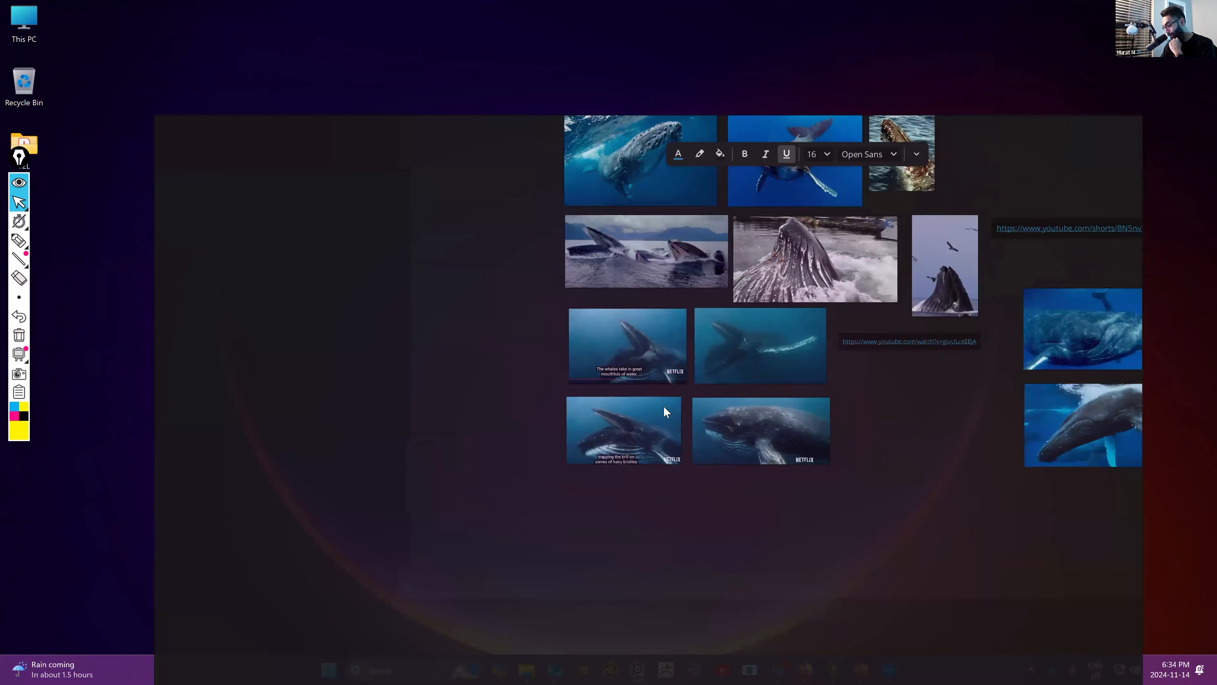
pyautogui.scroll(3, 575, 310)
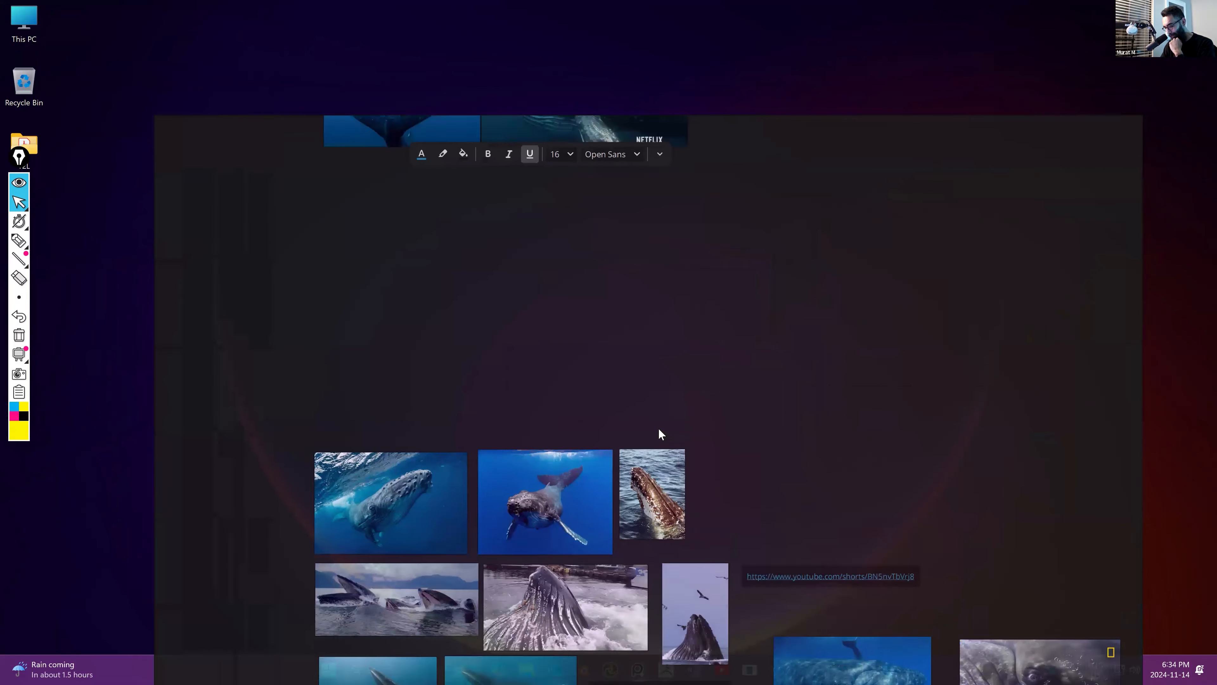
pyautogui.scroll(-6, 622, 492)
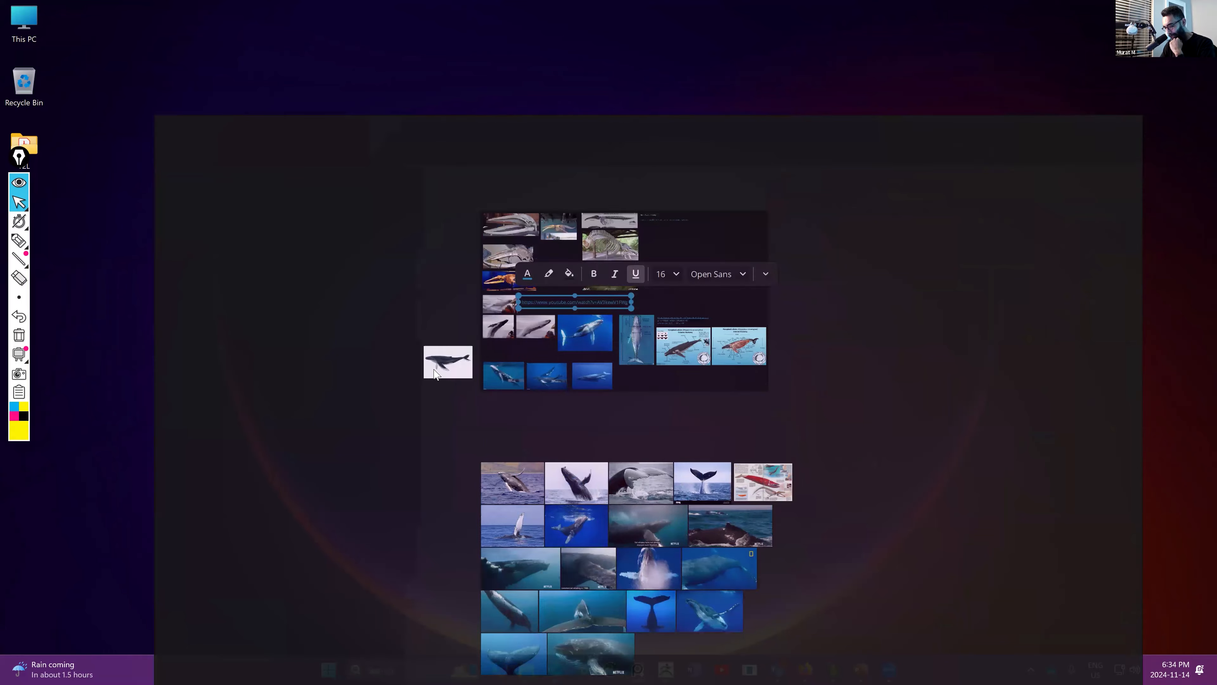
pyautogui.scroll(10, 340, 357)
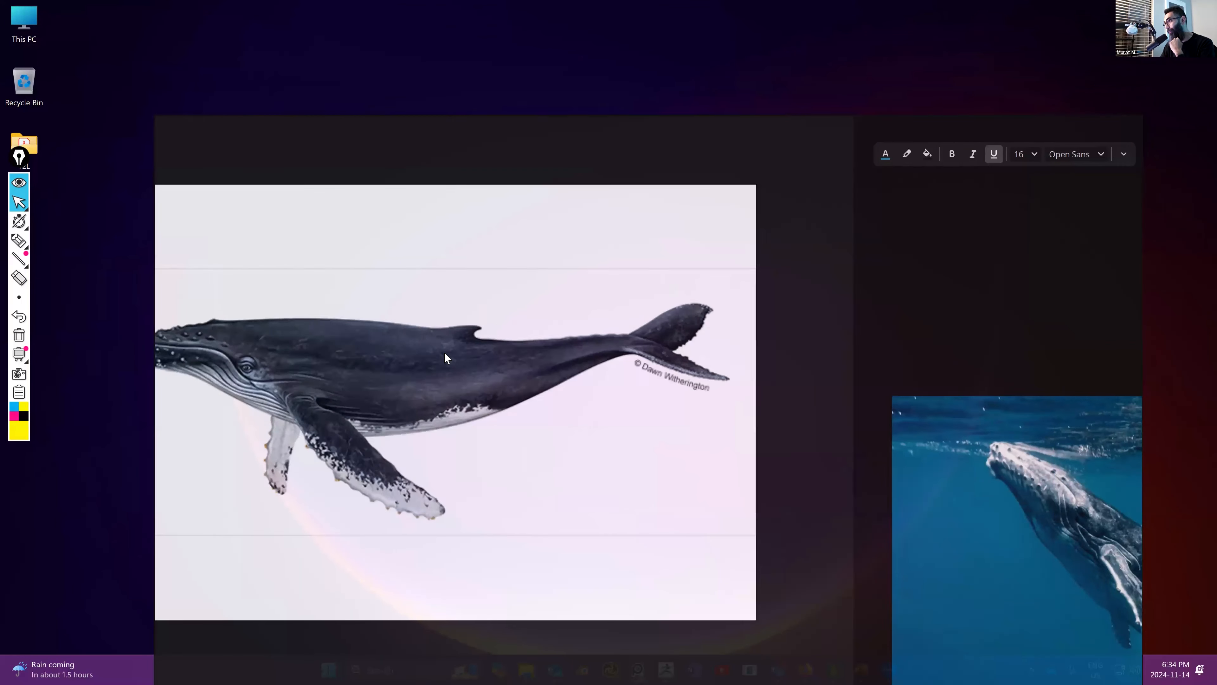
pyautogui.hscroll(-2, 445, 355)
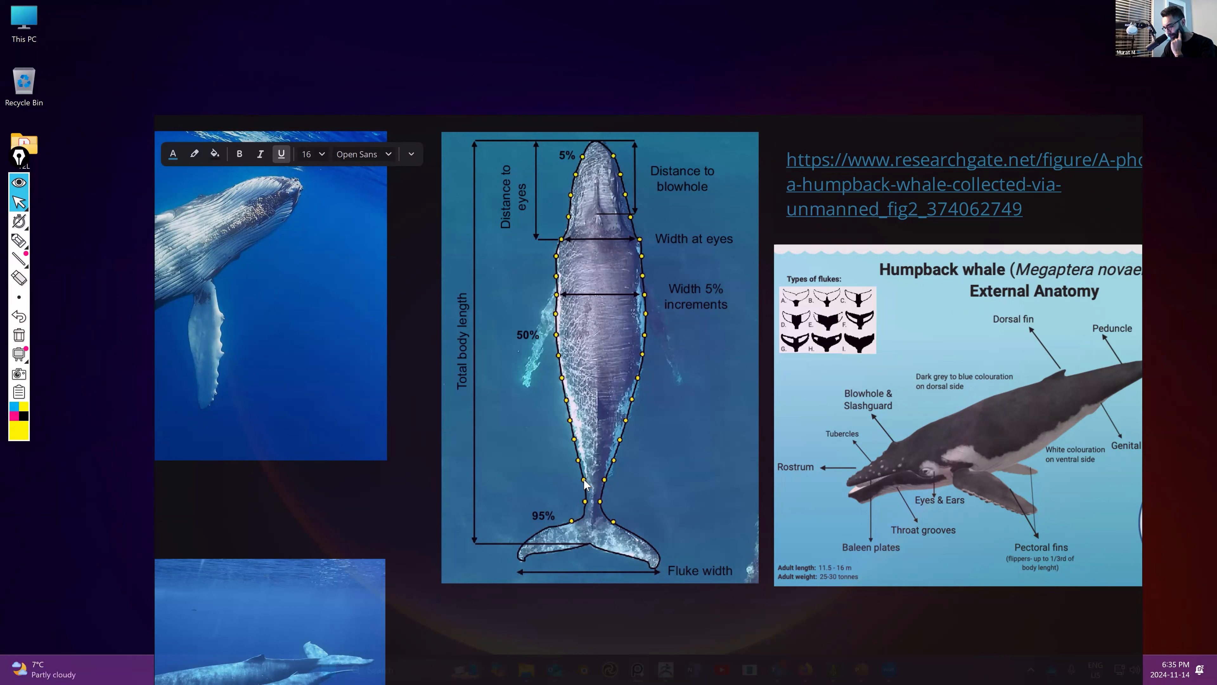
pyautogui.moveTo(601, 128)
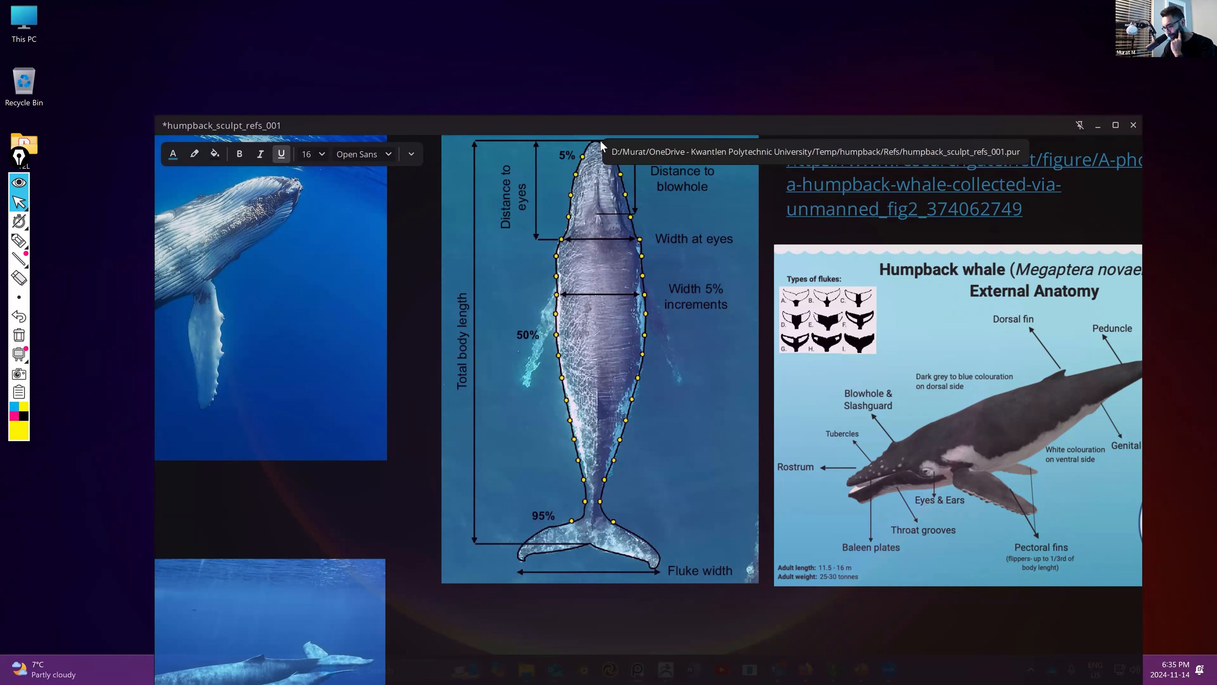
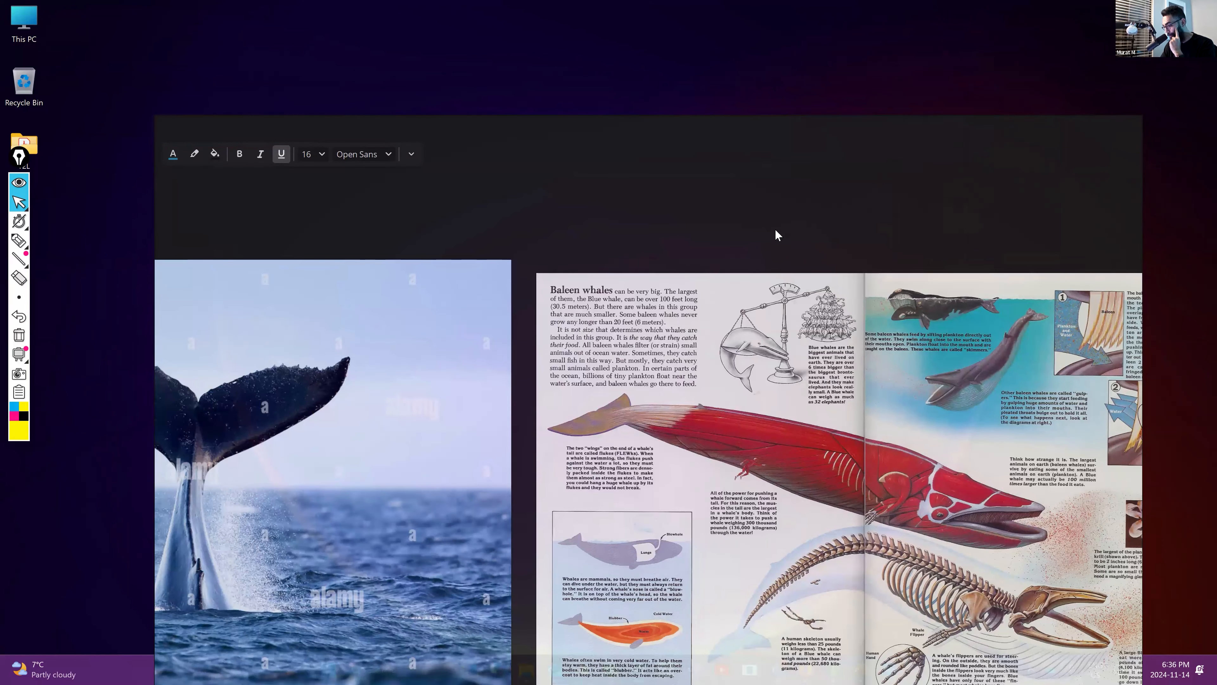
# - Fill the view with the underwater photo of the mother humpback and calf, and move the whole reference window onto the screen
pyautogui.scroll(-5, 775, 235)
pyautogui.scroll(6, 815, 484)
pyautogui.moveTo(628, 334); pyautogui.dragTo(867, 467, button='right')
pyautogui.scroll(10, 718, 512)
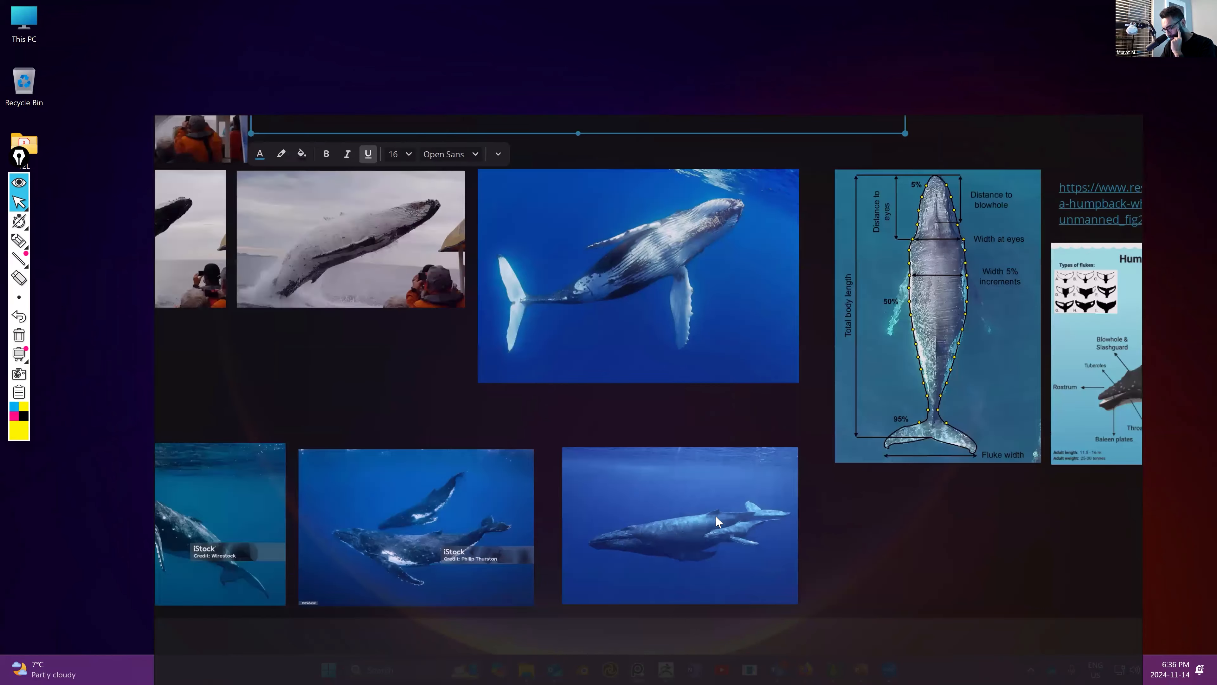
pyautogui.scroll(2, 675, 434)
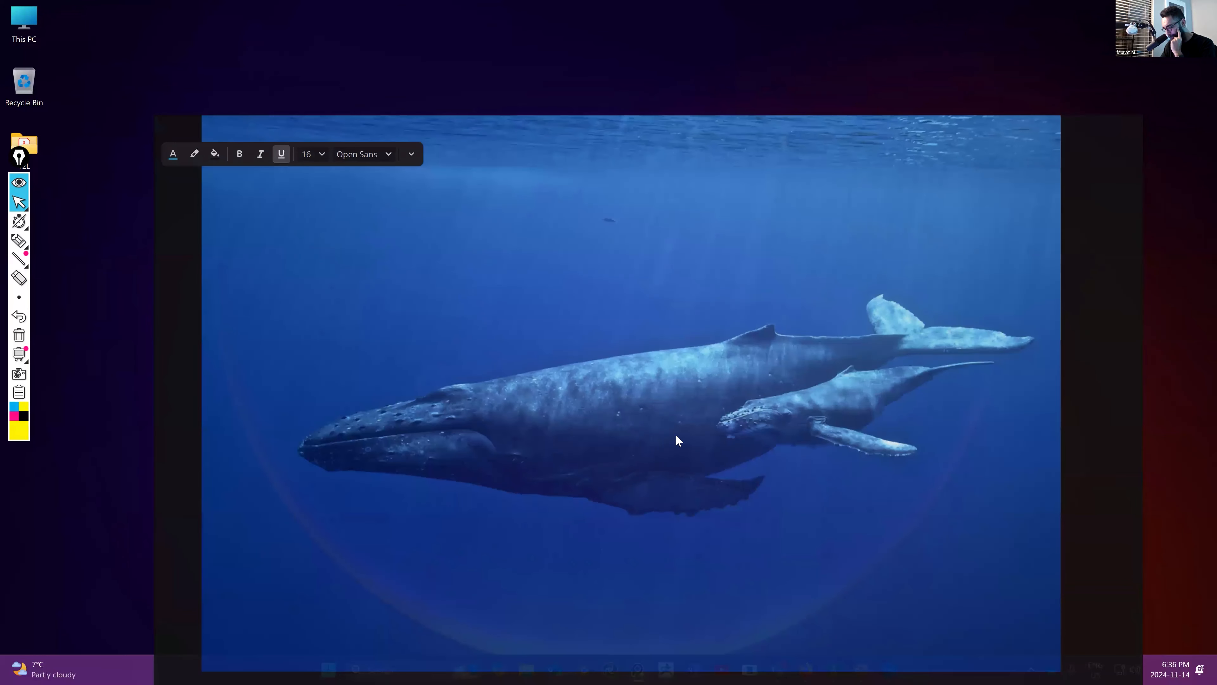
pyautogui.moveTo(654, 220); pyautogui.dragTo(618, 162, button='right')
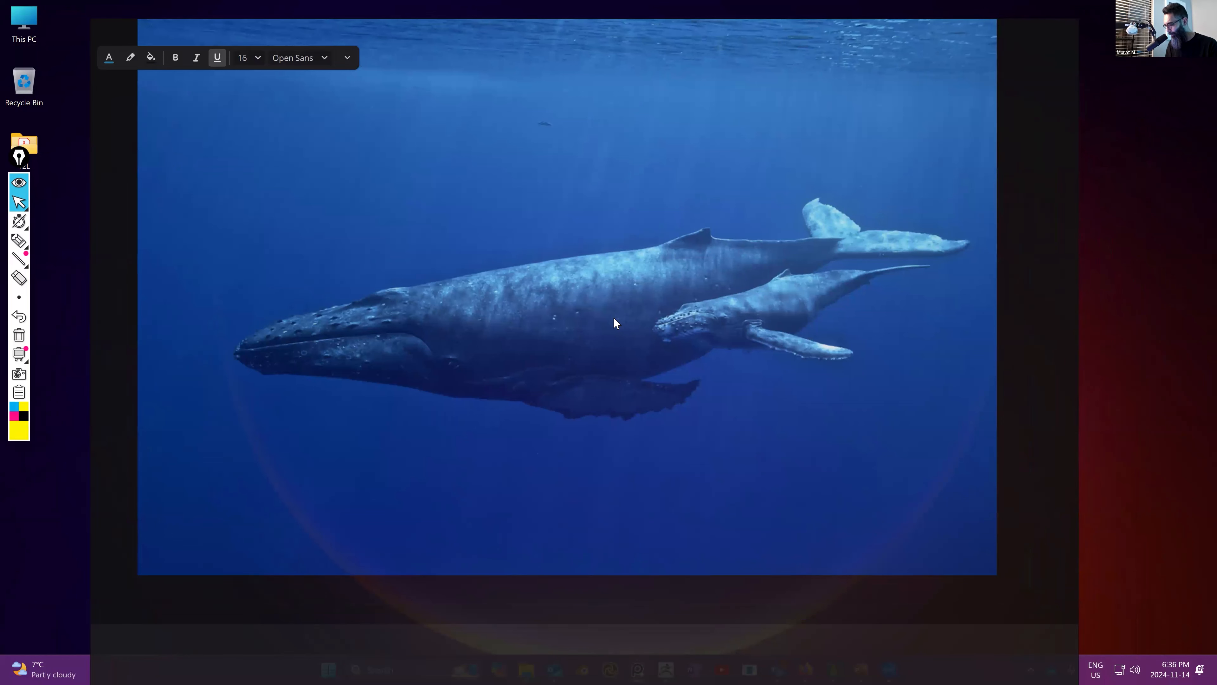
# - Disable always-on-top for the reference window and activate the annotation pen with a thicker stroke
pyautogui.click(18, 240)
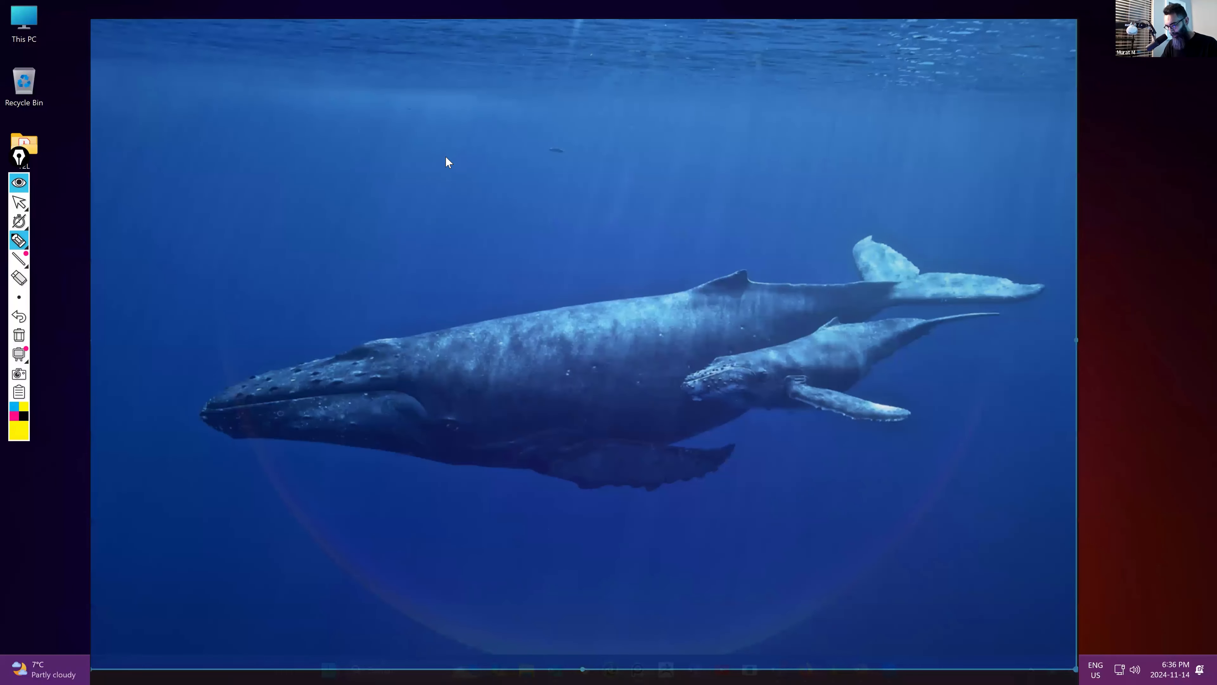
pyautogui.moveTo(518, 33)
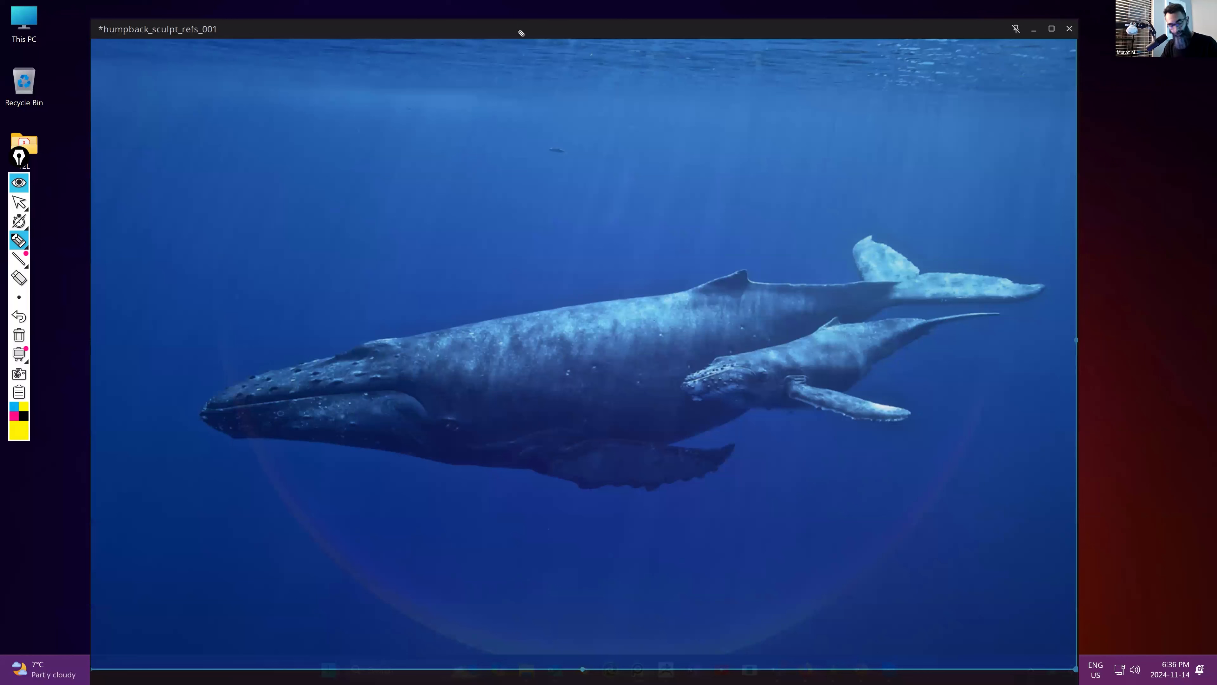
pyautogui.hotkey('ctrl', 'shift', 'a')
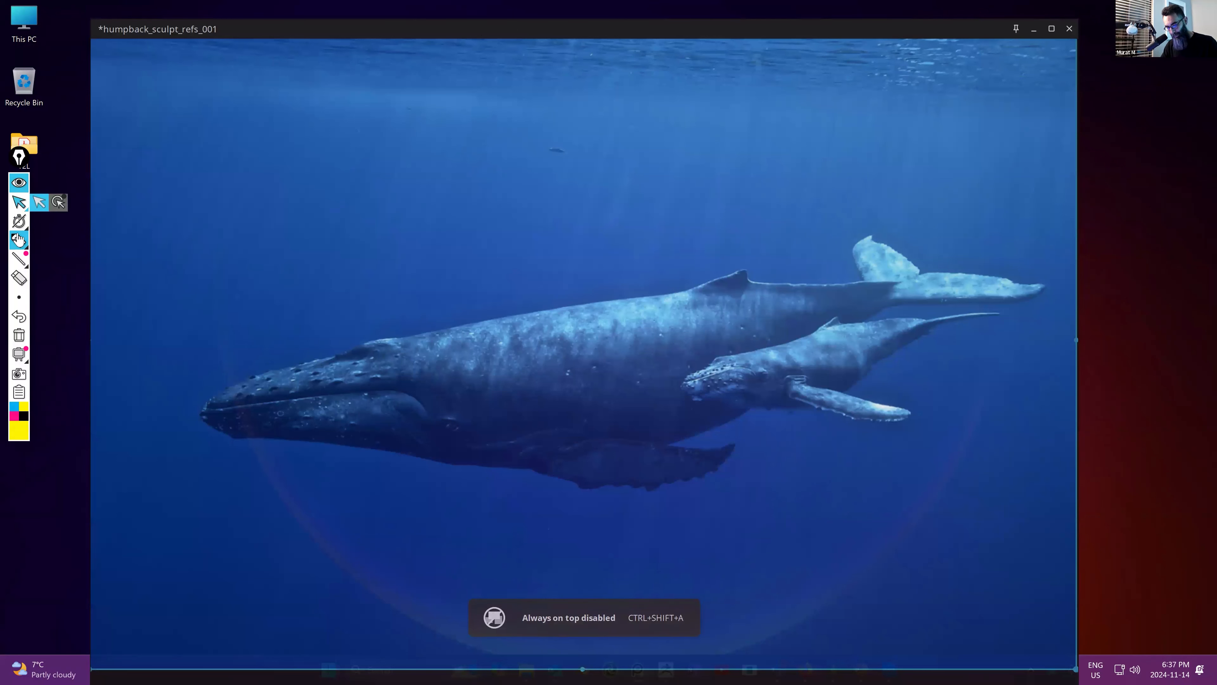
pyautogui.click(17, 241)
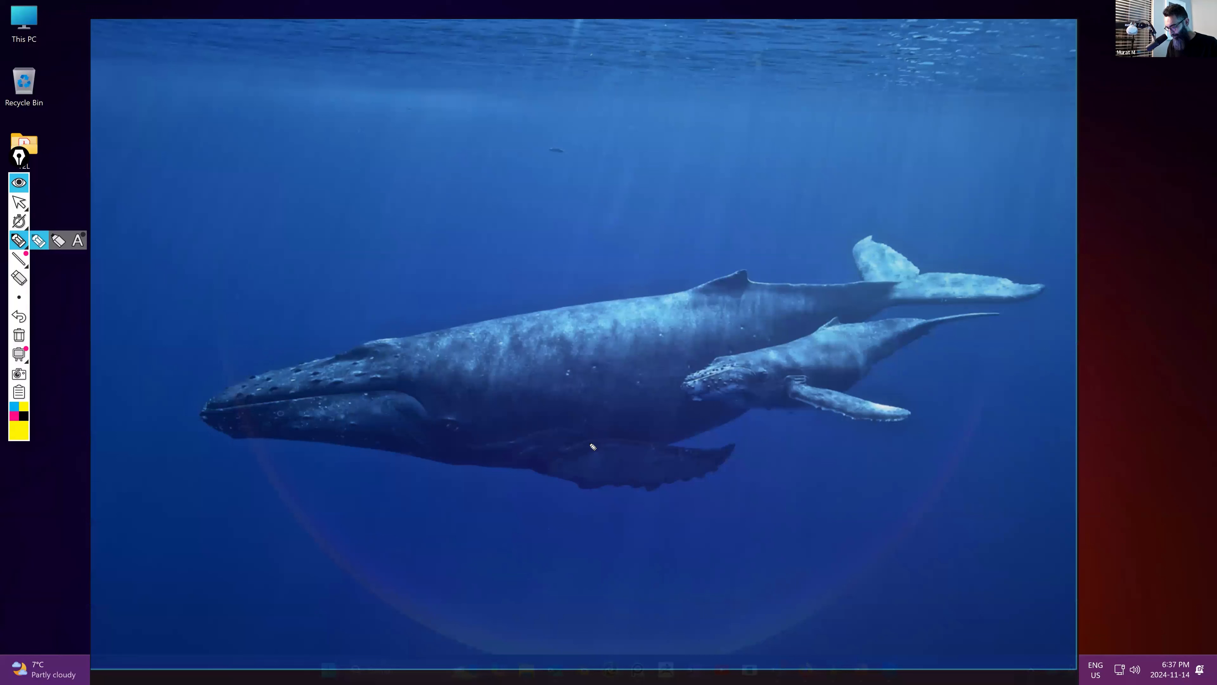
pyautogui.moveTo(588, 326); pyautogui.dragTo(581, 451)
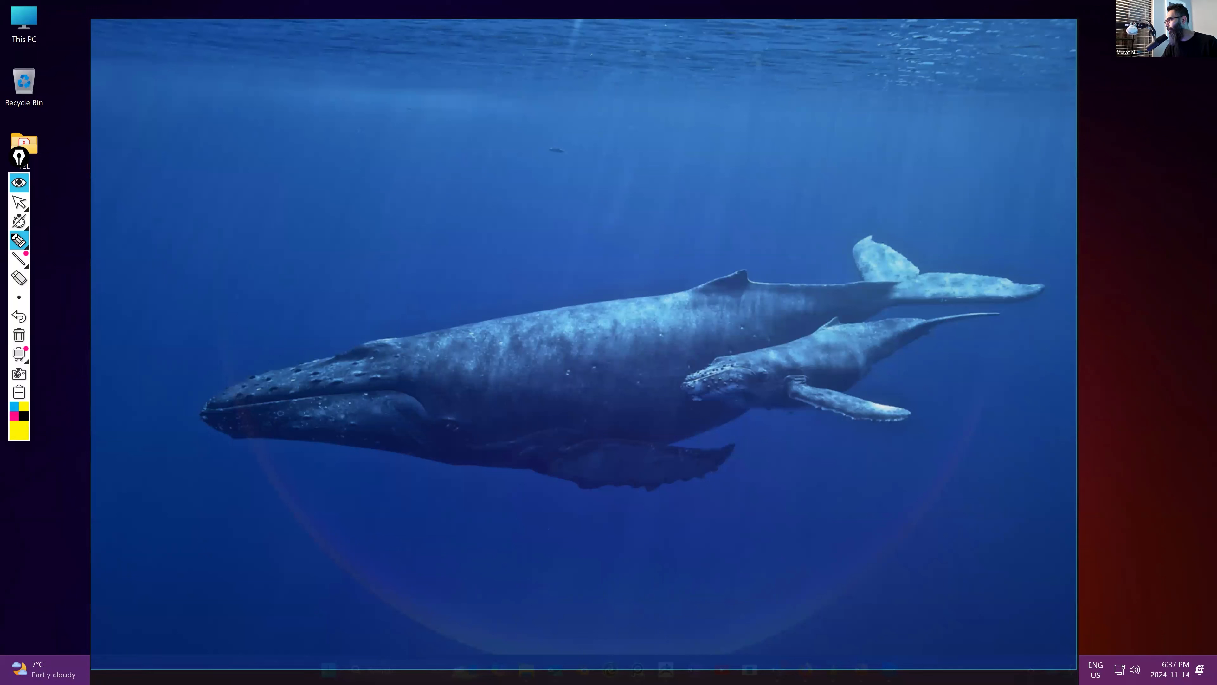
pyautogui.scroll(3, 600, 354)
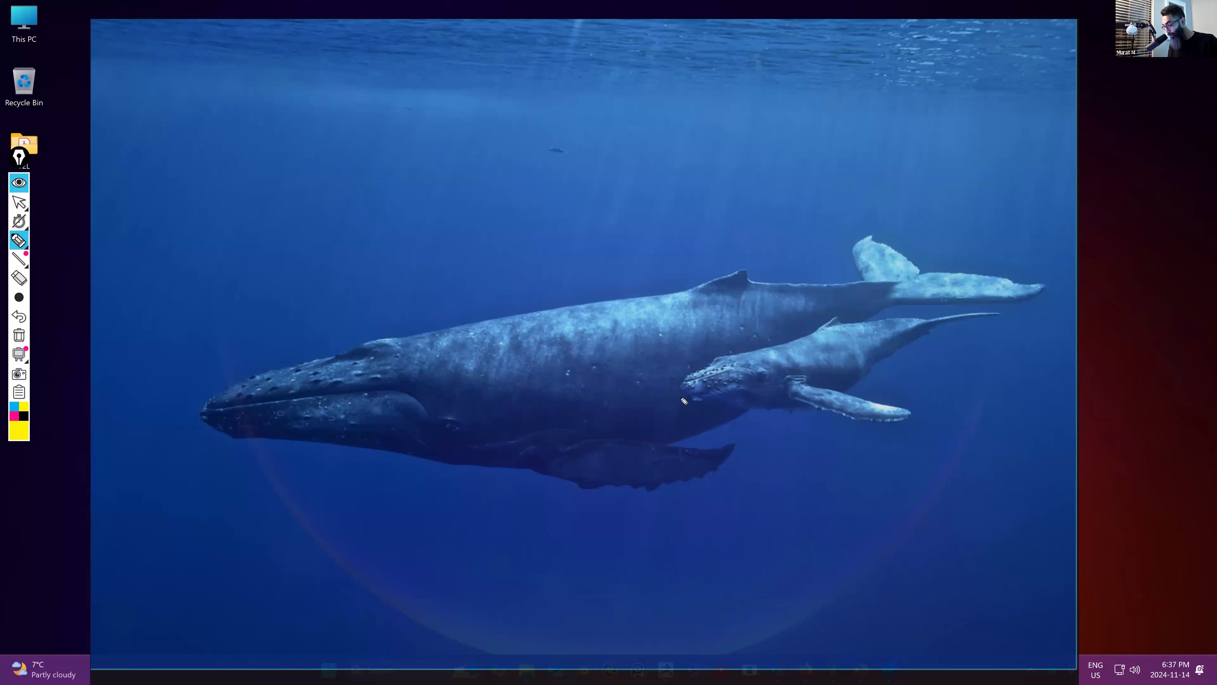
# - Draw a yellow cross-section ring around the mother whale's torso with a dashed far side, and a contour arc behind the dorsal fin
pyautogui.moveTo(590, 305)
pyautogui.mouseDown()
pyautogui.moveTo(628, 311)
pyautogui.moveTo(650, 350)
pyautogui.moveTo(645, 431)
pyautogui.moveTo(628, 455)
pyautogui.moveTo(599, 463)
pyautogui.mouseUp()
pyautogui.moveTo(577, 314)
pyautogui.mouseDown()
pyautogui.moveTo(558, 349)
pyautogui.moveTo(552, 424)
pyautogui.mouseUp()
pyautogui.moveTo(558, 446); pyautogui.dragTo(588, 465)
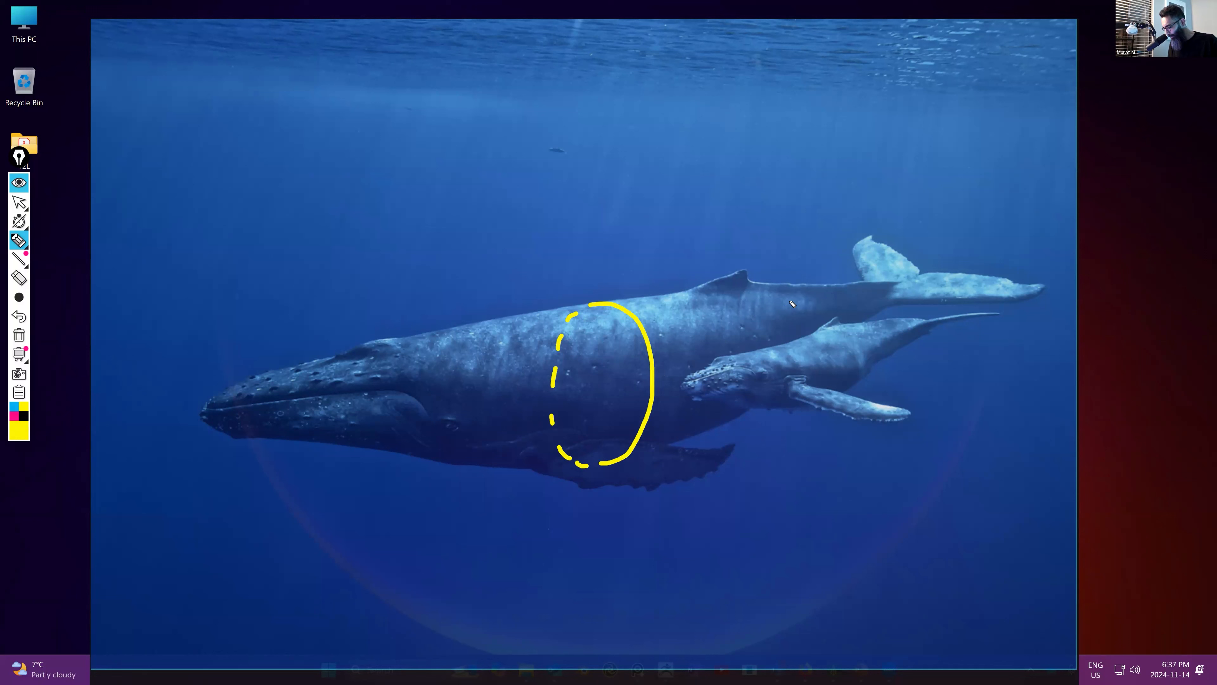
pyautogui.moveTo(776, 293)
pyautogui.mouseDown()
pyautogui.moveTo(801, 320)
pyautogui.moveTo(786, 378)
pyautogui.mouseUp()
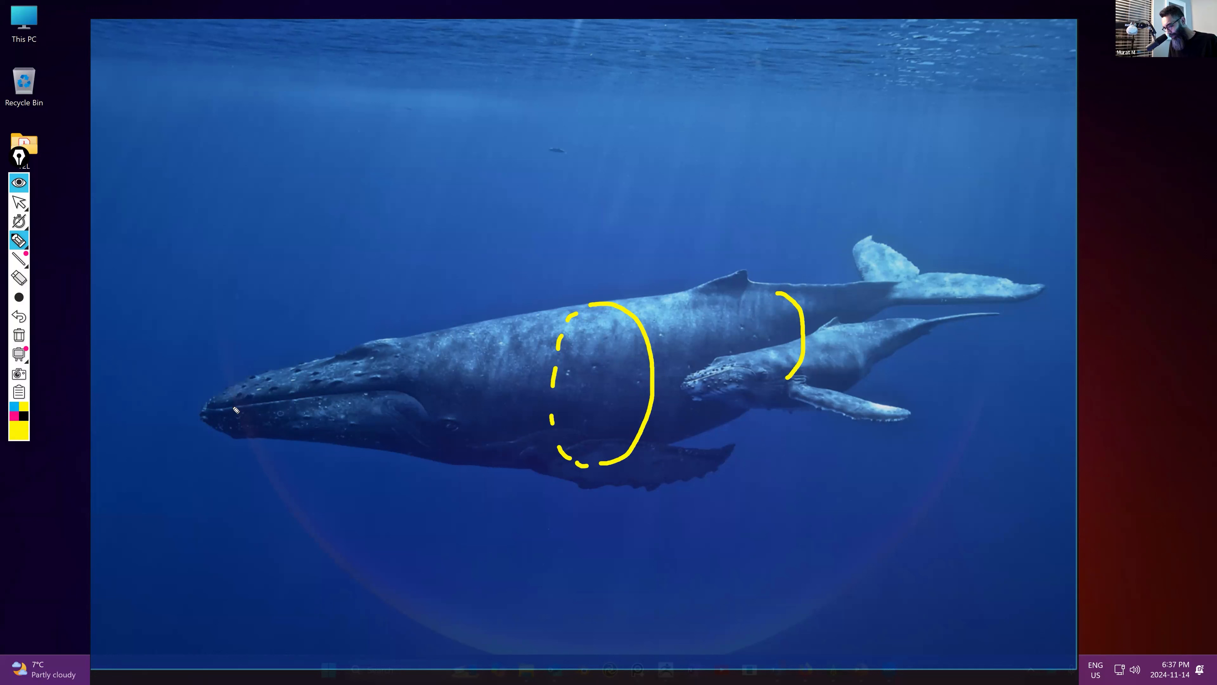
# - Draw a yellow centre line along the mother whale's side from jaw to tail, and a downward arrow below the calf
pyautogui.moveTo(251, 406)
pyautogui.mouseDown()
pyautogui.moveTo(662, 387)
pyautogui.moveTo(789, 353)
pyautogui.moveTo(867, 305)
pyautogui.mouseUp()
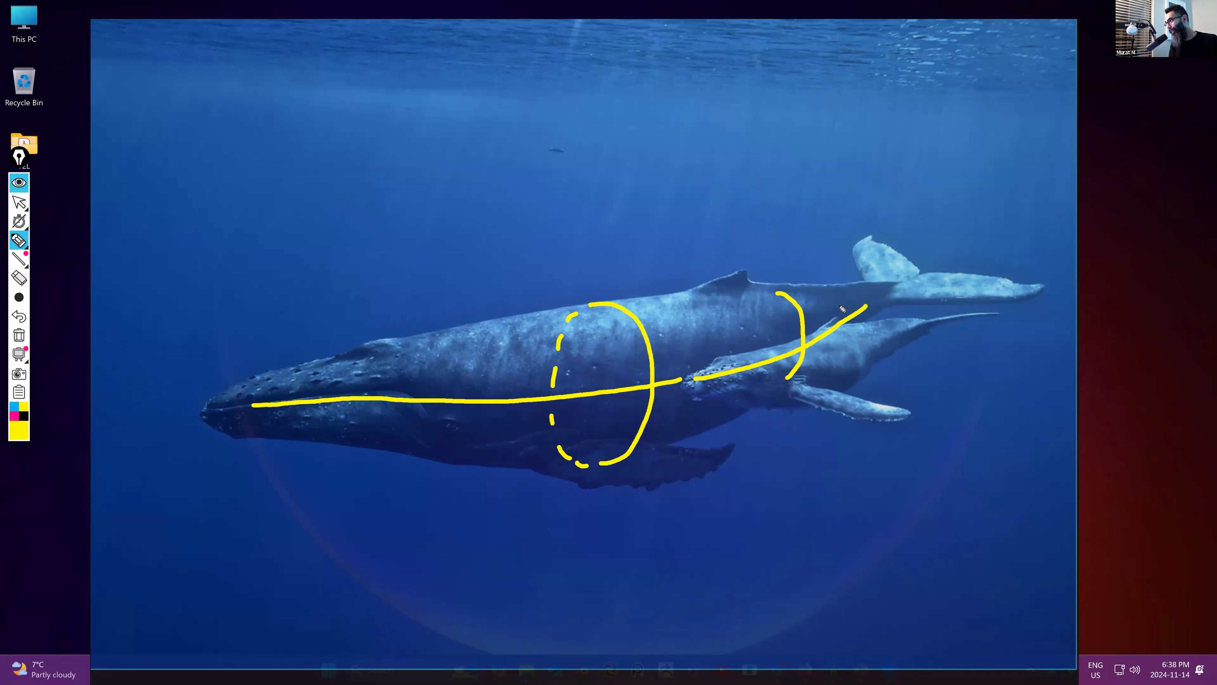
pyautogui.moveTo(886, 304); pyautogui.dragTo(900, 301)
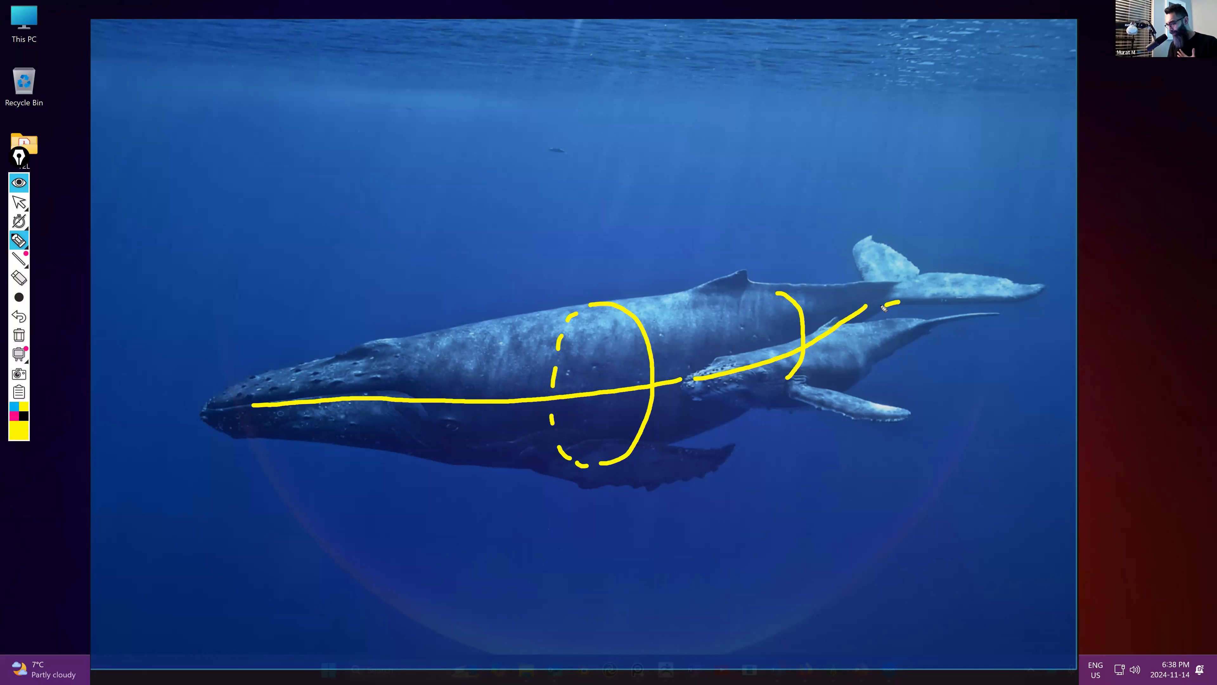
pyautogui.moveTo(809, 460)
pyautogui.mouseDown()
pyautogui.moveTo(809, 551)
pyautogui.moveTo(823, 518)
pyautogui.moveTo(795, 522)
pyautogui.moveTo(811, 545)
pyautogui.mouseUp()
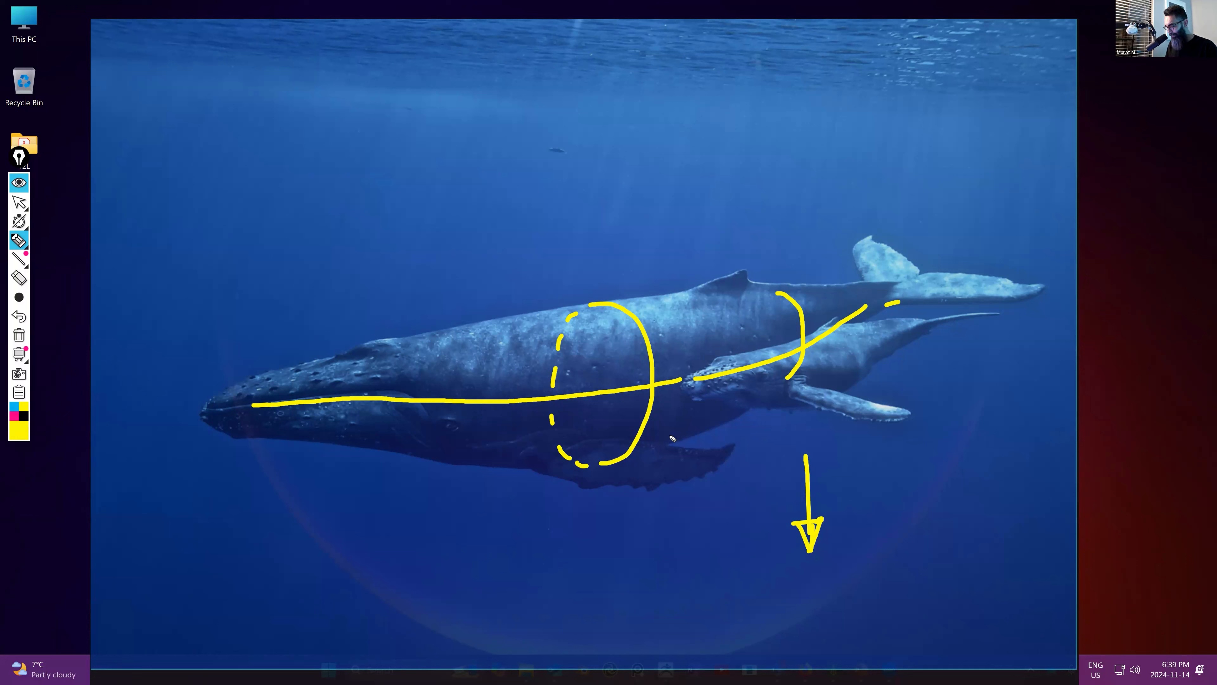
# - Draw a second cross-section ring with a dashed far side just behind the first, plus a small arrow pointing tailward
pyautogui.moveTo(662, 434)
pyautogui.mouseDown()
pyautogui.moveTo(690, 427)
pyautogui.moveTo(687, 438)
pyautogui.mouseUp()
pyautogui.moveTo(652, 298)
pyautogui.mouseDown()
pyautogui.moveTo(692, 341)
pyautogui.moveTo(701, 372)
pyautogui.moveTo(702, 418)
pyautogui.moveTo(688, 437)
pyautogui.mouseUp()
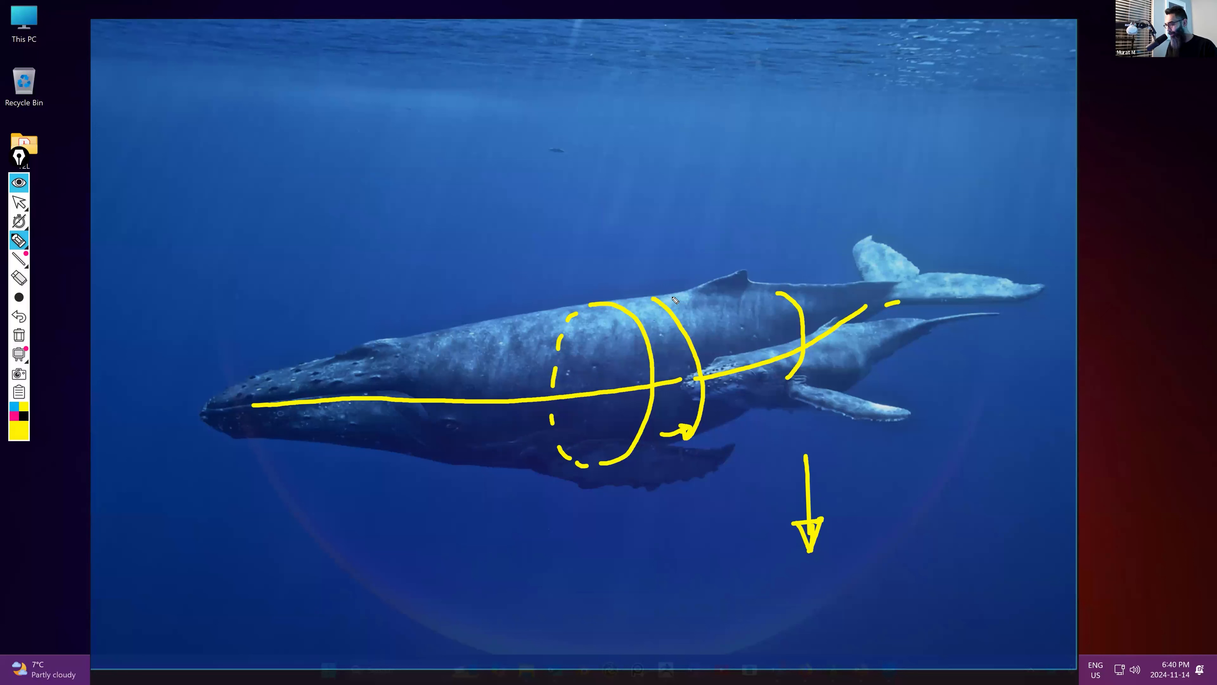
pyautogui.moveTo(649, 303)
pyautogui.mouseDown()
pyautogui.moveTo(621, 340)
pyautogui.moveTo(612, 416)
pyautogui.moveTo(622, 432)
pyautogui.mouseUp()
pyautogui.moveTo(636, 442); pyautogui.dragTo(667, 446)
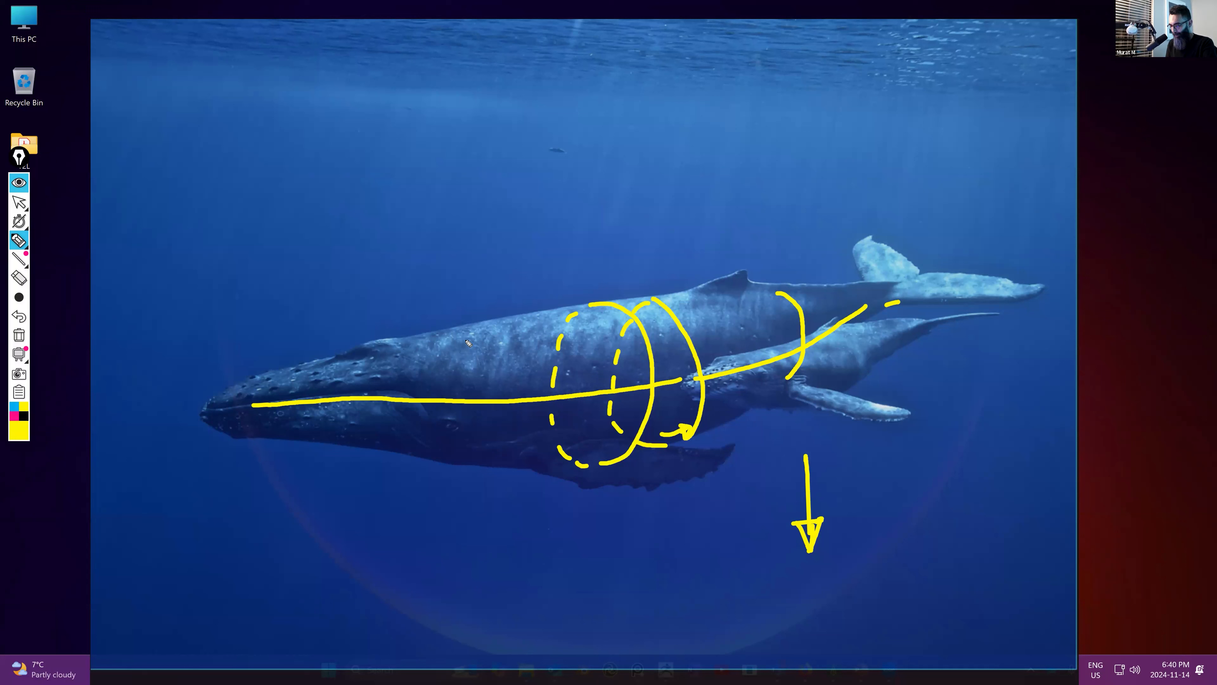
# - Sketch a perspective box across the body behind the head, and add flow lines from the jaw along the body to the fluke
pyautogui.moveTo(501, 479)
pyautogui.mouseDown()
pyautogui.moveTo(498, 317)
pyautogui.moveTo(434, 303)
pyautogui.moveTo(420, 327)
pyautogui.moveTo(415, 458)
pyautogui.moveTo(500, 506)
pyautogui.mouseUp()
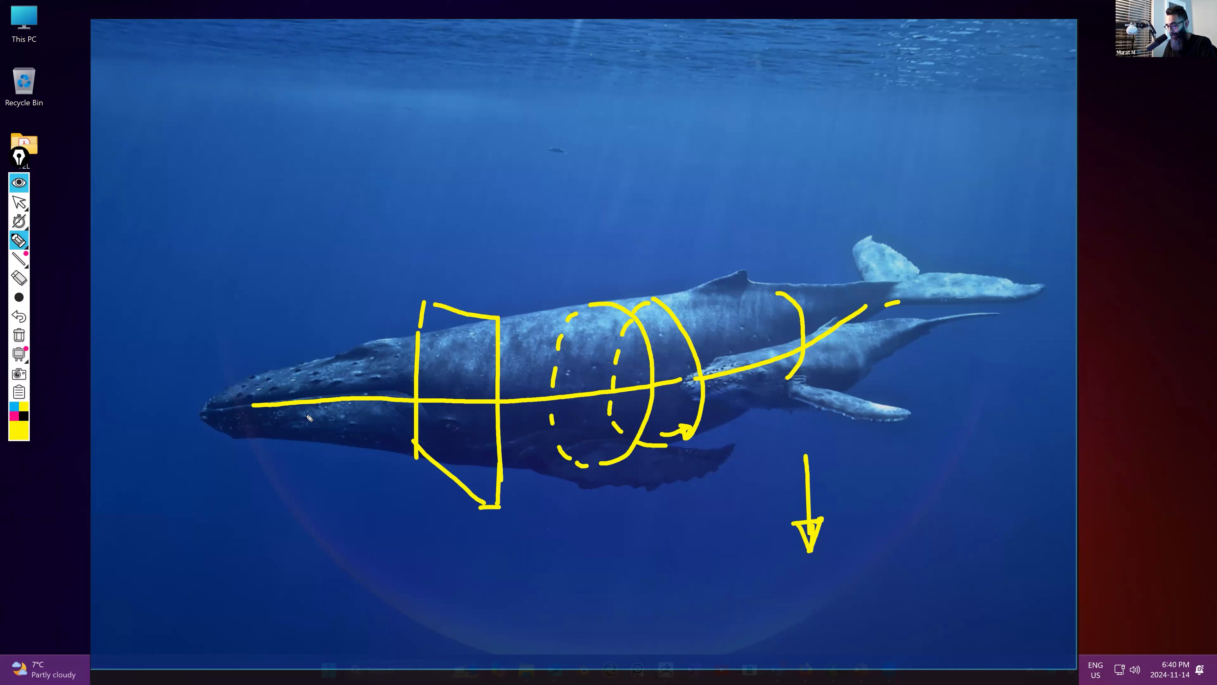
pyautogui.moveTo(312, 406); pyautogui.dragTo(693, 364)
pyautogui.moveTo(381, 388)
pyautogui.mouseDown()
pyautogui.moveTo(818, 321)
pyautogui.moveTo(700, 368)
pyautogui.mouseUp()
pyautogui.moveTo(822, 331)
pyautogui.mouseDown()
pyautogui.moveTo(898, 295)
pyautogui.moveTo(991, 288)
pyautogui.mouseUp()
pyautogui.moveTo(889, 260); pyautogui.dragTo(889, 302)
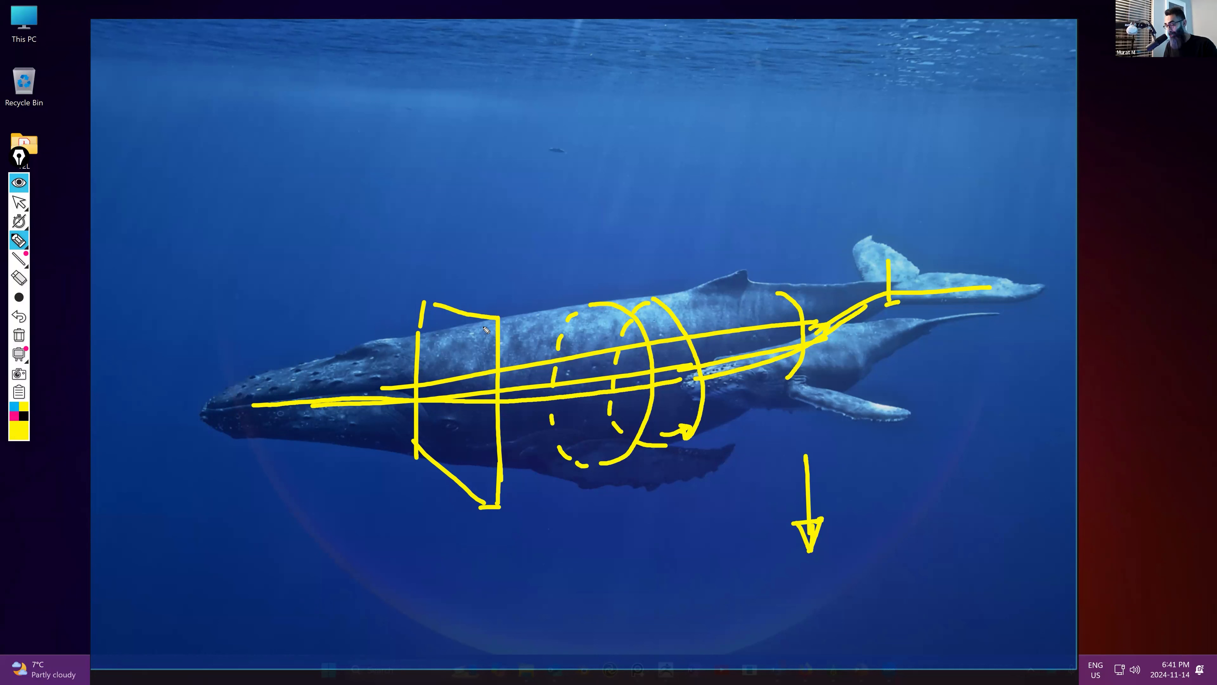
# - Sketch the curved form at the back of the whale's head with a small circle inside, and draw a large circle above the body
pyautogui.moveTo(440, 337); pyautogui.dragTo(494, 399)
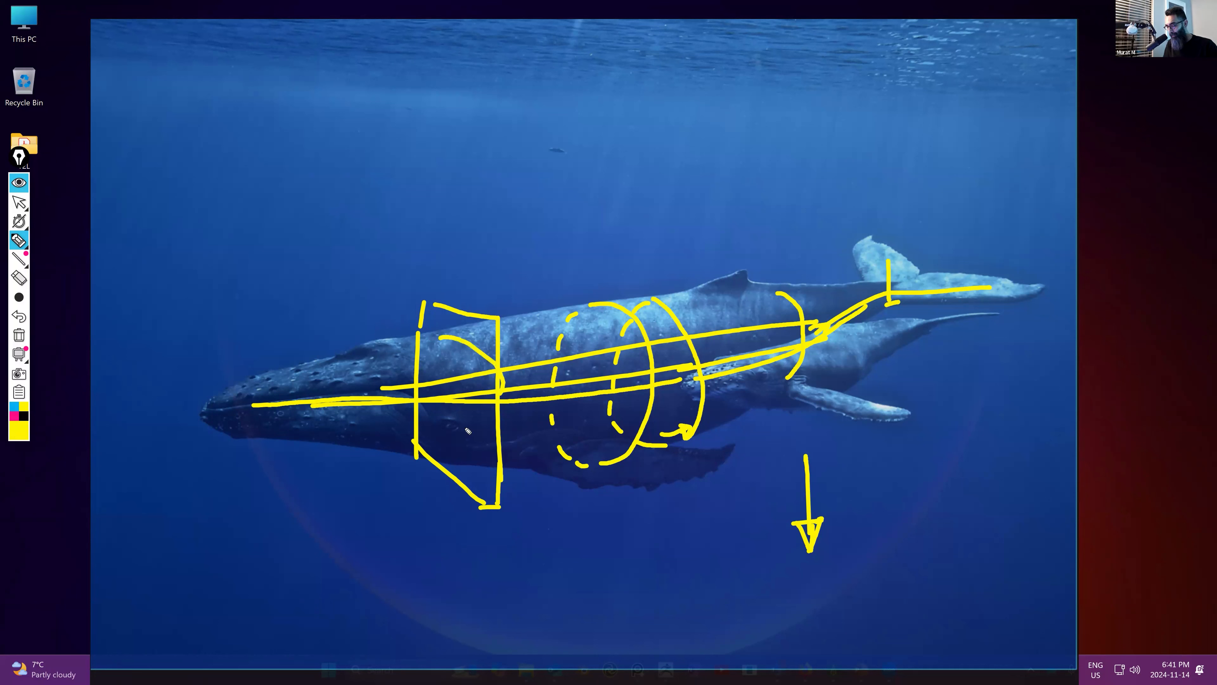
pyautogui.moveTo(433, 337)
pyautogui.mouseDown()
pyautogui.moveTo(294, 379)
pyautogui.moveTo(509, 393)
pyautogui.moveTo(467, 443)
pyautogui.moveTo(431, 423)
pyautogui.moveTo(439, 438)
pyautogui.mouseUp()
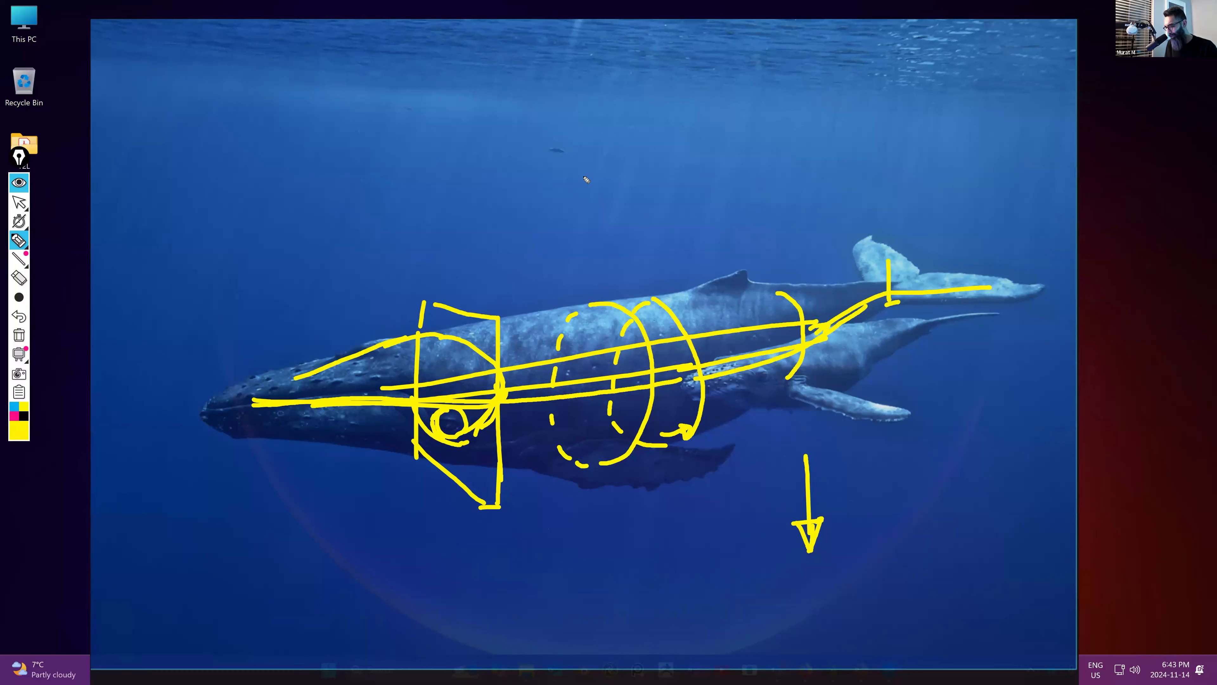
pyautogui.moveTo(559, 192); pyautogui.dragTo(551, 211)
pyautogui.moveTo(594, 245)
pyautogui.mouseDown()
pyautogui.moveTo(656, 222)
pyautogui.moveTo(579, 144)
pyautogui.mouseUp()
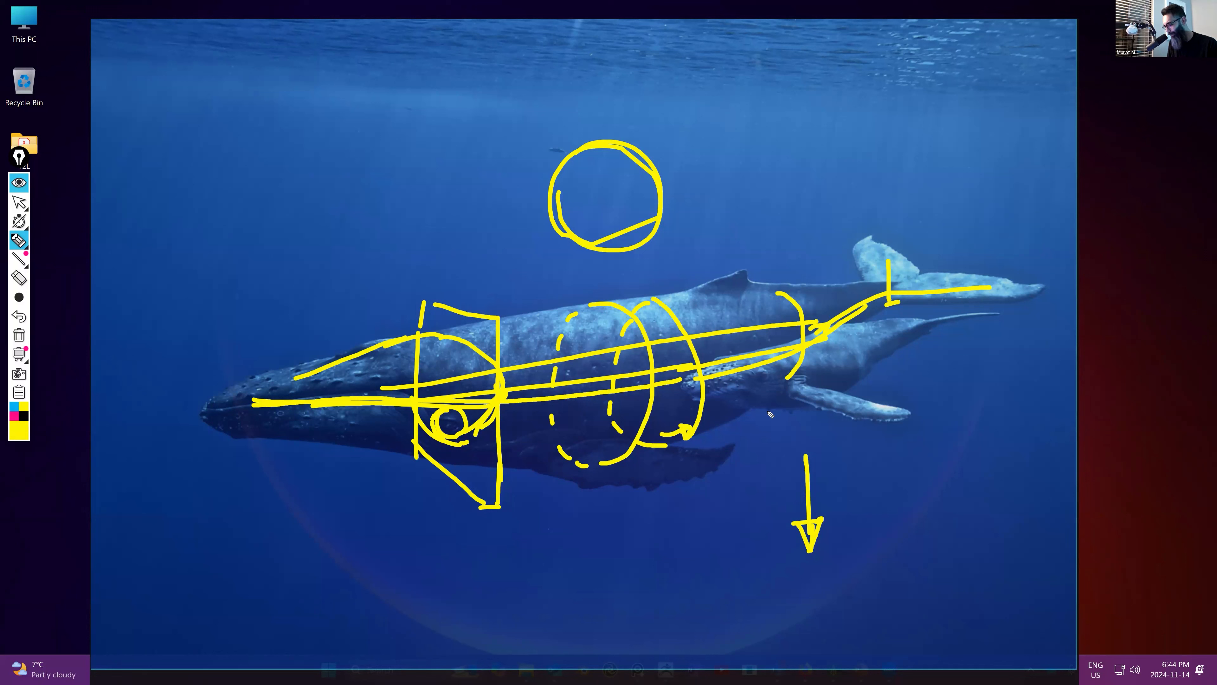
# - Outline the mother whale's pectoral fin, the near tail fluke and the dorsal fin in yellow
pyautogui.moveTo(561, 447)
pyautogui.mouseDown()
pyautogui.moveTo(666, 435)
pyautogui.moveTo(737, 445)
pyautogui.mouseUp()
pyautogui.click(527, 464)
pyautogui.moveTo(526, 464)
pyautogui.mouseDown()
pyautogui.moveTo(707, 480)
pyautogui.moveTo(735, 453)
pyautogui.mouseUp()
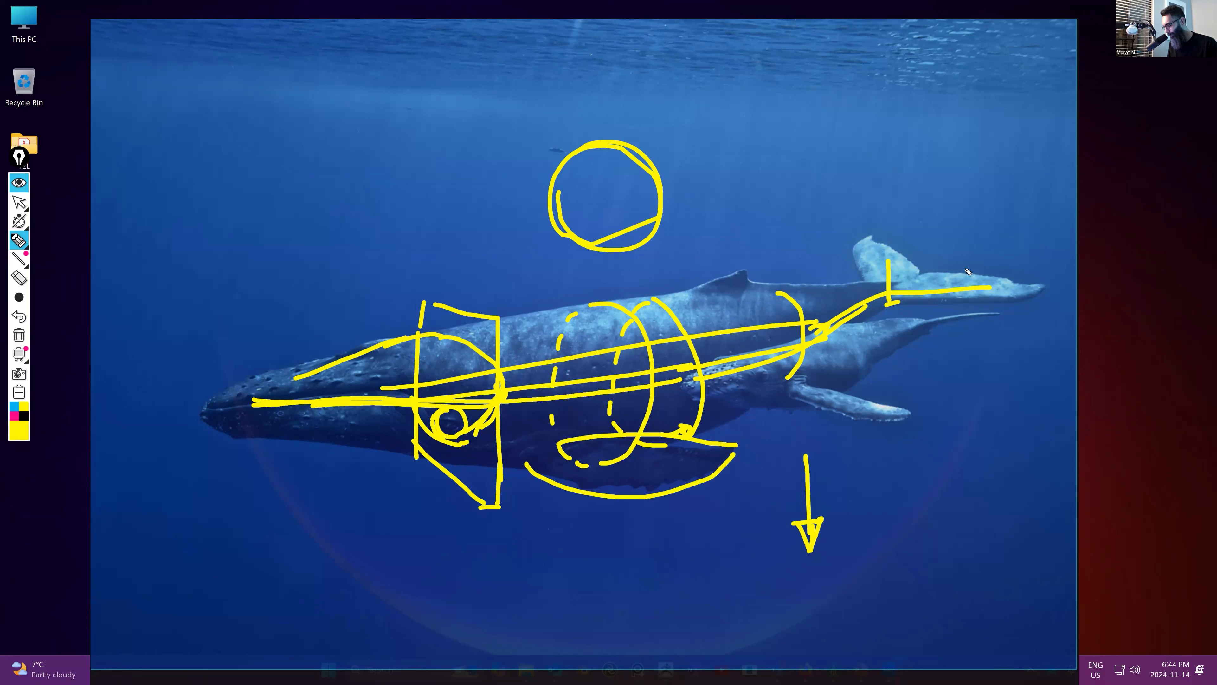
pyautogui.moveTo(917, 278); pyautogui.dragTo(1052, 294)
pyautogui.moveTo(892, 301)
pyautogui.mouseDown()
pyautogui.moveTo(954, 310)
pyautogui.moveTo(1061, 297)
pyautogui.mouseUp()
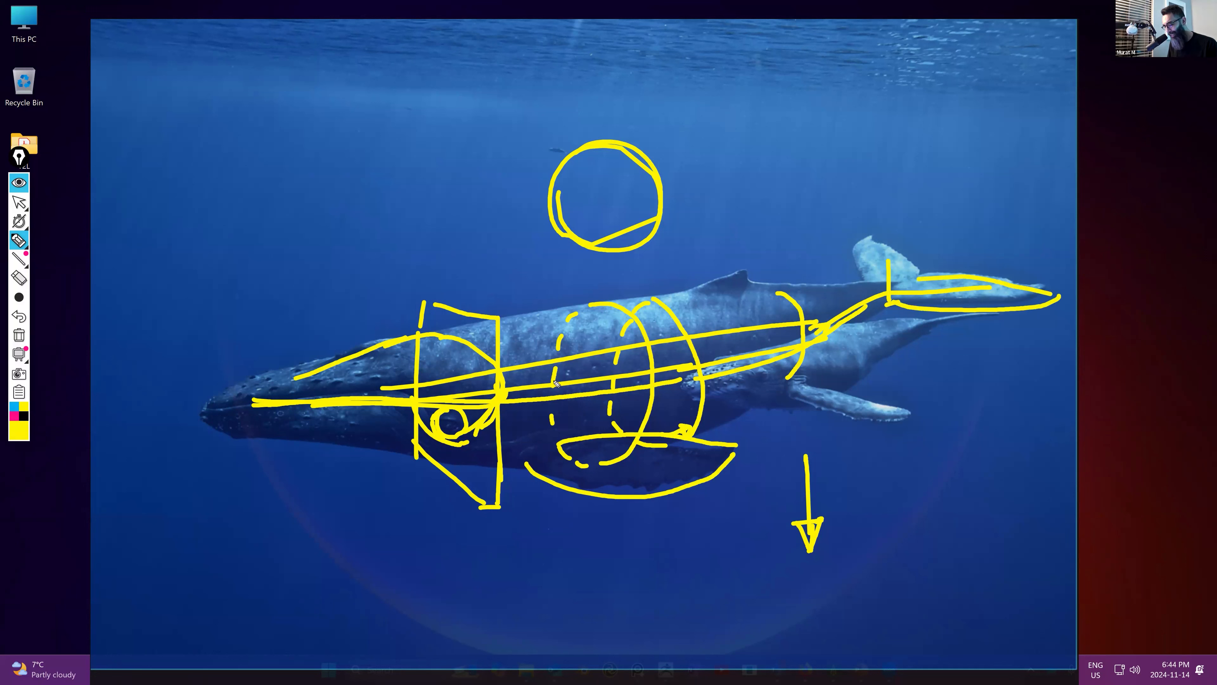
pyautogui.moveTo(687, 296); pyautogui.dragTo(747, 285)
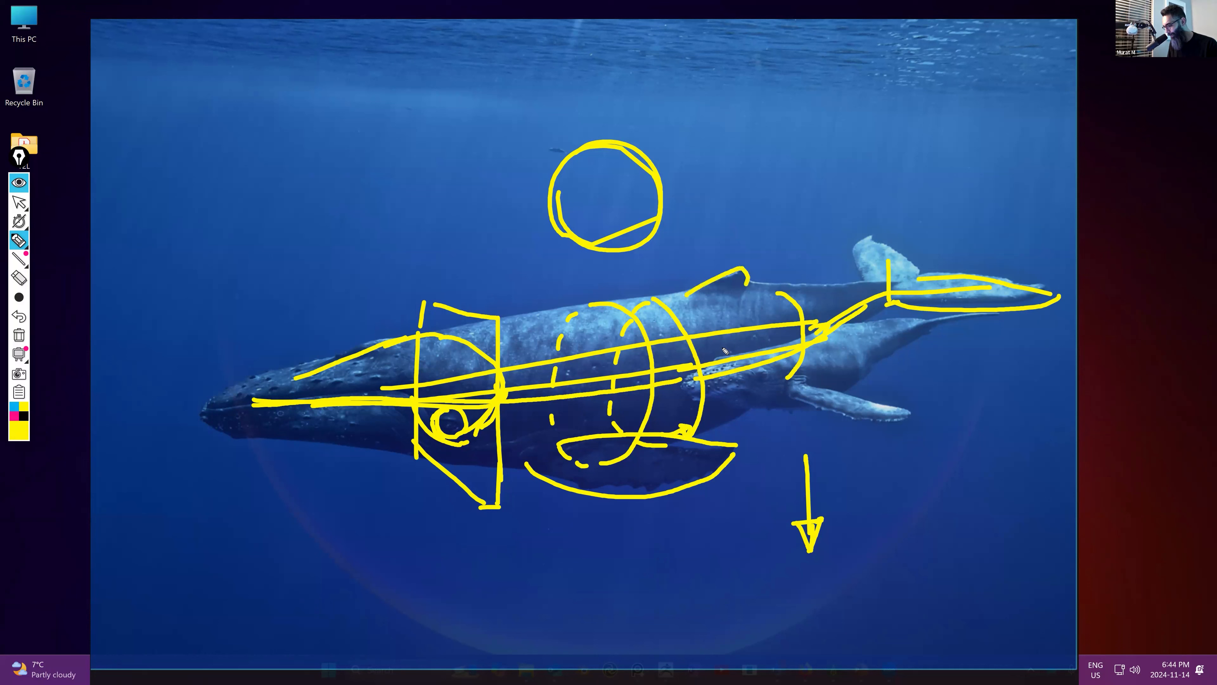
# - Clear all annotations from the whale photo and switch from the pen back to the normal cursor
pyautogui.click(18, 334)
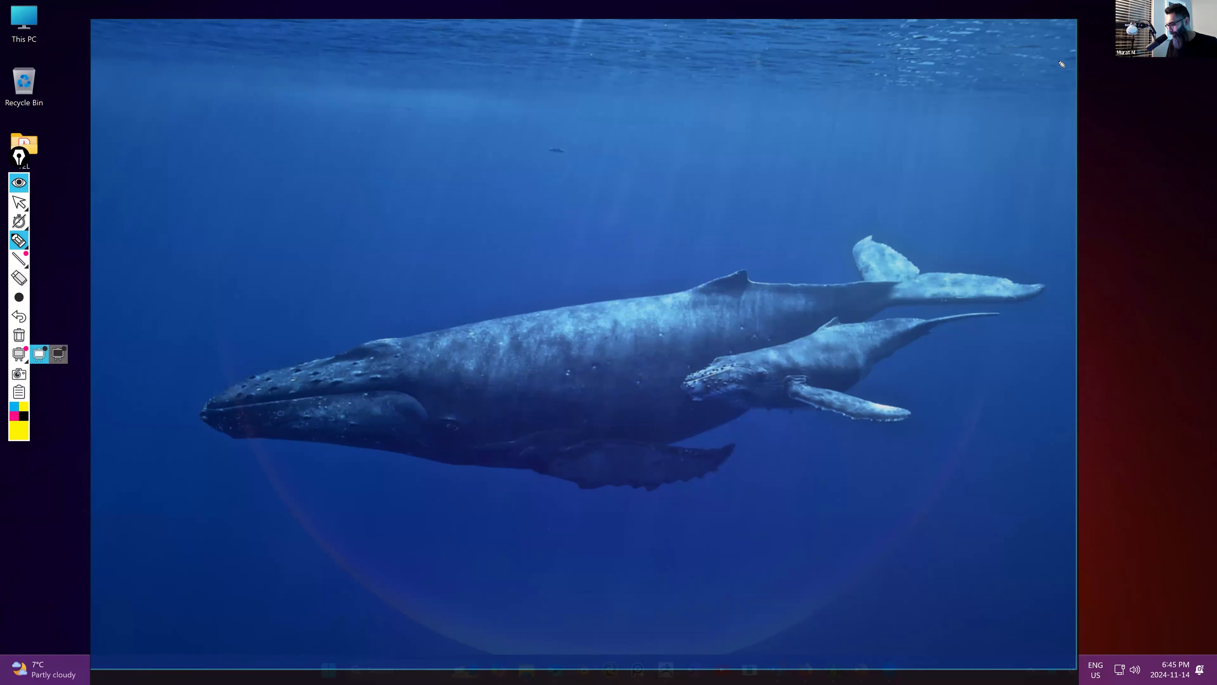
pyautogui.scroll(2, 913, 139)
pyautogui.scroll(-2, 913, 140)
pyautogui.click(22, 203)
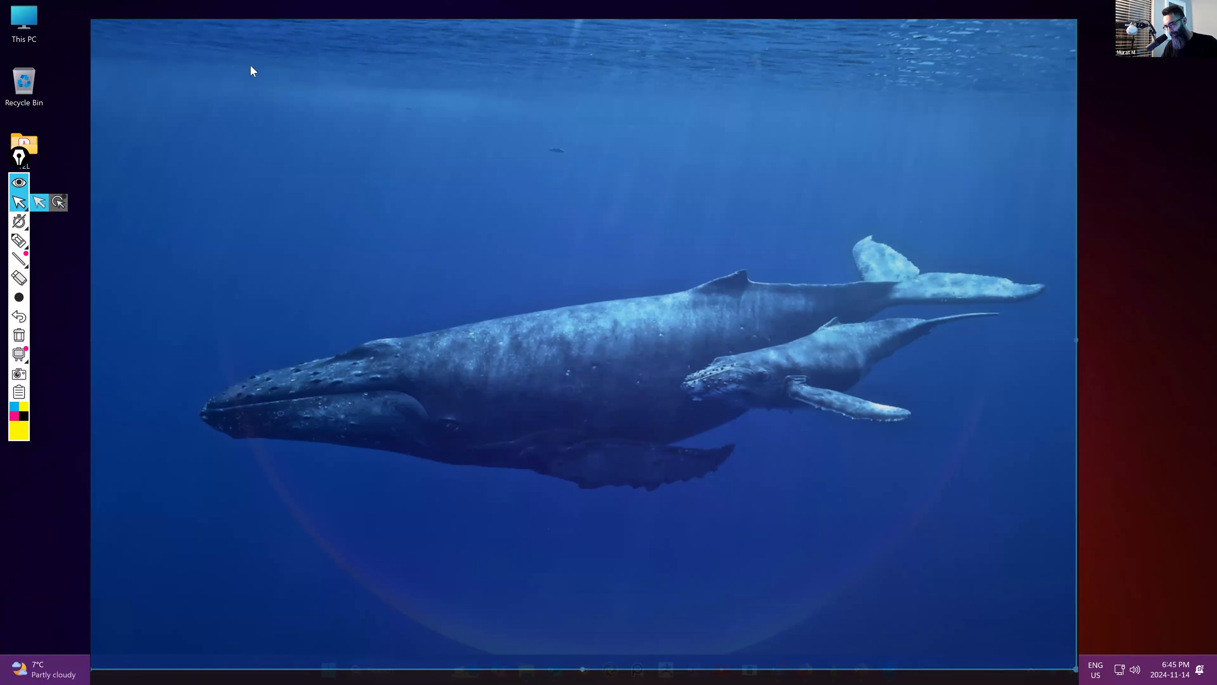
# - Shrink the humpback_sculpt_refs_001 reference window to a small floating view and frame the whale and calf photo in it
pyautogui.moveTo(908, 22)
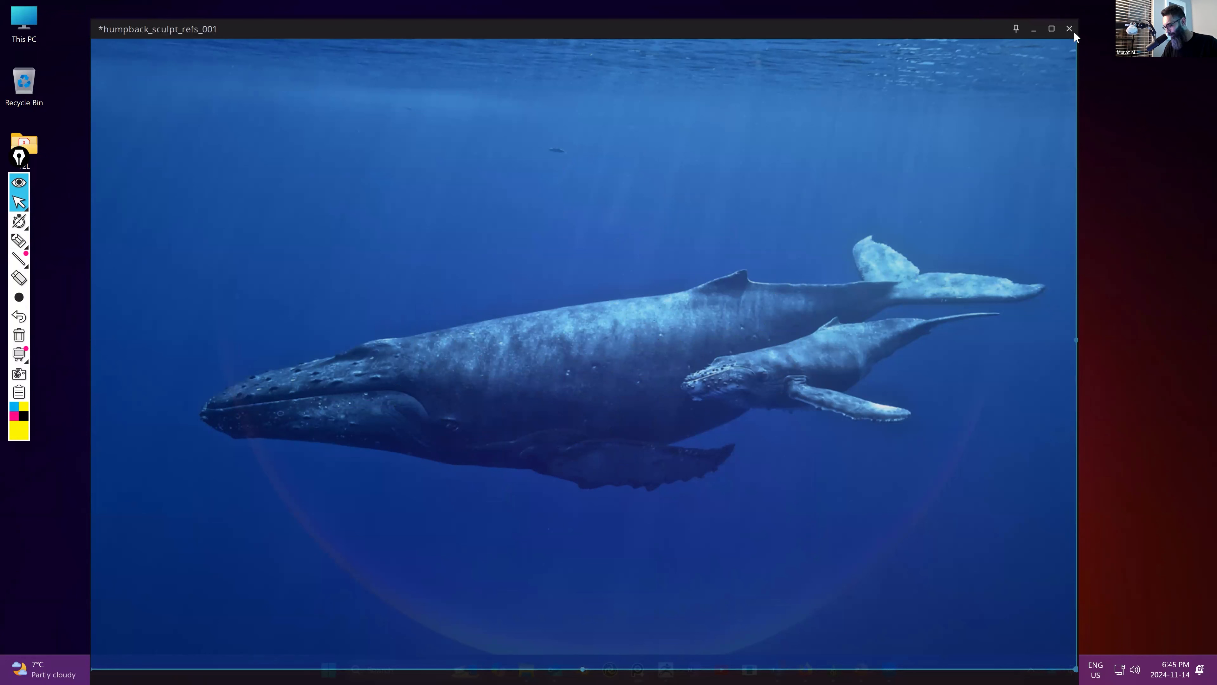
pyautogui.moveTo(1076, 22); pyautogui.dragTo(531, 415)
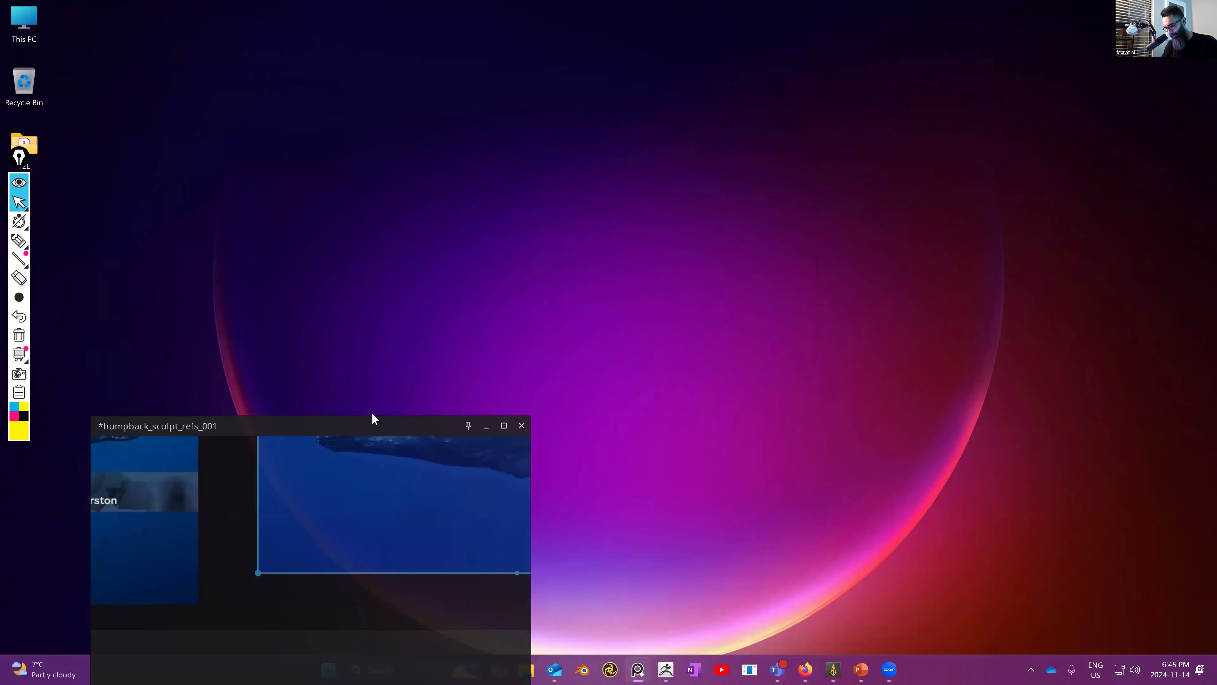
pyautogui.moveTo(375, 418); pyautogui.dragTo(352, 299)
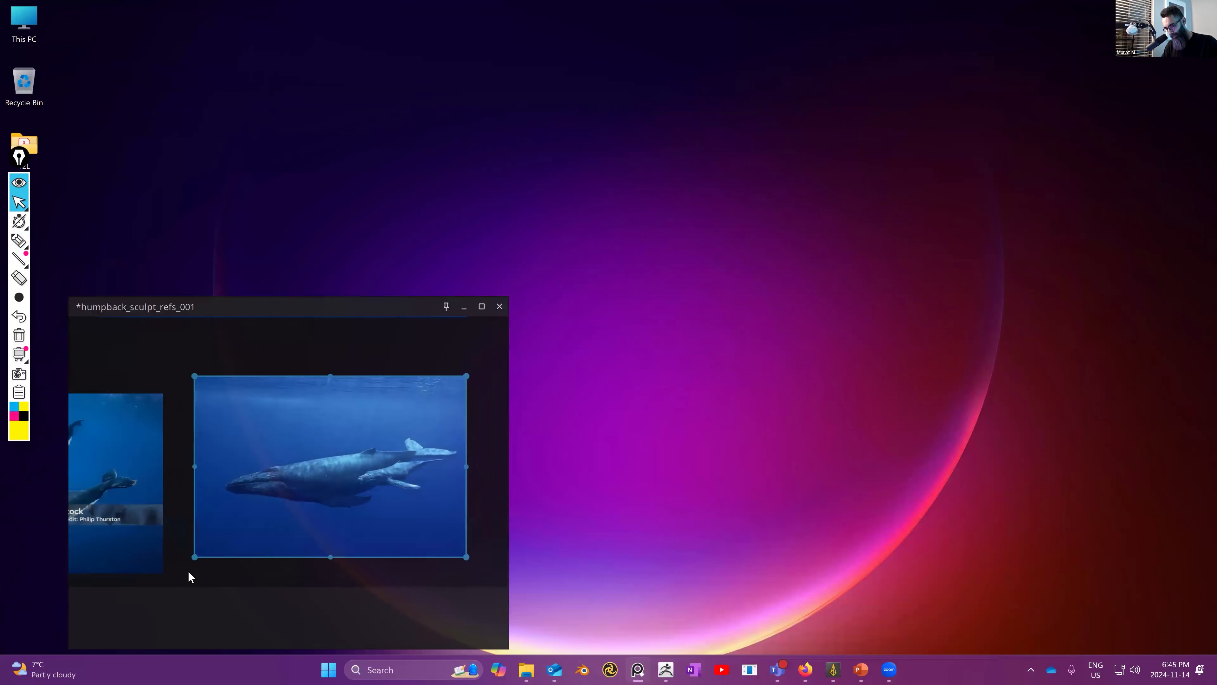
pyautogui.scroll(3, 215, 511)
pyautogui.scroll(-5, 226, 501)
pyautogui.moveTo(239, 498); pyautogui.dragTo(152, 497, button='right')
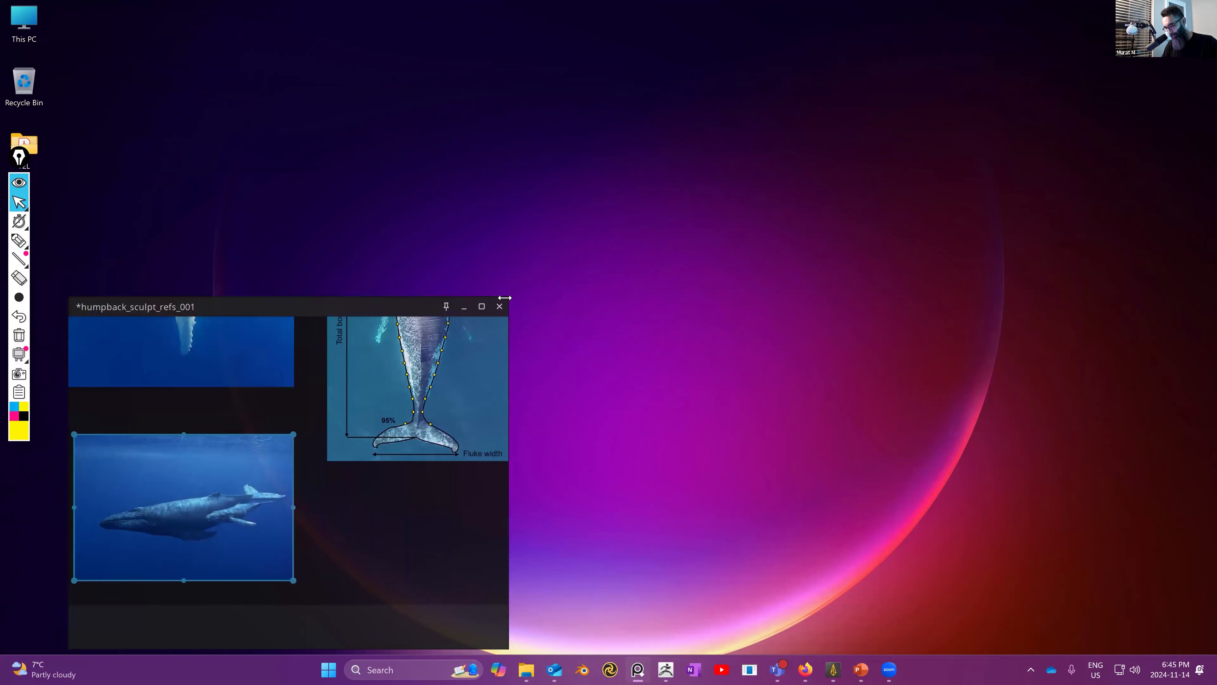
pyautogui.moveTo(505, 298); pyautogui.dragTo(289, 467)
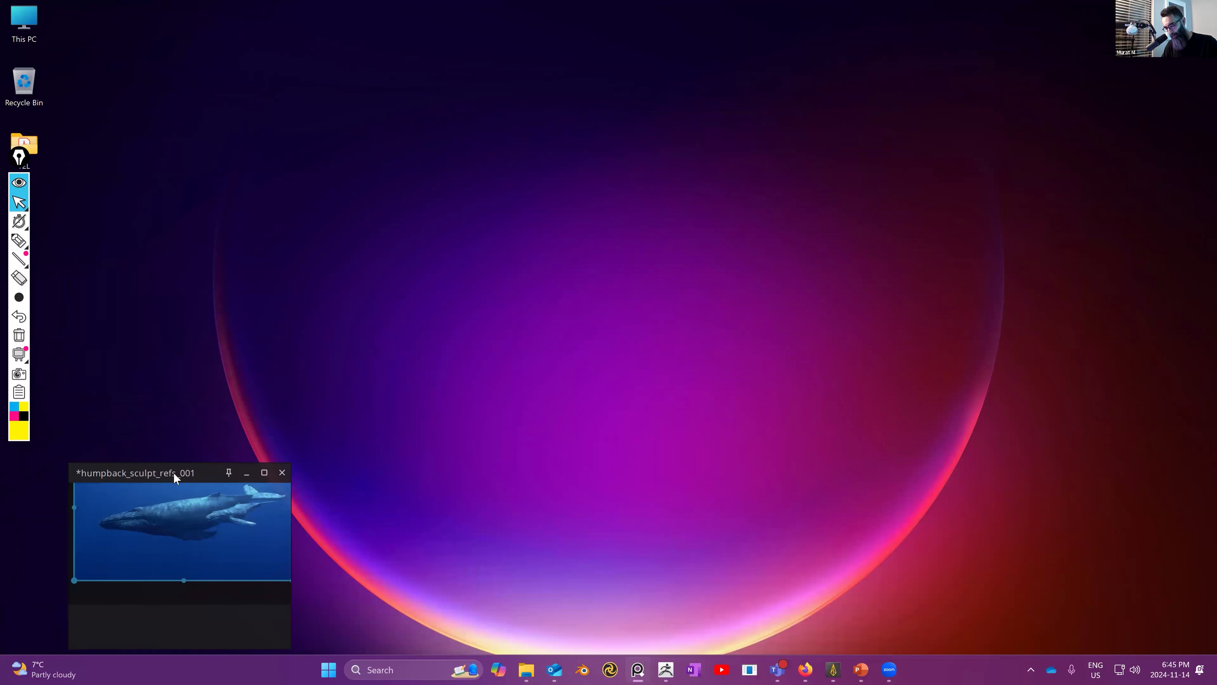
pyautogui.moveTo(185, 473); pyautogui.dragTo(202, 433)
pyautogui.scroll(-2, 196, 513)
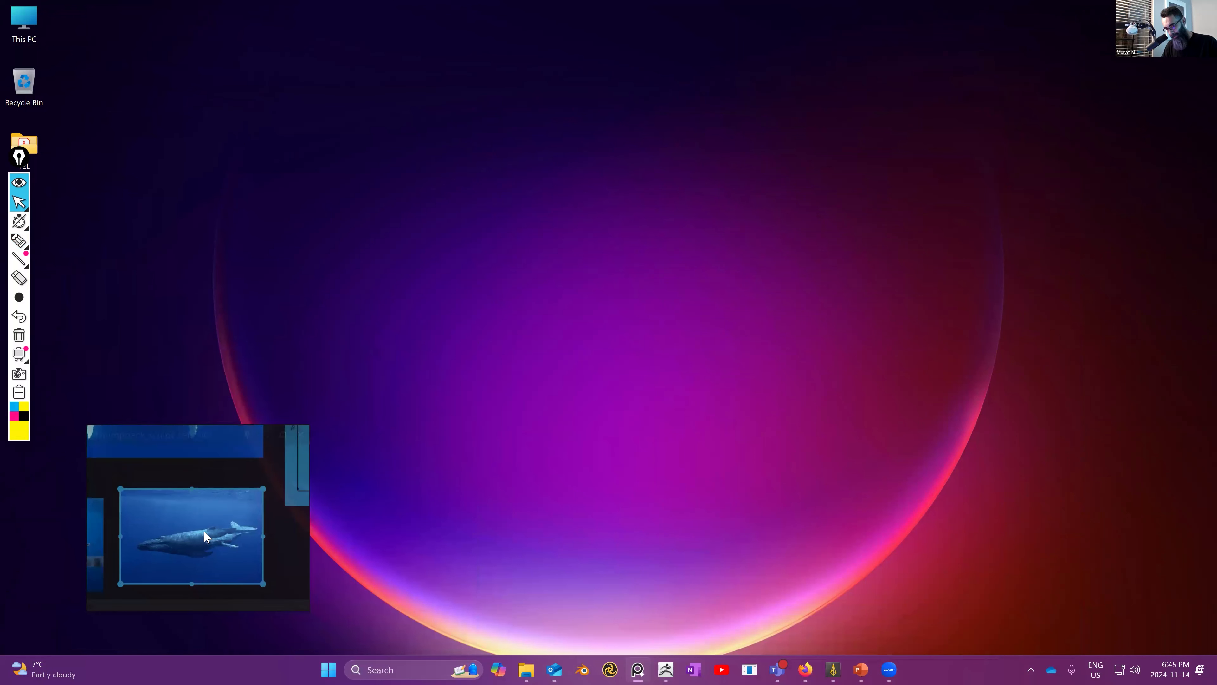
pyautogui.scroll(5, 203, 530)
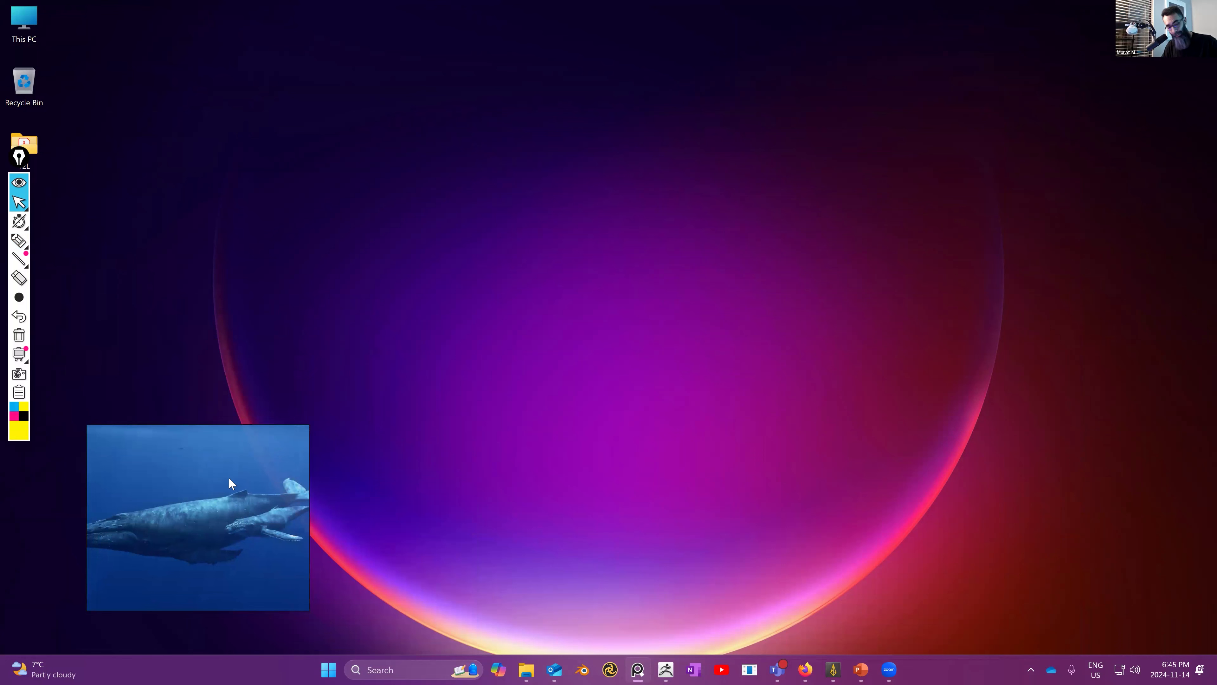
pyautogui.moveTo(226, 475)
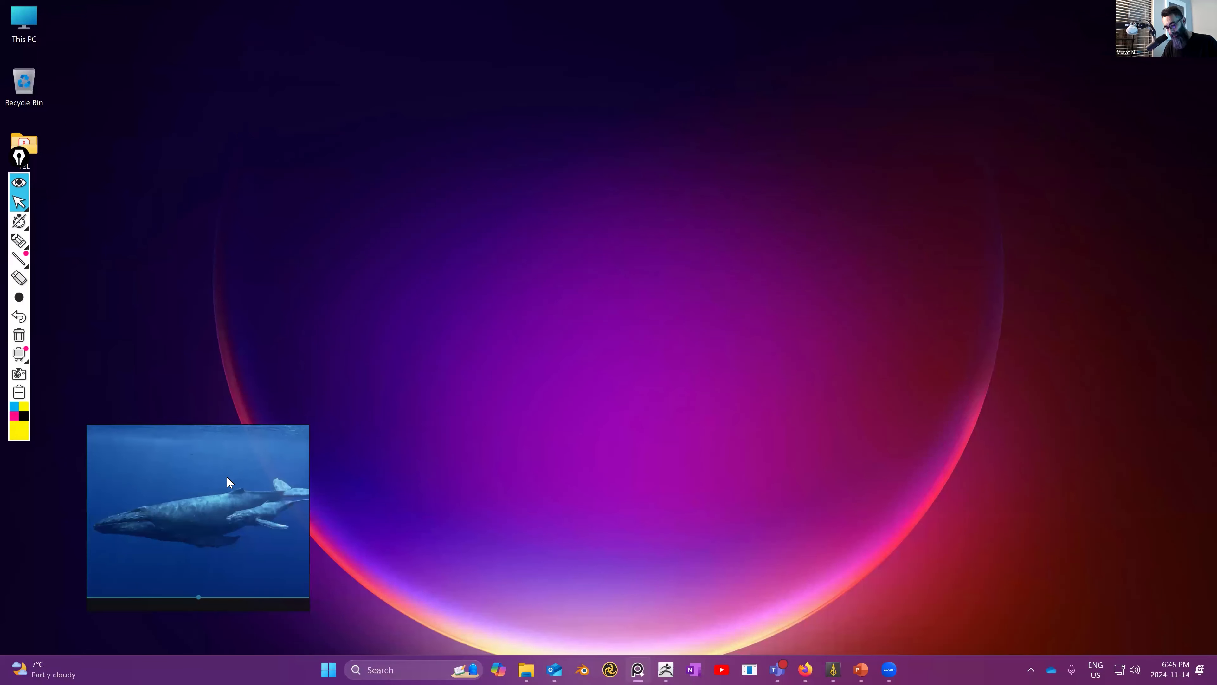
# - Keep the reference window always on top, switch to ZBrush, and place the reference over the lower corner of the canvas
pyautogui.hotkey('ctrl', 'shift', 'a')
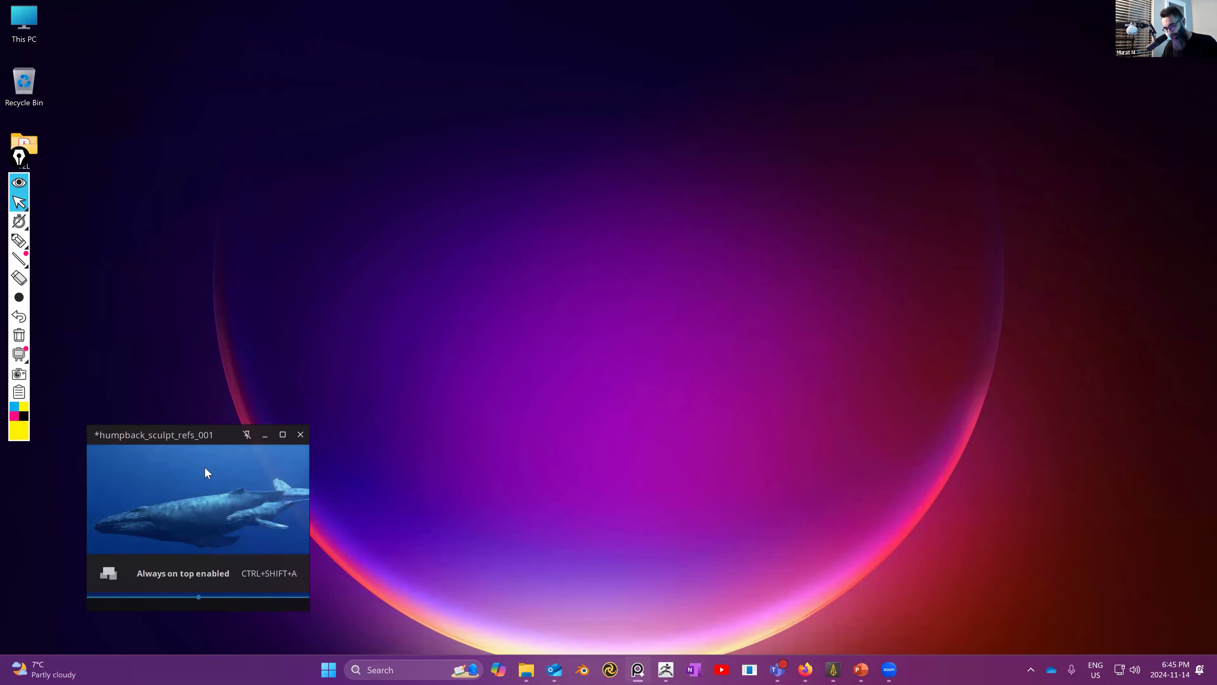
pyautogui.click(666, 669)
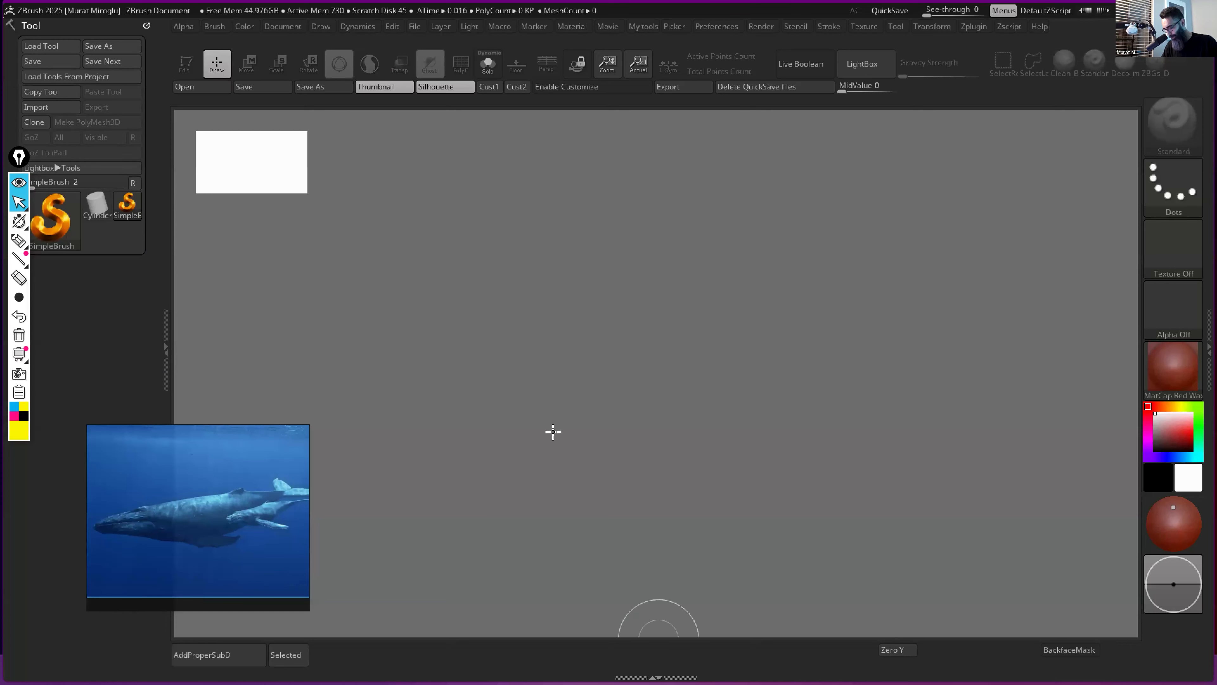
pyautogui.moveTo(224, 449); pyautogui.dragTo(323, 445)
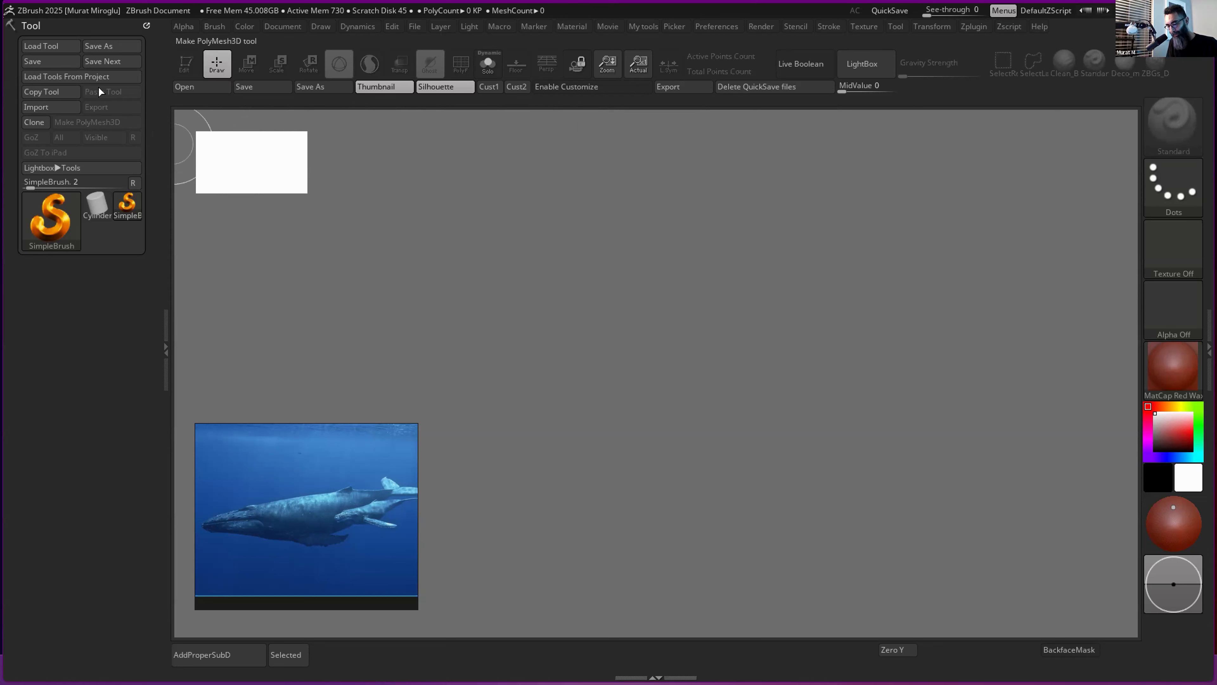
# - Draw a Sphere3D at the centre of the canvas, enter Edit mode and convert it to a PolyMesh3D
pyautogui.click(51, 218)
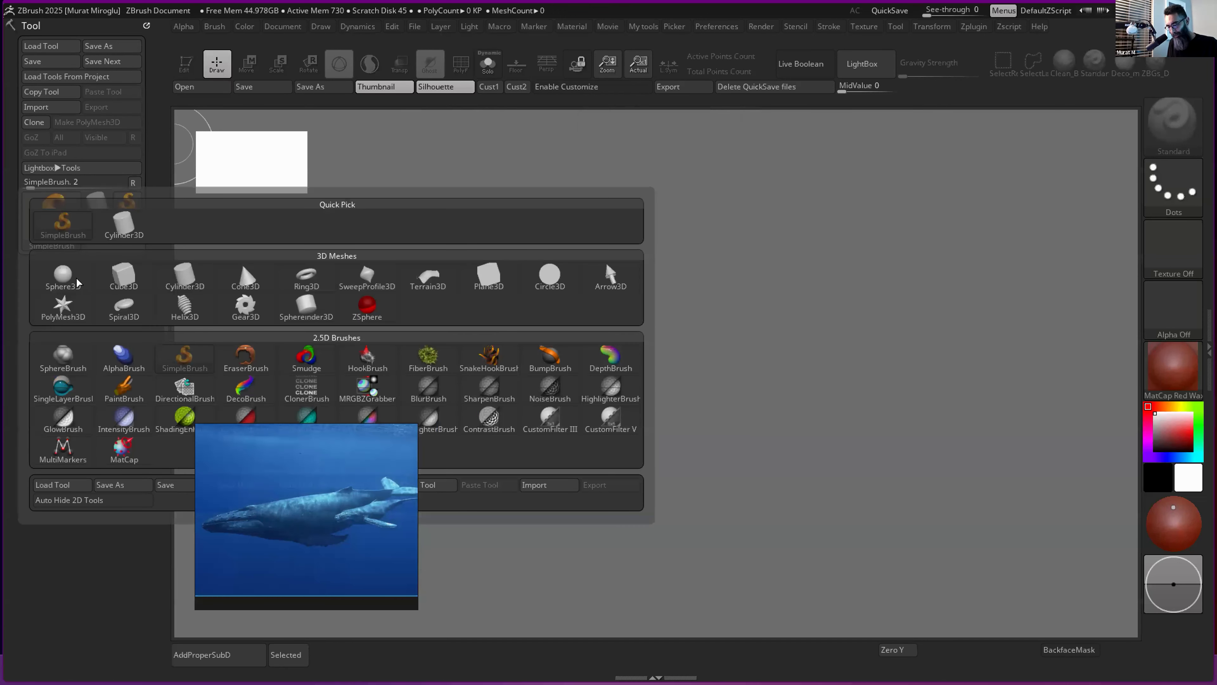
pyautogui.click(63, 276)
pyautogui.moveTo(651, 365)
pyautogui.mouseDown()
pyautogui.moveTo(701, 372)
pyautogui.moveTo(737, 482)
pyautogui.moveTo(661, 533)
pyautogui.mouseUp()
pyautogui.click(190, 68)
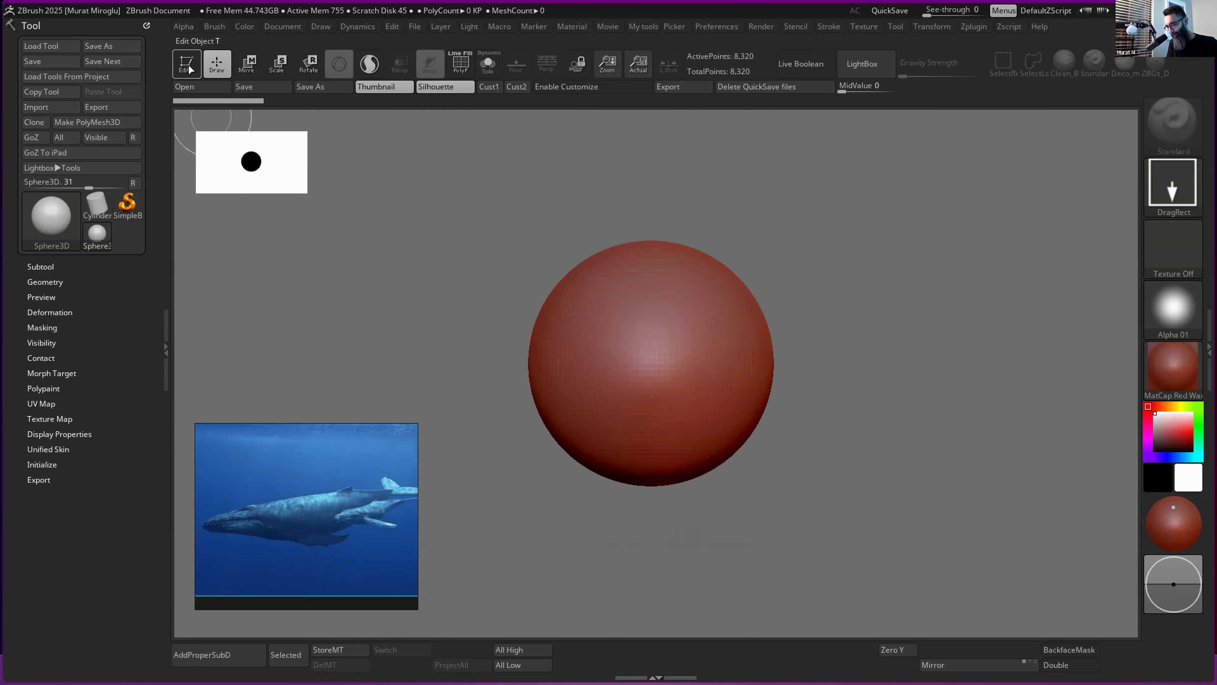
pyautogui.click(114, 123)
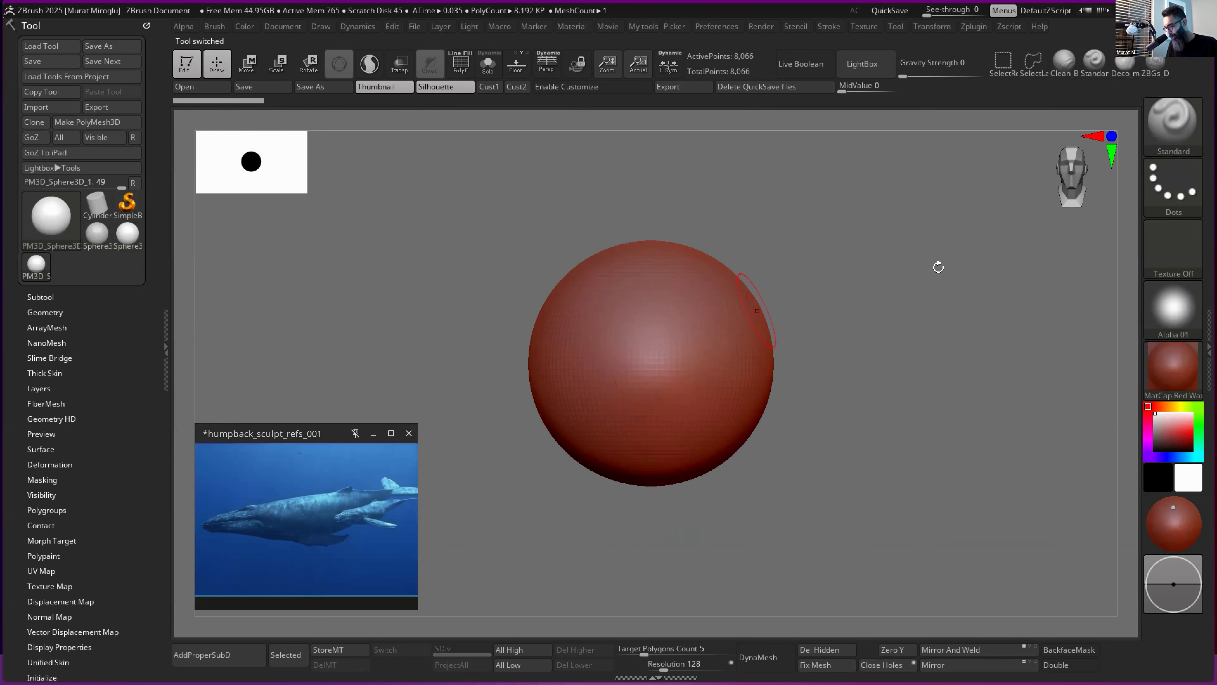
# - Apply the BasicMaterialB standard material to the sphere
pyautogui.press('m')
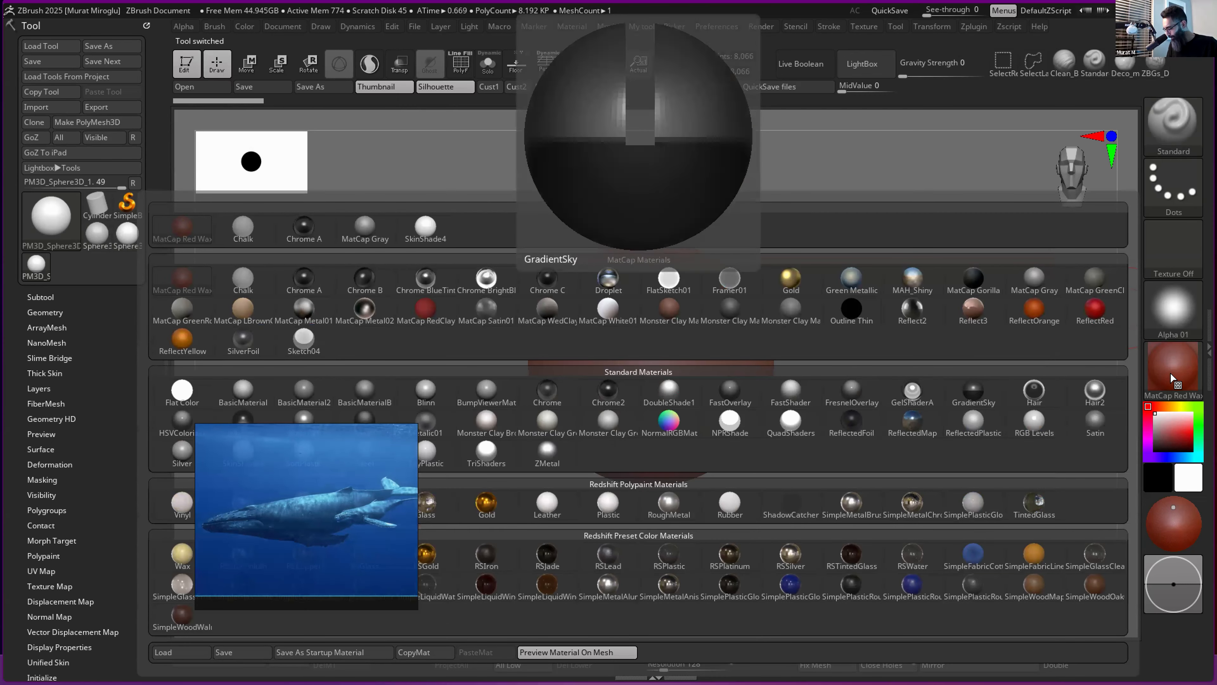
pyautogui.press('m')
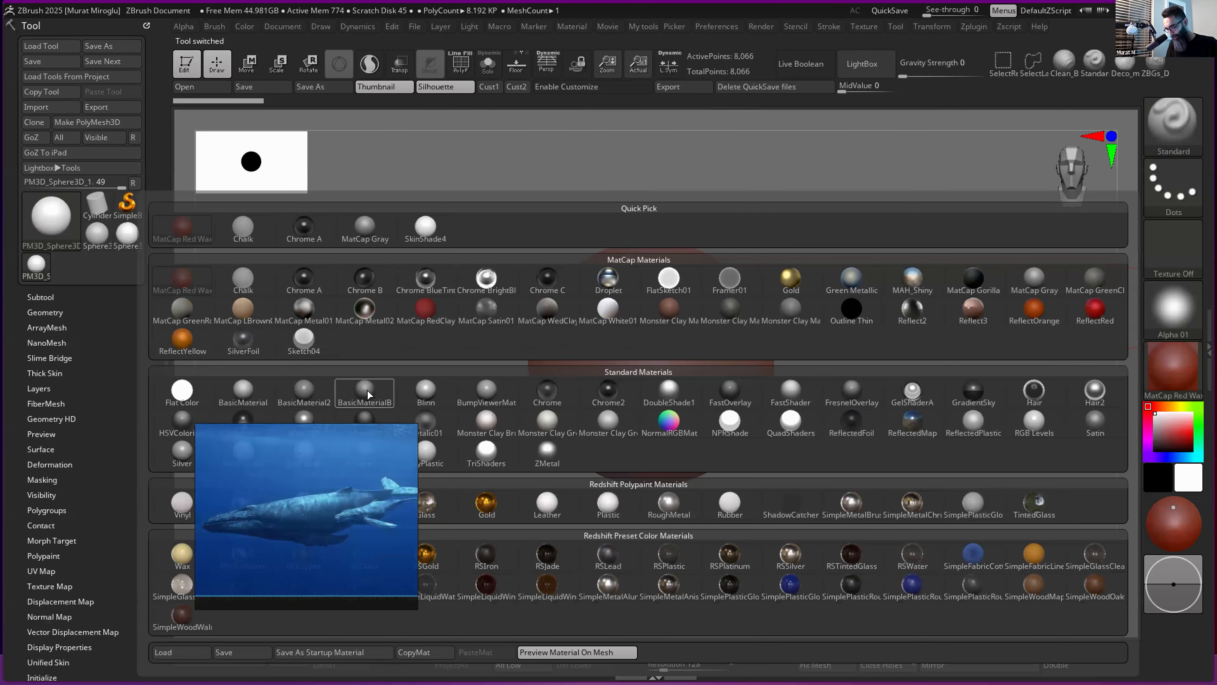
pyautogui.click(367, 390)
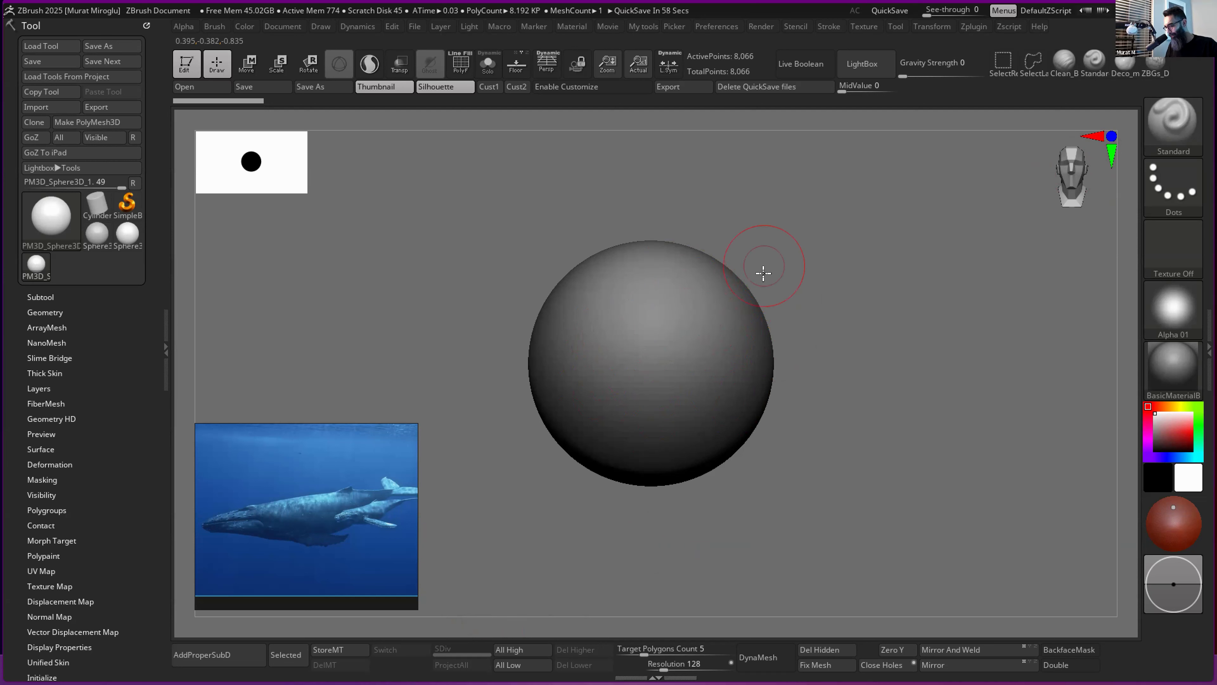
# - Scale the sphere down along its Y and X axes with the gizmo to form an ellipsoid elongated along Z
pyautogui.press('w')
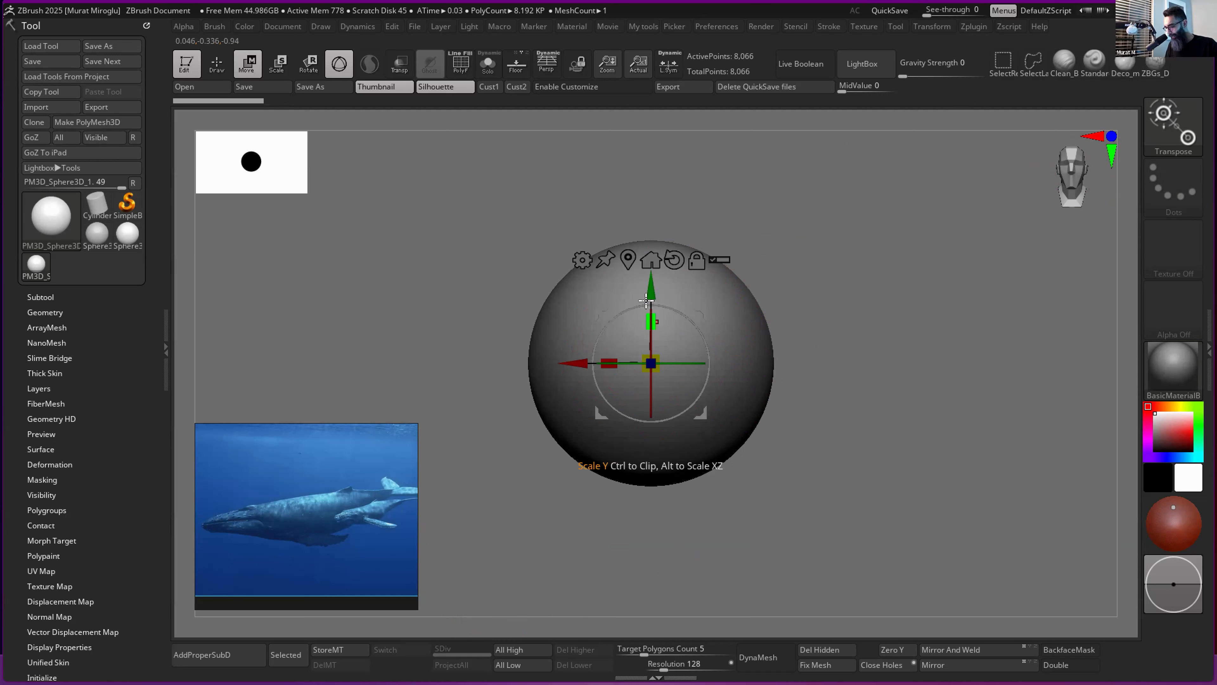
pyautogui.moveTo(892, 275); pyautogui.dragTo(883, 280)
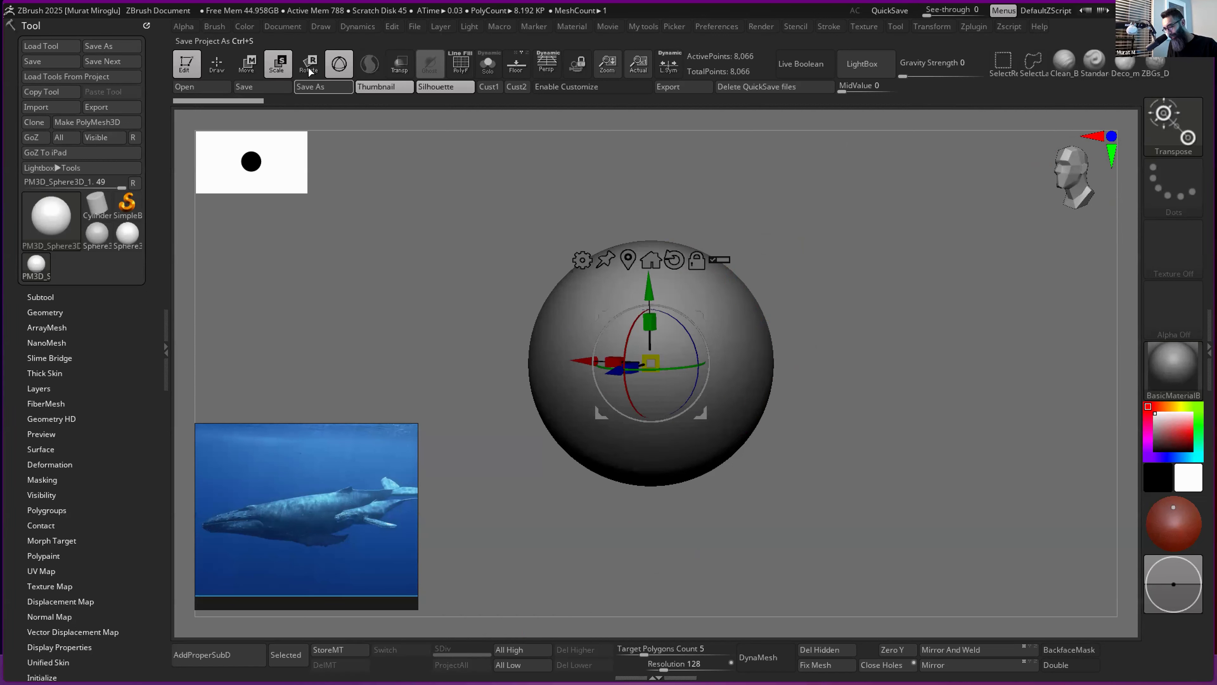
pyautogui.press('r')
pyautogui.click(247, 62)
pyautogui.moveTo(299, 446)
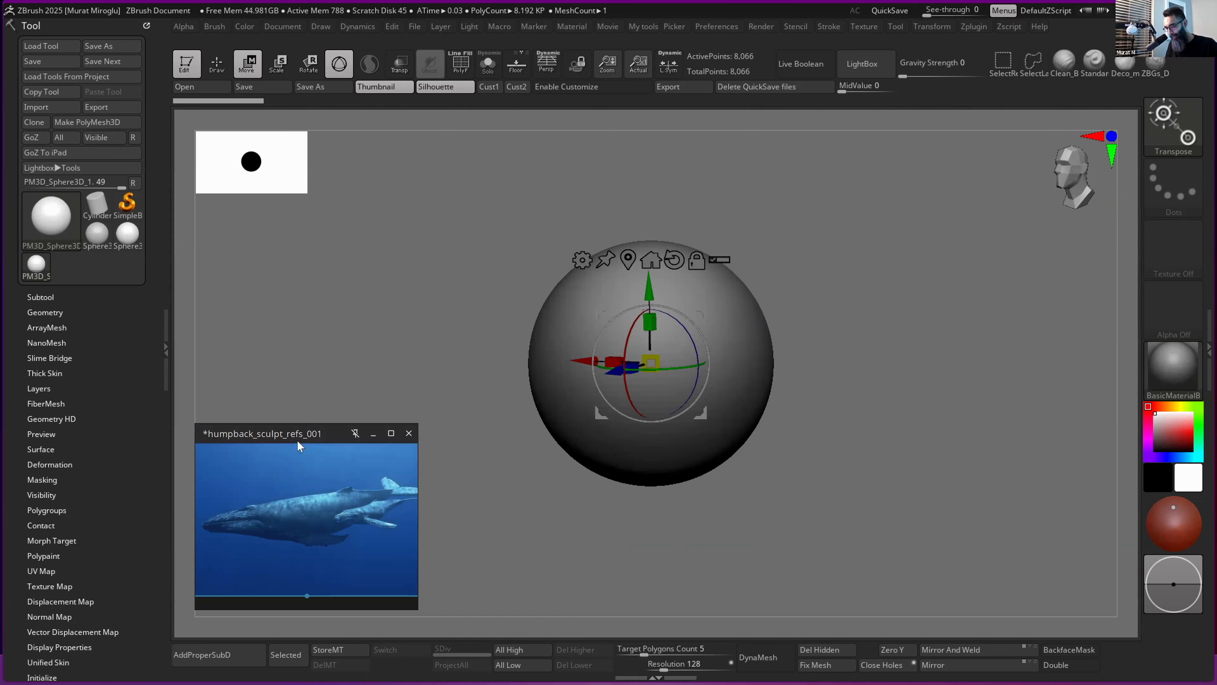
pyautogui.moveTo(838, 299); pyautogui.dragTo(825, 296)
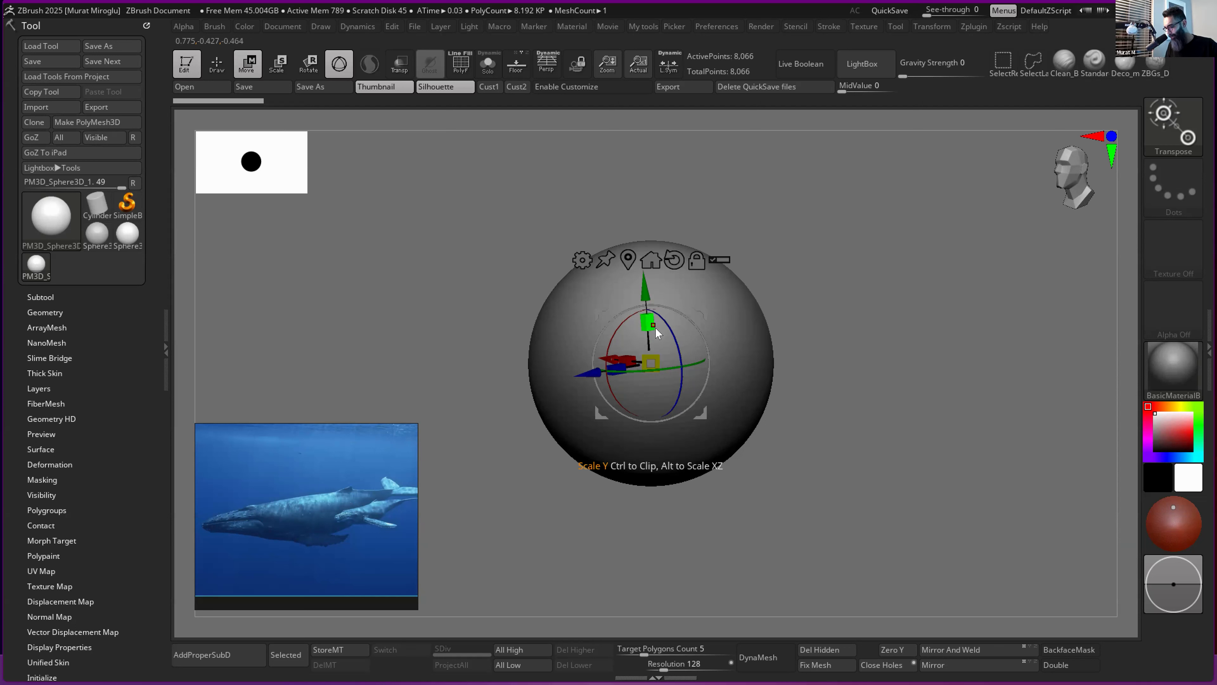
pyautogui.moveTo(653, 326); pyautogui.dragTo(652, 372)
pyautogui.moveTo(650, 371)
pyautogui.mouseDown()
pyautogui.moveTo(650, 333)
pyautogui.moveTo(646, 370)
pyautogui.mouseUp()
pyautogui.moveTo(848, 288); pyautogui.dragTo(761, 331)
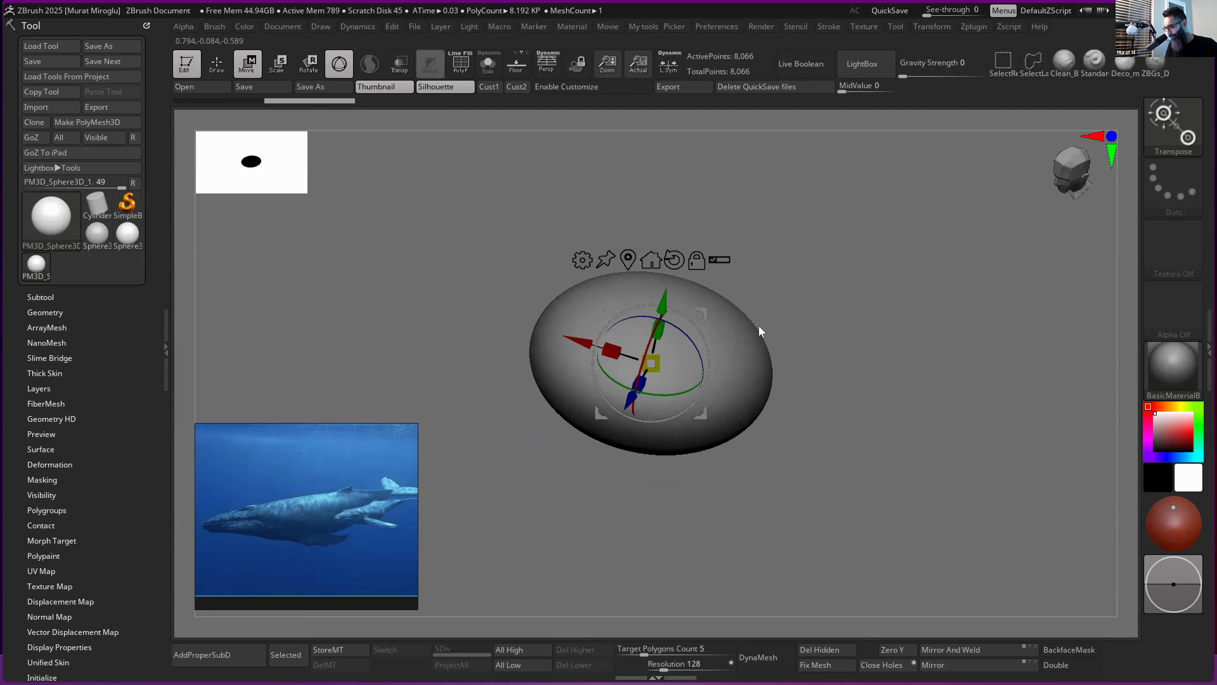
pyautogui.moveTo(614, 354); pyautogui.dragTo(652, 371)
pyautogui.moveTo(878, 306); pyautogui.dragTo(935, 230)
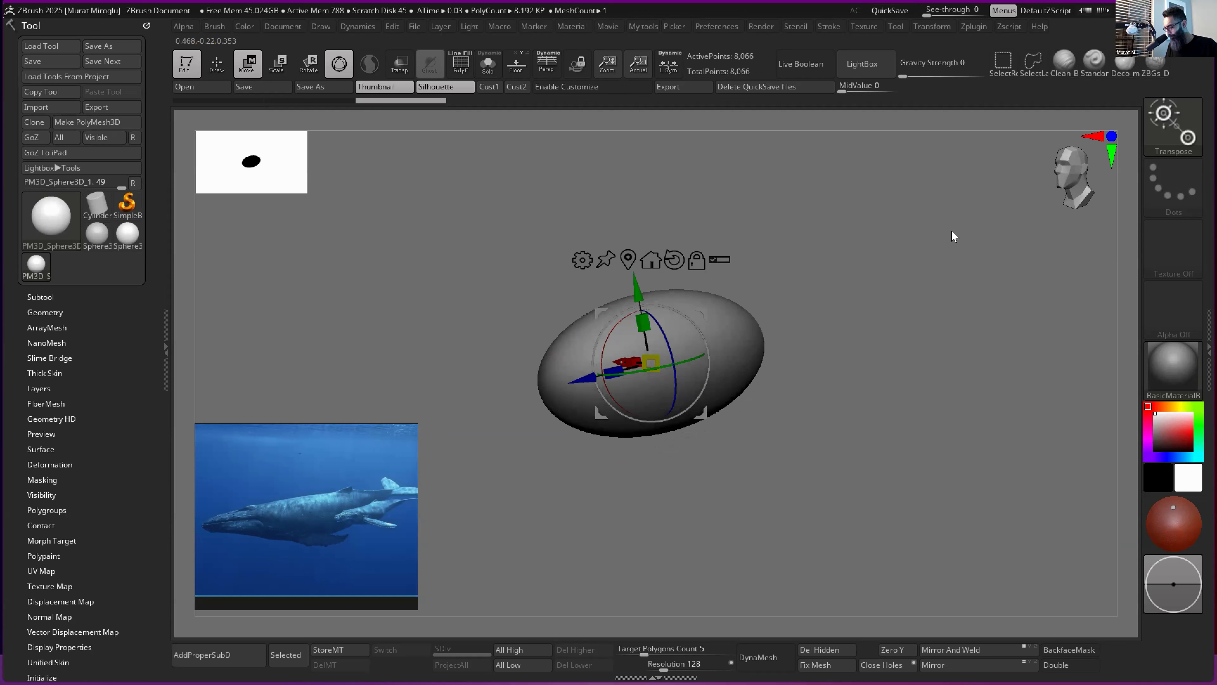
pyautogui.moveTo(782, 339); pyautogui.dragTo(816, 323)
# - Return to Draw mode, select the DamStandard brush, and look over the available sculpting brushes
pyautogui.press('q')
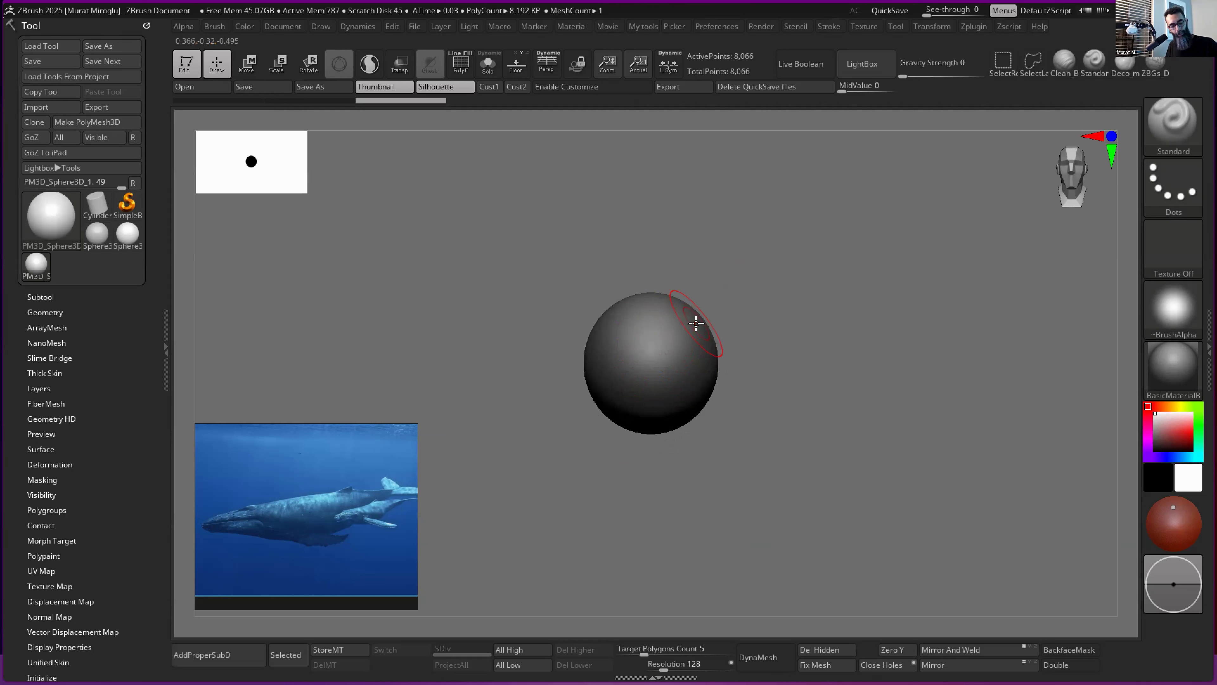
pyautogui.press('b')
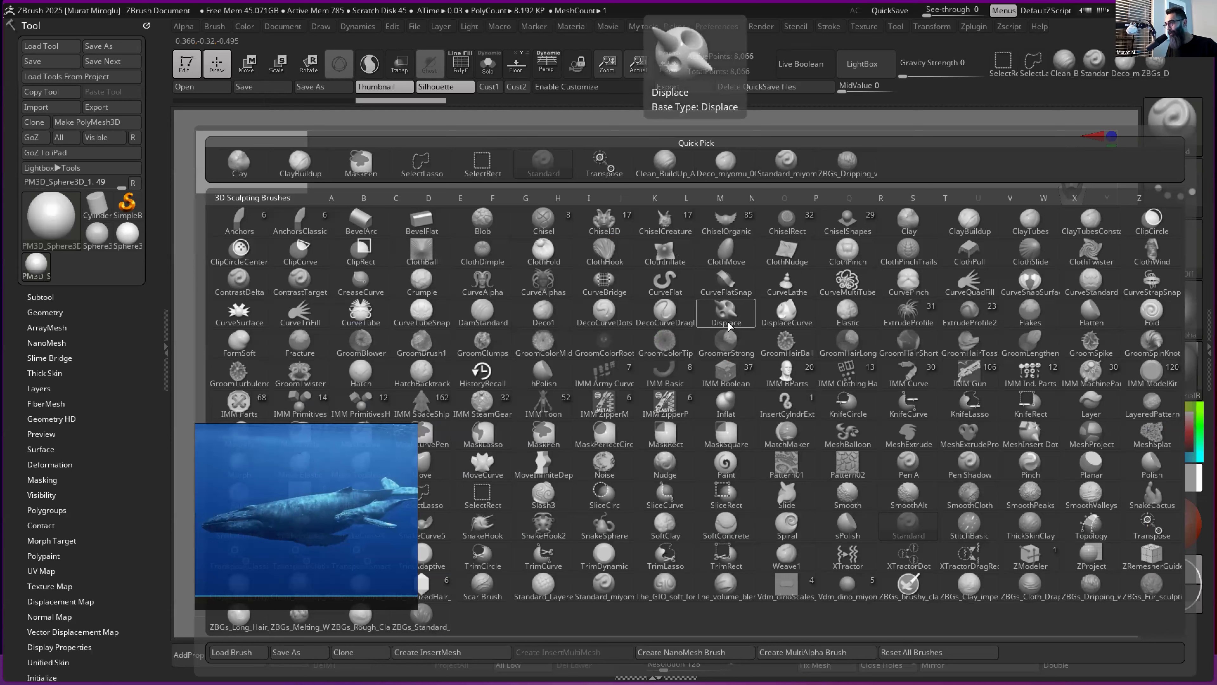
pyautogui.press('d')
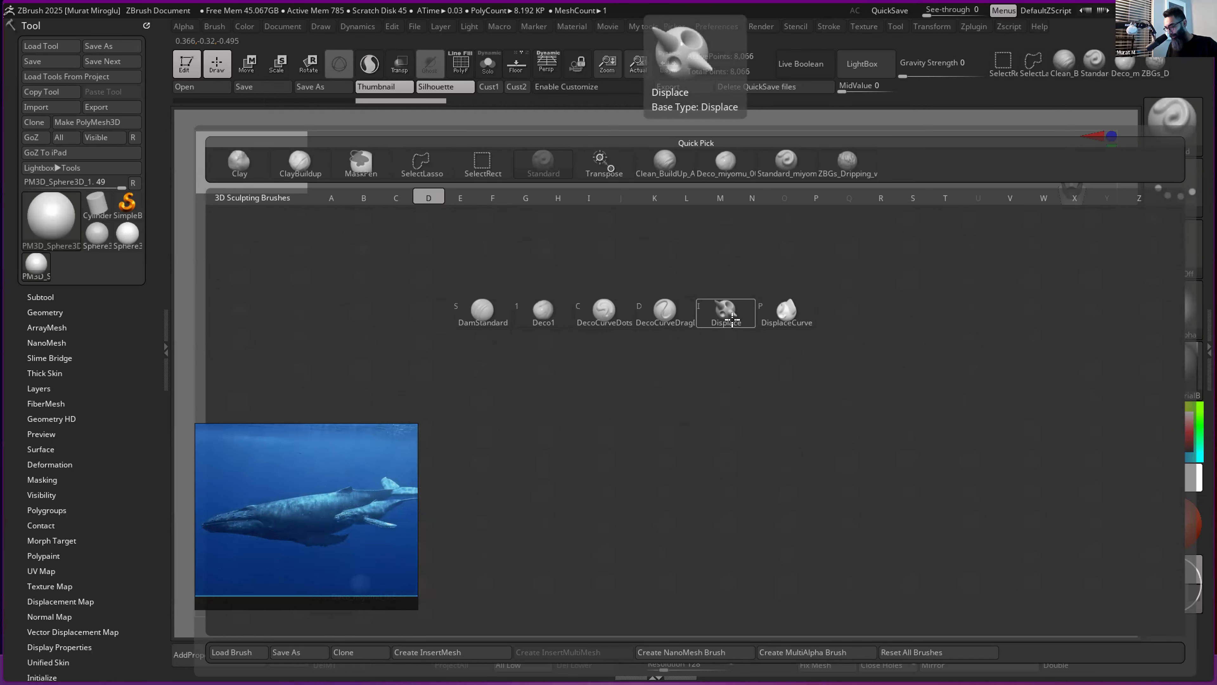
pyautogui.press('s')
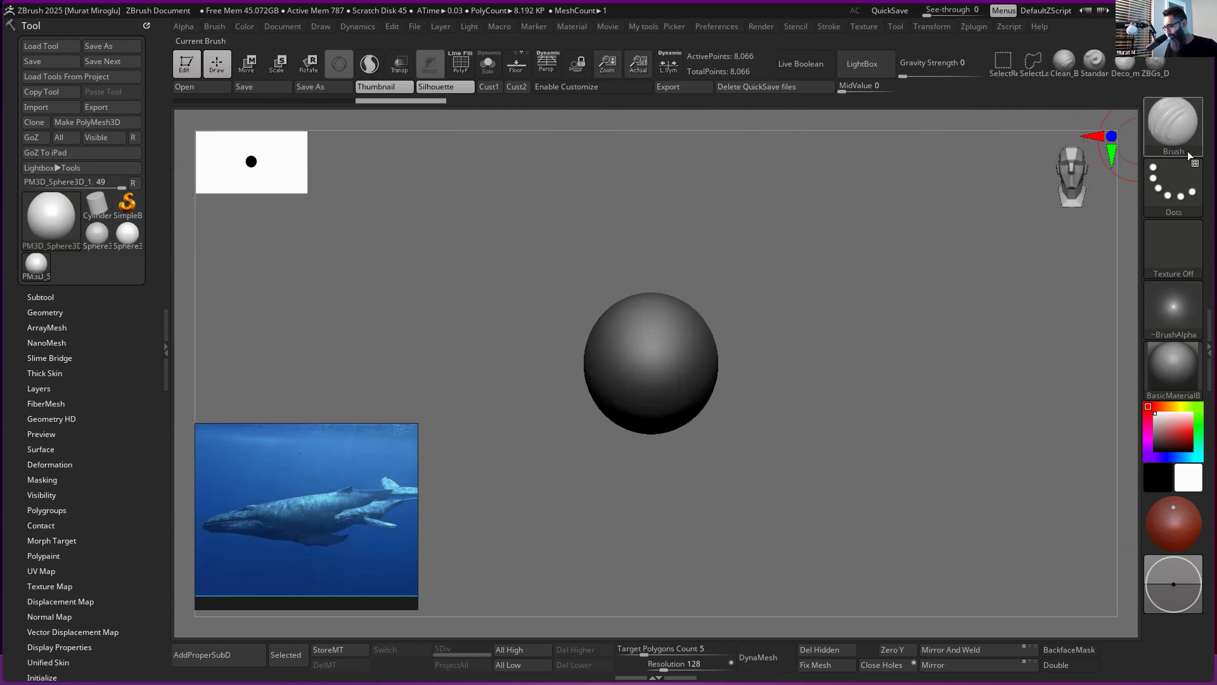
pyautogui.moveTo(1197, 140)
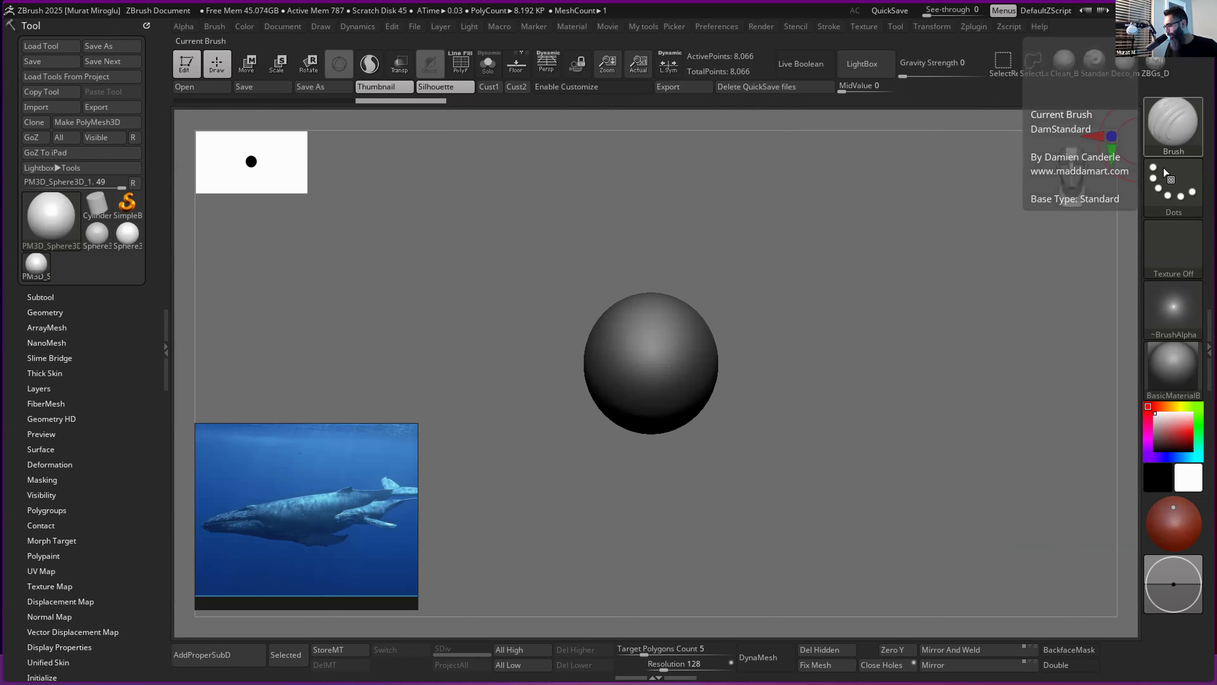
pyautogui.click(1185, 136)
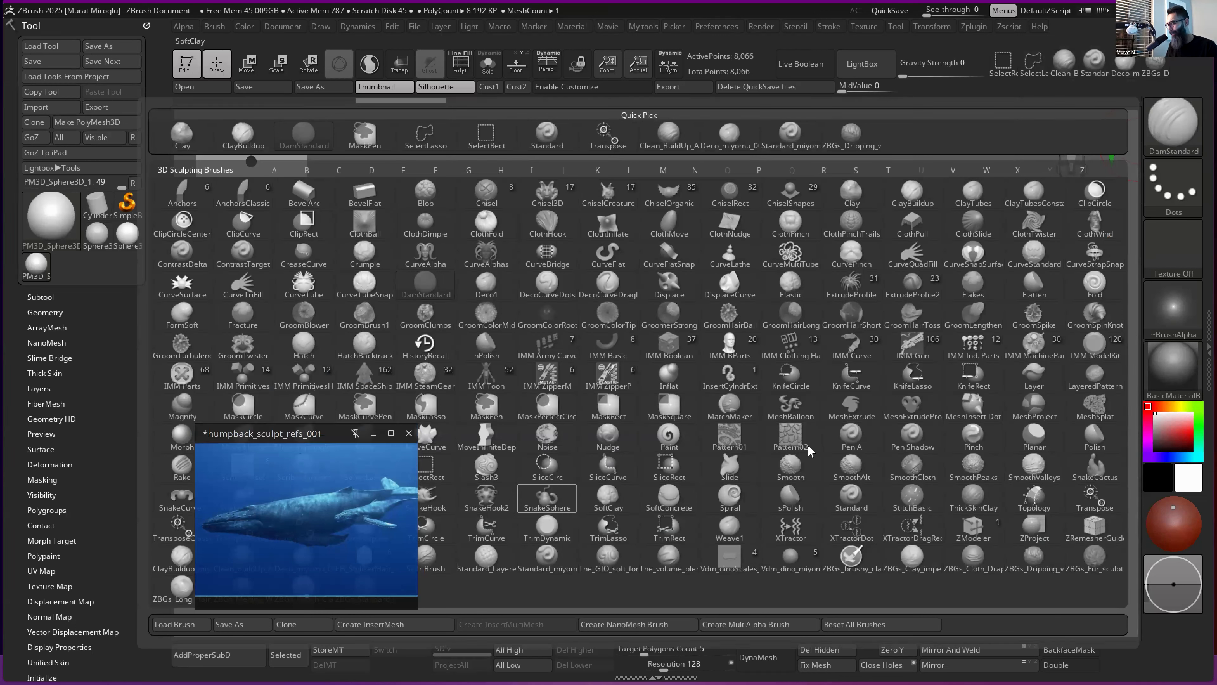
pyautogui.moveTo(833, 445)
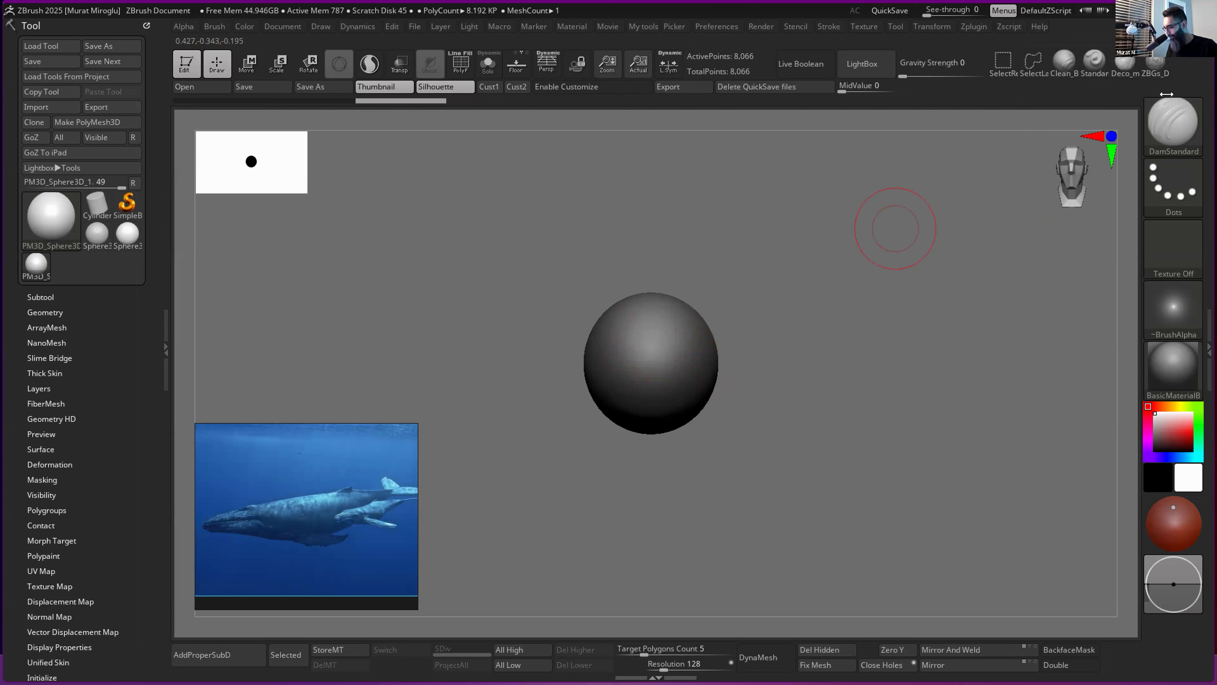
# - Try a DamStandard stroke down the middle of the ellipsoid's front, and undo it
pyautogui.moveTo(657, 315); pyautogui.dragTo(653, 413)
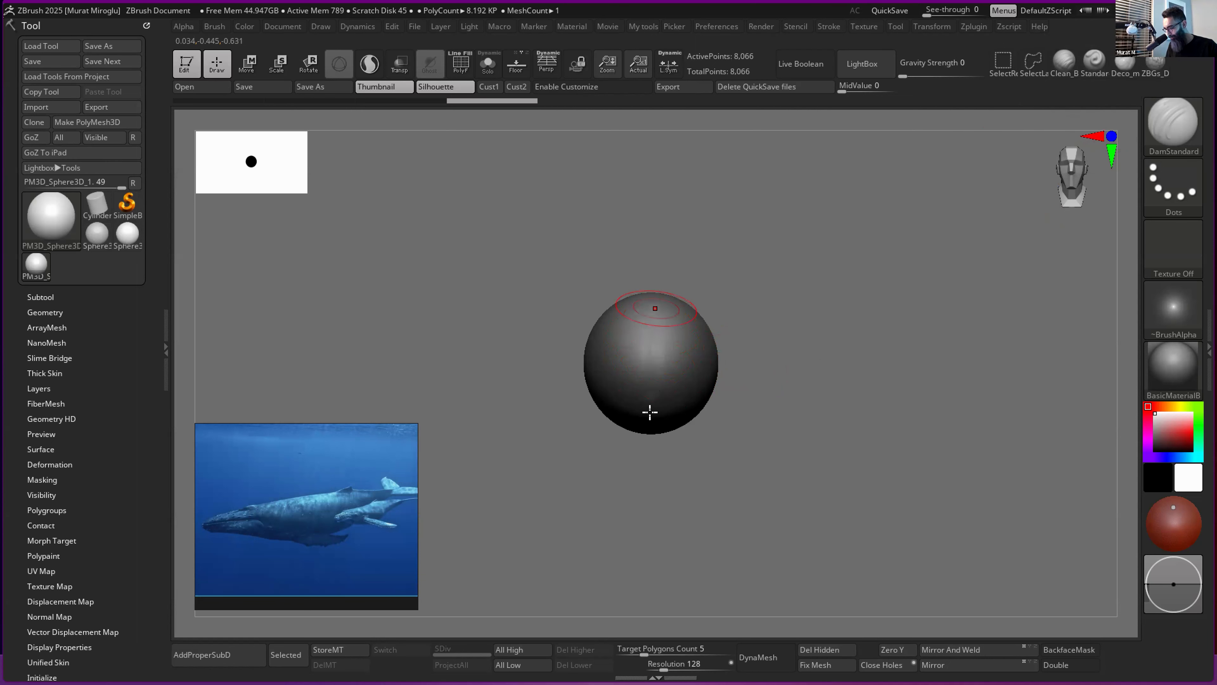
pyautogui.hotkey('ctrl', 'z')
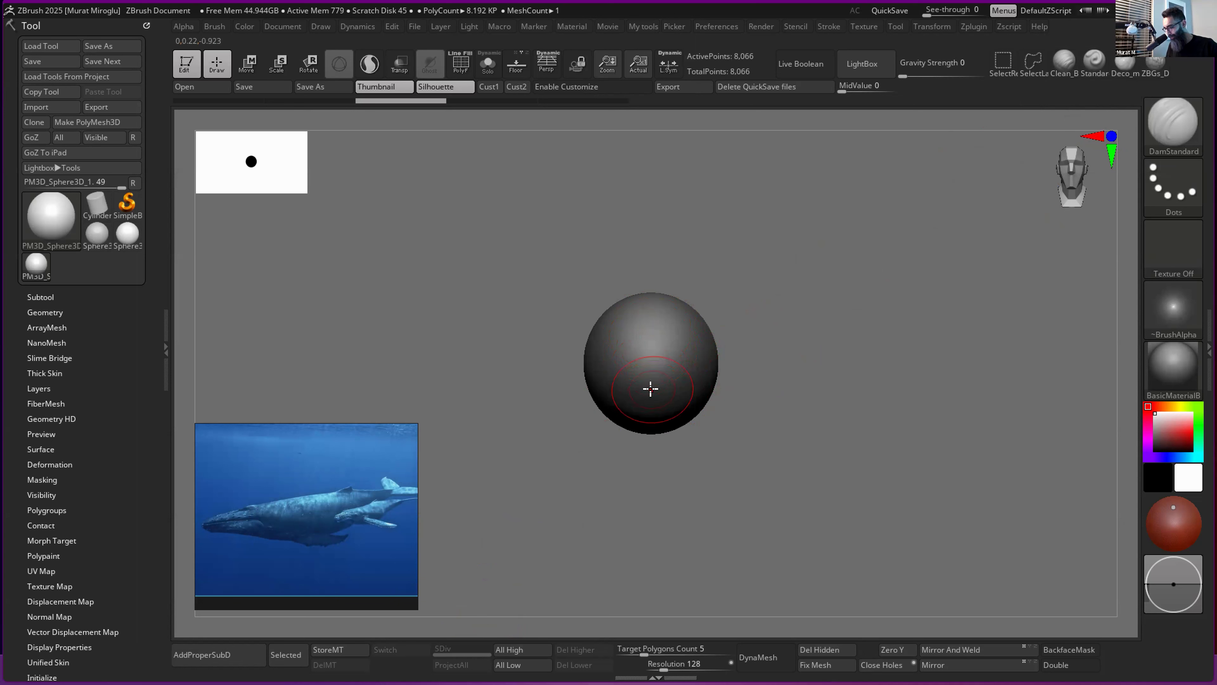
pyautogui.moveTo(633, 386)
pyautogui.mouseDown(button='right')
pyautogui.moveTo(650, 384)
pyautogui.moveTo(674, 345)
pyautogui.mouseUp(button='right')
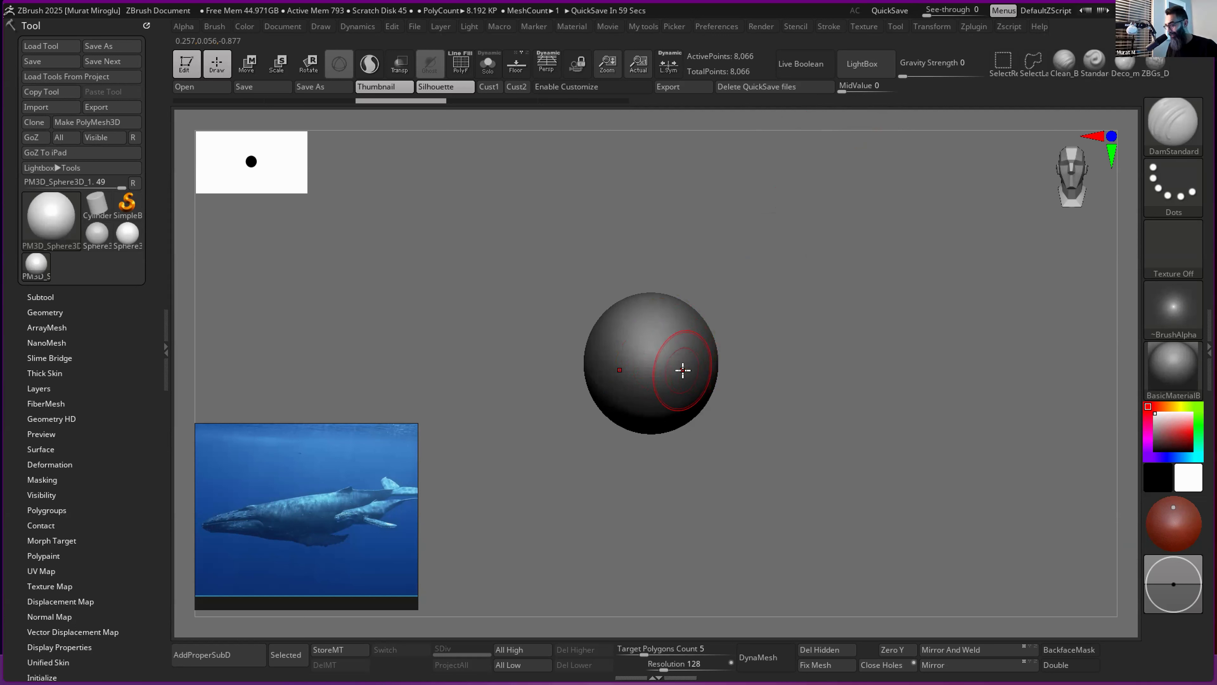
pyautogui.keyDown('alt'); pyautogui.moveTo(662, 368); pyautogui.dragTo(682, 367, button='right'); pyautogui.keyUp('alt')
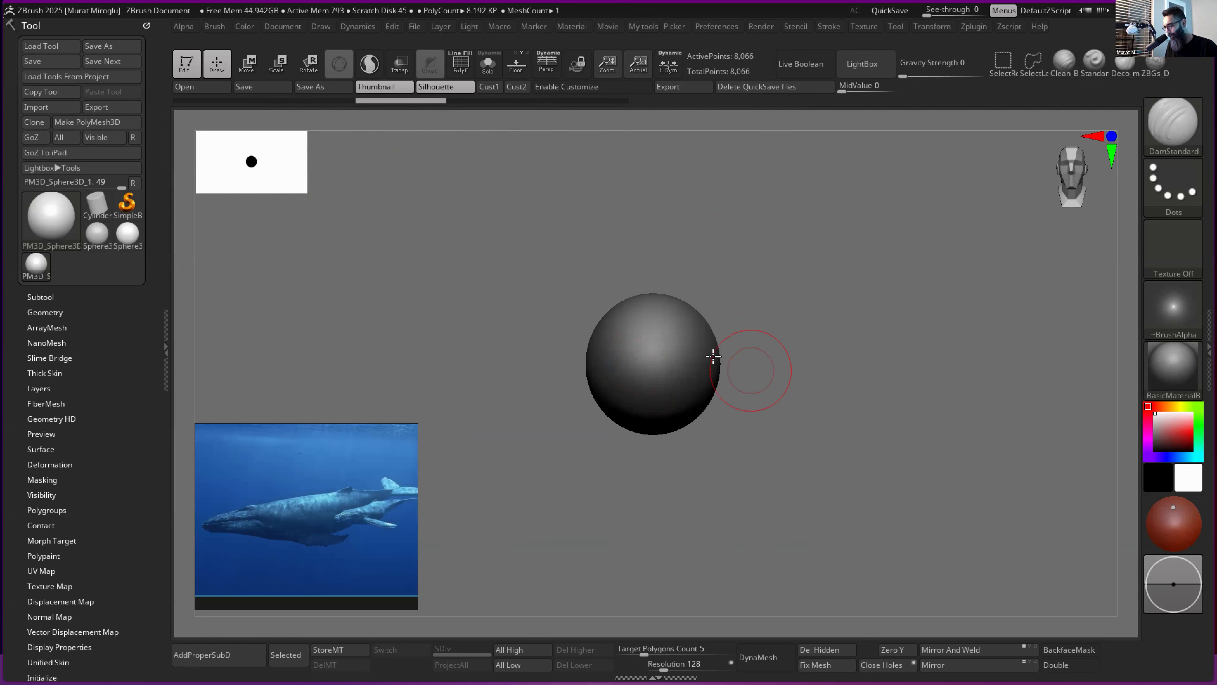
pyautogui.moveTo(1172, 128)
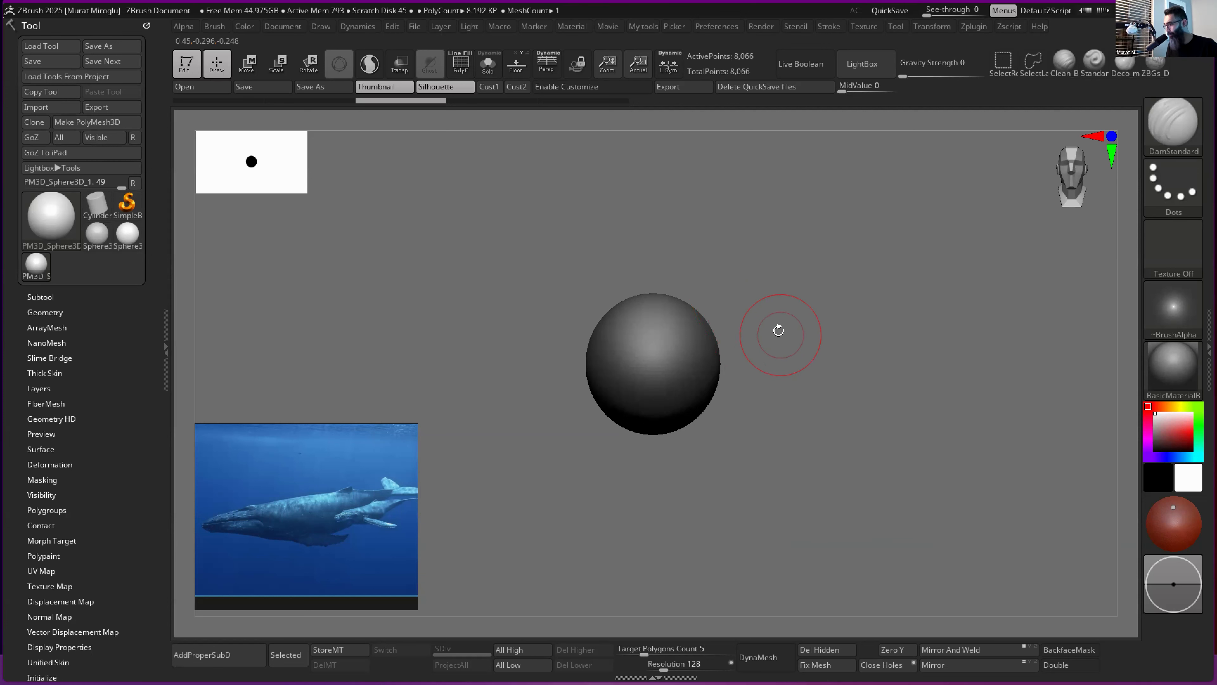
# - Activate the transform gizmo and stretch the ellipsoid along its Z axis by a factor of about 1.78
pyautogui.moveTo(764, 337)
pyautogui.mouseDown()
pyautogui.moveTo(750, 343)
pyautogui.moveTo(761, 338)
pyautogui.mouseUp()
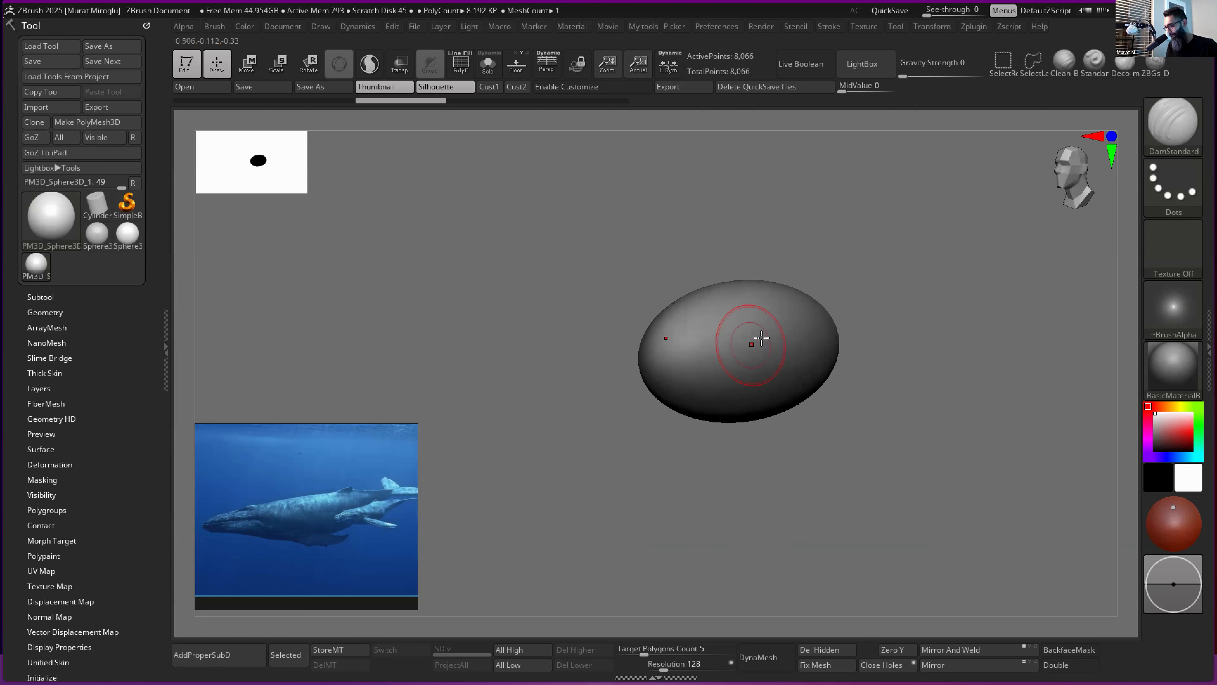
pyautogui.keyDown('alt'); pyautogui.moveTo(765, 322); pyautogui.dragTo(691, 337, button='right'); pyautogui.keyUp('alt')
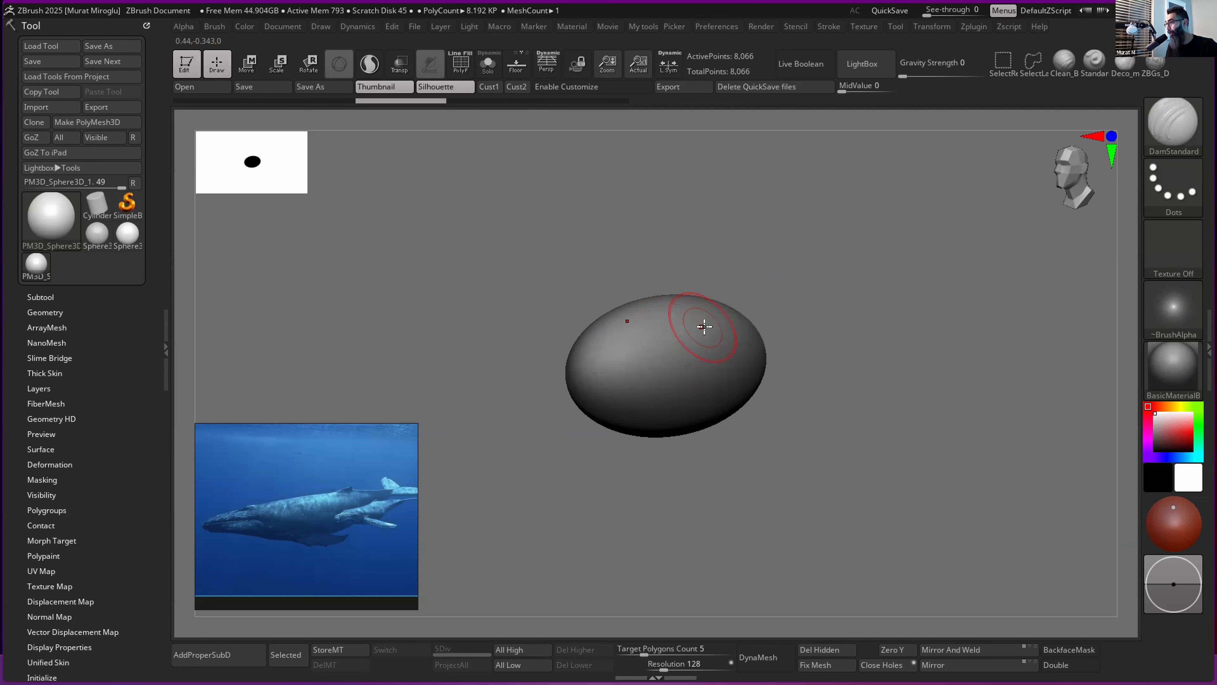
pyautogui.moveTo(725, 354)
pyautogui.keyDown('ctrl'); pyautogui.mouseDown(button='right')
pyautogui.moveTo(720, 381)
pyautogui.moveTo(733, 333)
pyautogui.mouseUp(button='right'); pyautogui.keyUp('ctrl')
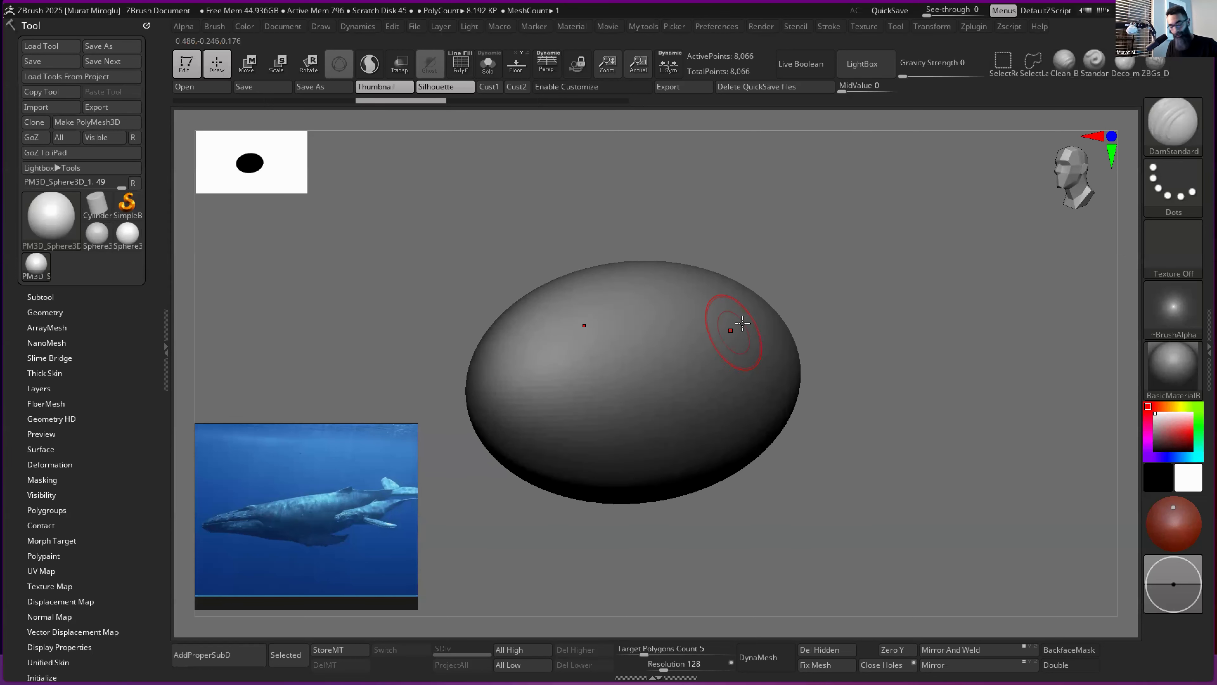
pyautogui.press('r')
pyautogui.moveTo(635, 363); pyautogui.dragTo(636, 369)
pyautogui.moveTo(750, 322); pyautogui.dragTo(654, 366, button='right')
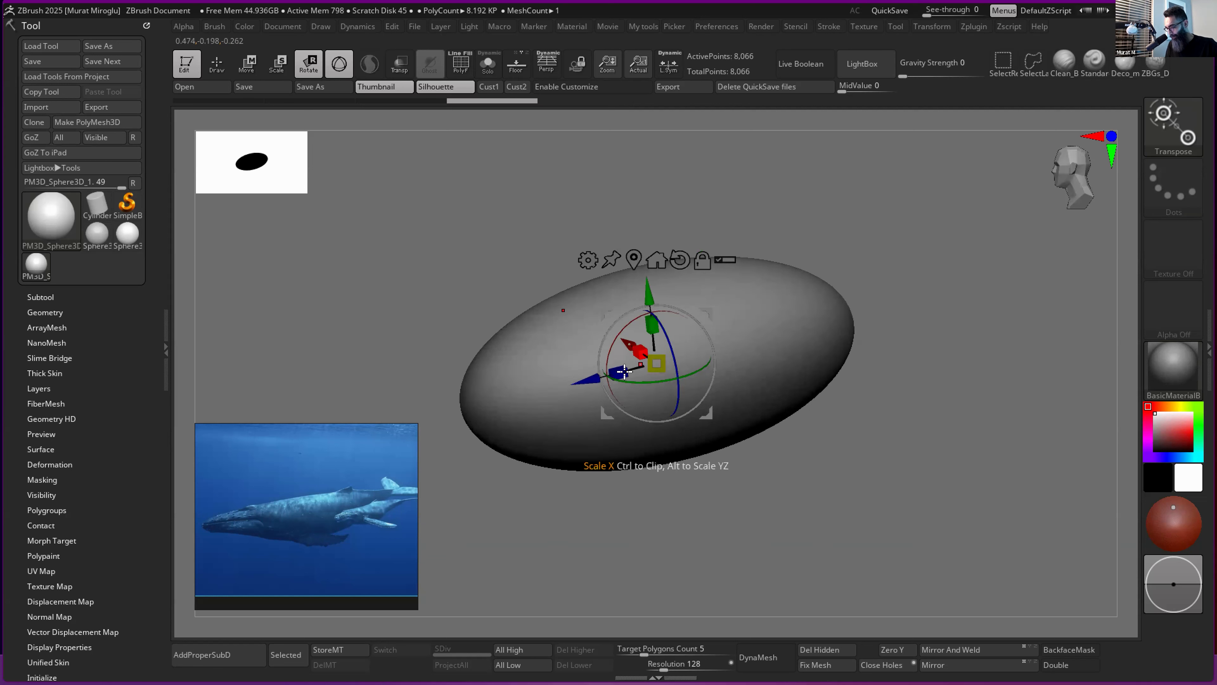
pyautogui.moveTo(619, 373); pyautogui.dragTo(522, 421)
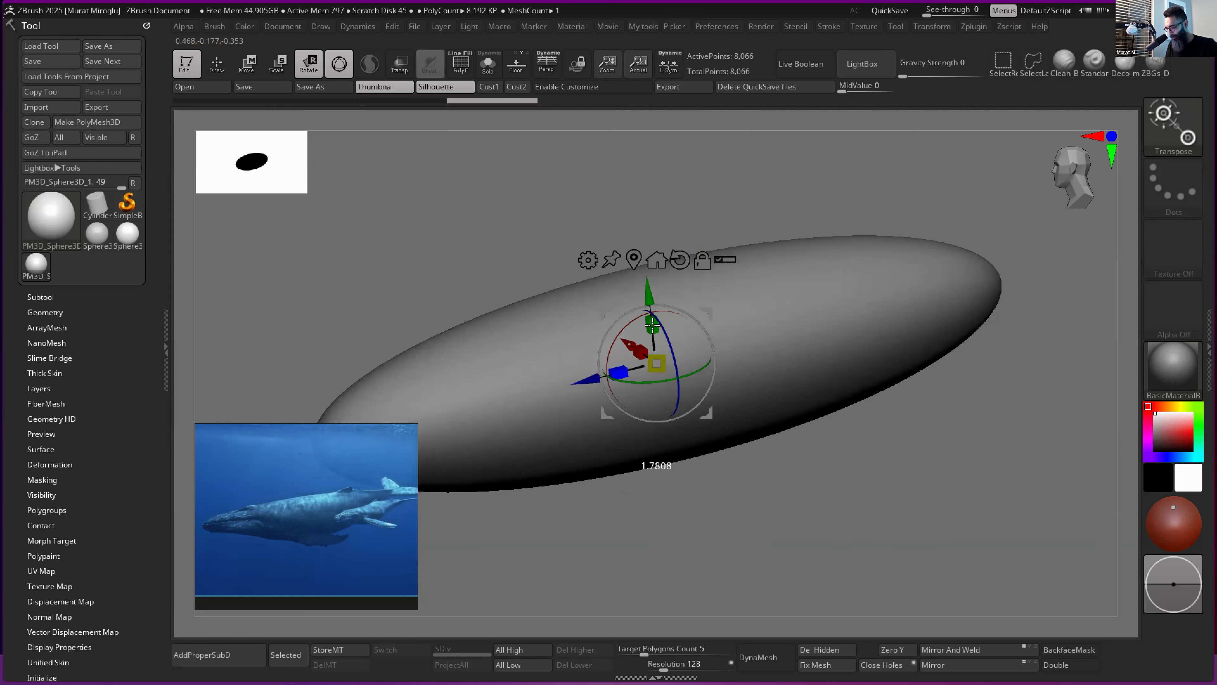
# - Examine the elongated whale body's proportions from the side and from directly above
pyautogui.moveTo(779, 290); pyautogui.dragTo(543, 400, button='right')
pyautogui.moveTo(809, 333); pyautogui.dragTo(839, 278, button='right')
pyautogui.moveTo(724, 304)
pyautogui.mouseDown(button='right')
pyautogui.moveTo(737, 324)
pyautogui.moveTo(720, 323)
pyautogui.mouseUp(button='right')
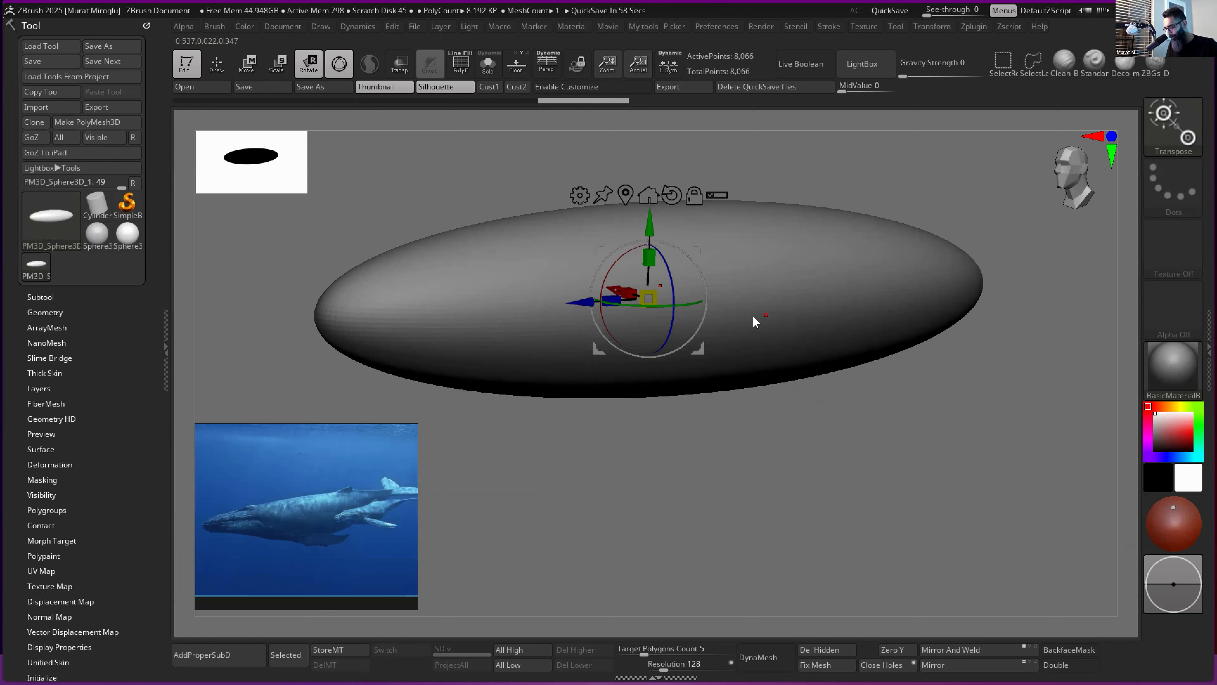
pyautogui.moveTo(753, 316); pyautogui.dragTo(746, 316, button='right')
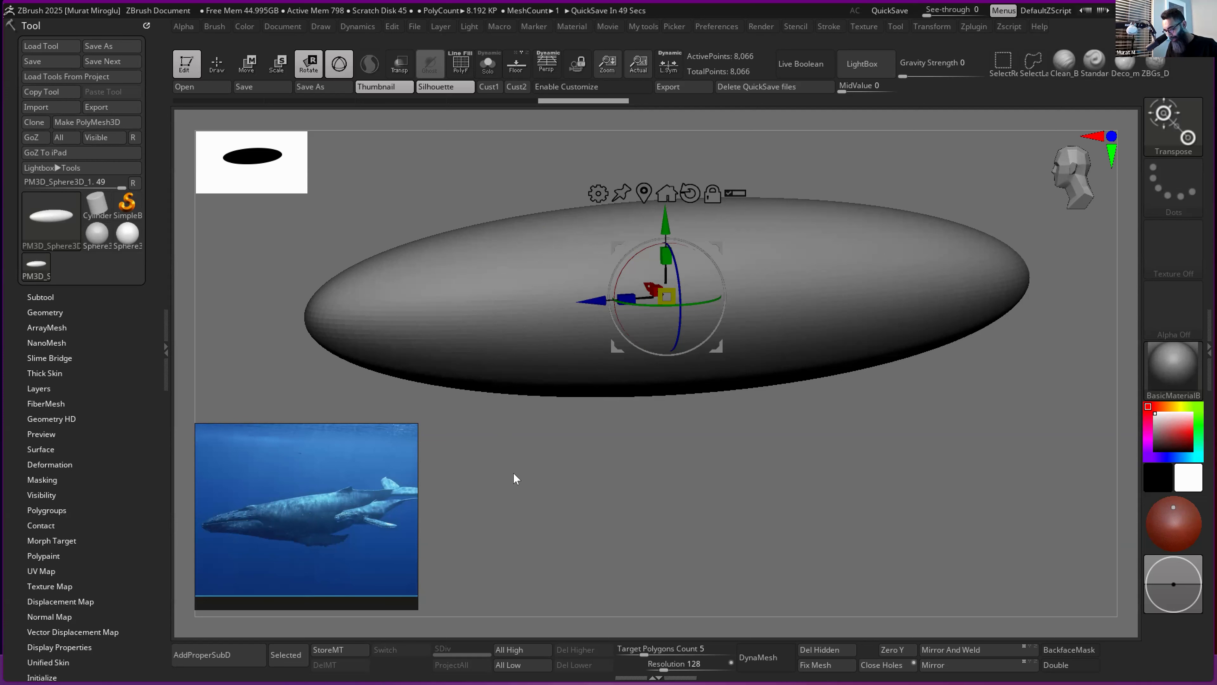
pyautogui.moveTo(875, 290); pyautogui.dragTo(745, 317, button='right')
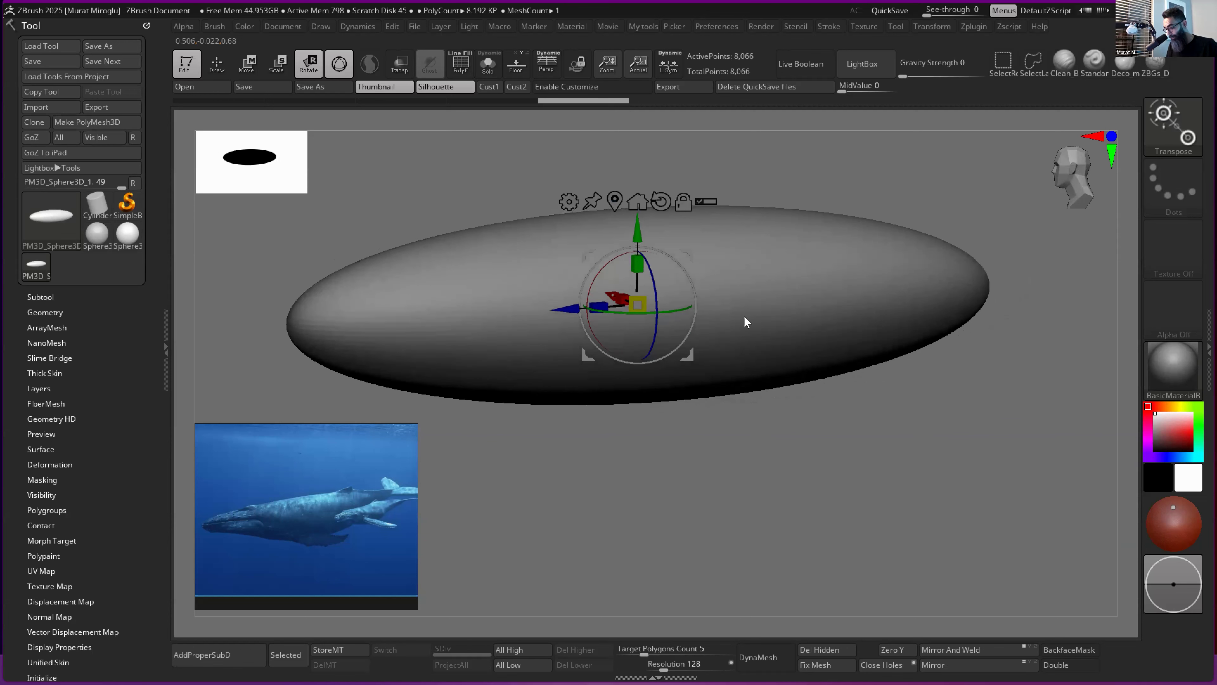
pyautogui.moveTo(723, 397)
pyautogui.mouseDown(button='right')
pyautogui.moveTo(709, 396)
pyautogui.moveTo(730, 378)
pyautogui.mouseUp(button='right')
pyautogui.moveTo(778, 340)
pyautogui.mouseDown(button='right')
pyautogui.moveTo(794, 334)
pyautogui.moveTo(777, 342)
pyautogui.mouseUp(button='right')
pyautogui.moveTo(761, 291); pyautogui.dragTo(739, 402, button='right')
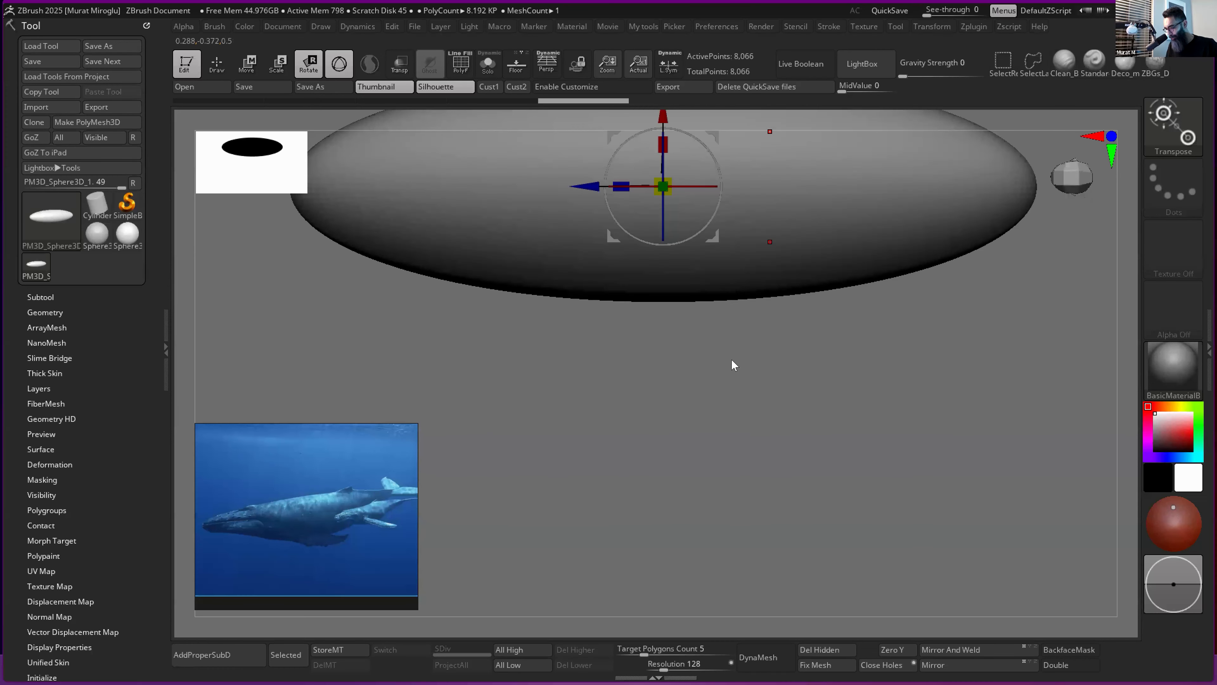
pyautogui.keyDown('alt'); pyautogui.moveTo(732, 359); pyautogui.dragTo(724, 418, button='right'); pyautogui.keyUp('alt')
pyautogui.keyDown('alt'); pyautogui.moveTo(746, 294); pyautogui.dragTo(728, 354, button='right'); pyautogui.keyUp('alt')
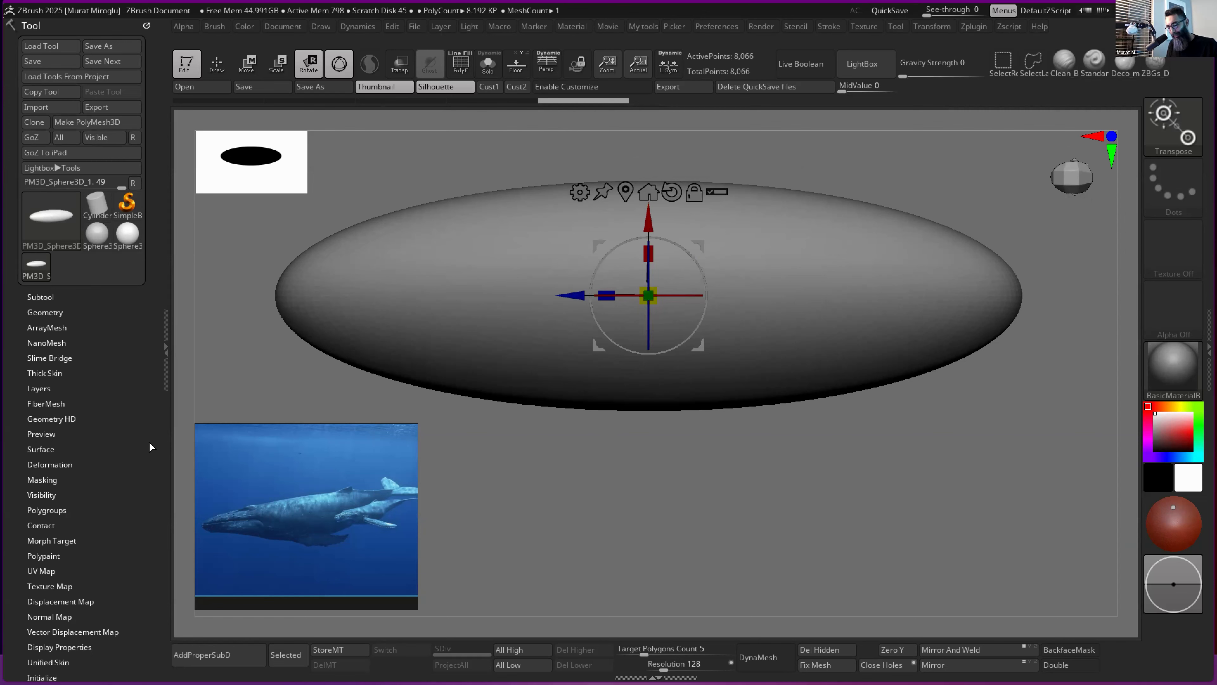
# - Open the subtool list and duplicate the elongated ellipsoid as a second subtool
pyautogui.click(41, 297)
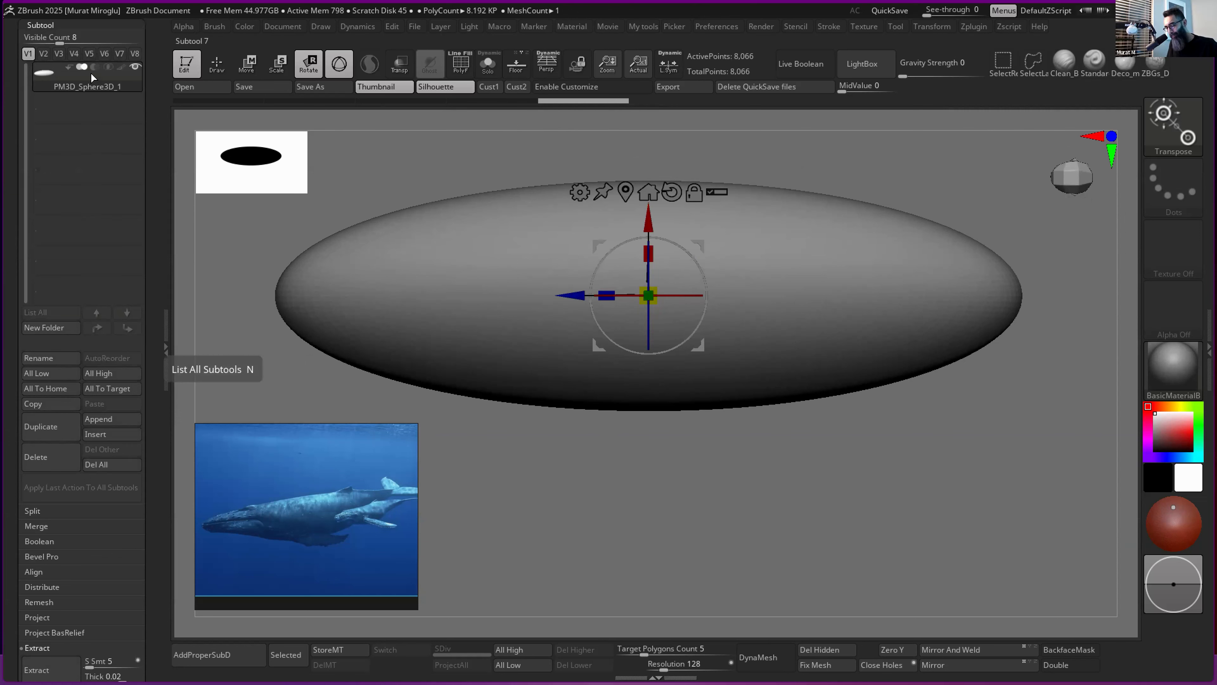
pyautogui.scroll(3, 74, 412)
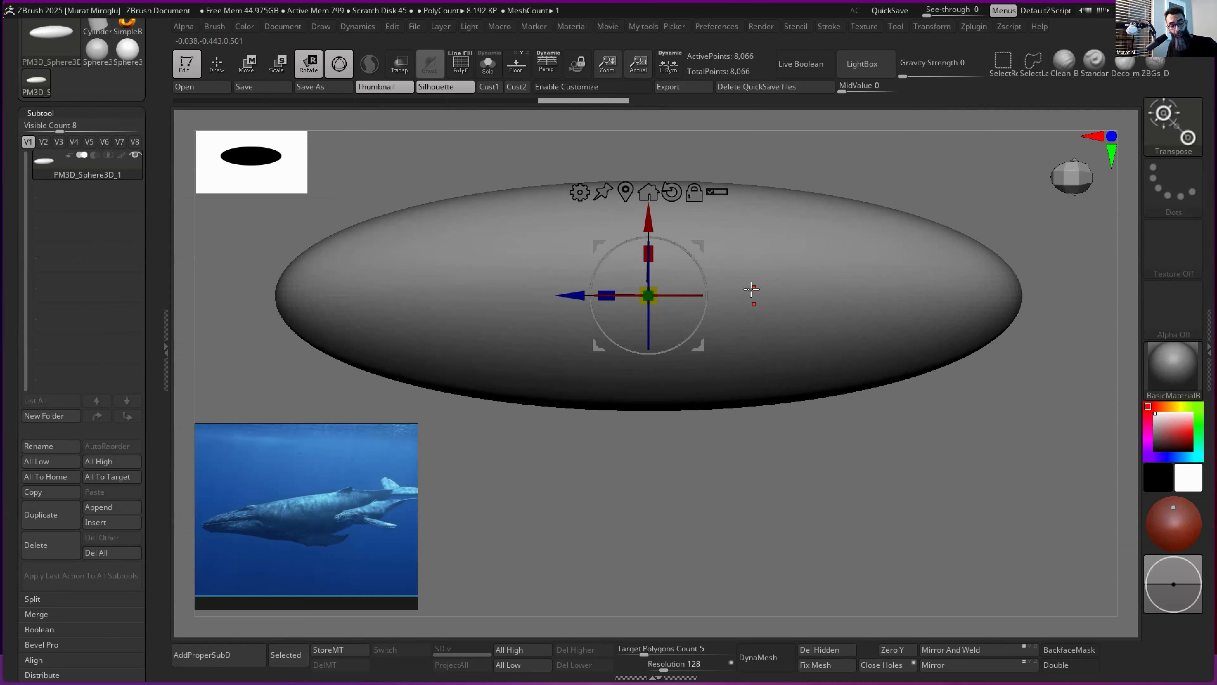
pyautogui.moveTo(780, 290); pyautogui.dragTo(574, 280, button='right')
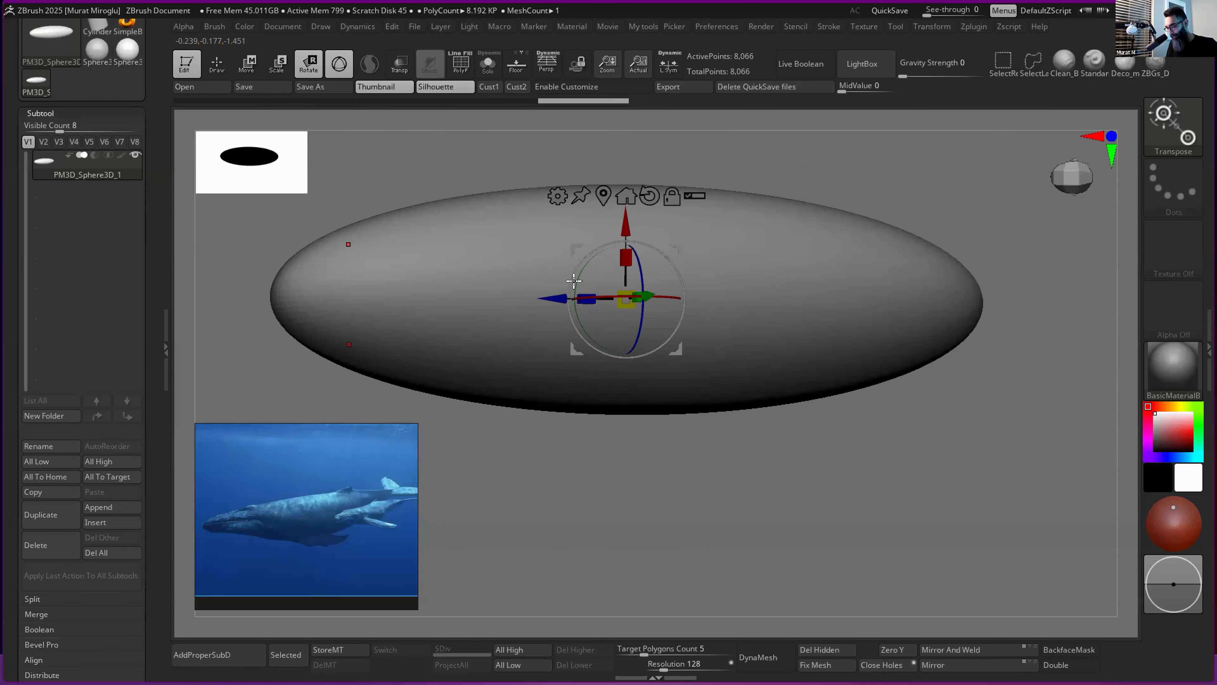
pyautogui.hotkey('ctrl', 'shift', 'd')
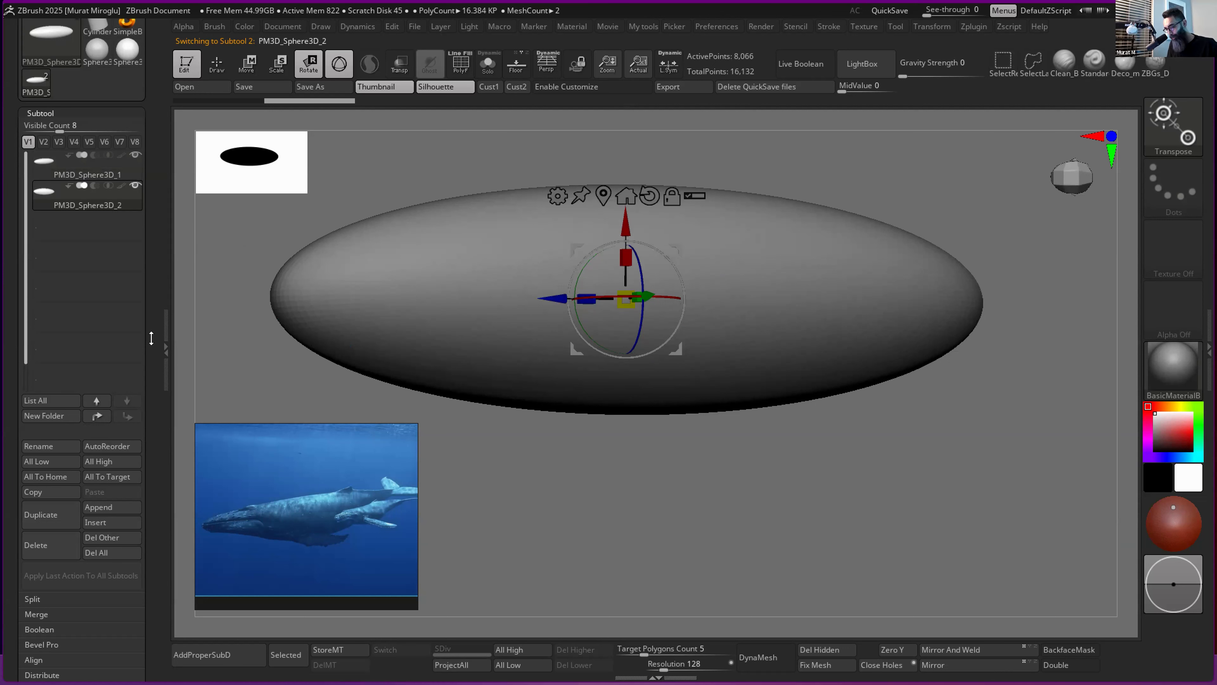
pyautogui.moveTo(67, 247); pyautogui.dragTo(67, 417)
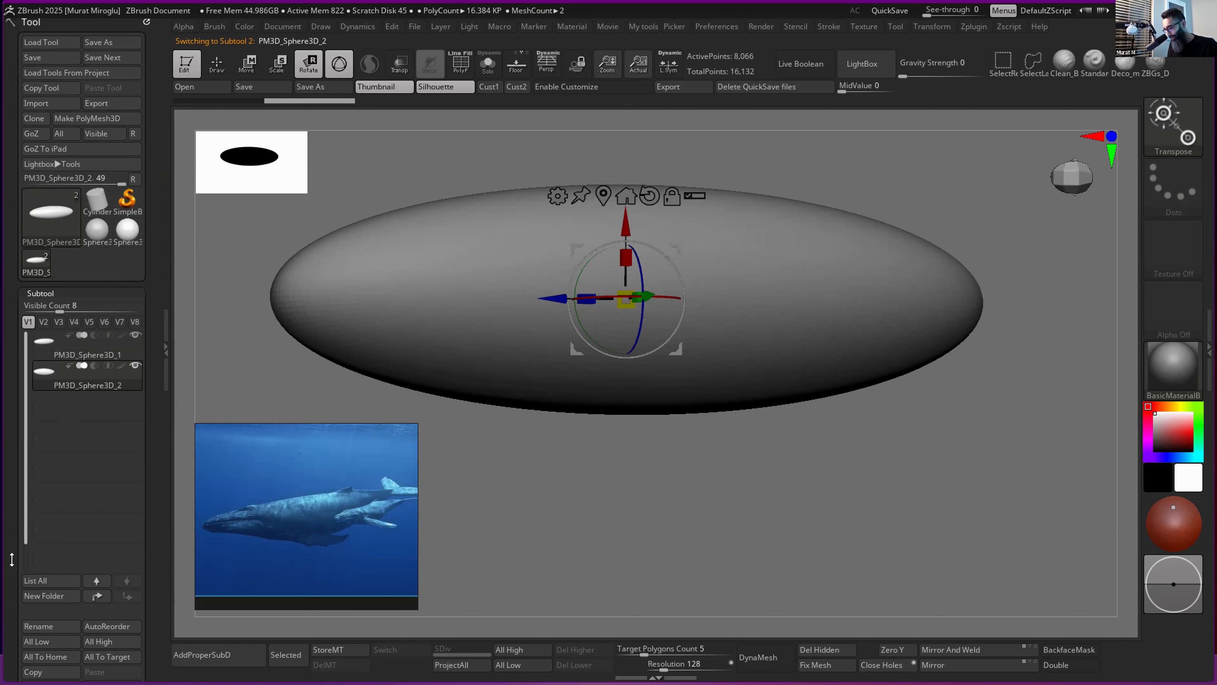
# - Move the duplicate ellipsoid out to the side of the body and scale it down to a smaller, thinner form
pyautogui.moveTo(714, 244); pyautogui.dragTo(813, 321)
pyautogui.moveTo(750, 403); pyautogui.dragTo(767, 460)
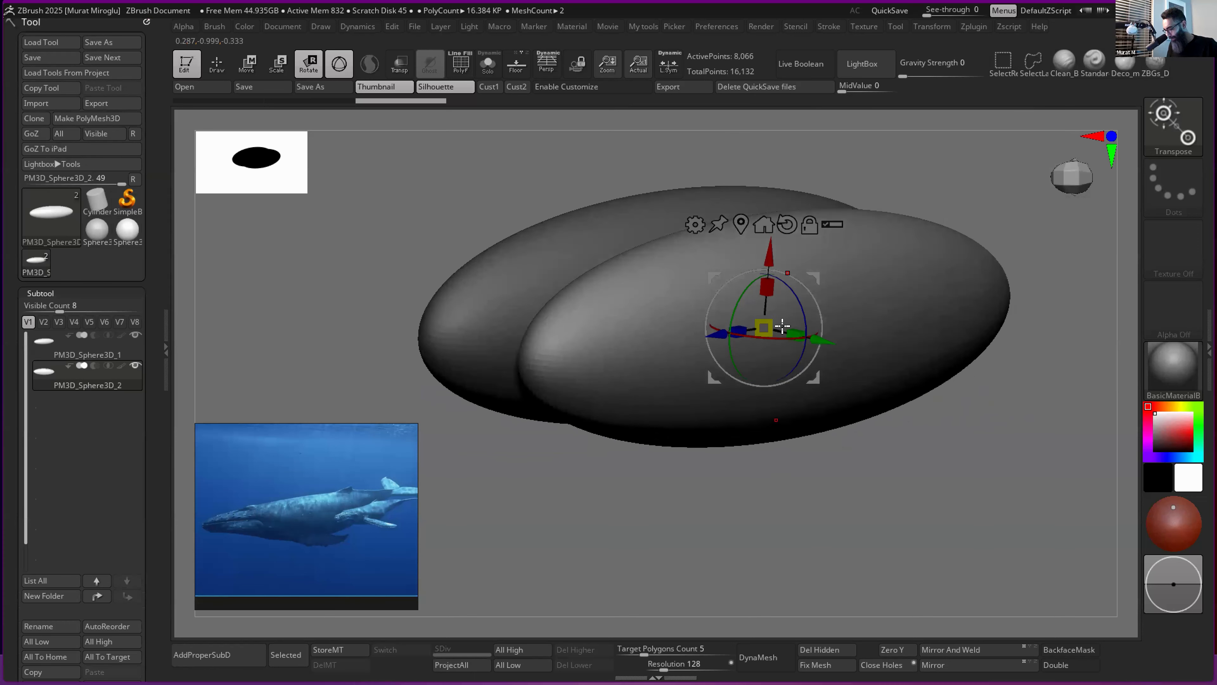
pyautogui.moveTo(772, 322); pyautogui.dragTo(674, 336)
pyautogui.moveTo(893, 297); pyautogui.dragTo(598, 264)
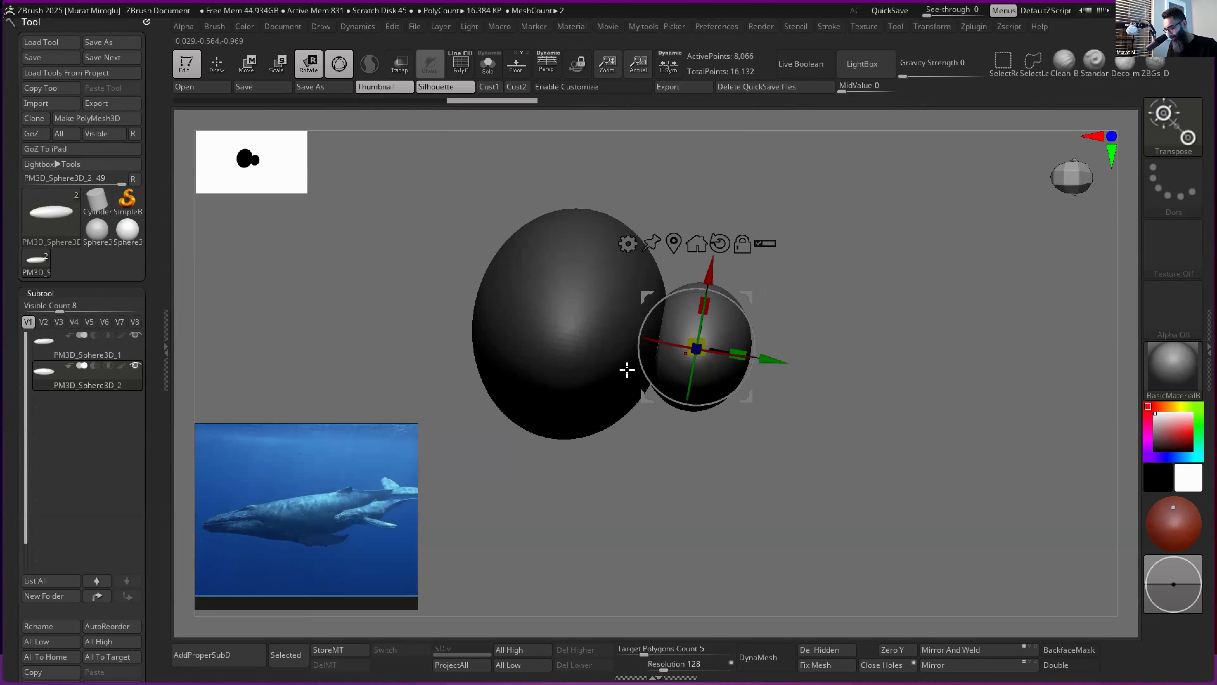
pyautogui.keyDown('shift'); pyautogui.moveTo(576, 403); pyautogui.dragTo(577, 402); pyautogui.keyUp('shift')
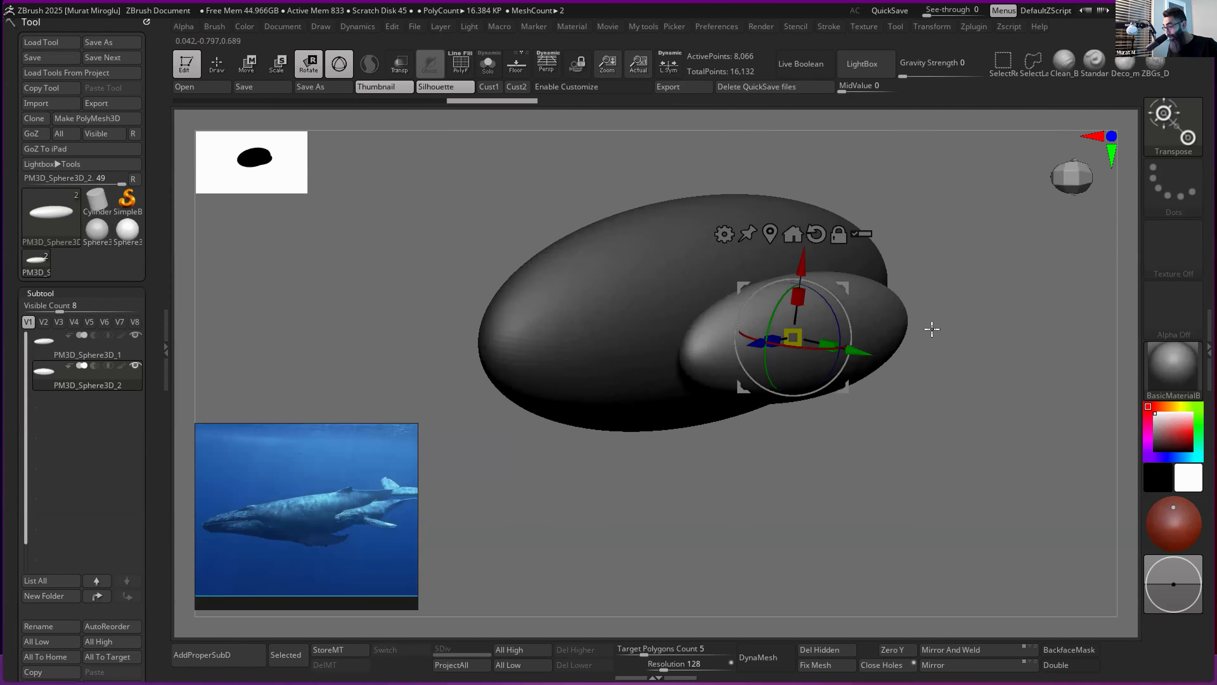
pyautogui.moveTo(887, 326); pyautogui.dragTo(836, 321)
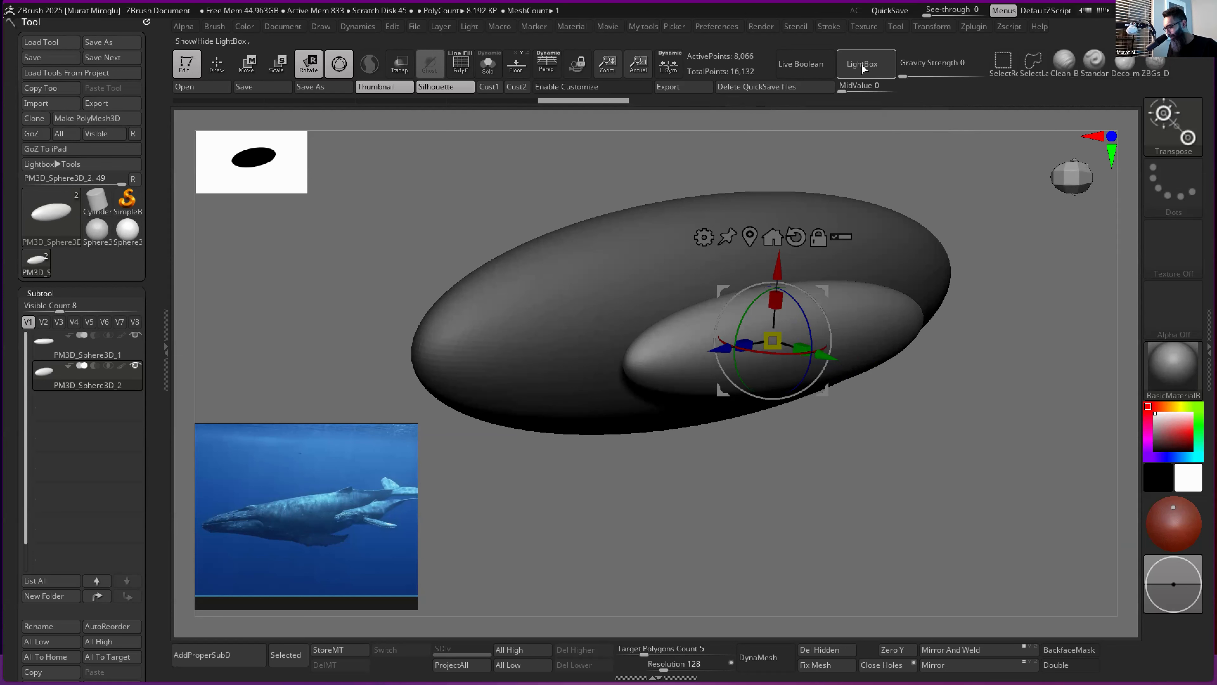
# - Browse the animal ZSphere projects in LightBox's ZeeZoo folder, and close LightBox
pyautogui.click(866, 72)
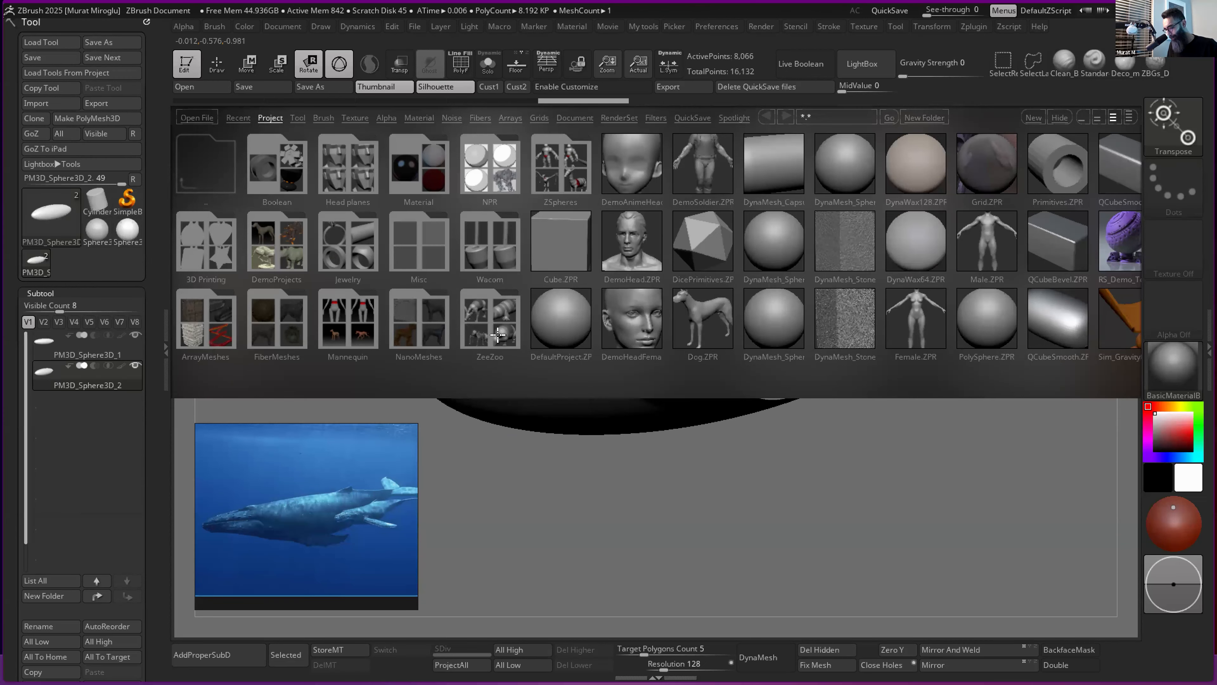
pyautogui.click(499, 330)
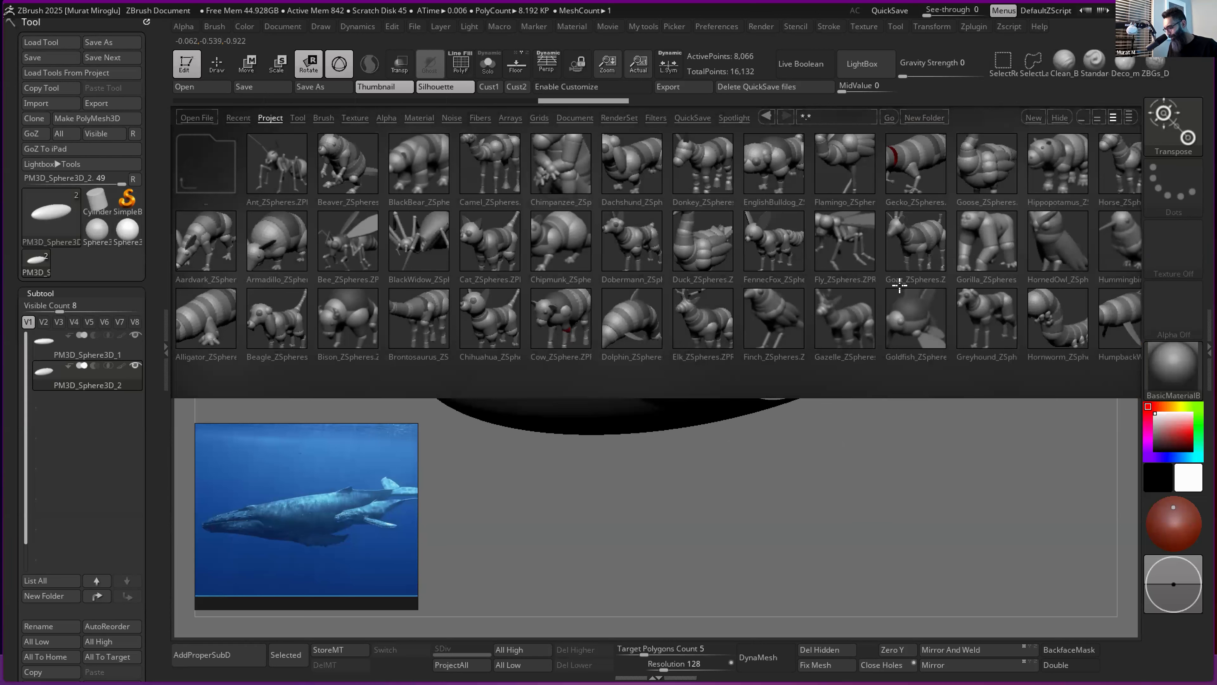
pyautogui.click(908, 259)
pyautogui.moveTo(823, 266); pyautogui.dragTo(651, 306)
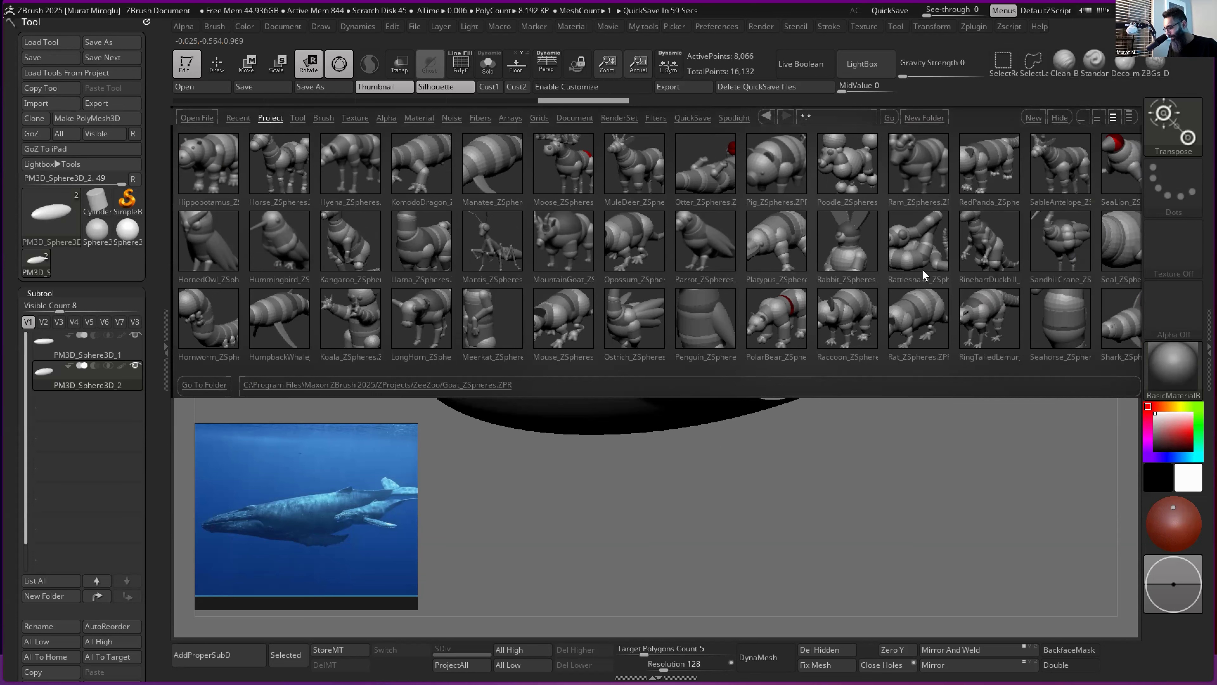
pyautogui.moveTo(983, 273); pyautogui.dragTo(913, 272)
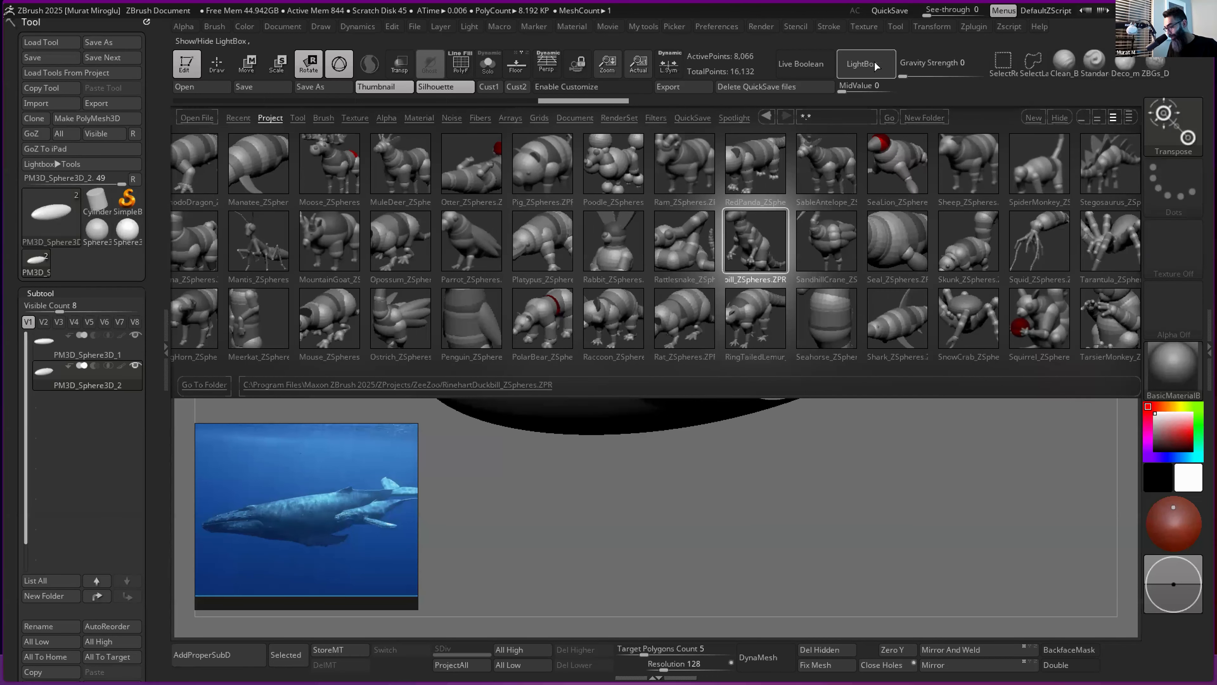
pyautogui.click(863, 64)
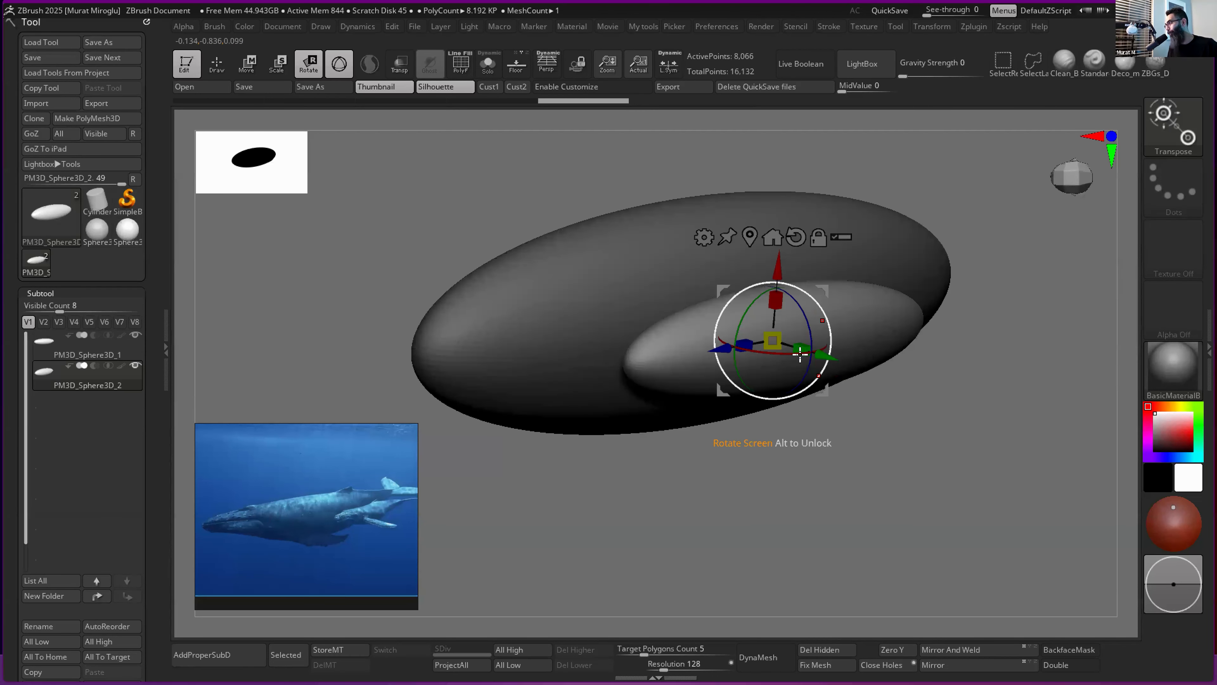
# - Scale the duplicate down further and rotate it about its X axis until it sticks out sideways from the body as a fin
pyautogui.moveTo(894, 334); pyautogui.dragTo(795, 398)
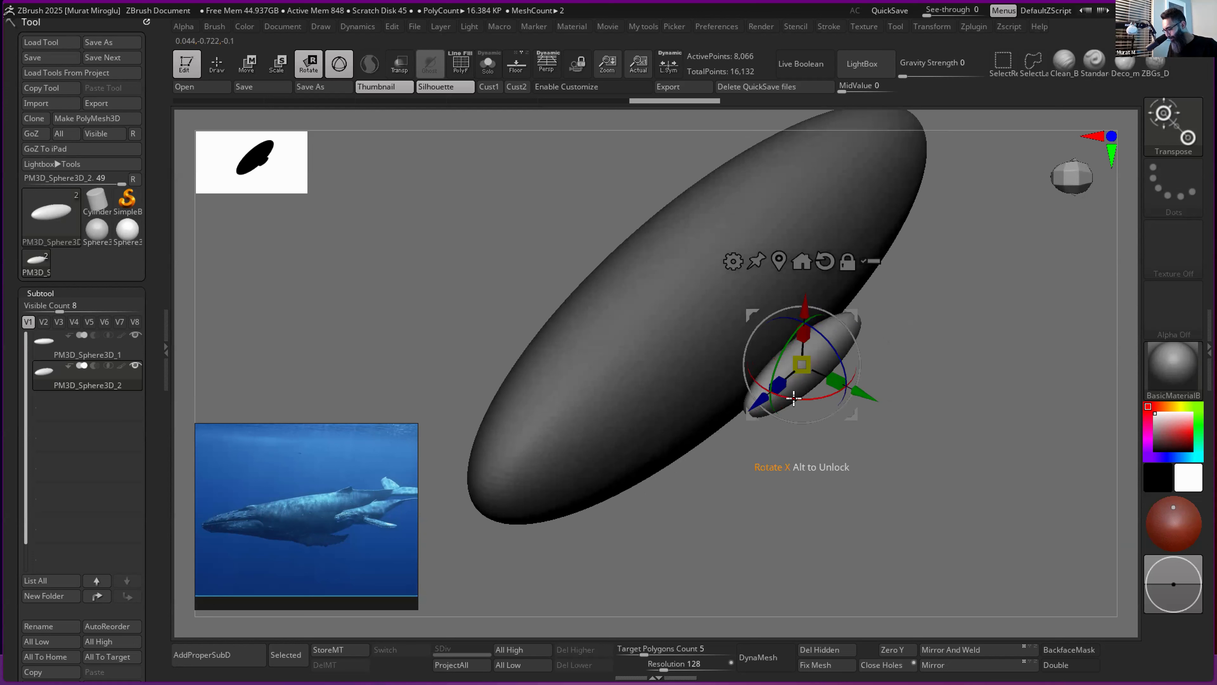
pyautogui.moveTo(796, 397); pyautogui.dragTo(916, 315)
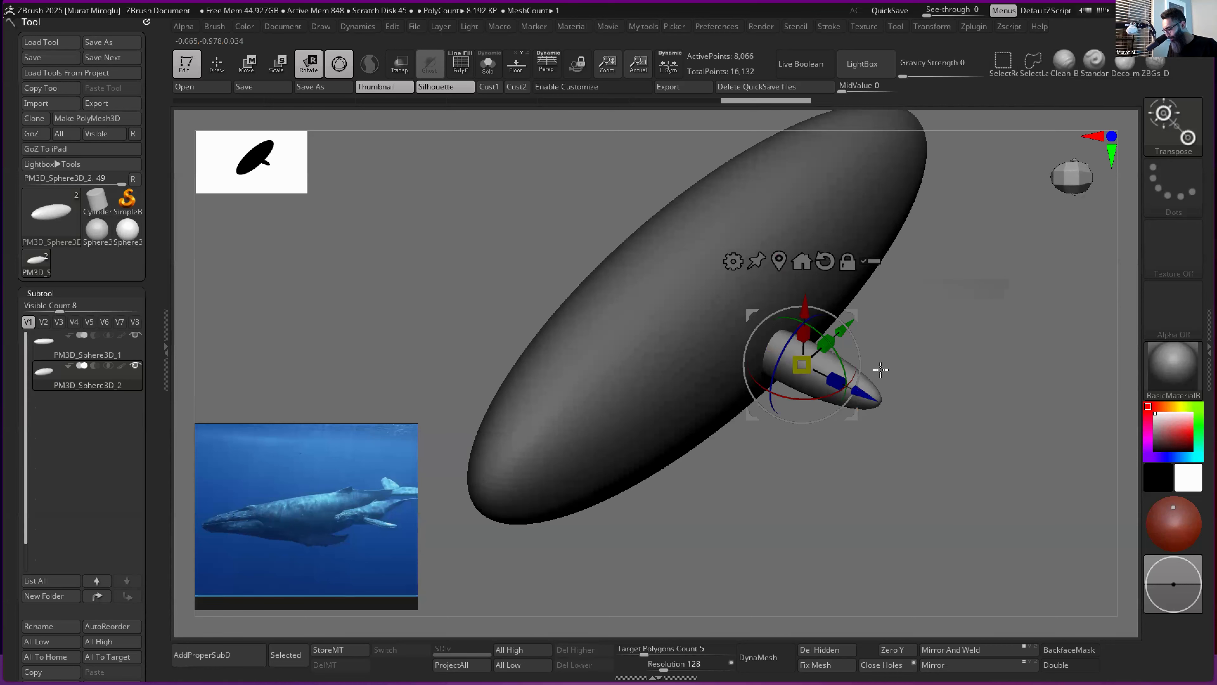
pyautogui.moveTo(926, 301); pyautogui.dragTo(828, 381)
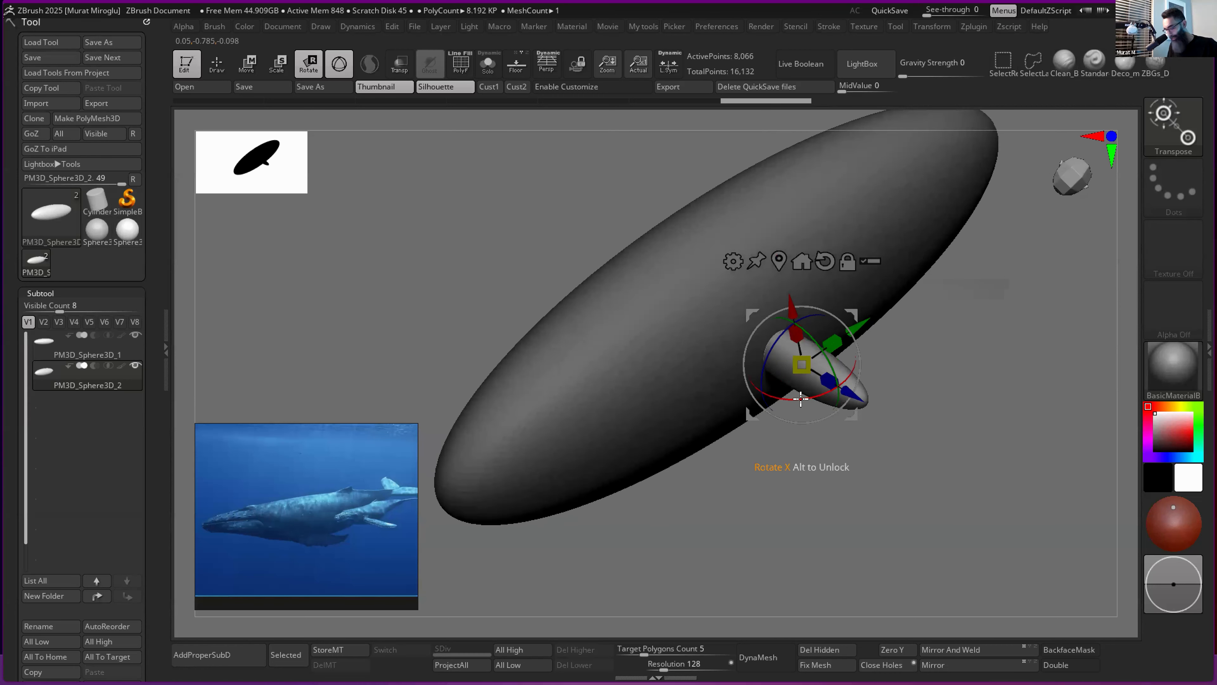
pyautogui.moveTo(805, 396); pyautogui.dragTo(805, 398)
pyautogui.moveTo(915, 298); pyautogui.dragTo(917, 296)
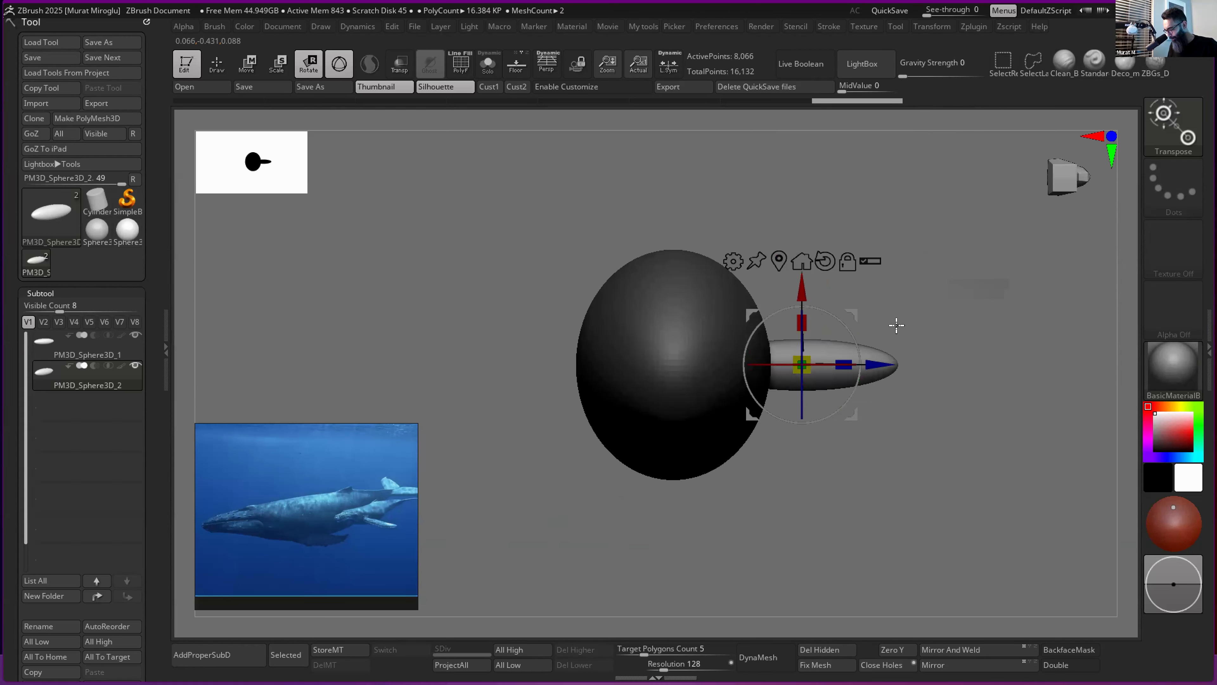
pyautogui.moveTo(904, 327)
pyautogui.mouseDown()
pyautogui.moveTo(844, 338)
pyautogui.moveTo(888, 331)
pyautogui.mouseUp()
# - In an upright front view, rotate the fin piece to horizontal and place it low on the body's flank, with its tip meeting the body
pyautogui.click(1076, 175)
pyautogui.click(1078, 165)
pyautogui.click(1070, 171)
pyautogui.click(1088, 170)
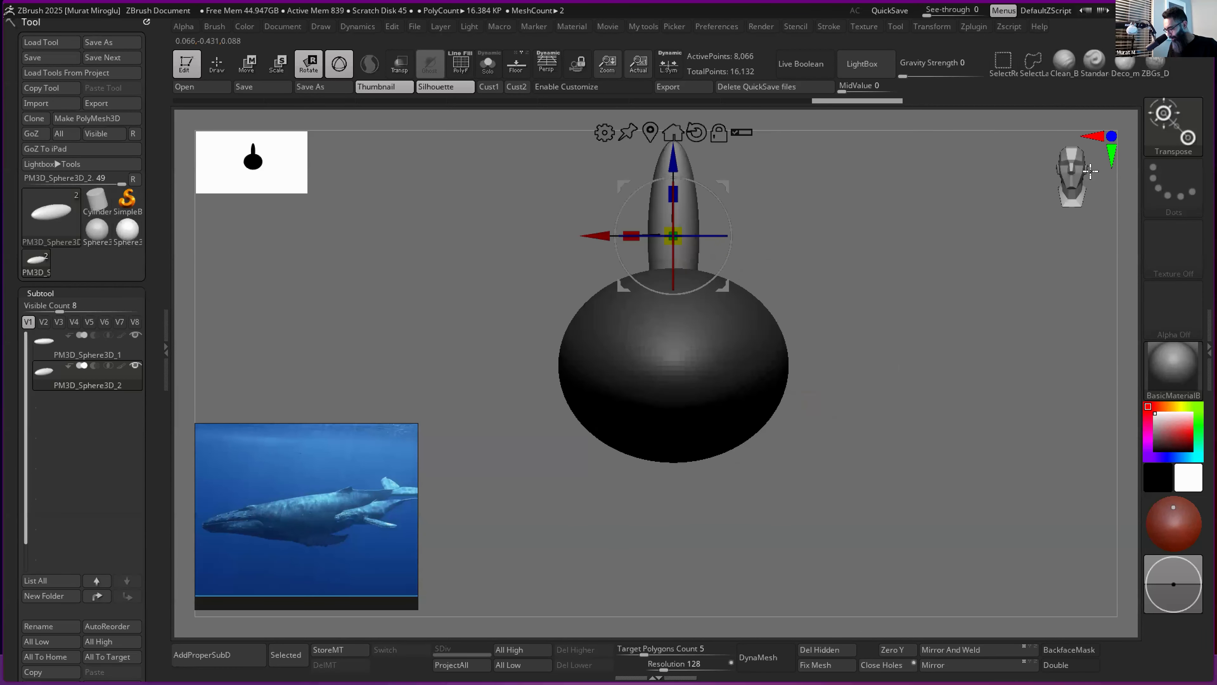
pyautogui.click(1082, 167)
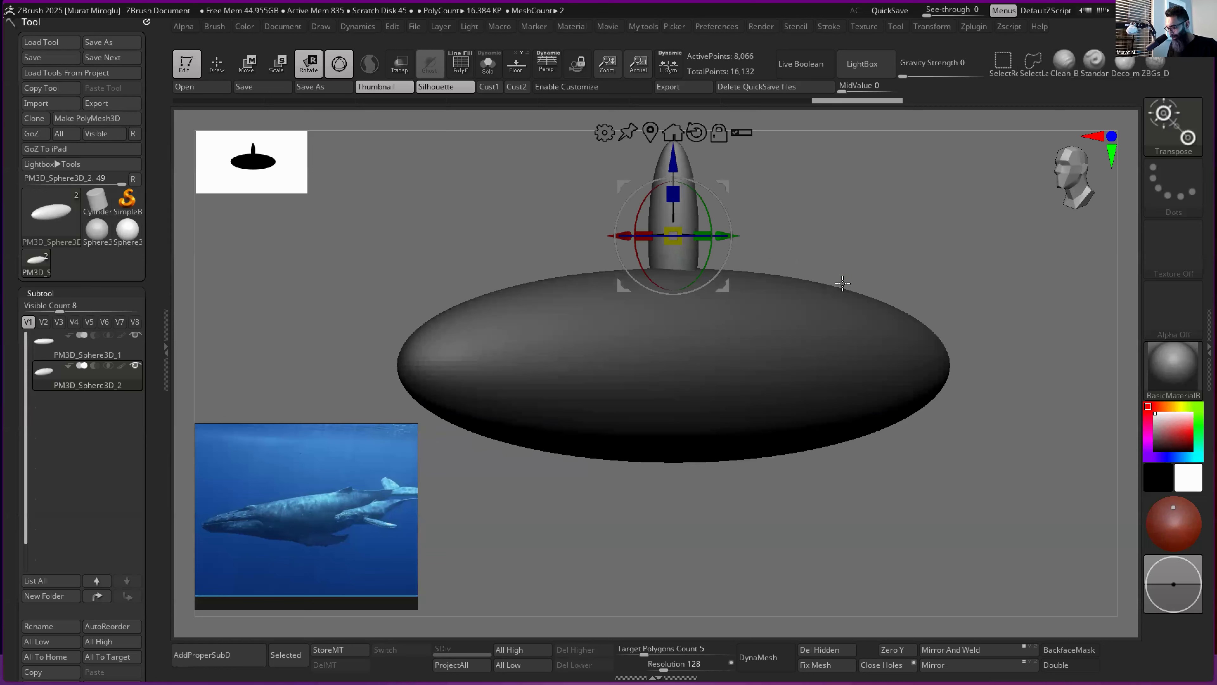
pyautogui.click(1080, 179)
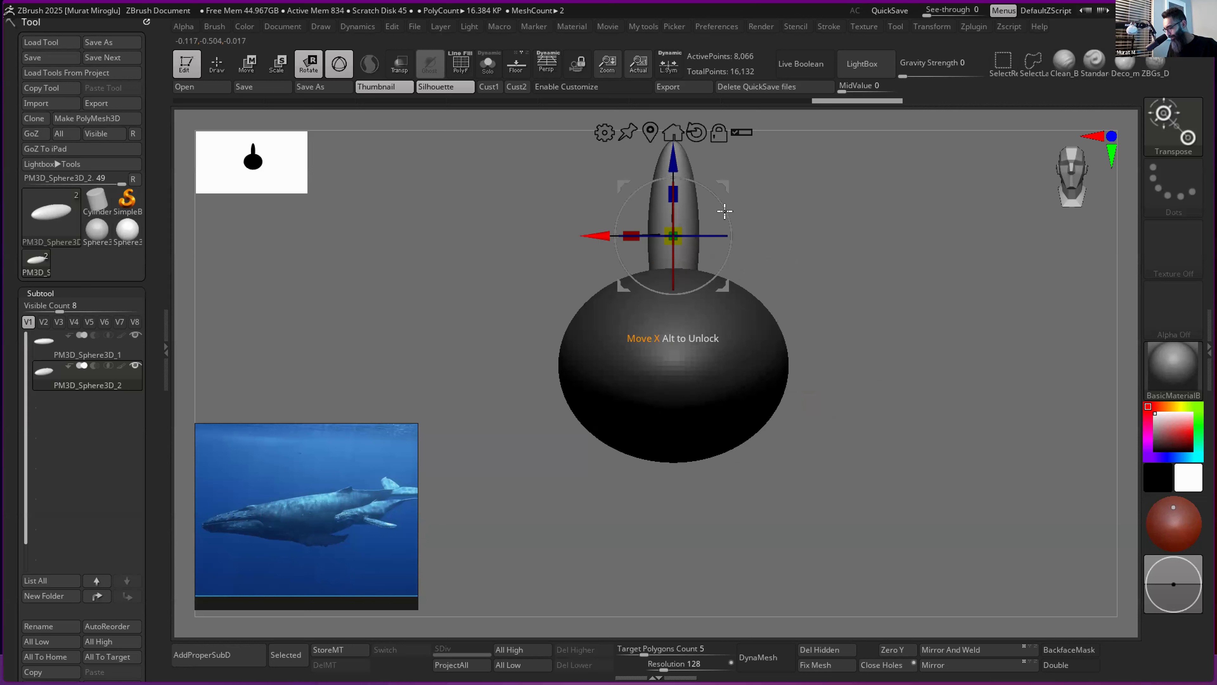
pyautogui.moveTo(595, 234); pyautogui.dragTo(845, 210)
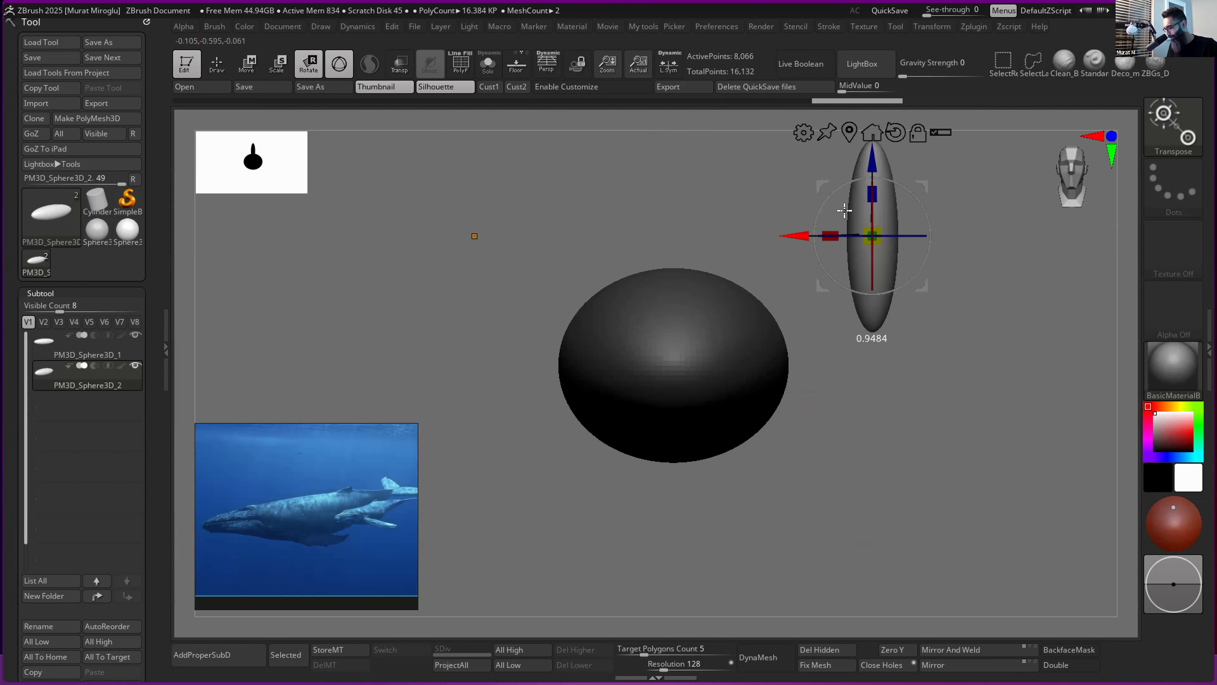
pyautogui.moveTo(920, 222); pyautogui.dragTo(903, 332)
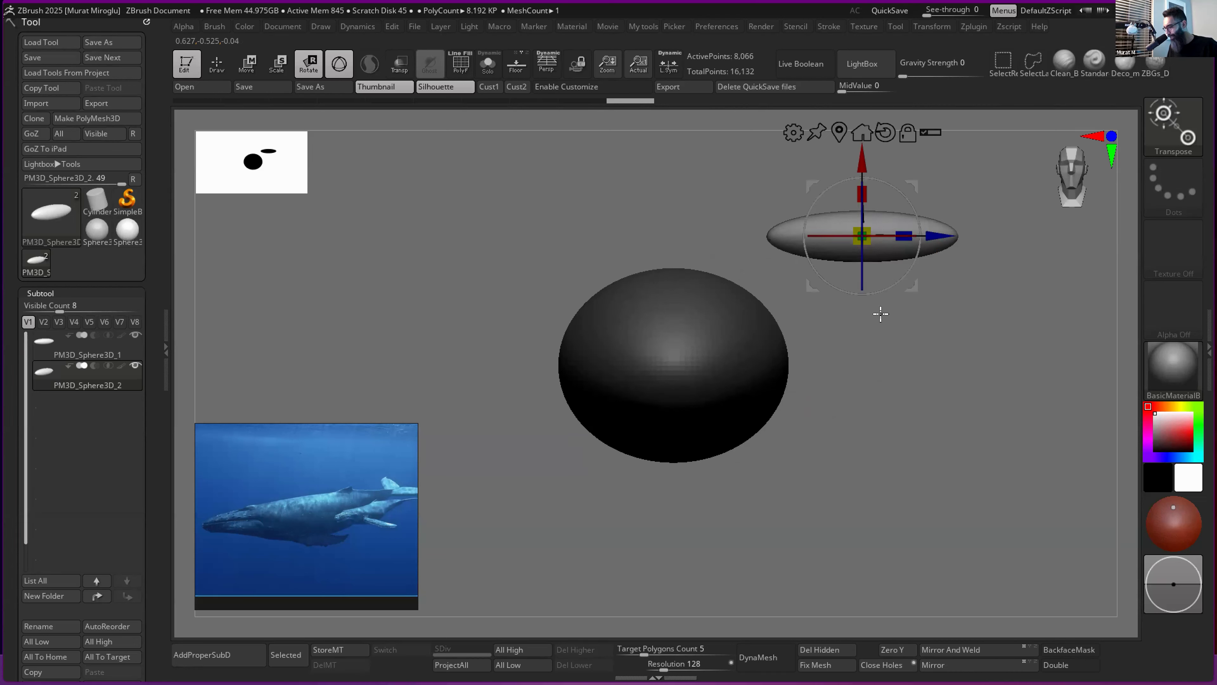
pyautogui.moveTo(862, 156); pyautogui.dragTo(459, 354)
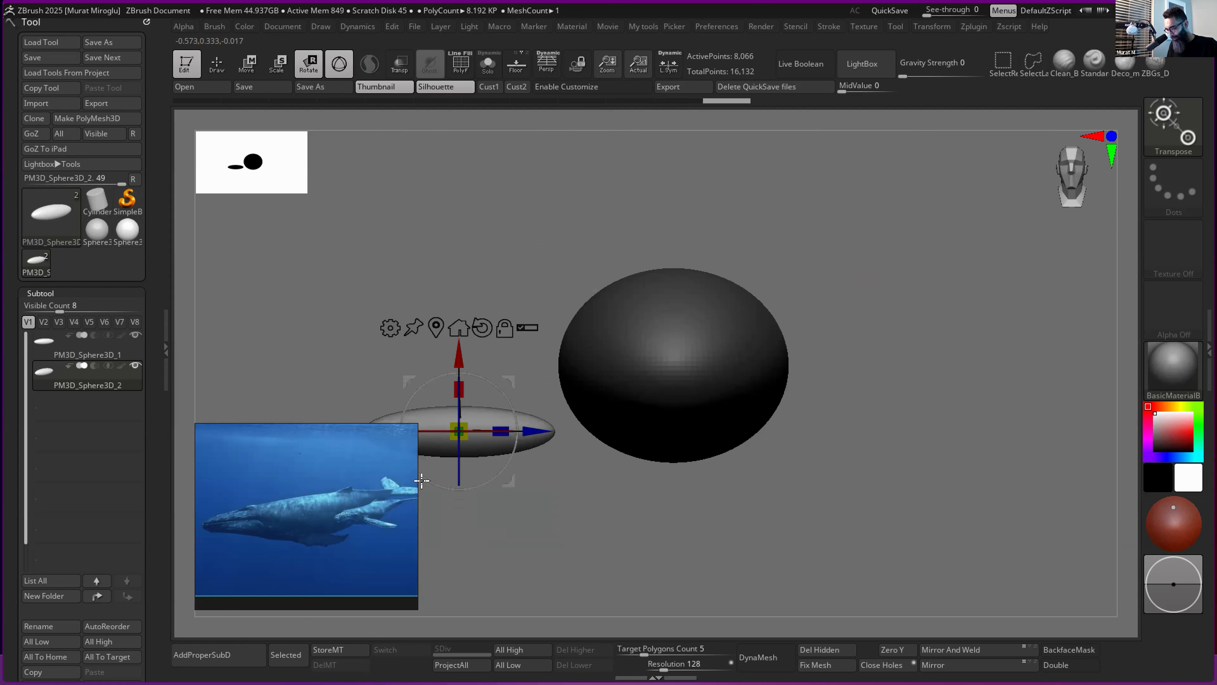
pyautogui.moveTo(539, 431); pyautogui.dragTo(573, 430)
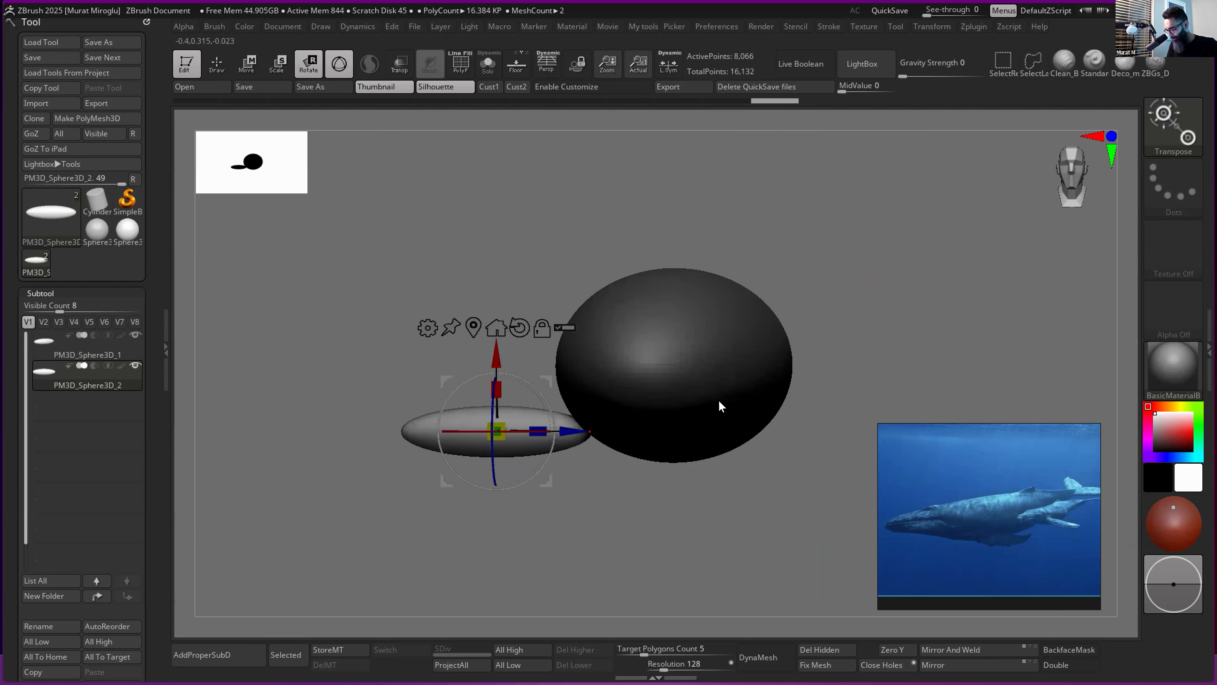
# - Move the fin forward along the body's lower flank and tilt its outer end downward, checking the placement from the front and side
pyautogui.moveTo(654, 310); pyautogui.dragTo(690, 309, button='right')
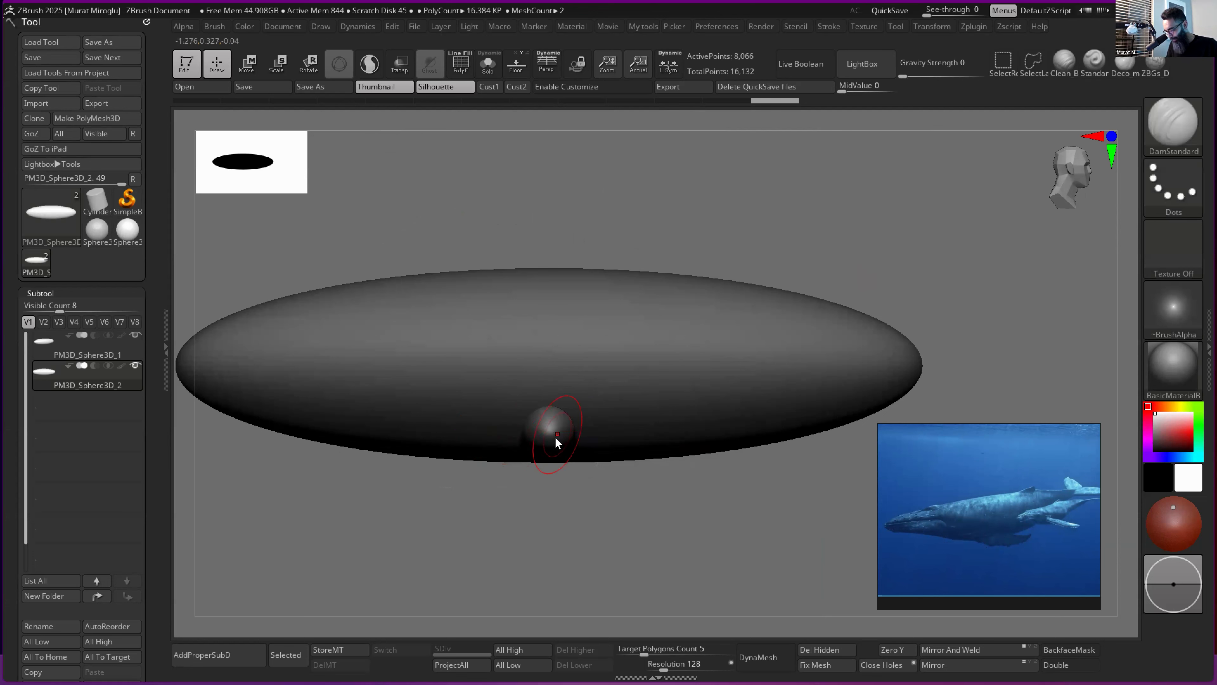
pyautogui.press('w')
pyautogui.moveTo(501, 435); pyautogui.dragTo(566, 435)
pyautogui.keyDown('shift'); pyautogui.moveTo(747, 416); pyautogui.dragTo(565, 362, button='right'); pyautogui.keyUp('shift')
pyautogui.keyDown('ctrl'); pyautogui.moveTo(566, 362); pyautogui.dragTo(641, 446); pyautogui.keyUp('ctrl')
pyautogui.moveTo(502, 452); pyautogui.dragTo(519, 451)
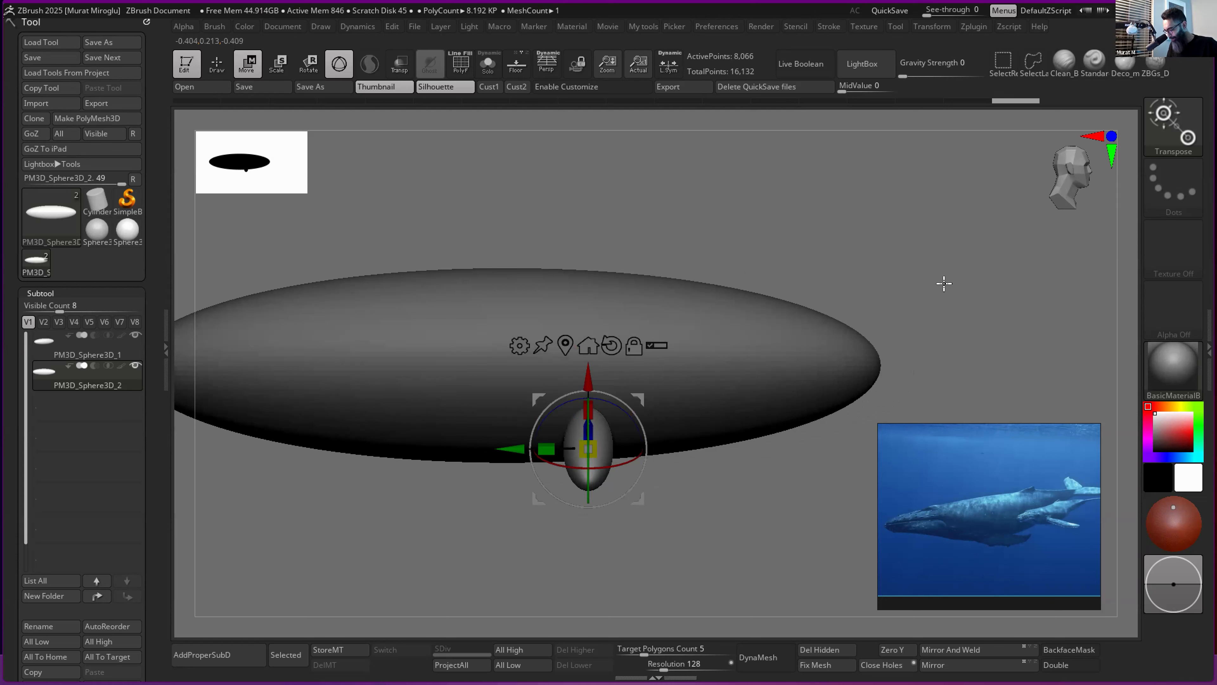
pyautogui.keyDown('shift'); pyautogui.moveTo(851, 292); pyautogui.dragTo(859, 291); pyautogui.keyUp('shift')
pyautogui.keyDown('alt'); pyautogui.moveTo(816, 426); pyautogui.dragTo(522, 503); pyautogui.keyUp('alt')
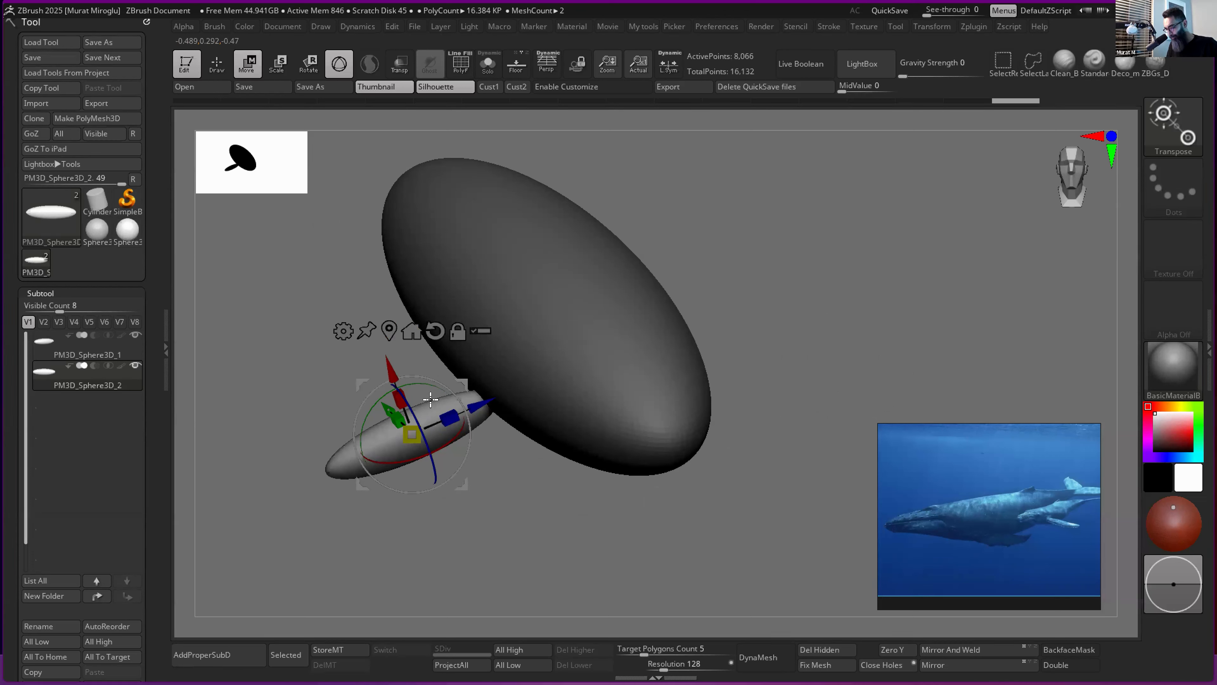
pyautogui.moveTo(621, 456); pyautogui.dragTo(682, 376, button='right')
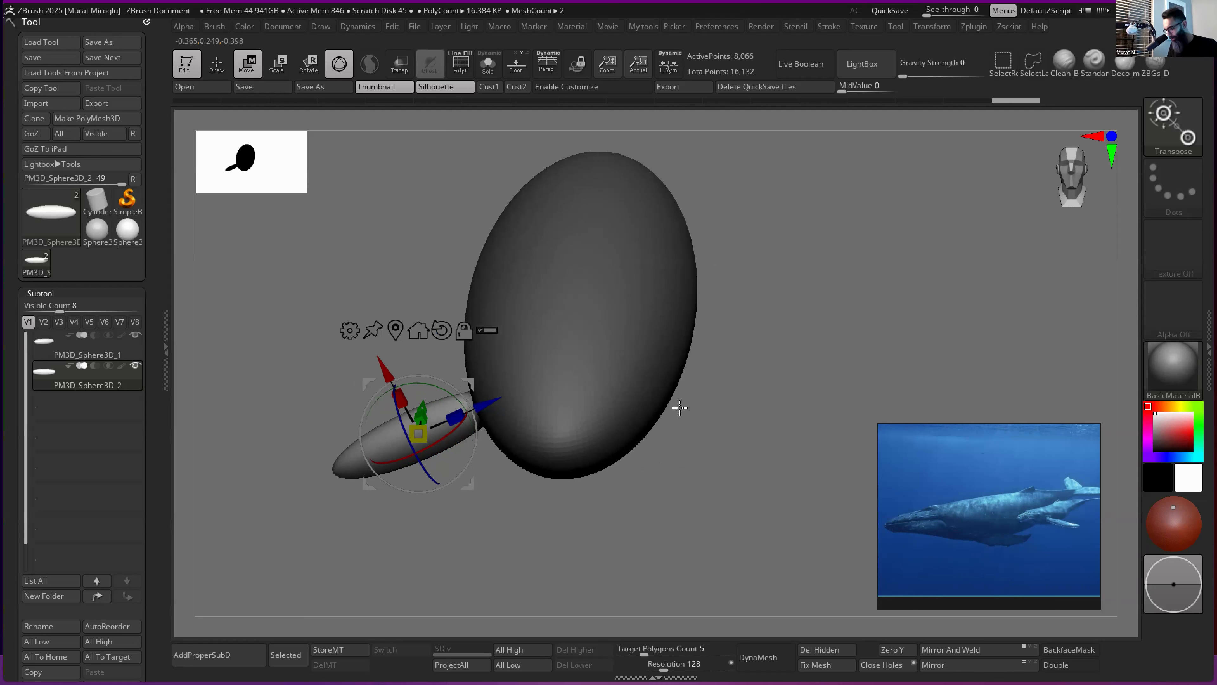
pyautogui.moveTo(690, 405); pyautogui.dragTo(703, 399)
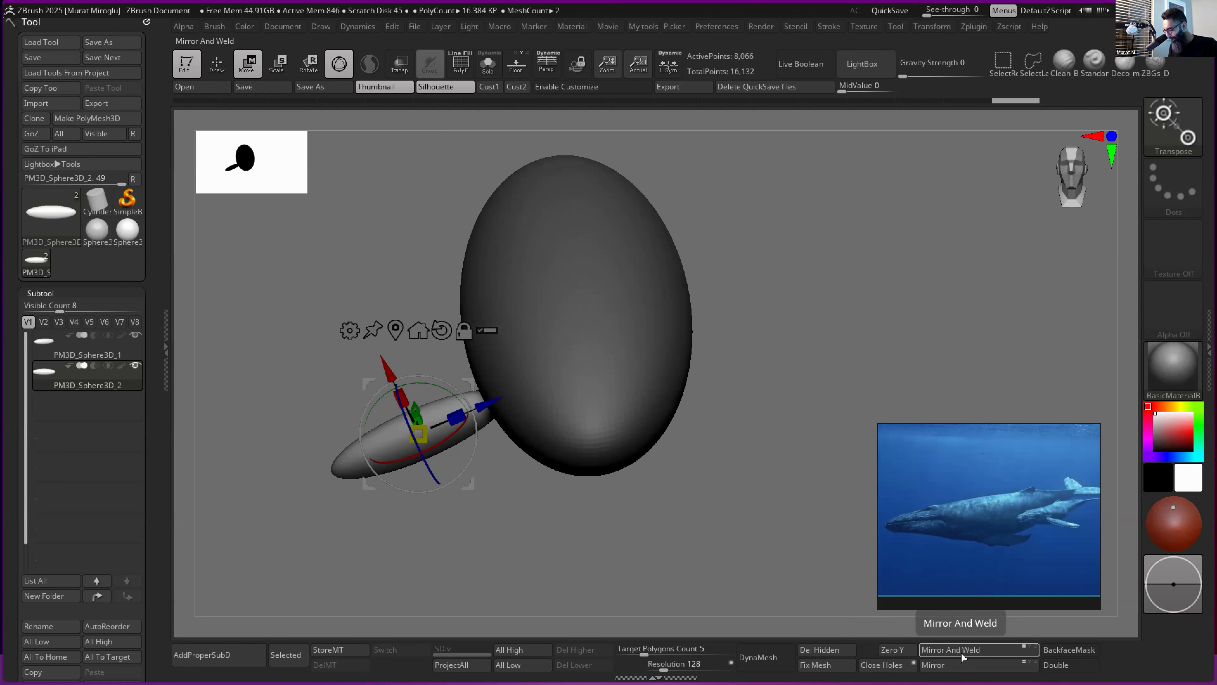
# - Look through the geometry's Modify Topology commands for Mirror And Weld
pyautogui.scroll(-6, 152, 330)
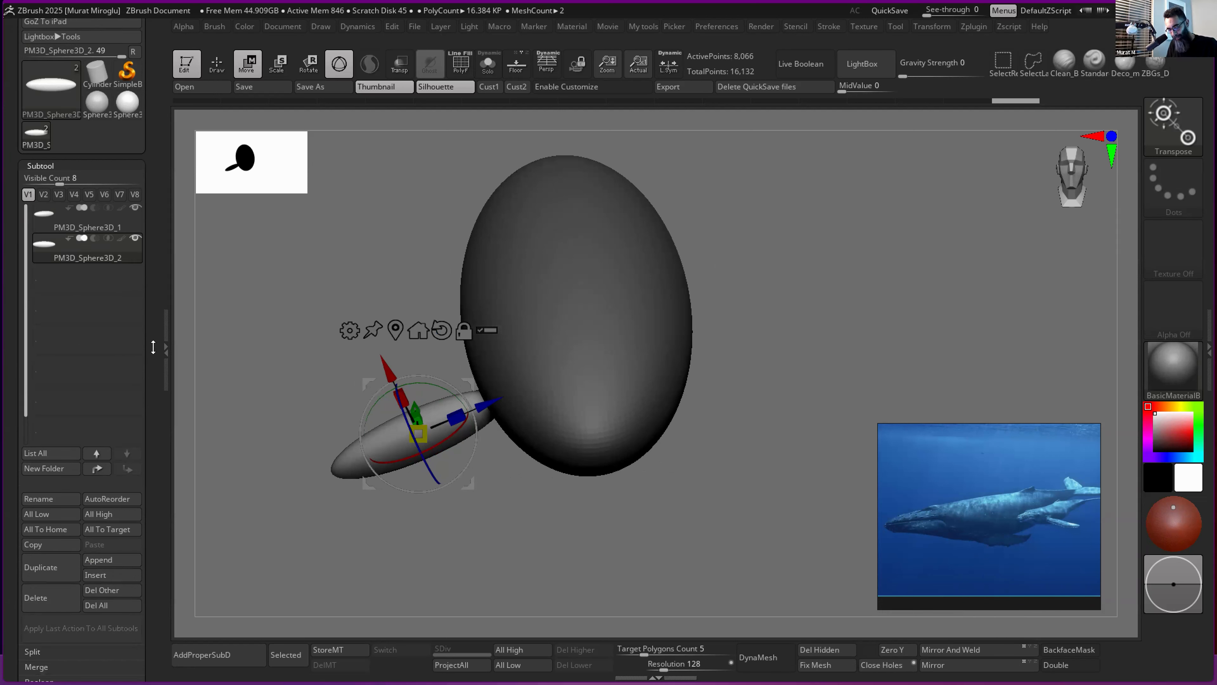
pyautogui.scroll(-3, 152, 330)
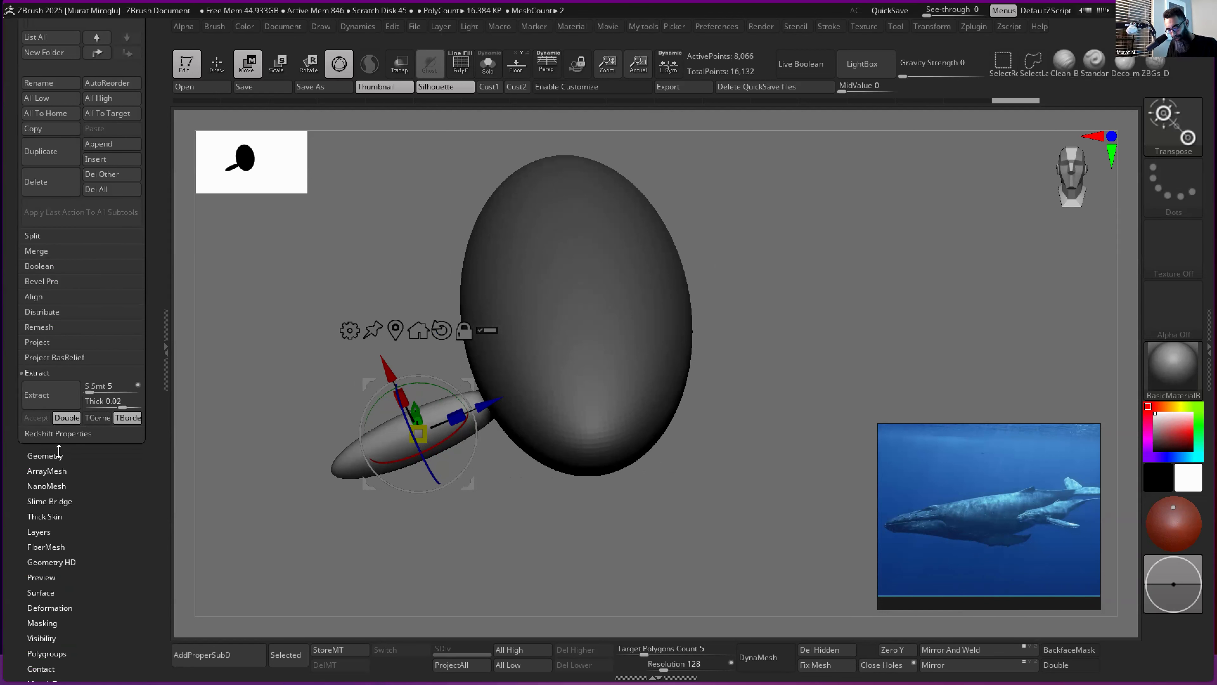
pyautogui.click(67, 454)
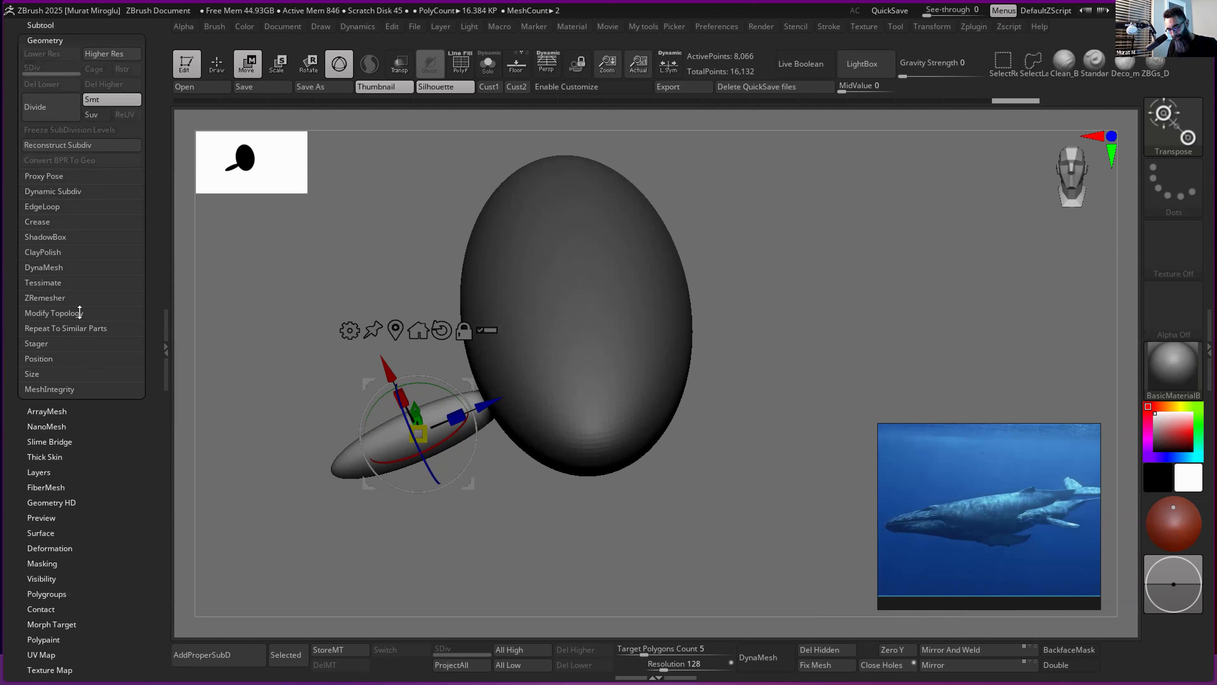
pyautogui.click(54, 312)
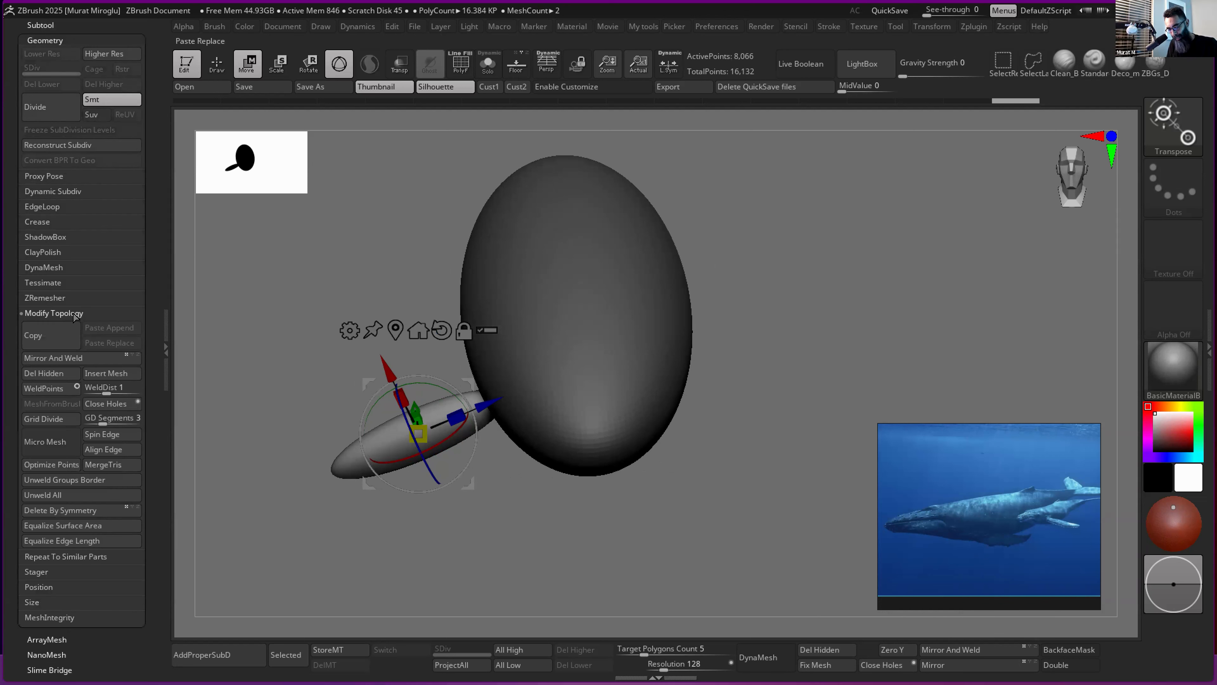
pyautogui.moveTo(154, 155); pyautogui.dragTo(150, 181)
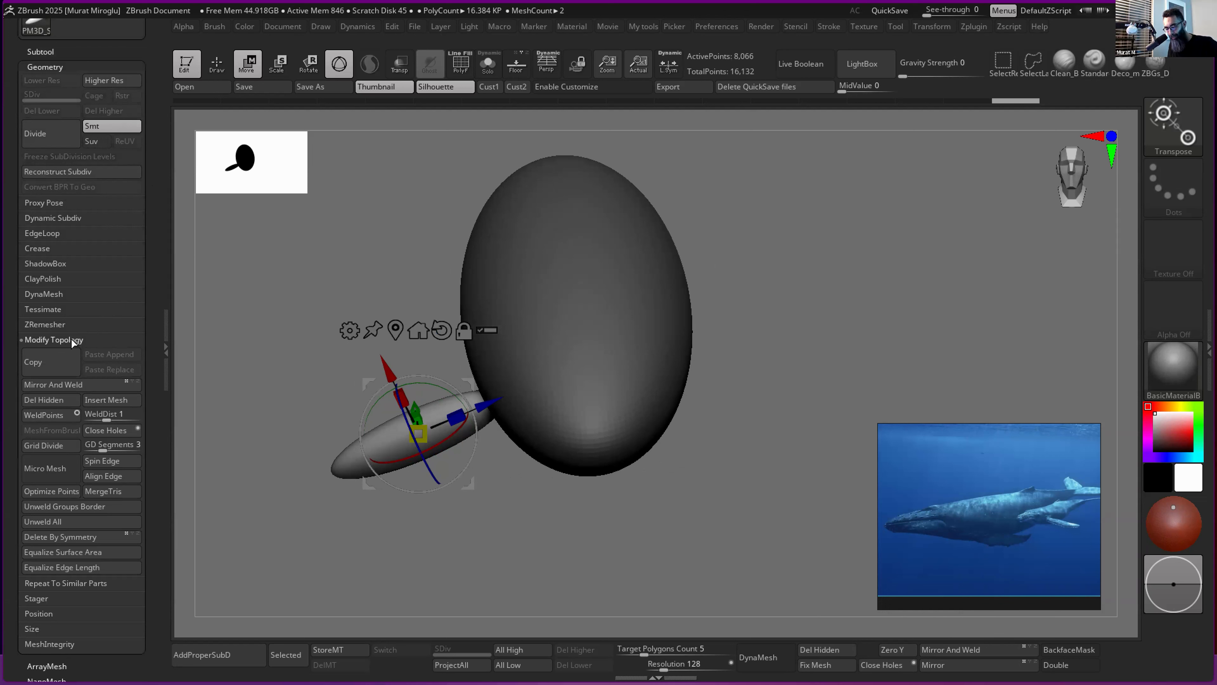
pyautogui.click(54, 339)
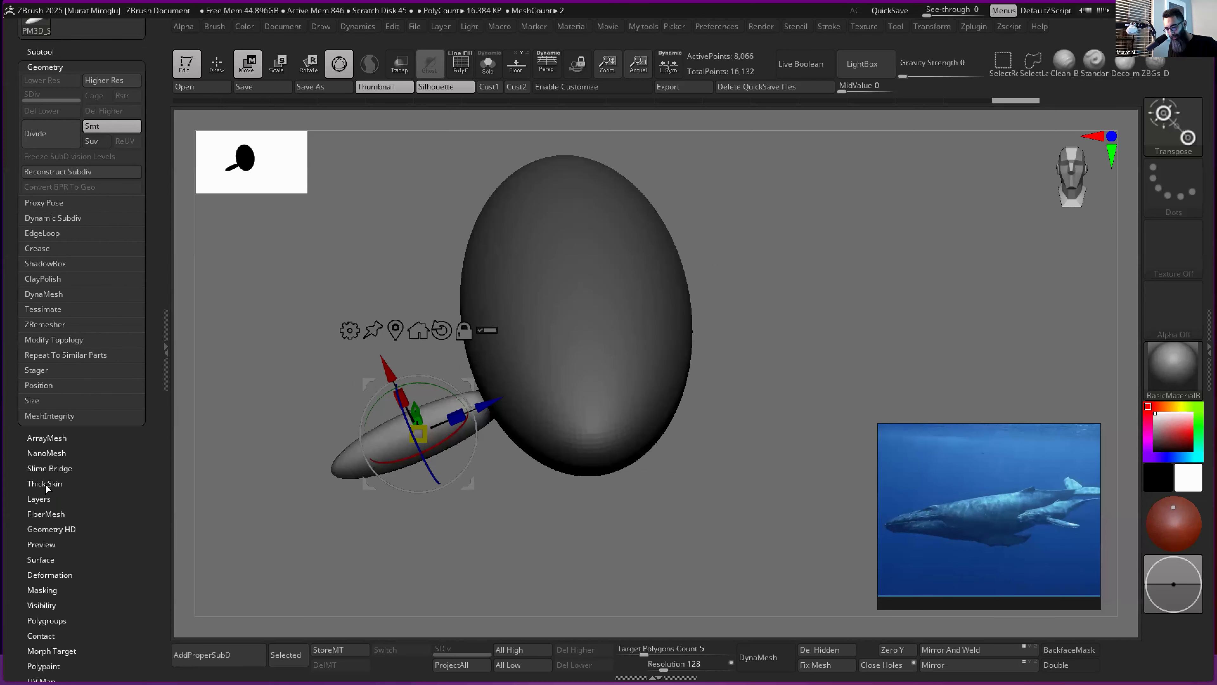
pyautogui.click(54, 340)
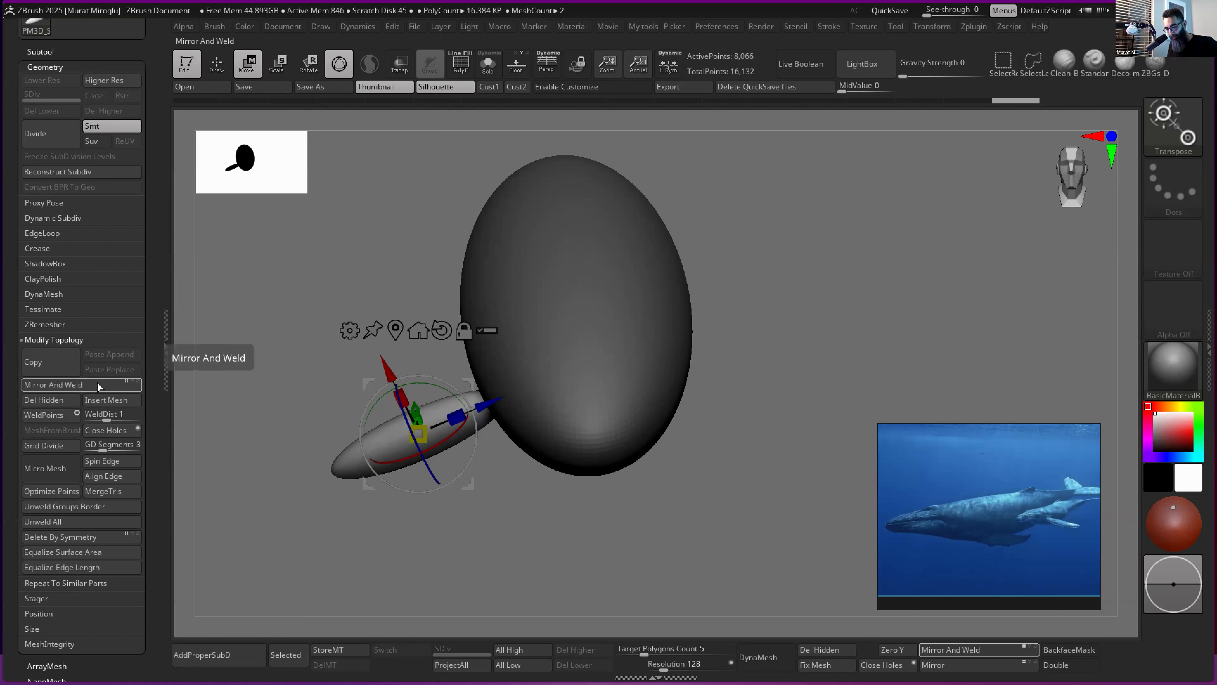
pyautogui.click(52, 67)
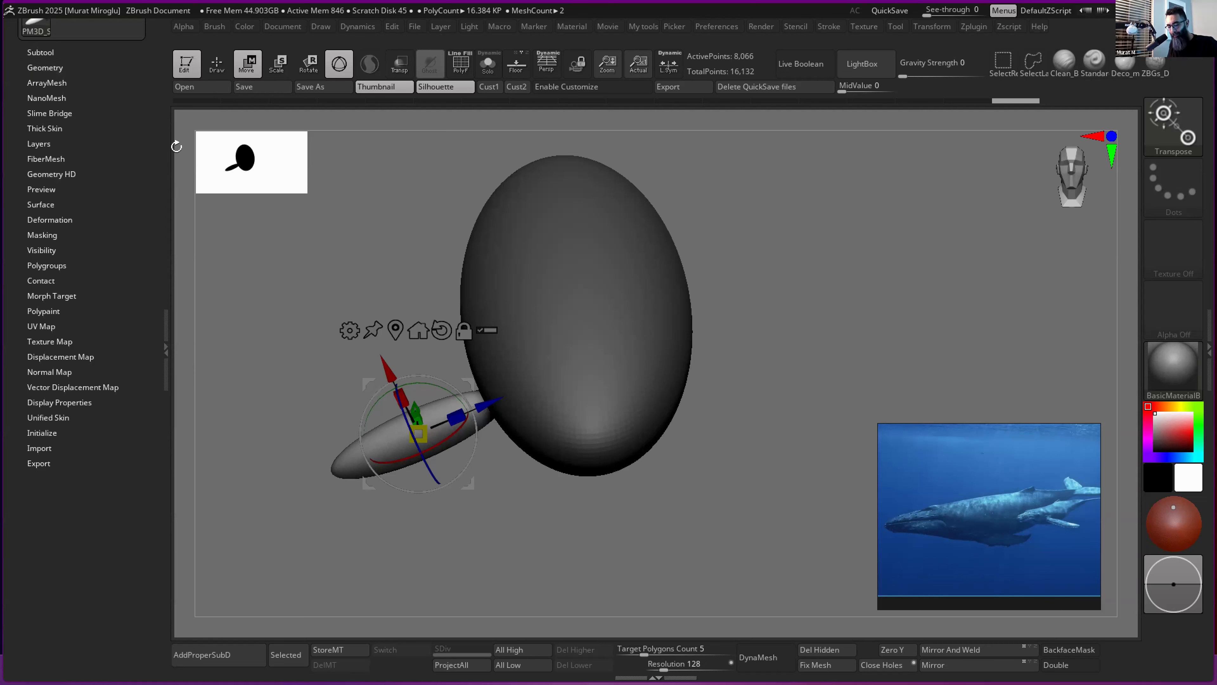
# - Mirror and weld the fin onto the opposite side of the body, and bring the subtool list back into view
pyautogui.click(987, 654)
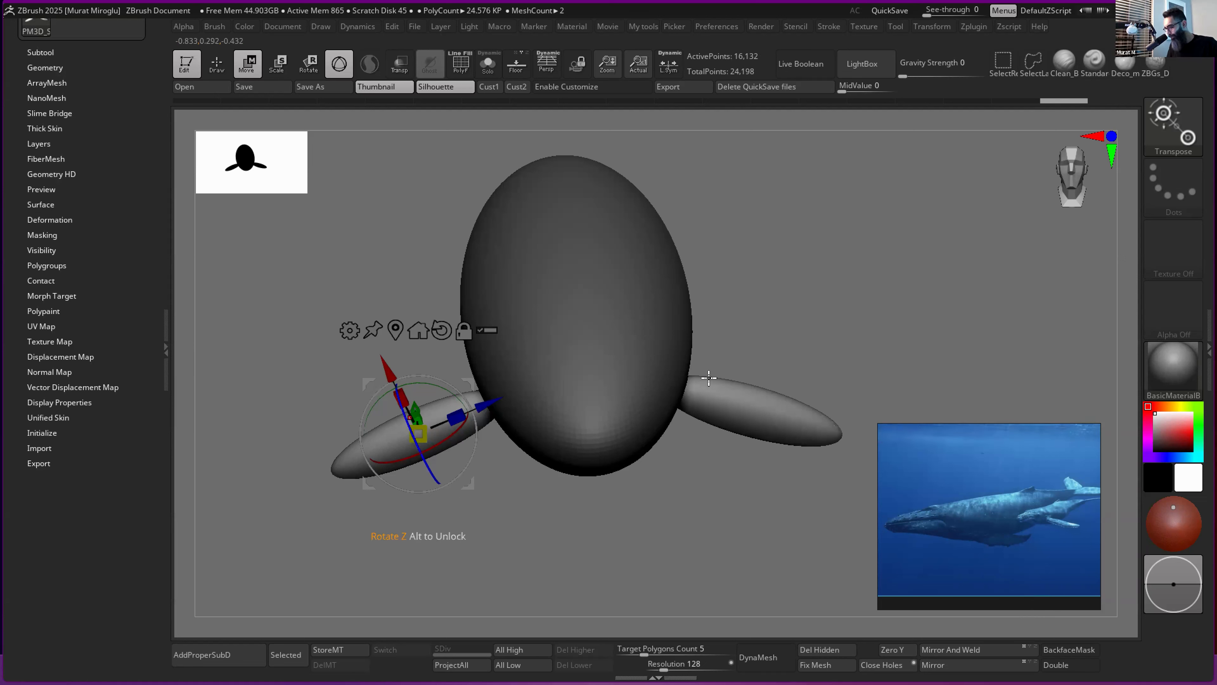
pyautogui.moveTo(159, 236); pyautogui.dragTo(146, 334)
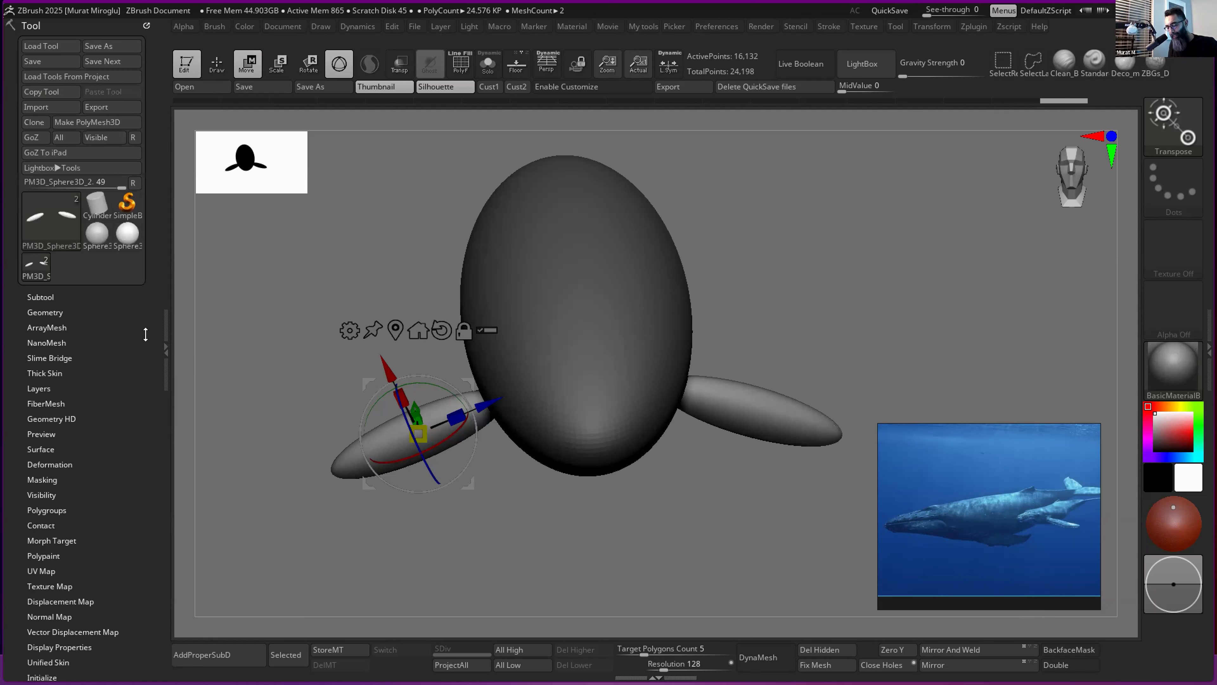
pyautogui.moveTo(49, 297); pyautogui.dragTo(99, 312)
pyautogui.click(48, 294)
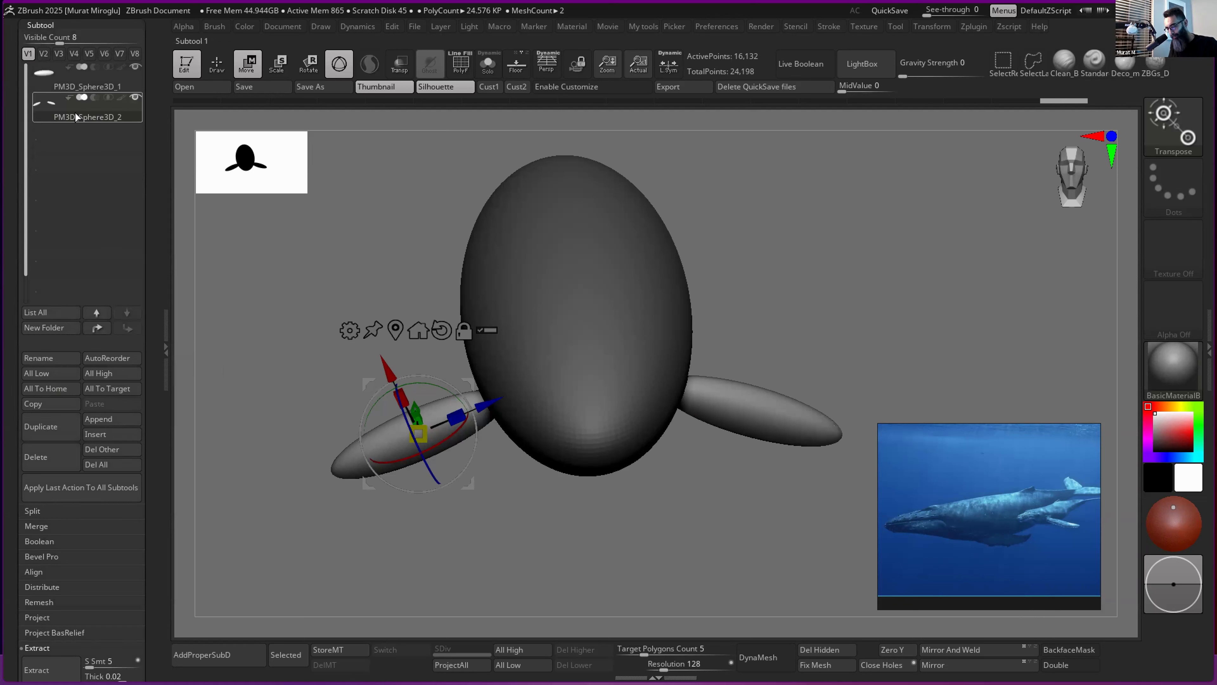
# - Inspect the pair of mirrored fins against the body from front and side views in draw mode
pyautogui.moveTo(796, 305); pyautogui.dragTo(775, 317)
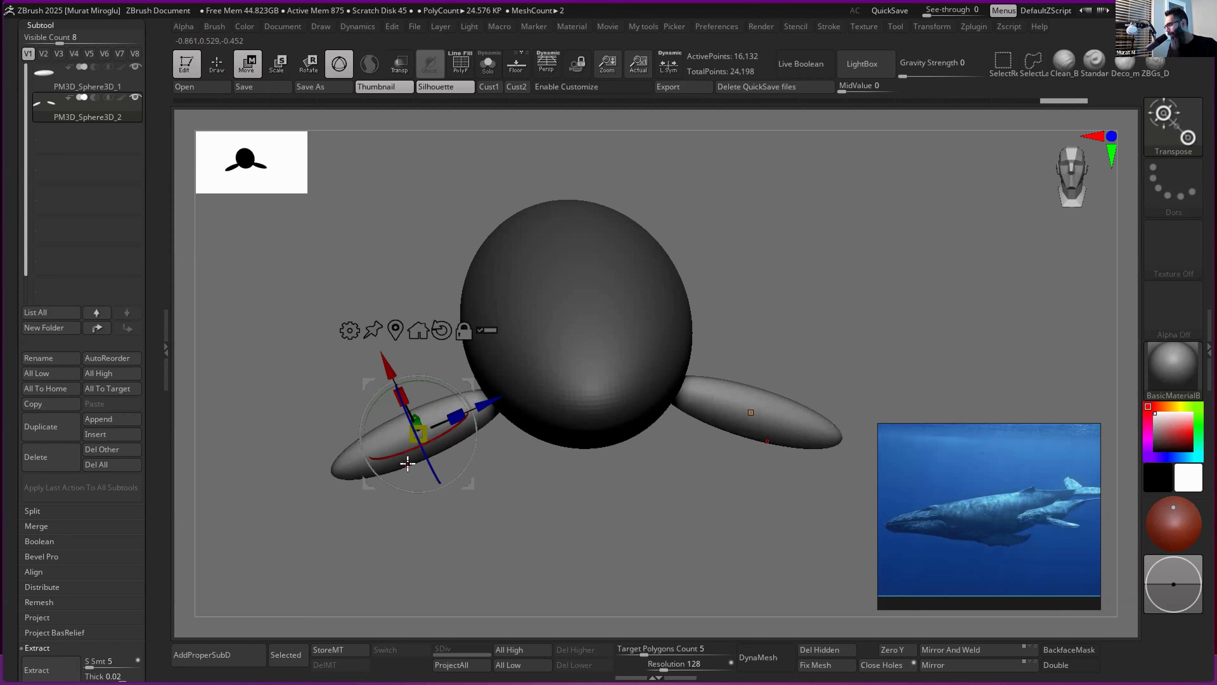
pyautogui.press('q')
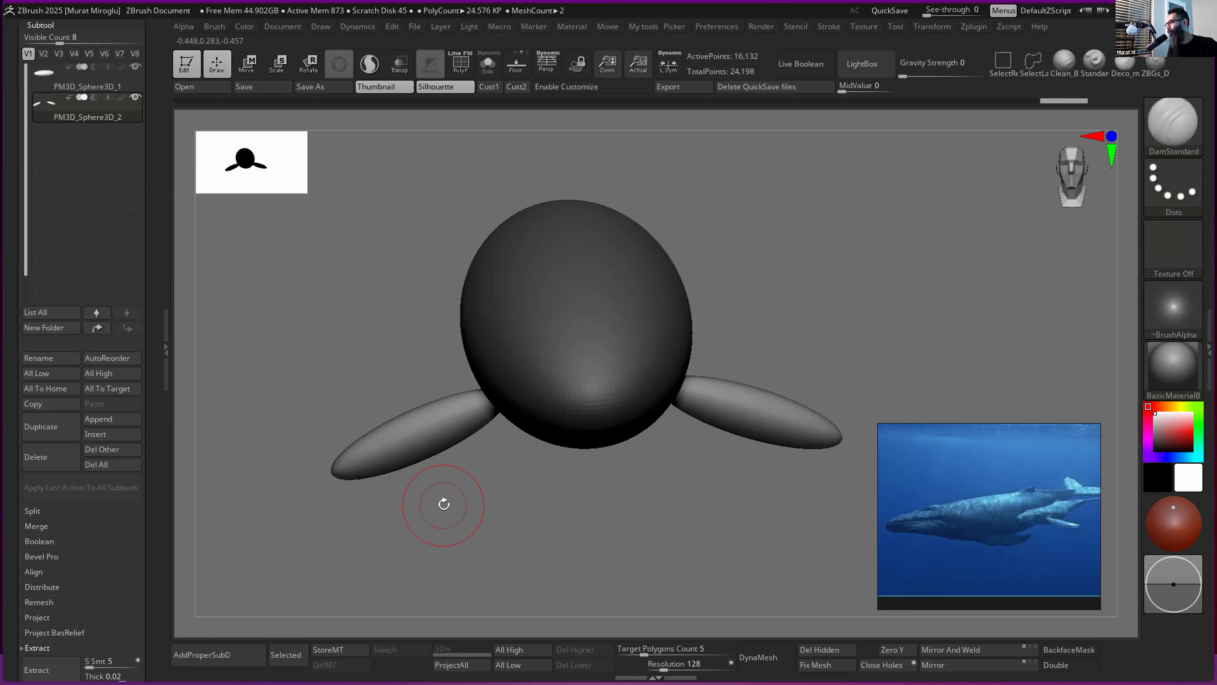
pyautogui.moveTo(590, 442); pyautogui.dragTo(755, 403)
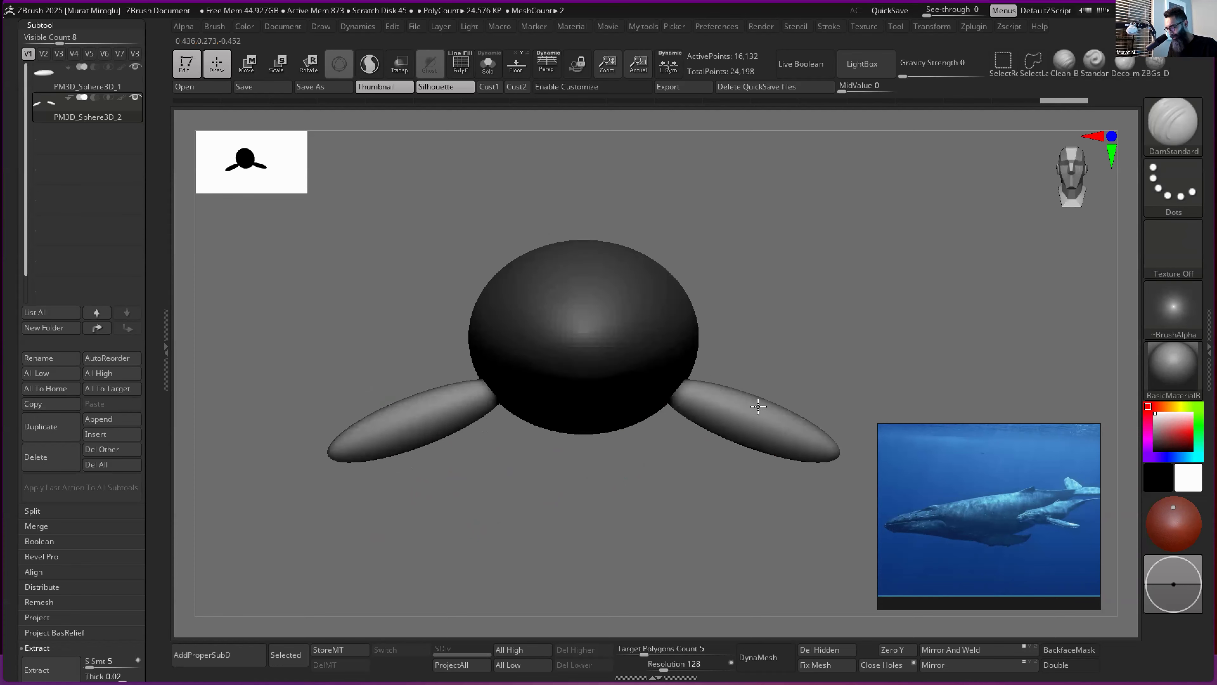
pyautogui.moveTo(544, 433); pyautogui.dragTo(530, 426)
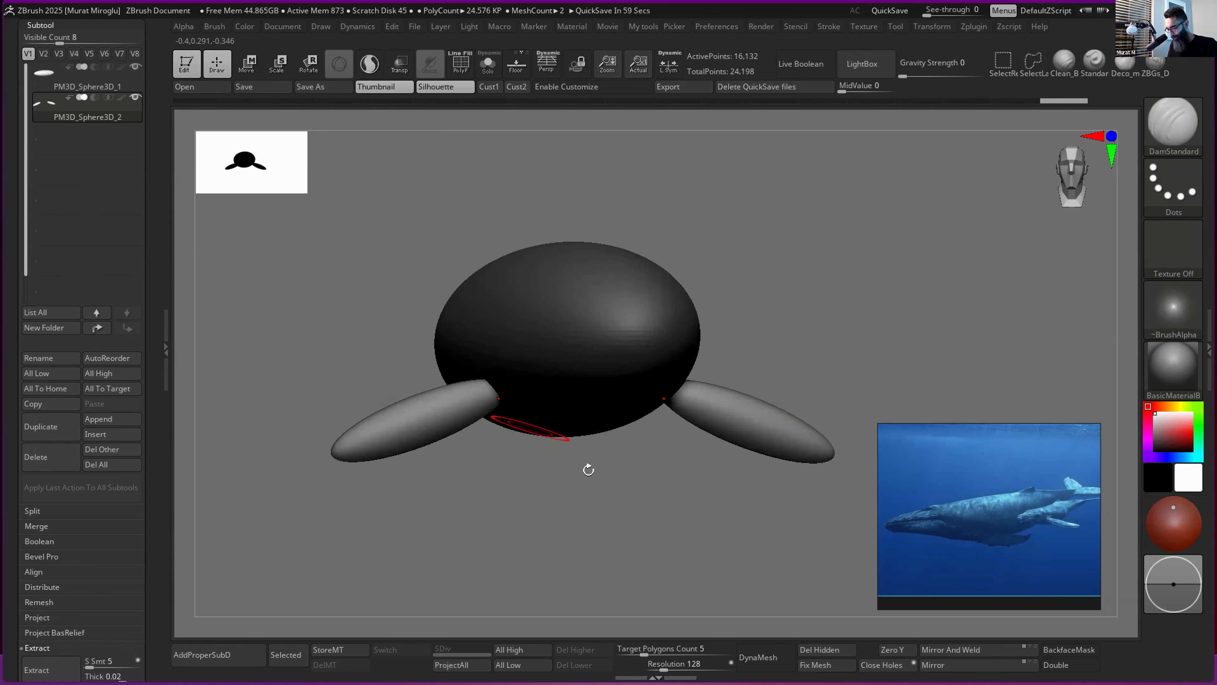
pyautogui.moveTo(614, 473); pyautogui.dragTo(613, 474)
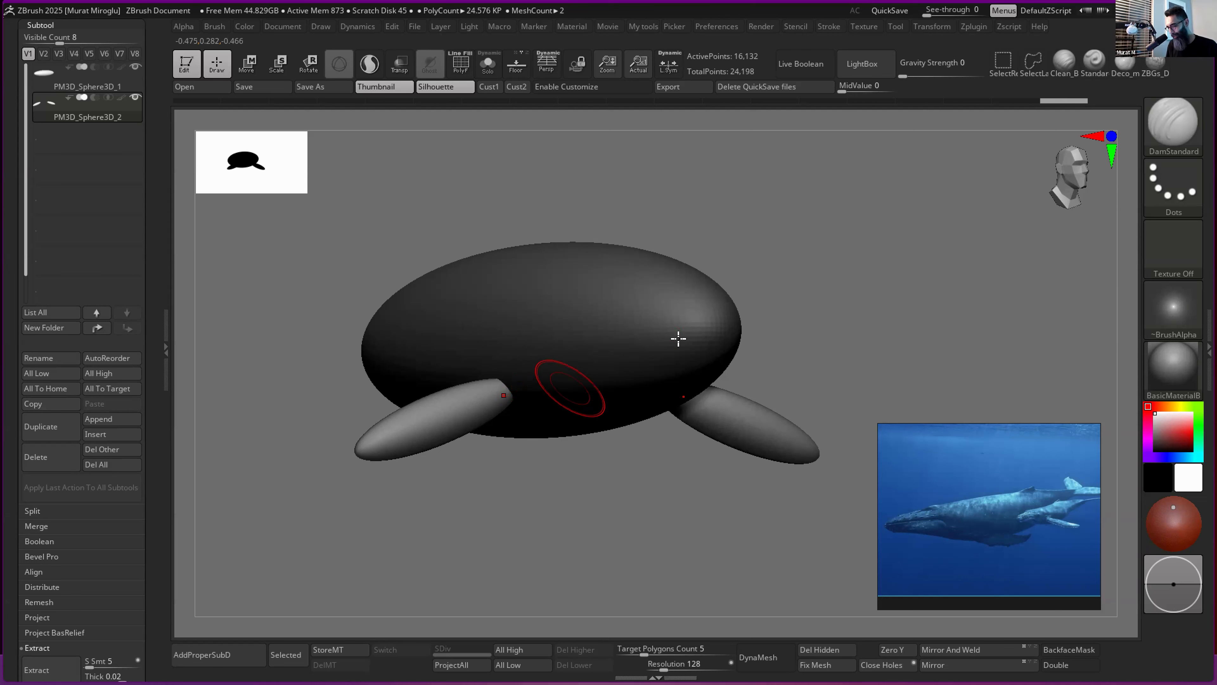
pyautogui.moveTo(695, 342)
pyautogui.mouseDown(button='right')
pyautogui.moveTo(708, 341)
pyautogui.moveTo(674, 354)
pyautogui.mouseUp(button='right')
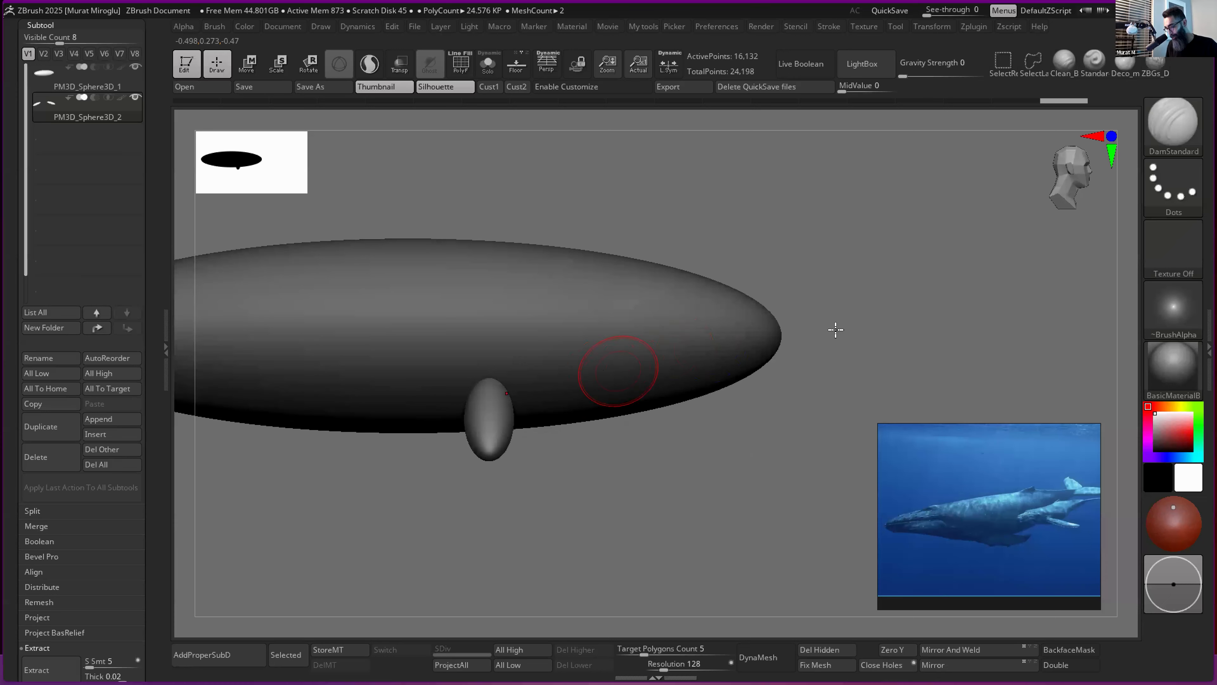
pyautogui.keyDown('alt'); pyautogui.moveTo(834, 329); pyautogui.dragTo(828, 307, button='right'); pyautogui.keyUp('alt')
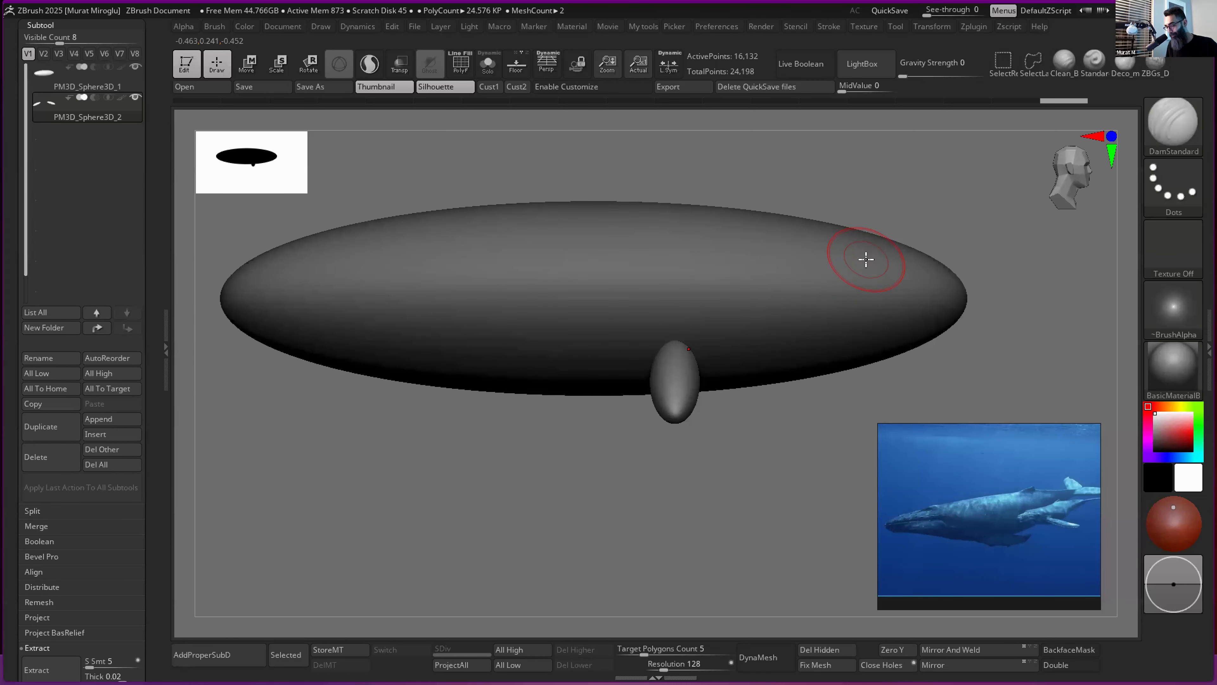
pyautogui.keyDown('alt'); pyautogui.moveTo(802, 376); pyautogui.dragTo(801, 365, button='right'); pyautogui.keyUp('alt')
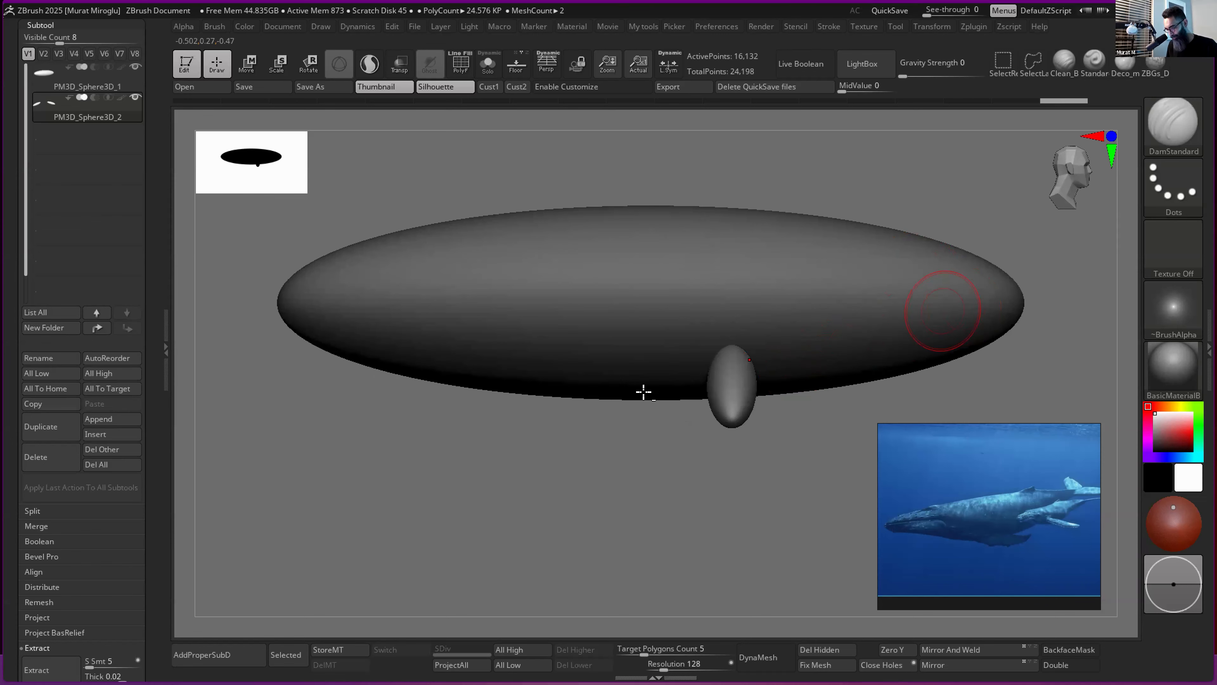
pyautogui.keyDown('alt'); pyautogui.moveTo(645, 394); pyautogui.dragTo(682, 414, button='right'); pyautogui.keyUp('alt')
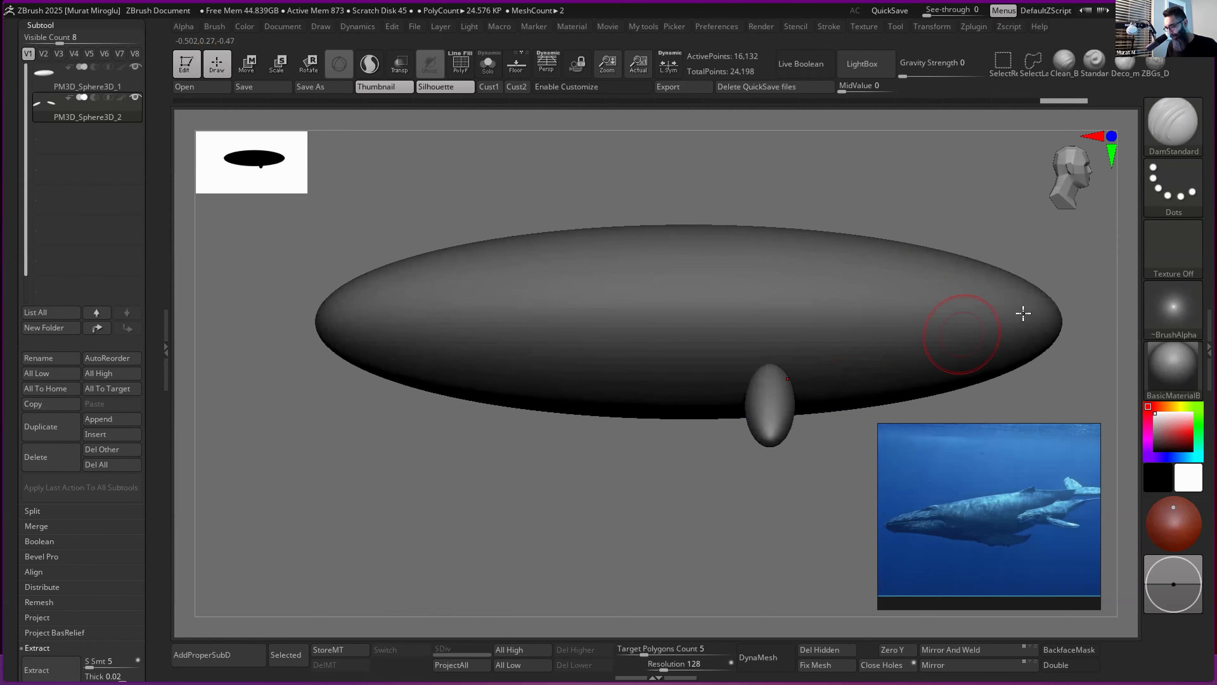
# - Duplicate the fin pair in a top view and move the copy back along the body to the tail end
pyautogui.moveTo(798, 392); pyautogui.dragTo(451, 336, button='right')
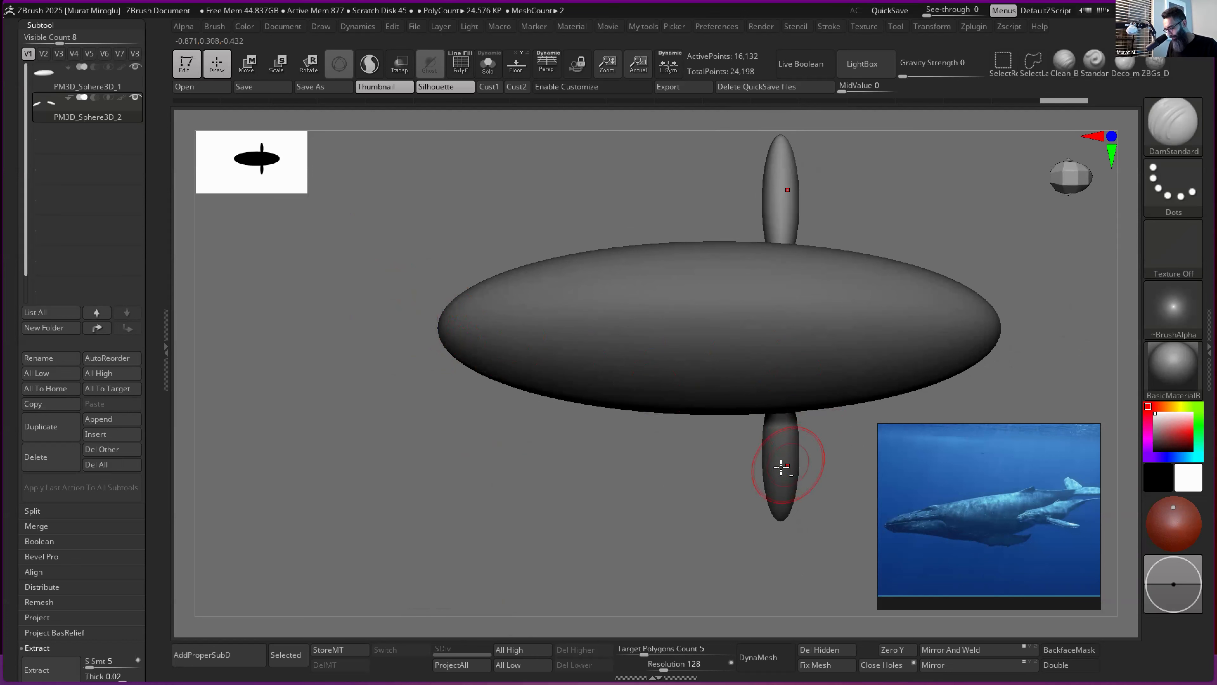
pyautogui.hotkey('ctrl', 'shift', 'd')
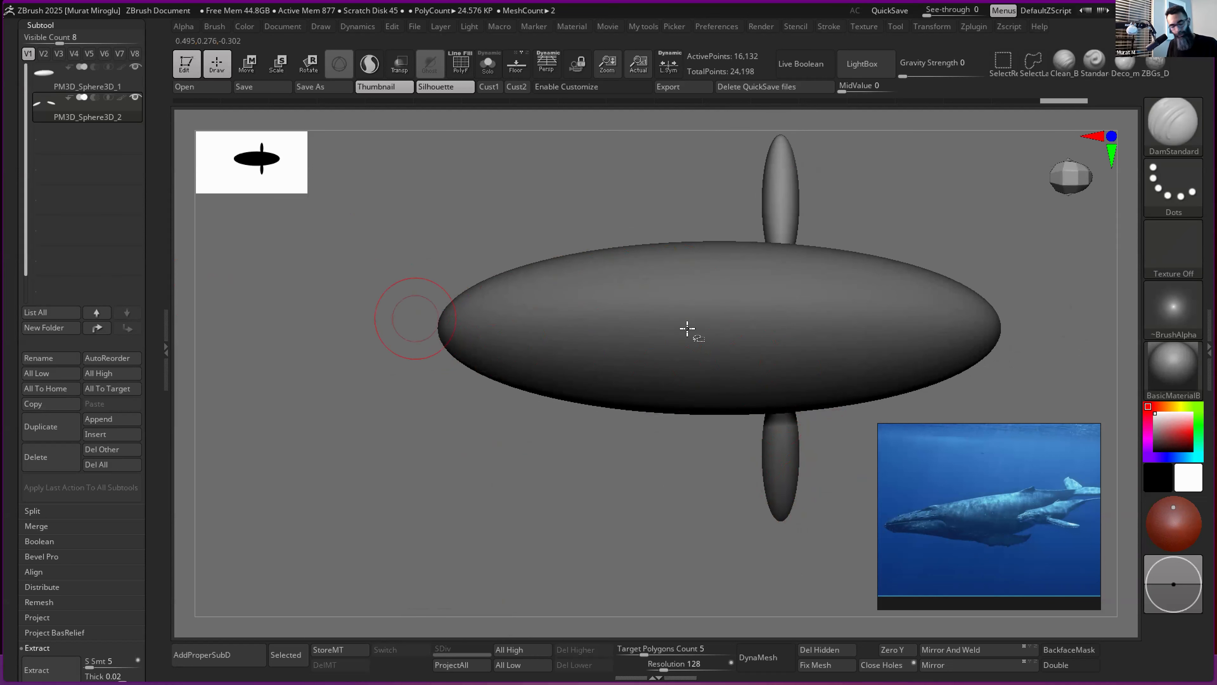
pyautogui.press('w')
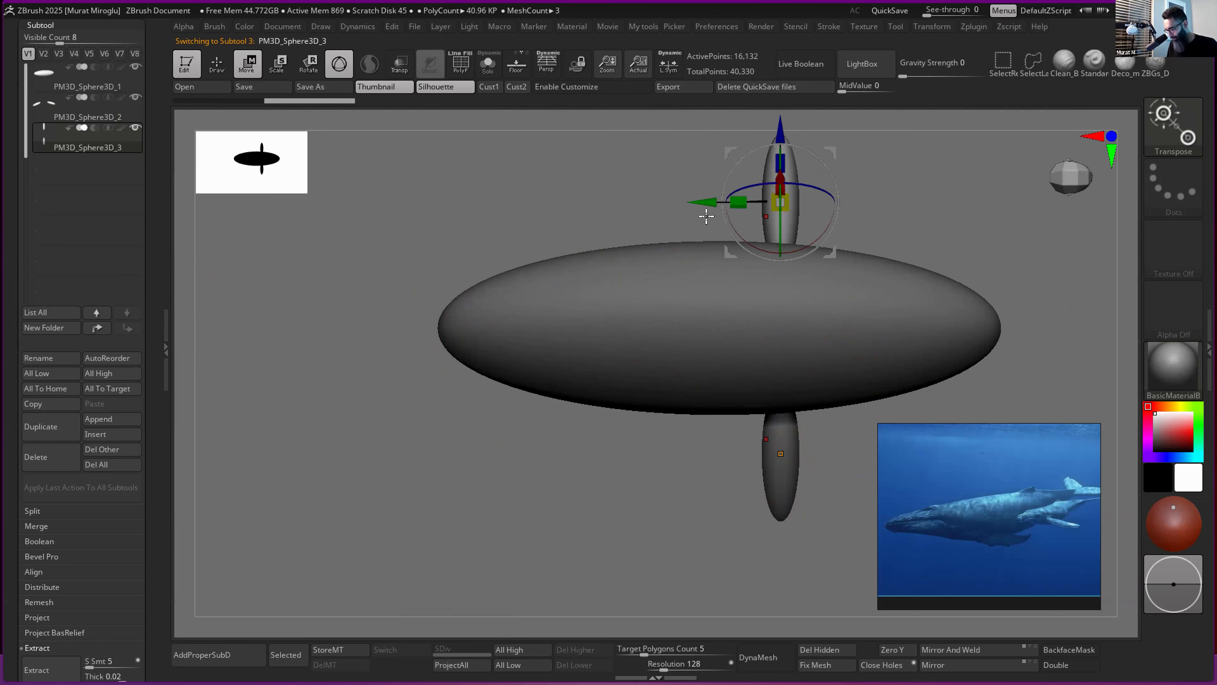
pyautogui.moveTo(671, 203); pyautogui.dragTo(368, 483)
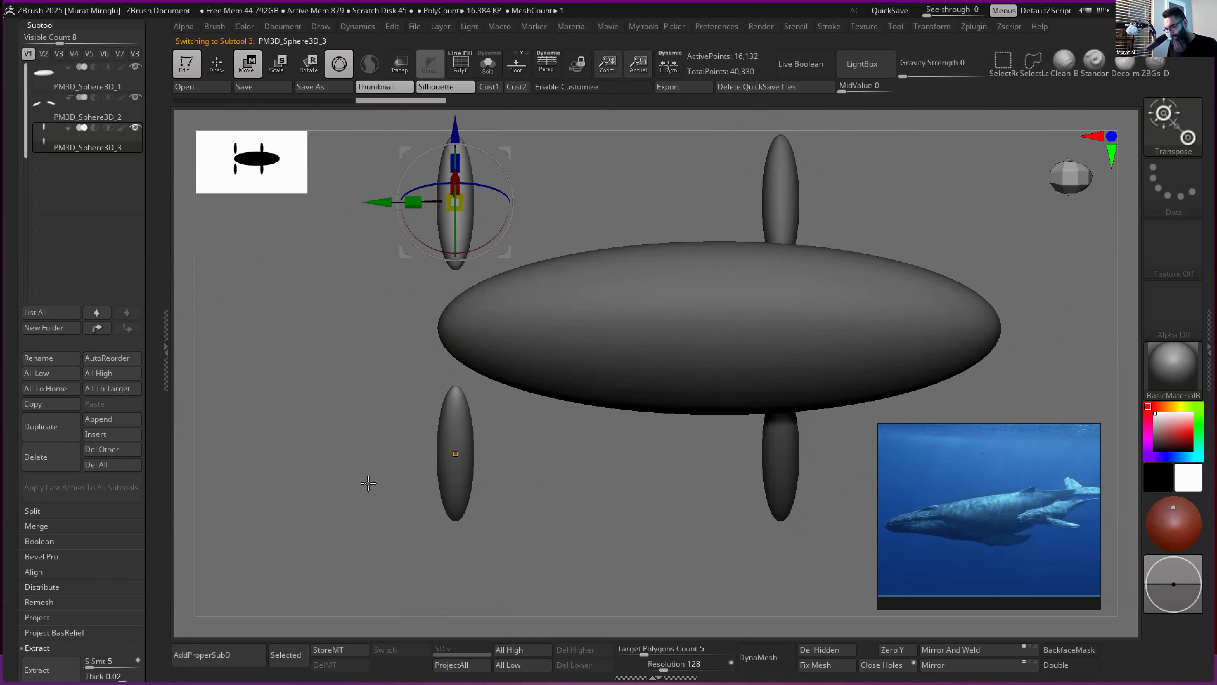
# - Switch the transform gizmo back and forth between the two copied tail pieces, leaving it on the one nearer the viewer
pyautogui.moveTo(603, 236); pyautogui.dragTo(644, 207)
pyautogui.moveTo(576, 294); pyautogui.dragTo(501, 322)
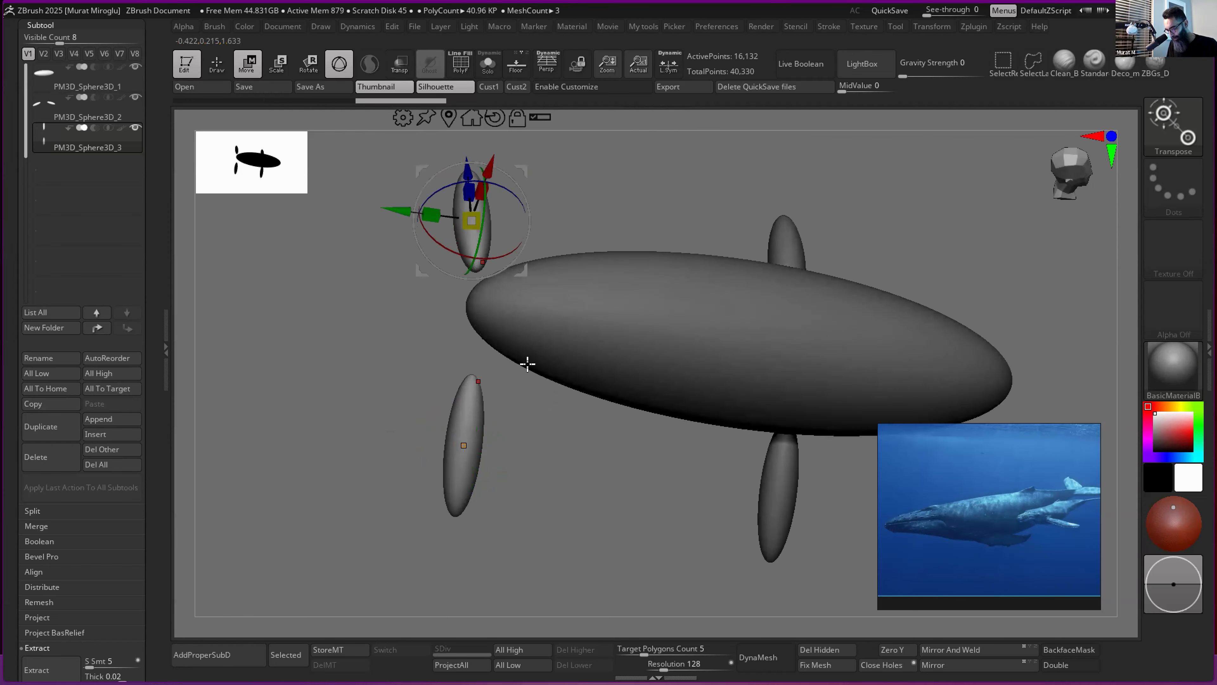
pyautogui.click(467, 445)
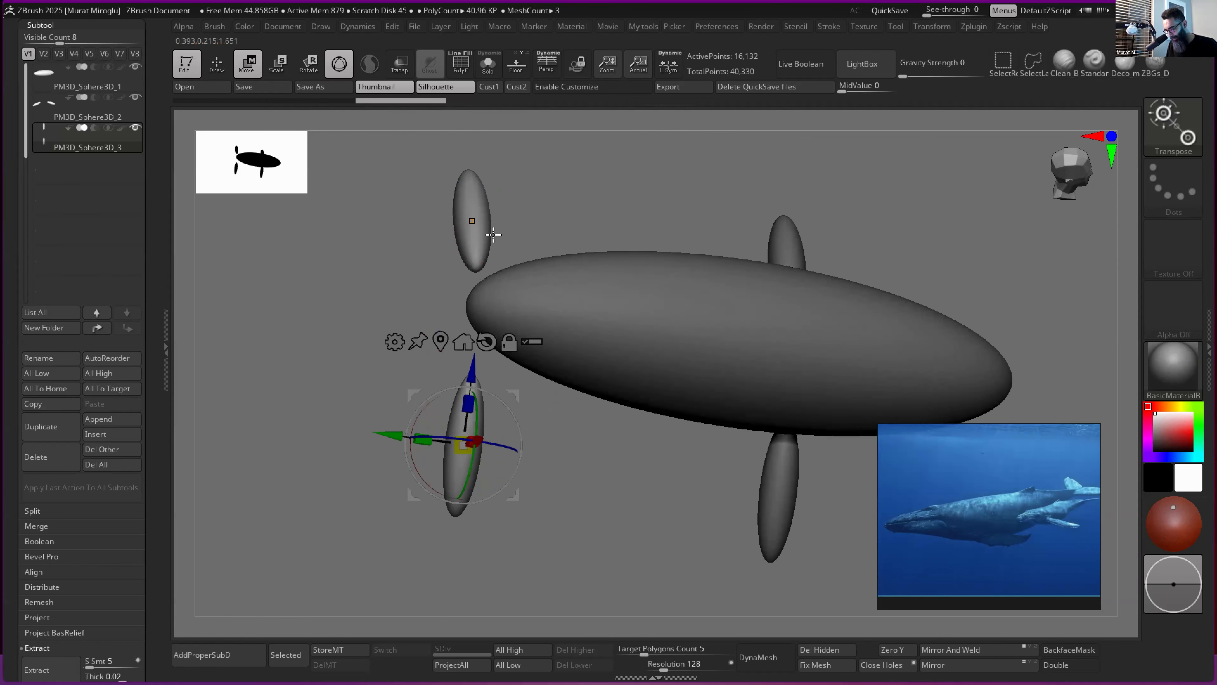
pyautogui.click(473, 221)
pyautogui.click(464, 448)
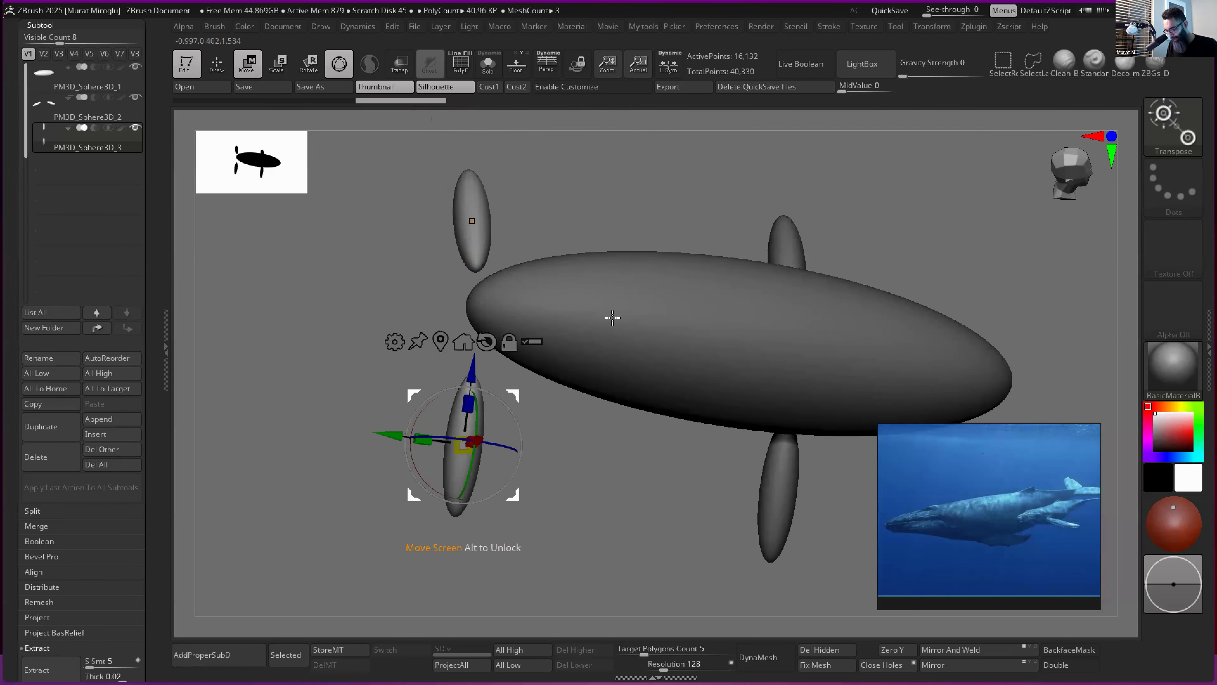
pyautogui.click(474, 219)
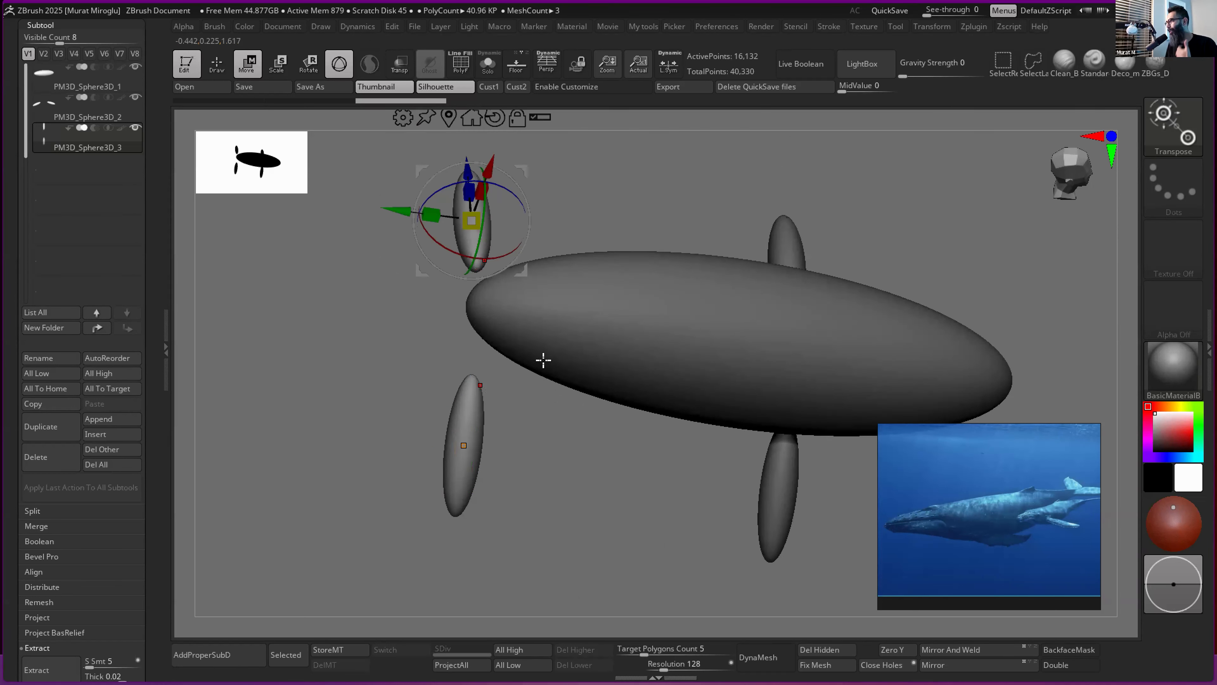
pyautogui.click(463, 445)
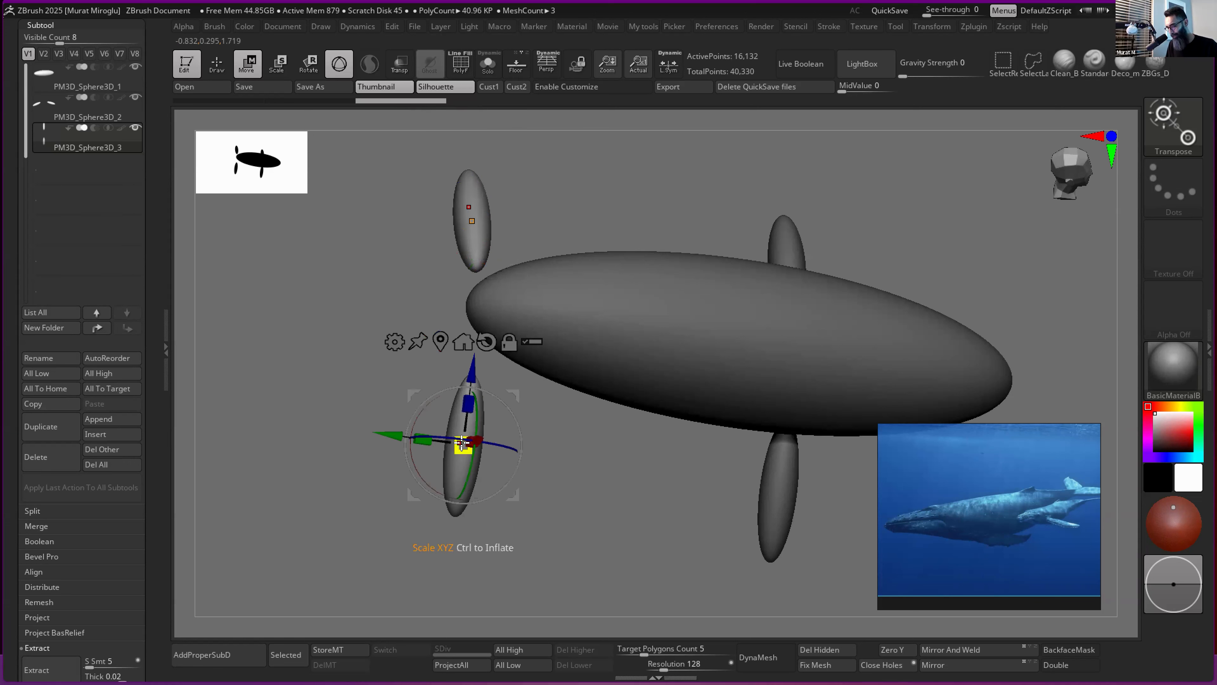
pyautogui.moveTo(556, 353); pyautogui.dragTo(538, 348, button='right')
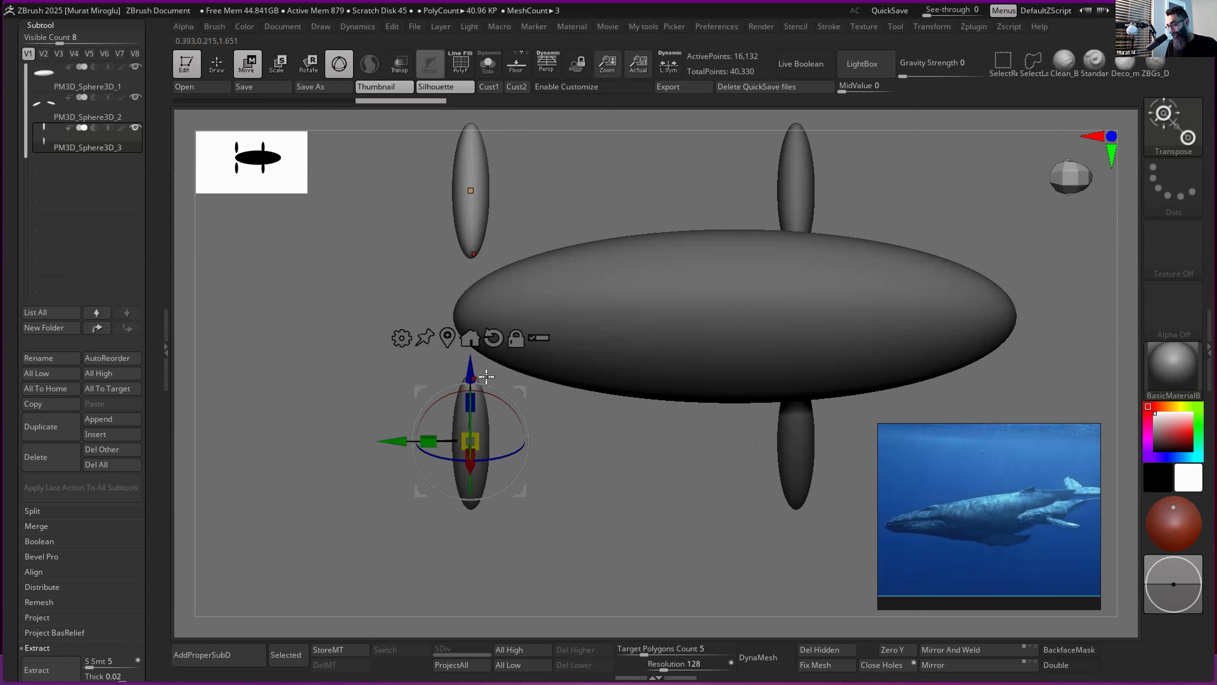
# - Move the copied tail pieces symmetrically inward toward the body's centreline in a top view
pyautogui.moveTo(581, 261); pyautogui.dragTo(630, 258, button='right')
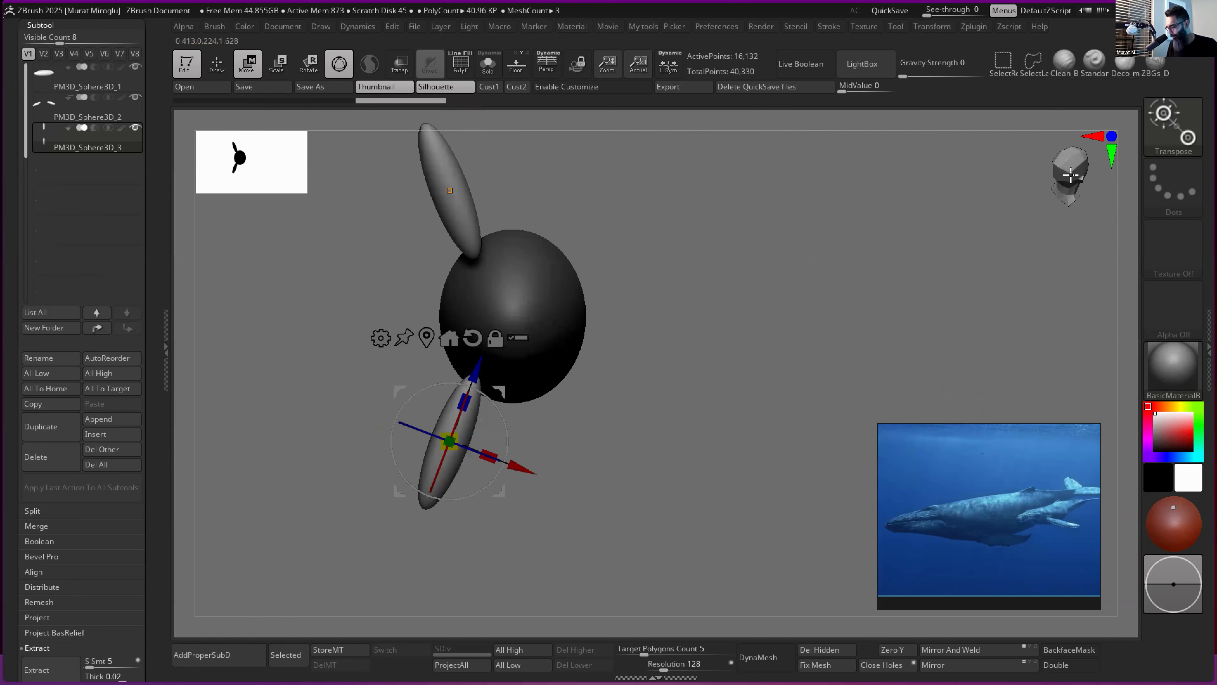
pyautogui.click(1064, 170)
pyautogui.click(1057, 155)
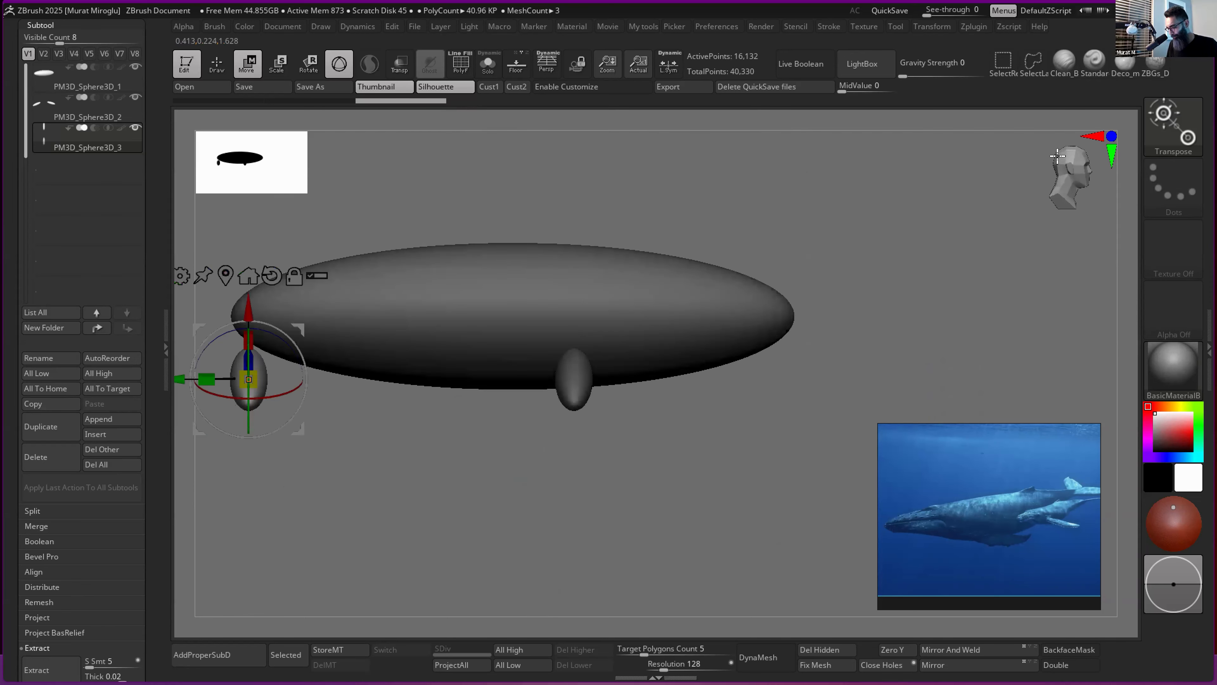
pyautogui.click(1059, 168)
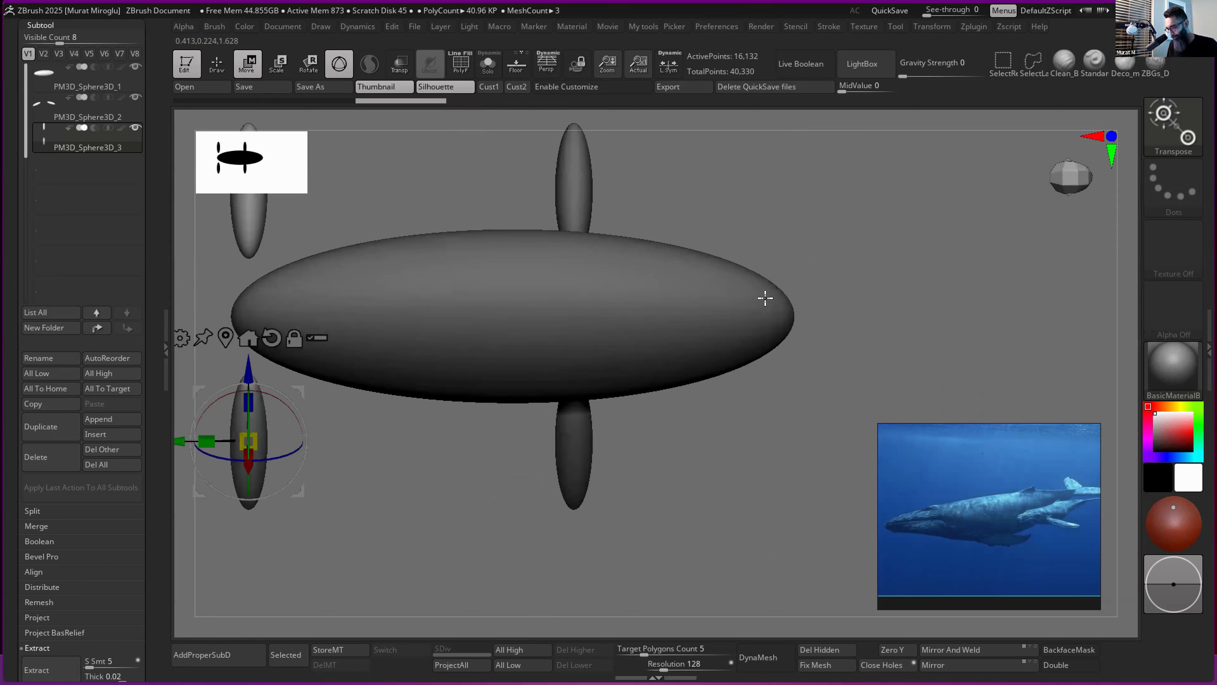
pyautogui.keyDown('alt'); pyautogui.moveTo(294, 338); pyautogui.dragTo(542, 383, button='right'); pyautogui.keyUp('alt')
pyautogui.moveTo(515, 337); pyautogui.dragTo(515, 291)
pyautogui.moveTo(733, 253); pyautogui.dragTo(600, 330, button='right')
pyautogui.moveTo(597, 330); pyautogui.dragTo(599, 331)
pyautogui.moveTo(741, 223); pyautogui.dragTo(757, 232, button='right')
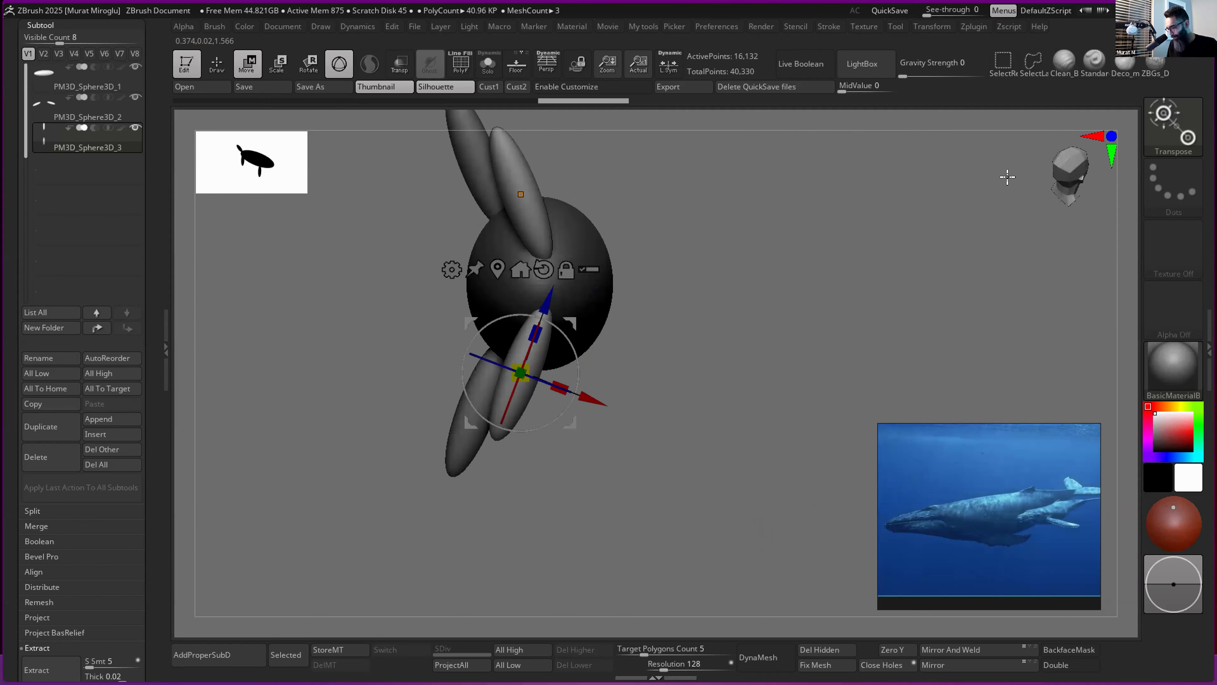
# - Level the mirrored tail flukes from behind and slide them inward until their inner ends meet the tail tip of the body
pyautogui.click(1079, 163)
pyautogui.click(1088, 158)
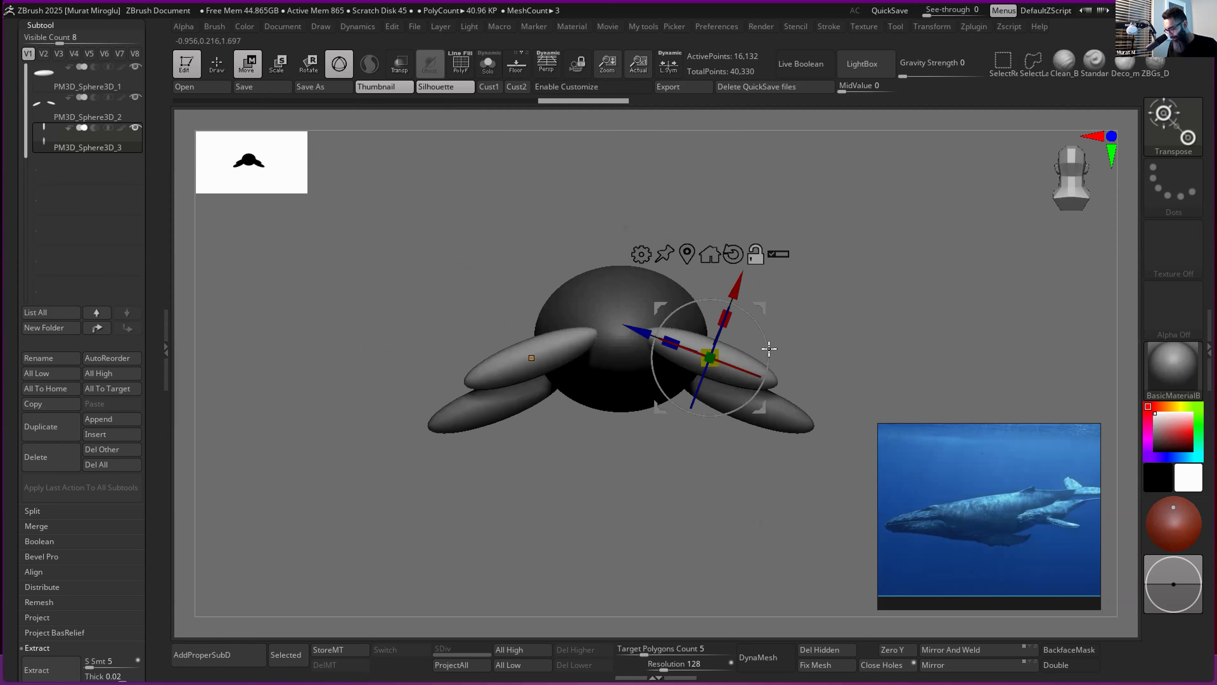
pyautogui.moveTo(766, 323); pyautogui.dragTo(791, 332)
pyautogui.moveTo(631, 346); pyautogui.dragTo(683, 351)
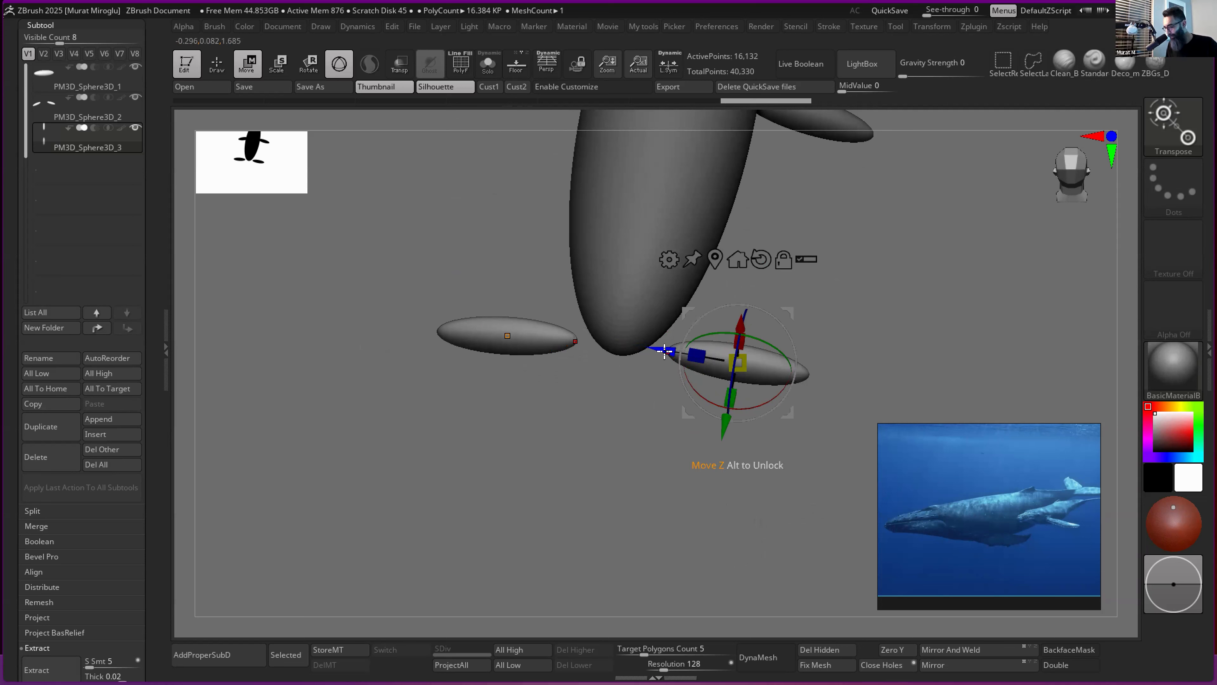
pyautogui.moveTo(666, 351); pyautogui.dragTo(579, 435)
pyautogui.moveTo(826, 258); pyautogui.dragTo(736, 316)
pyautogui.moveTo(593, 339); pyautogui.dragTo(558, 357)
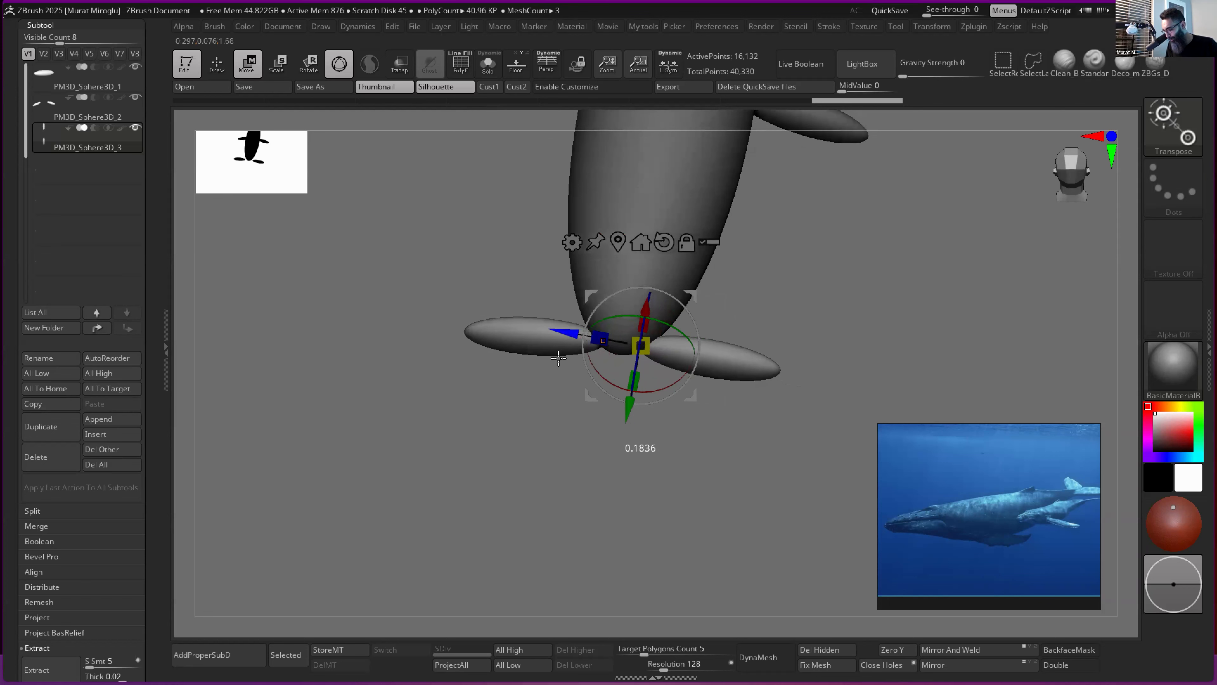
# - Sweep both tail flukes backward into a V shape behind the body, and compare the whale's side profile with the reference photo
pyautogui.moveTo(648, 383); pyautogui.dragTo(643, 400)
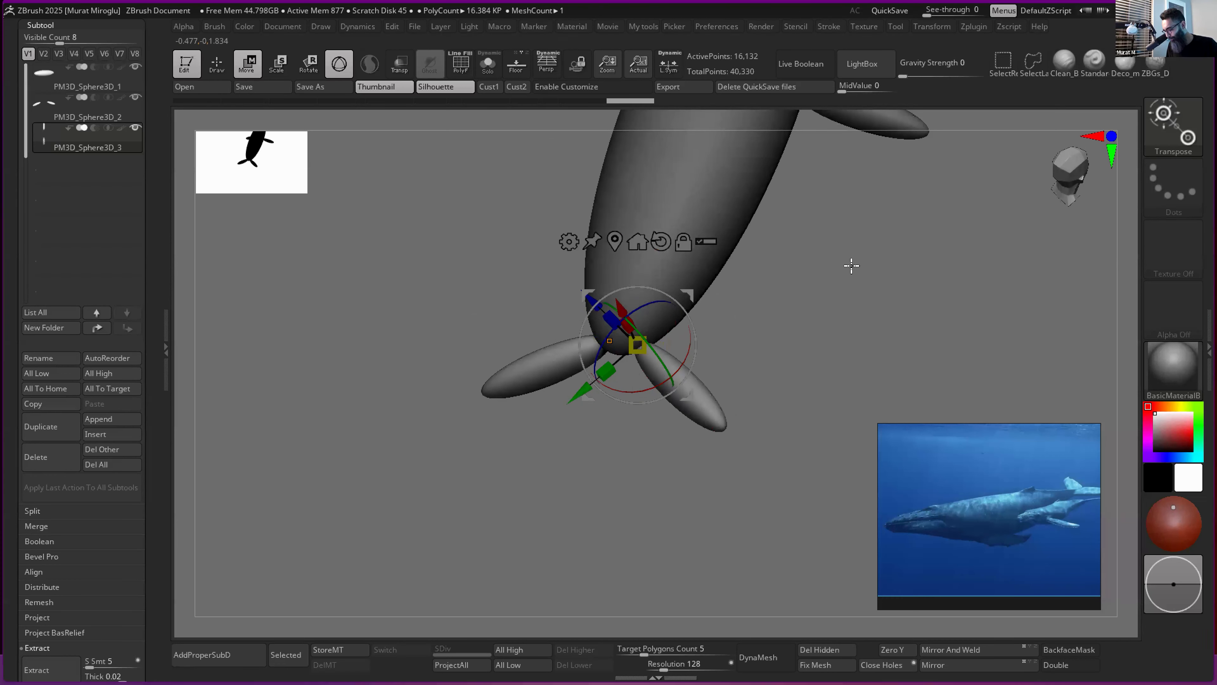
pyautogui.moveTo(852, 265); pyautogui.dragTo(836, 264)
pyautogui.moveTo(824, 334); pyautogui.dragTo(719, 482)
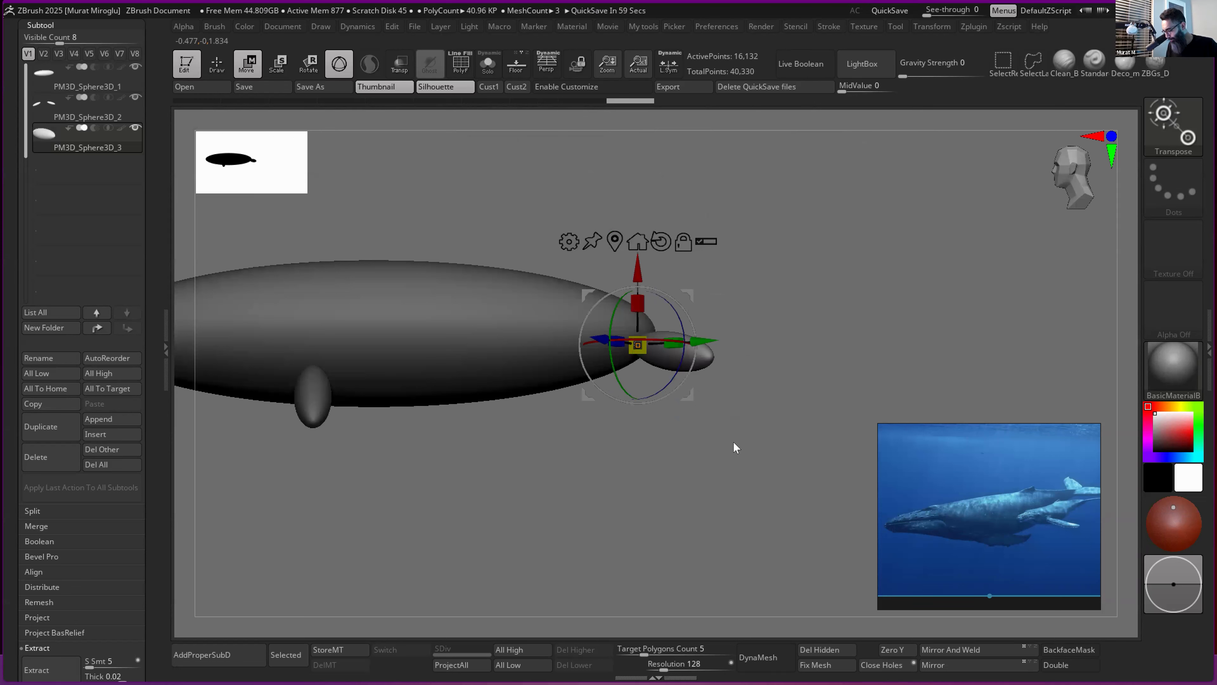
pyautogui.moveTo(664, 548); pyautogui.dragTo(968, 533)
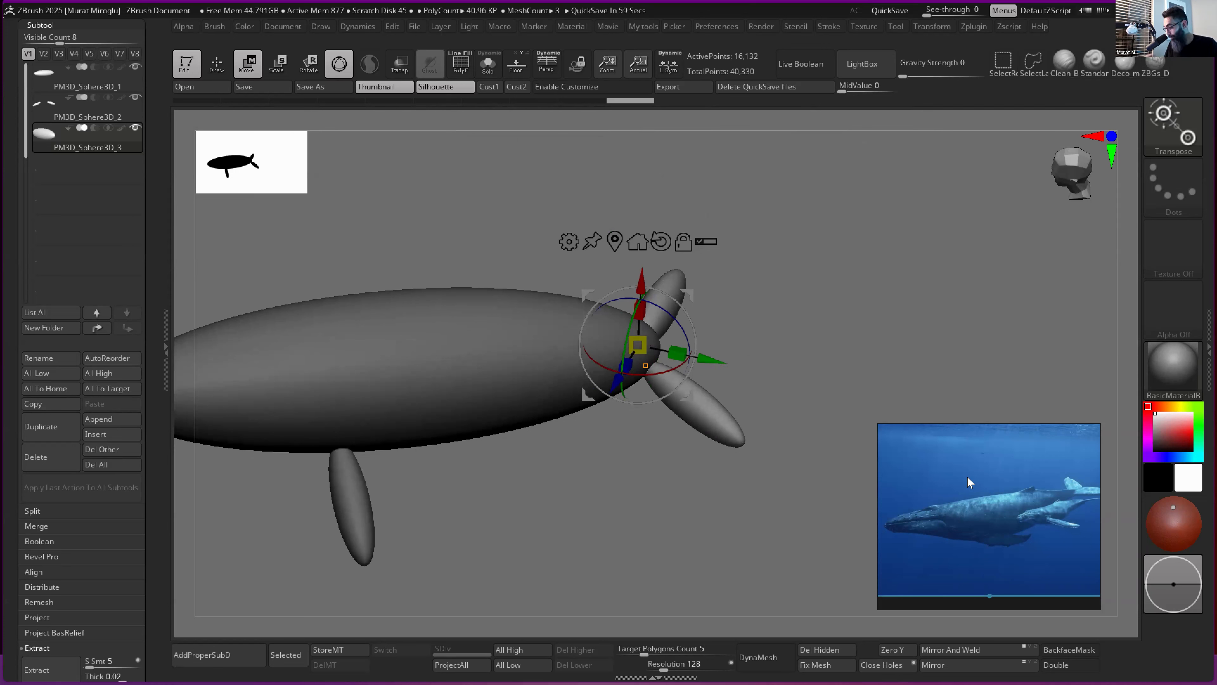
pyautogui.moveTo(600, 499); pyautogui.dragTo(644, 448)
pyautogui.moveTo(729, 462); pyautogui.dragTo(571, 617)
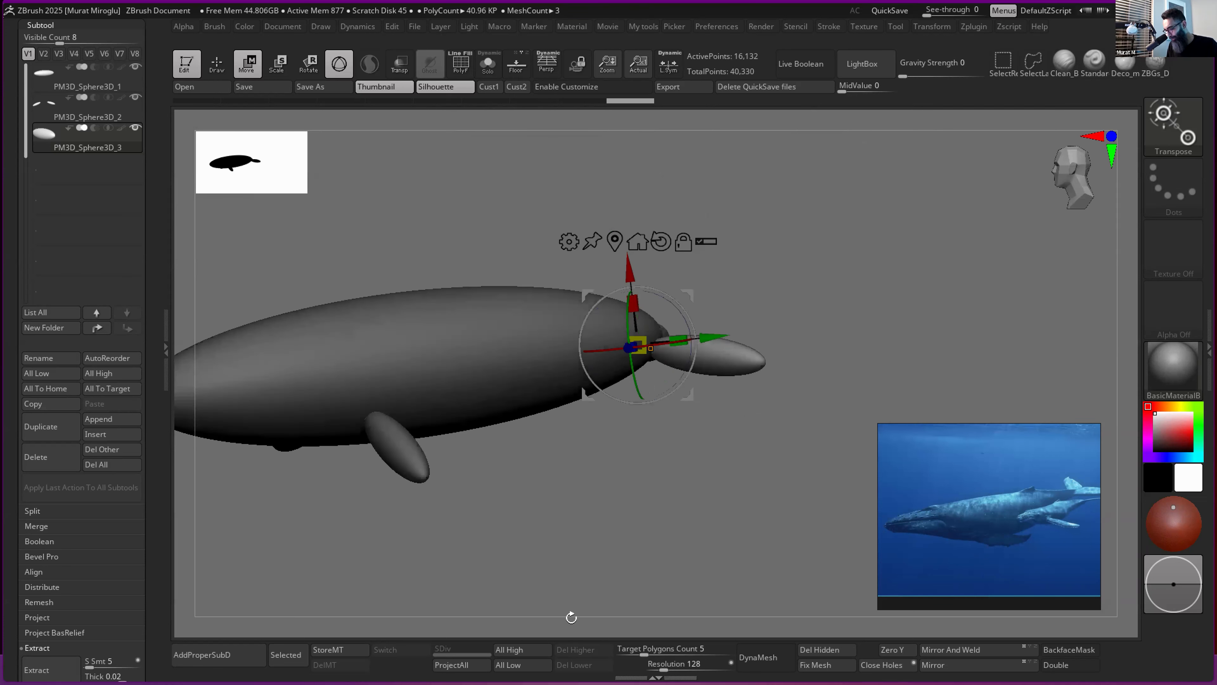
pyautogui.keyDown('alt'); pyautogui.moveTo(629, 493); pyautogui.dragTo(776, 455); pyautogui.keyUp('alt')
pyautogui.moveTo(668, 477); pyautogui.dragTo(647, 494)
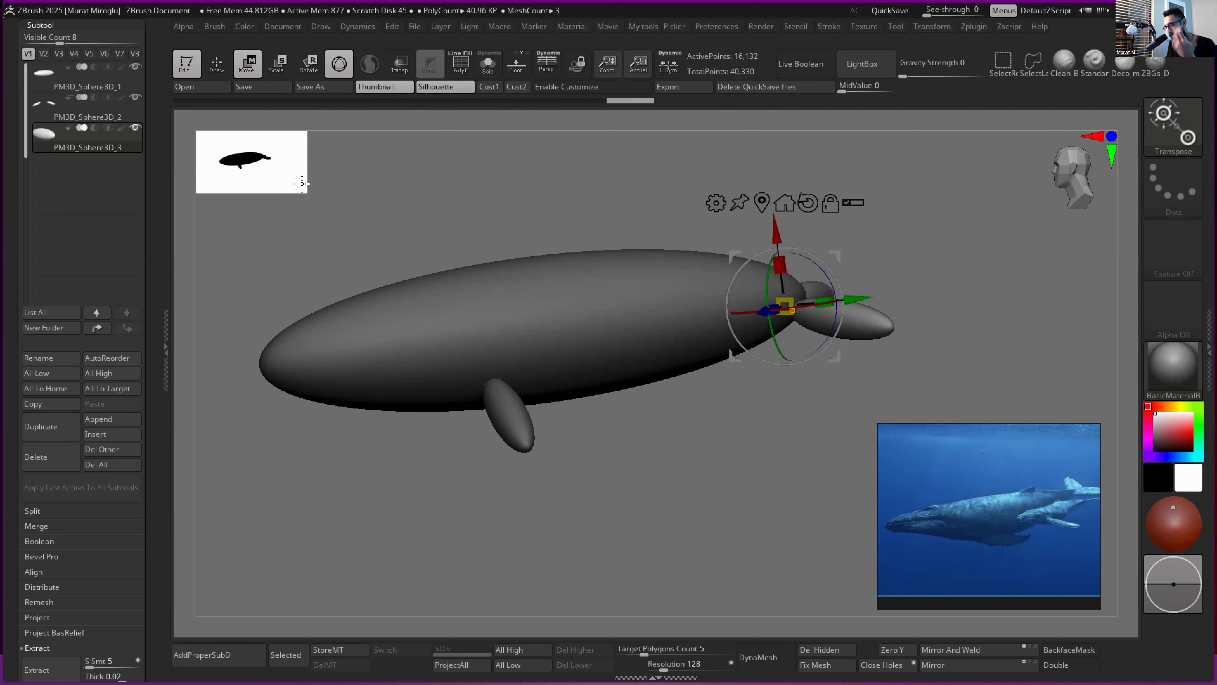
# - Return to draw mode, enlarge the silhouette thumbnail to size 512 and shrink it back to about 115
pyautogui.press('q')
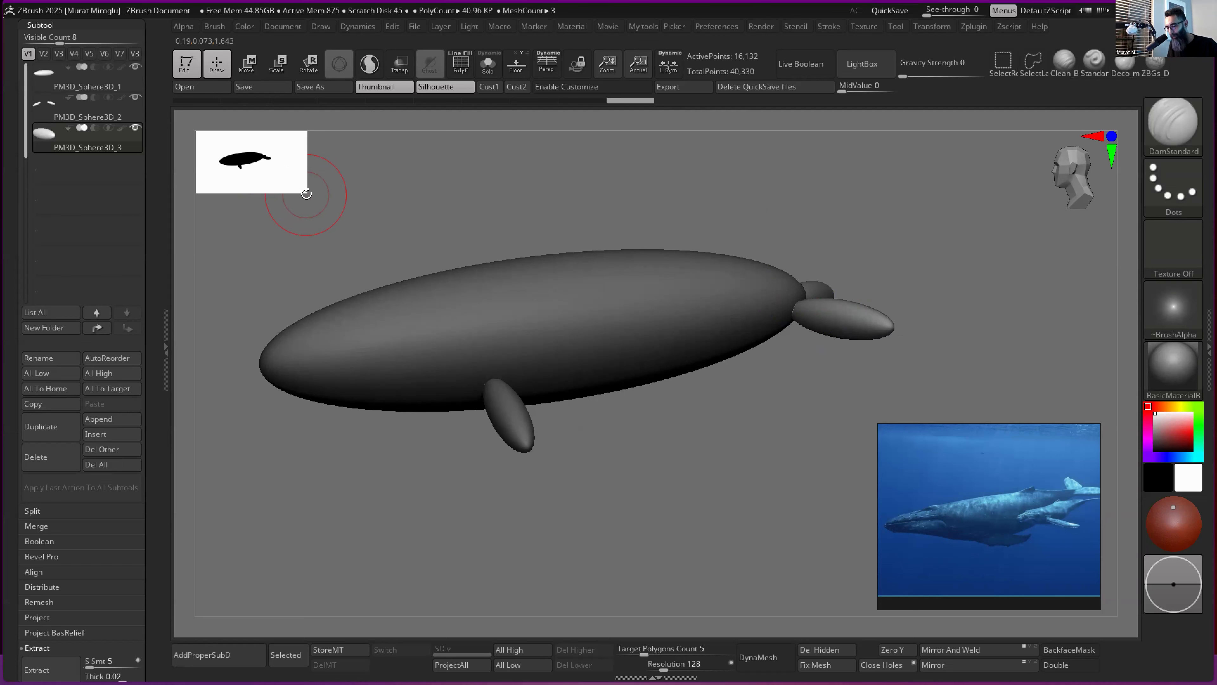
pyautogui.click(300, 191)
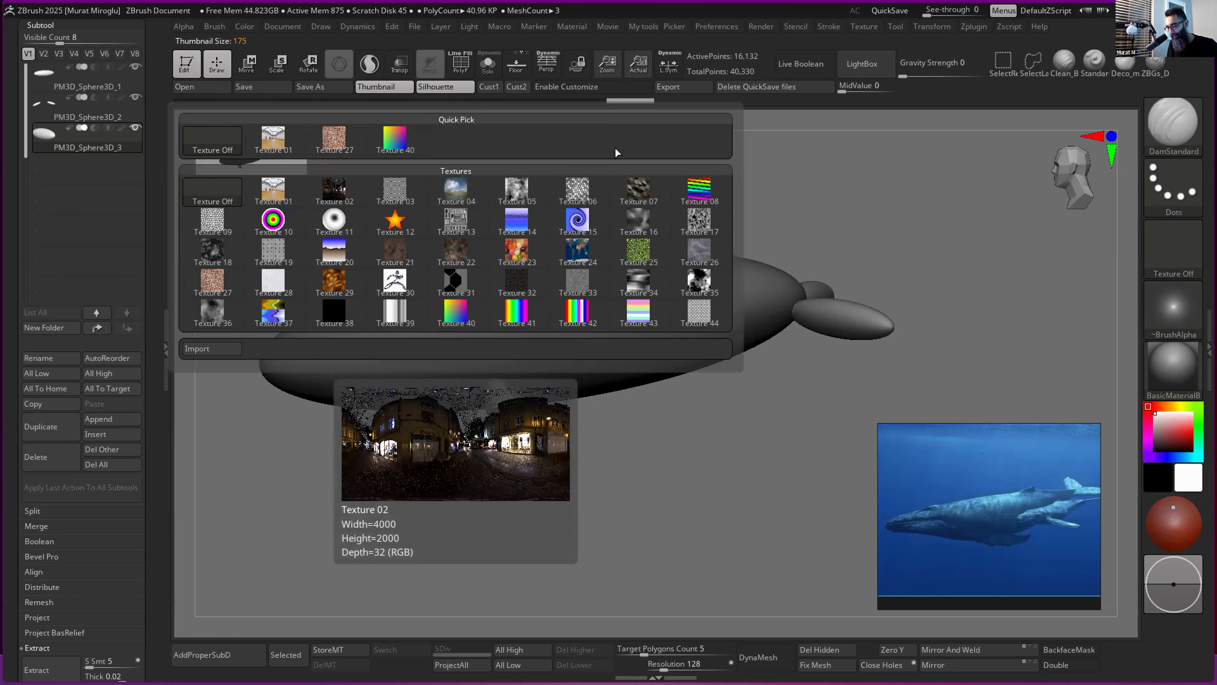
pyautogui.moveTo(304, 190); pyautogui.dragTo(559, 446)
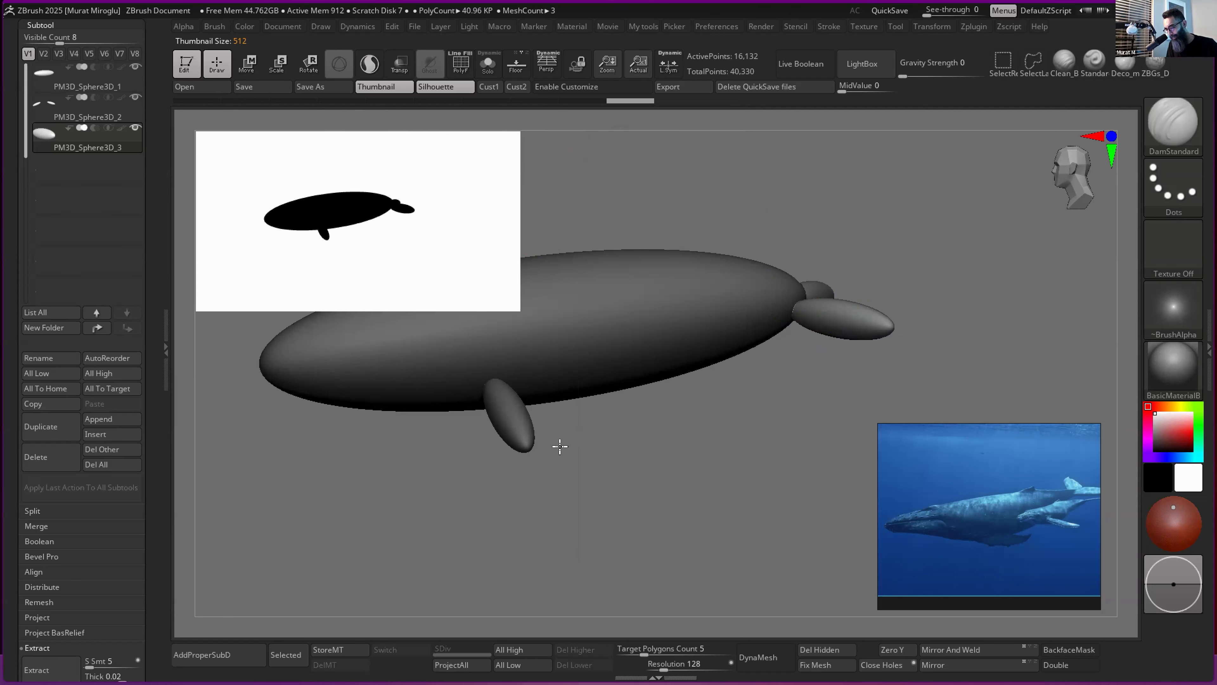
pyautogui.moveTo(559, 444); pyautogui.dragTo(267, 171)
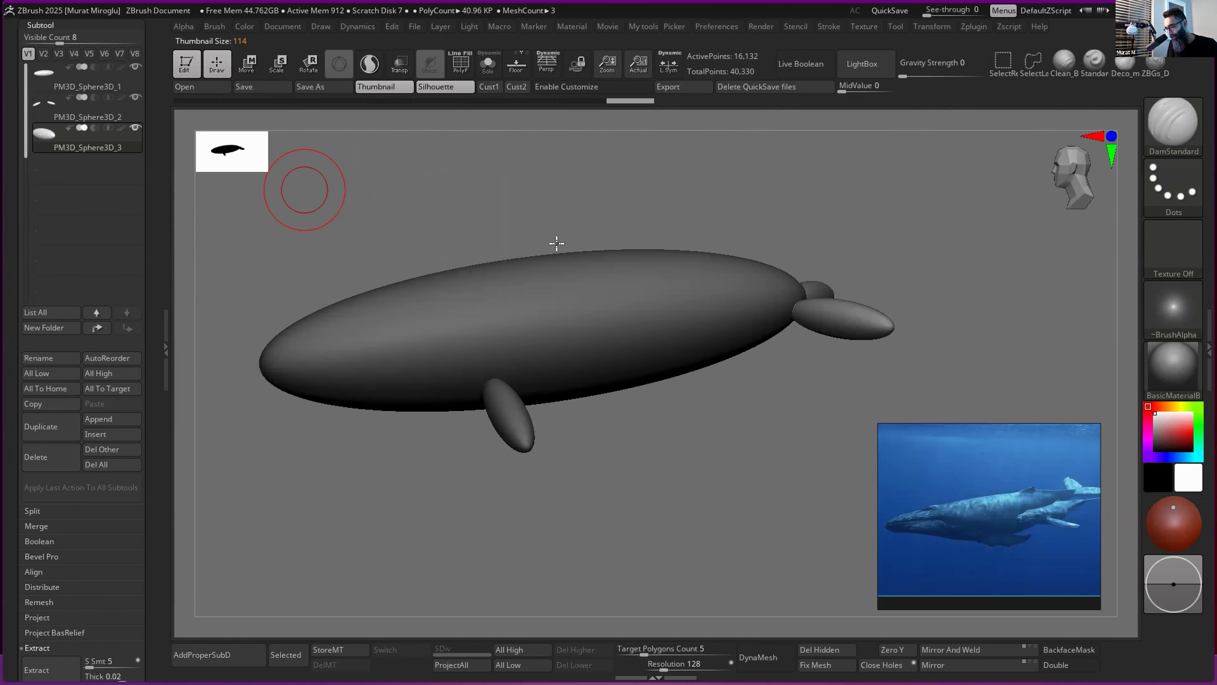
# - Switch the viewport to Flat render mode and view the unshaded whale from the side
pyautogui.click(765, 29)
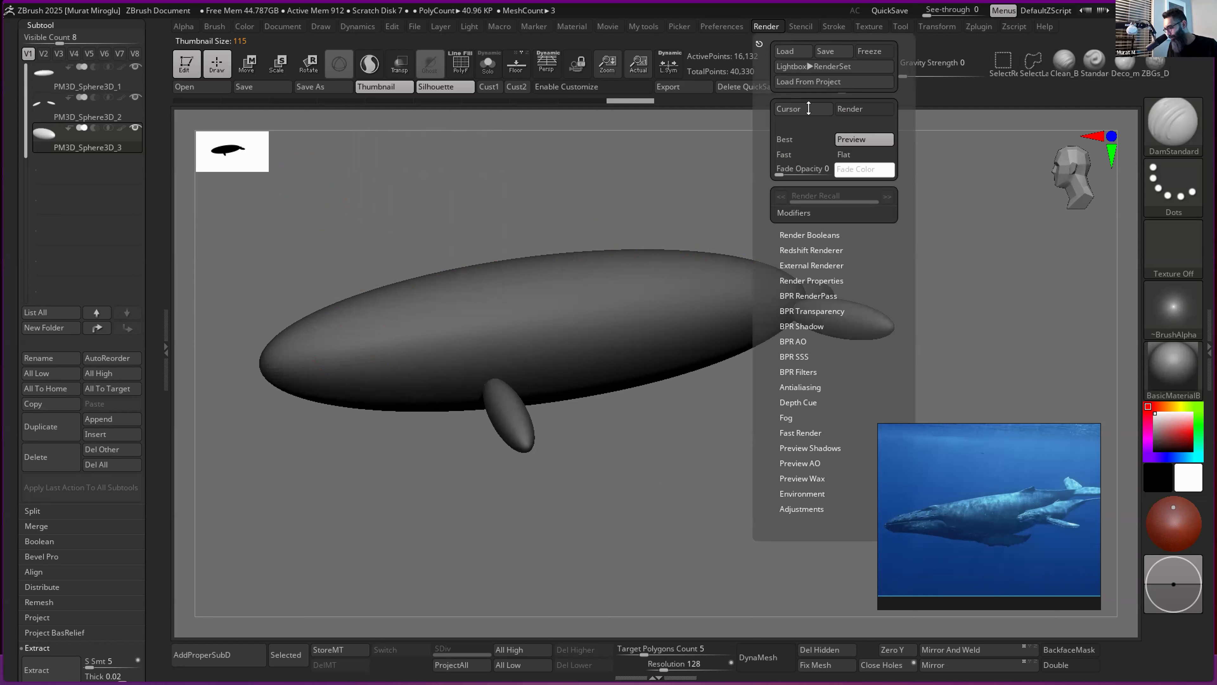
pyautogui.click(872, 157)
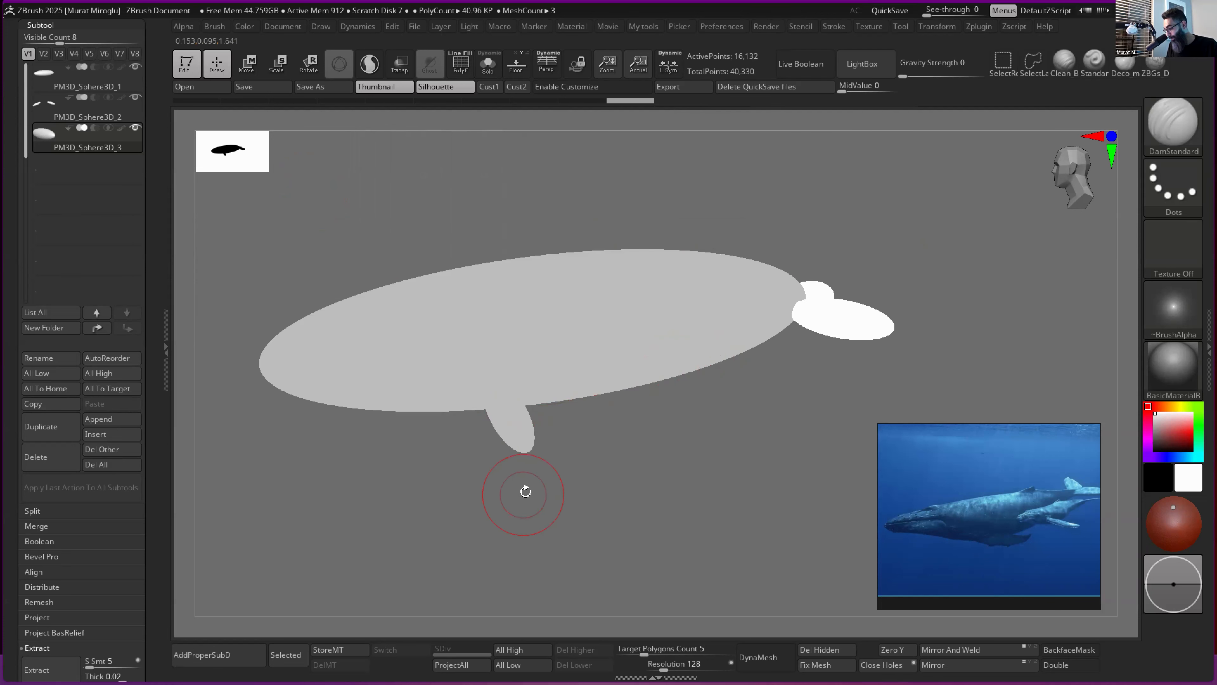
pyautogui.moveTo(660, 347); pyautogui.dragTo(776, 442)
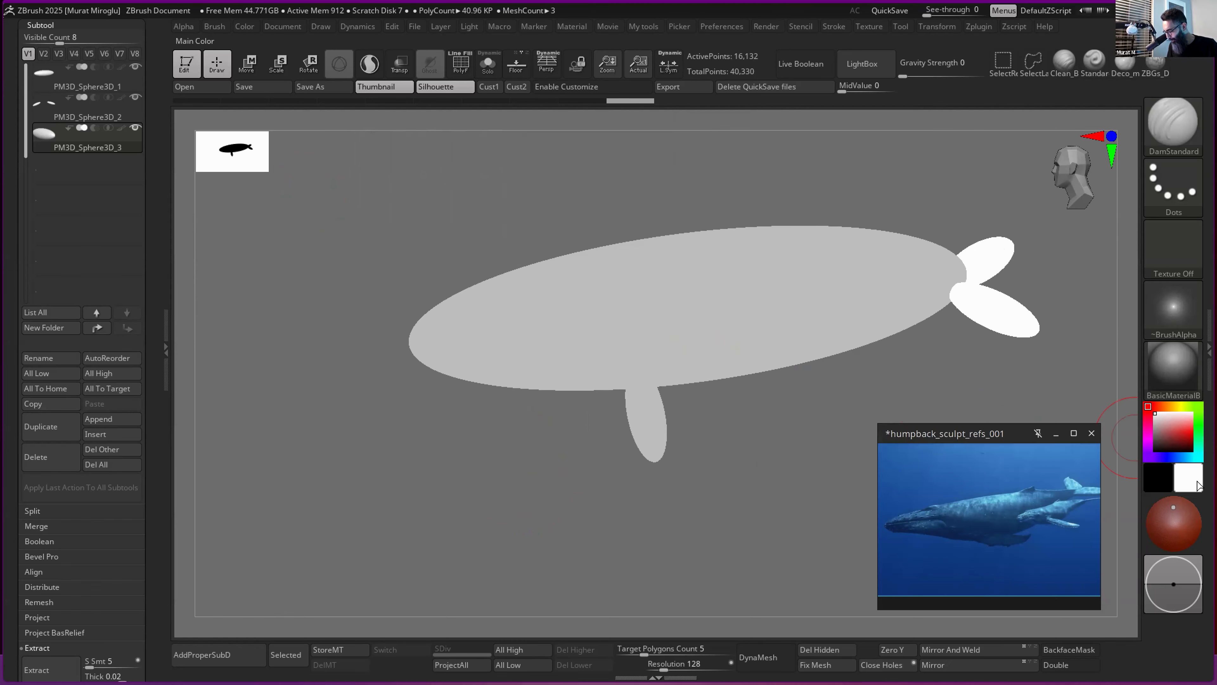
# - Change the main colour to black and check the whale's flat silhouette from slightly different angles
pyautogui.moveTo(1191, 482)
pyautogui.mouseDown()
pyautogui.moveTo(1138, 501)
pyautogui.moveTo(1166, 573)
pyautogui.mouseUp()
pyautogui.moveTo(882, 352); pyautogui.dragTo(891, 358)
pyautogui.moveTo(794, 342); pyautogui.dragTo(662, 321)
pyautogui.moveTo(235, 160); pyautogui.dragTo(231, 160)
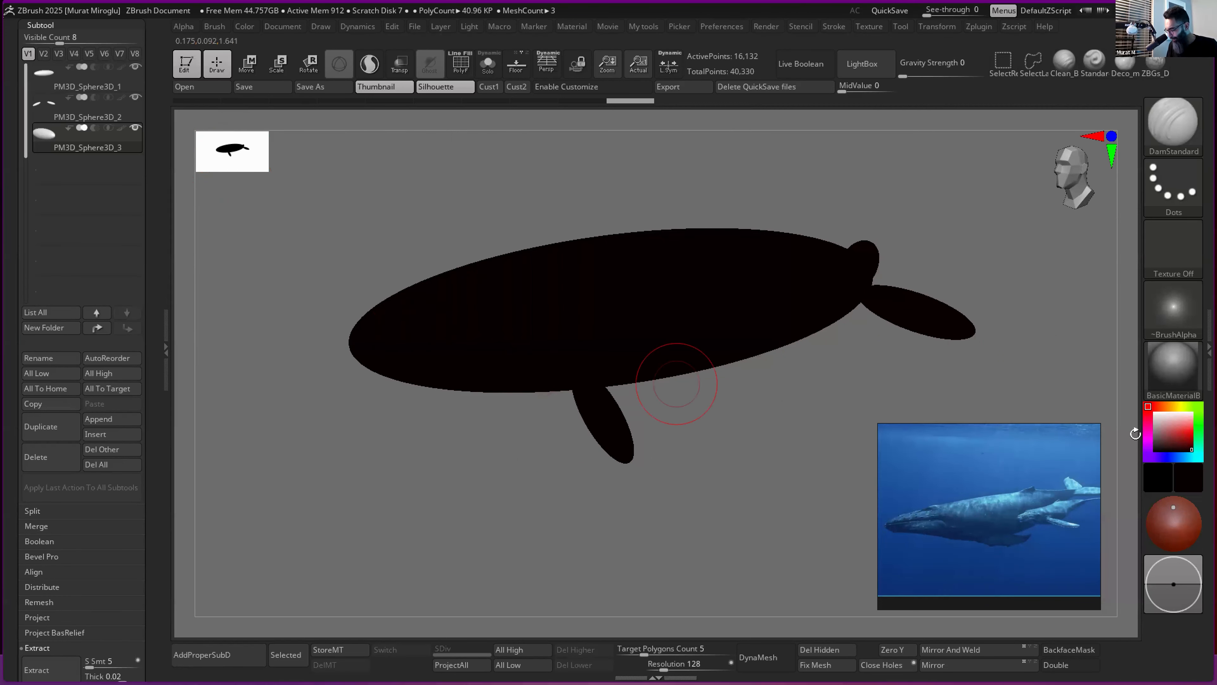
pyautogui.moveTo(1194, 482)
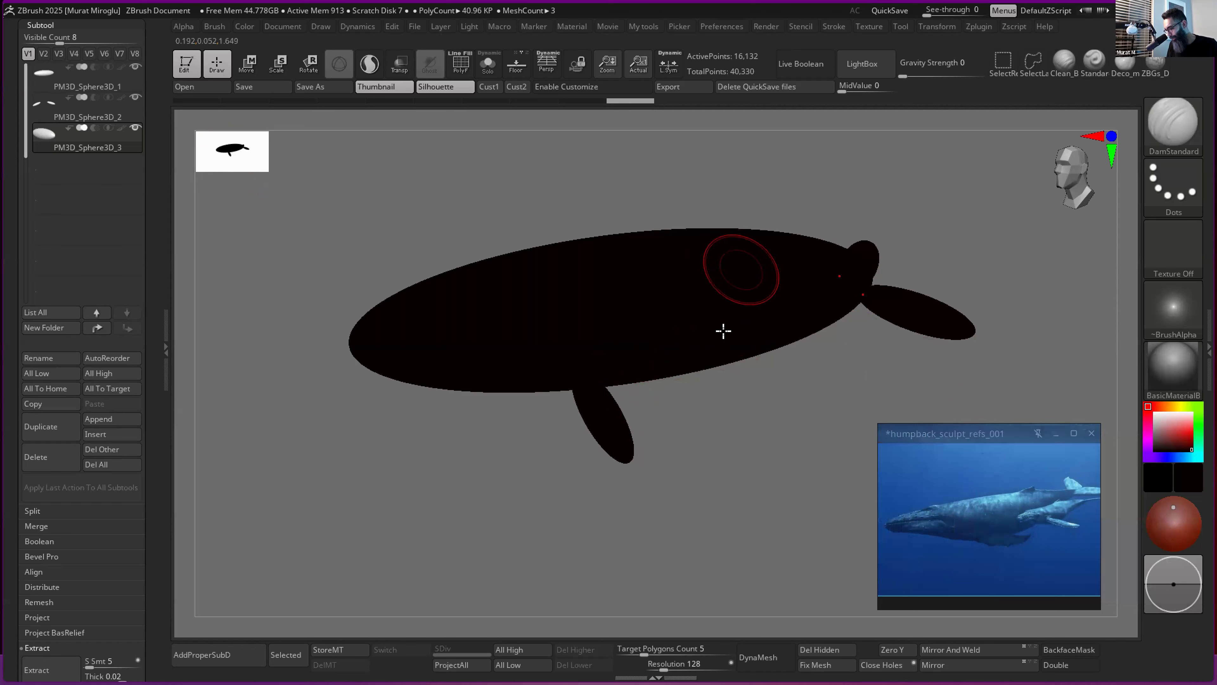
pyautogui.moveTo(767, 443); pyautogui.dragTo(838, 352)
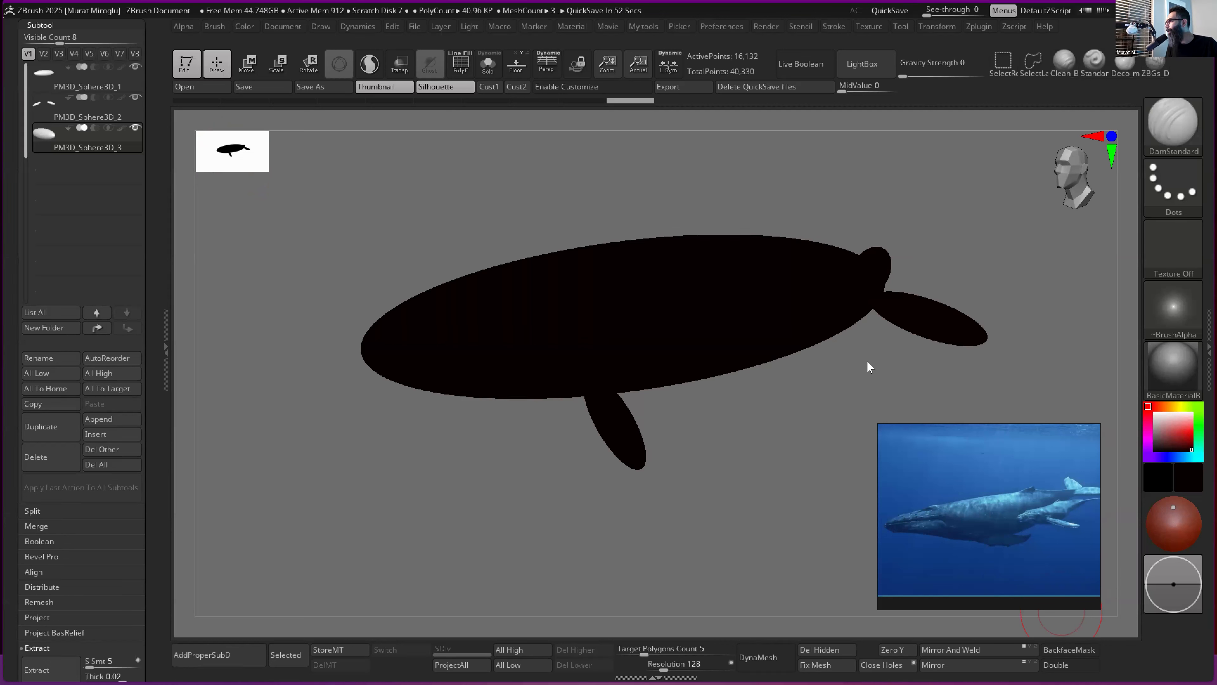
pyautogui.moveTo(746, 460); pyautogui.dragTo(569, 672)
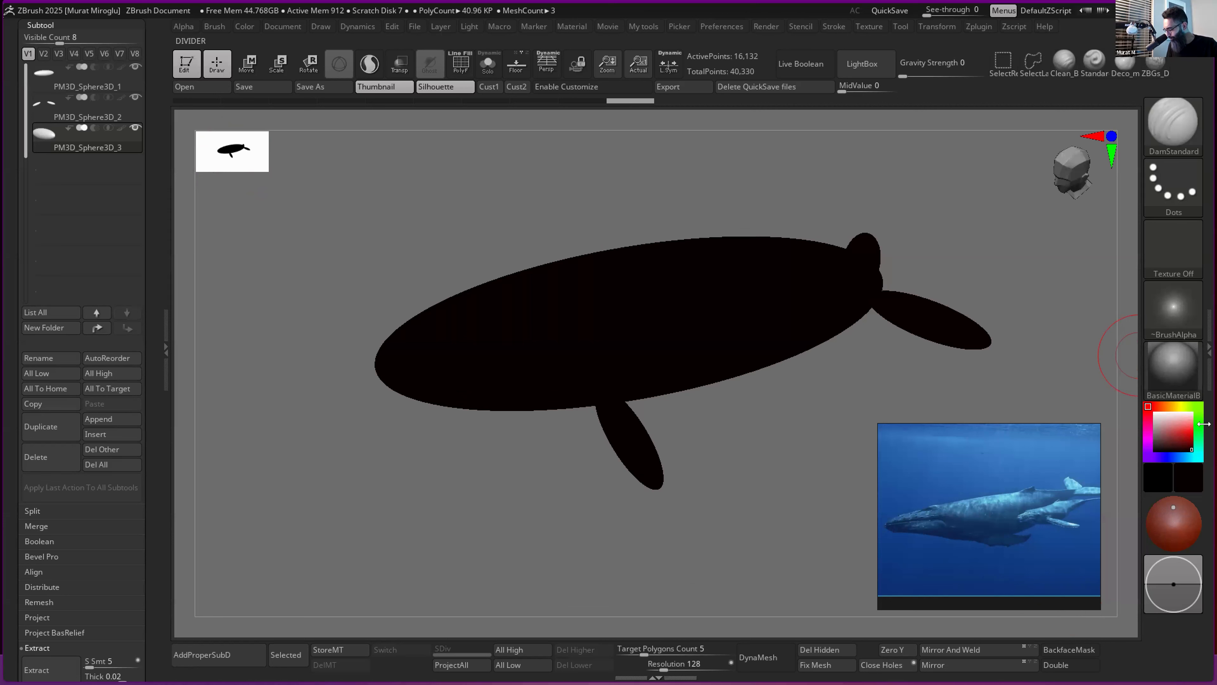
# - Set the main colour back to white with the whale still in flat shading
pyautogui.click(1187, 479)
pyautogui.click(988, 383)
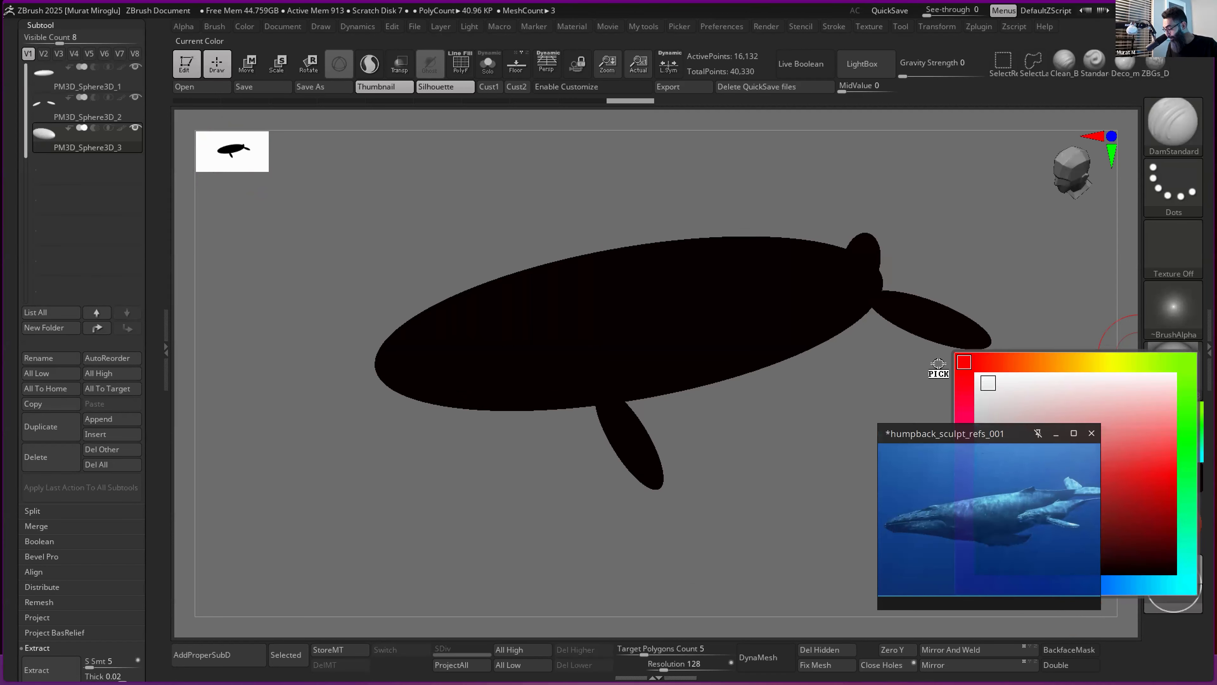
pyautogui.moveTo(939, 369); pyautogui.dragTo(786, 513)
pyautogui.click(1188, 482)
pyautogui.moveTo(974, 382); pyautogui.dragTo(745, 405)
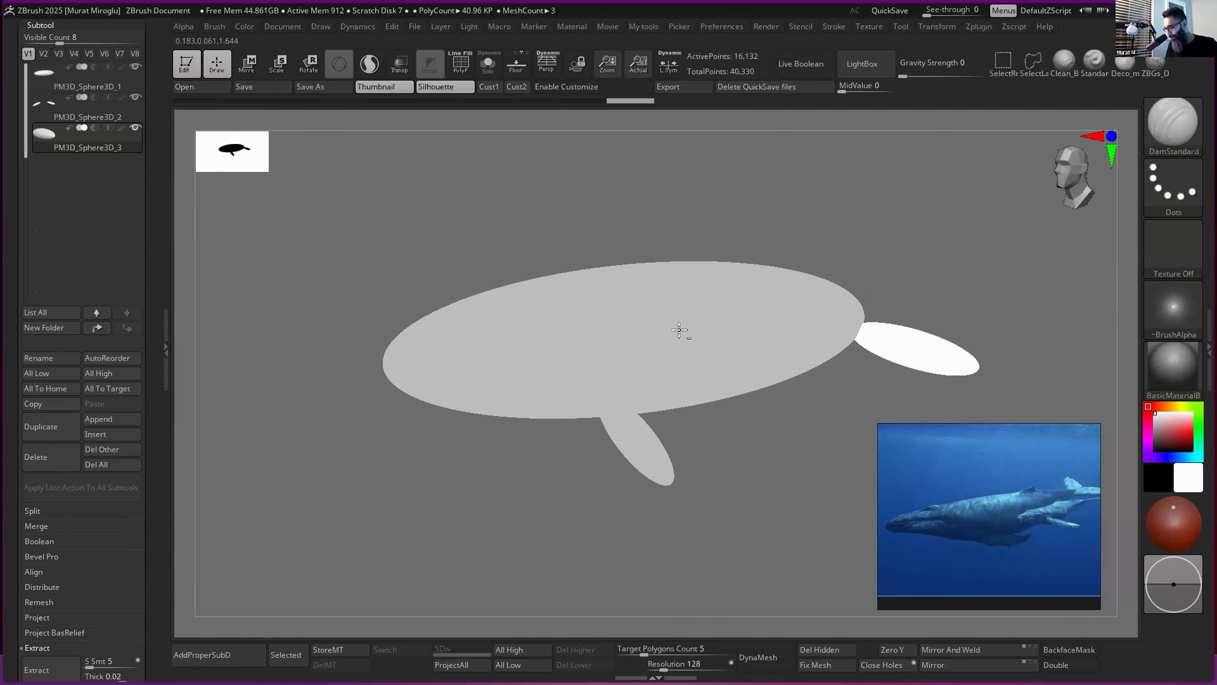
pyautogui.keyDown('alt'); pyautogui.moveTo(679, 330); pyautogui.dragTo(661, 359, button='right'); pyautogui.keyUp('alt')
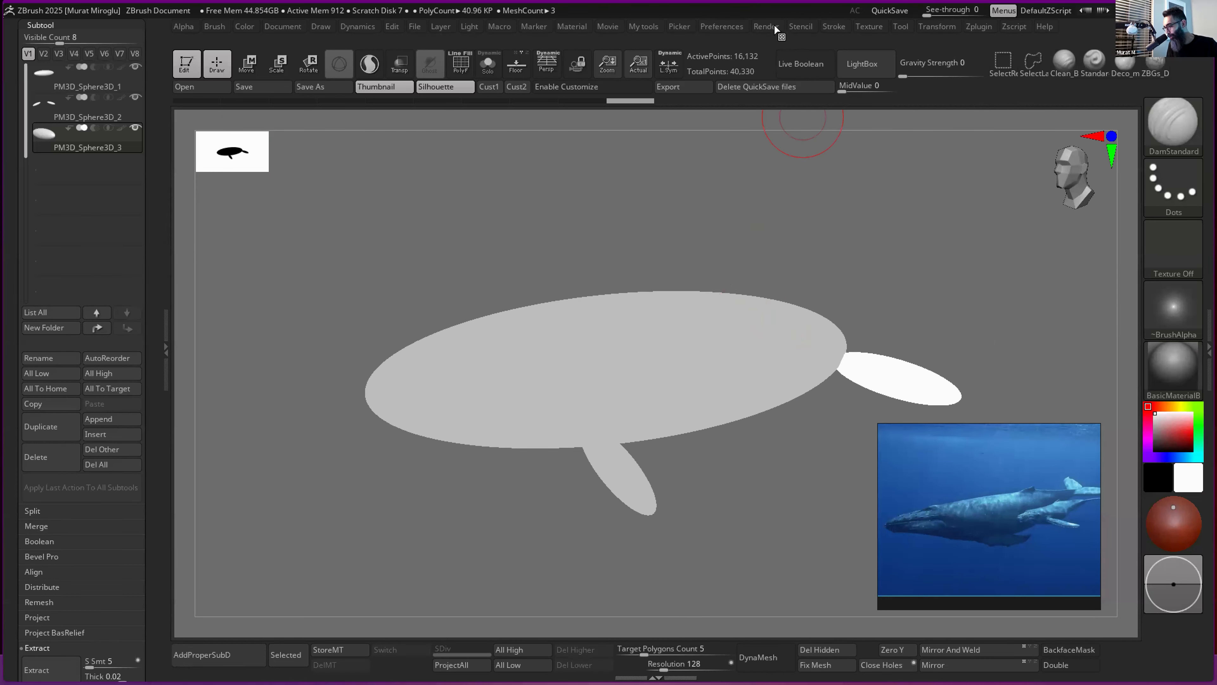
# - Switch the render mode to Fast and turn the whale back to a side view
pyautogui.click(775, 27)
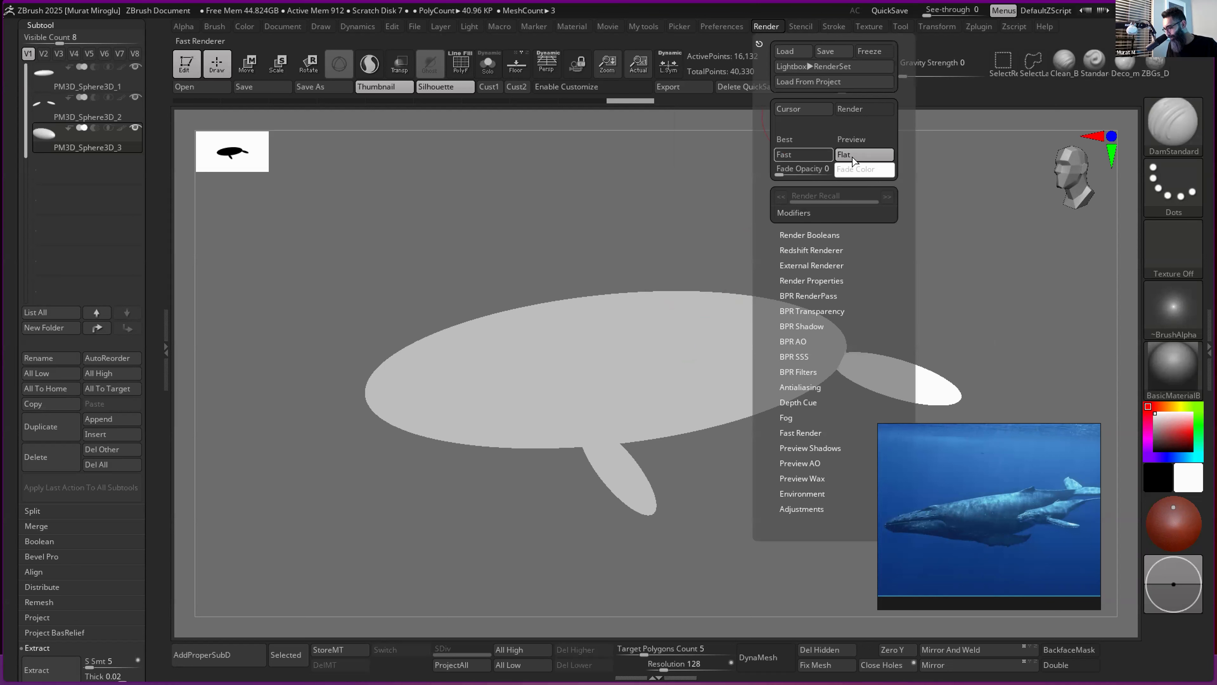
pyautogui.click(803, 155)
pyautogui.moveTo(582, 420); pyautogui.dragTo(779, 367, button='right')
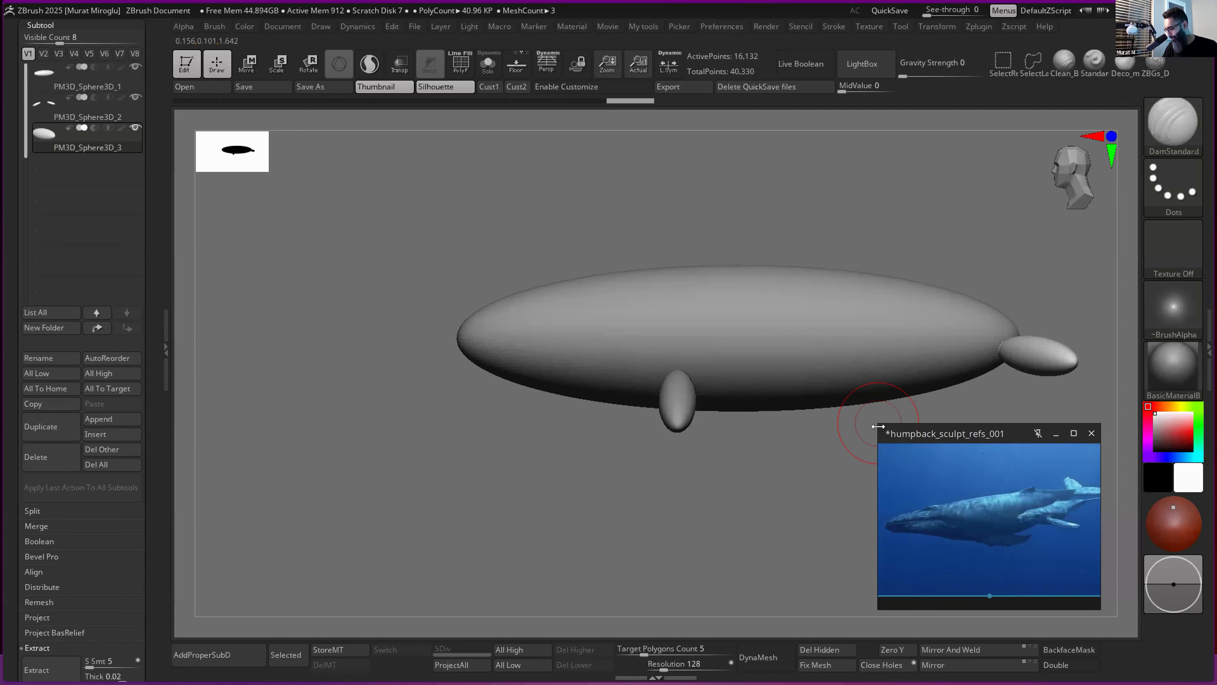
# - Enlarge the floating reference board and examine the side-view photo of the humpback whale with its calf up close
pyautogui.moveTo(879, 424); pyautogui.dragTo(118, 12)
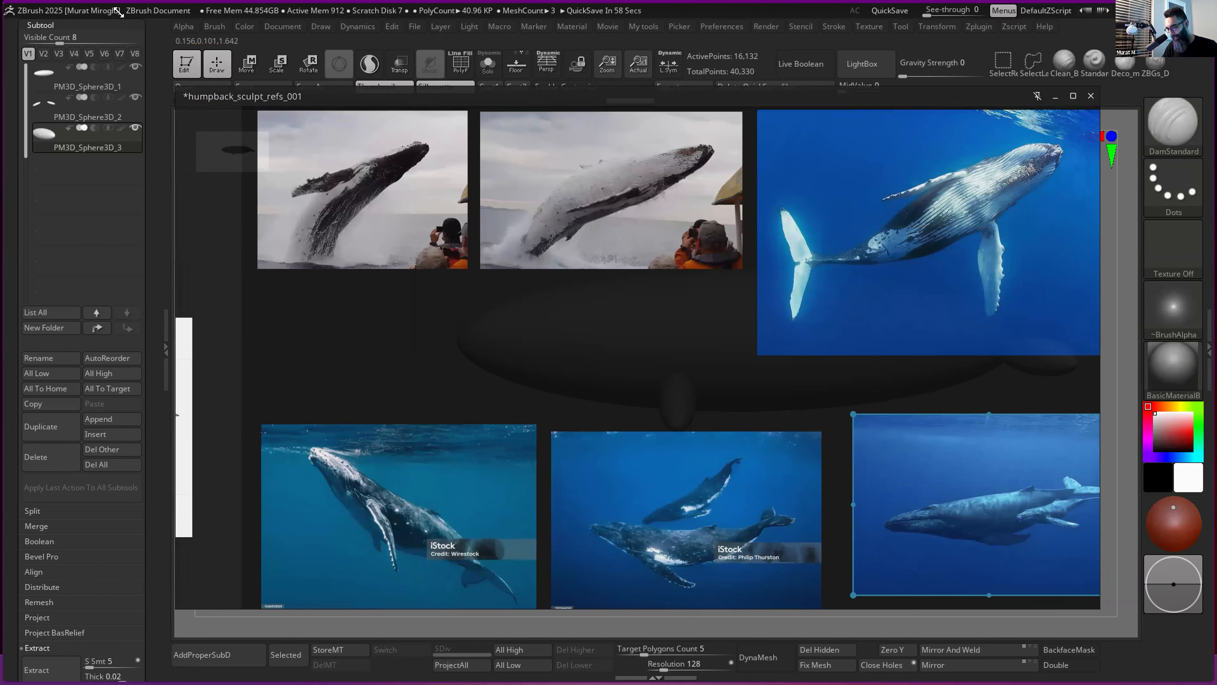
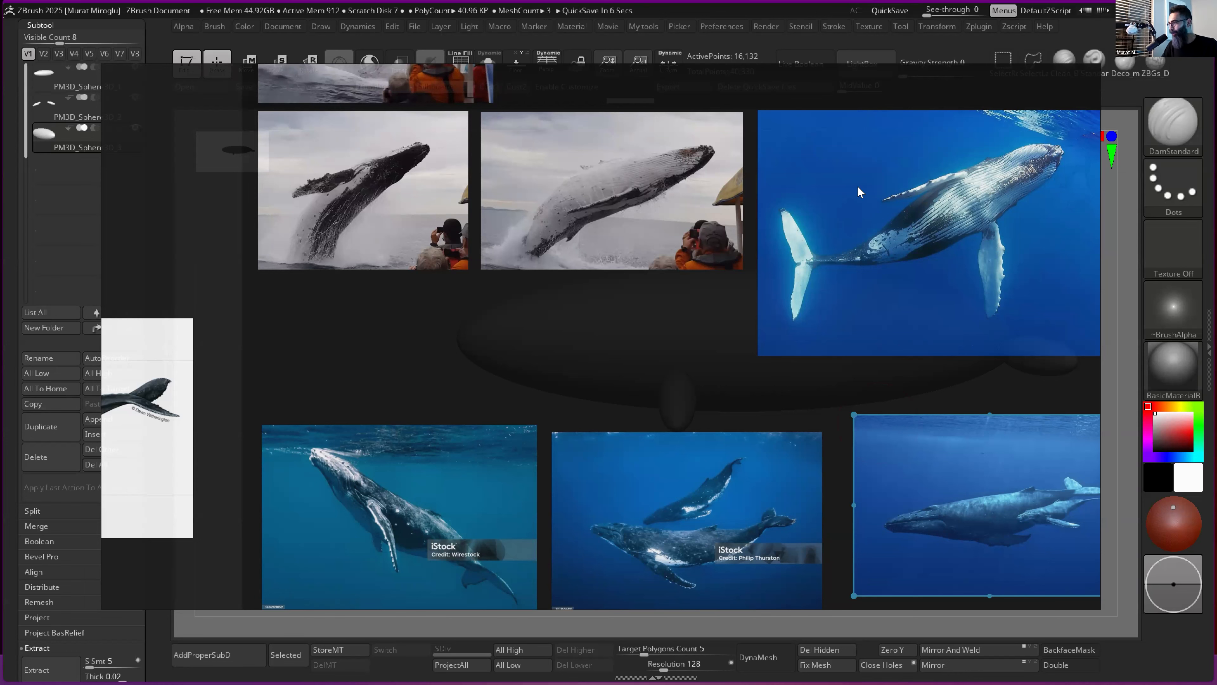
pyautogui.scroll(-3, 773, 431)
pyautogui.moveTo(745, 389); pyautogui.dragTo(429, 409, button='middle')
pyautogui.scroll(3, 709, 465)
pyautogui.moveTo(674, 492); pyautogui.dragTo(726, 386, button='middle')
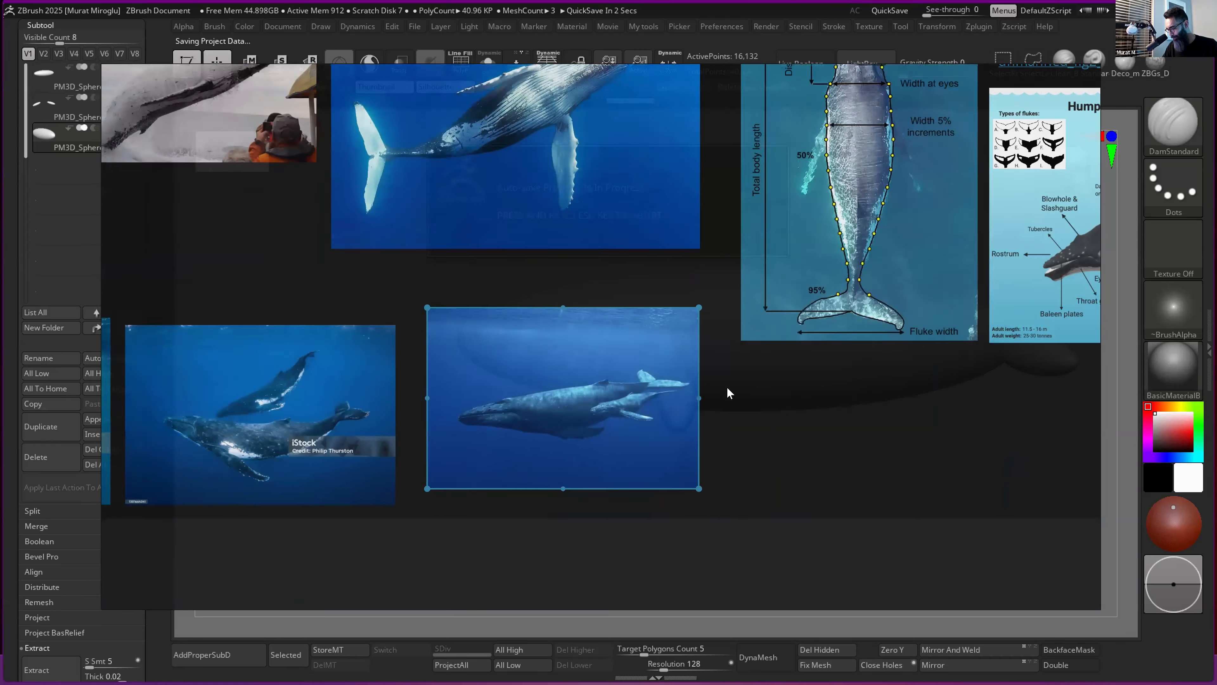
pyautogui.scroll(3, 686, 397)
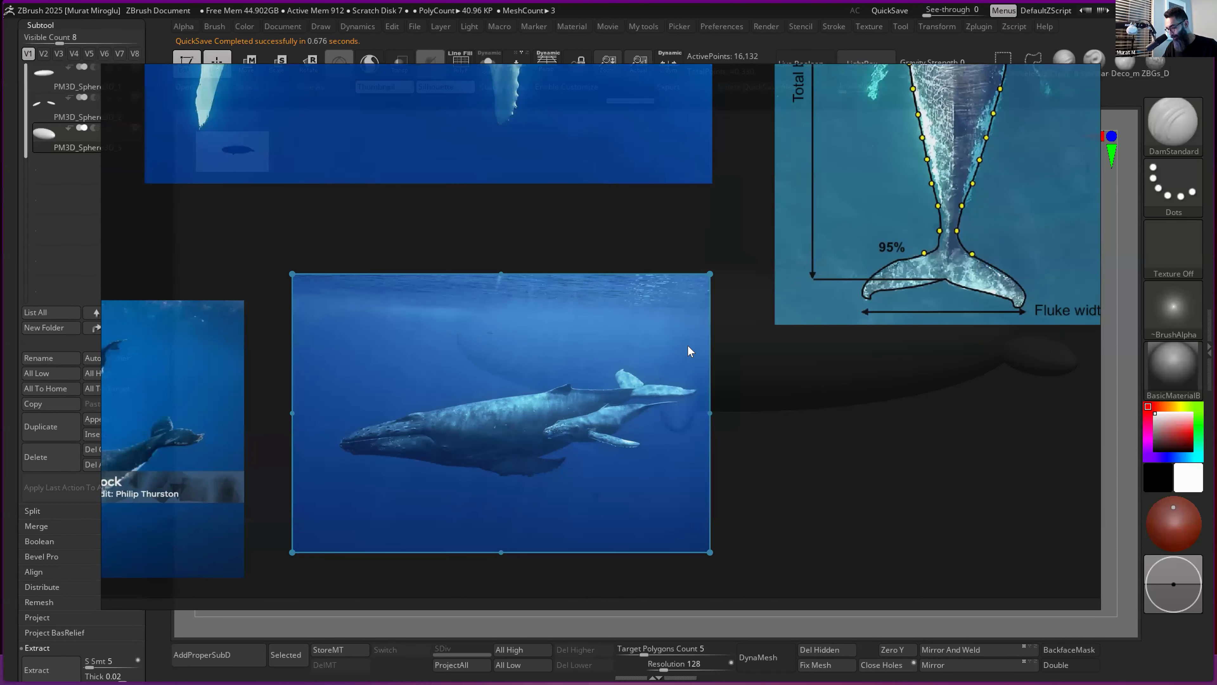
pyautogui.scroll(3, 546, 397)
pyautogui.moveTo(591, 386); pyautogui.dragTo(785, 368, button='middle')
pyautogui.scroll(2, 786, 368)
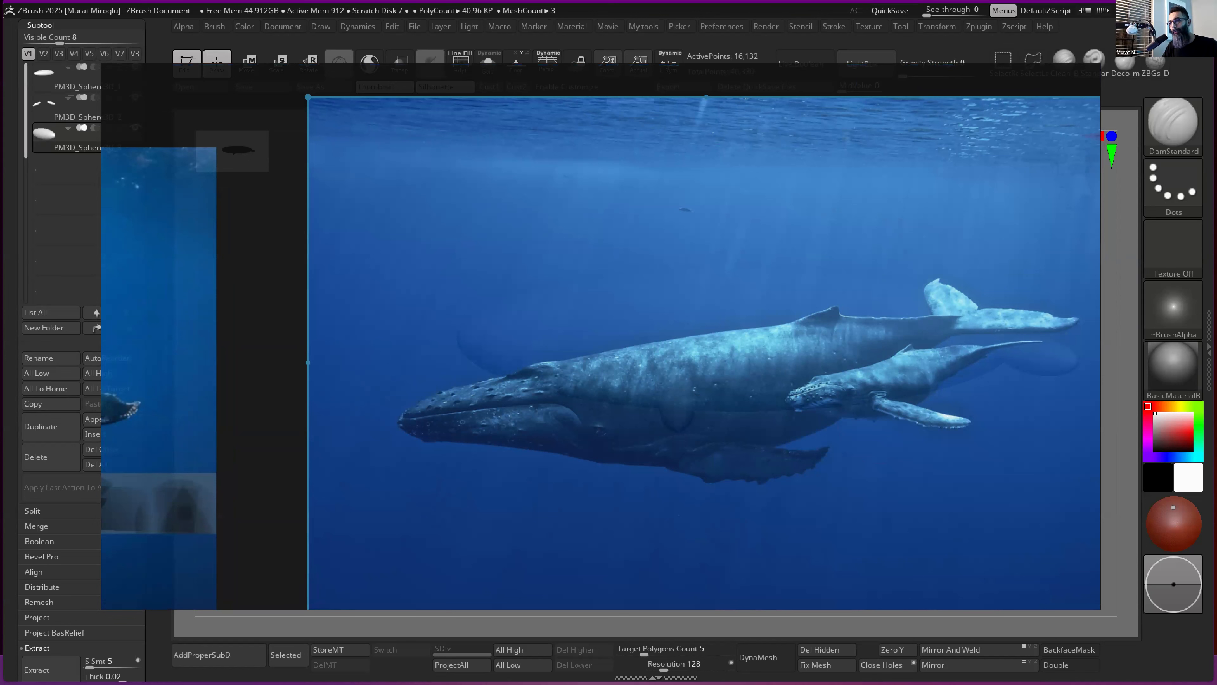
# - Show the screen annotation tools and examine the top-view body proportion diagram on the reference board
pyautogui.click(75, 193)
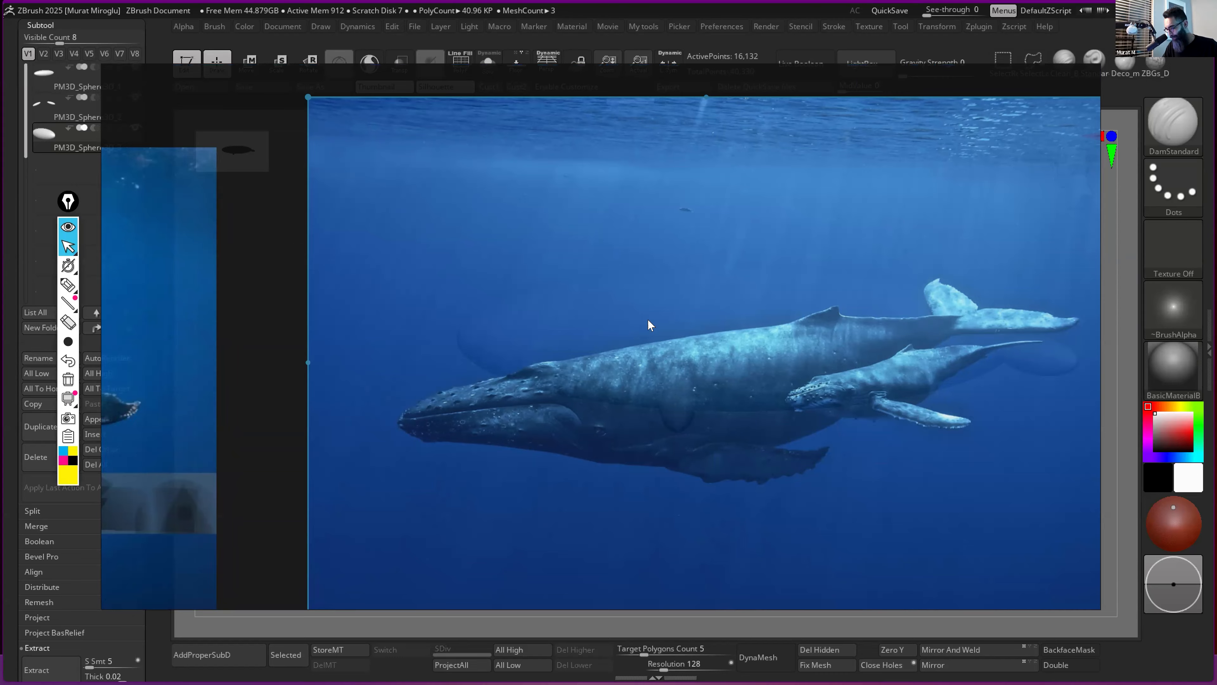
pyautogui.scroll(-8, 712, 332)
pyautogui.moveTo(823, 170); pyautogui.dragTo(660, 259, button='middle')
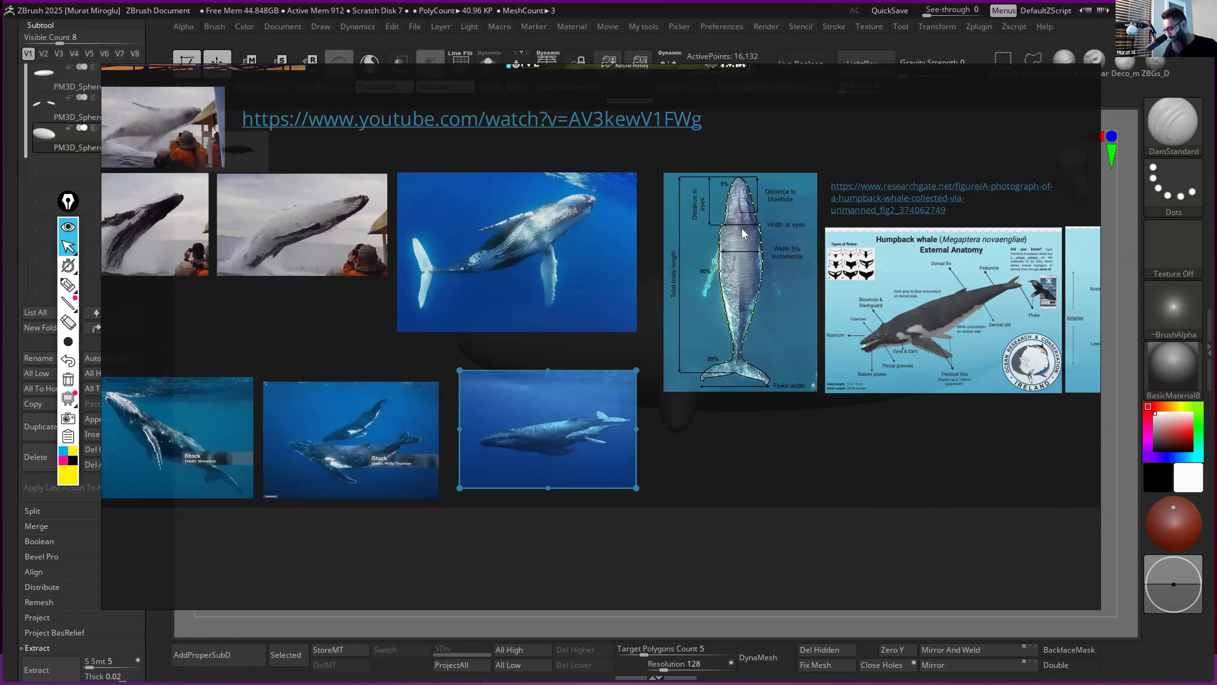
pyautogui.scroll(8, 743, 228)
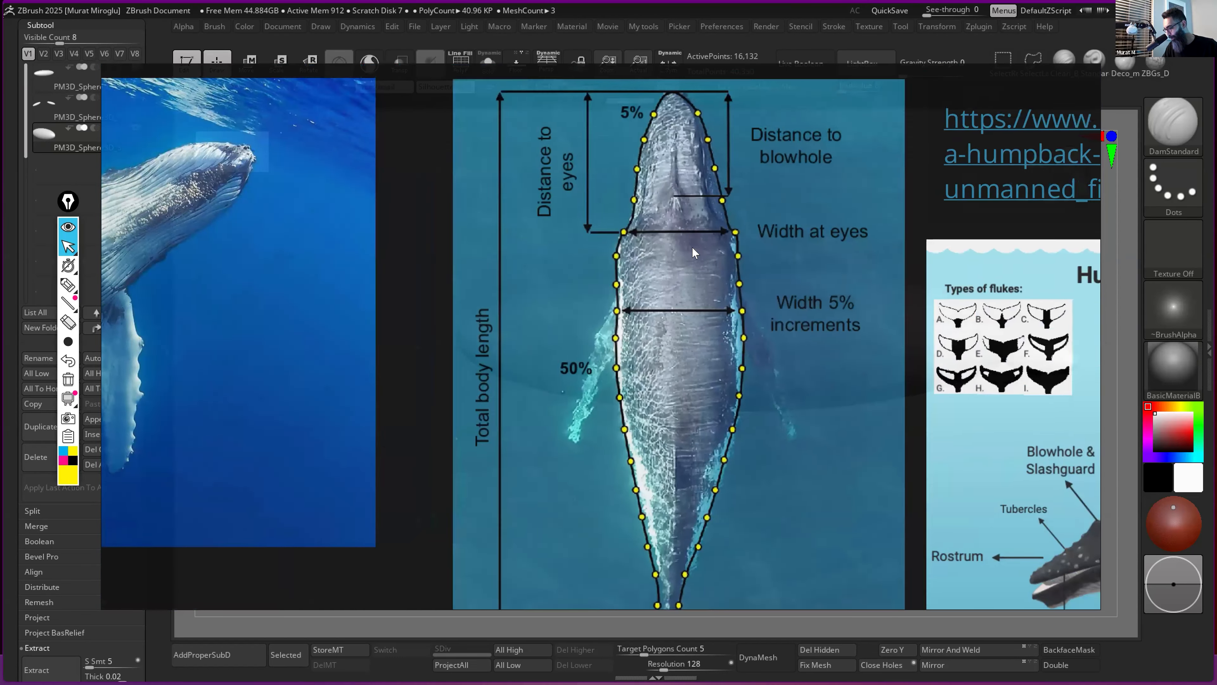
pyautogui.scroll(-4, 693, 247)
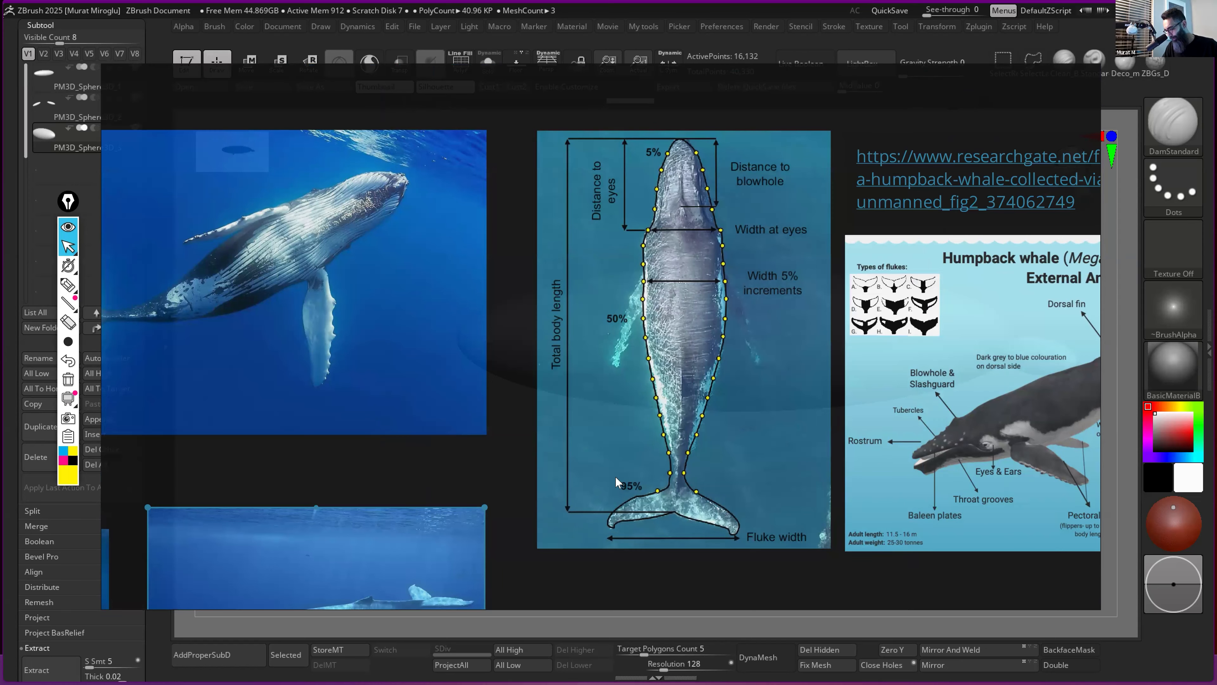
pyautogui.scroll(-3, 616, 477)
pyautogui.moveTo(616, 478); pyautogui.dragTo(648, 342, button='middle')
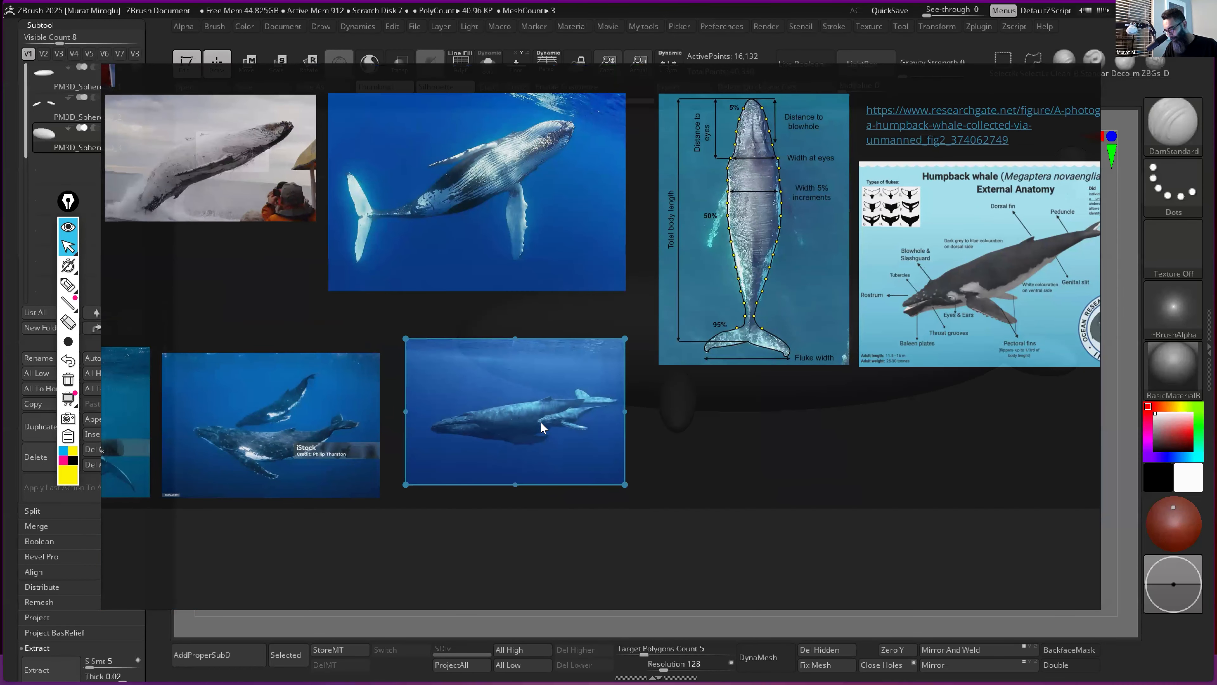
# - Return to the side-view photo of the humpback whale with its calf and examine the adult's head and body up close
pyautogui.scroll(4, 542, 422)
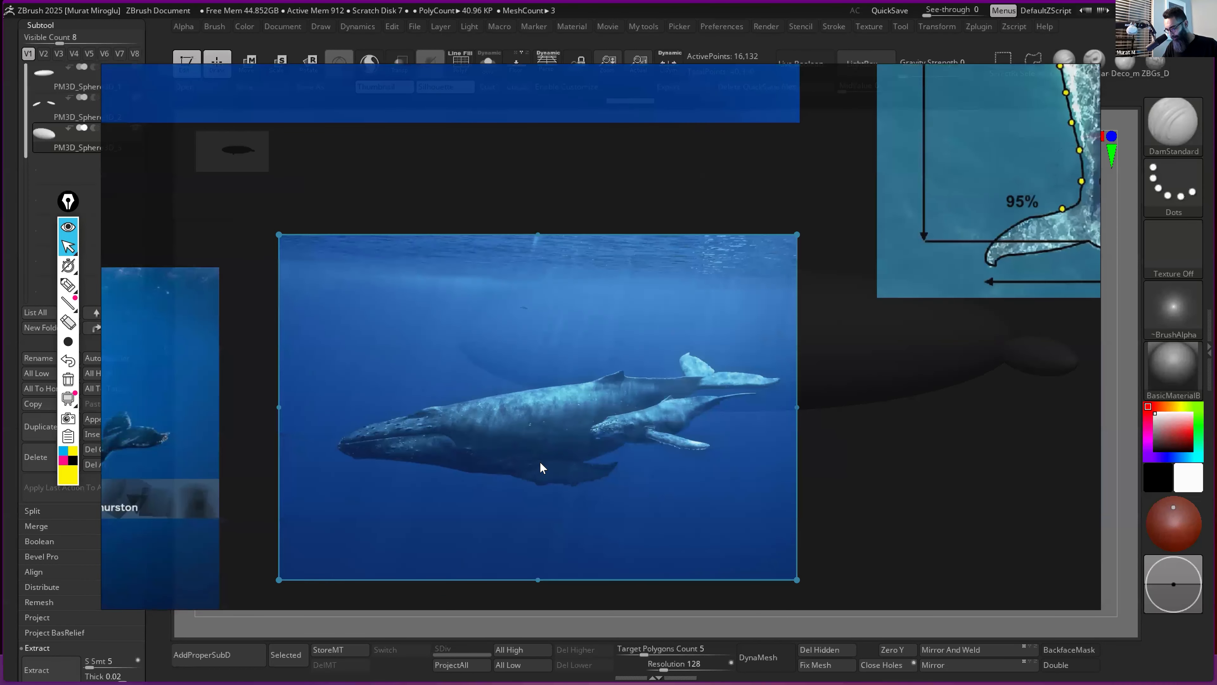
pyautogui.scroll(2, 541, 468)
pyautogui.scroll(-1, 869, 179)
pyautogui.scroll(-1, 709, 307)
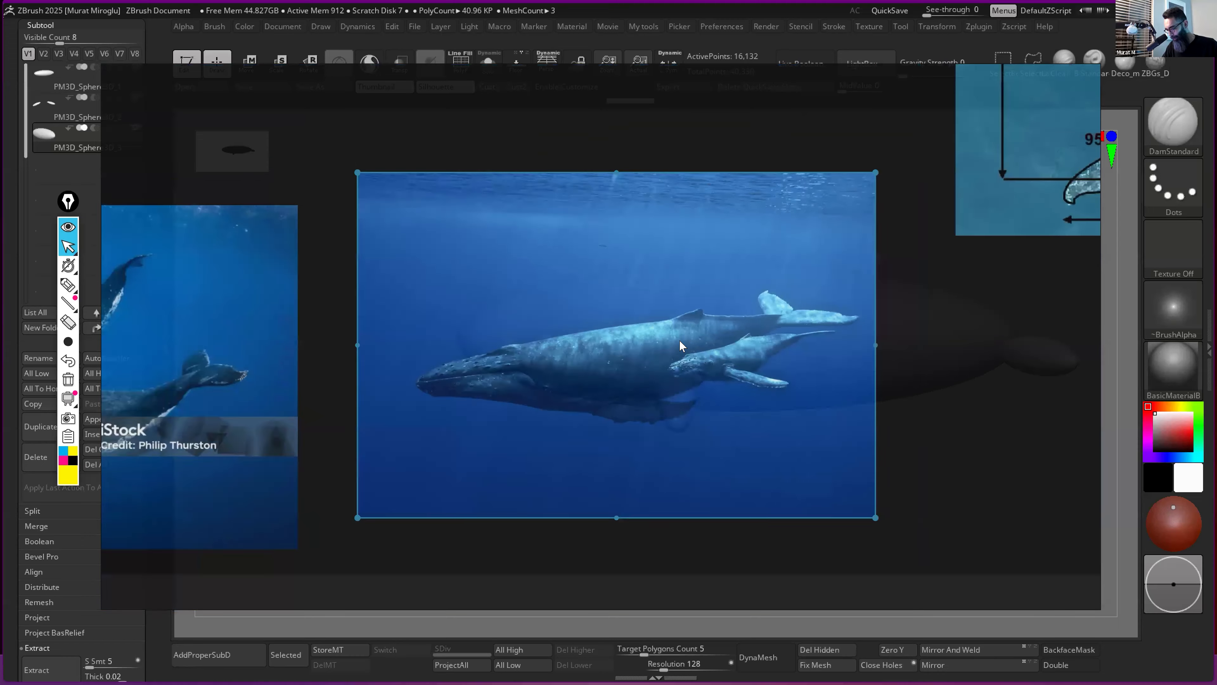
pyautogui.scroll(2, 679, 340)
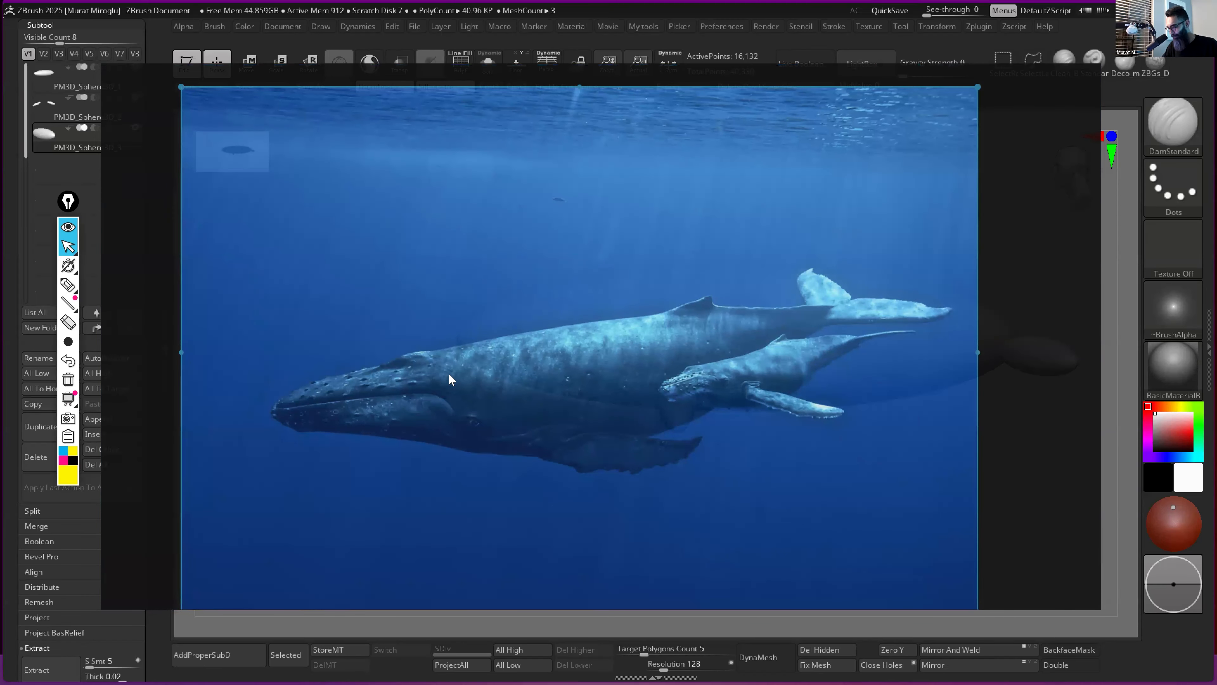
pyautogui.scroll(1, 459, 414)
pyautogui.scroll(-1, 462, 416)
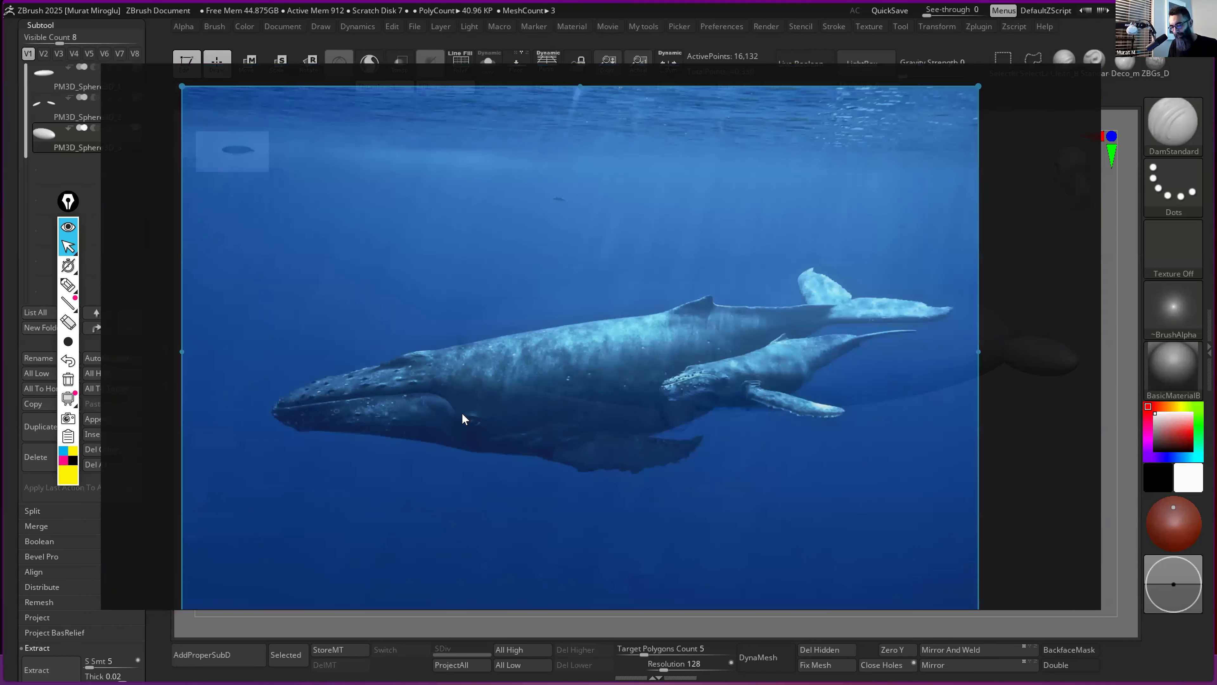
# - Activate the annotation pen over the side-view whale photo and turn off always-on-top for the reference board
pyautogui.click(67, 284)
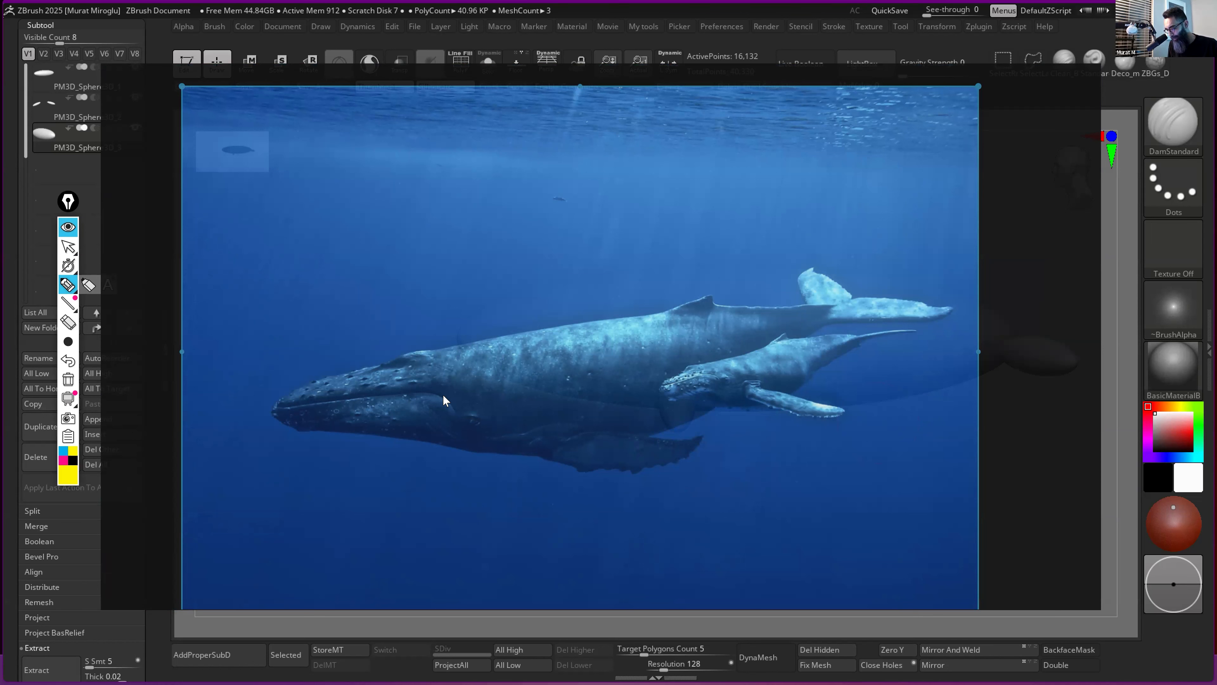
pyautogui.doubleClick(290, 411)
pyautogui.moveTo(290, 411)
pyautogui.mouseDown()
pyautogui.moveTo(342, 399)
pyautogui.moveTo(303, 416)
pyautogui.mouseUp()
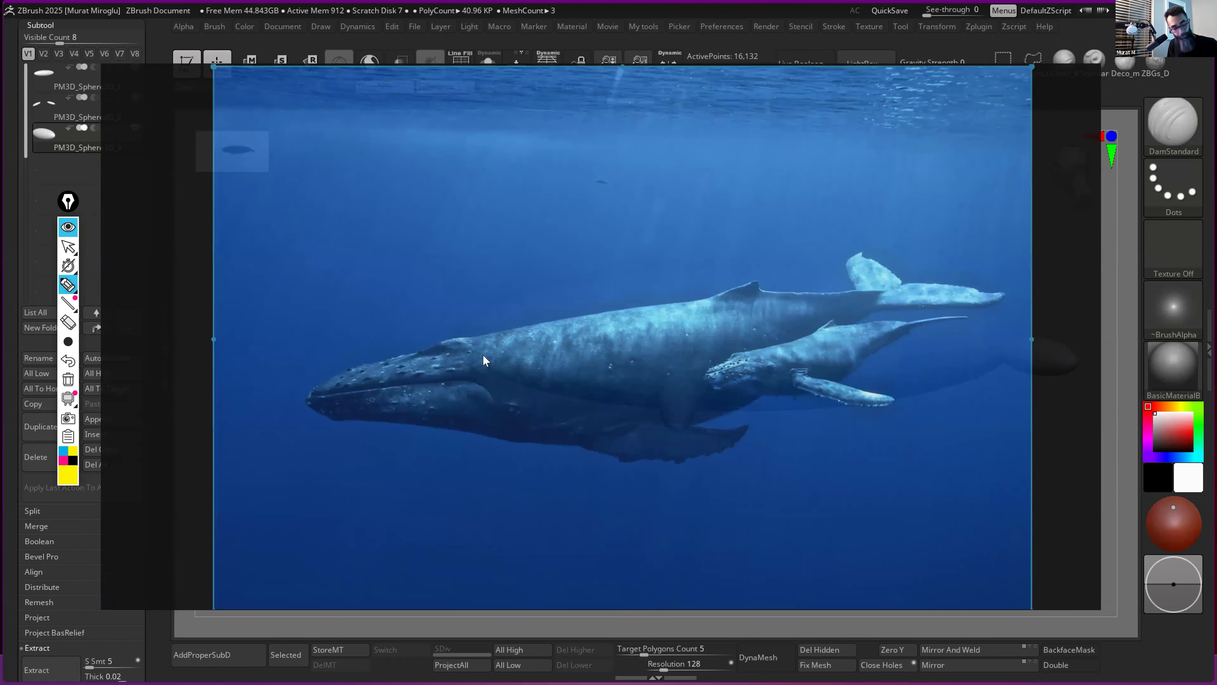
pyautogui.hotkey('ctrl', 'shift', 'a')
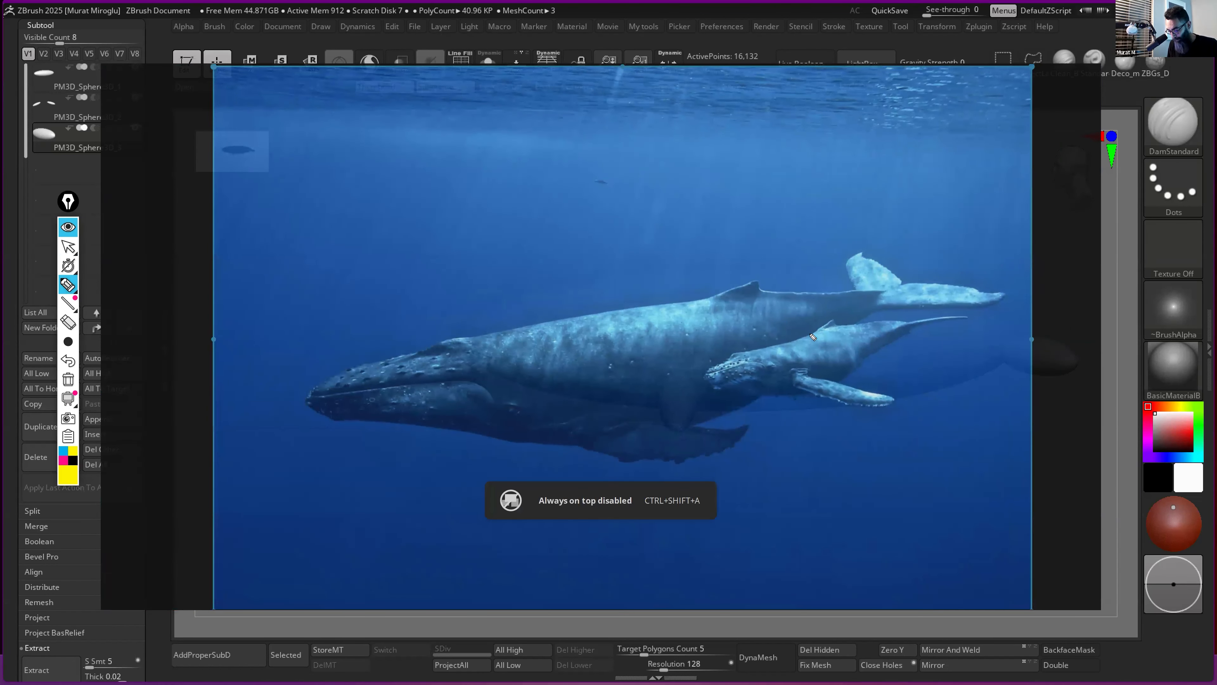
# - Draw a yellow ellipse across the middle of the adult whale's body on the side-view photo to mark its cross-section
pyautogui.click(75, 293)
pyautogui.moveTo(514, 337)
pyautogui.mouseDown()
pyautogui.moveTo(549, 422)
pyautogui.moveTo(540, 431)
pyautogui.mouseUp()
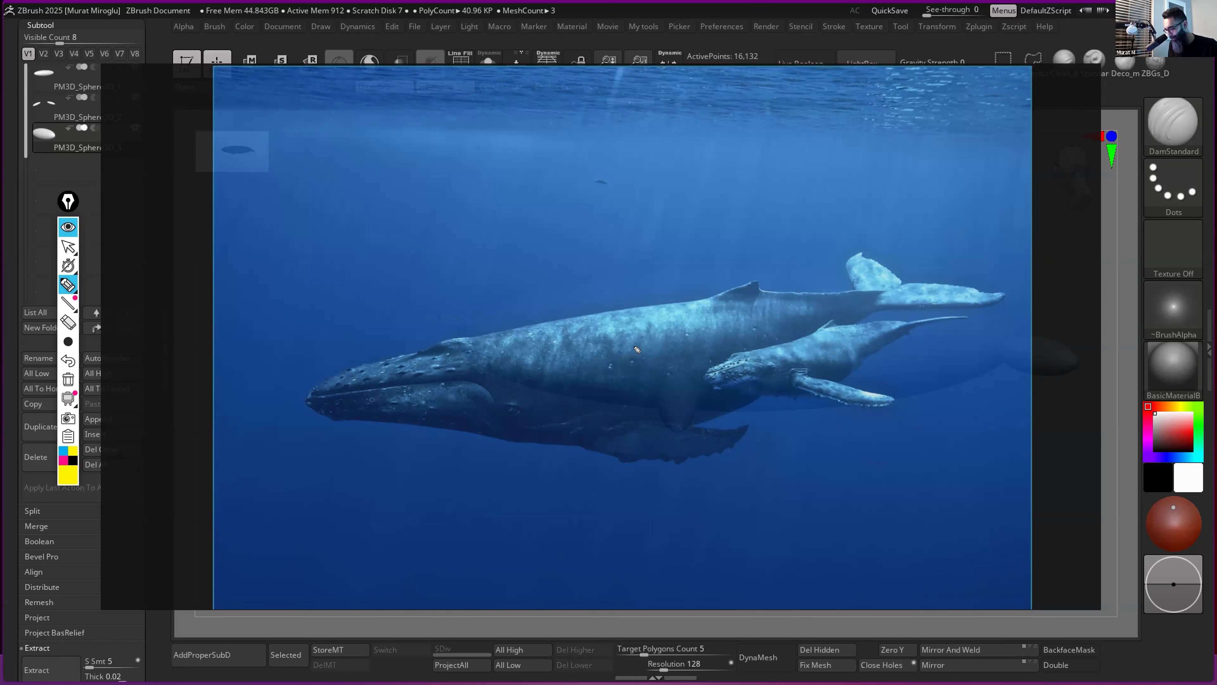
pyautogui.moveTo(586, 320)
pyautogui.mouseDown()
pyautogui.moveTo(642, 326)
pyautogui.moveTo(658, 410)
pyautogui.moveTo(576, 409)
pyautogui.moveTo(575, 322)
pyautogui.mouseUp()
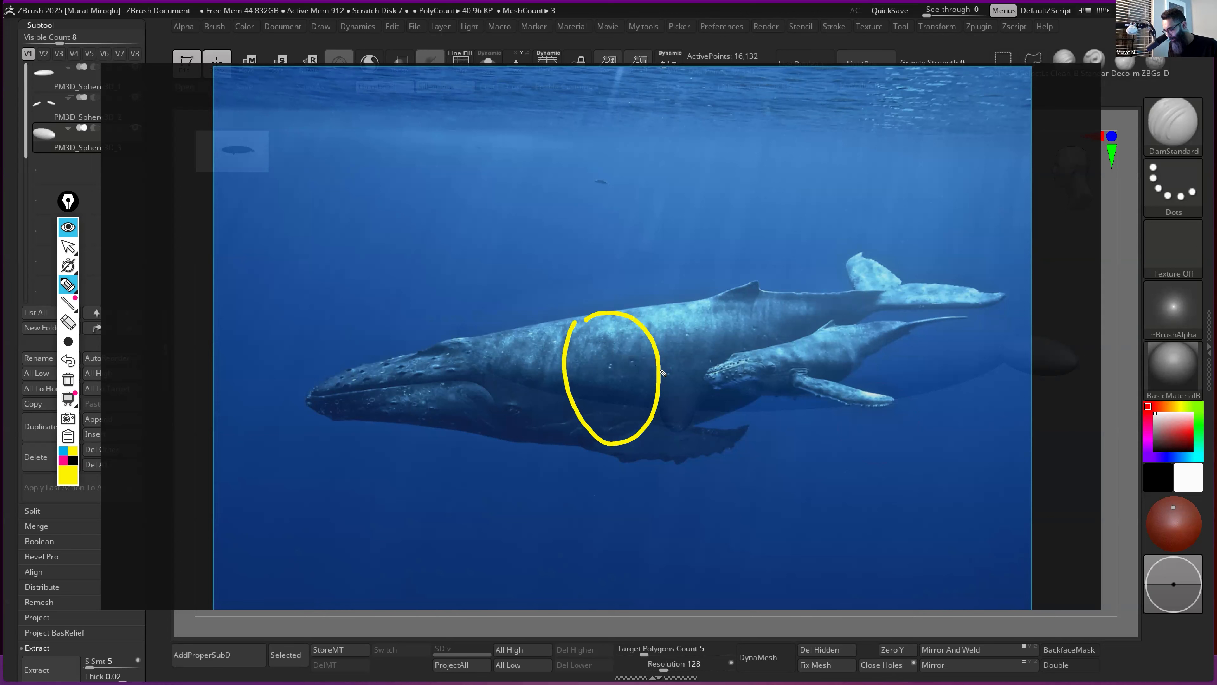
# - Draw an oval cross-section over the adult whale's mid-body and mark its width with a horizontal line labelled W
pyautogui.moveTo(563, 374)
pyautogui.mouseDown()
pyautogui.moveTo(663, 372)
pyautogui.moveTo(664, 386)
pyautogui.mouseUp()
pyautogui.moveTo(560, 360)
pyautogui.mouseDown()
pyautogui.moveTo(565, 391)
pyautogui.moveTo(613, 357)
pyautogui.mouseUp()
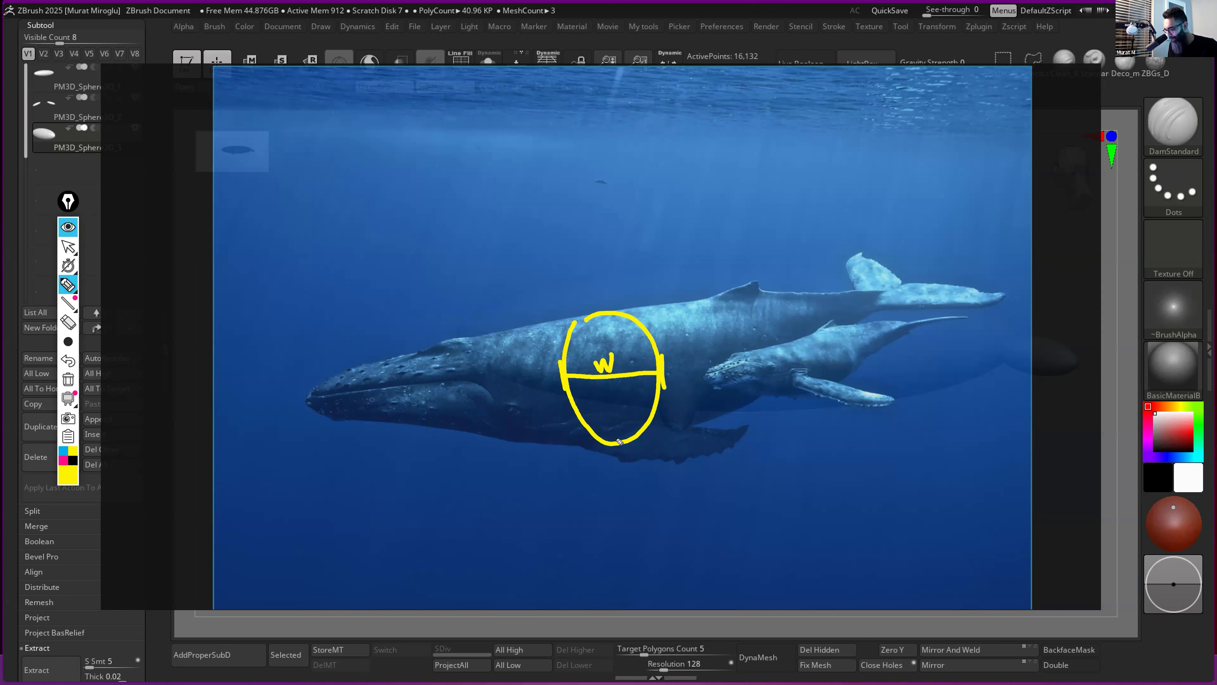
# - Mark the oval cross-section's height with a vertical double-headed arrow and label it 1
pyautogui.moveTo(613, 443); pyautogui.dragTo(608, 320)
pyautogui.moveTo(602, 431)
pyautogui.mouseDown()
pyautogui.moveTo(621, 429)
pyautogui.moveTo(617, 441)
pyautogui.mouseUp()
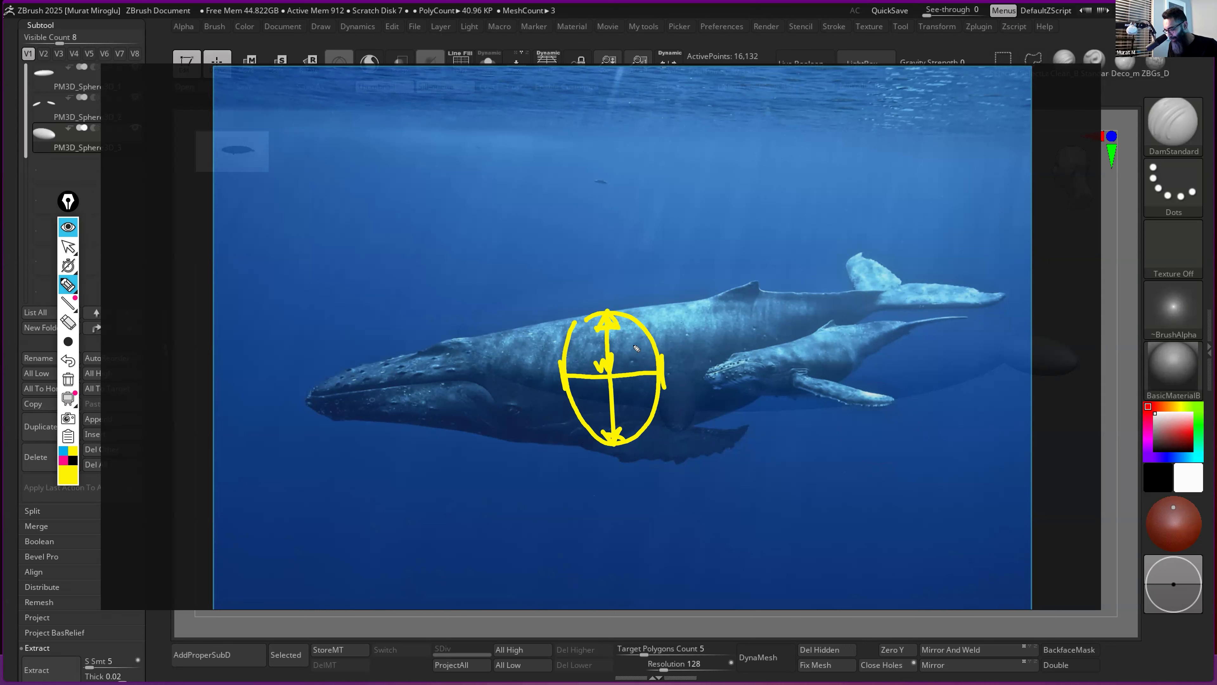
pyautogui.moveTo(612, 310)
pyautogui.mouseDown()
pyautogui.moveTo(615, 382)
pyautogui.moveTo(647, 381)
pyautogui.mouseUp()
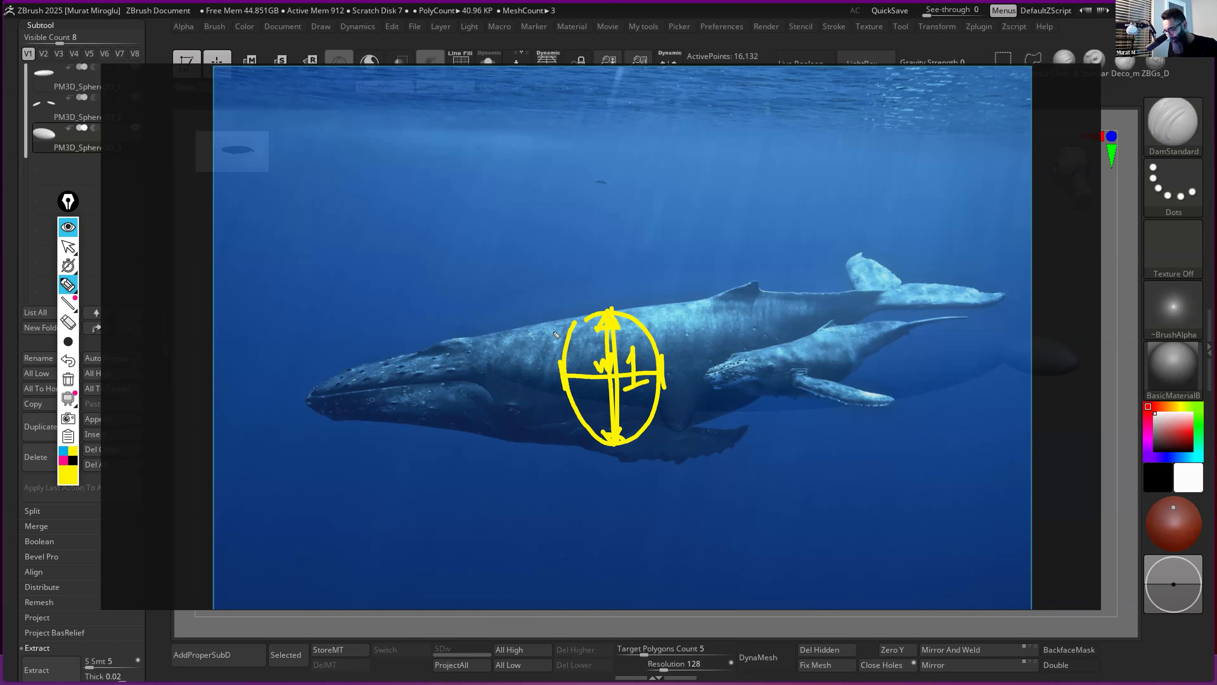
# - Draw tapering lines above and below the whale's head and mark the snout height as "0,5 unit"
pyautogui.moveTo(522, 329); pyautogui.dragTo(352, 370)
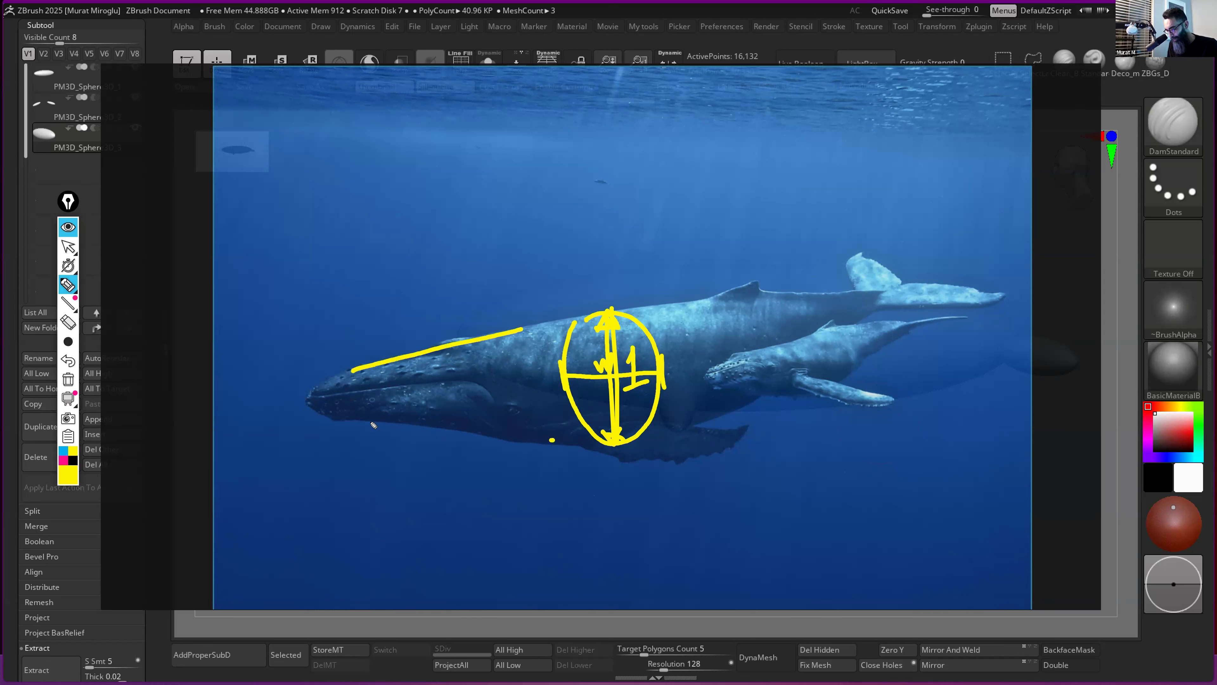
pyautogui.moveTo(374, 425); pyautogui.dragTo(335, 419)
pyautogui.moveTo(345, 369); pyautogui.dragTo(347, 412)
pyautogui.moveTo(353, 368); pyautogui.dragTo(334, 369)
pyautogui.moveTo(354, 413)
pyautogui.mouseDown()
pyautogui.moveTo(336, 415)
pyautogui.moveTo(364, 388)
pyautogui.moveTo(378, 410)
pyautogui.mouseUp()
pyautogui.moveTo(385, 382); pyautogui.dragTo(384, 395)
pyautogui.moveTo(387, 378); pyautogui.dragTo(449, 384)
pyautogui.click(414, 382)
pyautogui.click(450, 357)
pyautogui.moveTo(457, 354); pyautogui.dragTo(459, 383)
pyautogui.moveTo(453, 369); pyautogui.dragTo(464, 367)
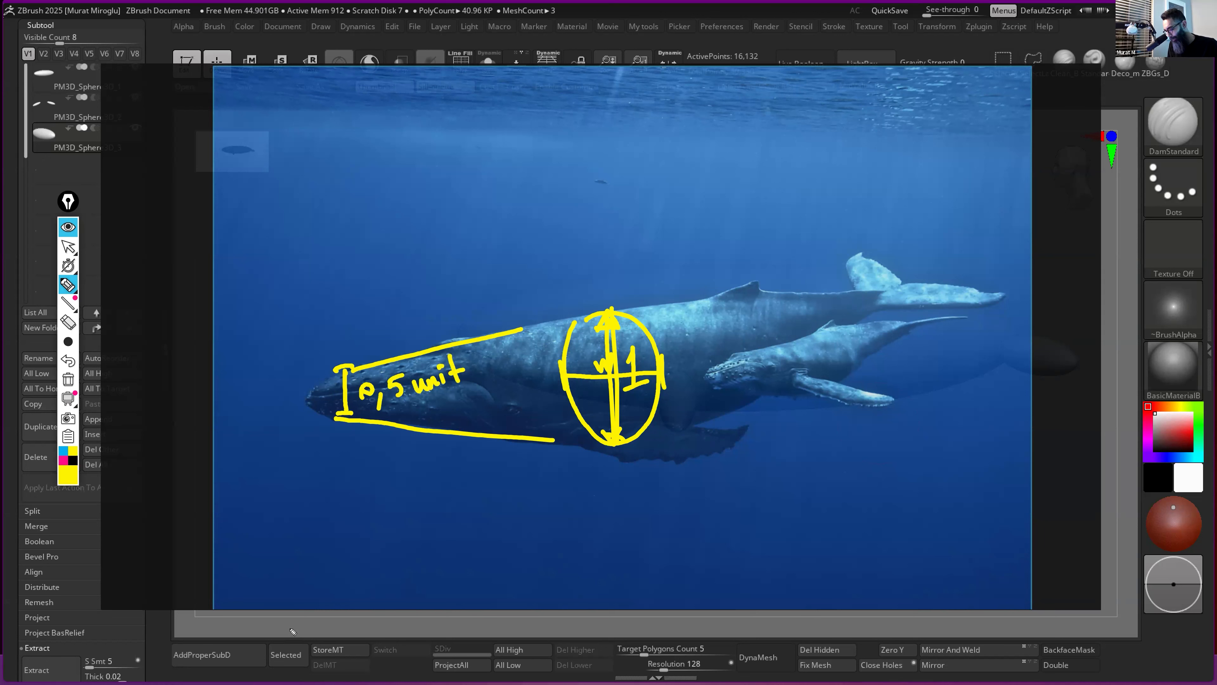
# - Undo the word "unit" in the snout height label, keeping 0,5
pyautogui.hotkey('ctrl', 'z')
pyautogui.hotkey('ctrl', 'z')
pyautogui.hotkey('ctrl', 'z')
pyautogui.hotkey('ctrl', 'z')
pyautogui.hotkey('ctrl', 'z')
pyautogui.hotkey('ctrl', 'z')
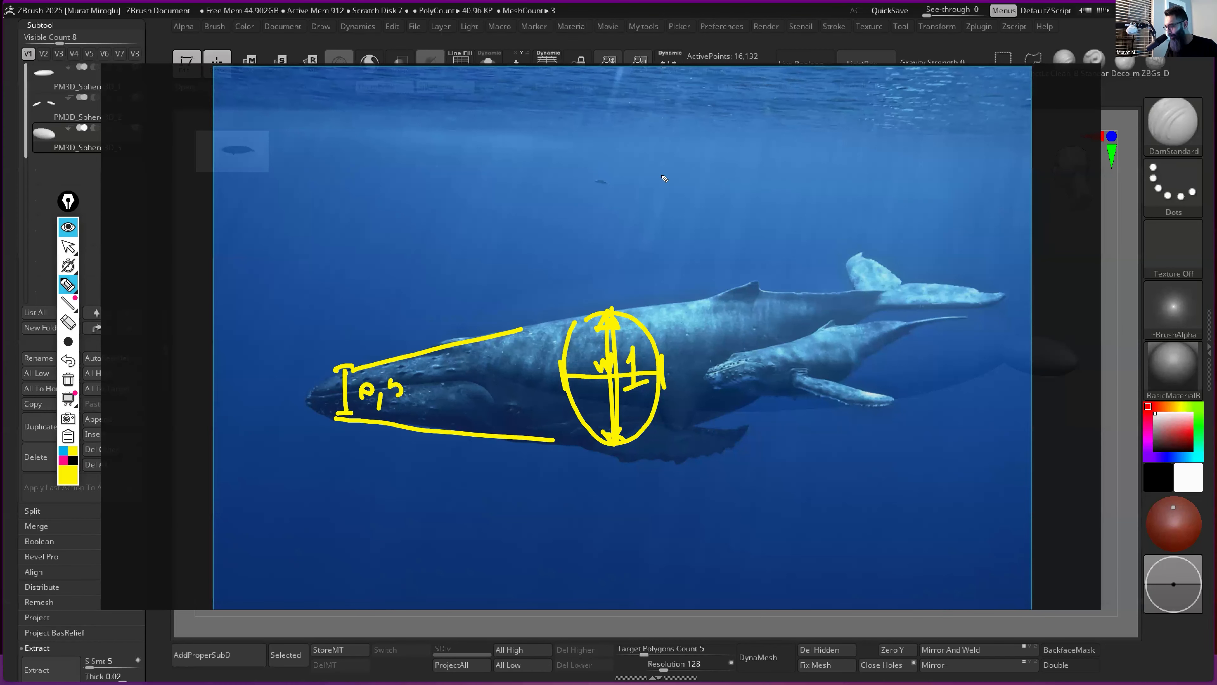
# - Sketch a sphere with contour lines above the adult whale and mark the whale's body length with a capped line
pyautogui.moveTo(608, 199)
pyautogui.mouseDown()
pyautogui.moveTo(706, 196)
pyautogui.moveTo(626, 146)
pyautogui.moveTo(620, 224)
pyautogui.moveTo(665, 238)
pyautogui.mouseUp()
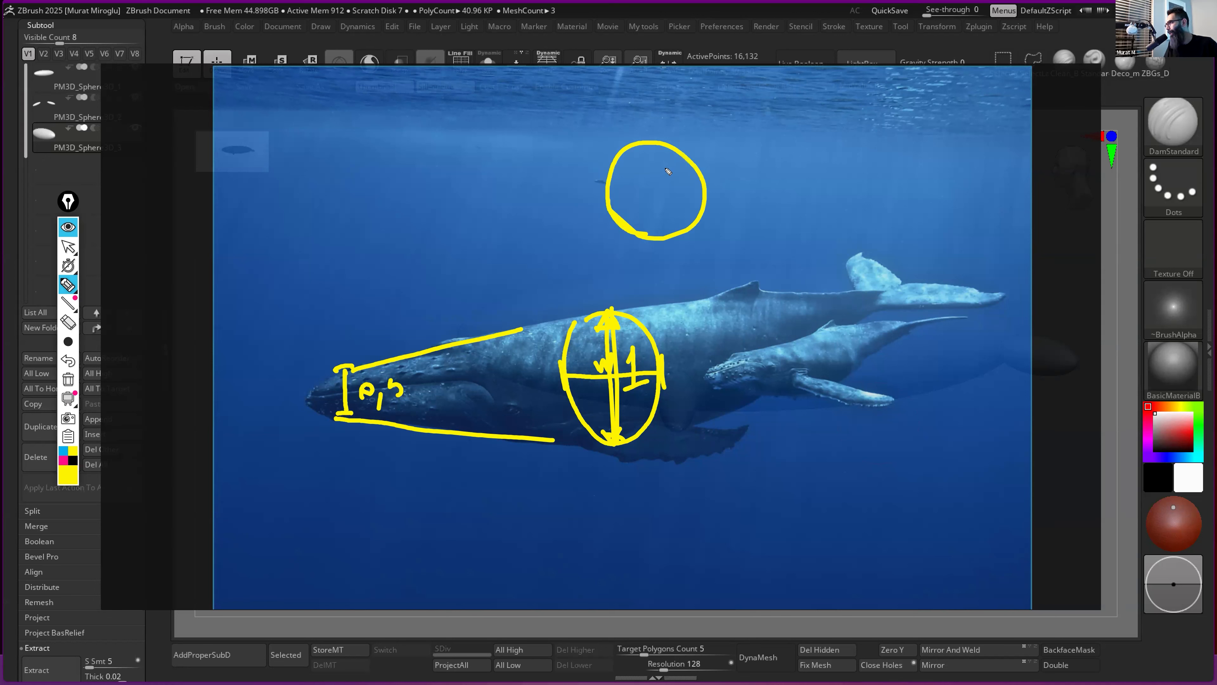
pyautogui.moveTo(664, 146)
pyautogui.mouseDown()
pyautogui.moveTo(641, 222)
pyautogui.moveTo(700, 191)
pyautogui.mouseUp()
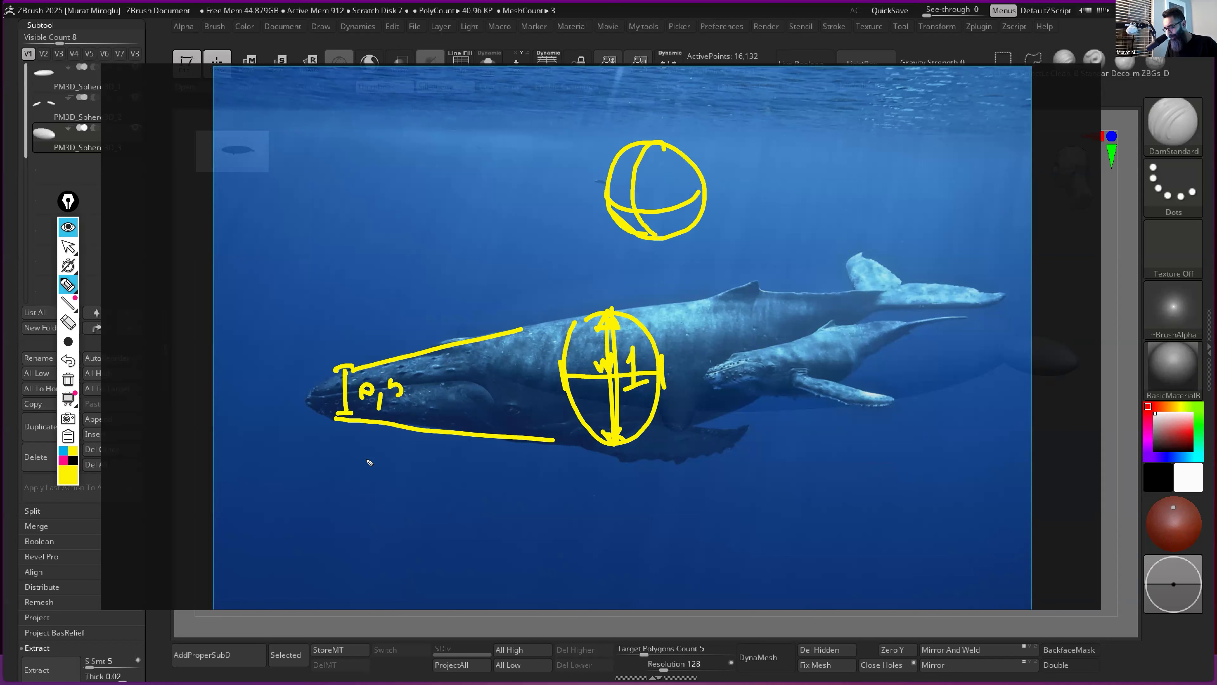
pyautogui.moveTo(759, 251)
pyautogui.mouseDown()
pyautogui.moveTo(914, 233)
pyautogui.moveTo(916, 246)
pyautogui.mouseUp()
pyautogui.click(912, 220)
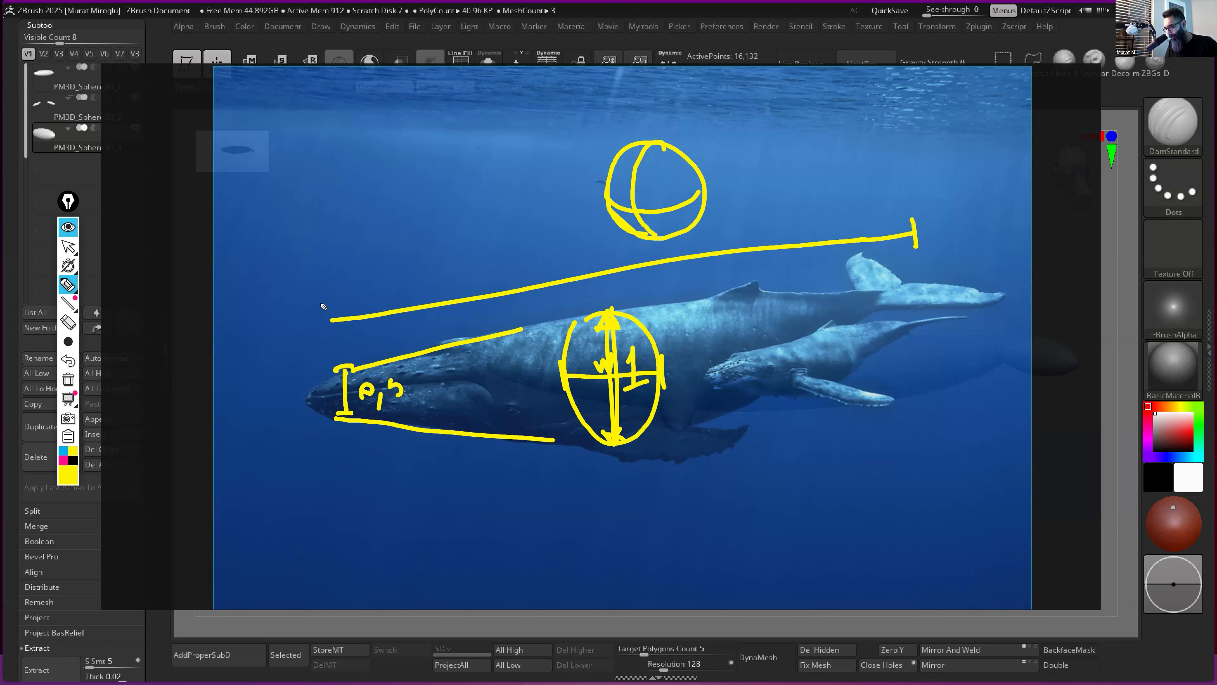
pyautogui.moveTo(318, 301); pyautogui.dragTo(326, 344)
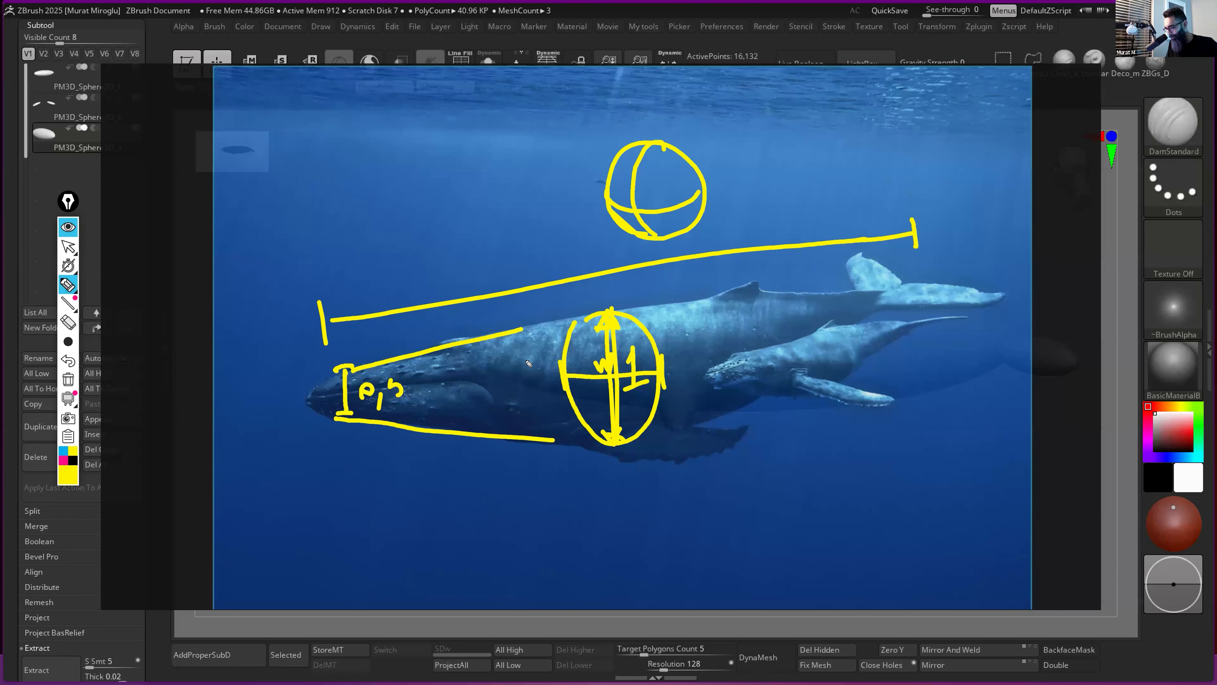
# - Sketch a smaller sphere with contour lines between the whale's head and the oval, undoing the extra vertical stroke
pyautogui.moveTo(528, 341)
pyautogui.mouseDown()
pyautogui.moveTo(510, 331)
pyautogui.moveTo(466, 367)
pyautogui.moveTo(499, 405)
pyautogui.moveTo(539, 376)
pyautogui.moveTo(520, 333)
pyautogui.mouseUp()
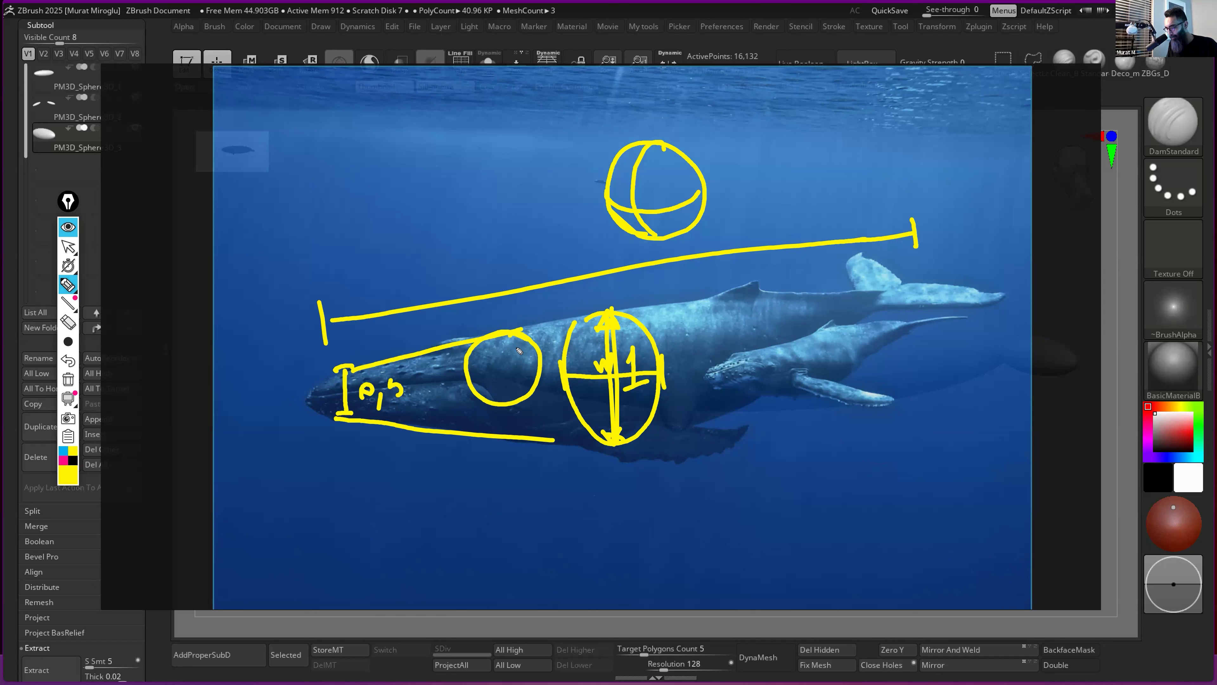
pyautogui.moveTo(502, 340)
pyautogui.mouseDown()
pyautogui.moveTo(488, 378)
pyautogui.moveTo(507, 400)
pyautogui.moveTo(533, 370)
pyautogui.mouseUp()
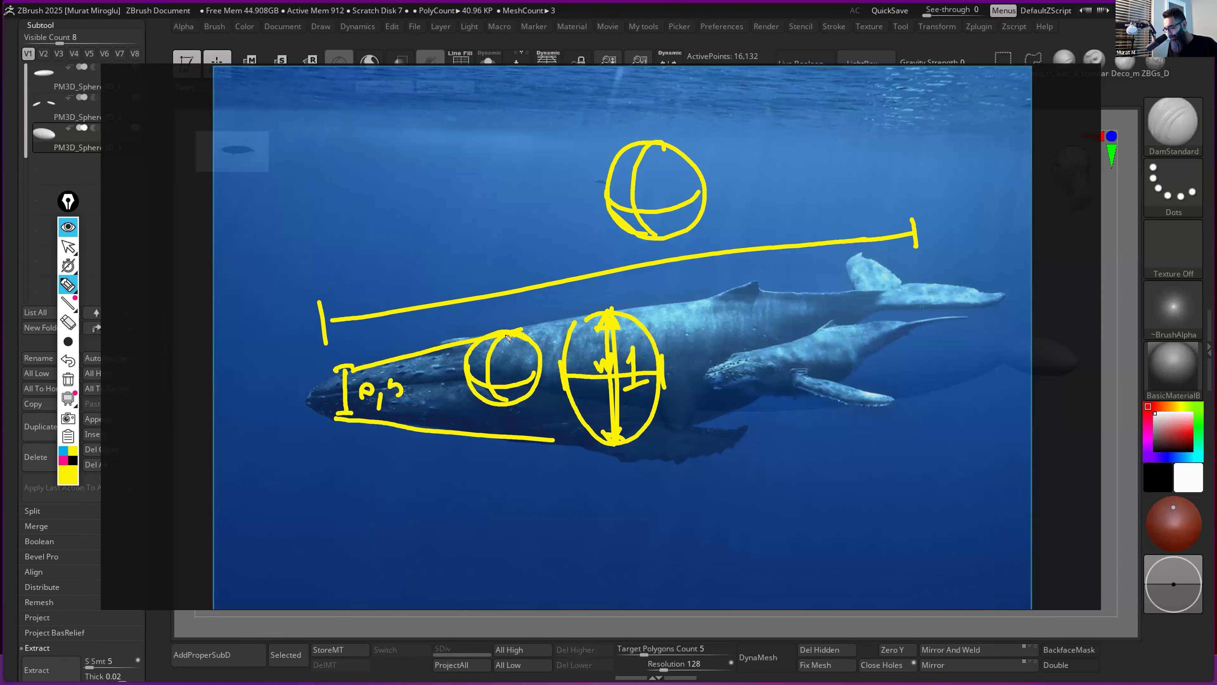
pyautogui.moveTo(507, 336); pyautogui.dragTo(510, 401)
pyautogui.hotkey('ctrl', 'z')
# - Switch the pen to blue, mark the smaller sphere's height, and add strokes along the belly below the oval
pyautogui.click(64, 450)
pyautogui.moveTo(507, 333)
pyautogui.mouseDown()
pyautogui.moveTo(508, 412)
pyautogui.moveTo(518, 330)
pyautogui.mouseUp()
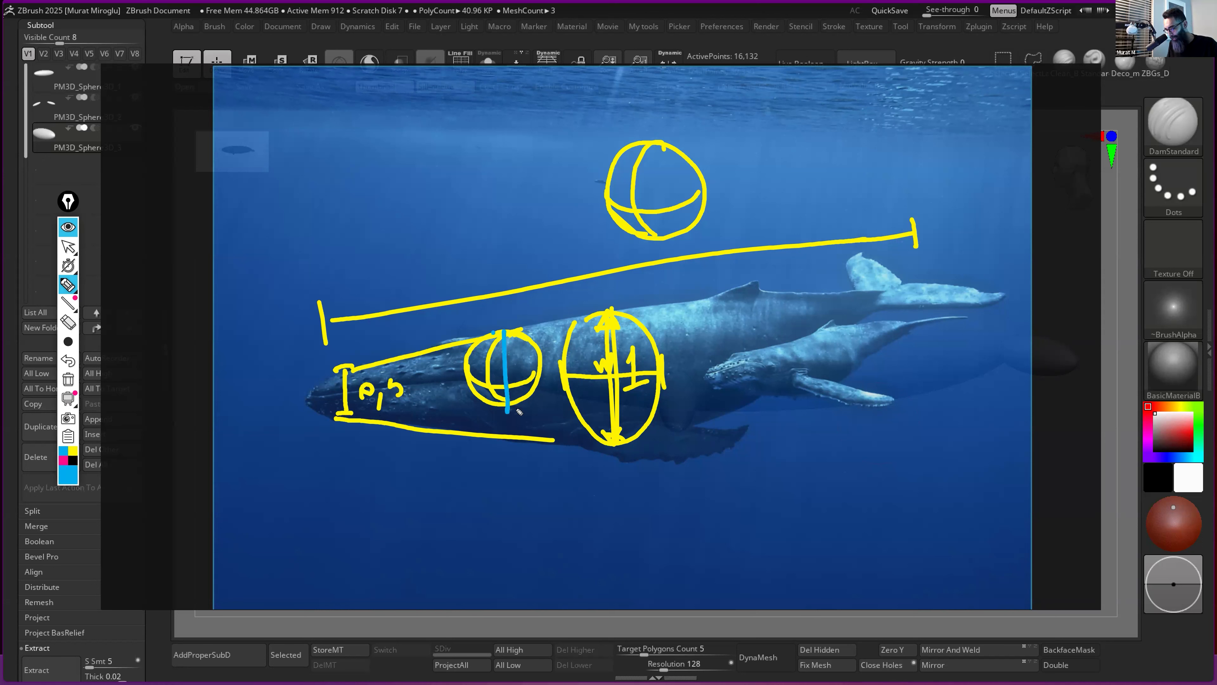
pyautogui.moveTo(496, 412); pyautogui.dragTo(525, 407)
pyautogui.moveTo(599, 441)
pyautogui.mouseDown()
pyautogui.moveTo(656, 453)
pyautogui.moveTo(595, 441)
pyautogui.mouseUp()
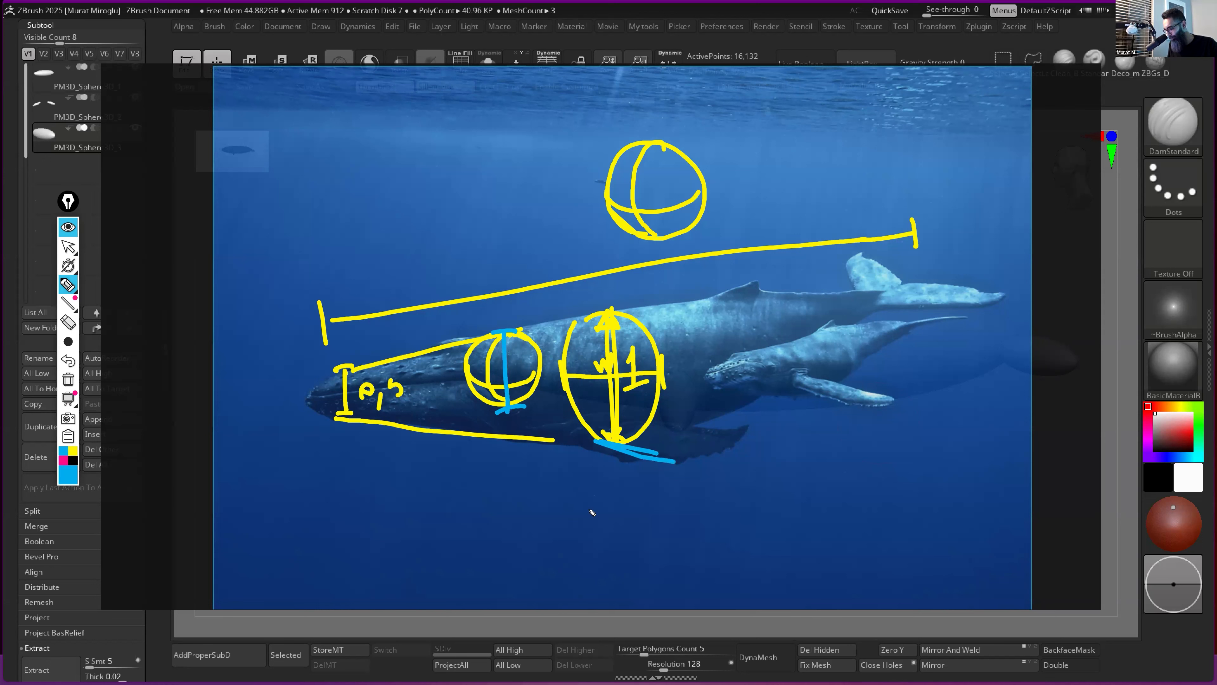
pyautogui.moveTo(677, 454); pyautogui.dragTo(663, 484)
pyautogui.moveTo(604, 426); pyautogui.dragTo(575, 463)
# - Undo the annotations back to the yellow oval and its width line labelled W
pyautogui.hotkey('ctrl', 'z')
pyautogui.hotkey('ctrl', 'z')
pyautogui.hotkey('ctrl', 'z')
pyautogui.hotkey('ctrl', 'z')
pyautogui.hotkey('ctrl', 'z')
pyautogui.hotkey('ctrl', 'z')
pyautogui.hotkey('ctrl', 'z')
pyautogui.hotkey('ctrl', 'z')
pyautogui.hotkey('ctrl', 'z')
pyautogui.hotkey('ctrl', 'z')
pyautogui.hotkey('ctrl', 'z')
pyautogui.hotkey('ctrl', 'z')
pyautogui.hotkey('ctrl', 'z')
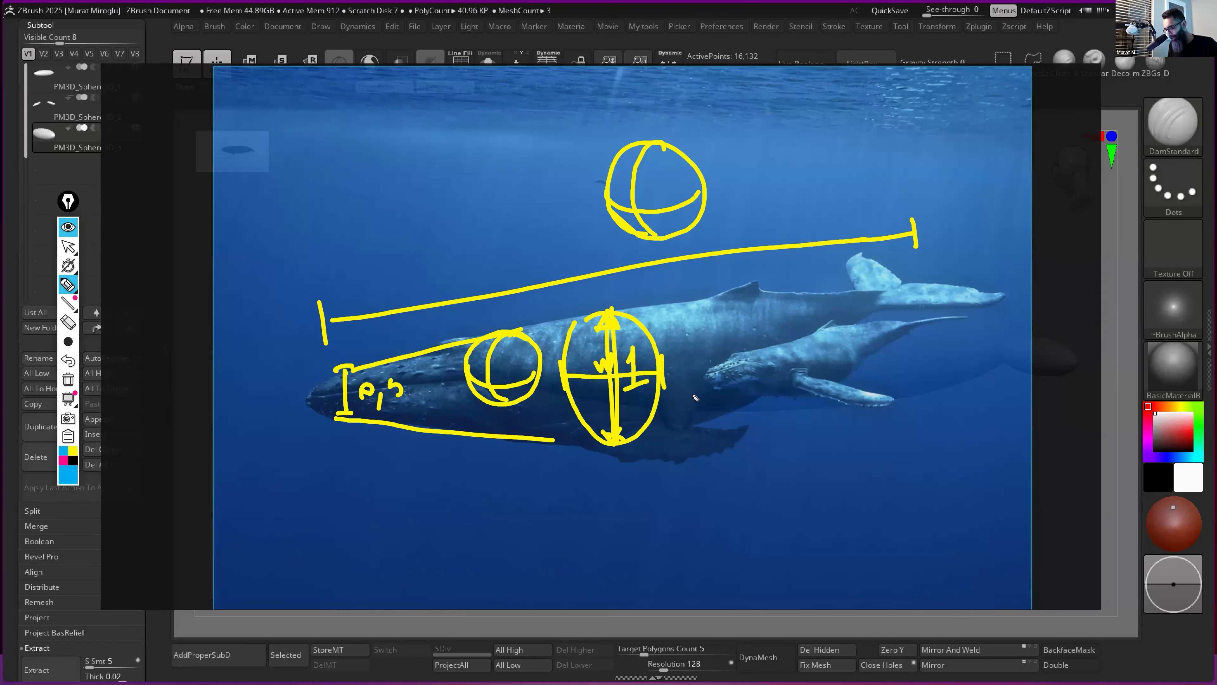
pyautogui.hotkey('ctrl', 'z')
pyautogui.hotkey('ctrl', 'z')
pyautogui.hotkey('ctrl', 'z')
pyautogui.hotkey('ctrl', 'z')
pyautogui.hotkey('ctrl', 'z')
pyautogui.hotkey('ctrl', 'z')
pyautogui.hotkey('ctrl', 'z')
pyautogui.hotkey('ctrl', 'z')
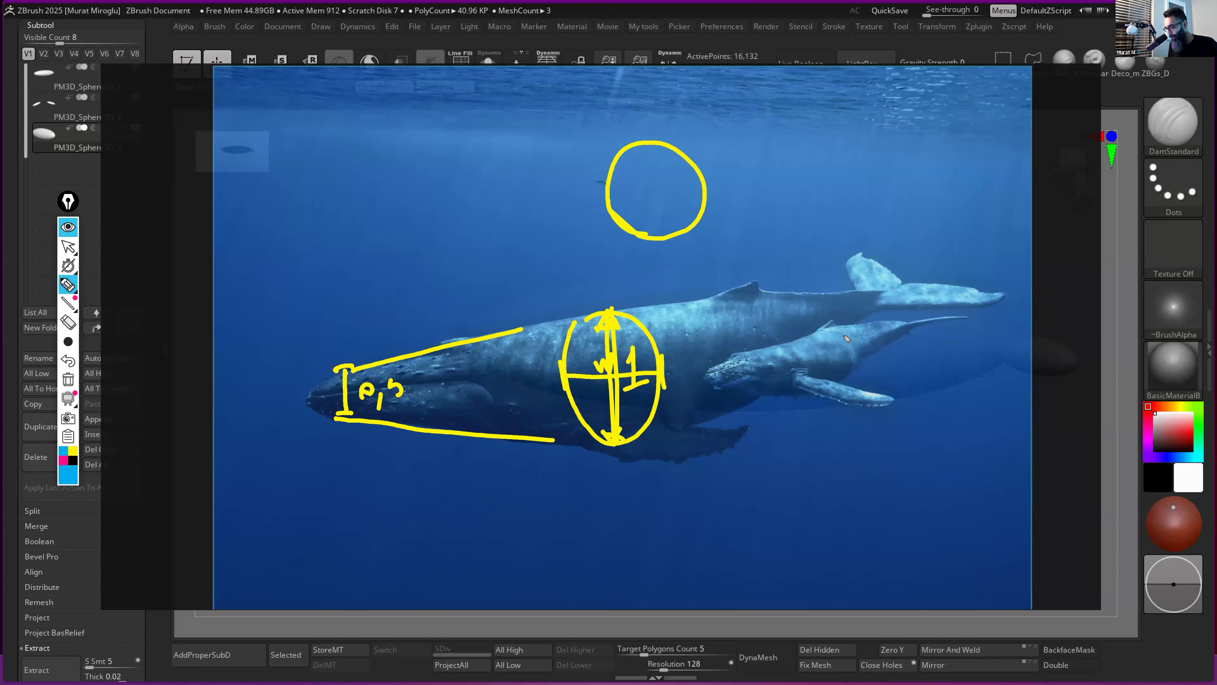
pyautogui.hotkey('ctrl', 'z')
pyautogui.hotkey('ctrl', 'z')
pyautogui.hotkey('ctrl', 'z')
pyautogui.hotkey('ctrl', 'z')
pyautogui.hotkey('ctrl', 'z')
pyautogui.hotkey('ctrl', 'z')
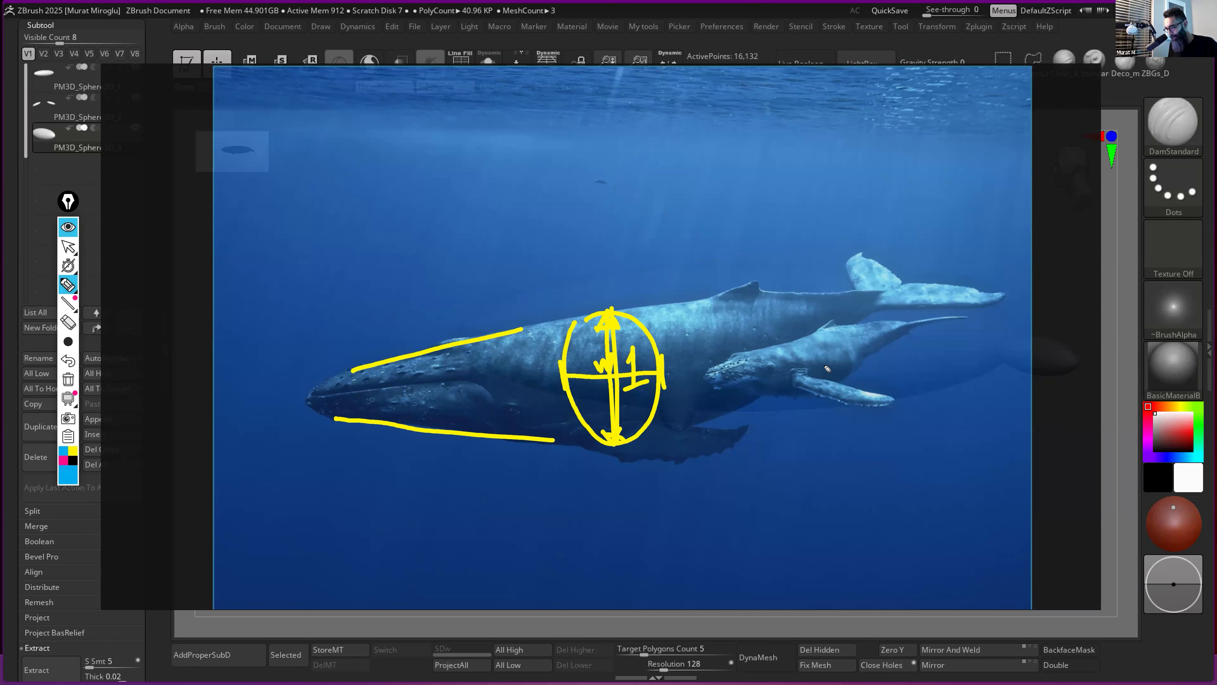
pyautogui.hotkey('ctrl', 'z')
pyautogui.hotkey('ctrl', 'z')
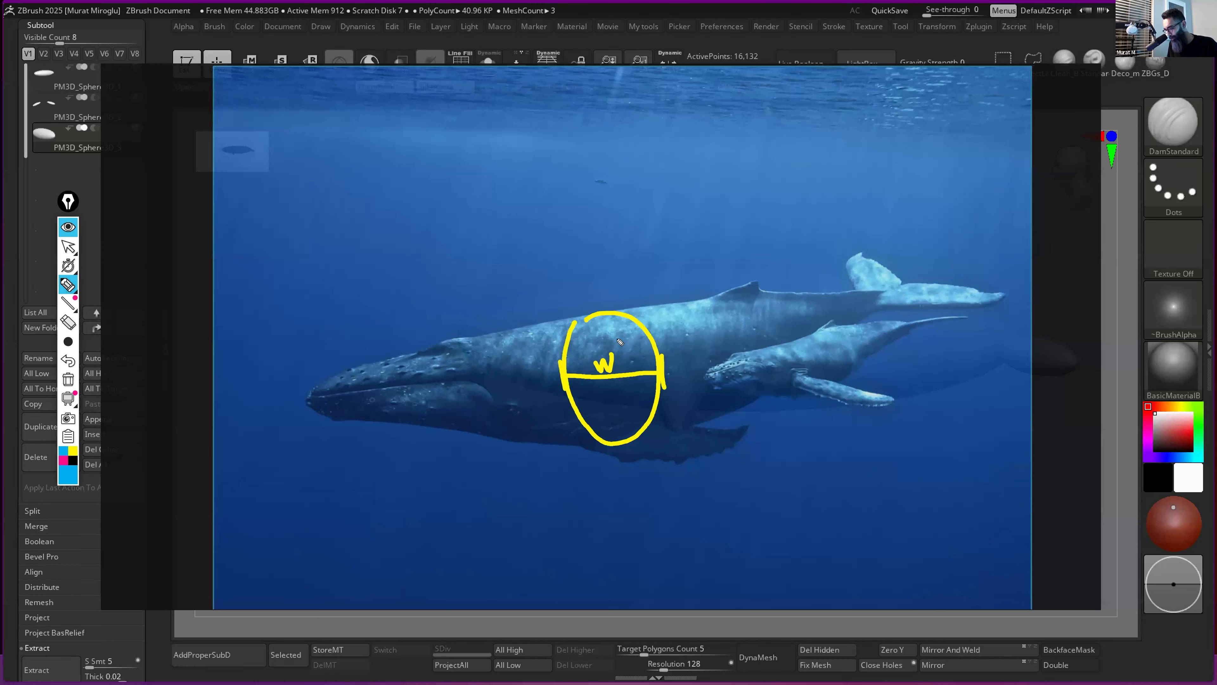
# - Mark the snout height in blue as 1 unit and divide a vertical line through the oval with tick marks for comparison
pyautogui.moveTo(608, 314); pyautogui.dragTo(614, 452)
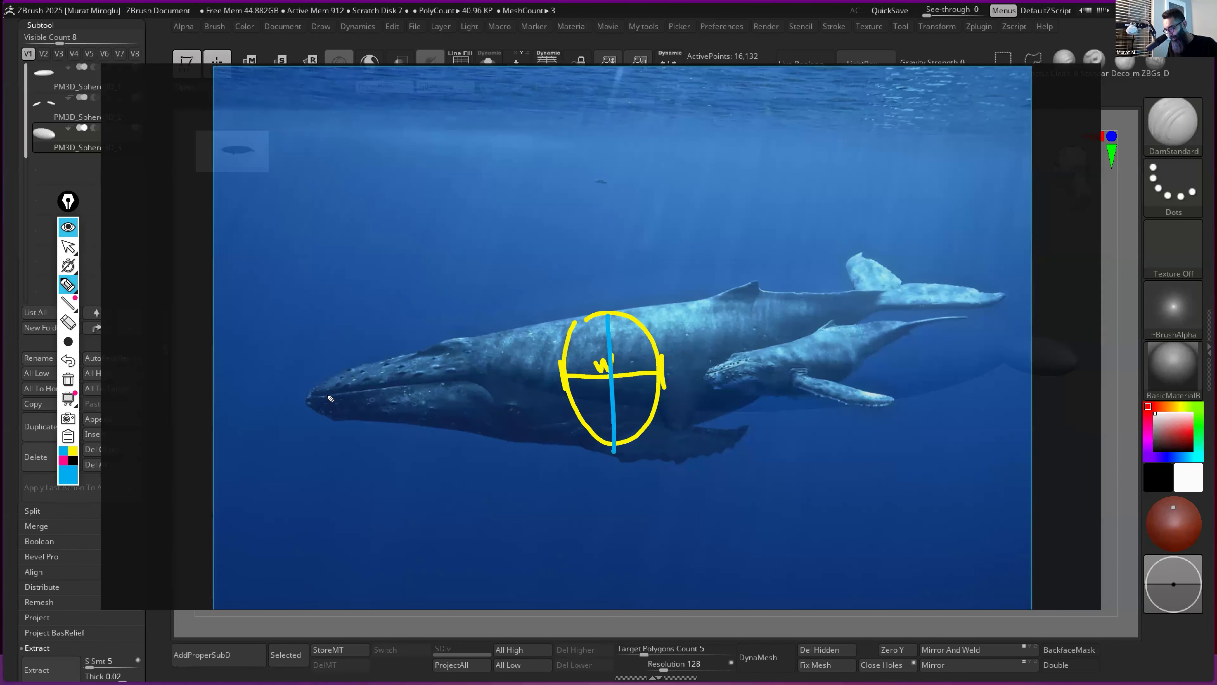
pyautogui.moveTo(339, 375); pyautogui.dragTo(339, 418)
pyautogui.moveTo(330, 373); pyautogui.dragTo(347, 372)
pyautogui.moveTo(332, 418); pyautogui.dragTo(369, 400)
pyautogui.moveTo(594, 315); pyautogui.dragTo(616, 315)
pyautogui.moveTo(602, 369); pyautogui.dragTo(621, 367)
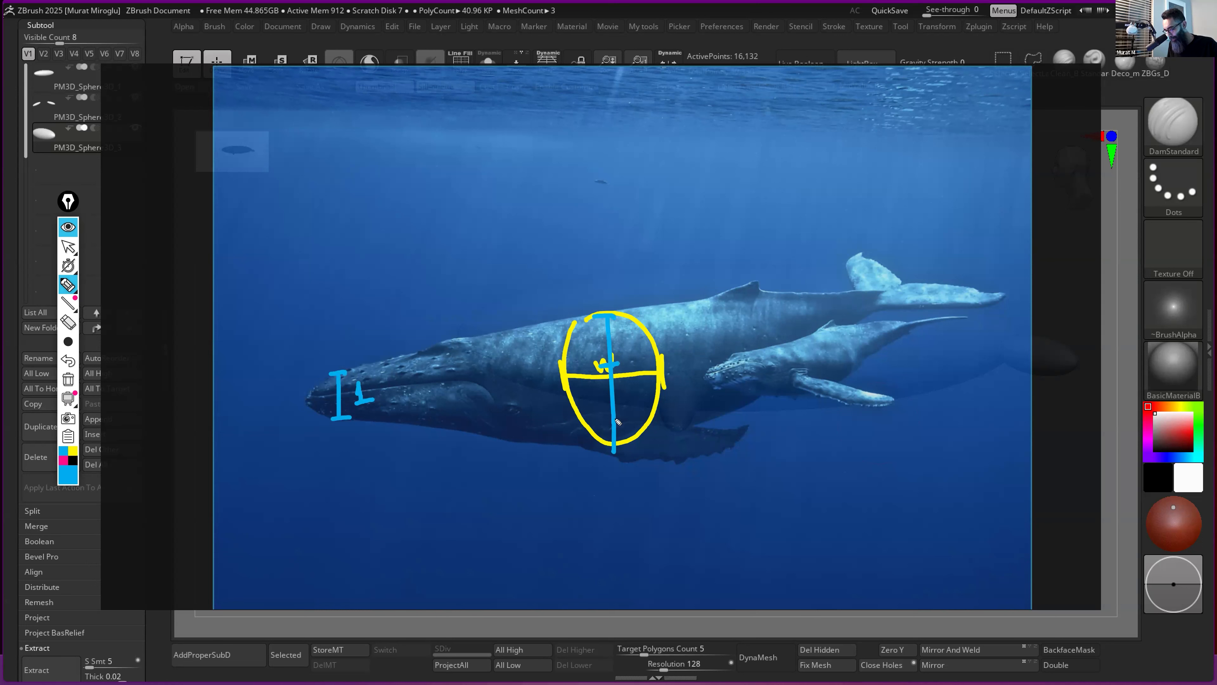
pyautogui.moveTo(607, 421); pyautogui.dragTo(624, 418)
pyautogui.moveTo(599, 445); pyautogui.dragTo(623, 444)
# - Trace the adult whale's back and belly contours in blue from the snout to the tail
pyautogui.moveTo(330, 379); pyautogui.dragTo(479, 344)
pyautogui.hotkey('ctrl', 'z')
pyautogui.moveTo(347, 370)
pyautogui.mouseDown()
pyautogui.moveTo(636, 300)
pyautogui.moveTo(876, 292)
pyautogui.mouseUp()
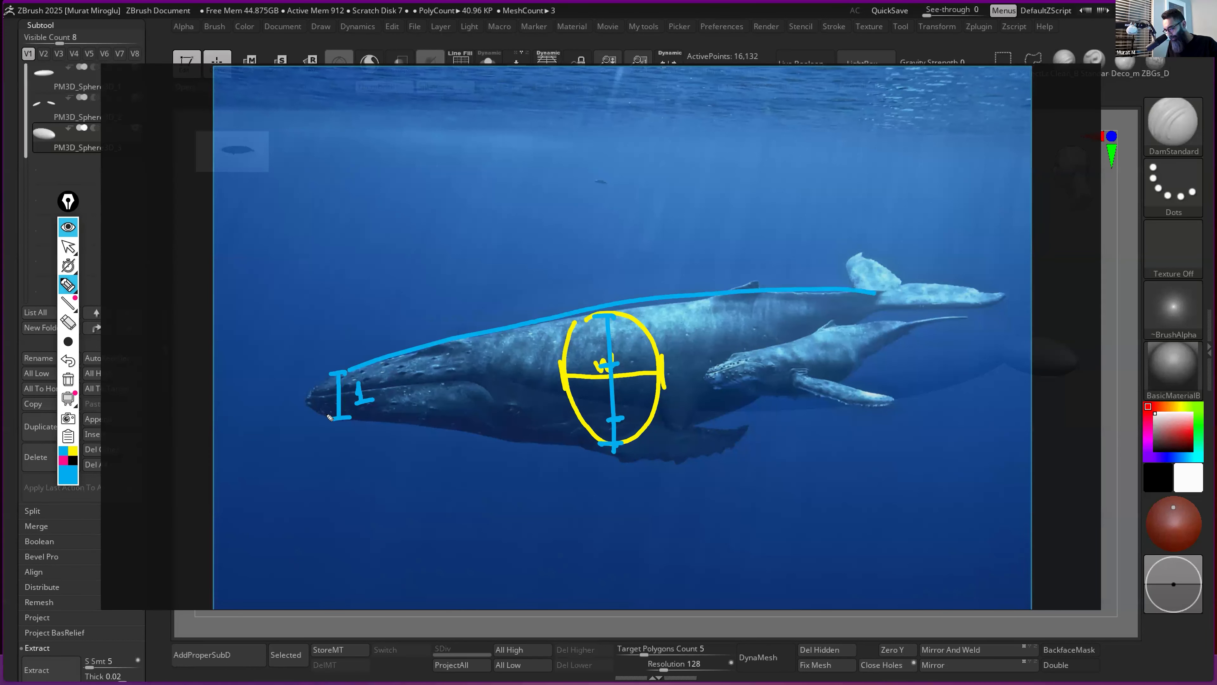
pyautogui.moveTo(333, 418)
pyautogui.mouseDown()
pyautogui.moveTo(477, 436)
pyautogui.moveTo(640, 434)
pyautogui.moveTo(745, 414)
pyautogui.moveTo(868, 326)
pyautogui.mouseUp()
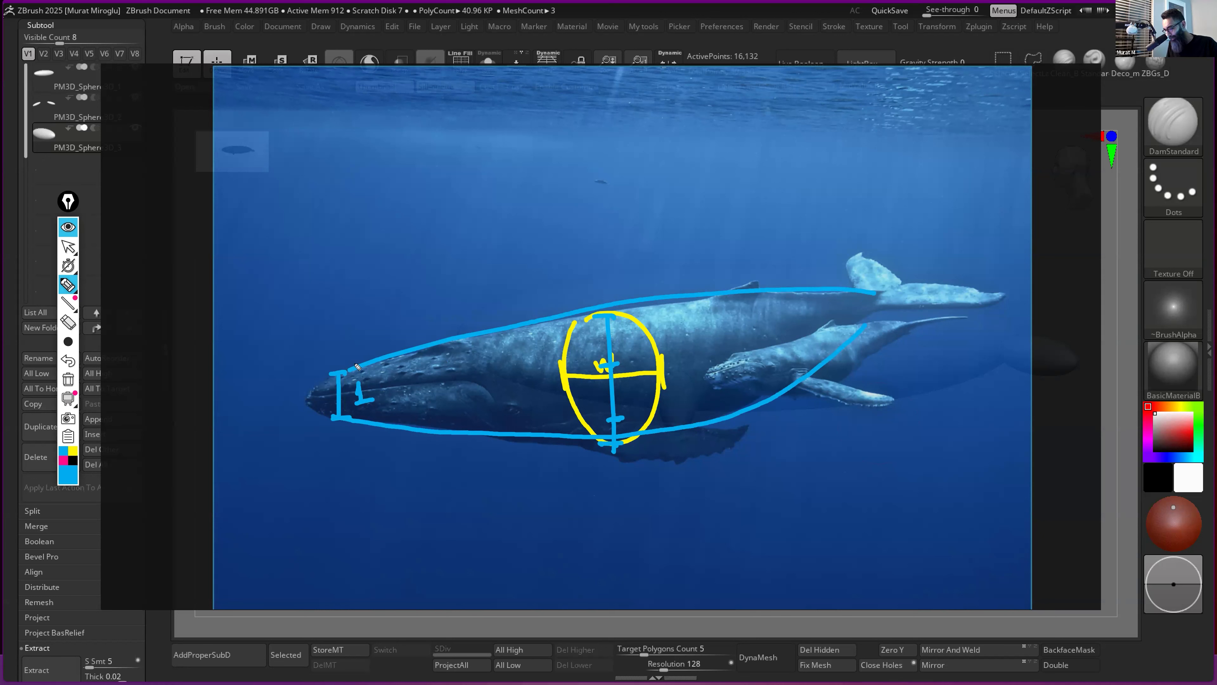
# - Draw a plane-change line along the whale's side, shade the upper back plane, and add curved strokes behind the jaw
pyautogui.moveTo(357, 367)
pyautogui.mouseDown()
pyautogui.moveTo(541, 358)
pyautogui.moveTo(827, 298)
pyautogui.mouseUp()
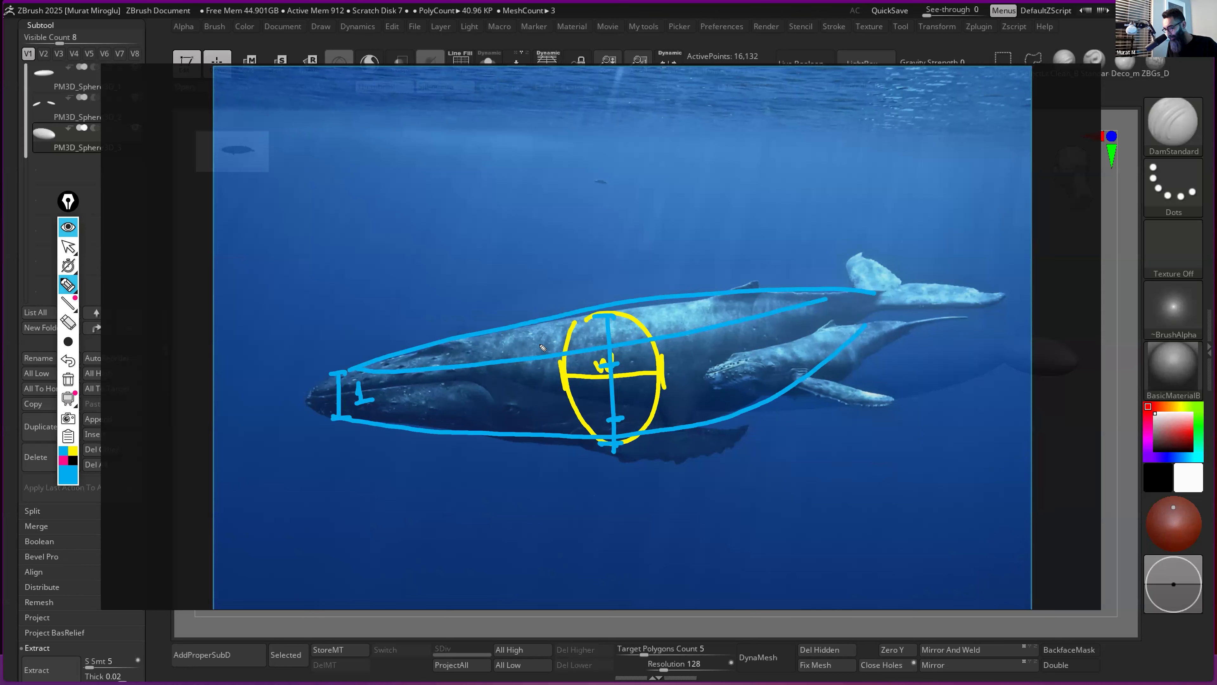
pyautogui.moveTo(540, 339); pyautogui.dragTo(551, 351)
pyautogui.moveTo(562, 331)
pyautogui.mouseDown()
pyautogui.moveTo(566, 348)
pyautogui.moveTo(780, 301)
pyautogui.mouseUp()
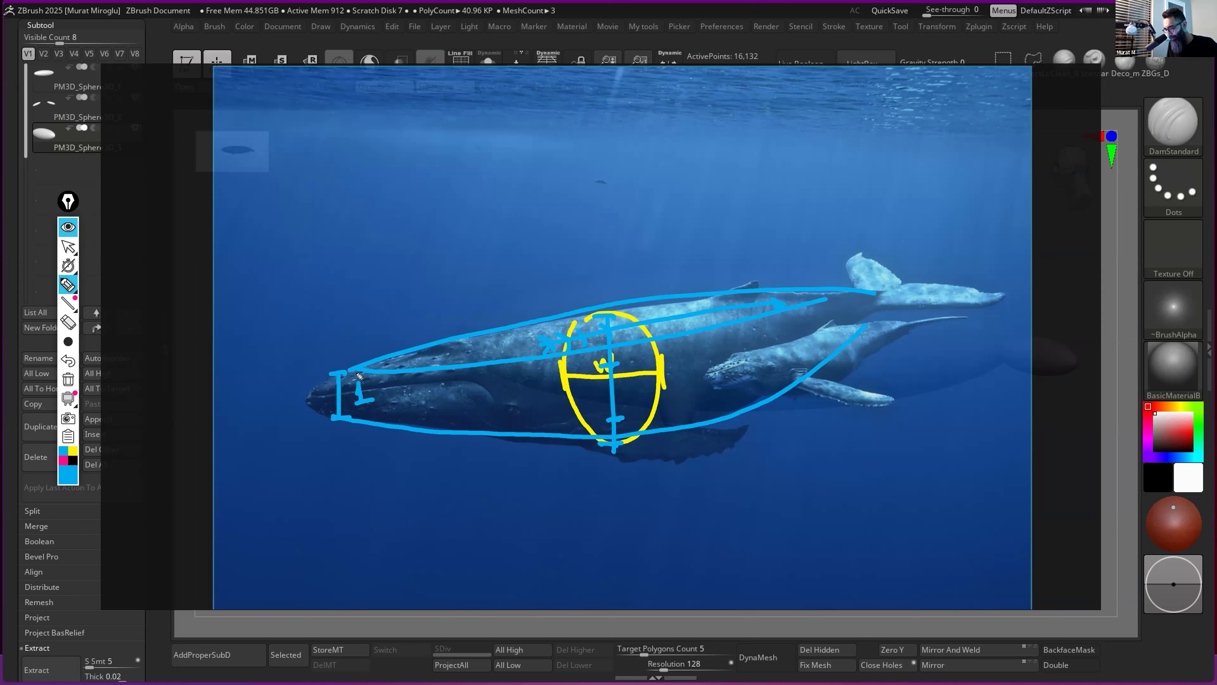
pyautogui.moveTo(440, 384); pyautogui.dragTo(511, 372)
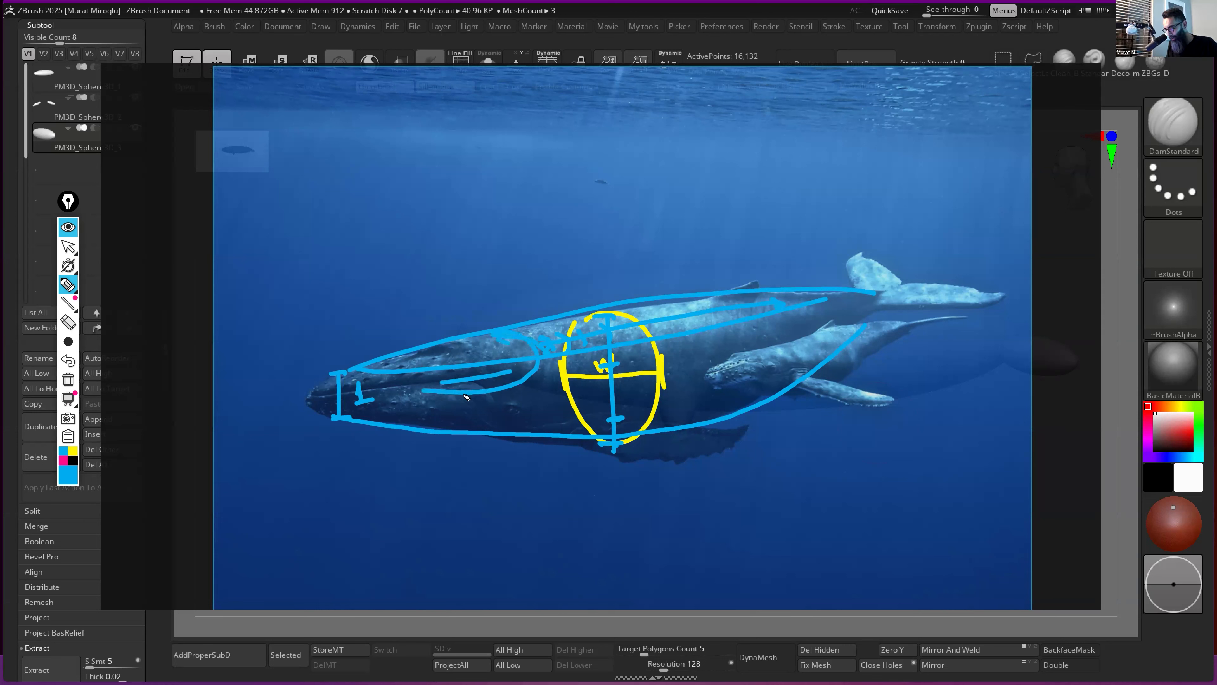
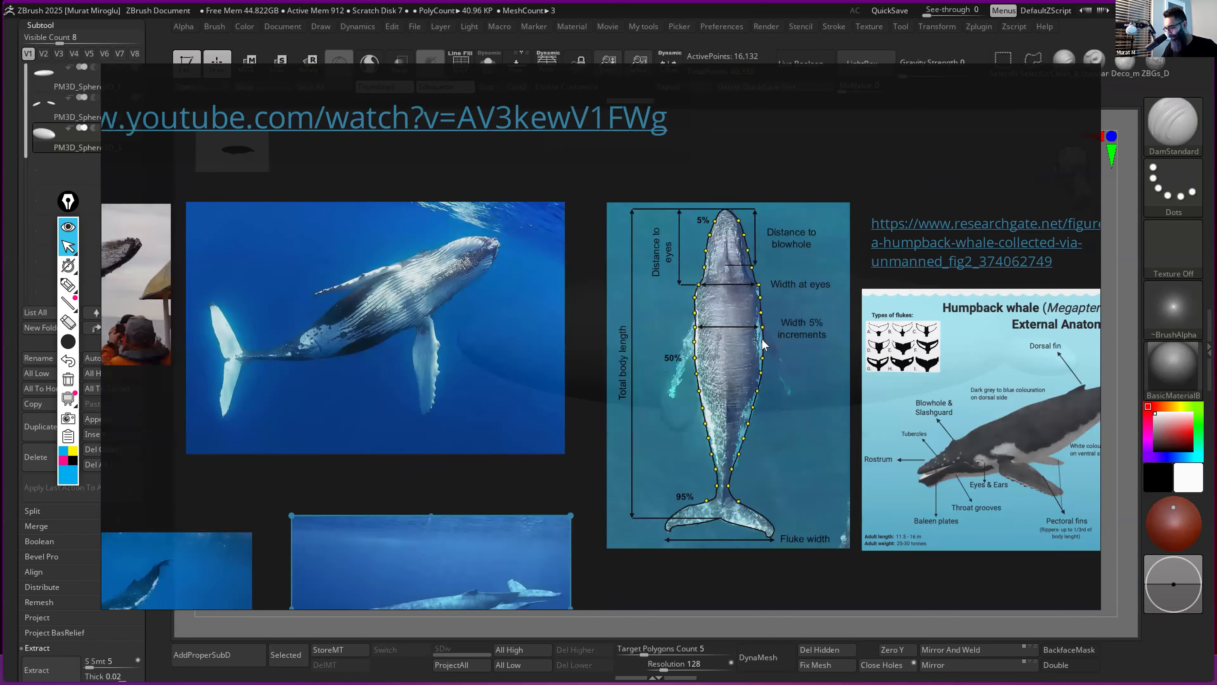
# - Examine the side-view photo and the top-view body-proportion diagram on the whale reference board
pyautogui.scroll(-1, 737, 331)
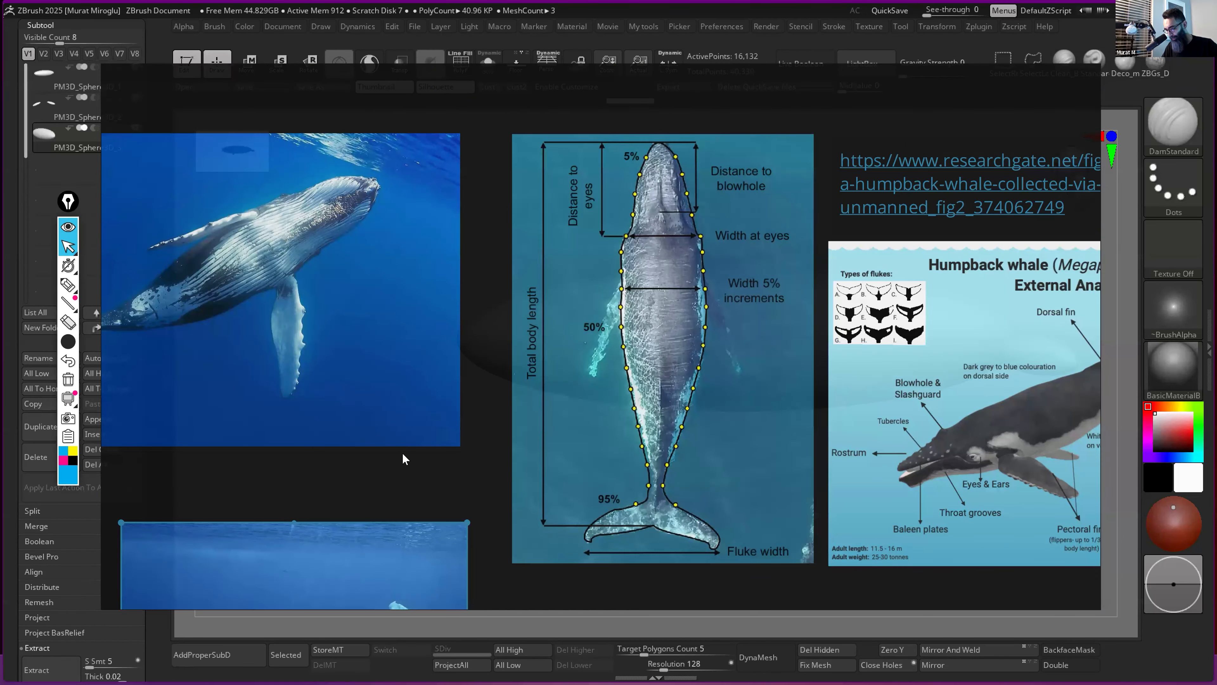
pyautogui.scroll(-3, 402, 453)
pyautogui.scroll(6, 367, 456)
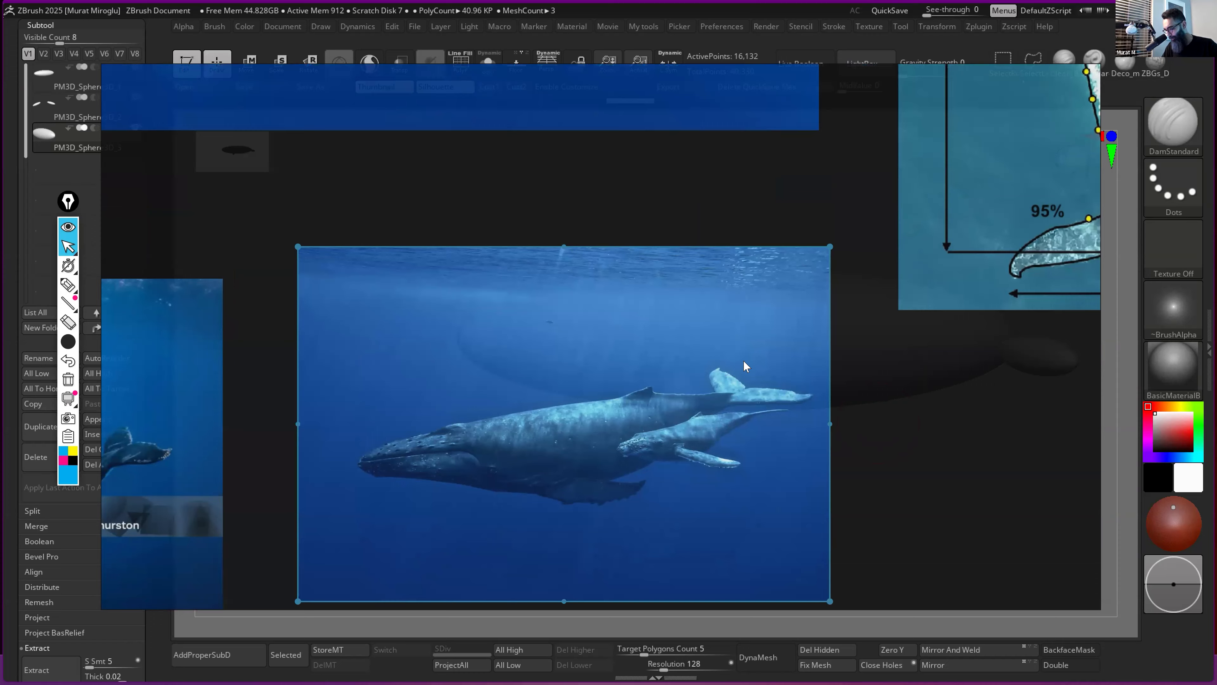
pyautogui.scroll(-3, 744, 361)
pyautogui.moveTo(820, 323); pyautogui.dragTo(518, 491, button='middle')
pyautogui.moveTo(705, 277); pyautogui.dragTo(658, 335, button='middle')
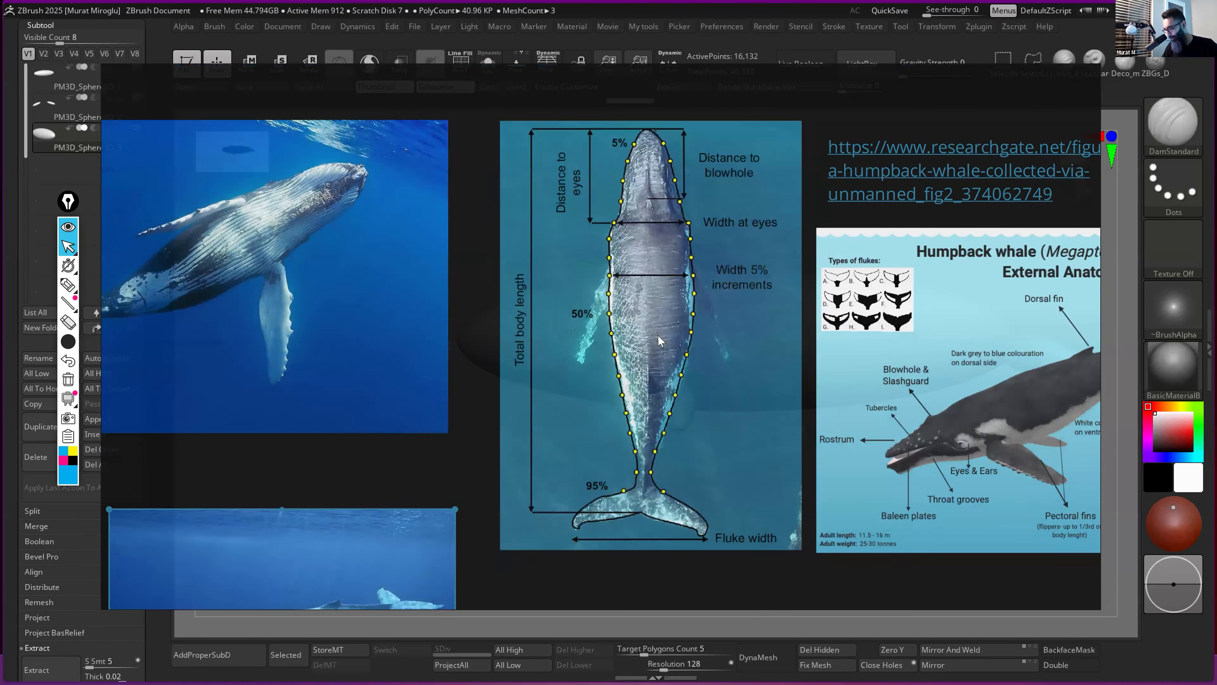
pyautogui.scroll(2, 658, 336)
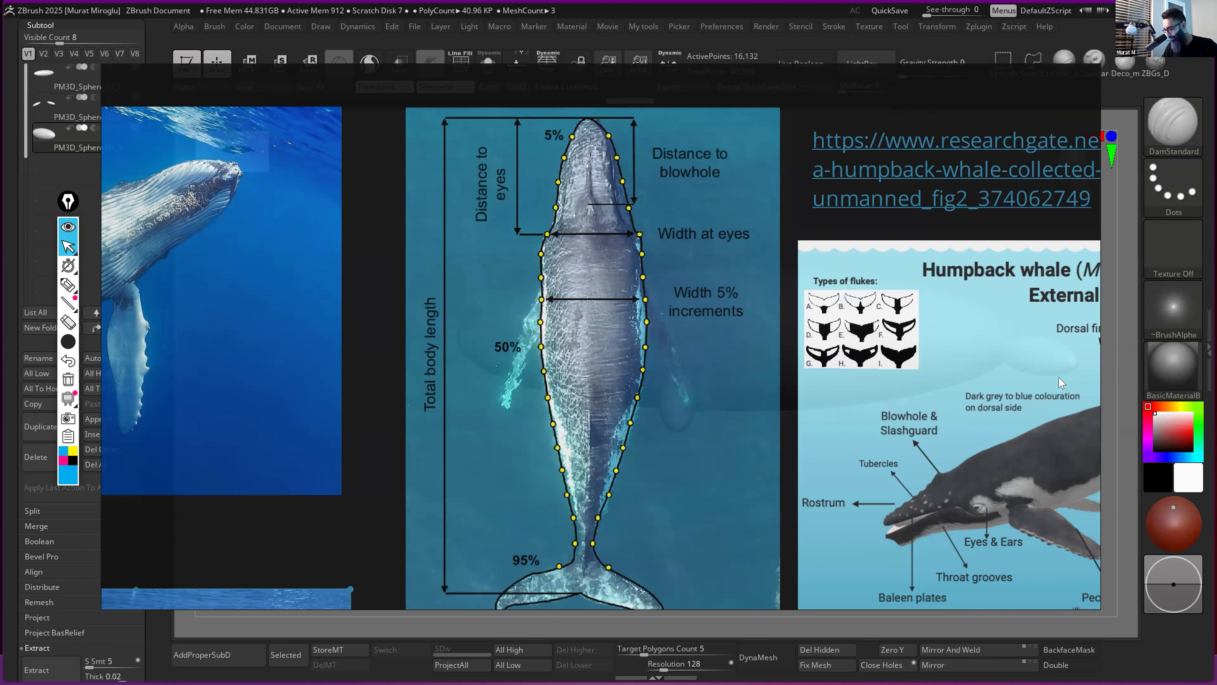
# - Shrink the reference board window to a small panel so that the sphere blockout of the whale is uncovered
pyautogui.moveTo(945, 304); pyautogui.dragTo(663, 358)
pyautogui.moveTo(732, 84)
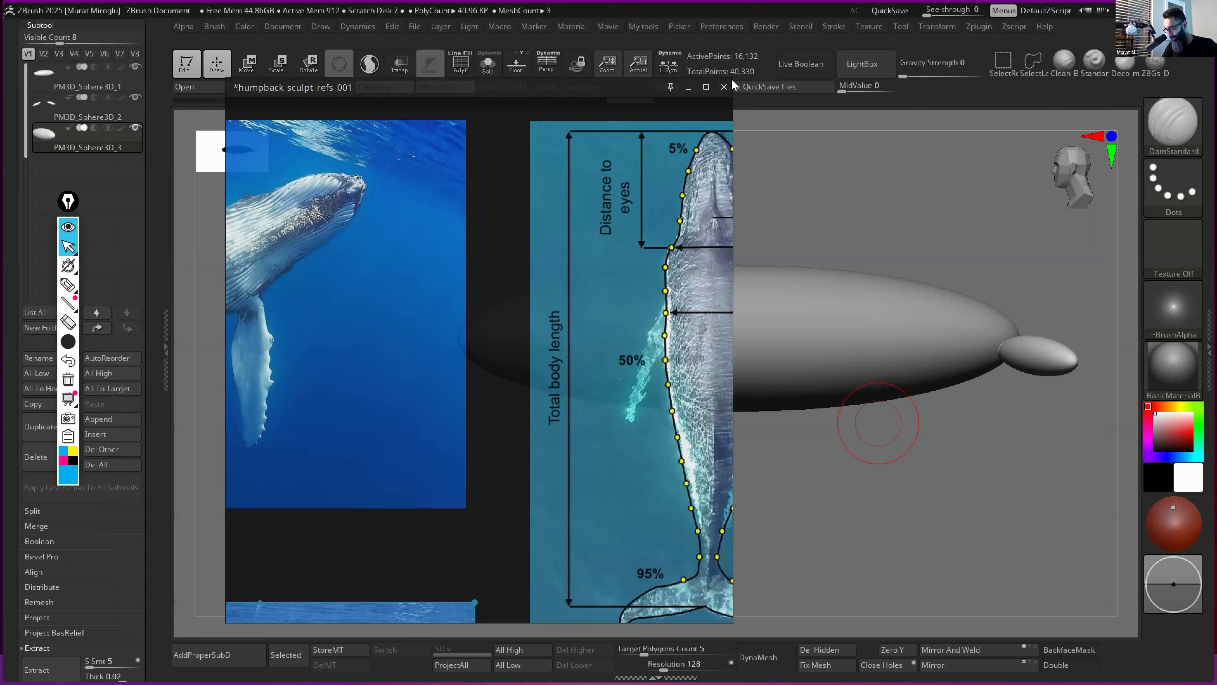
pyautogui.moveTo(552, 259); pyautogui.dragTo(404, 335)
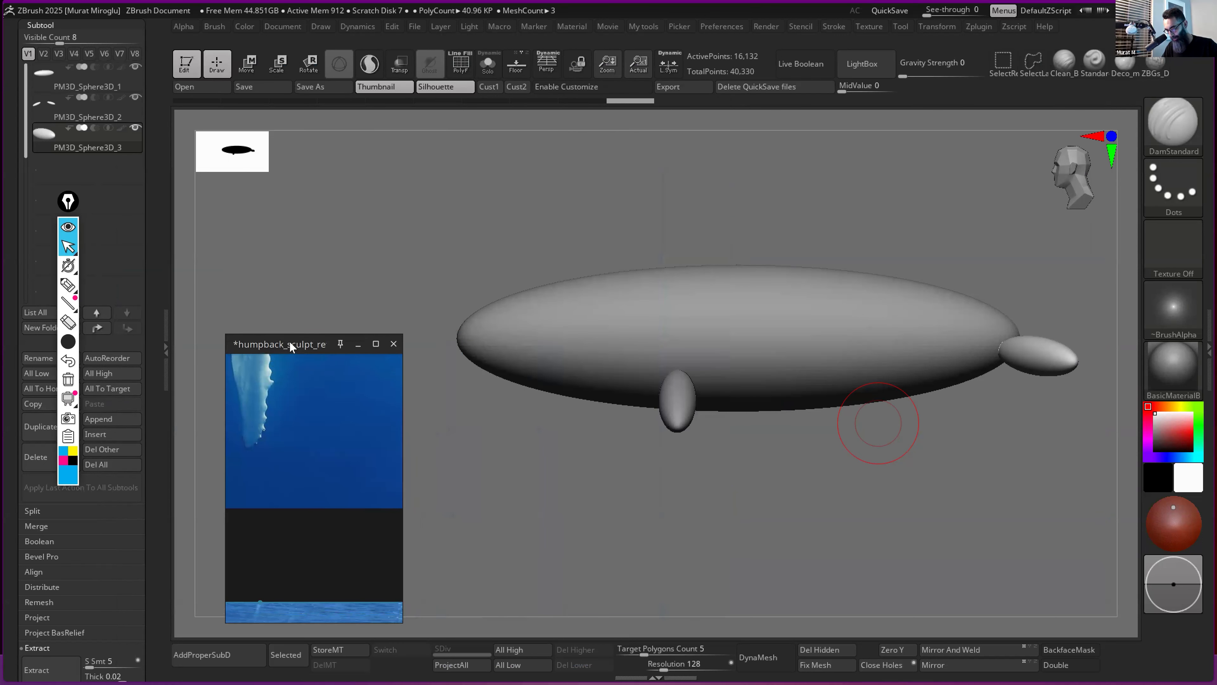
# - Frame the top-view body-proportion diagram in the small reference window beside the model and hide the screen-annotation toolbar
pyautogui.moveTo(271, 403); pyautogui.dragTo(316, 416)
pyautogui.scroll(-5, 314, 411)
pyautogui.moveTo(314, 411); pyautogui.dragTo(203, 427, button='middle')
pyautogui.moveTo(335, 502); pyautogui.dragTo(248, 519, button='middle')
pyautogui.moveTo(298, 447); pyautogui.dragTo(261, 478, button='middle')
pyautogui.scroll(2, 258, 462)
pyautogui.scroll(1, 258, 462)
pyautogui.scroll(-1, 258, 462)
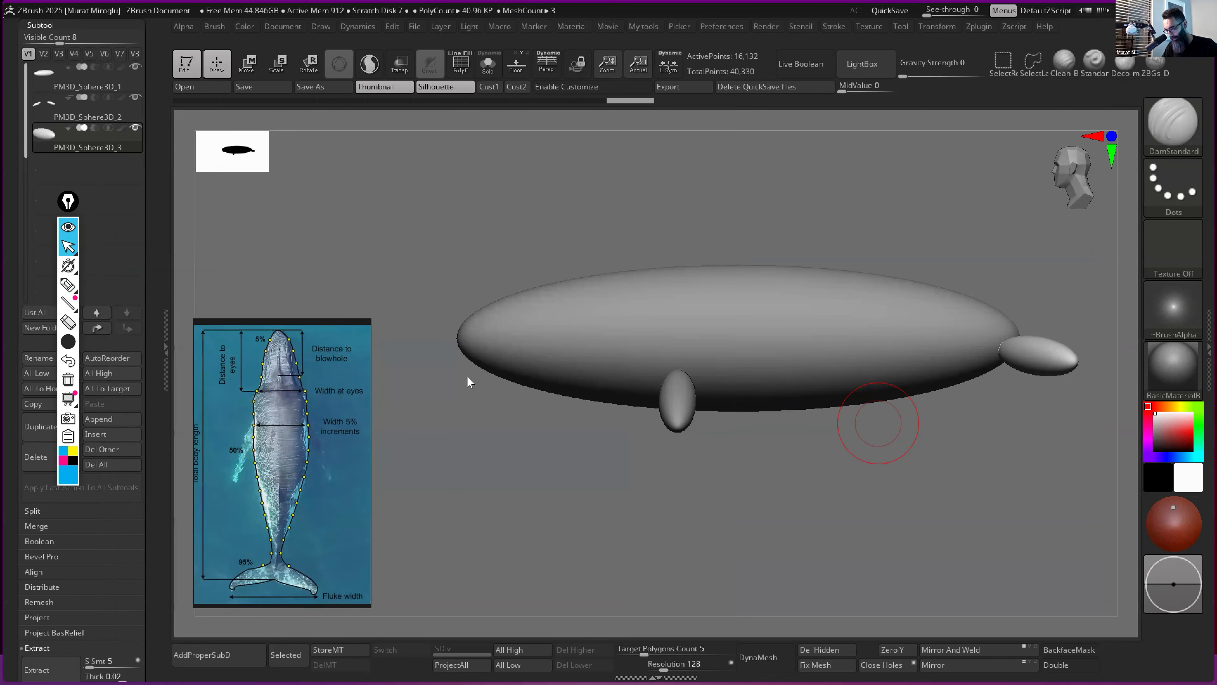
pyautogui.click(69, 201)
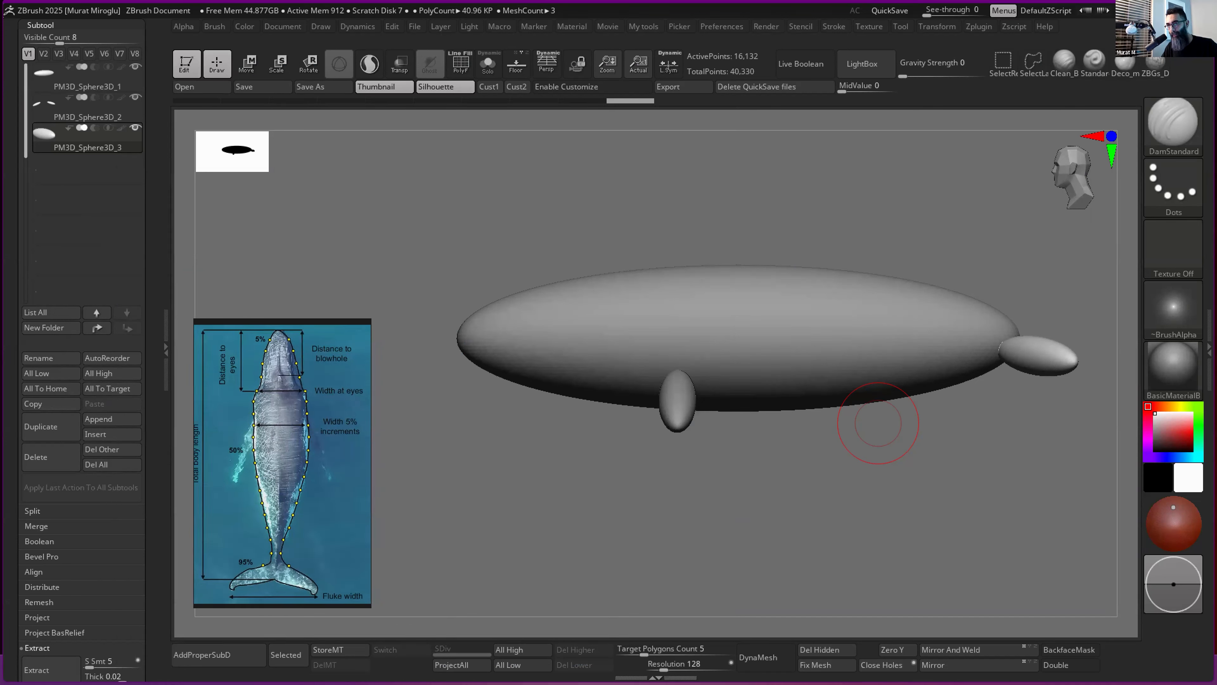
pyautogui.moveTo(267, 341)
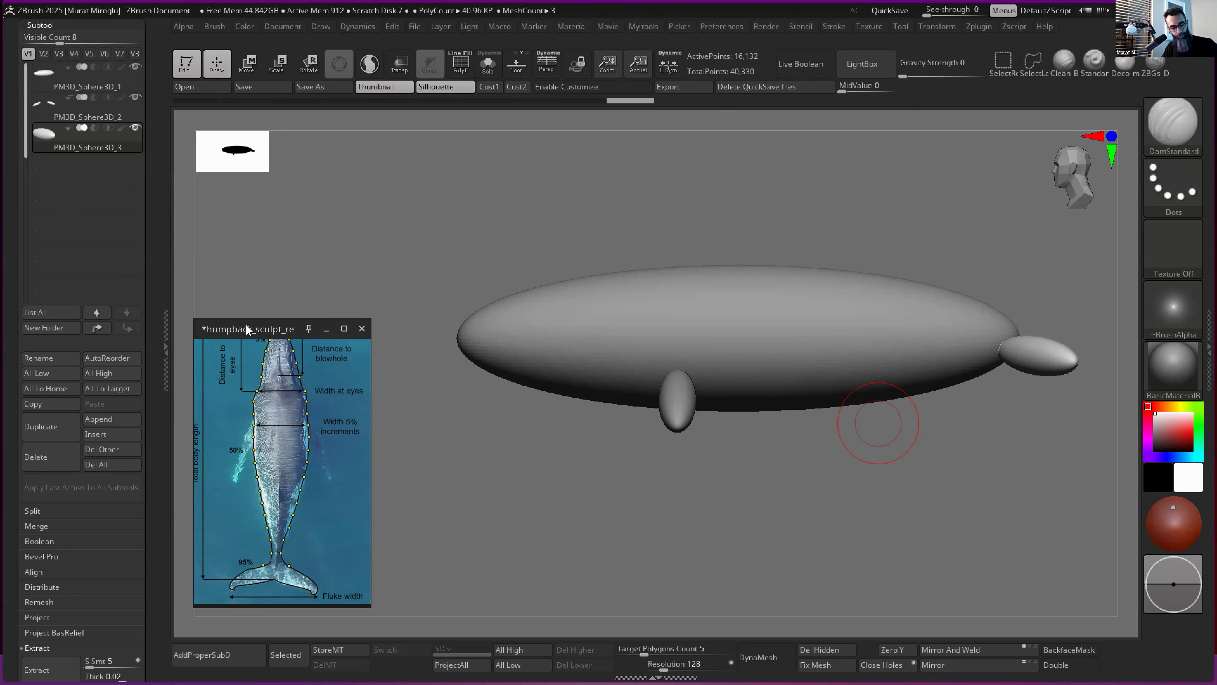
# - Orient the whale blockout to a straight top view with the nose up, beside the body-proportion diagram
pyautogui.hotkey('ctrl', 'shift', 't')
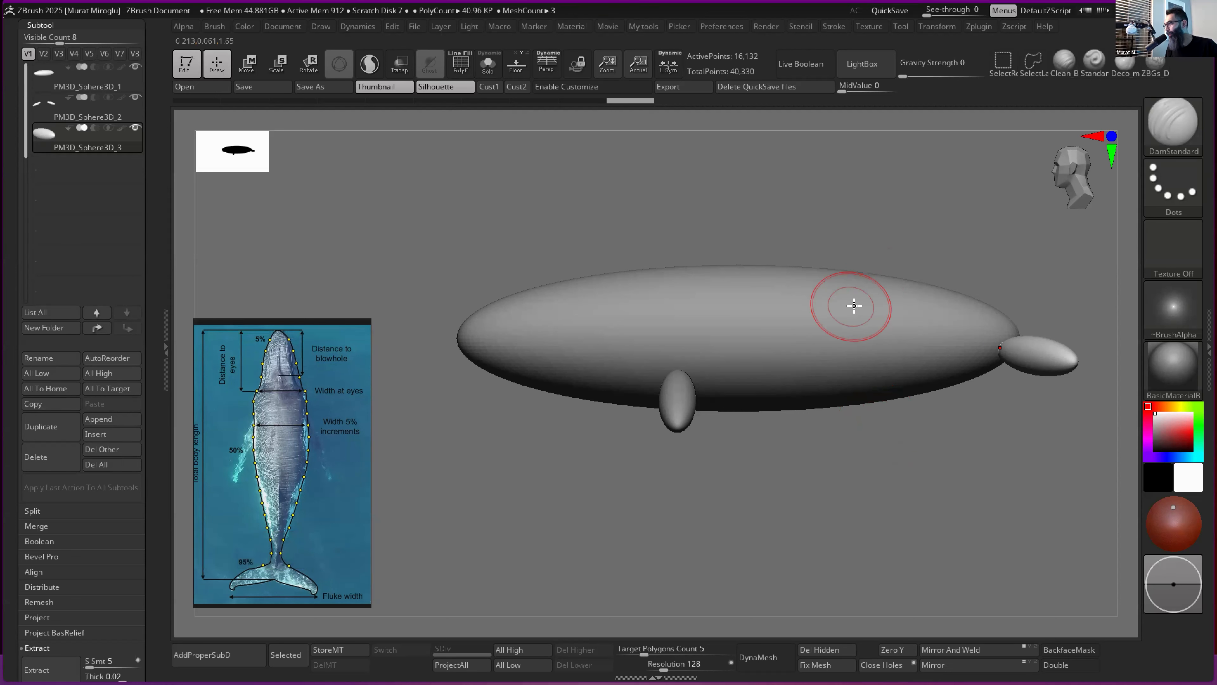
pyautogui.moveTo(861, 305)
pyautogui.mouseDown(button='right')
pyautogui.moveTo(796, 317)
pyautogui.moveTo(771, 434)
pyautogui.moveTo(785, 438)
pyautogui.moveTo(734, 462)
pyautogui.moveTo(725, 449)
pyautogui.mouseUp(button='right')
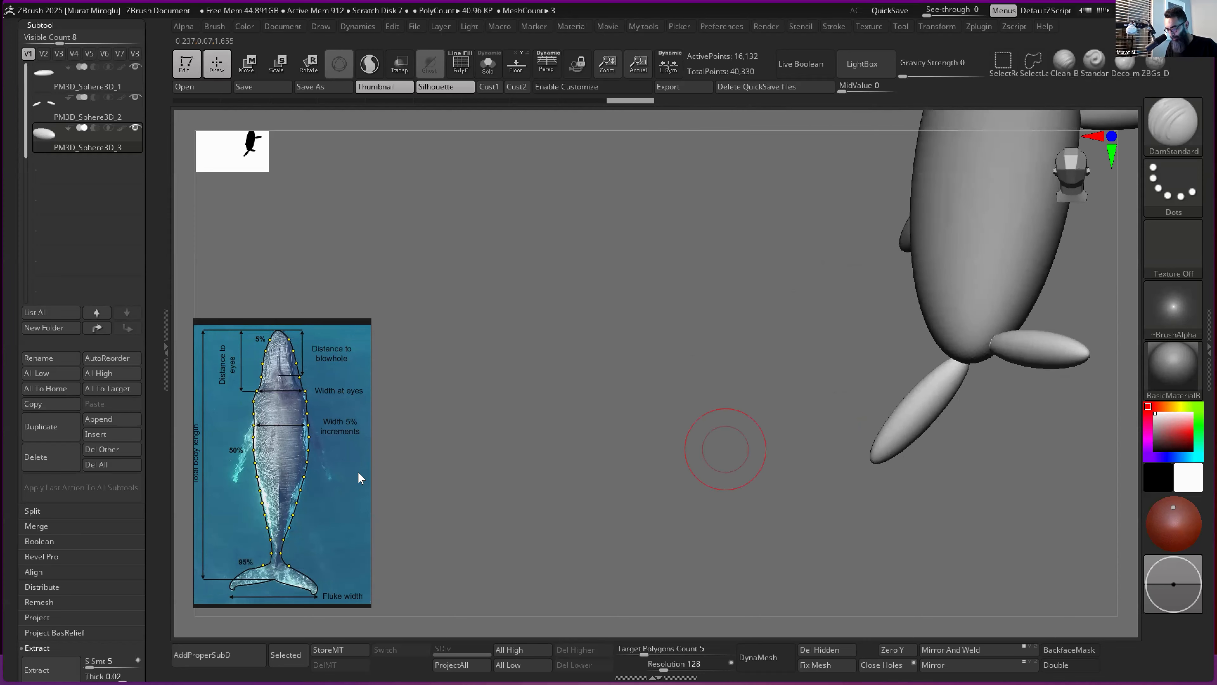
pyautogui.click(1072, 175)
pyautogui.keyDown('alt'); pyautogui.moveTo(826, 329); pyautogui.dragTo(551, 471, button='right'); pyautogui.keyUp('alt')
pyautogui.keyDown('ctrl'); pyautogui.moveTo(724, 368); pyautogui.dragTo(768, 322, button='right'); pyautogui.keyUp('ctrl')
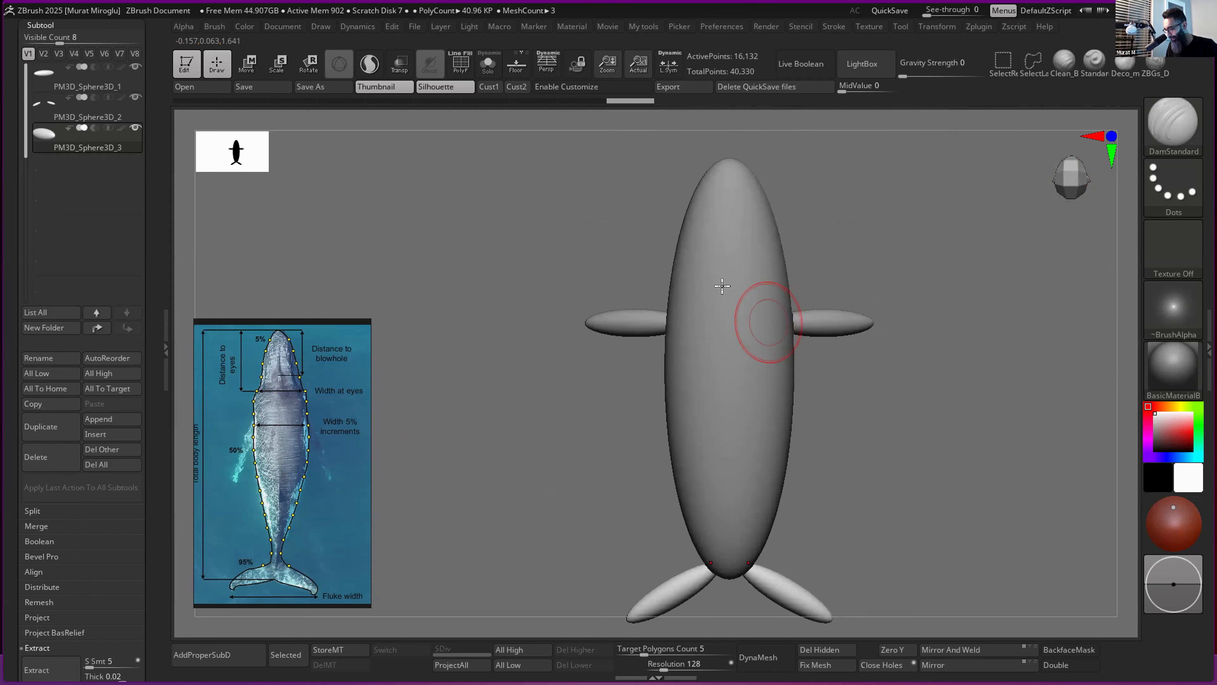
pyautogui.keyDown('alt'); pyautogui.moveTo(722, 286); pyautogui.dragTo(681, 260, button='right'); pyautogui.keyUp('alt')
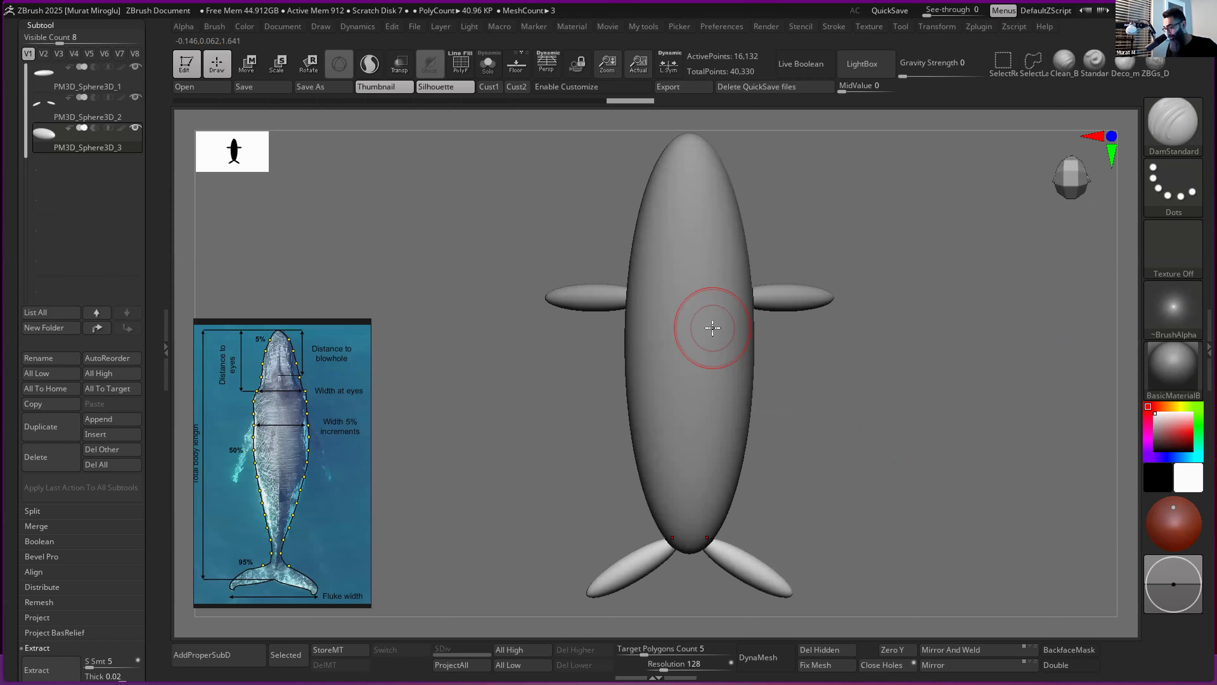
# - Choose the DamStandard brush and make the whale's body, PM3D_Sphere3D_1, the active subtool
pyautogui.press('b')
pyautogui.press('d')
pyautogui.press('s')
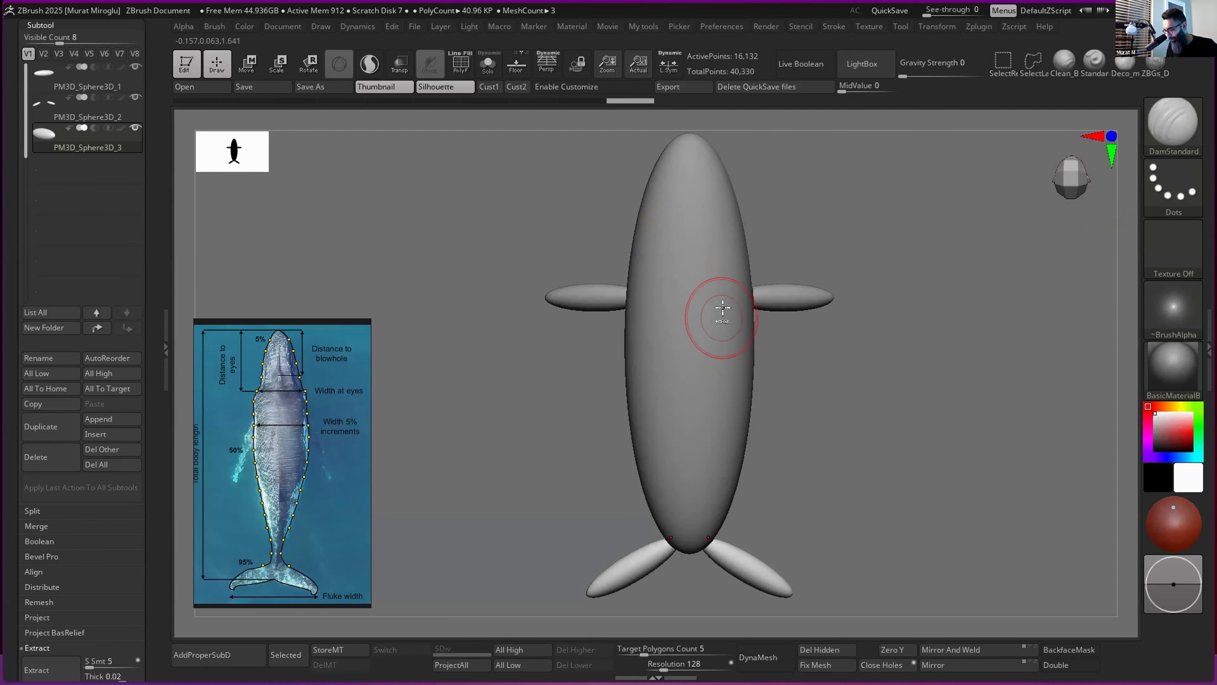
pyautogui.hotkey('ctrl', 'shift')
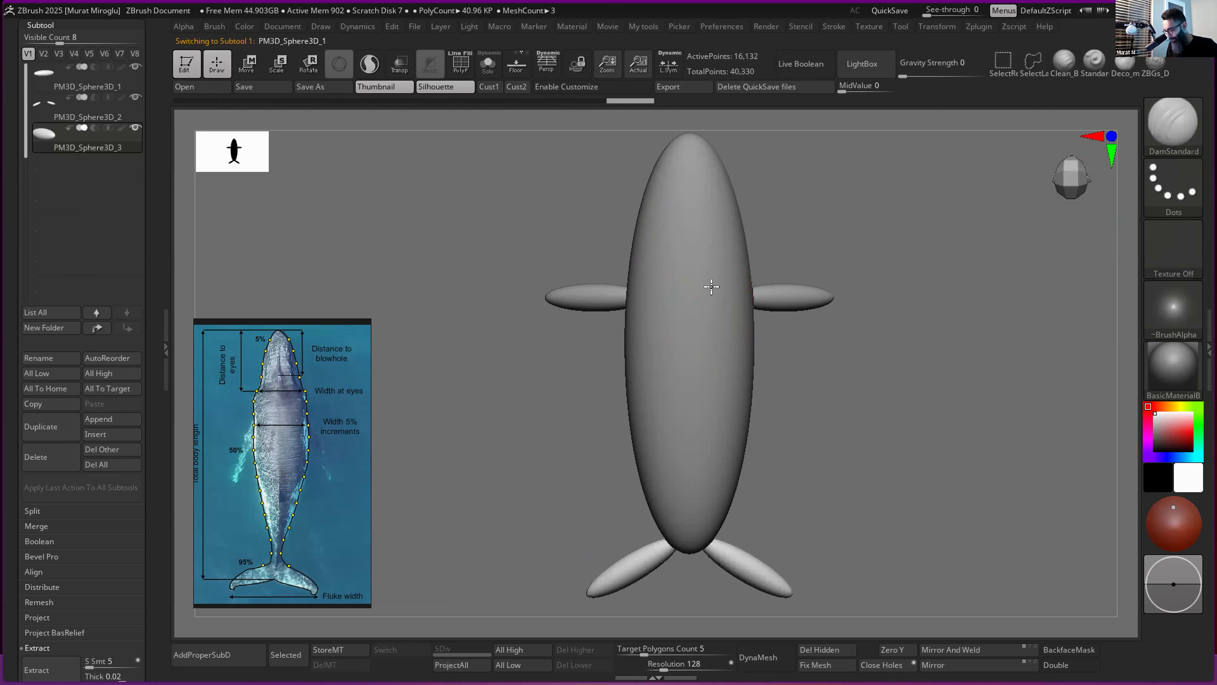
pyautogui.keyDown('alt'); pyautogui.click(707, 288); pyautogui.keyUp('alt')
pyautogui.moveTo(690, 346); pyautogui.dragTo(690, 216)
pyautogui.hotkey('ctrl', 'z')
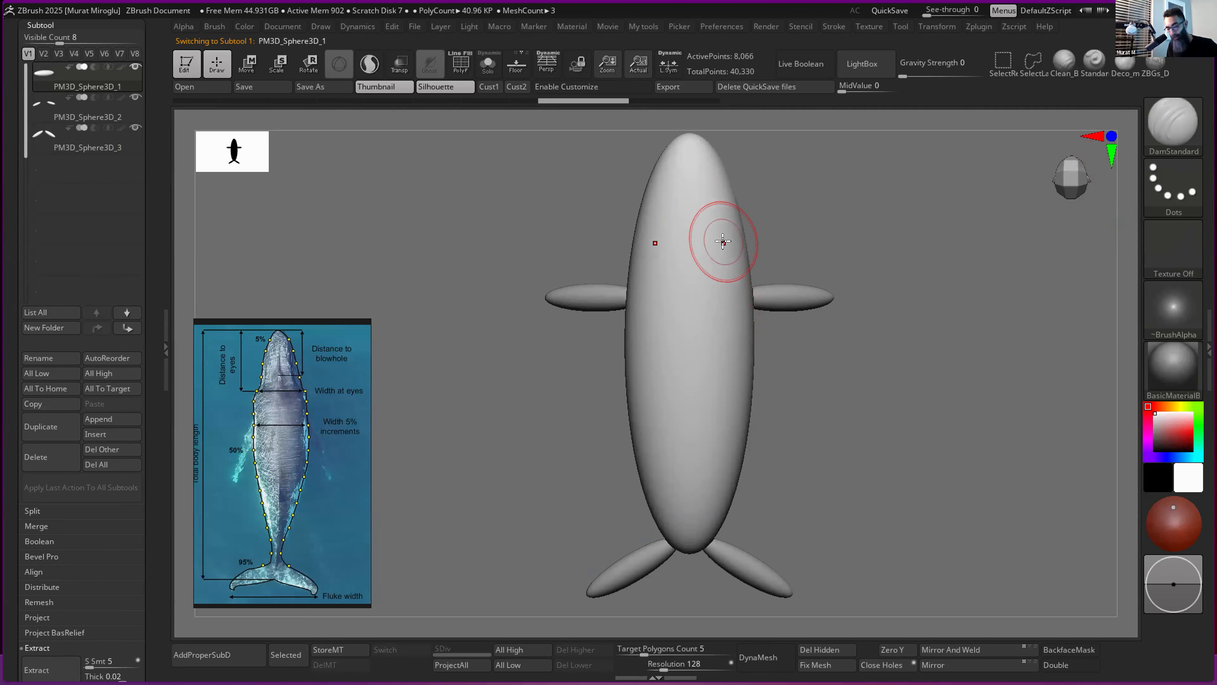
# - Reduce the brush size and DynaMesh the body at resolution 128
pyautogui.press('[')
pyautogui.press('[')
pyautogui.press('[')
pyautogui.press('[')
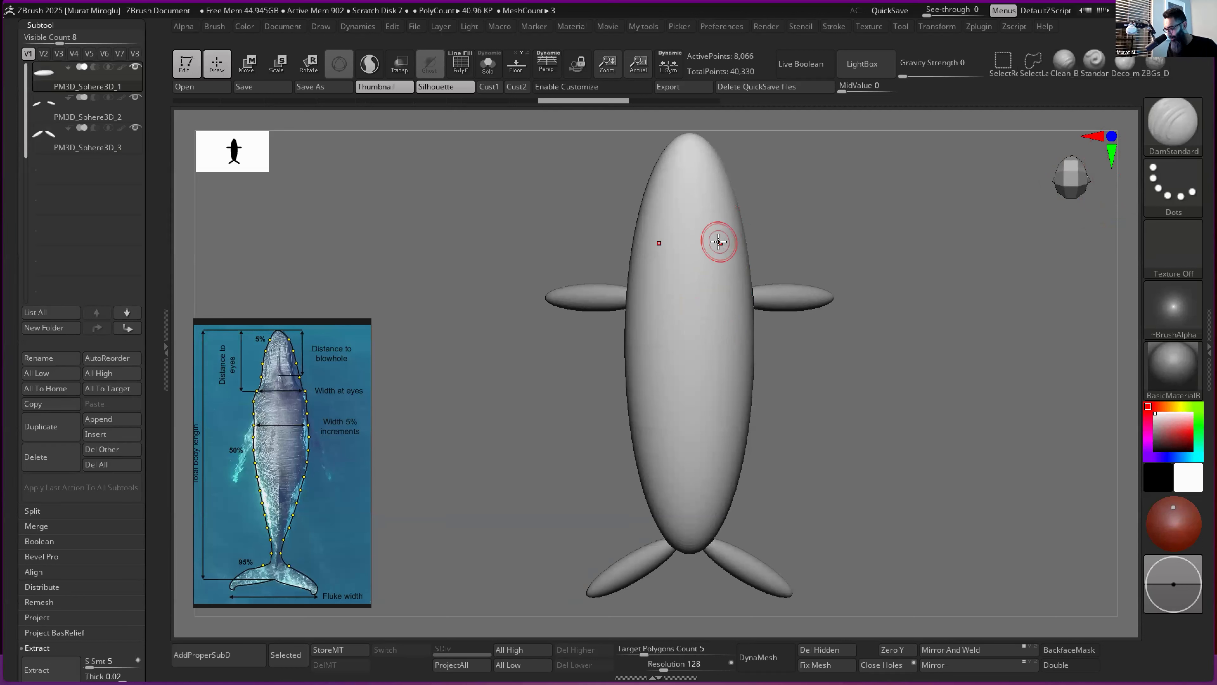
pyautogui.press('space')
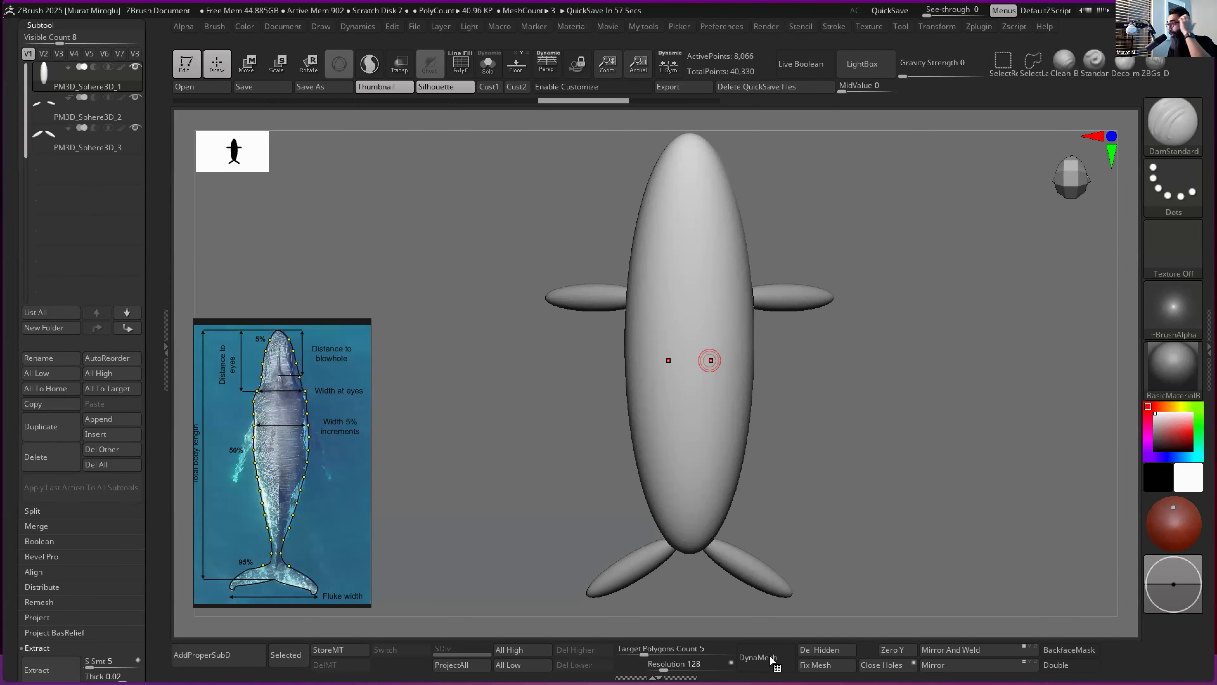
pyautogui.click(772, 661)
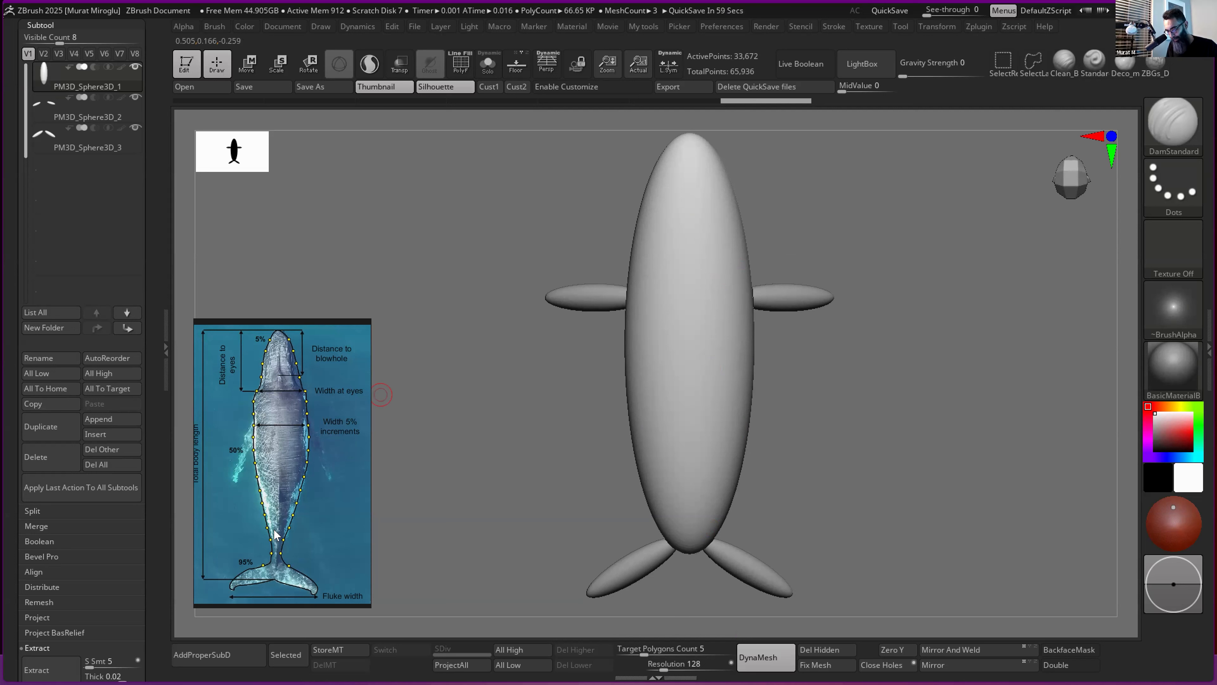
pyautogui.click(280, 396)
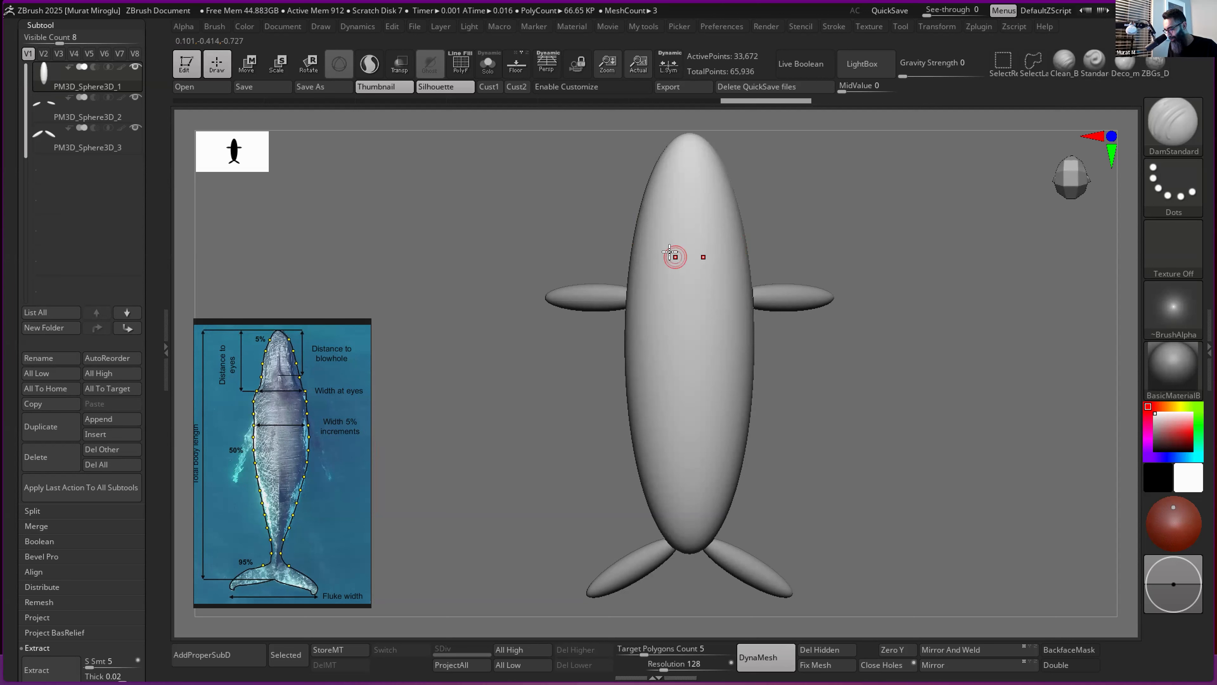
pyautogui.moveTo(673, 251); pyautogui.dragTo(754, 262)
pyautogui.moveTo(695, 332); pyautogui.dragTo(758, 338)
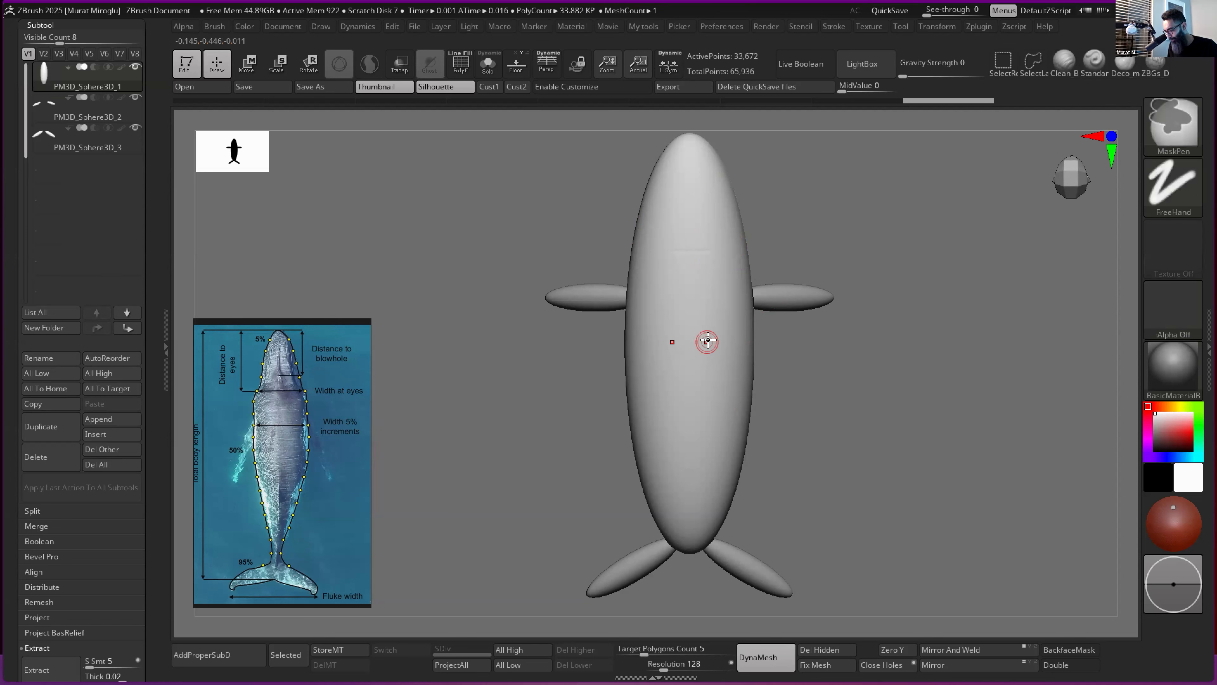
pyautogui.hotkey('ctrl', 'z')
# - Carve guide lines across the body at its midpoint and at the front quarter with DamStandard, carrying them around the sides
pyautogui.moveTo(690, 343)
pyautogui.mouseDown()
pyautogui.moveTo(728, 345)
pyautogui.moveTo(701, 347)
pyautogui.mouseUp()
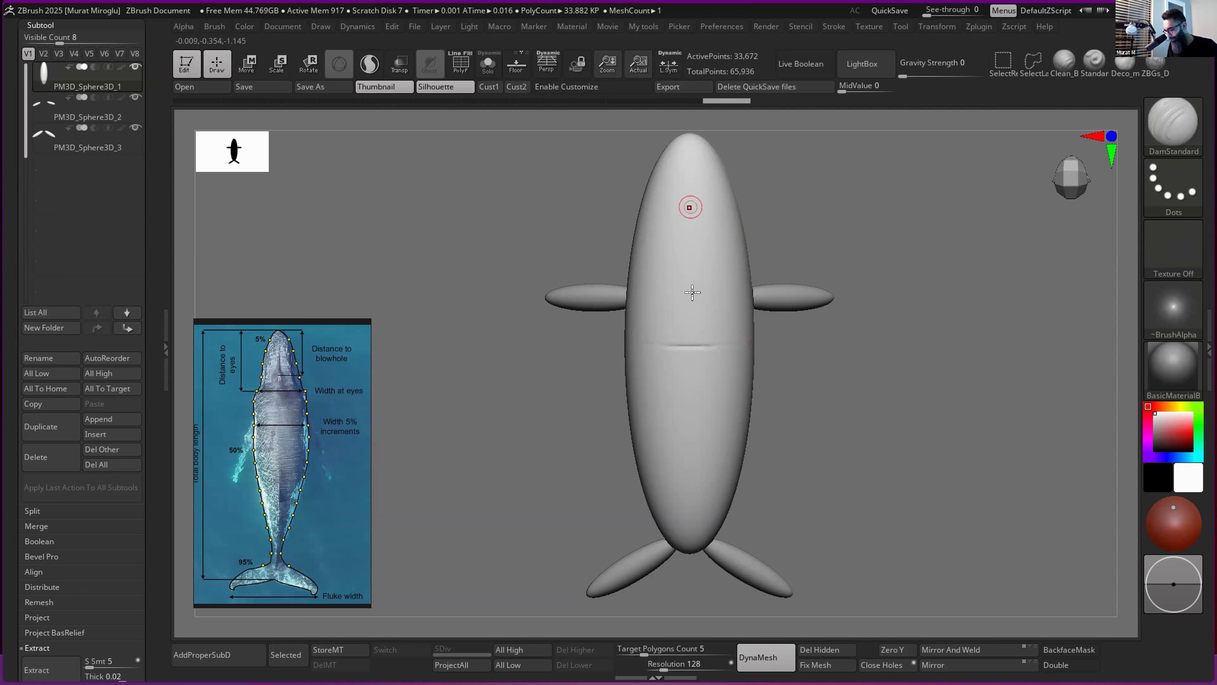
pyautogui.moveTo(711, 245); pyautogui.dragTo(741, 245)
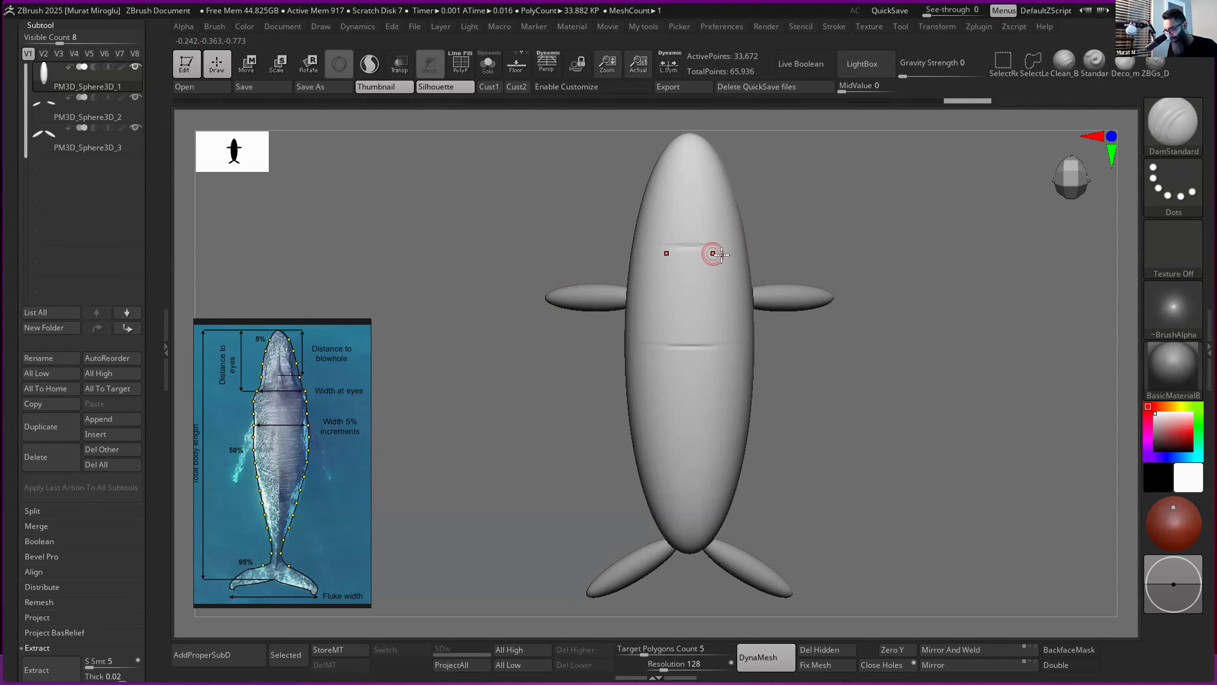
pyautogui.moveTo(815, 242); pyautogui.dragTo(760, 254)
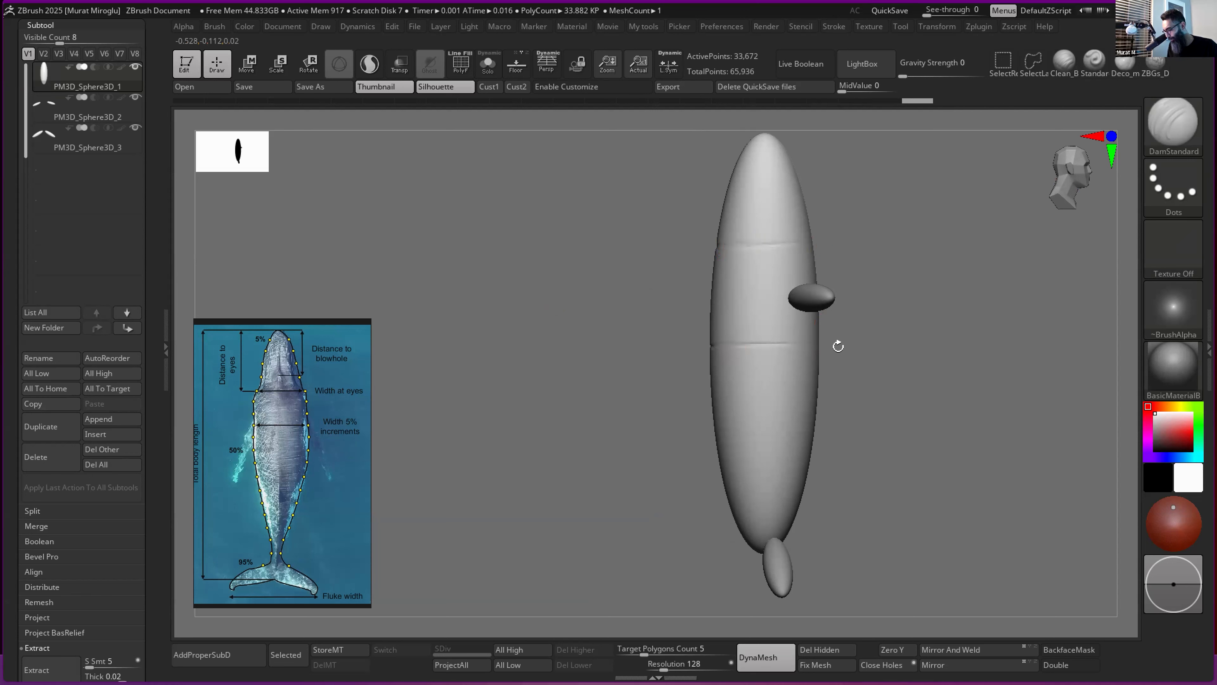
pyautogui.moveTo(845, 425); pyautogui.dragTo(849, 423)
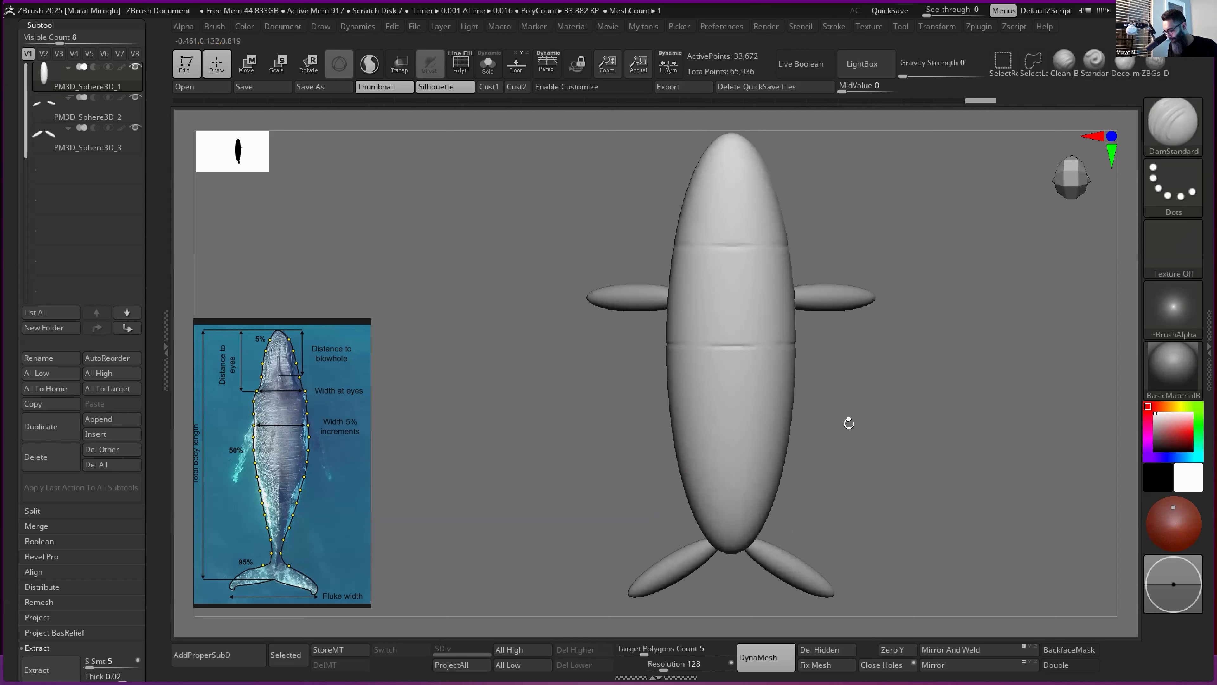
# - Carve a third guide line across the body at the rear quarter and extend it around the sides
pyautogui.moveTo(760, 443)
pyautogui.mouseDown()
pyautogui.moveTo(714, 446)
pyautogui.moveTo(765, 445)
pyautogui.mouseUp()
pyautogui.moveTo(786, 441); pyautogui.dragTo(838, 441, button='right')
pyautogui.moveTo(791, 445); pyautogui.dragTo(820, 445)
pyautogui.moveTo(854, 439)
pyautogui.mouseDown(button='right')
pyautogui.moveTo(764, 448)
pyautogui.moveTo(837, 449)
pyautogui.mouseUp(button='right')
pyautogui.moveTo(833, 349); pyautogui.dragTo(909, 340)
pyautogui.moveTo(911, 239); pyautogui.dragTo(902, 245)
pyautogui.moveTo(902, 244)
pyautogui.mouseDown(button='right')
pyautogui.moveTo(942, 277)
pyautogui.moveTo(857, 340)
pyautogui.mouseUp(button='right')
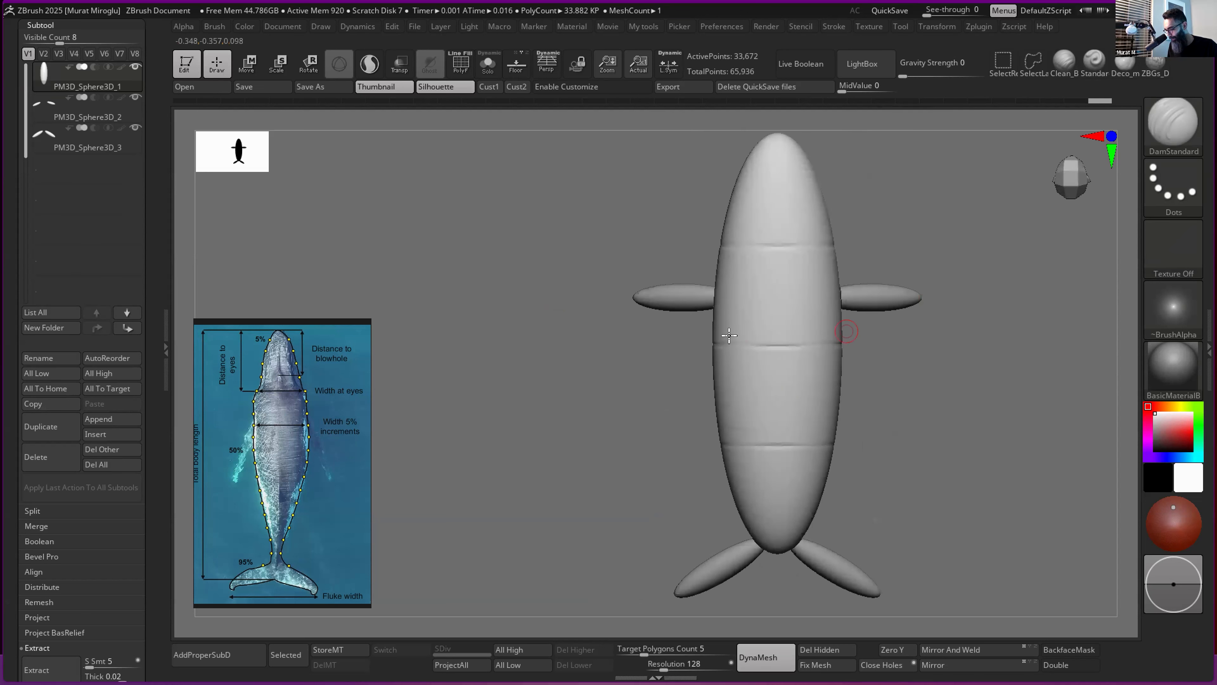
pyautogui.keyDown('alt'); pyautogui.moveTo(803, 267); pyautogui.dragTo(795, 269, button='right'); pyautogui.keyUp('alt')
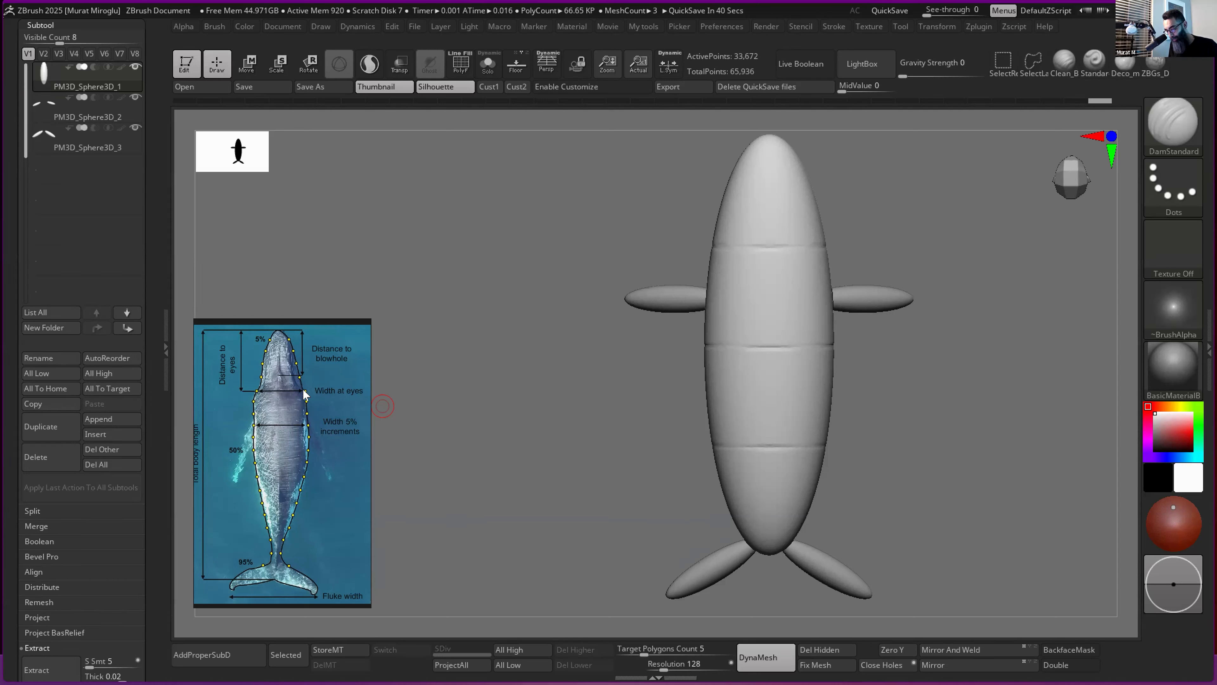
pyautogui.moveTo(301, 368)
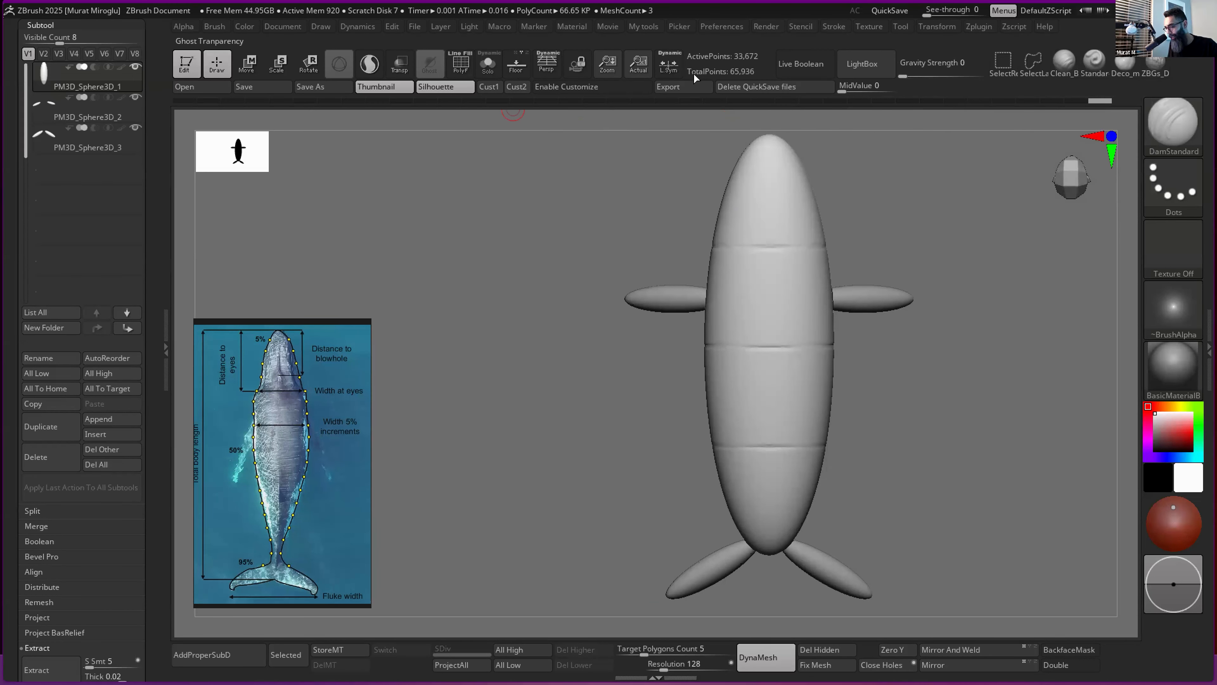
pyautogui.click(939, 28)
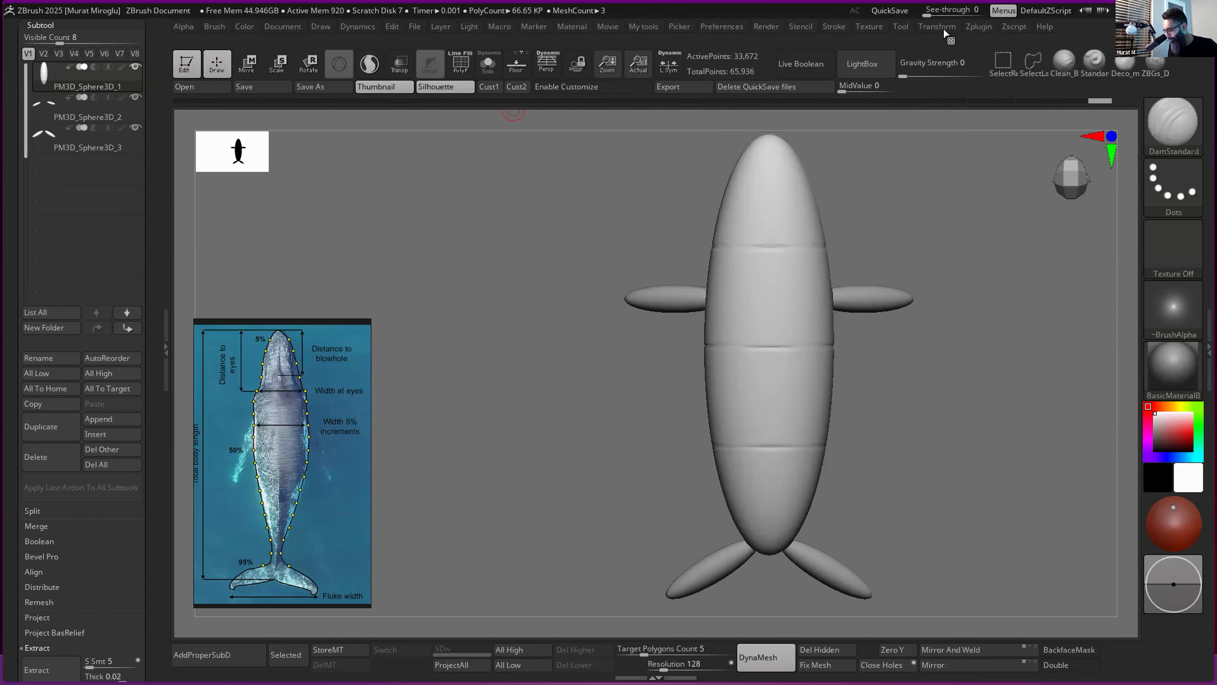
pyautogui.click(938, 27)
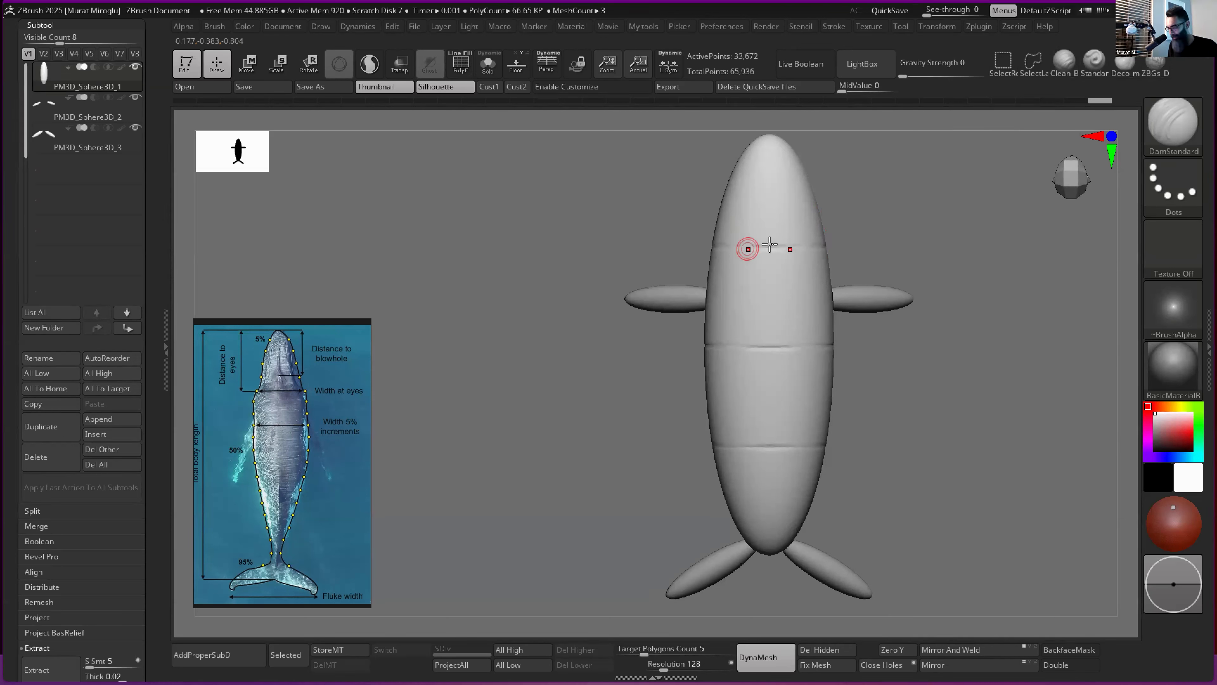
# - Switch to the Move brush at a larger size and push in the head's sides ahead of the front guide line
pyautogui.press('space')
pyautogui.moveTo(841, 221); pyautogui.dragTo(855, 223)
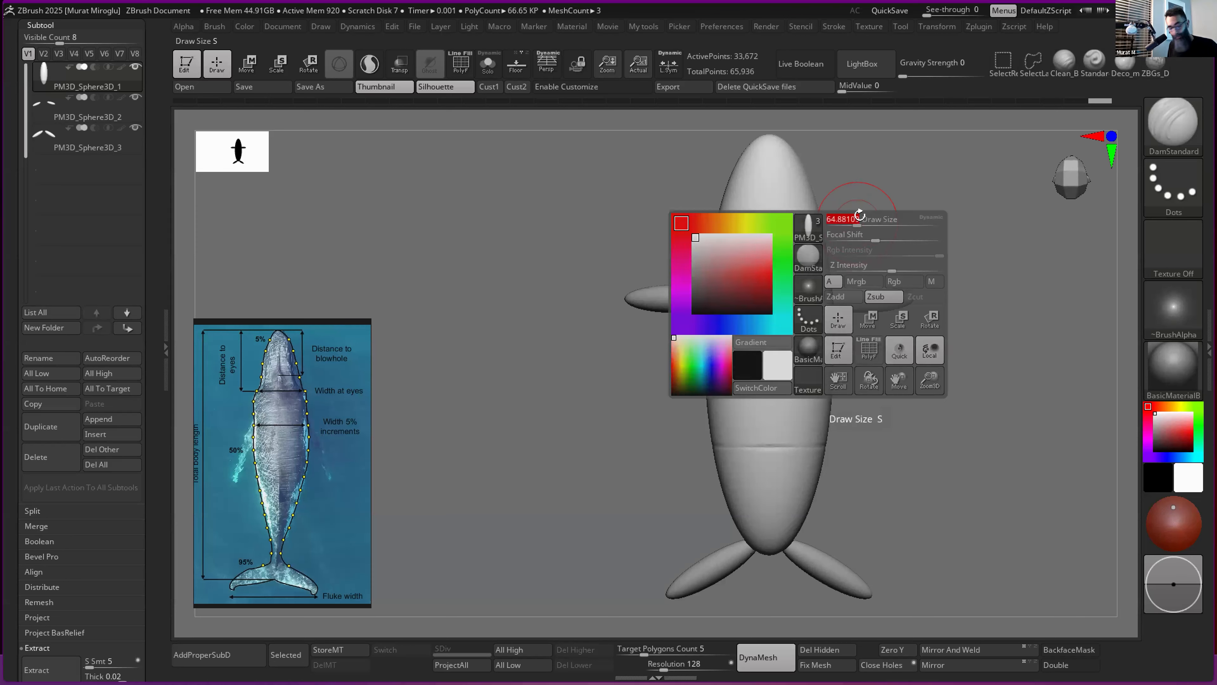
pyautogui.press('b')
pyautogui.press('v')
pyautogui.press('space')
pyautogui.moveTo(857, 210); pyautogui.dragTo(868, 202)
pyautogui.press('space')
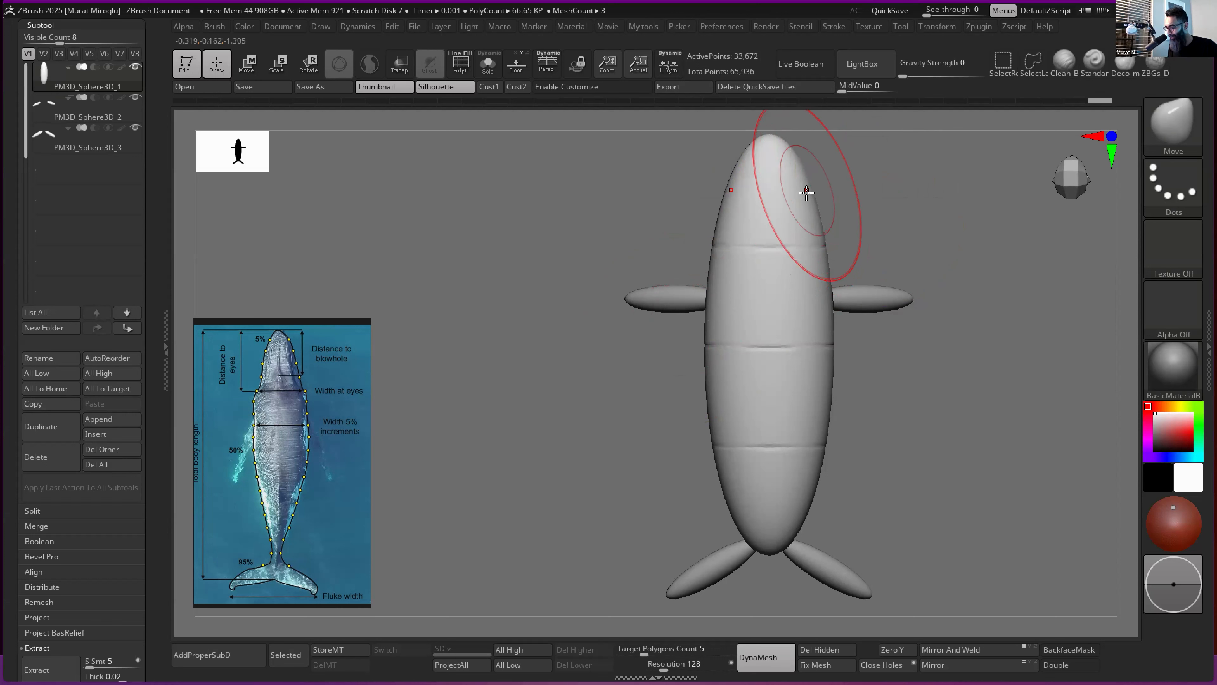
pyautogui.moveTo(791, 199); pyautogui.dragTo(793, 198)
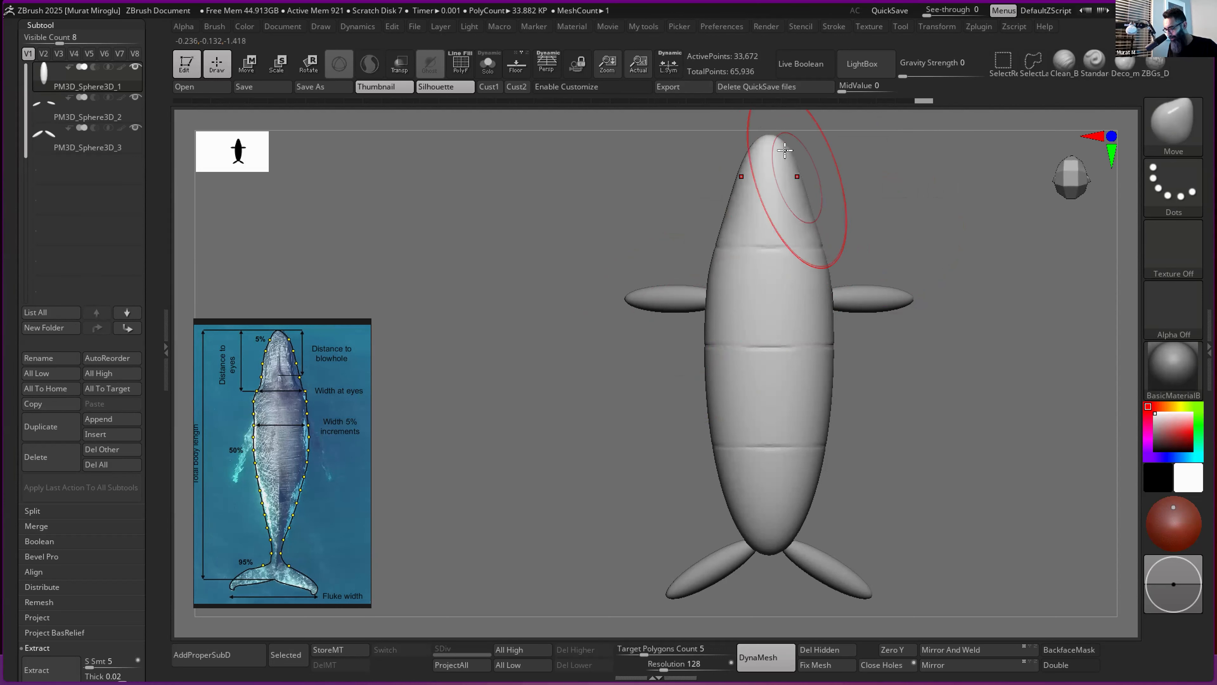
# - Refine the head's outline with the Move brush, rounding its sides between nose tip and front guide line to match the diagram
pyautogui.moveTo(294, 364)
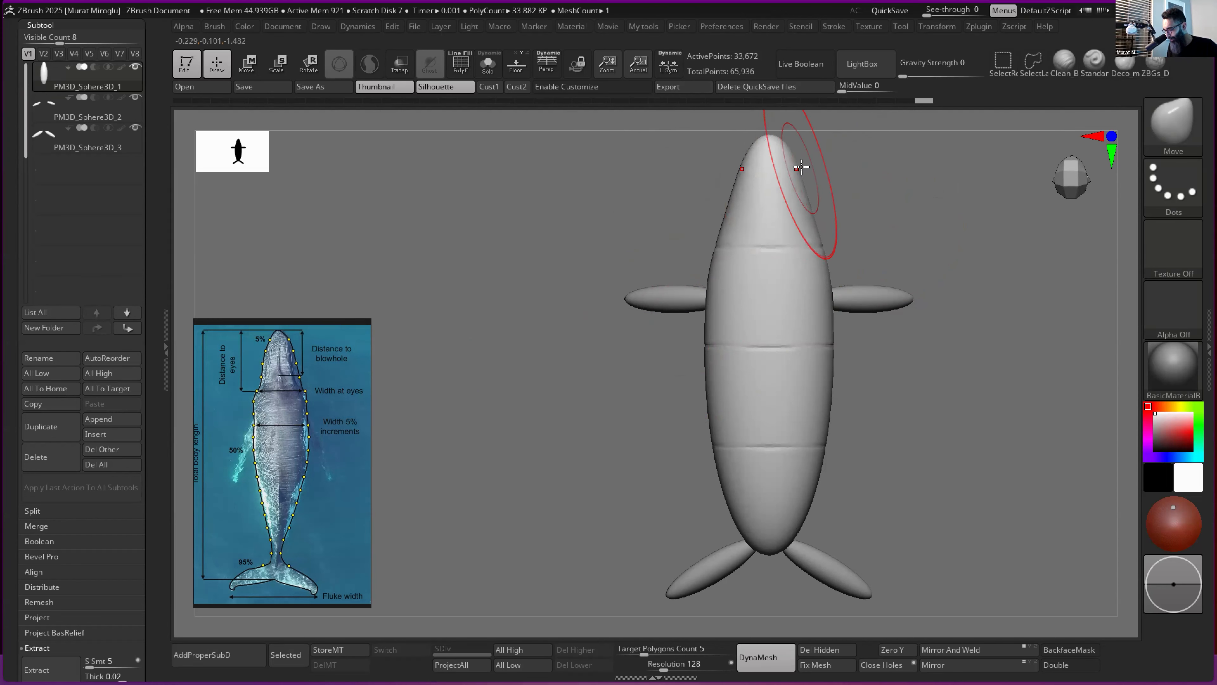
pyautogui.keyDown('alt'); pyautogui.moveTo(768, 218); pyautogui.dragTo(760, 331, button='right'); pyautogui.keyUp('alt')
pyautogui.keyDown('alt'); pyautogui.moveTo(711, 276); pyautogui.dragTo(751, 344, button='right'); pyautogui.keyUp('alt')
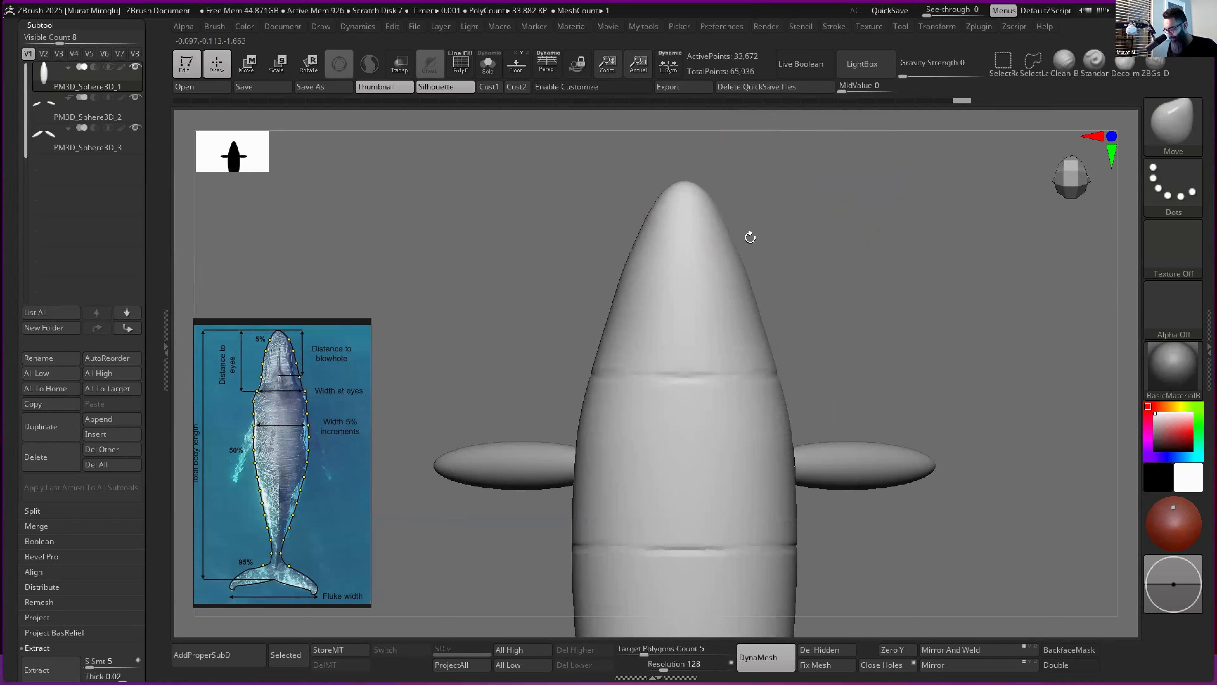
pyautogui.moveTo(745, 283); pyautogui.dragTo(746, 310)
pyautogui.moveTo(741, 253); pyautogui.dragTo(750, 307)
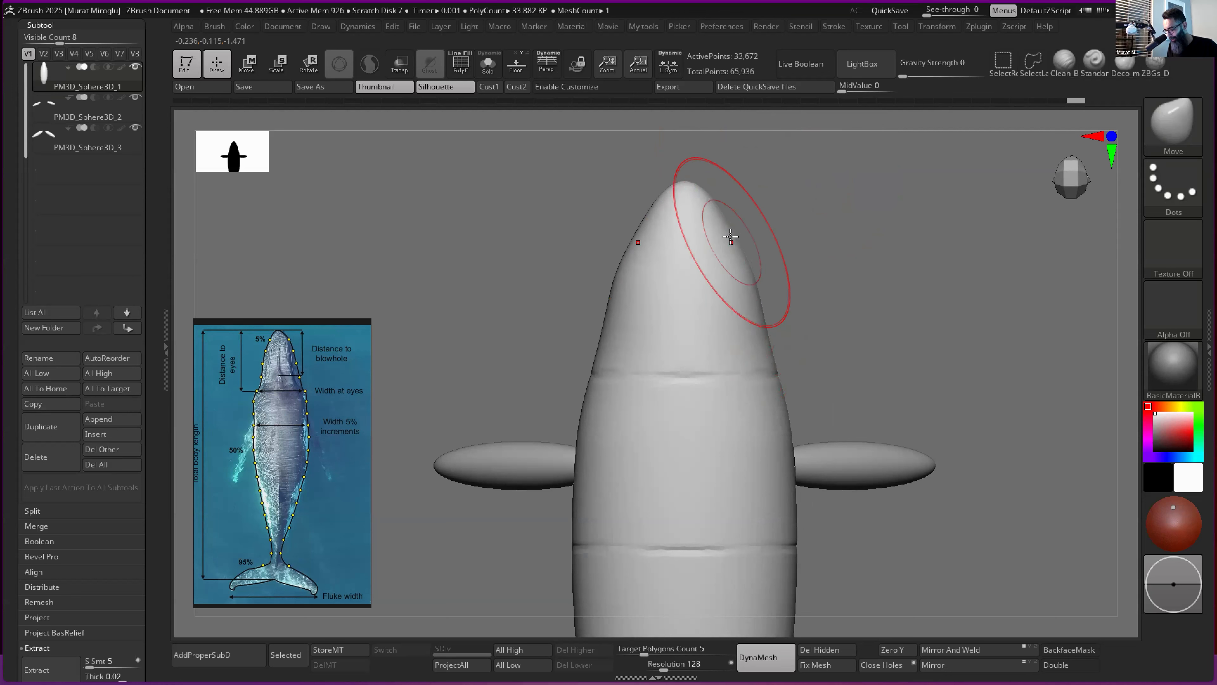
pyautogui.press('space')
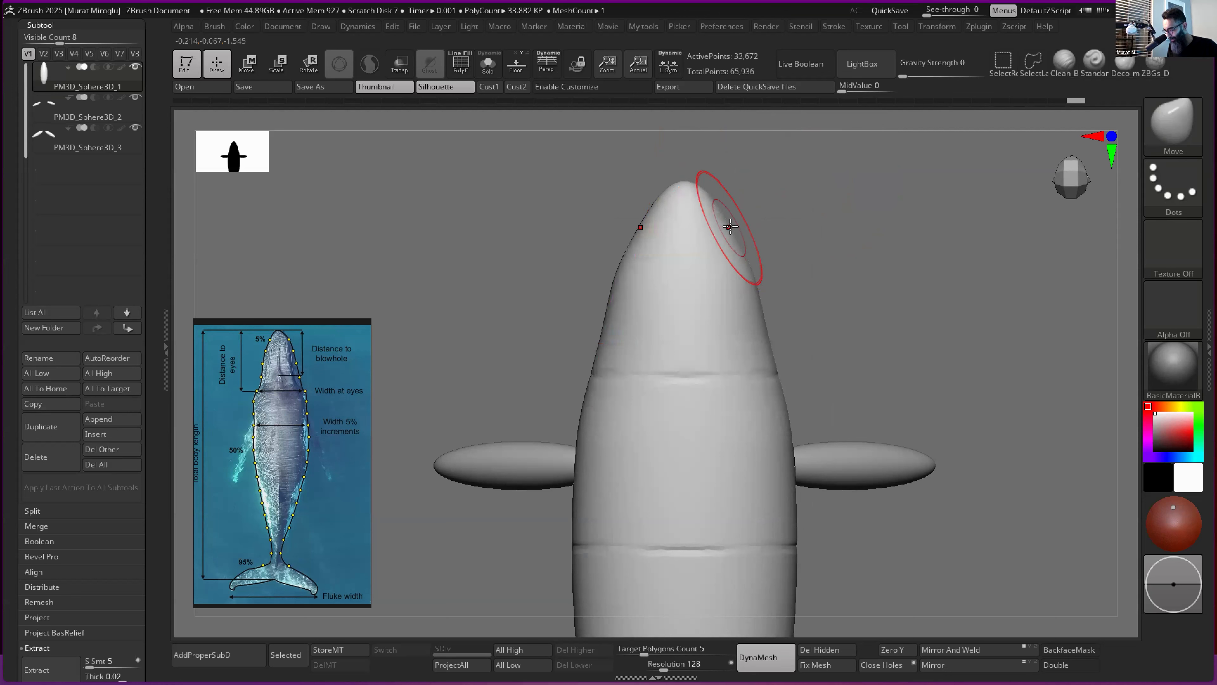
pyautogui.moveTo(731, 225); pyautogui.dragTo(762, 275)
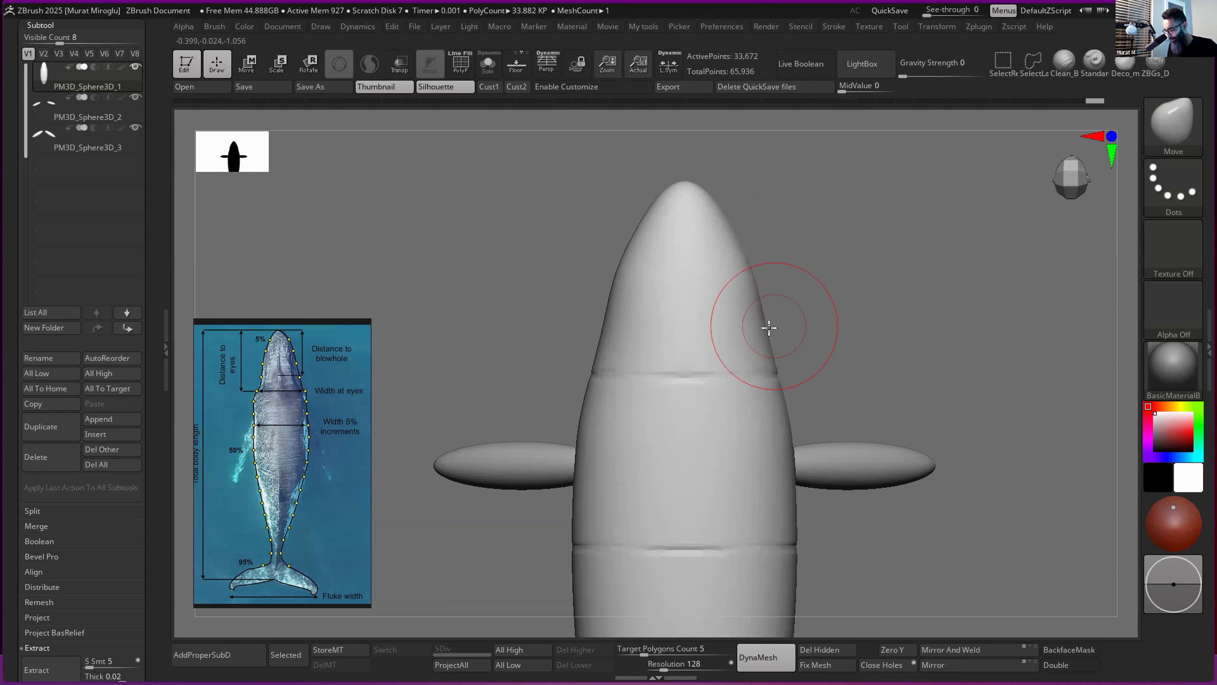
pyautogui.moveTo(758, 329); pyautogui.dragTo(761, 330)
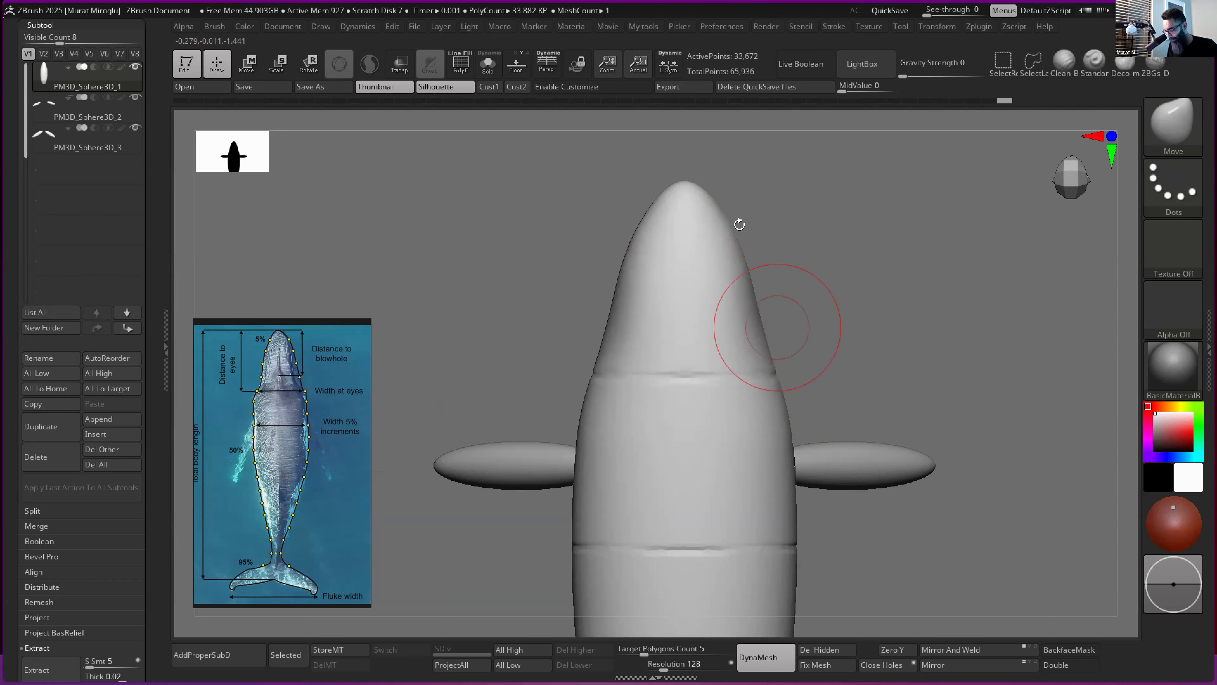
# - Adjust the body's side contour near the pectoral fins, between the front and middle guide lines, with the Move brush
pyautogui.moveTo(853, 403); pyautogui.dragTo(674, 397)
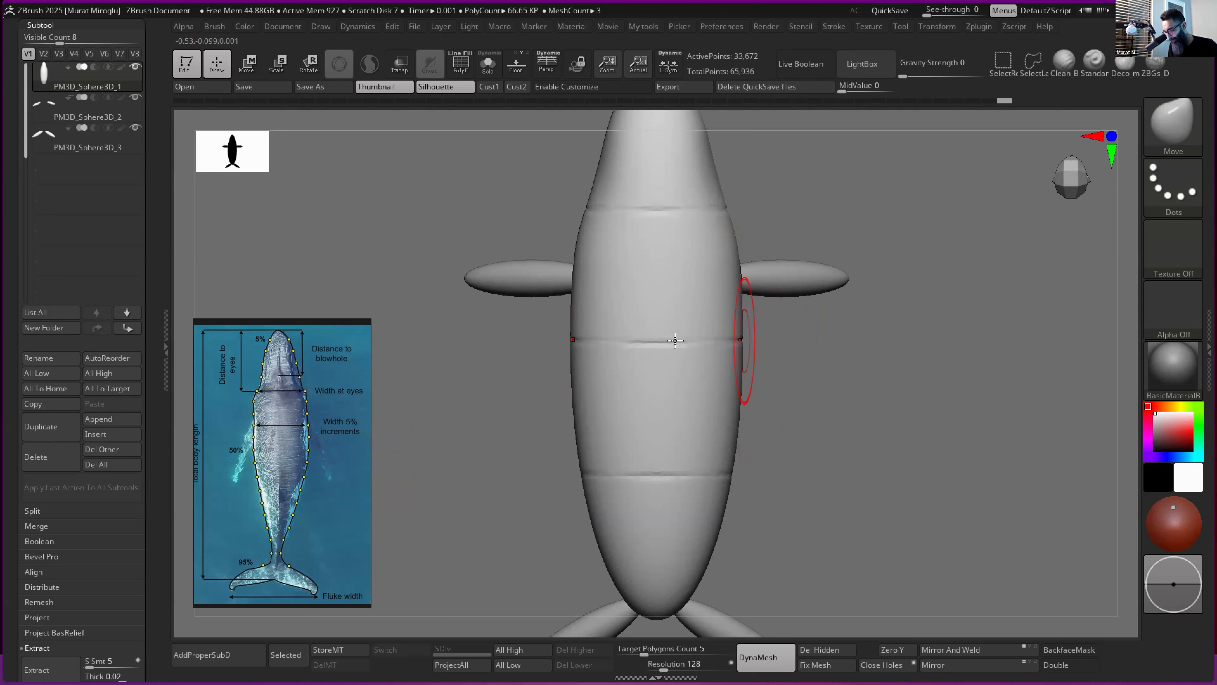
pyautogui.keyDown('alt'); pyautogui.moveTo(747, 346); pyautogui.dragTo(740, 384); pyautogui.keyUp('alt')
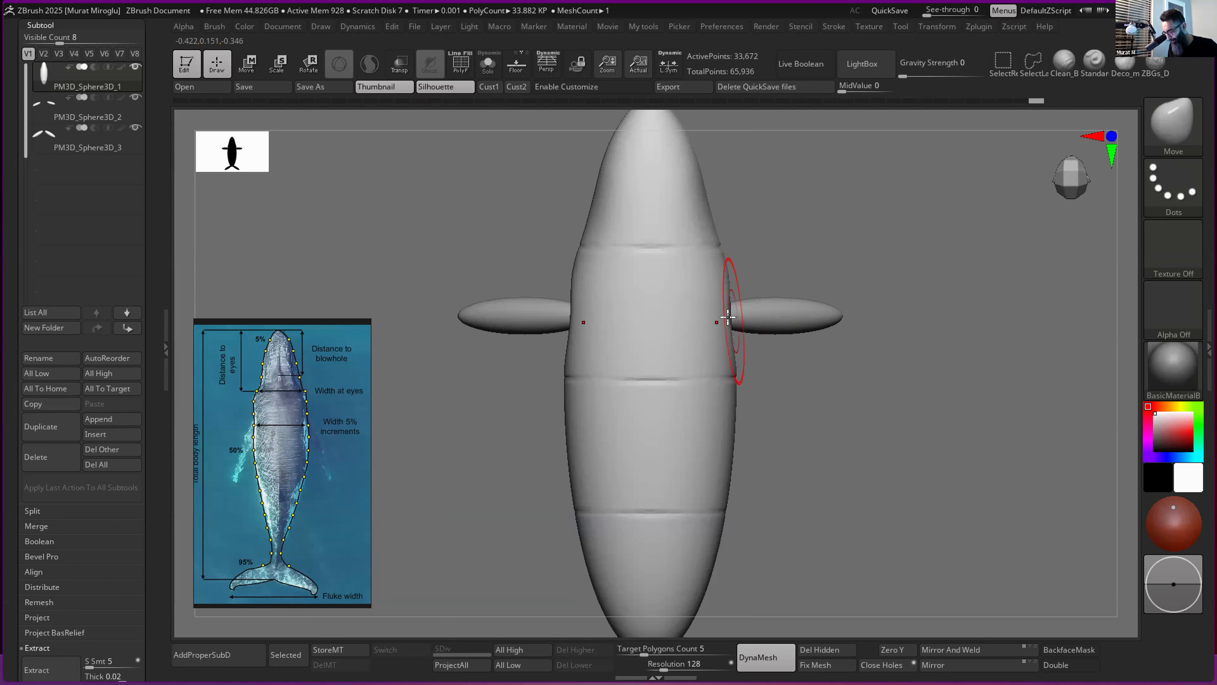
pyautogui.keyDown('alt'); pyautogui.moveTo(741, 389); pyautogui.dragTo(750, 312); pyautogui.keyUp('alt')
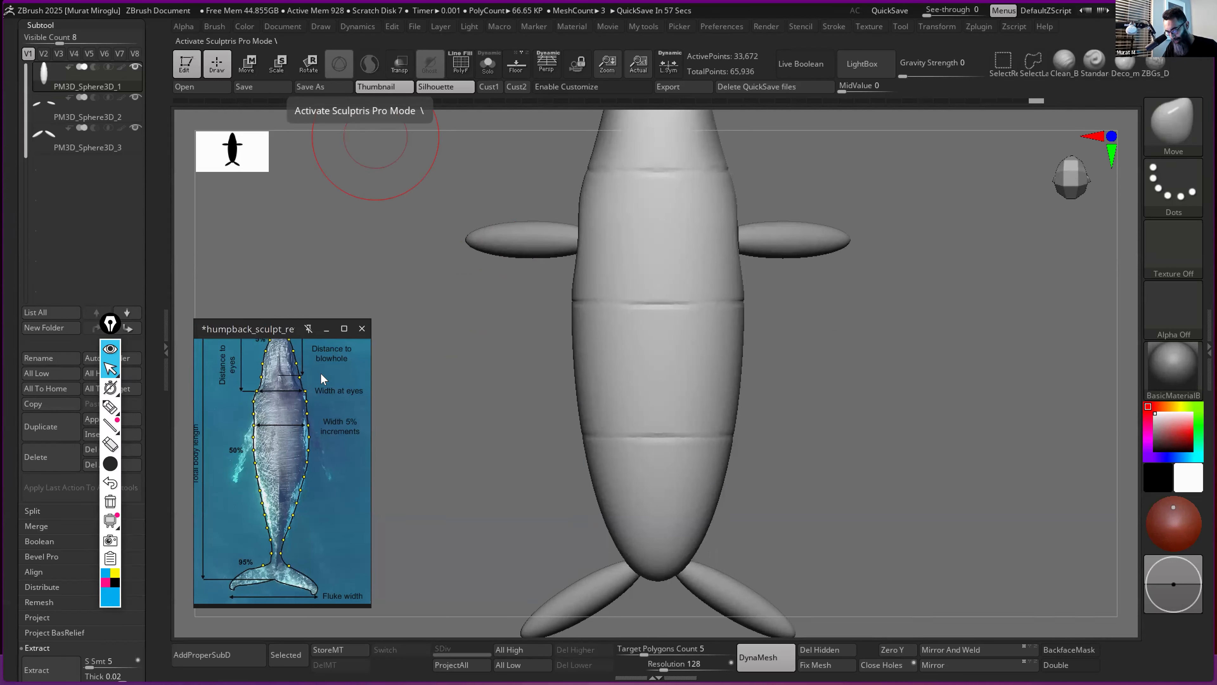
# - Mark the tail stock width near 95% and the body width at 50% on the reference diagram, using the thinnest annotation pen
pyautogui.click(309, 336)
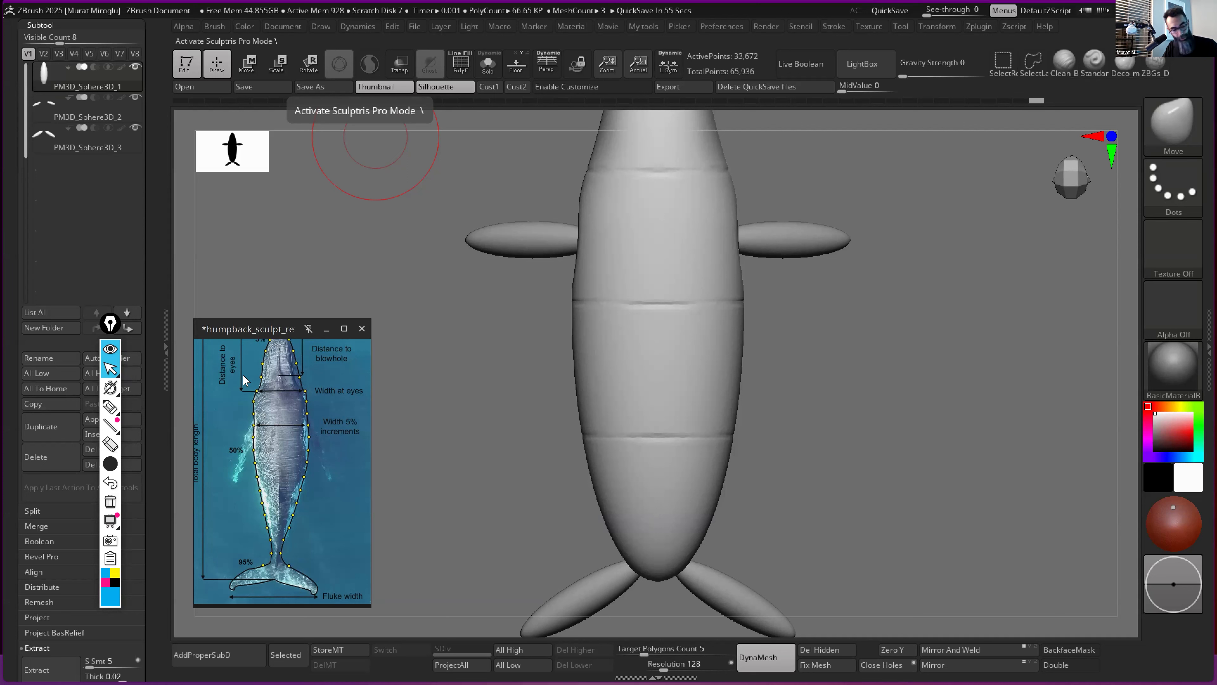
pyautogui.click(110, 406)
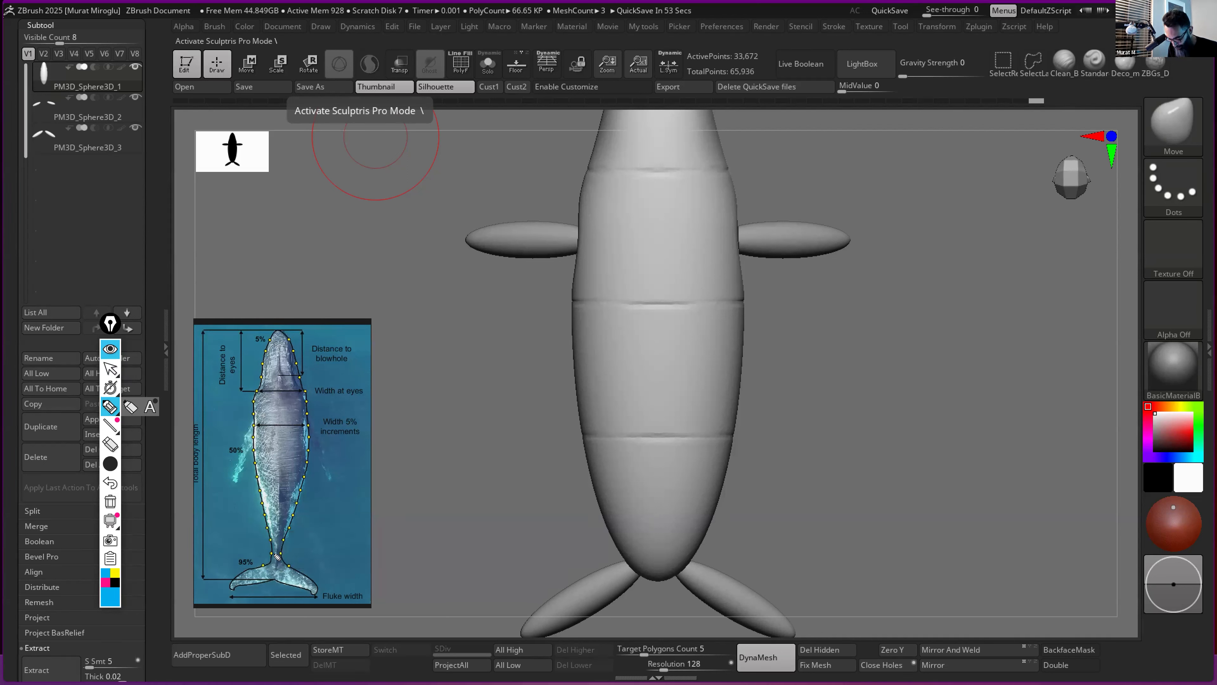
pyautogui.moveTo(277, 556); pyautogui.dragTo(286, 554)
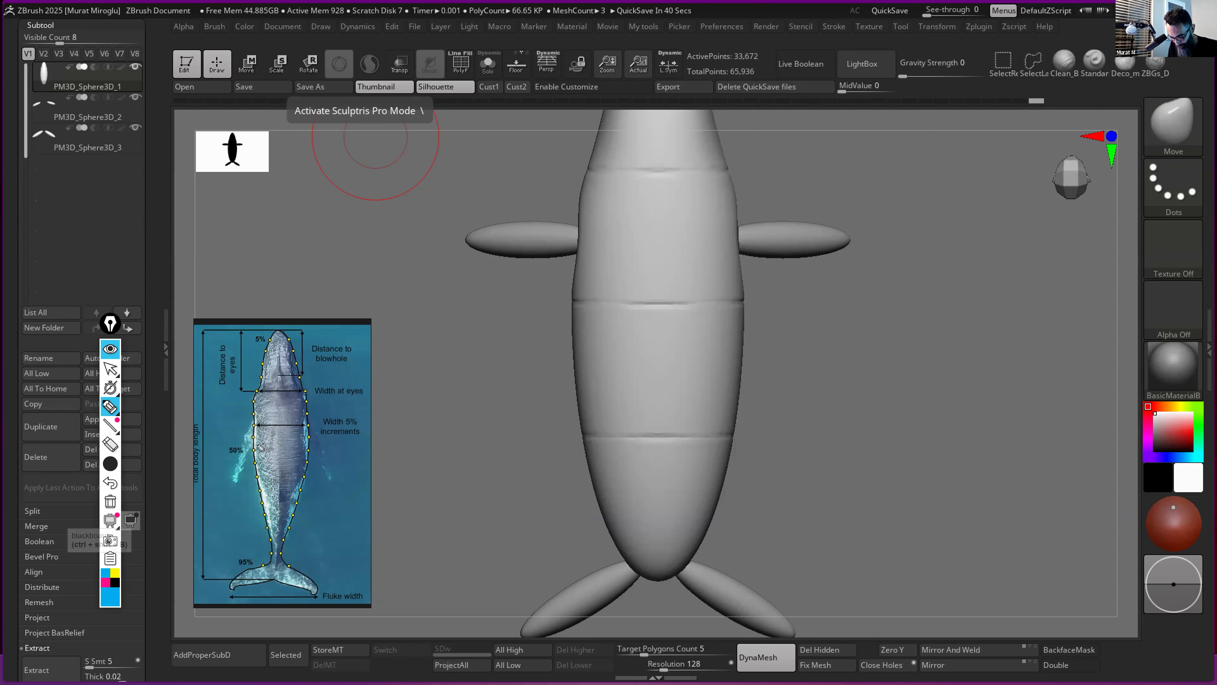
pyautogui.moveTo(118, 414)
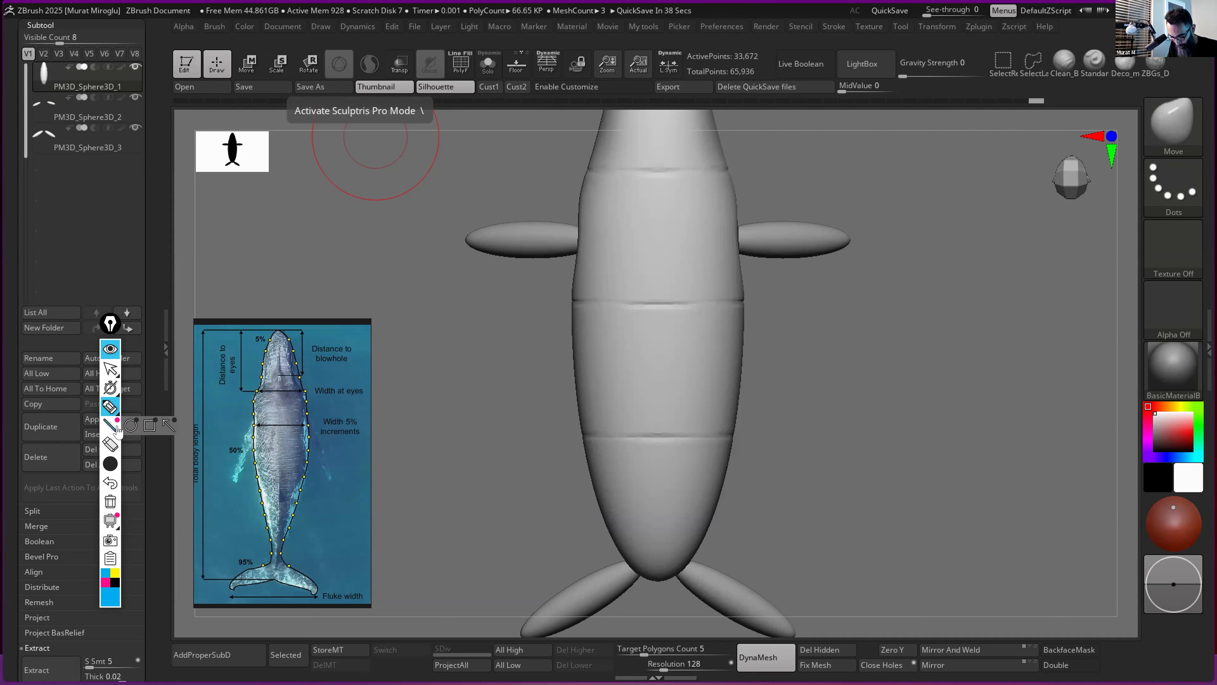
pyautogui.moveTo(112, 466)
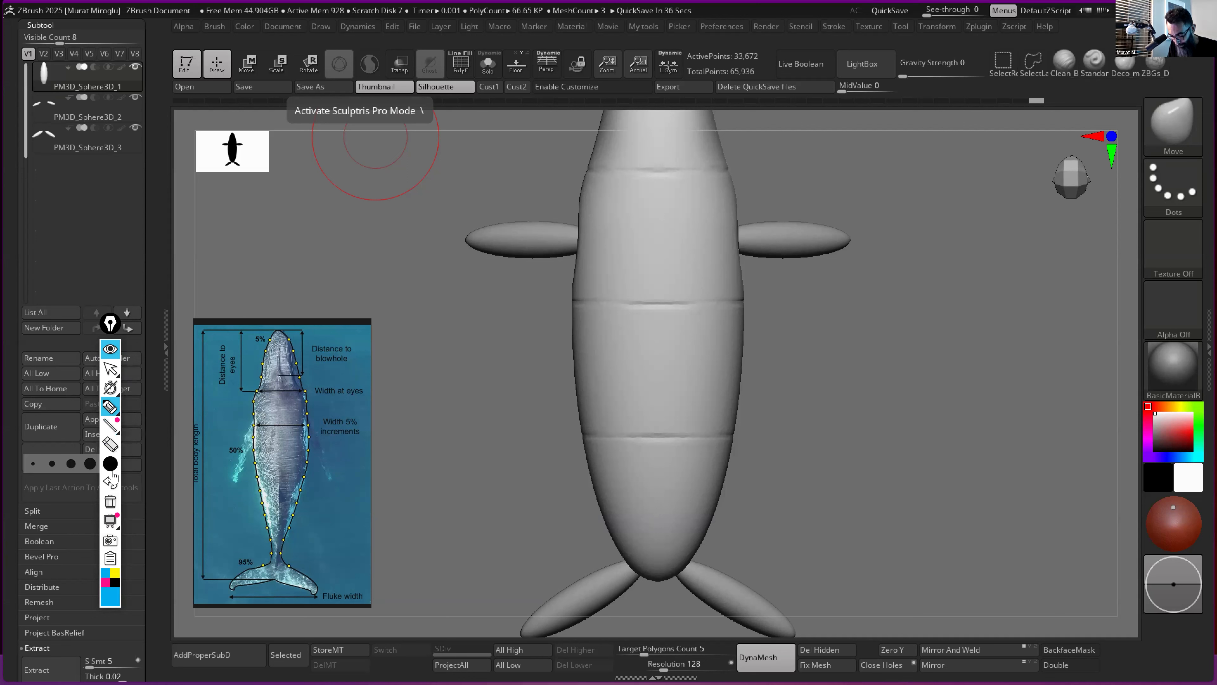
pyautogui.click(33, 463)
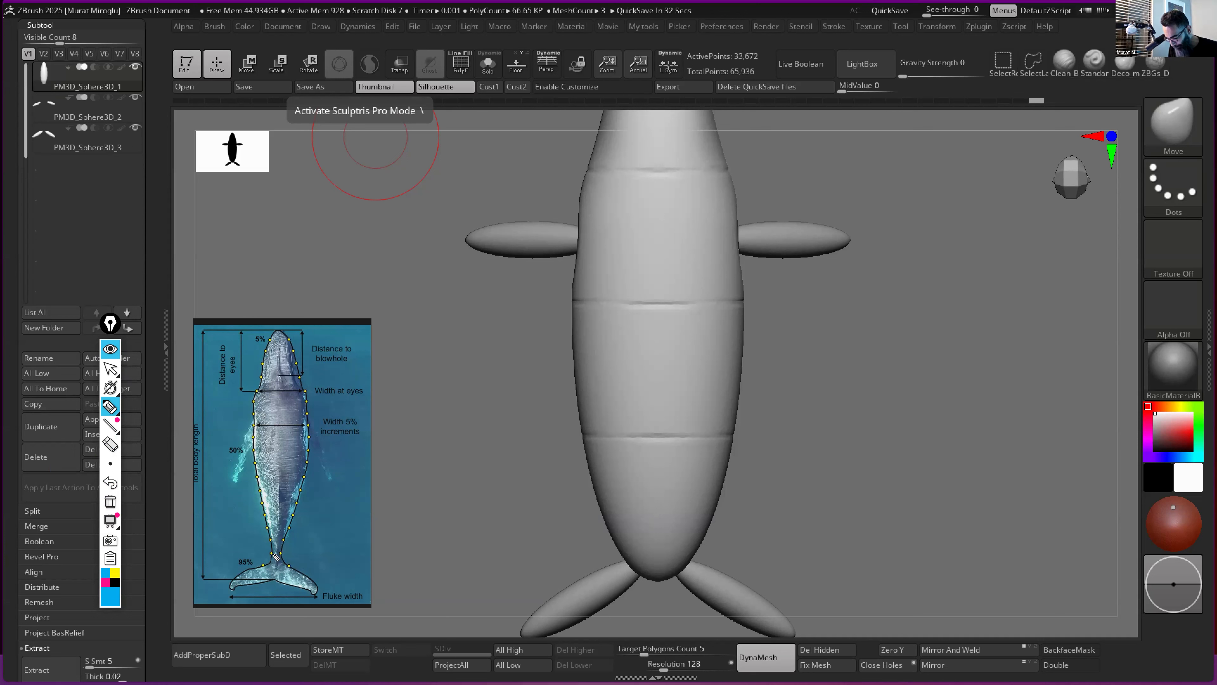
pyautogui.moveTo(273, 552); pyautogui.dragTo(282, 555)
pyautogui.moveTo(256, 451); pyautogui.dragTo(261, 450)
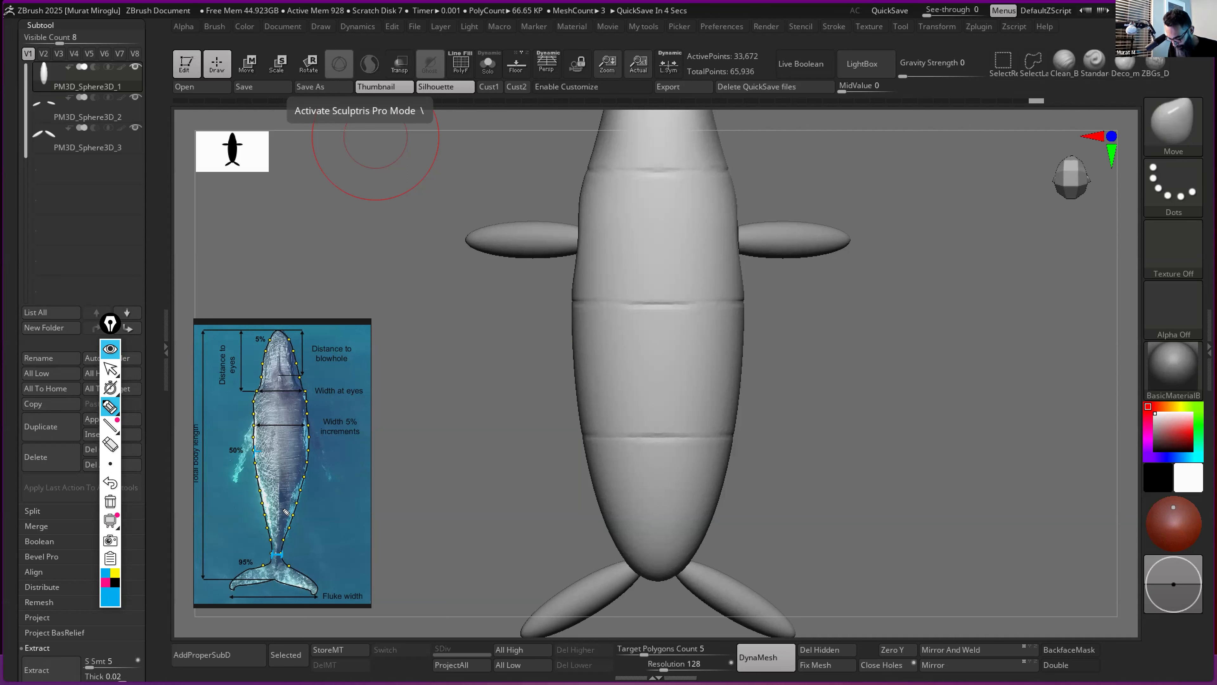
pyautogui.moveTo(267, 452); pyautogui.dragTo(312, 452)
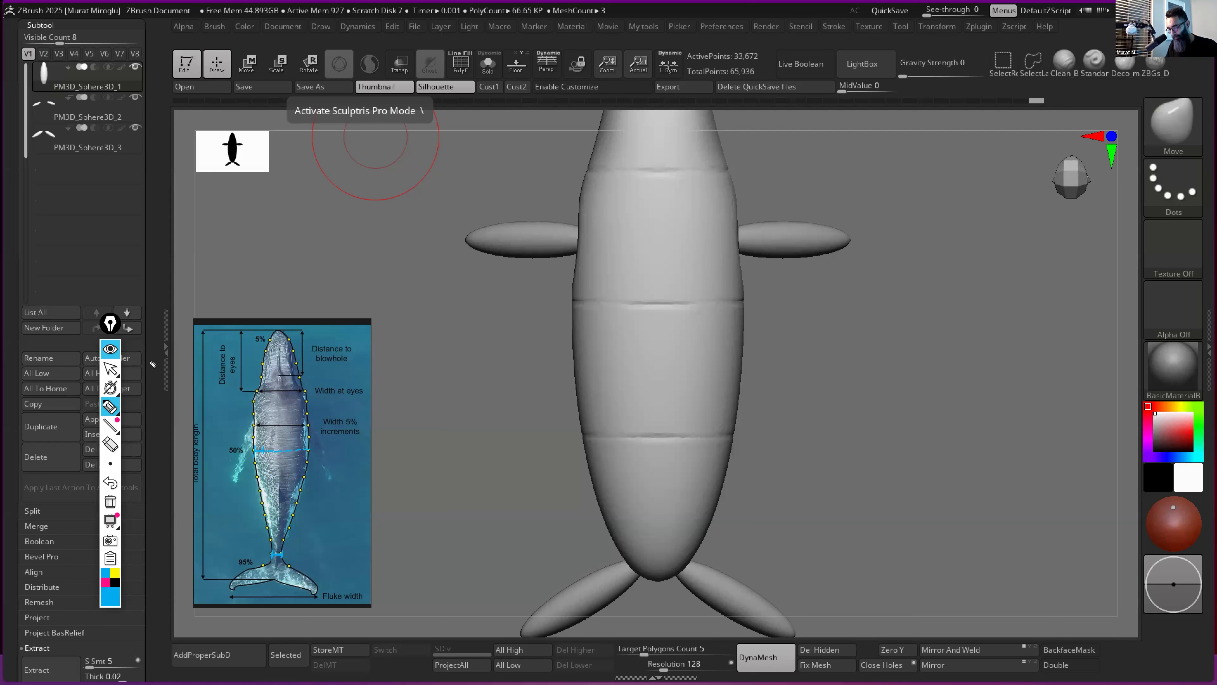
# - Show the whole reference diagram, erase the pen marks from it and close the annotation tools
pyautogui.click(110, 369)
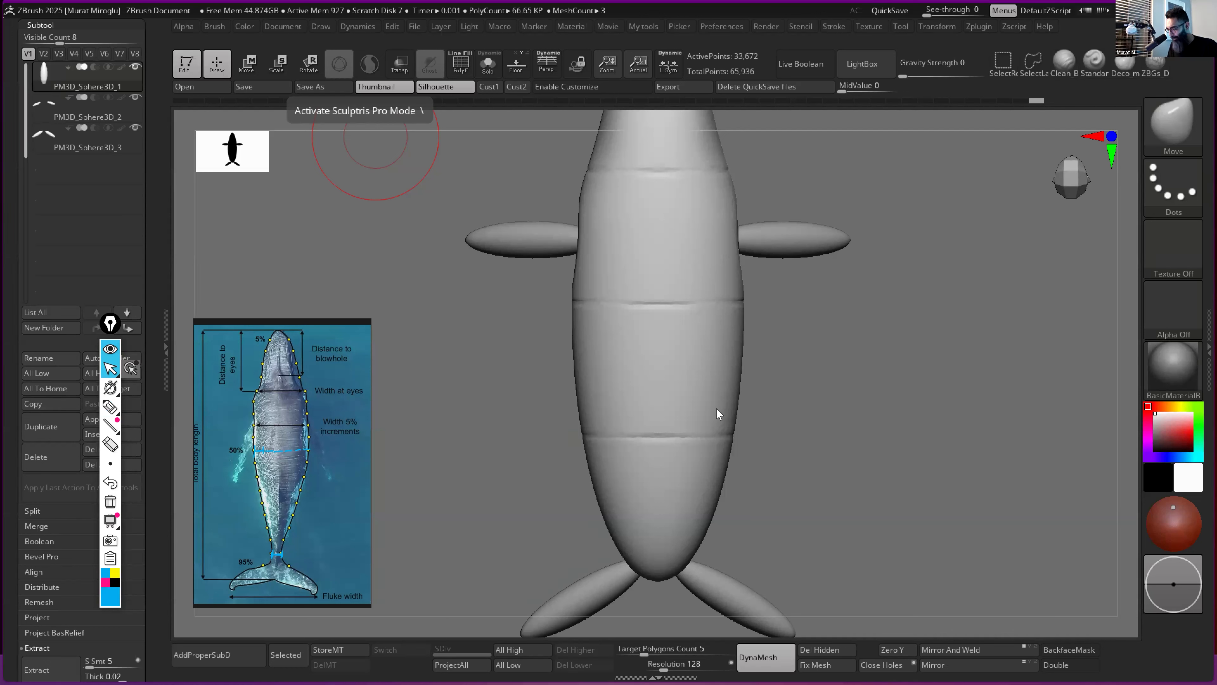
pyautogui.scroll(-1, 335, 431)
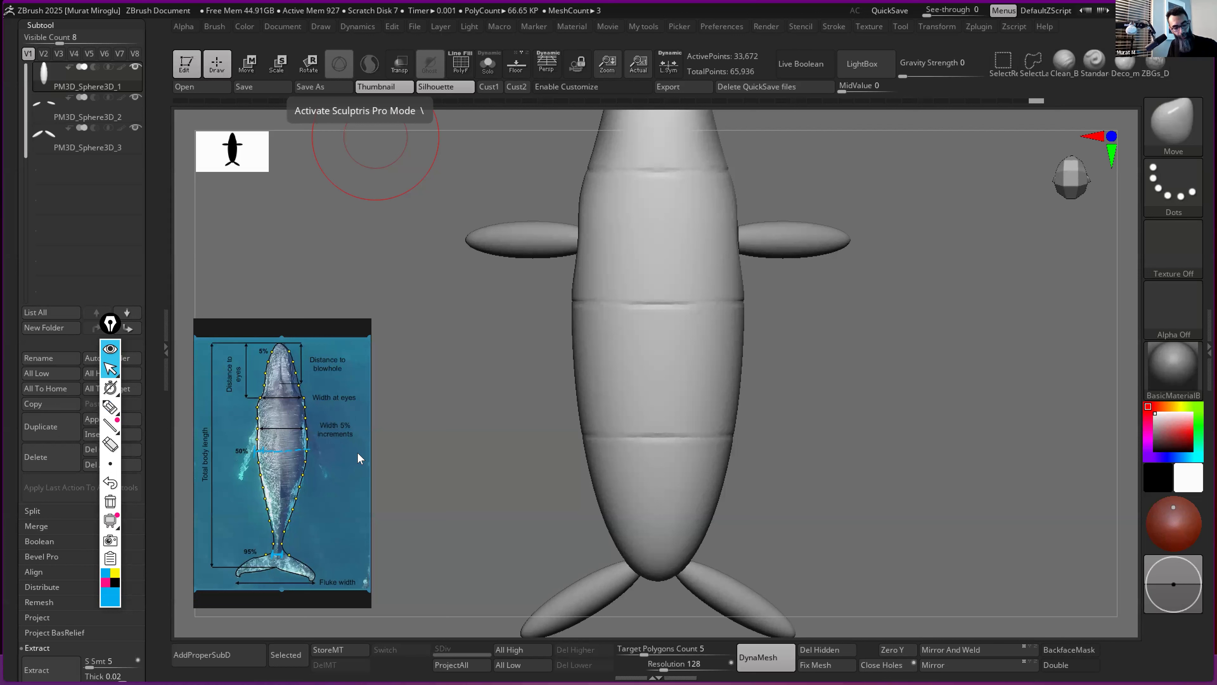
pyautogui.hotkey('ctrl', 'shift', 't')
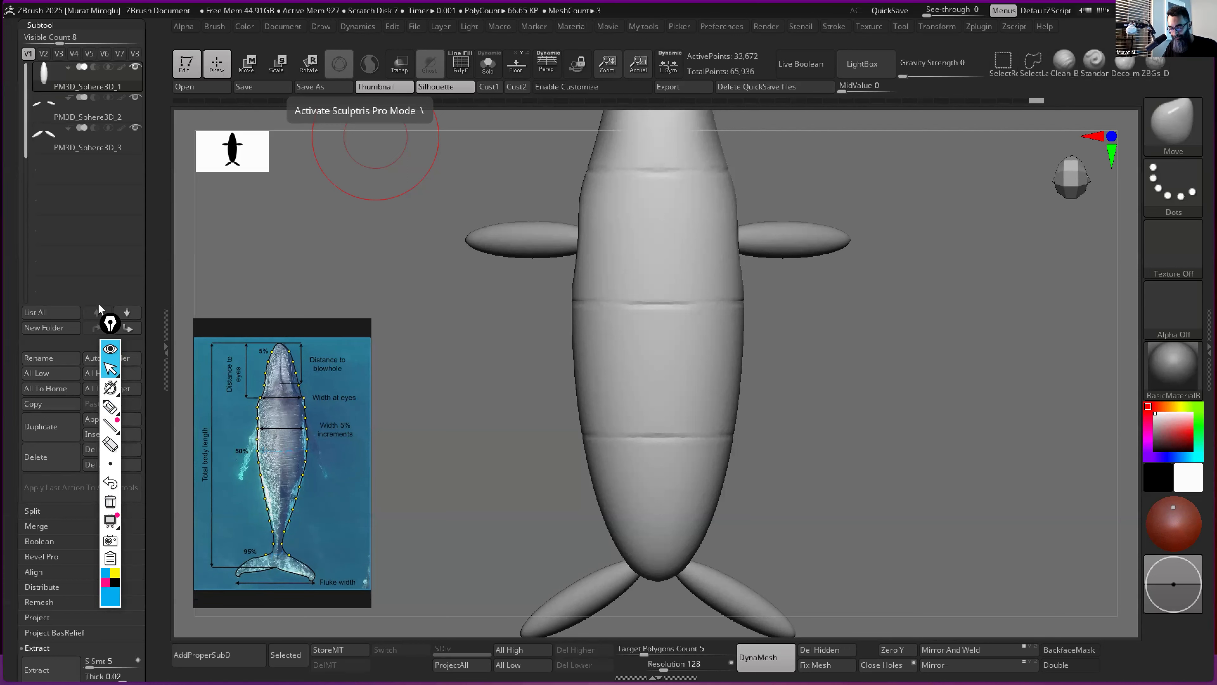
pyautogui.click(110, 323)
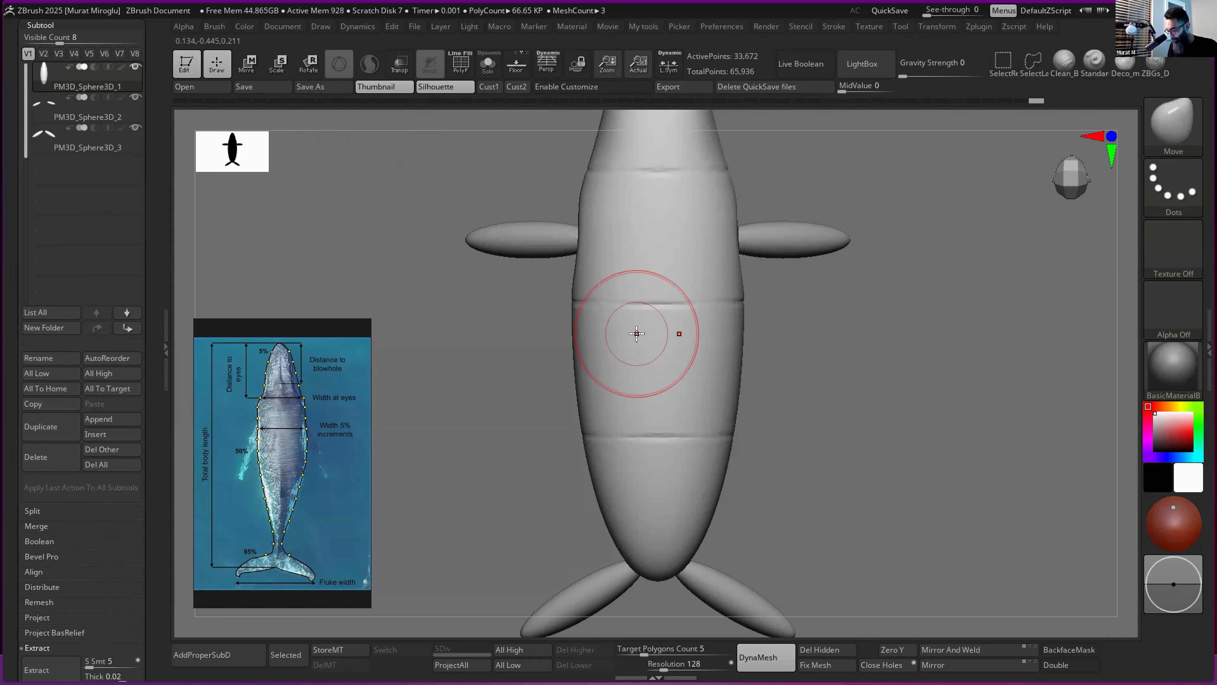
# - Enlarge the Move brush and push in the body's sides behind the middle guide line, undoing unwanted strokes
pyautogui.press('b')
pyautogui.press('Escape')
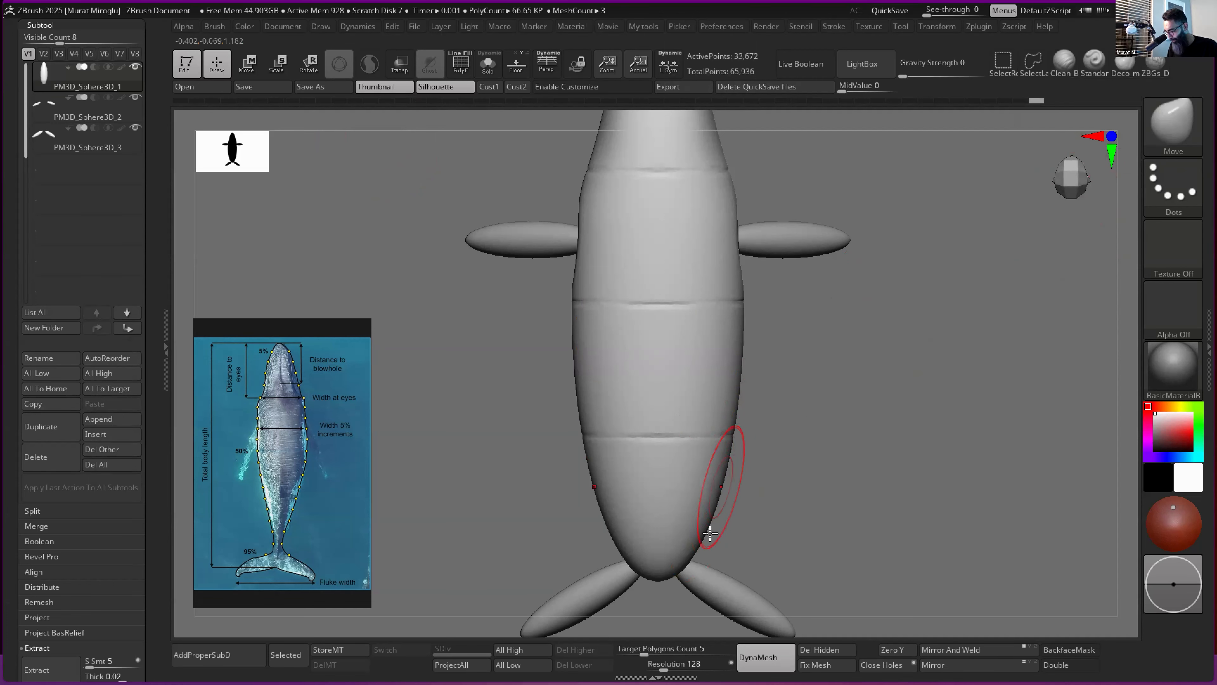
pyautogui.press('space')
pyautogui.moveTo(709, 461); pyautogui.dragTo(727, 463)
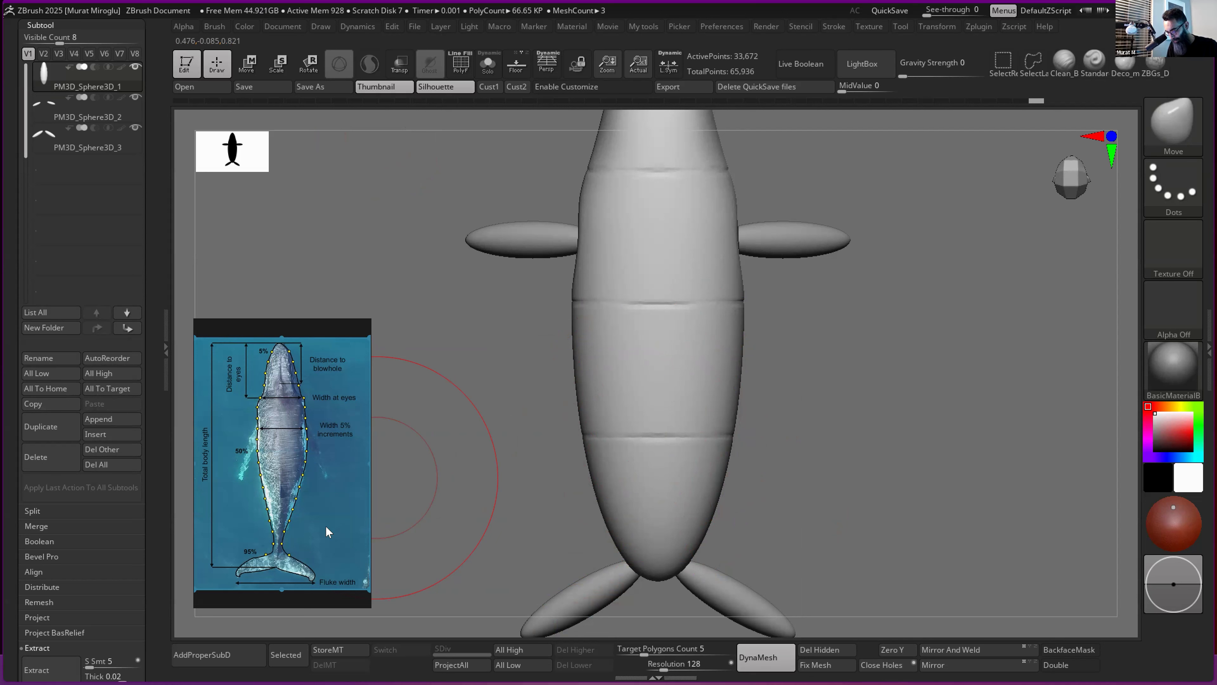
pyautogui.moveTo(734, 408)
pyautogui.mouseDown()
pyautogui.moveTo(714, 410)
pyautogui.moveTo(714, 484)
pyautogui.mouseUp()
pyautogui.moveTo(707, 494)
pyautogui.mouseDown()
pyautogui.moveTo(693, 494)
pyautogui.moveTo(685, 522)
pyautogui.mouseUp()
pyautogui.hotkey('ctrl', 'z')
pyautogui.hotkey('ctrl', 'z')
pyautogui.hotkey('ctrl', 'z')
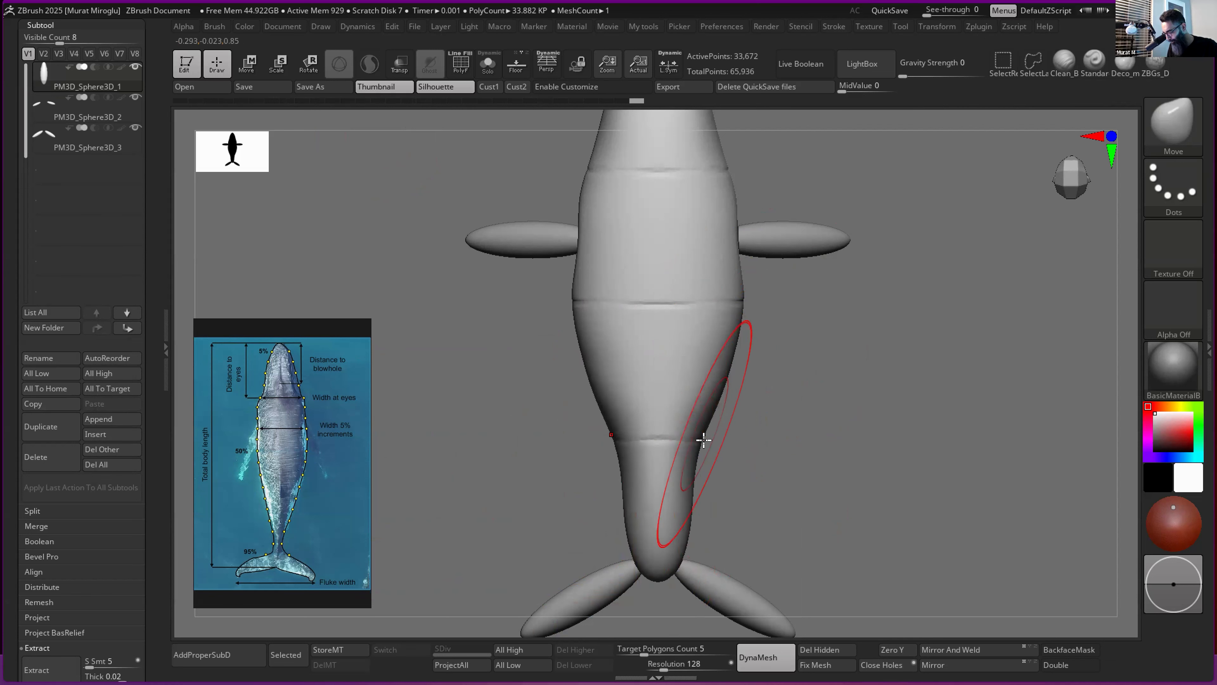
# - Resize the Move brush, even out the taper around the rear guide line and pinch the tail stock into a narrow neck
pyautogui.hotkey('ctrl', 'shift', 'z')
pyautogui.press('space')
pyautogui.moveTo(712, 434); pyautogui.dragTo(704, 458)
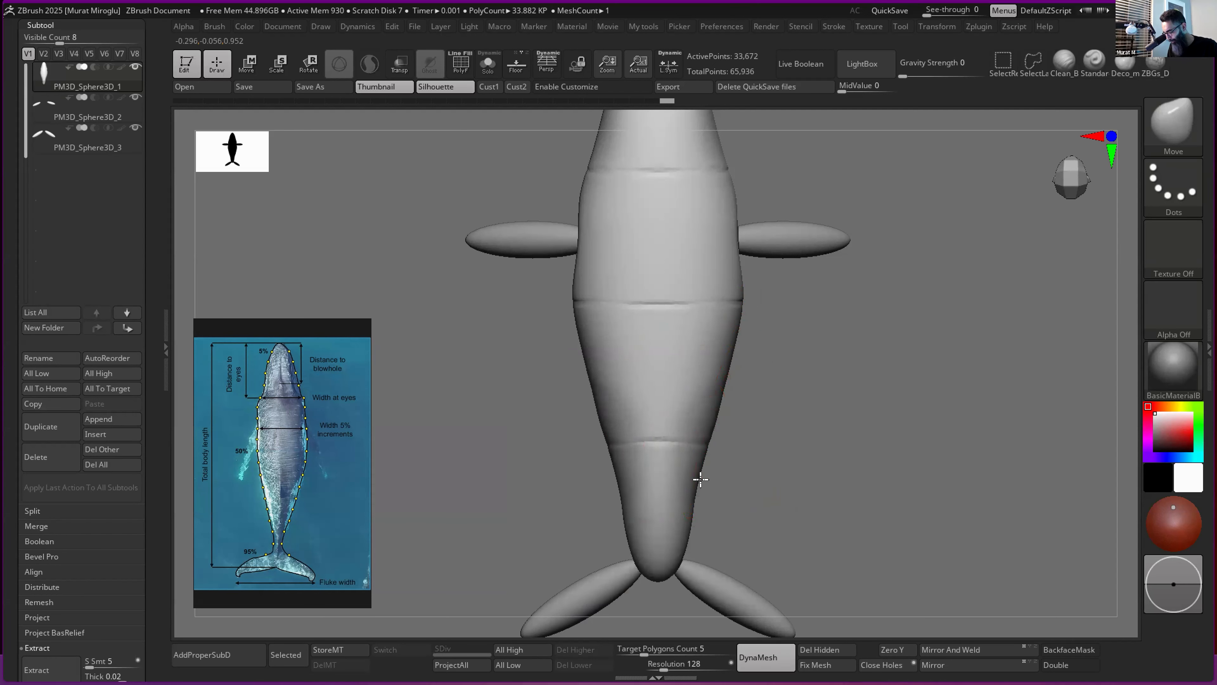
pyautogui.moveTo(675, 531)
pyautogui.mouseDown()
pyautogui.moveTo(668, 541)
pyautogui.moveTo(680, 526)
pyautogui.mouseUp()
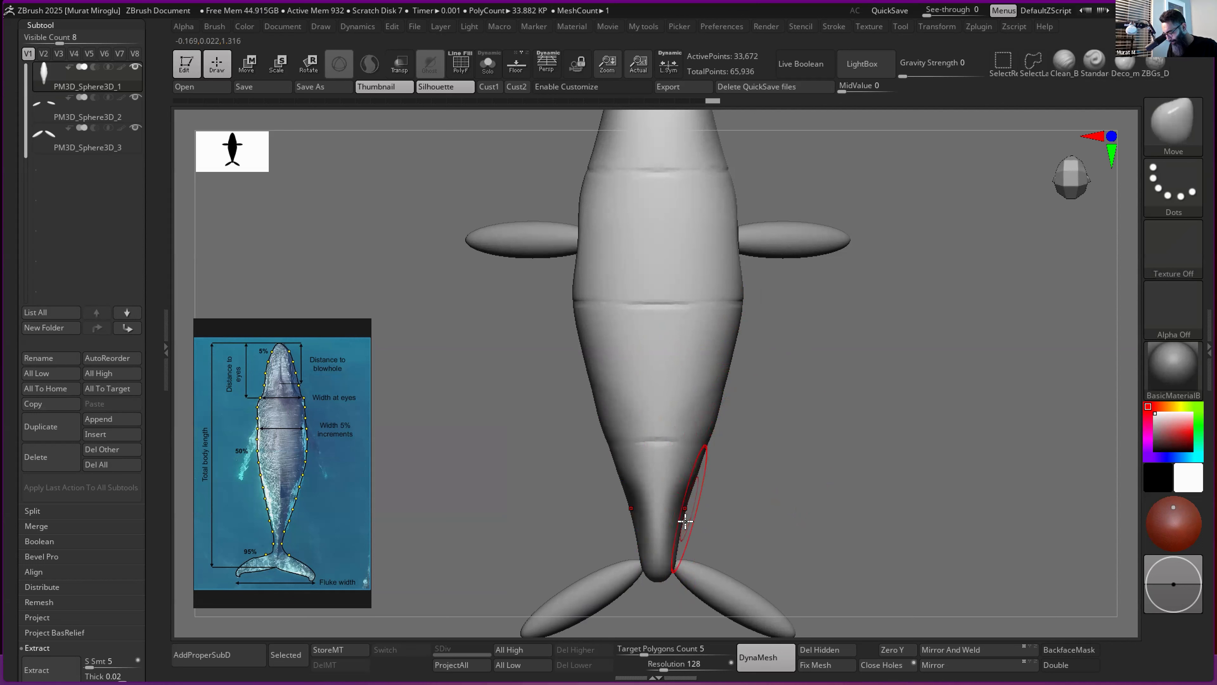
pyautogui.moveTo(678, 573); pyautogui.dragTo(675, 577)
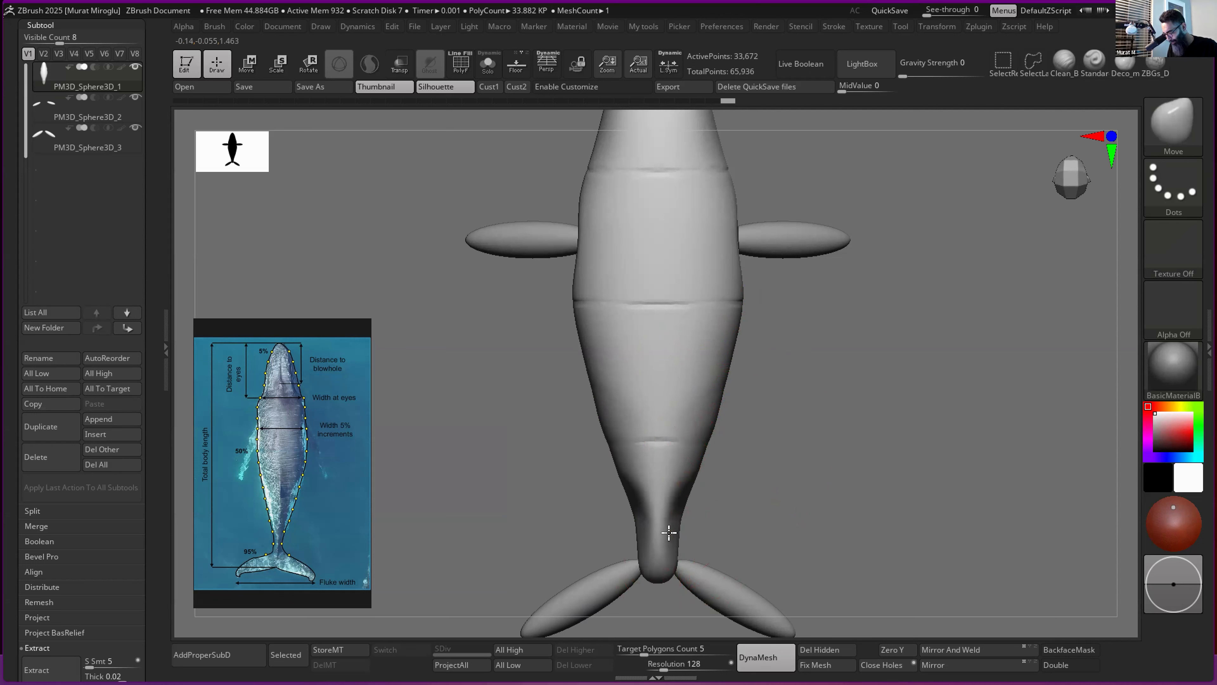
pyautogui.moveTo(677, 521); pyautogui.dragTo(671, 511)
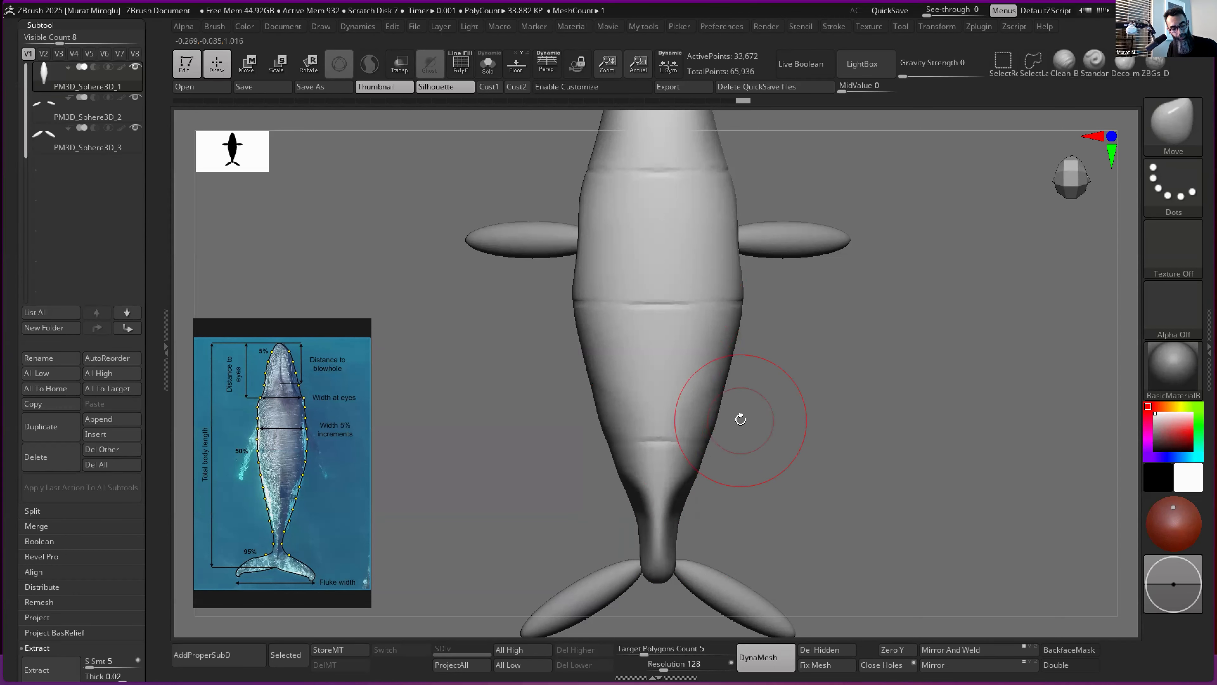
# - Retrace the middle guide line across the body with the DamStandard brush
pyautogui.press('b')
pyautogui.press('d')
pyautogui.press('s')
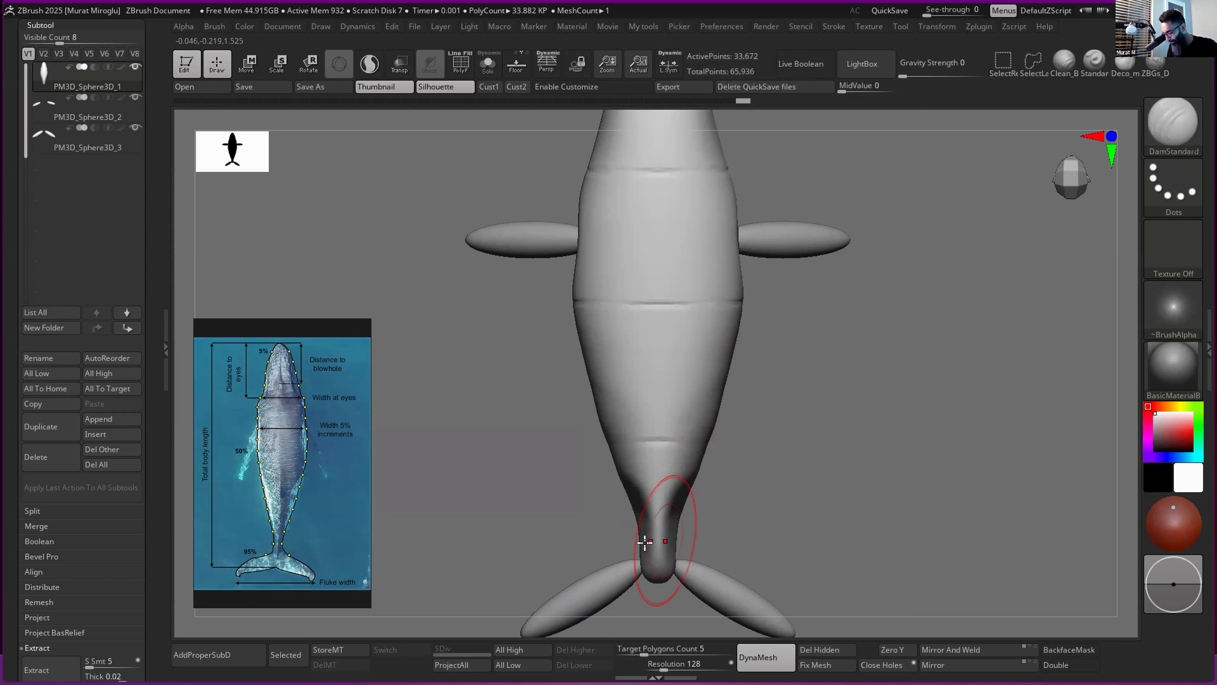
pyautogui.moveTo(578, 305); pyautogui.dragTo(738, 306)
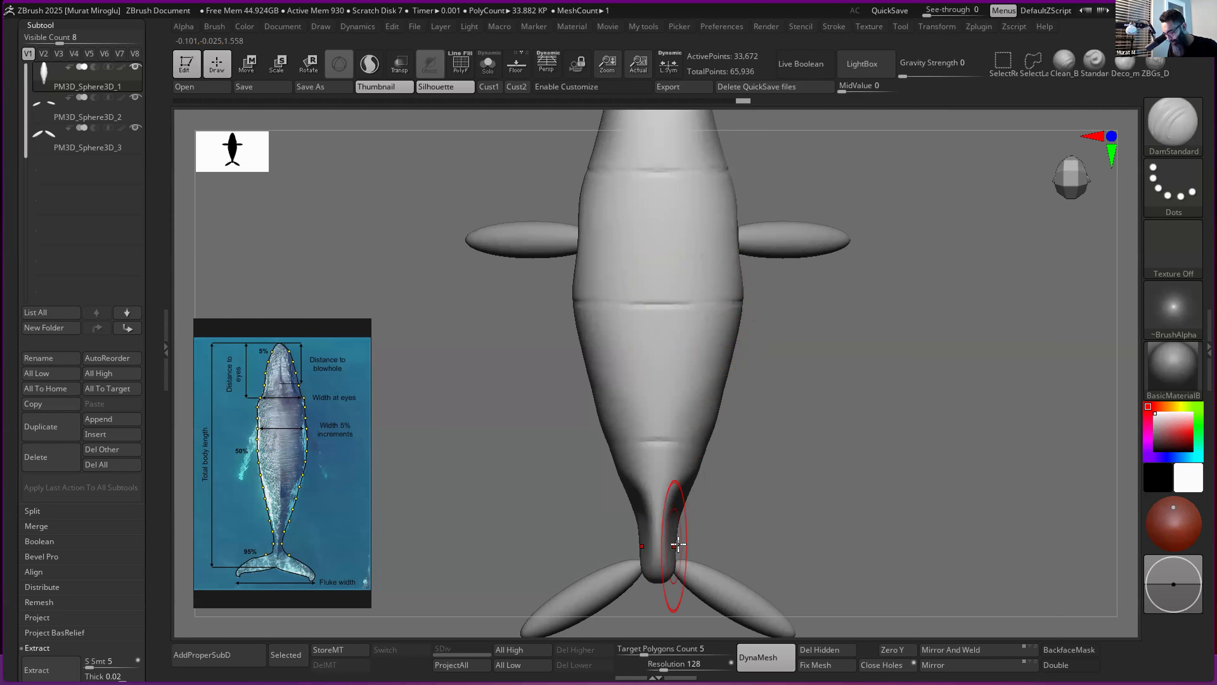
# - Switch back to the Move brush, slim the tail stock further and adjust the body's sides between the middle and rear guide lines
pyautogui.press('b')
pyautogui.press('m')
pyautogui.press('v')
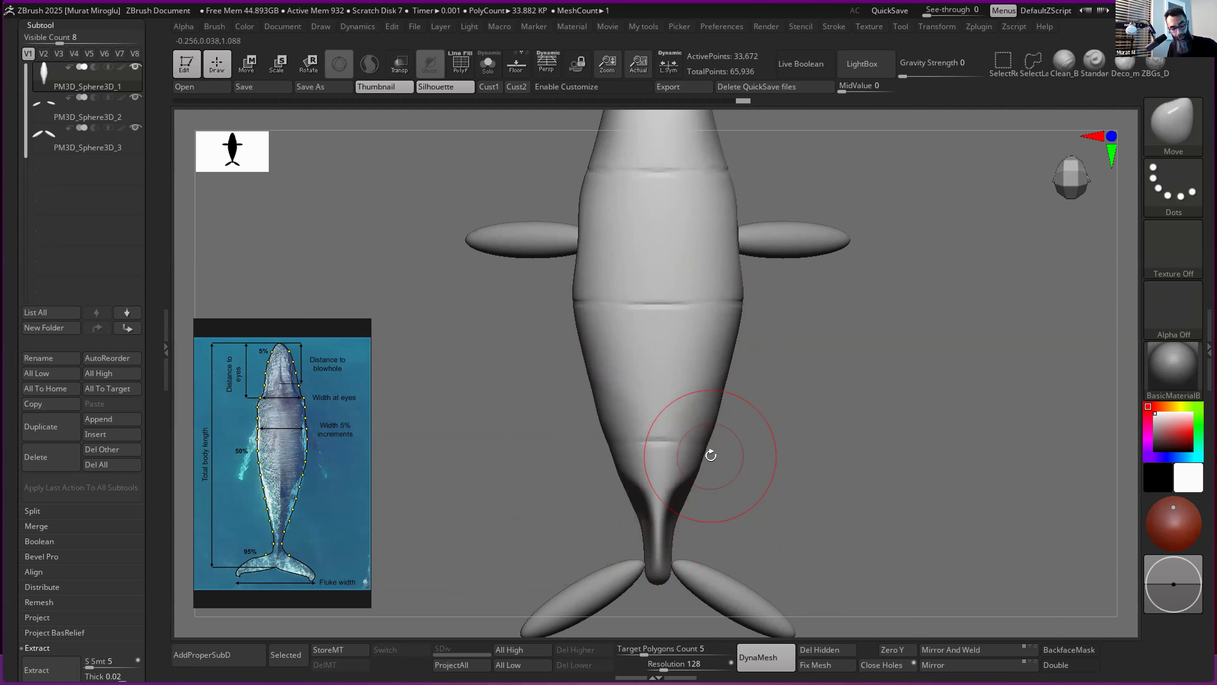
pyautogui.press('b')
pyautogui.press('Escape')
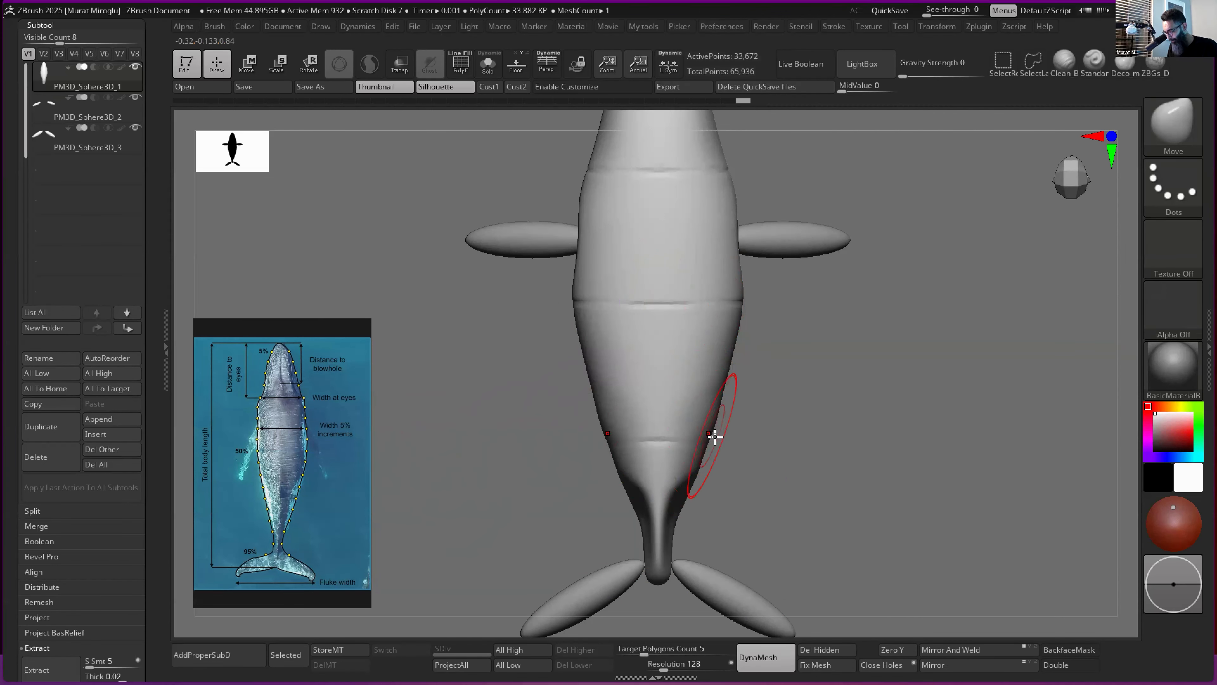
pyautogui.moveTo(729, 378); pyautogui.dragTo(723, 382)
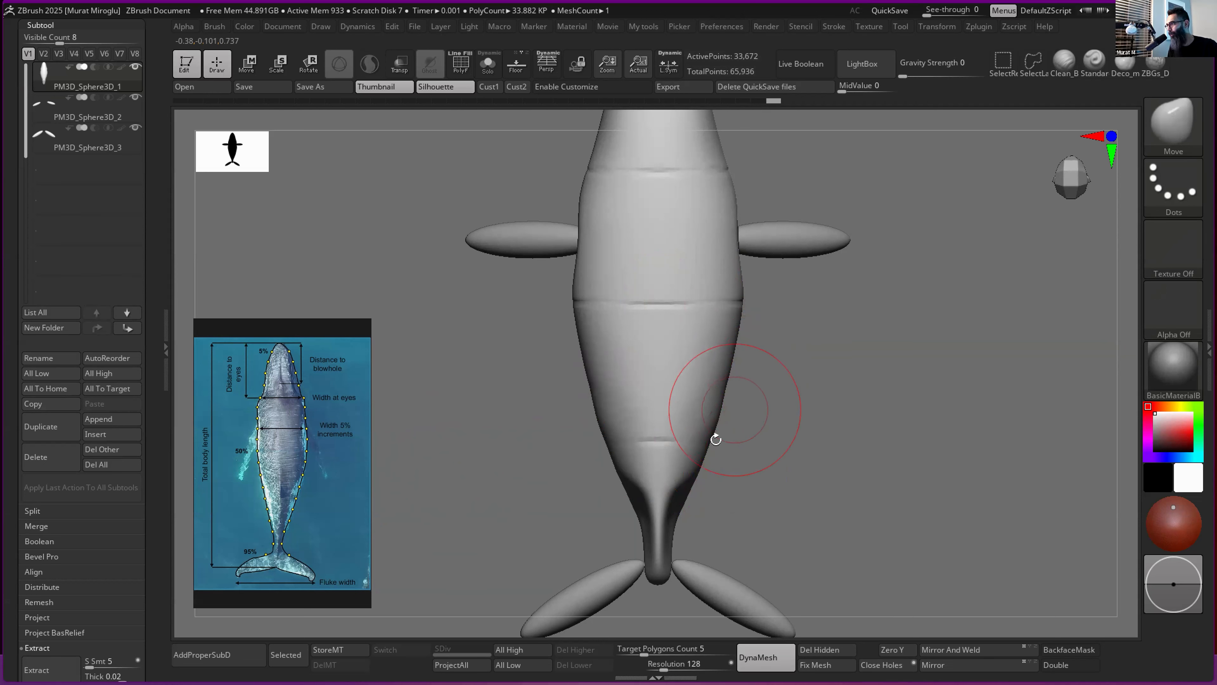
# - Smooth the body's sides from behind the middle guide line down to the tail stock
pyautogui.press('shift')
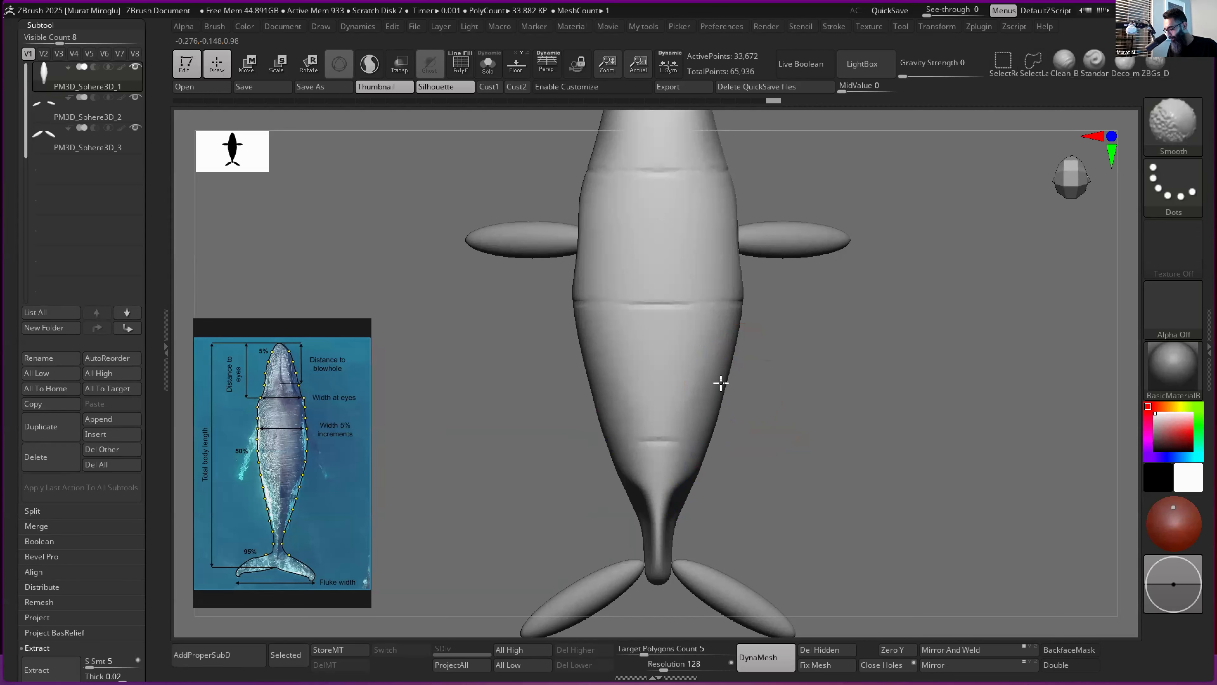
pyautogui.moveTo(712, 417)
pyautogui.keyDown('shift'); pyautogui.mouseDown()
pyautogui.moveTo(720, 383)
pyautogui.moveTo(671, 552)
pyautogui.mouseUp(); pyautogui.keyUp('shift')
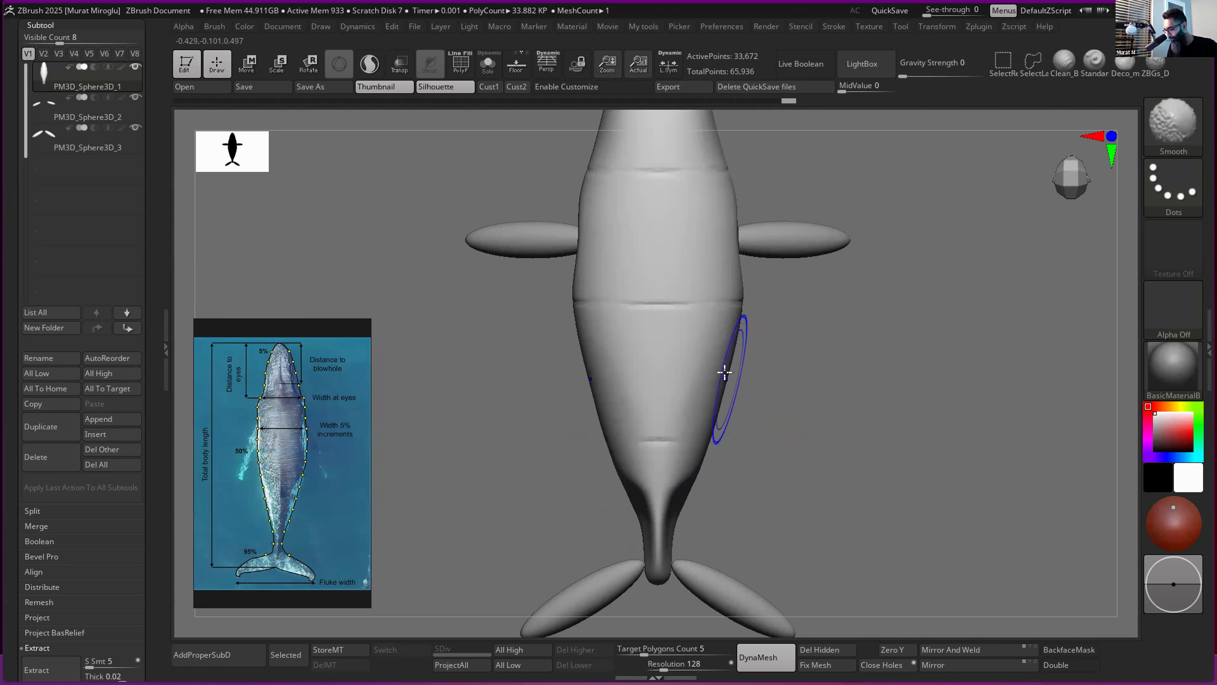
pyautogui.keyDown('shift'); pyautogui.moveTo(706, 408); pyautogui.dragTo(705, 434); pyautogui.keyUp('shift')
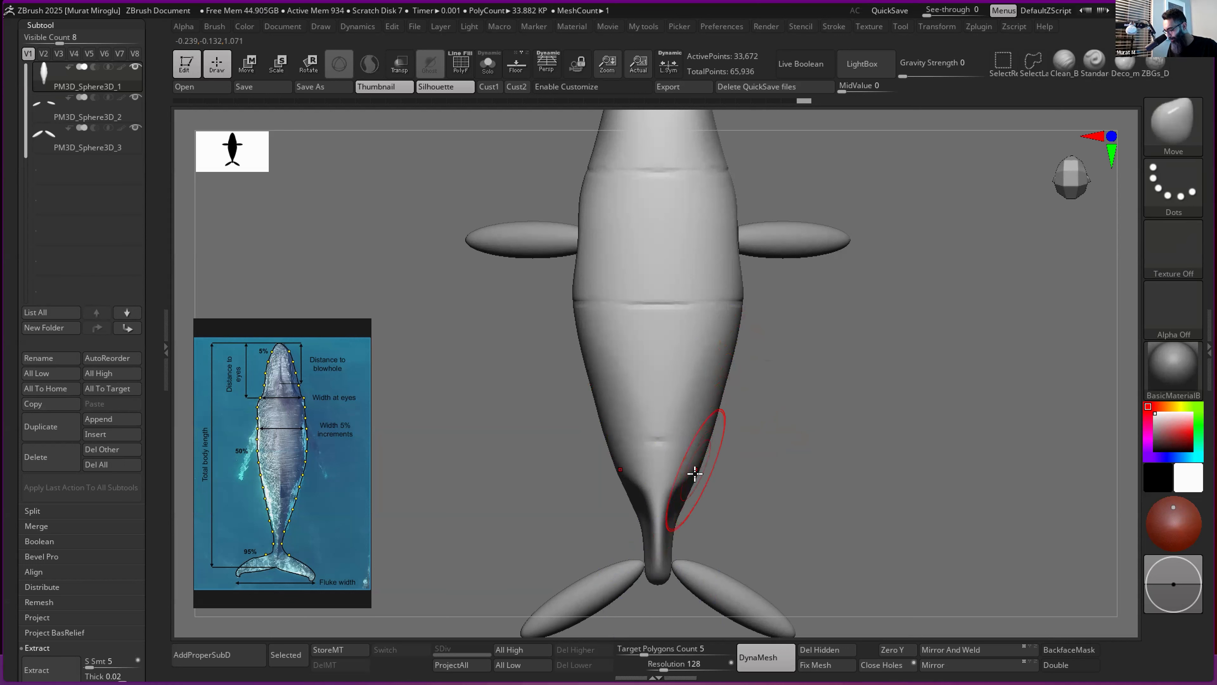
pyautogui.press('shift')
pyautogui.keyDown('shift'); pyautogui.moveTo(695, 478); pyautogui.dragTo(719, 381); pyautogui.keyUp('shift')
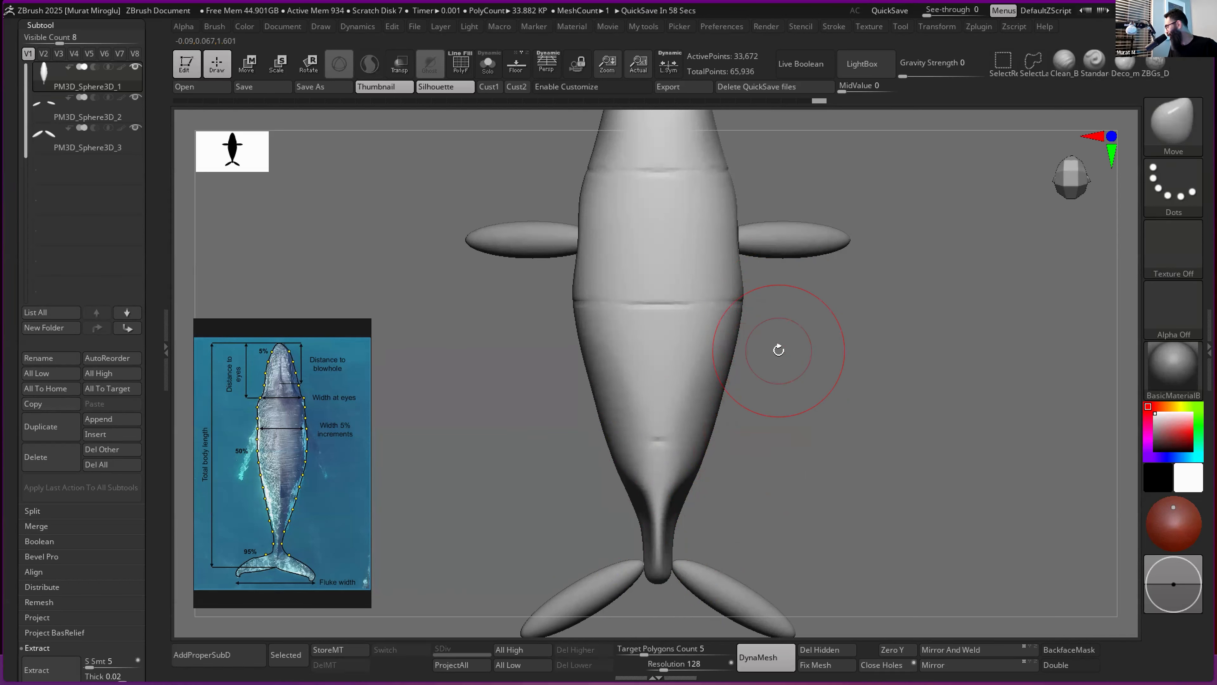
# - Select the pectoral fins subtool and move both fins slightly toward the tail along the body in top view
pyautogui.moveTo(726, 454); pyautogui.dragTo(811, 368)
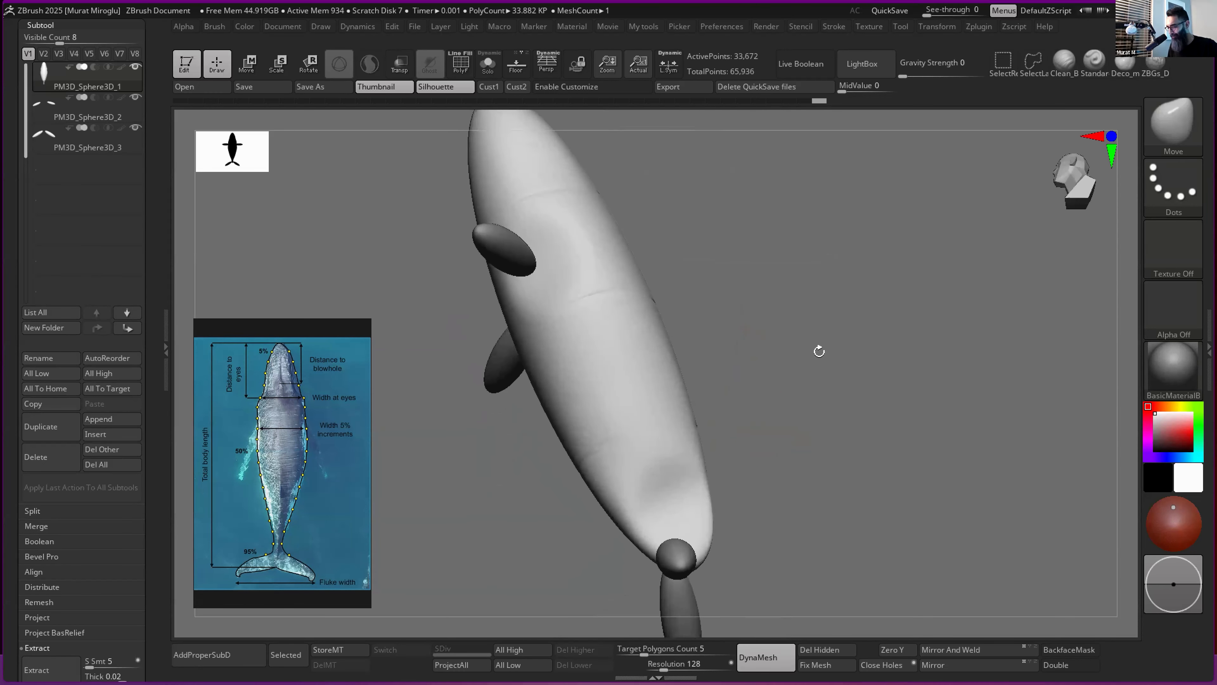
pyautogui.click(1077, 182)
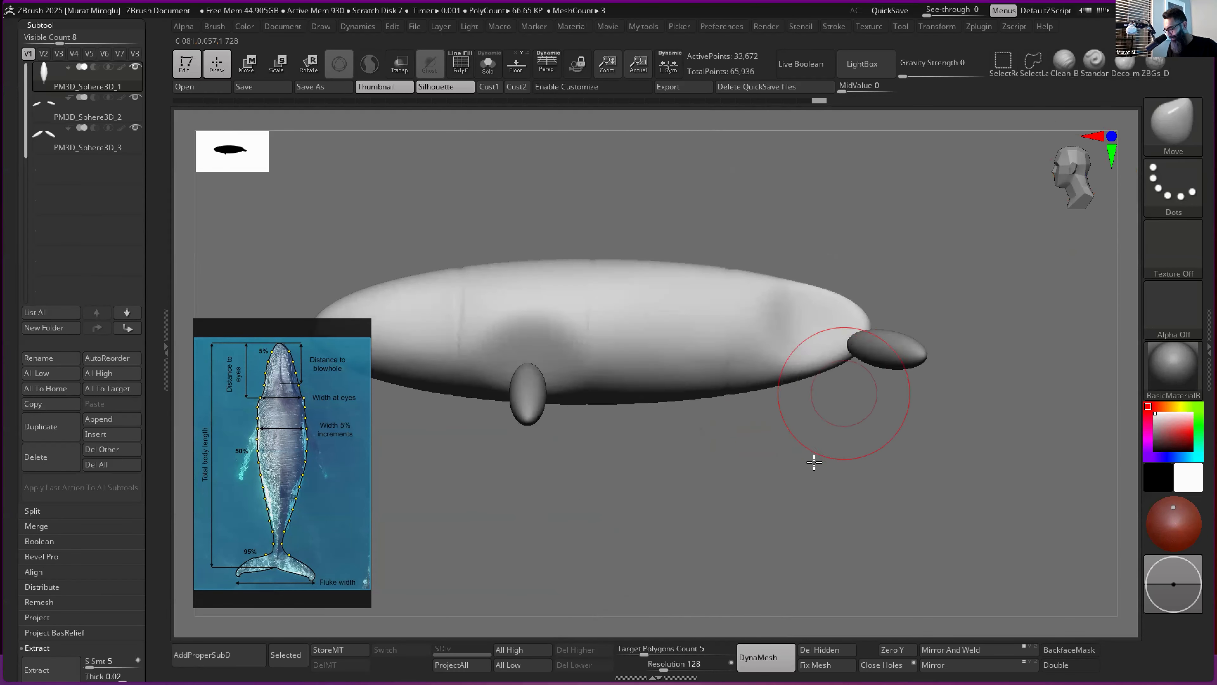
pyautogui.moveTo(812, 463); pyautogui.dragTo(850, 449)
pyautogui.moveTo(810, 316); pyautogui.dragTo(875, 362)
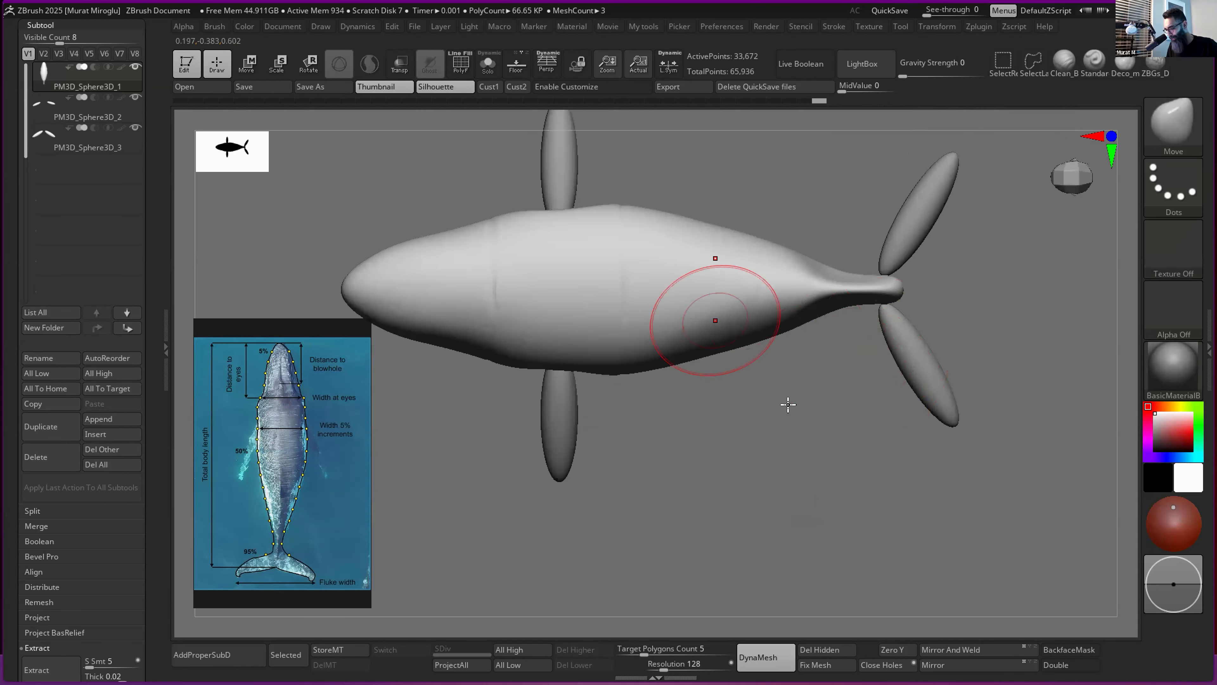
pyautogui.keyDown('alt'); pyautogui.moveTo(787, 402); pyautogui.dragTo(853, 464); pyautogui.keyUp('alt')
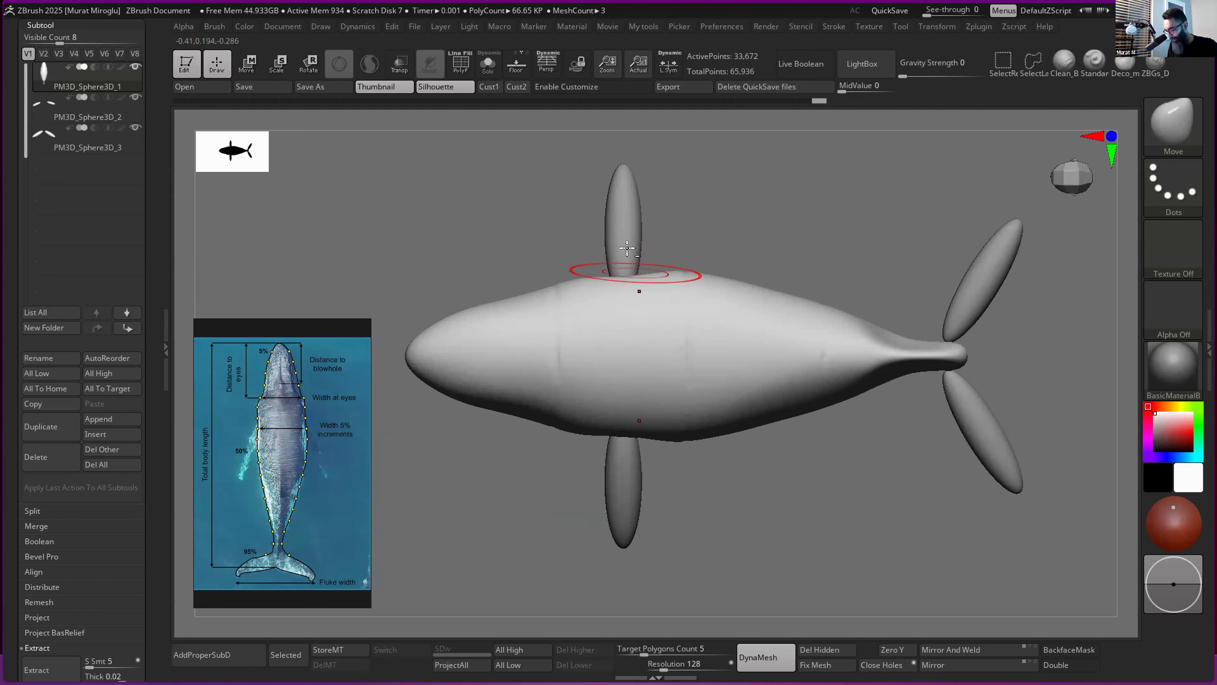
pyautogui.keyDown('alt'); pyautogui.click(637, 243); pyautogui.keyUp('alt')
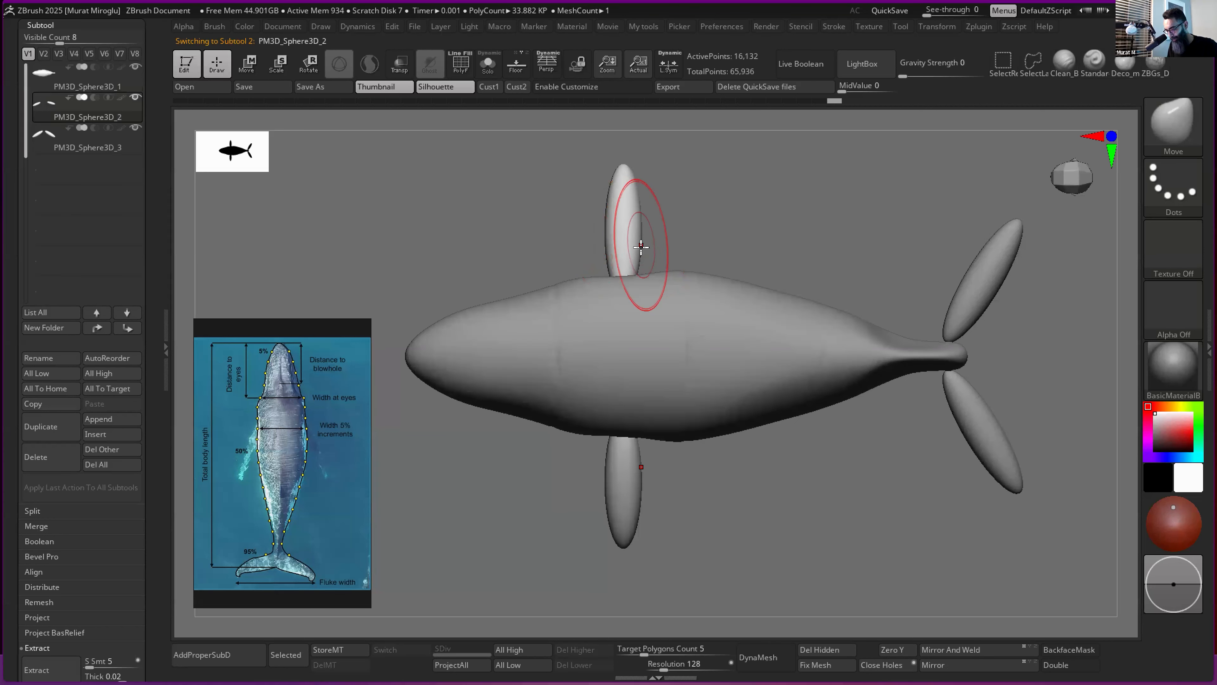
pyautogui.press('w')
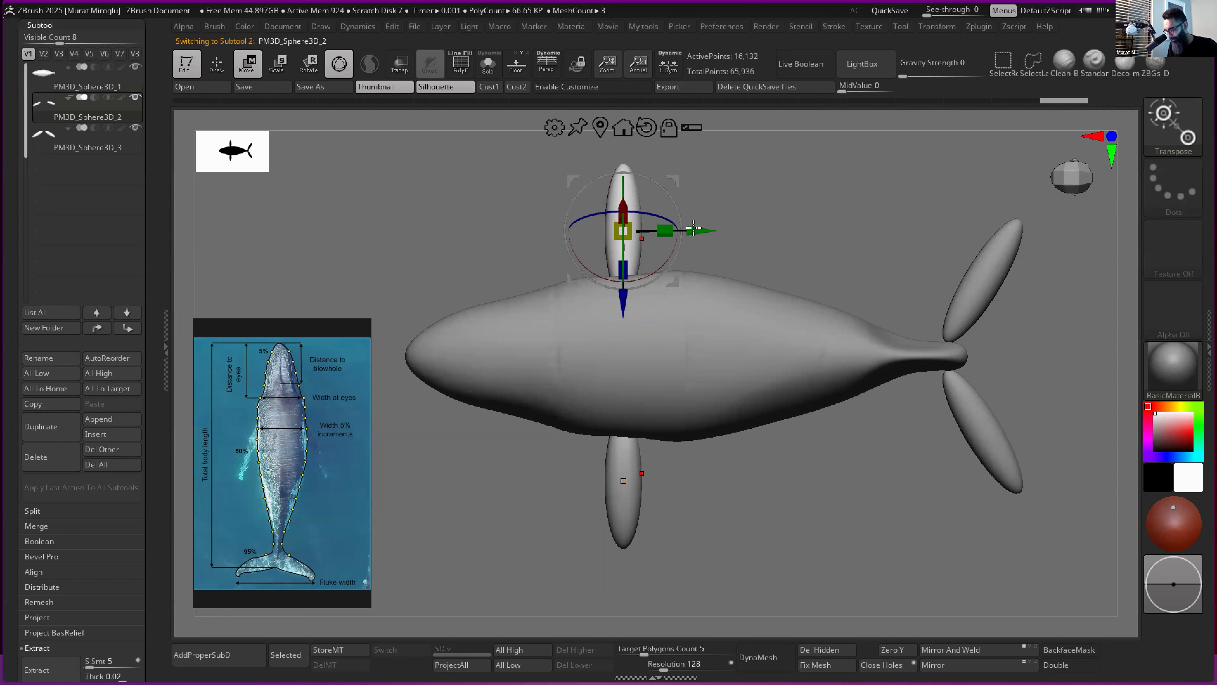
pyautogui.moveTo(699, 232); pyautogui.dragTo(715, 232)
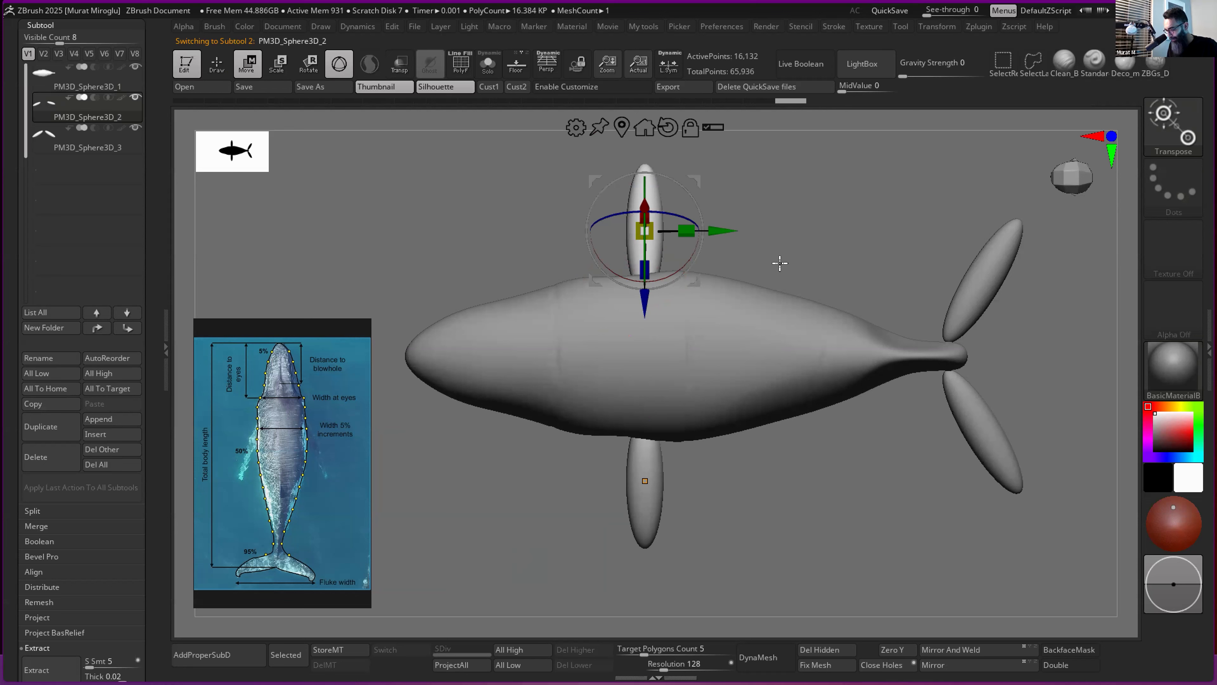
# - Return to Draw mode, turn the whale to side view and browse the reference board for side-on humpback images
pyautogui.press('q')
pyautogui.click(1068, 177)
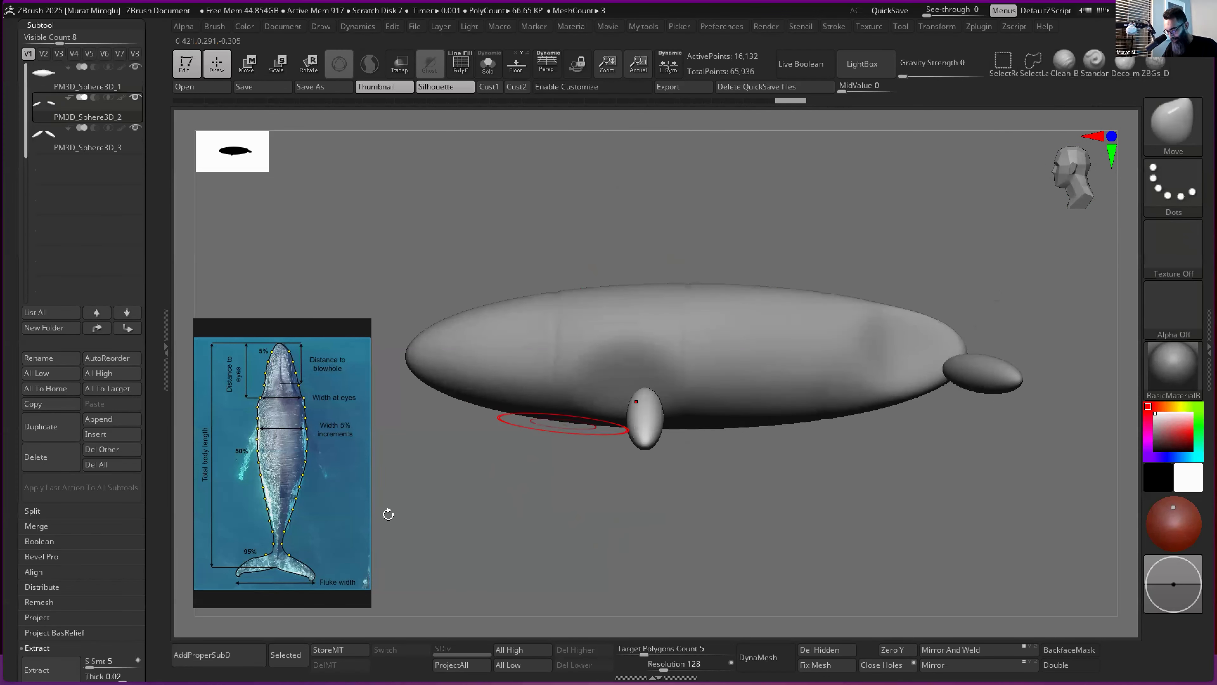
pyautogui.scroll(-5, 286, 465)
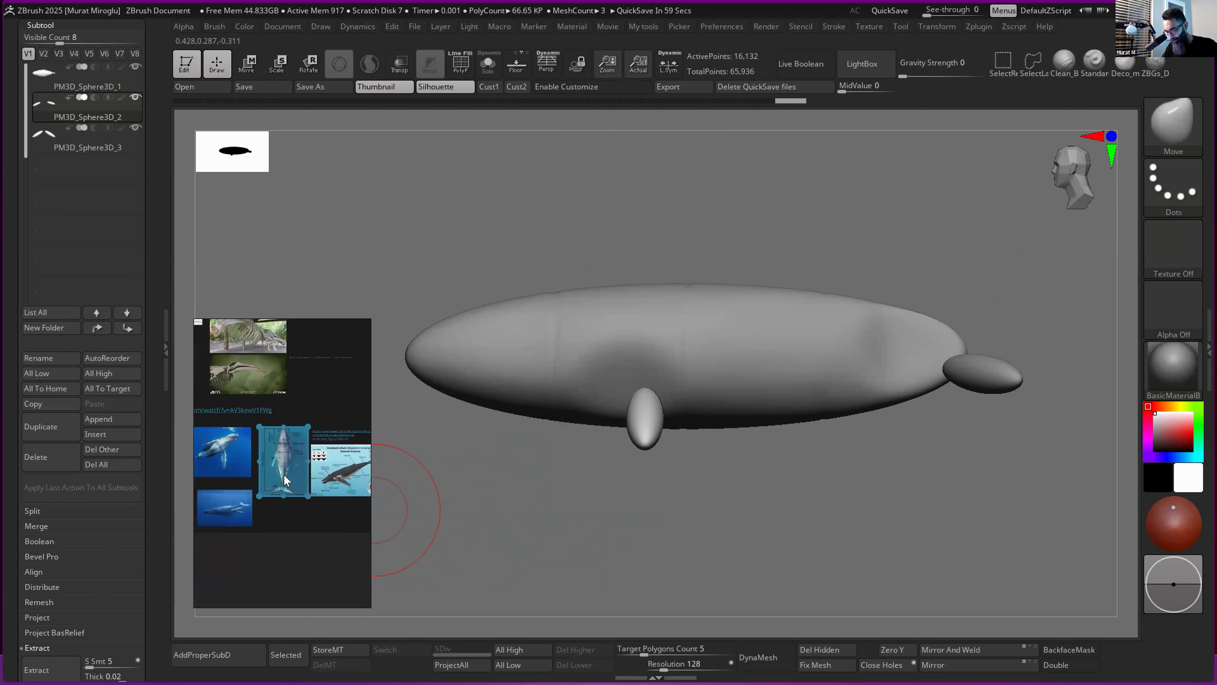
pyautogui.moveTo(304, 477); pyautogui.dragTo(224, 448, button='middle')
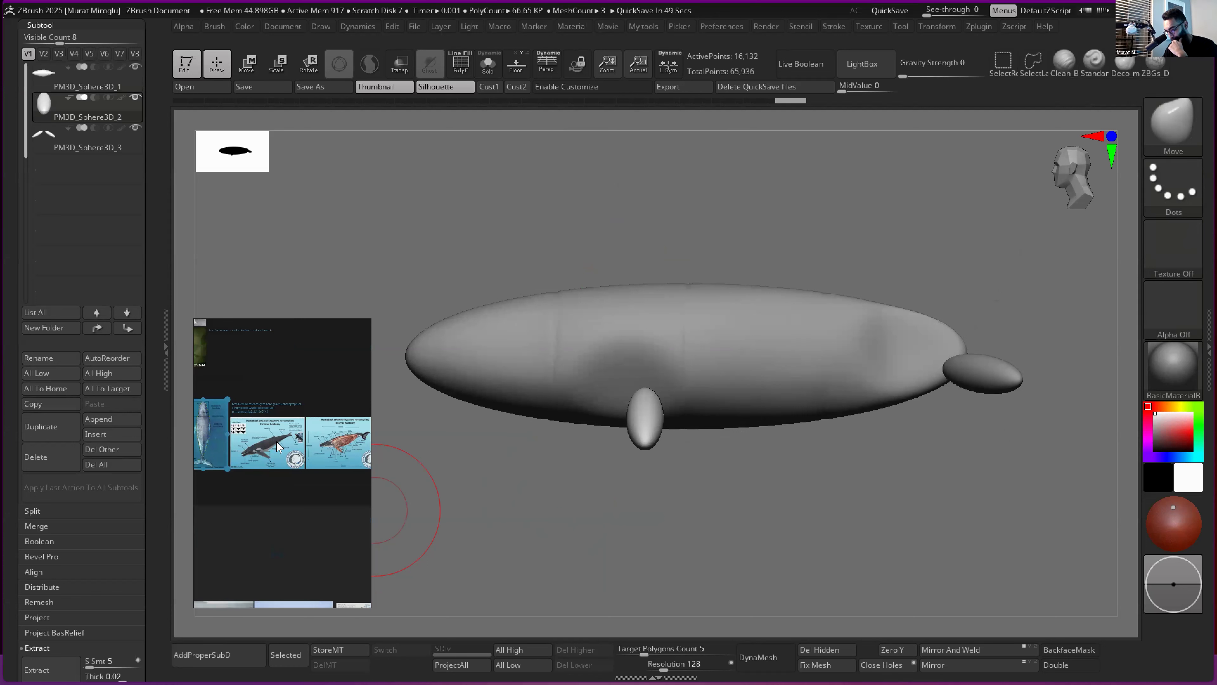
pyautogui.scroll(8, 264, 440)
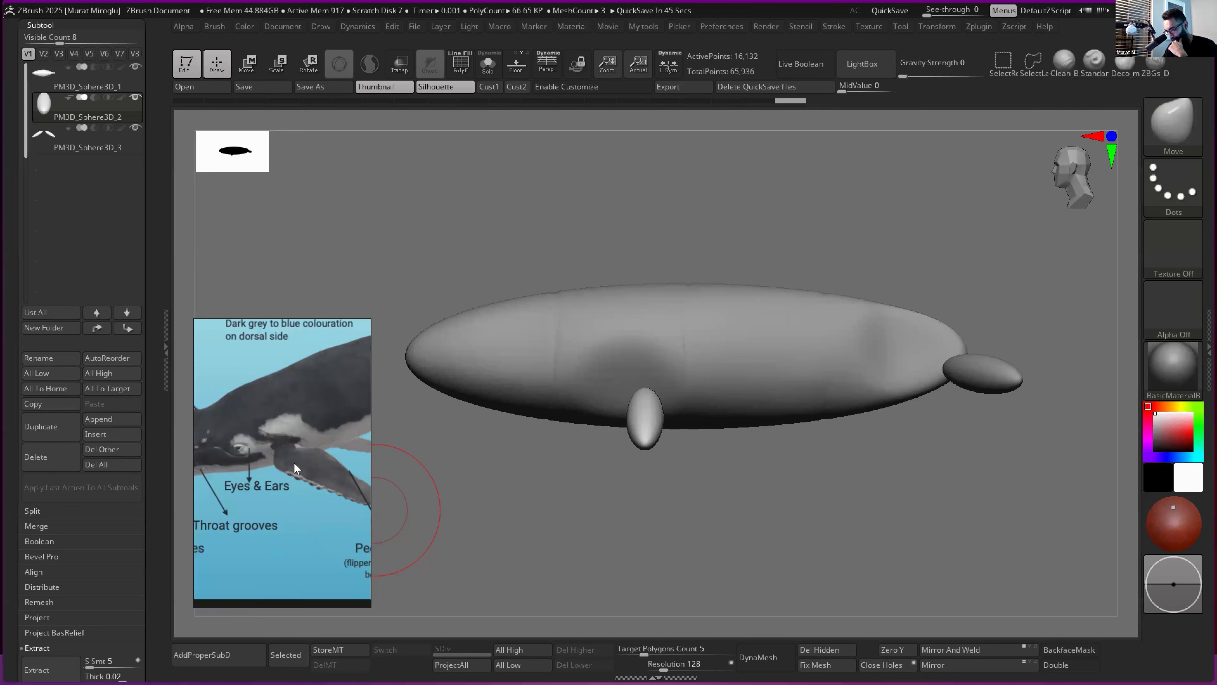
pyautogui.scroll(-6, 271, 455)
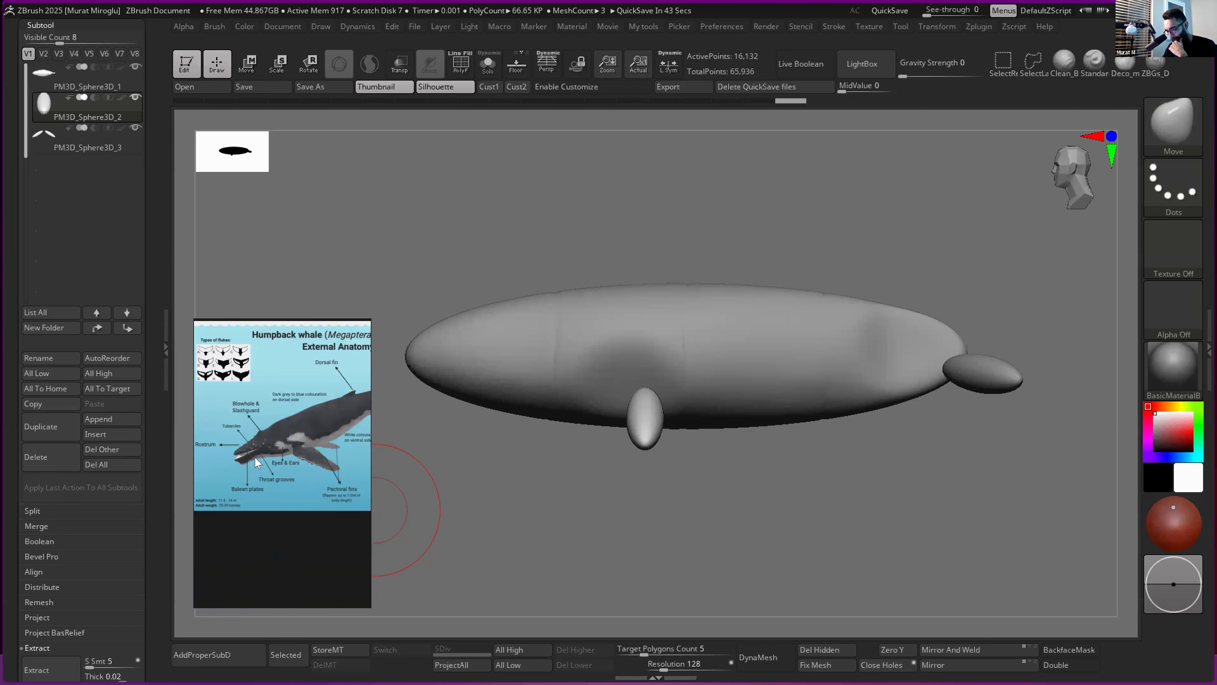
pyautogui.scroll(6, 251, 500)
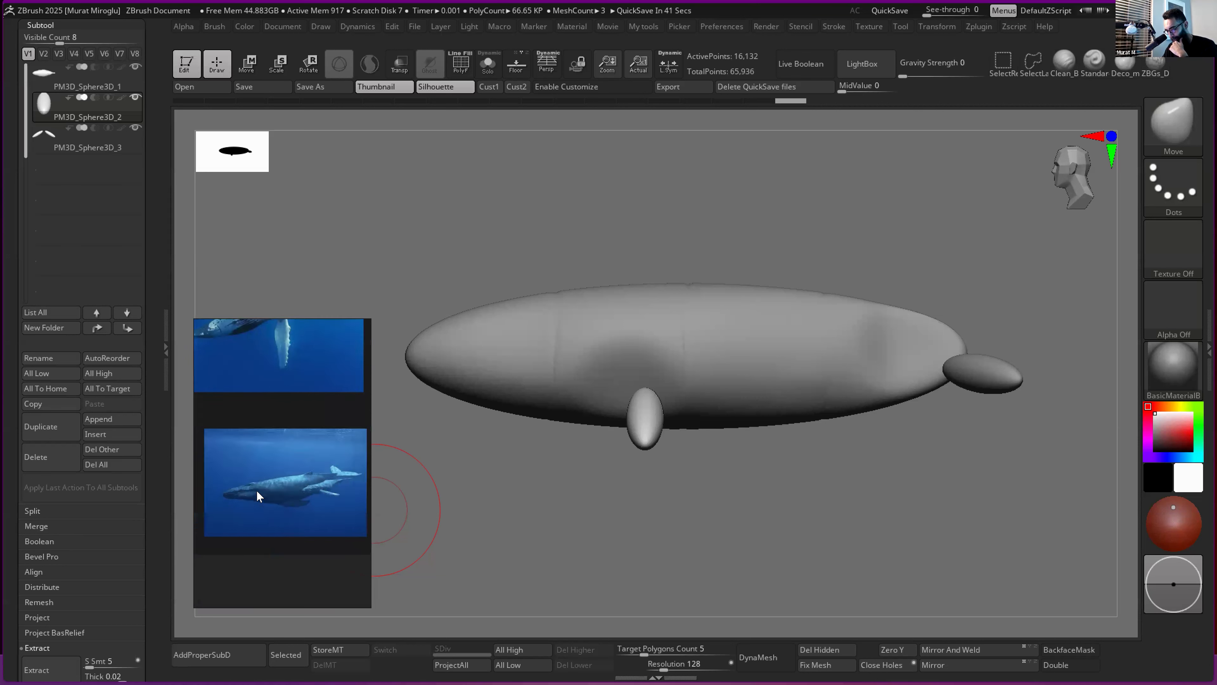
pyautogui.scroll(-2, 299, 485)
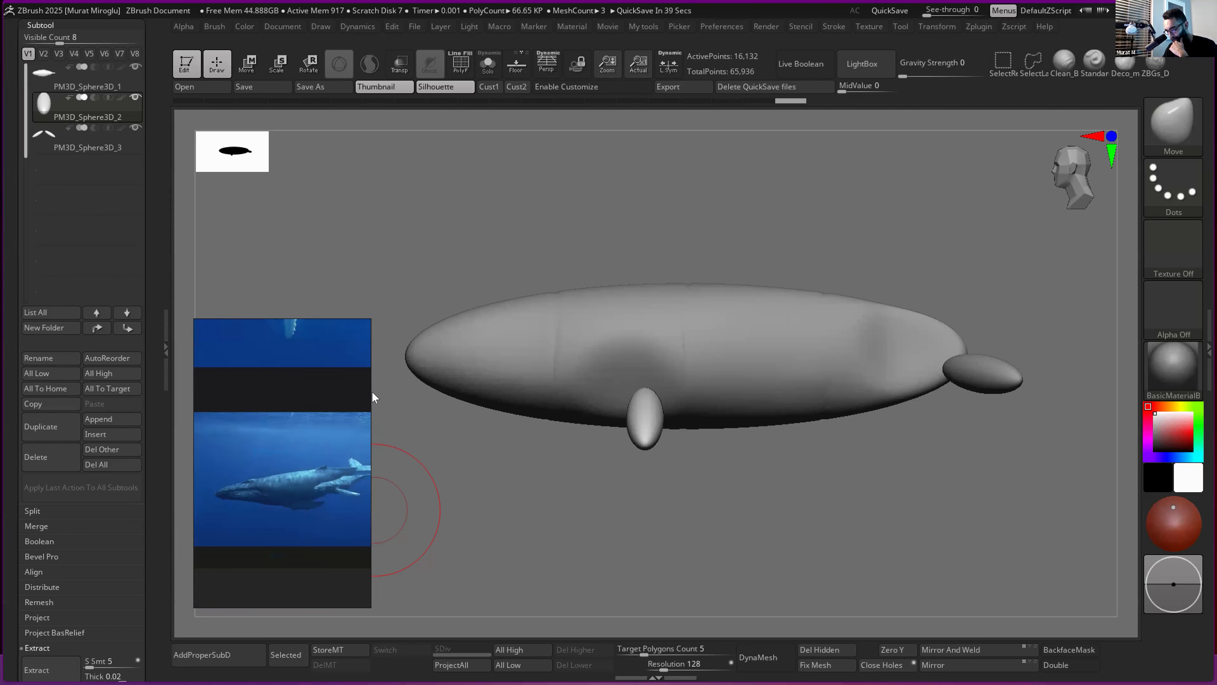
# - Widen the reference window, frame the side-on swimming humpback photo and reduce the window's height to uncover the model
pyautogui.moveTo(371, 392); pyautogui.dragTo(493, 402)
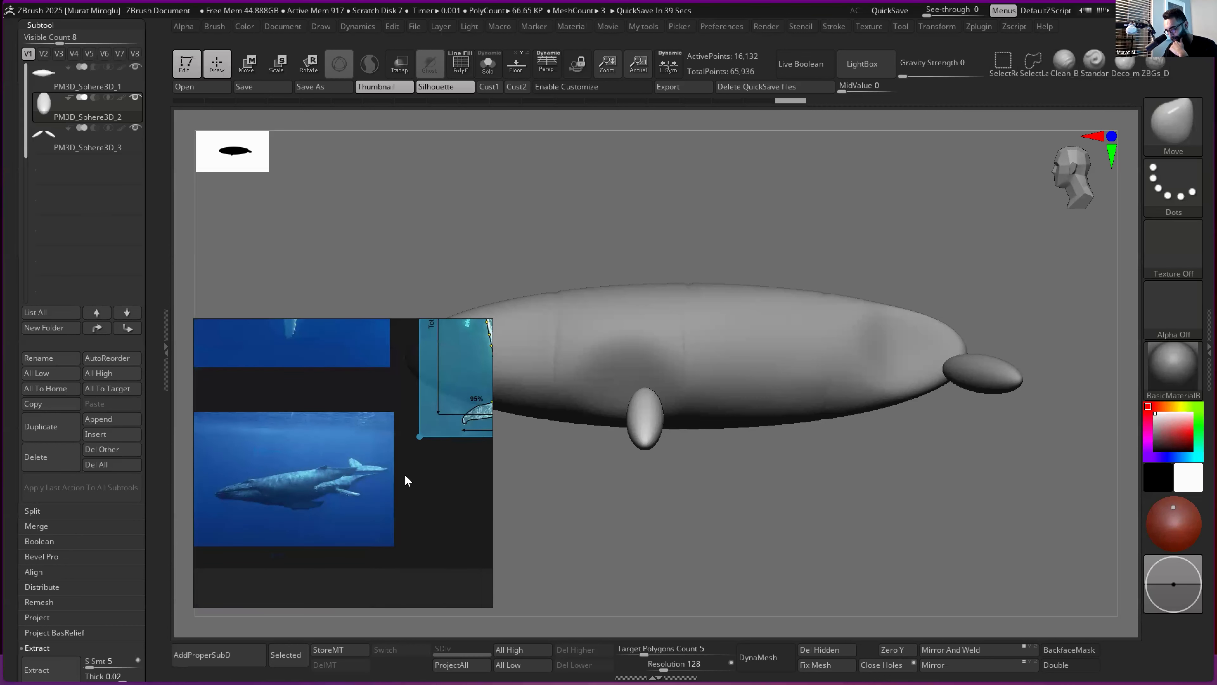
pyautogui.scroll(5, 406, 481)
pyautogui.moveTo(347, 316)
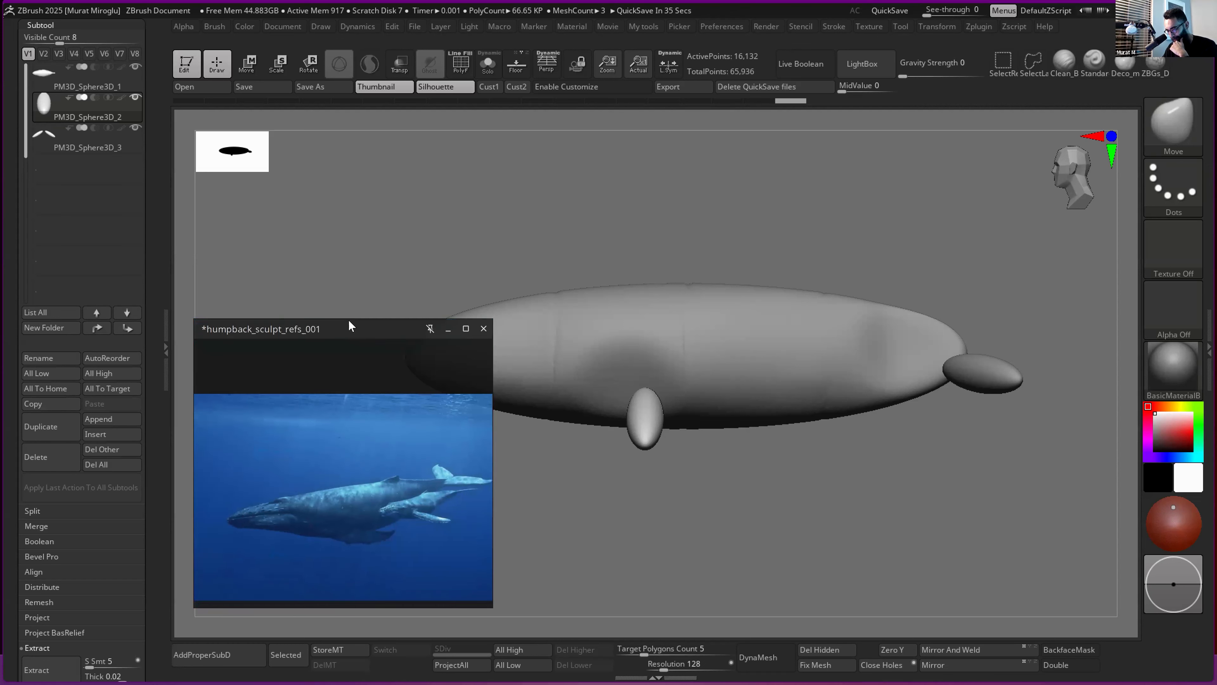
pyautogui.moveTo(349, 320); pyautogui.dragTo(350, 410)
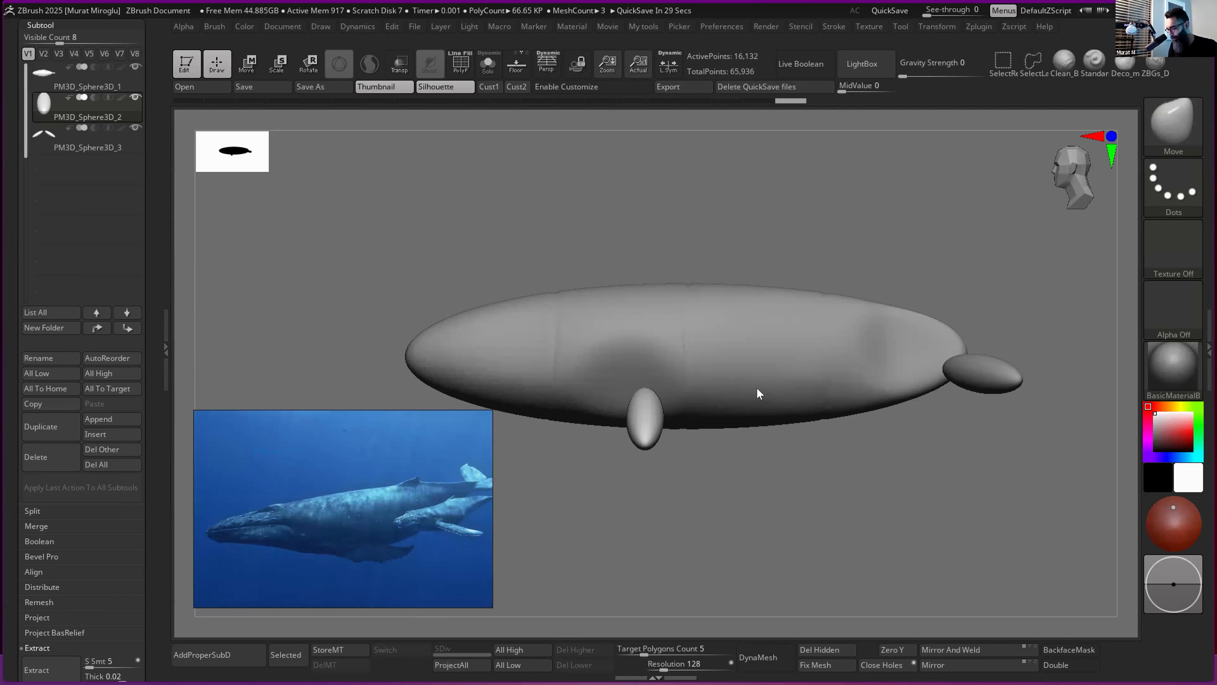
# - Keep the Move brush active and compare the blockout's side and three-quarter profiles with the swimming humpback photo
pyautogui.moveTo(862, 244); pyautogui.dragTo(867, 280)
pyautogui.moveTo(833, 230); pyautogui.dragTo(816, 252)
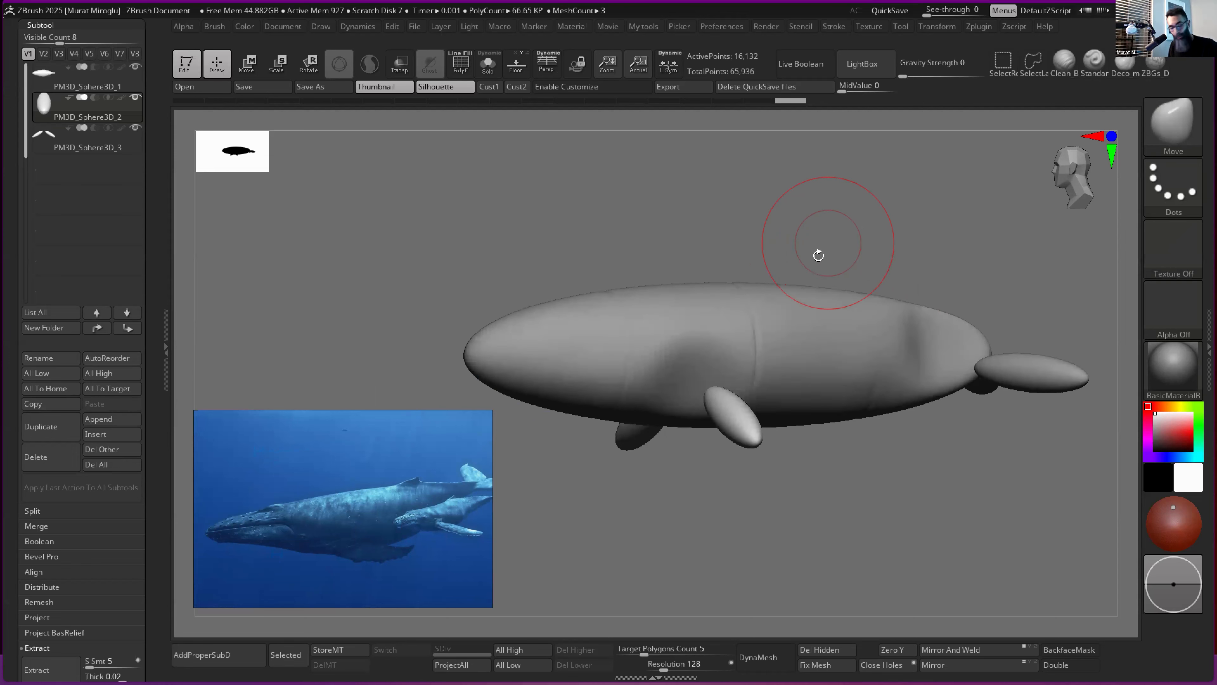
pyautogui.press('b')
pyautogui.press('m')
pyautogui.press('v')
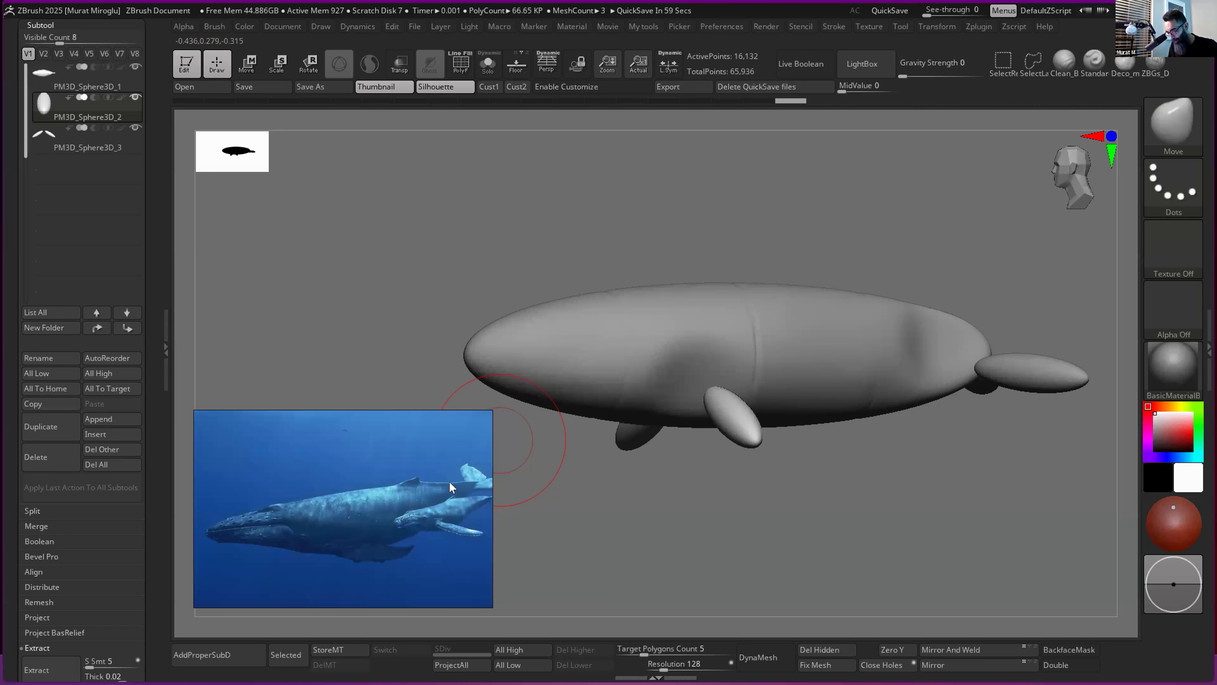
pyautogui.moveTo(763, 367); pyautogui.dragTo(754, 316, button='right')
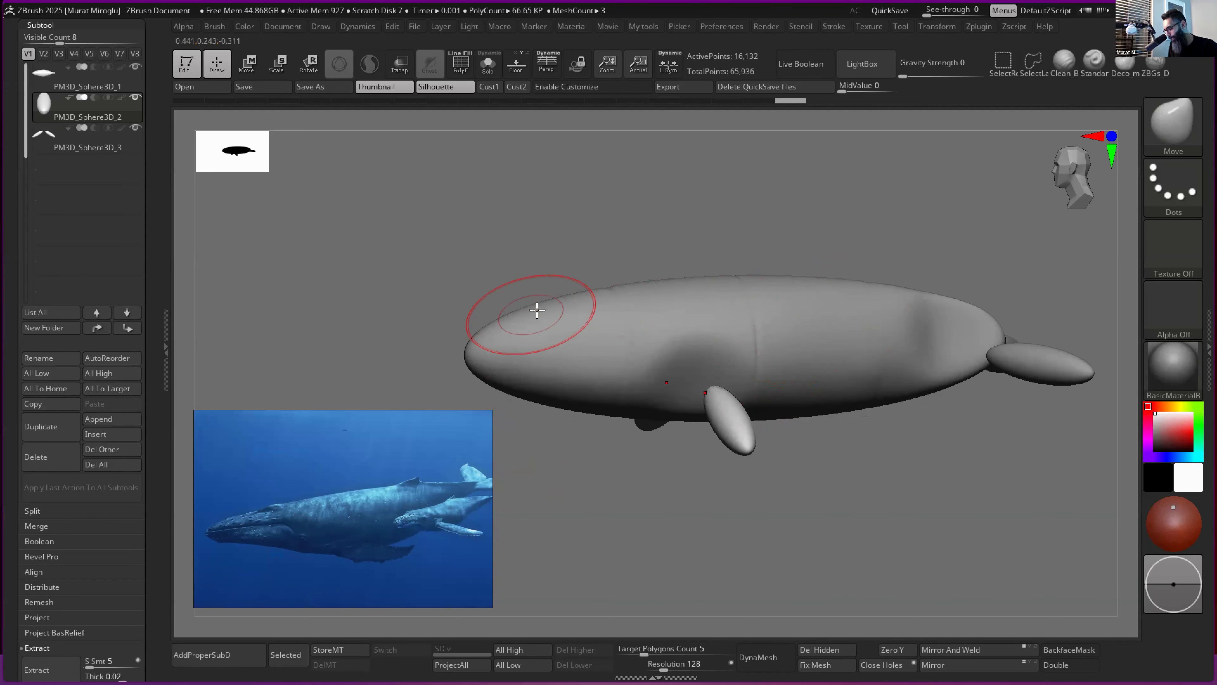
pyautogui.moveTo(814, 402); pyautogui.dragTo(783, 419, button='right')
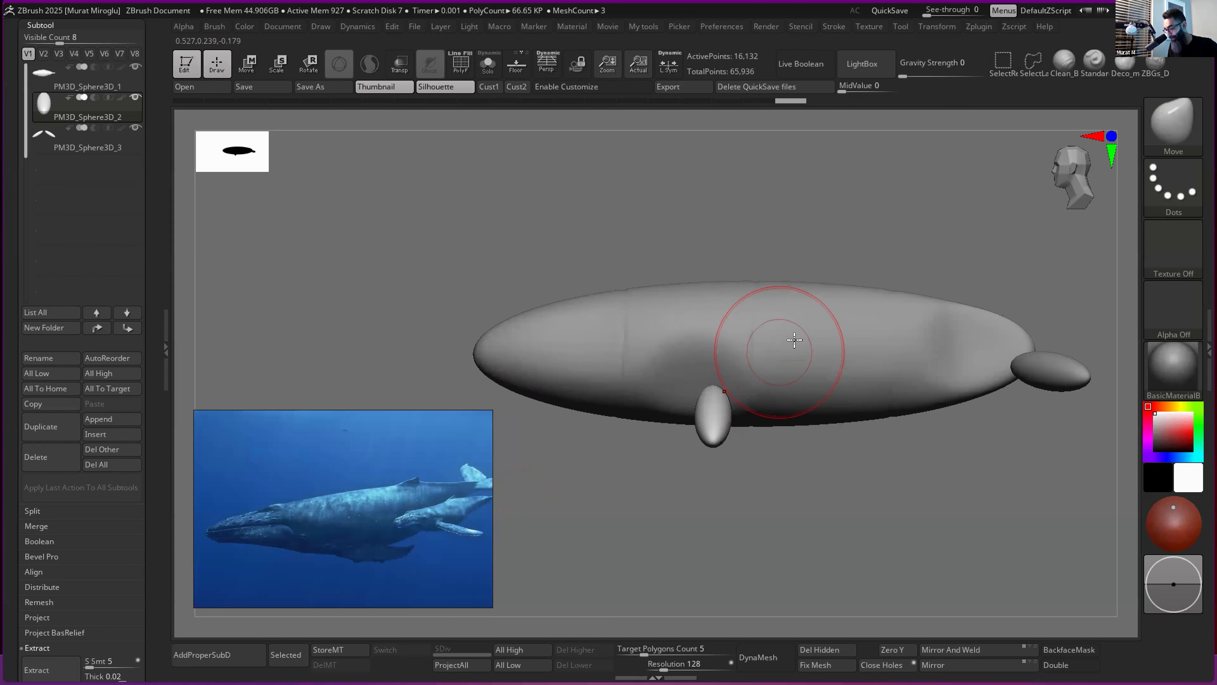
pyautogui.moveTo(760, 338); pyautogui.dragTo(788, 331, button='right')
pyautogui.moveTo(908, 339); pyautogui.dragTo(915, 345, button='right')
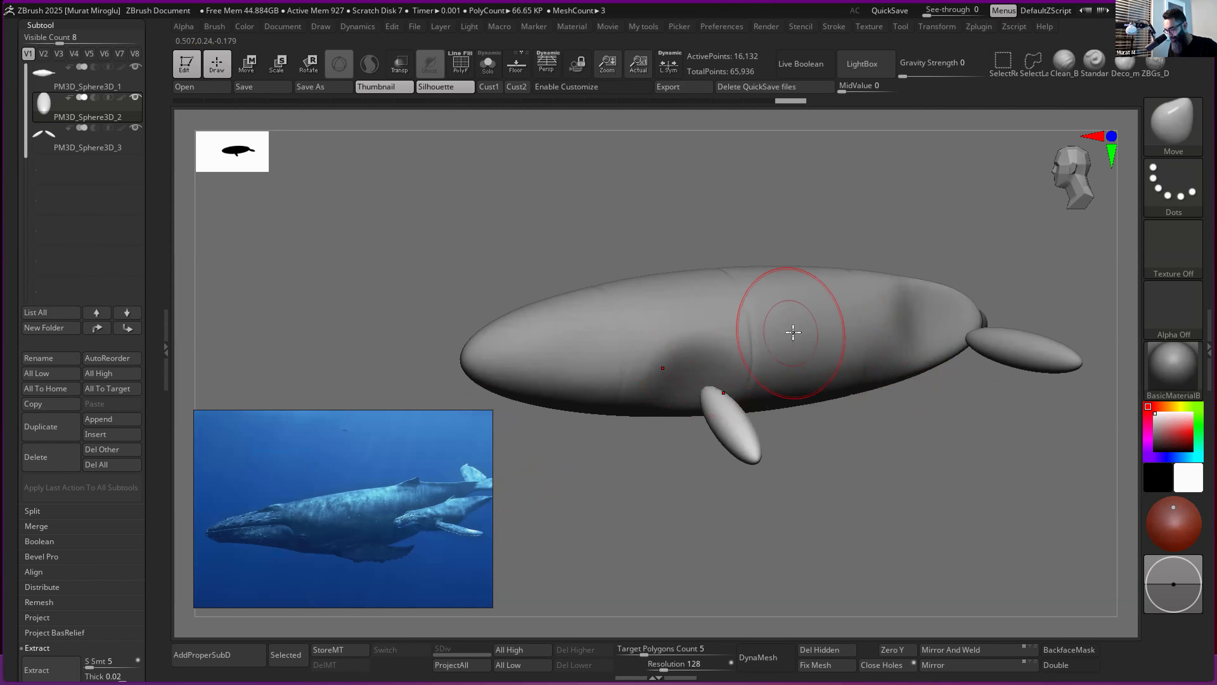
pyautogui.moveTo(785, 334); pyautogui.dragTo(762, 320, button='right')
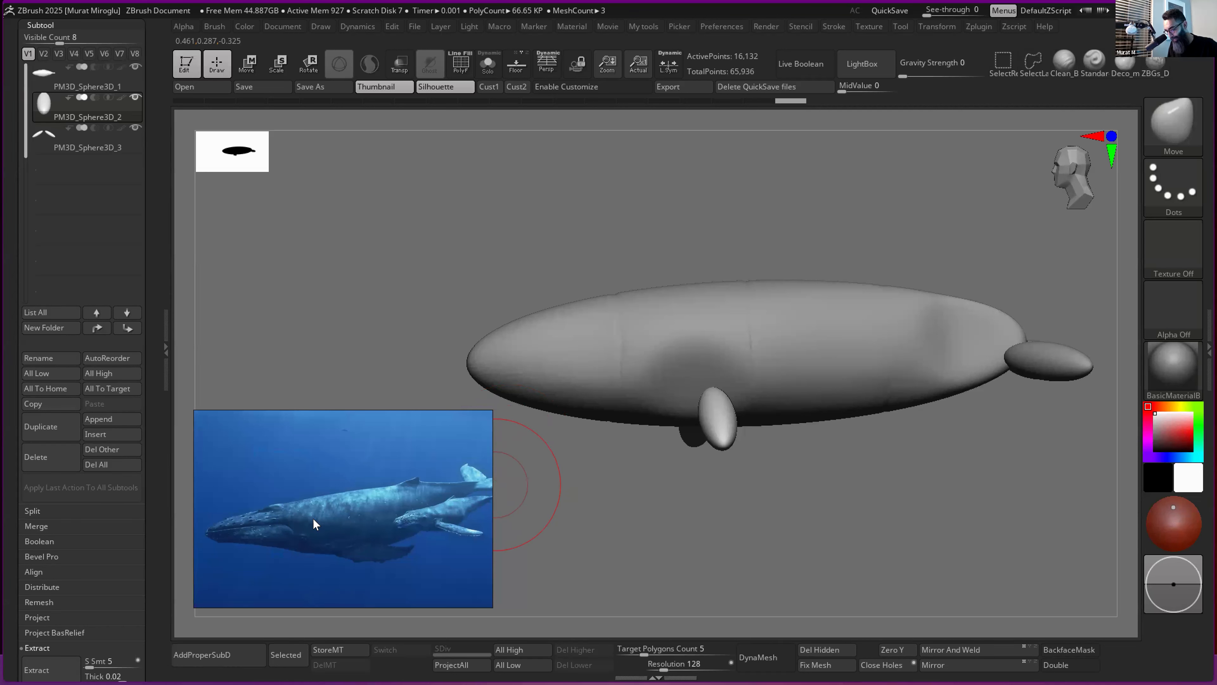
pyautogui.moveTo(785, 388); pyautogui.dragTo(774, 268, button='right')
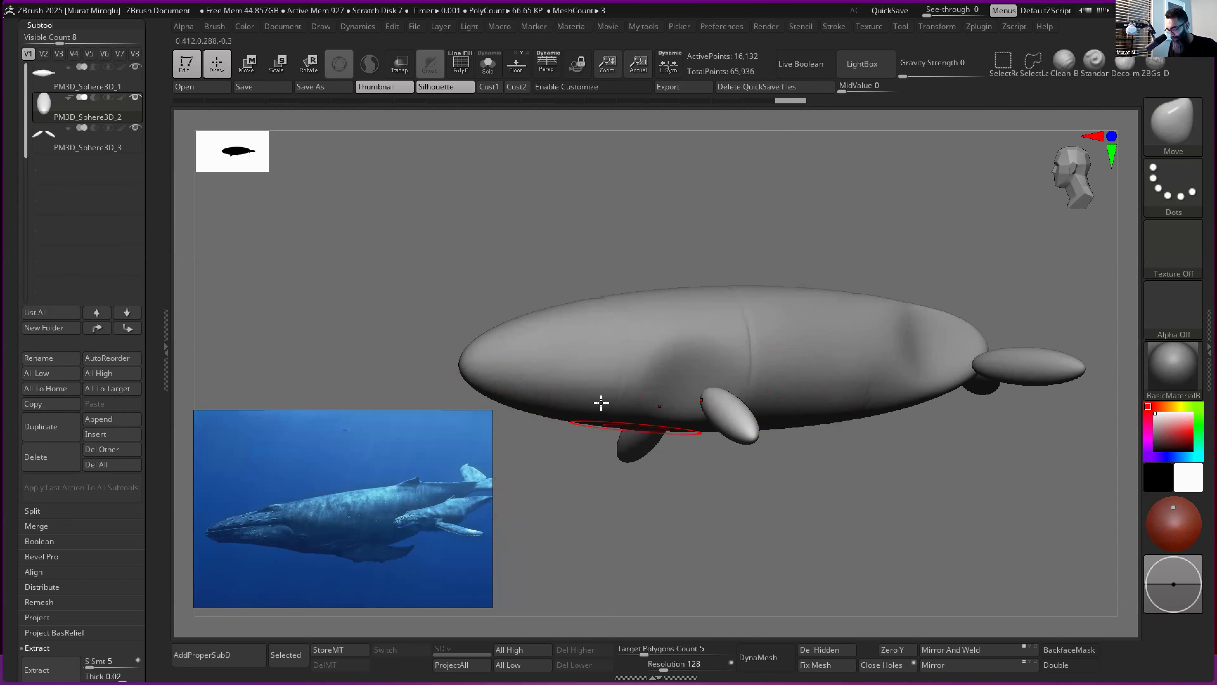
# - Enlarge the Move brush, select the body subtool and push the underside of the head upward to taper the jaw
pyautogui.press('space')
pyautogui.moveTo(632, 422); pyautogui.dragTo(637, 423)
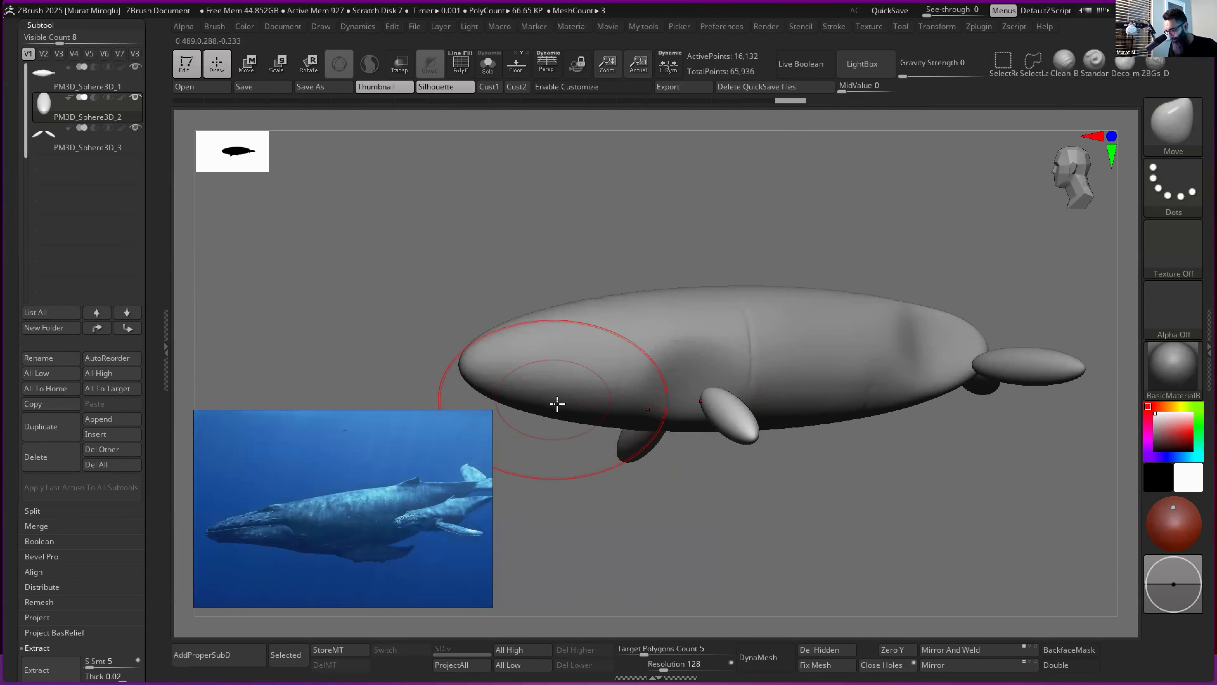
pyautogui.keyDown('alt'); pyautogui.click(561, 417); pyautogui.keyUp('alt')
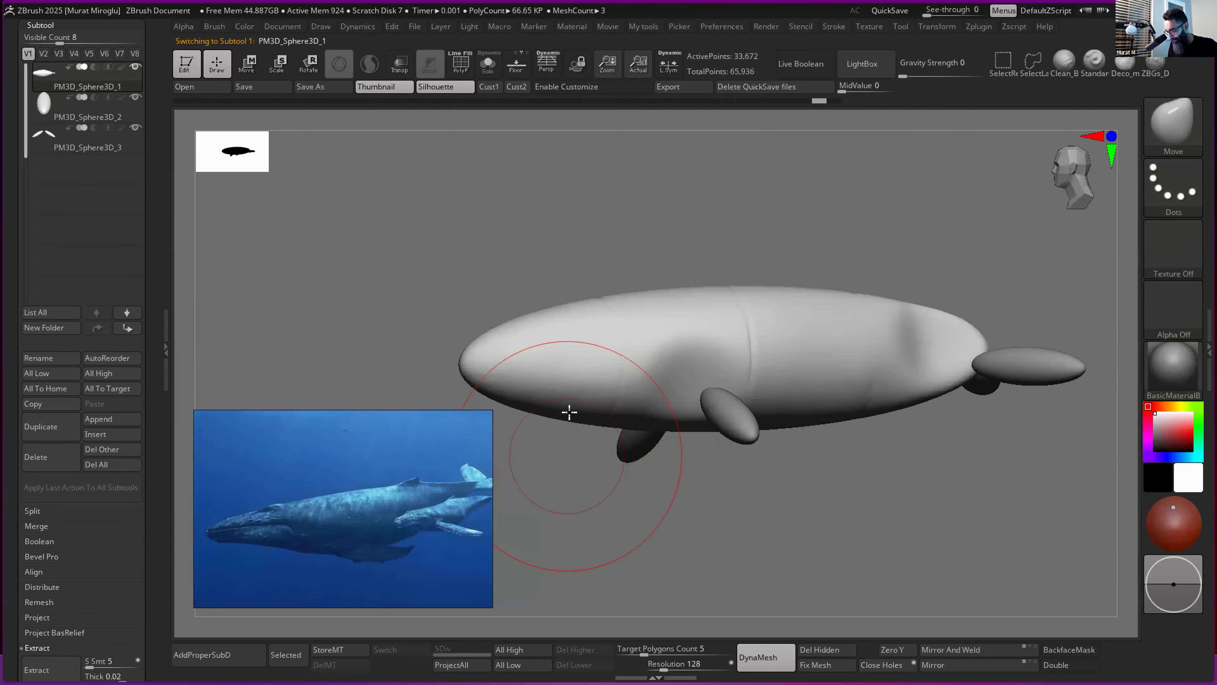
pyautogui.moveTo(549, 403)
pyautogui.mouseDown()
pyautogui.moveTo(555, 389)
pyautogui.moveTo(513, 359)
pyautogui.mouseUp()
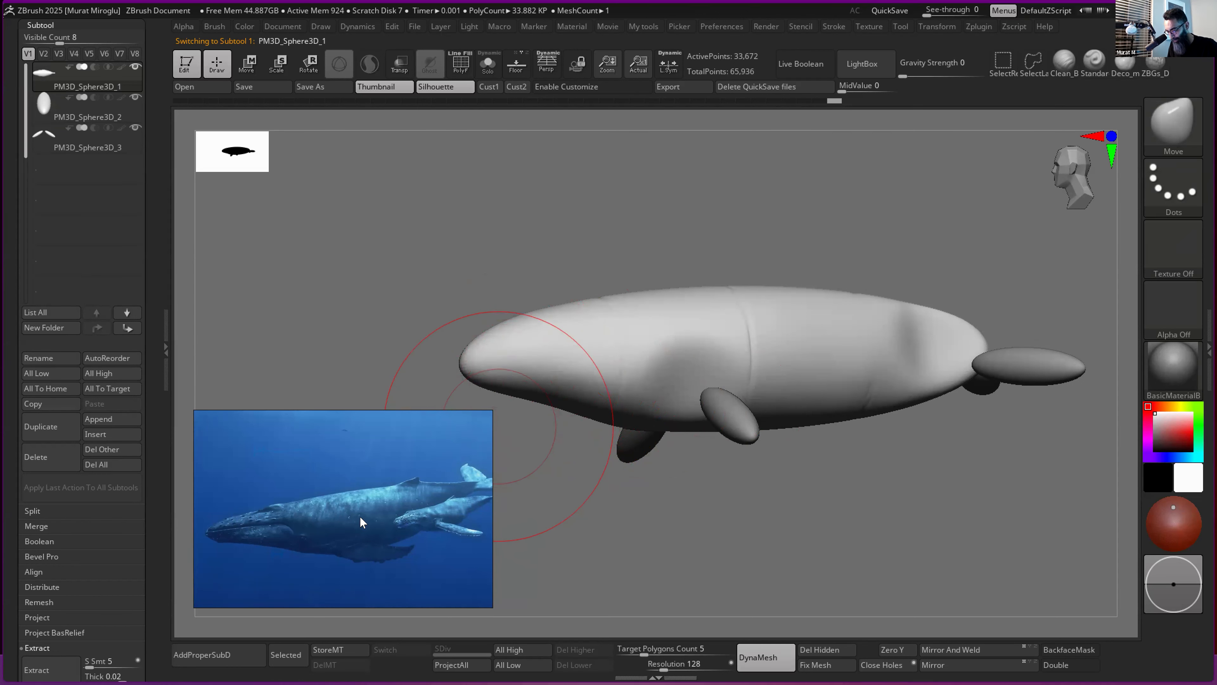
# - Examine the skull and skeleton references for the shape of the upper and lower jaws
pyautogui.moveTo(225, 532)
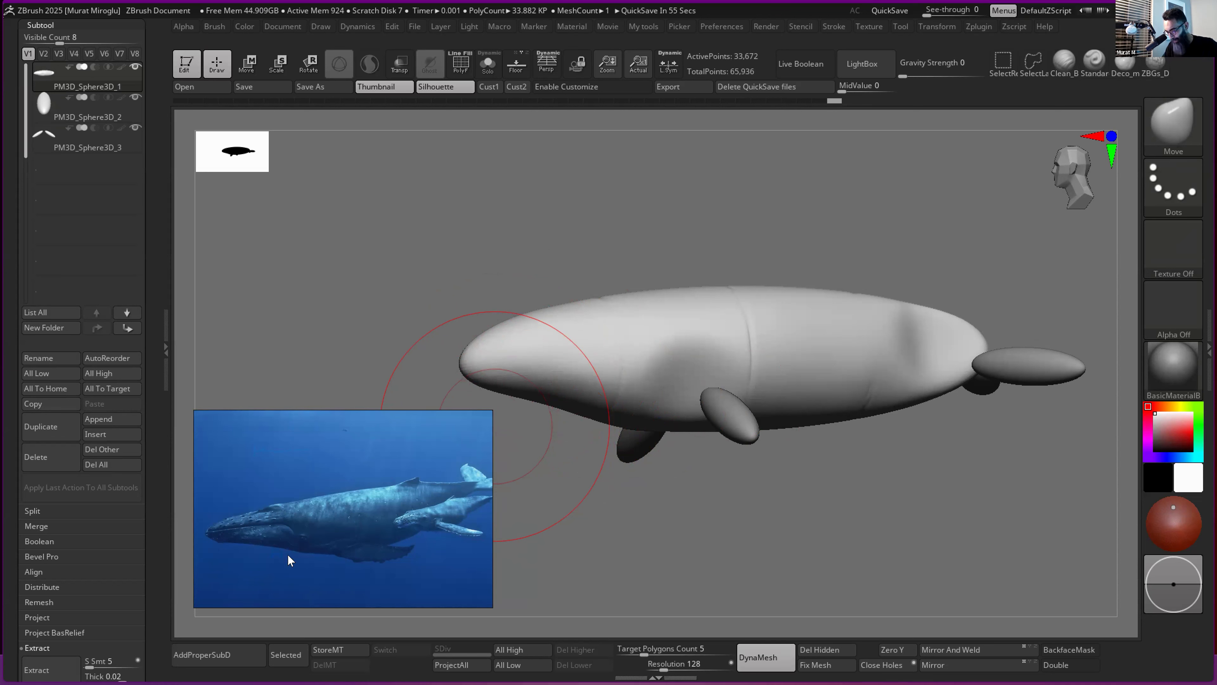
pyautogui.scroll(-8, 347, 506)
pyautogui.click(422, 492)
pyautogui.moveTo(422, 493); pyautogui.dragTo(467, 573, button='middle')
pyautogui.moveTo(339, 506); pyautogui.dragTo(334, 591, button='middle')
pyautogui.scroll(-2, 261, 503)
pyautogui.moveTo(262, 503); pyautogui.dragTo(292, 485, button='middle')
pyautogui.scroll(6, 288, 483)
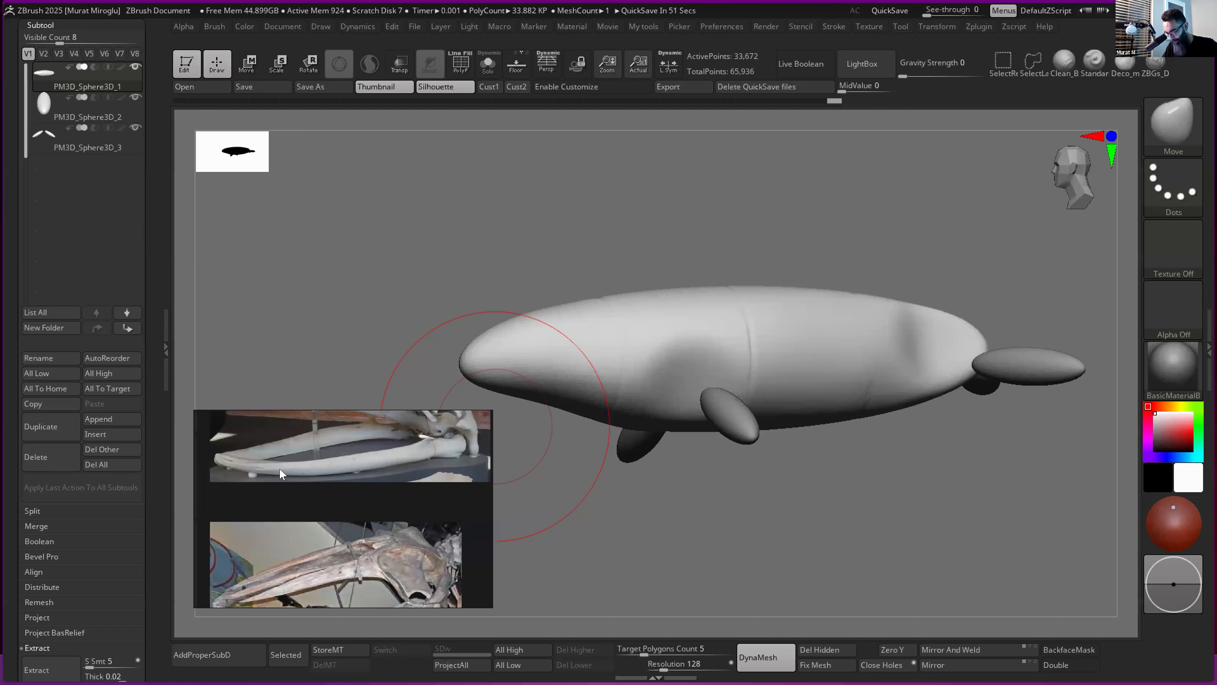
pyautogui.scroll(-3, 347, 499)
pyautogui.moveTo(347, 499); pyautogui.dragTo(363, 473, button='middle')
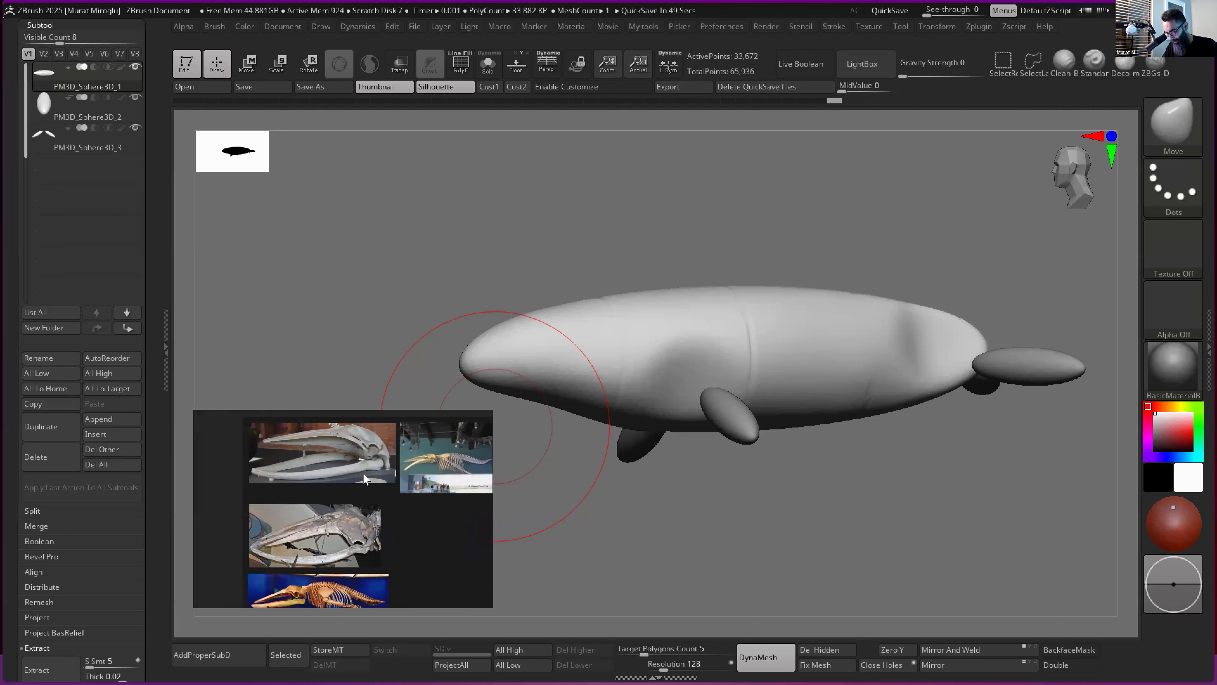
pyautogui.scroll(3, 268, 468)
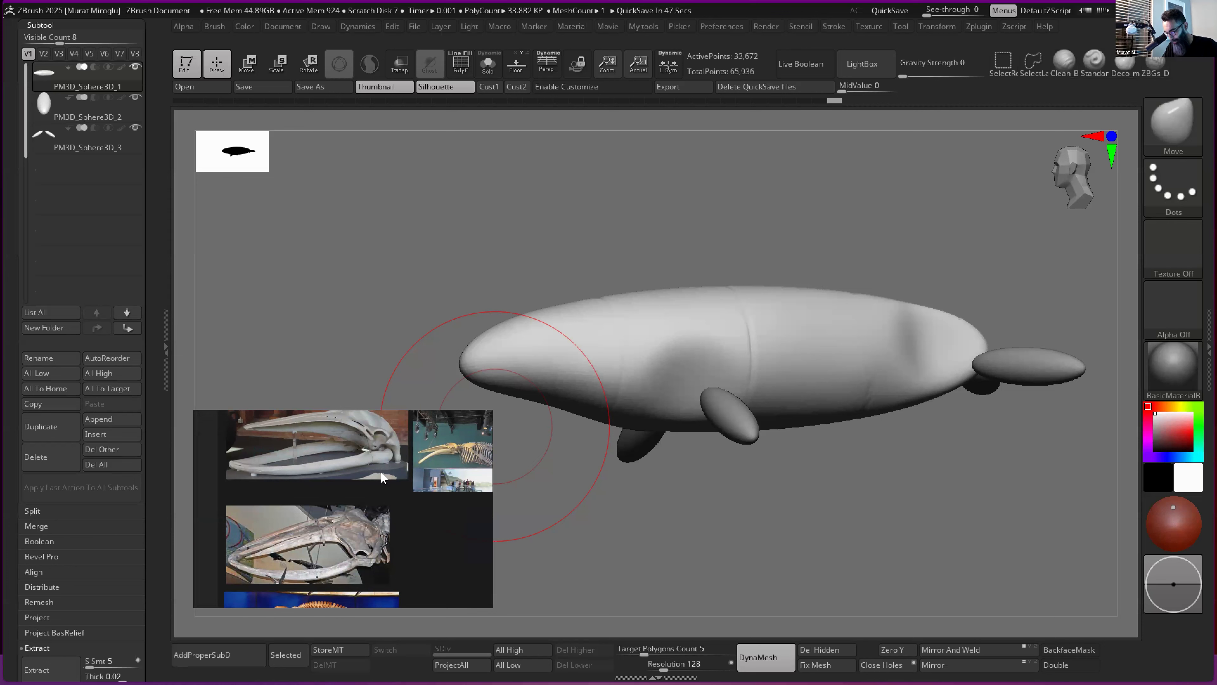
pyautogui.scroll(4, 390, 488)
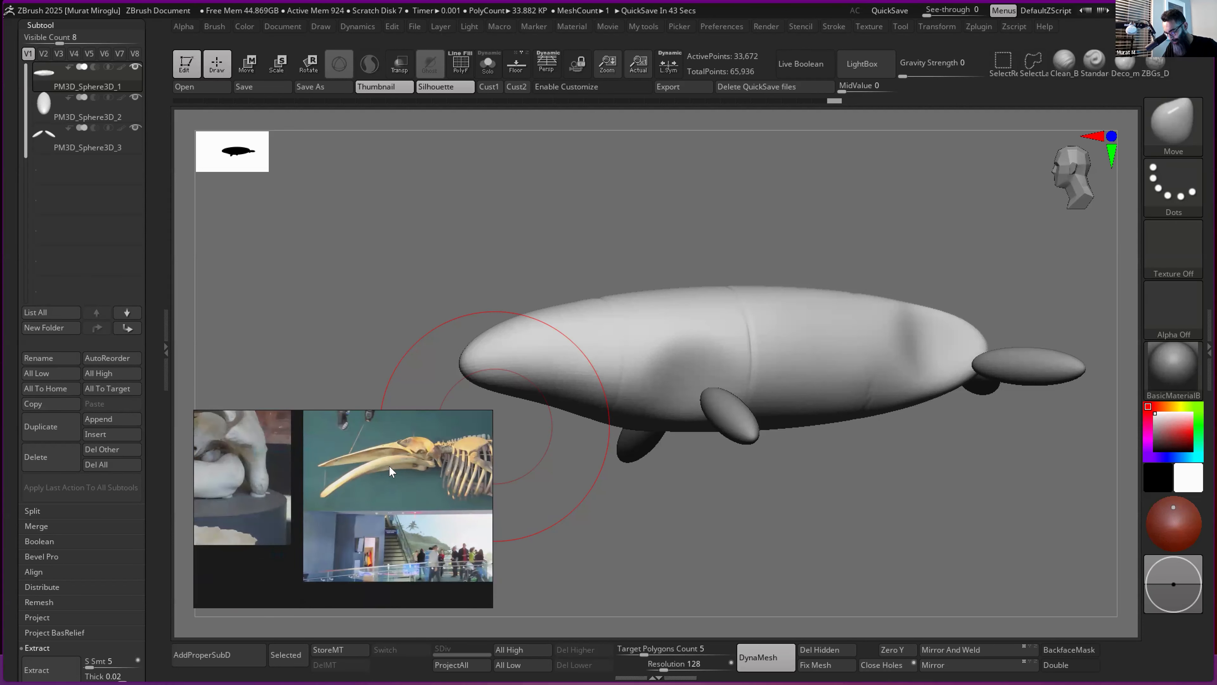
pyautogui.scroll(-4, 331, 493)
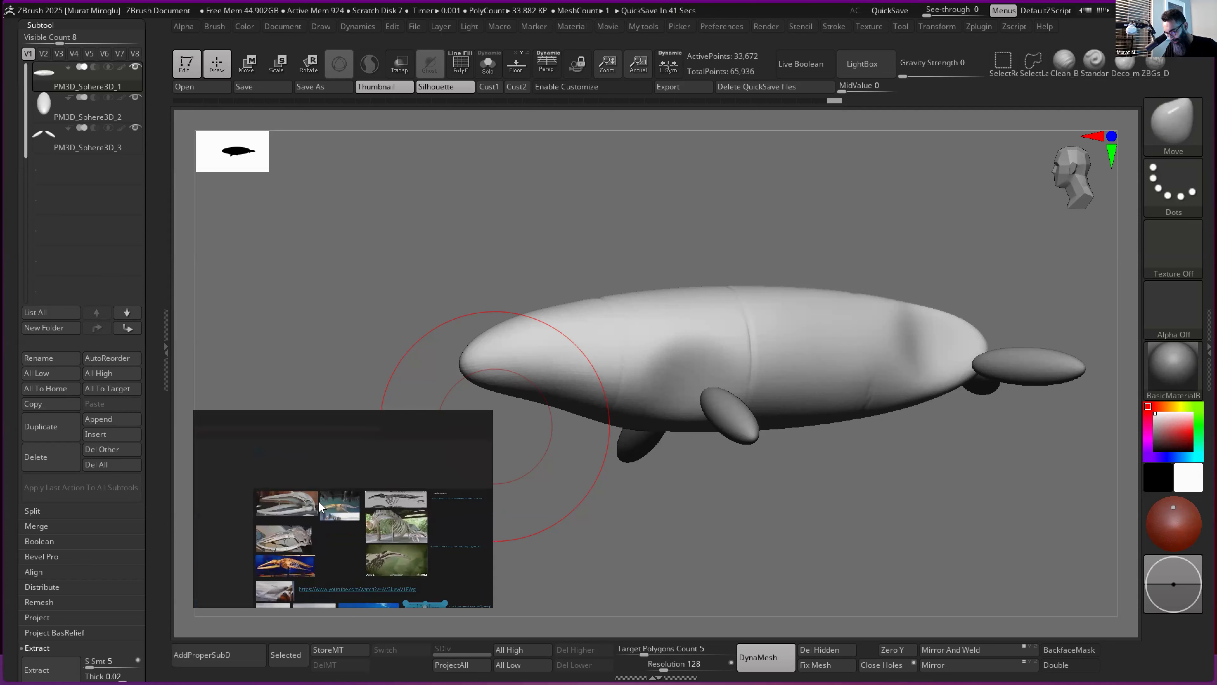
# - Study the underwater humpback photos up close for the head, throat and body profile
pyautogui.scroll(2, 296, 527)
pyautogui.scroll(1, 301, 534)
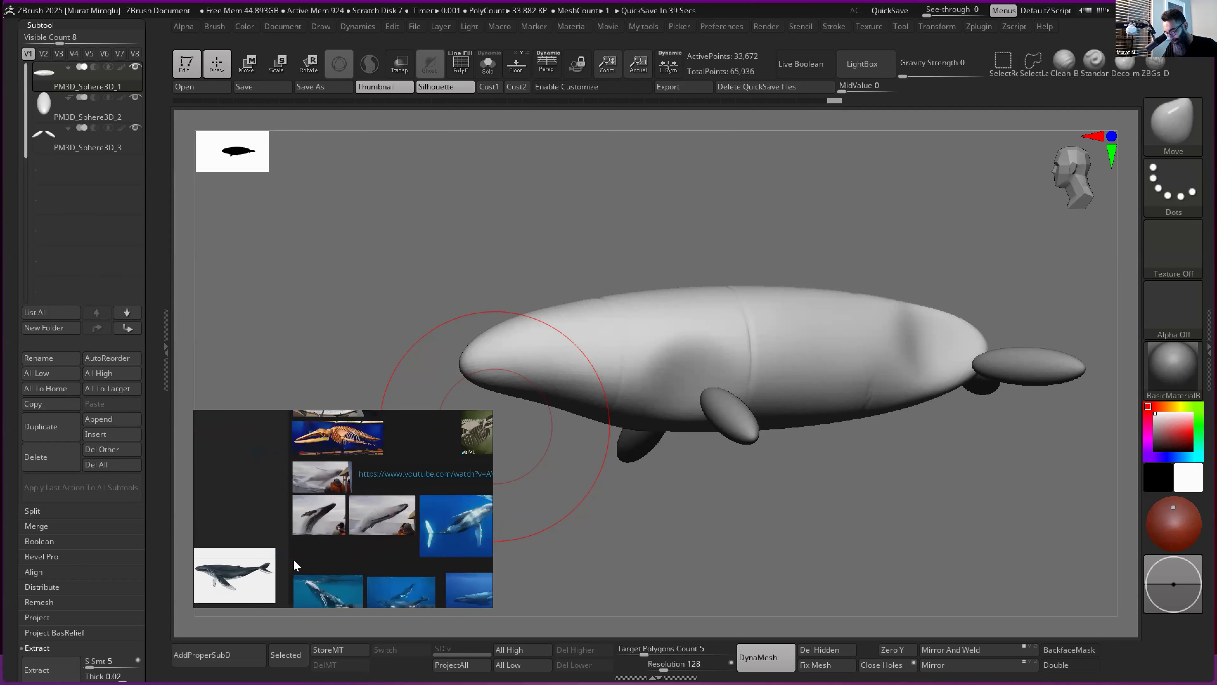
pyautogui.scroll(3, 264, 485)
pyautogui.scroll(2, 332, 518)
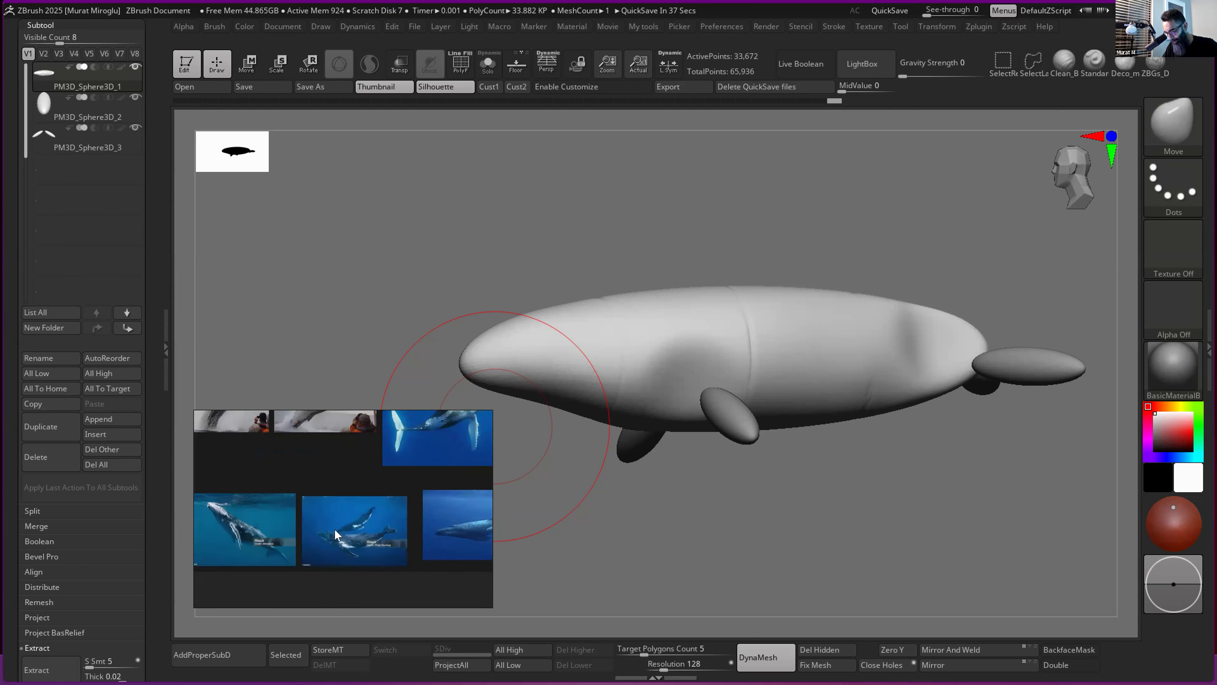
pyautogui.scroll(6, 301, 515)
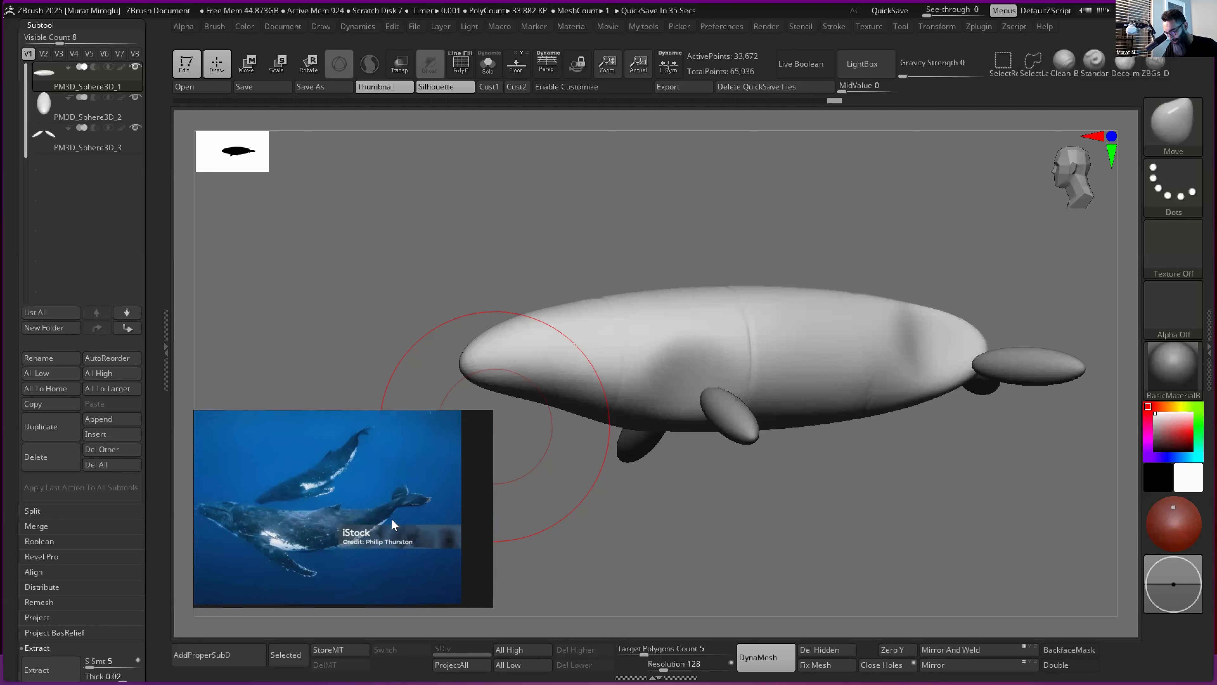
pyautogui.moveTo(345, 521); pyautogui.dragTo(217, 502, button='middle')
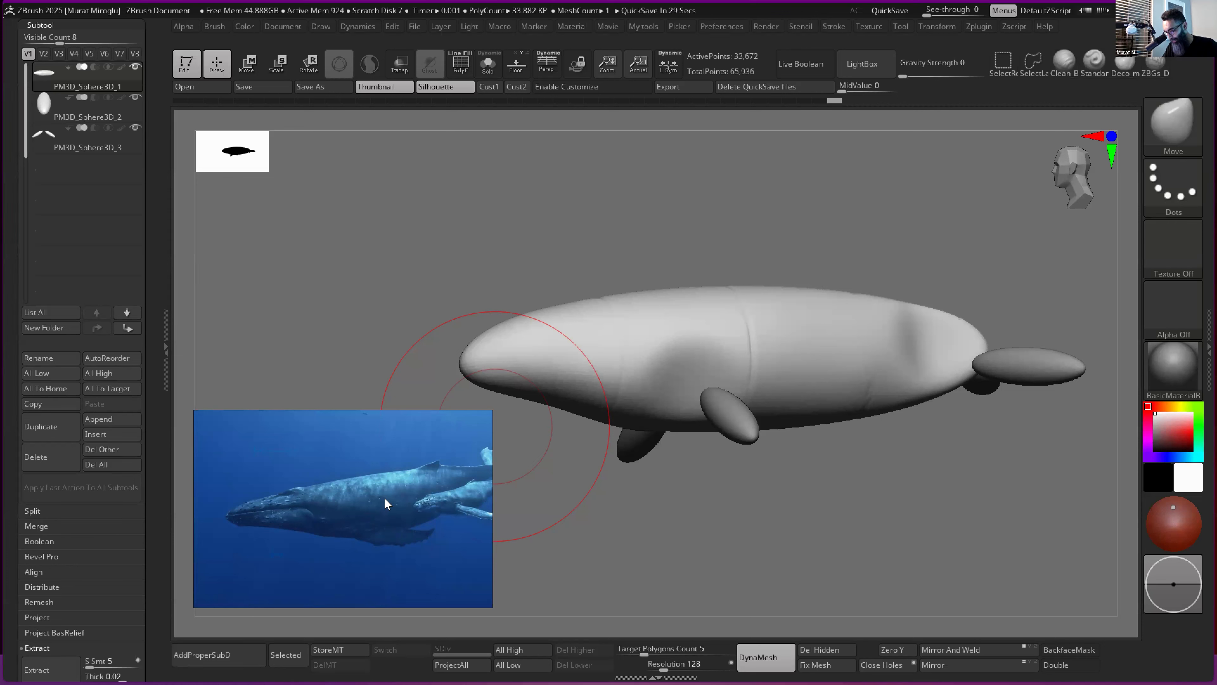
pyautogui.scroll(-6, 378, 509)
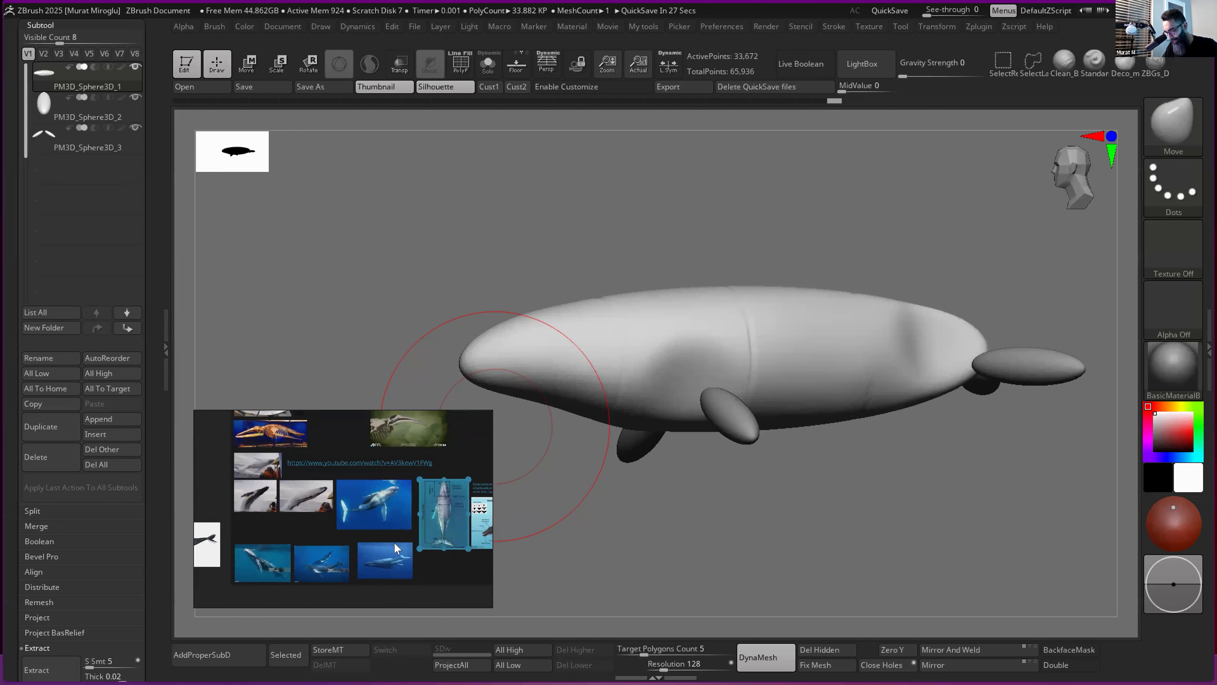
pyautogui.scroll(-5, 397, 539)
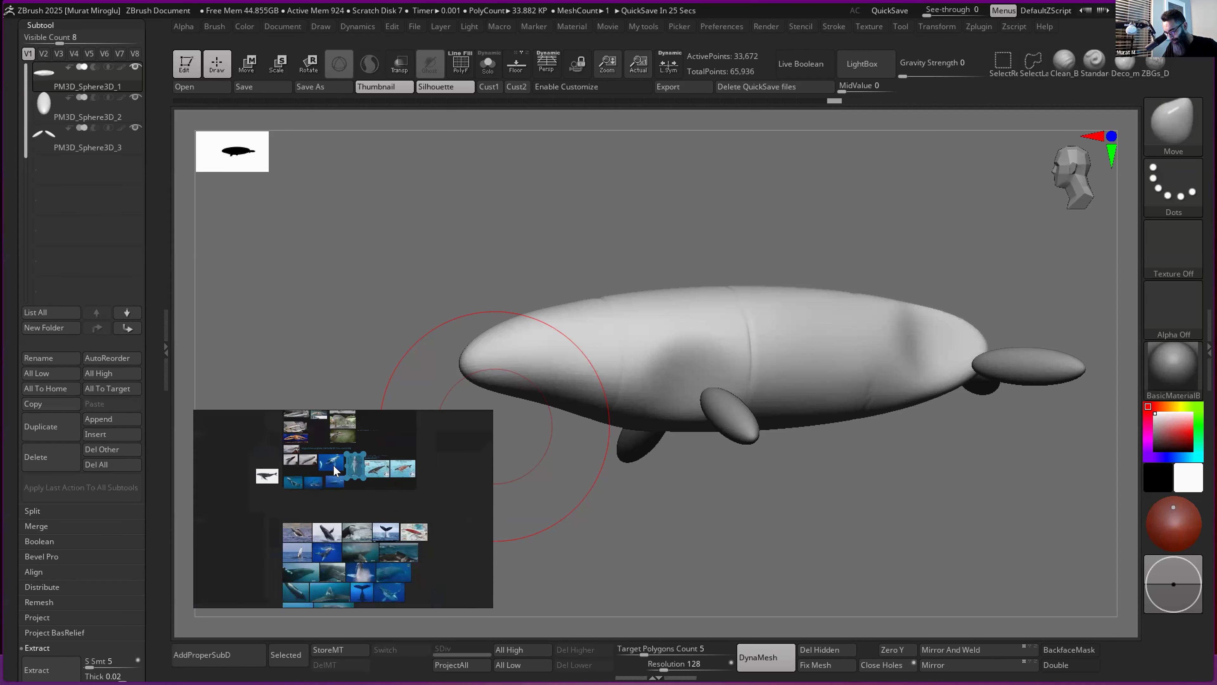
pyautogui.scroll(8, 328, 481)
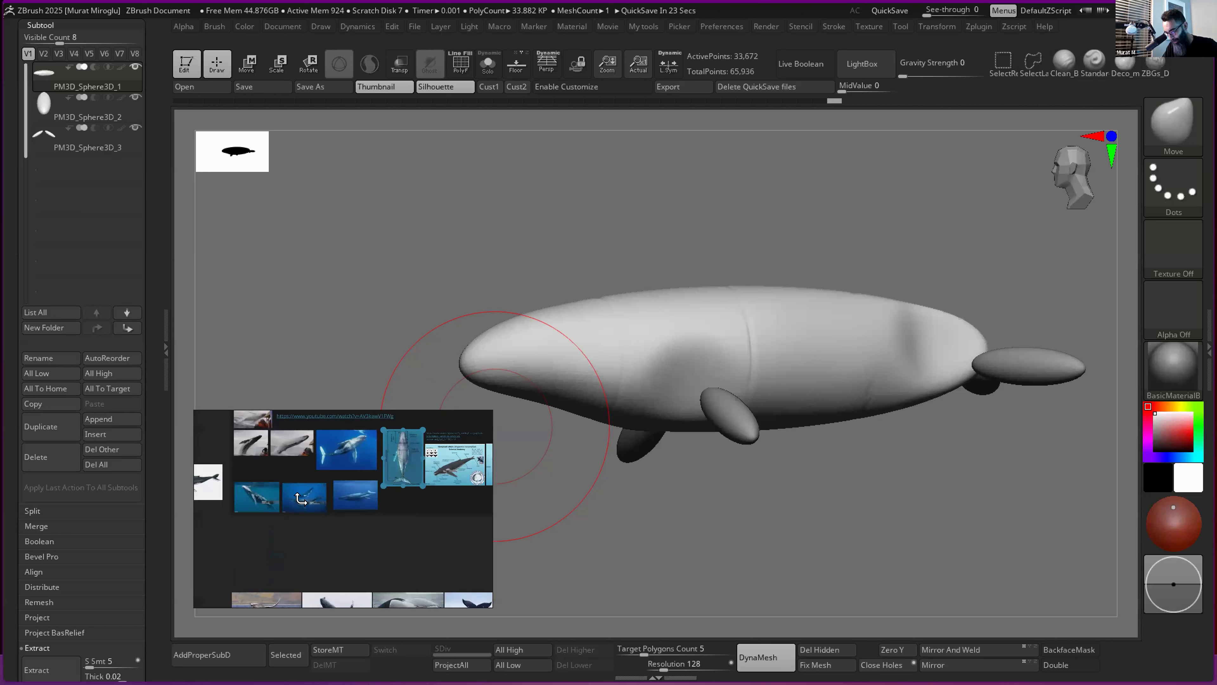
pyautogui.scroll(-3, 311, 497)
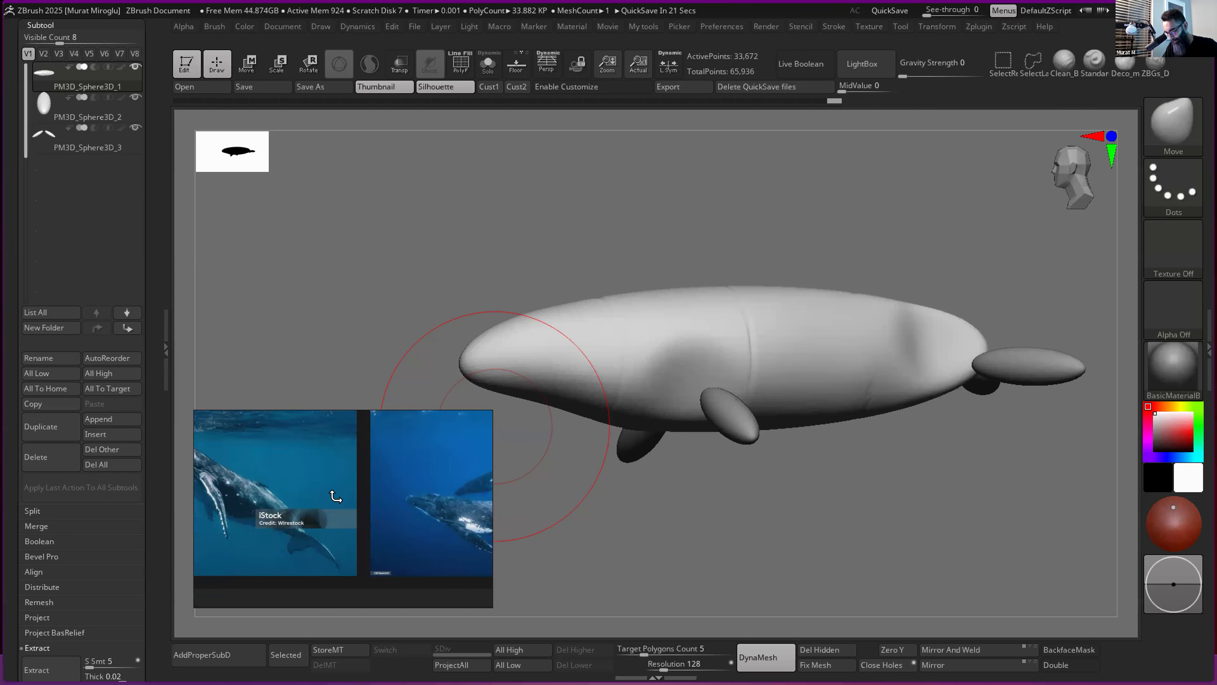
pyautogui.scroll(4, 335, 496)
pyautogui.scroll(2, 326, 484)
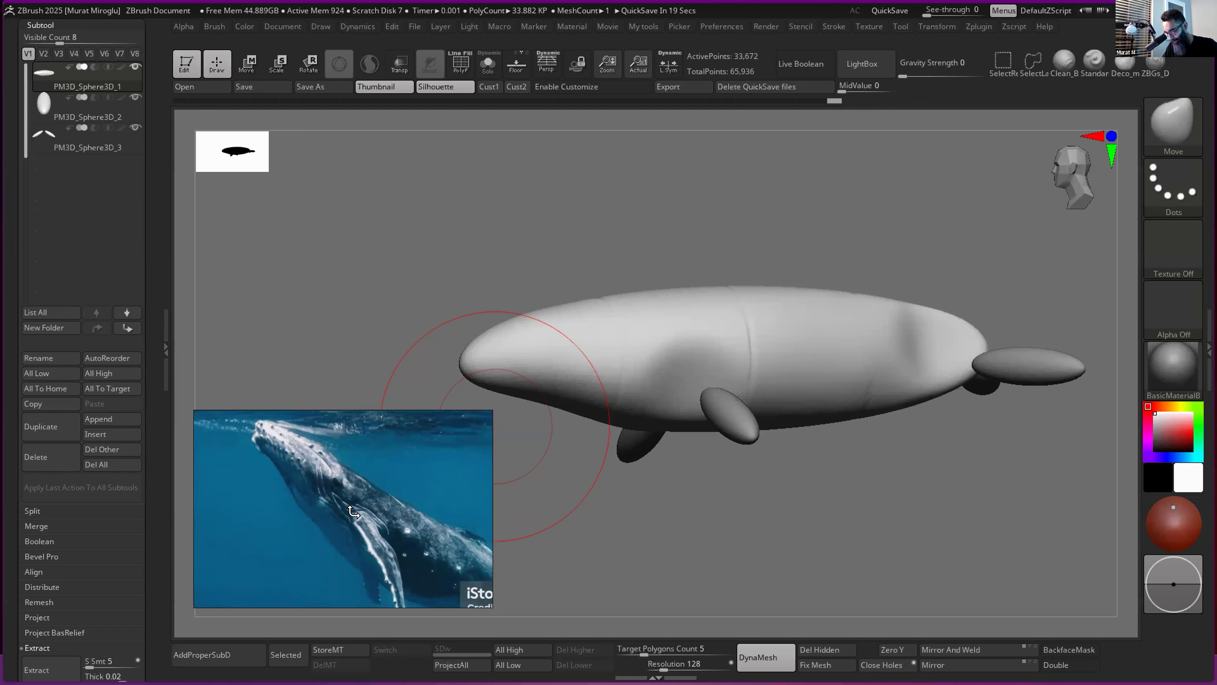
# - Check the swimming humpback photo and refine the body's throat, belly and rear underside with the Move brush to match its profile
pyautogui.scroll(2, 338, 508)
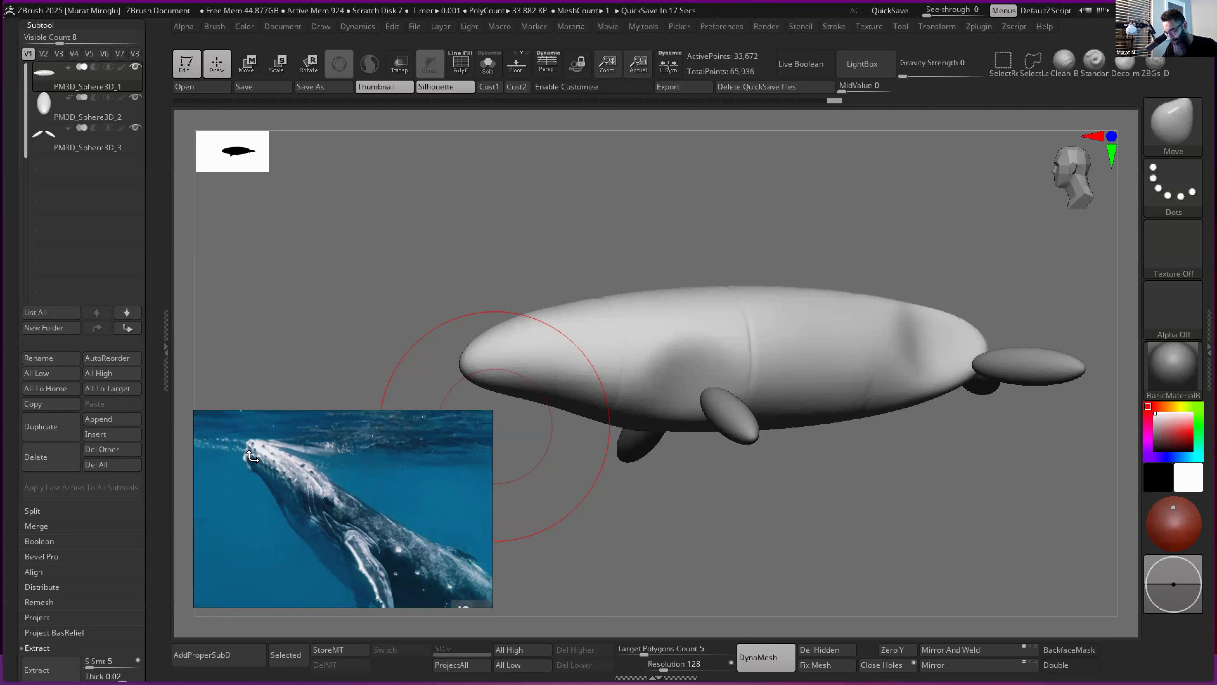
pyautogui.scroll(-4, 336, 484)
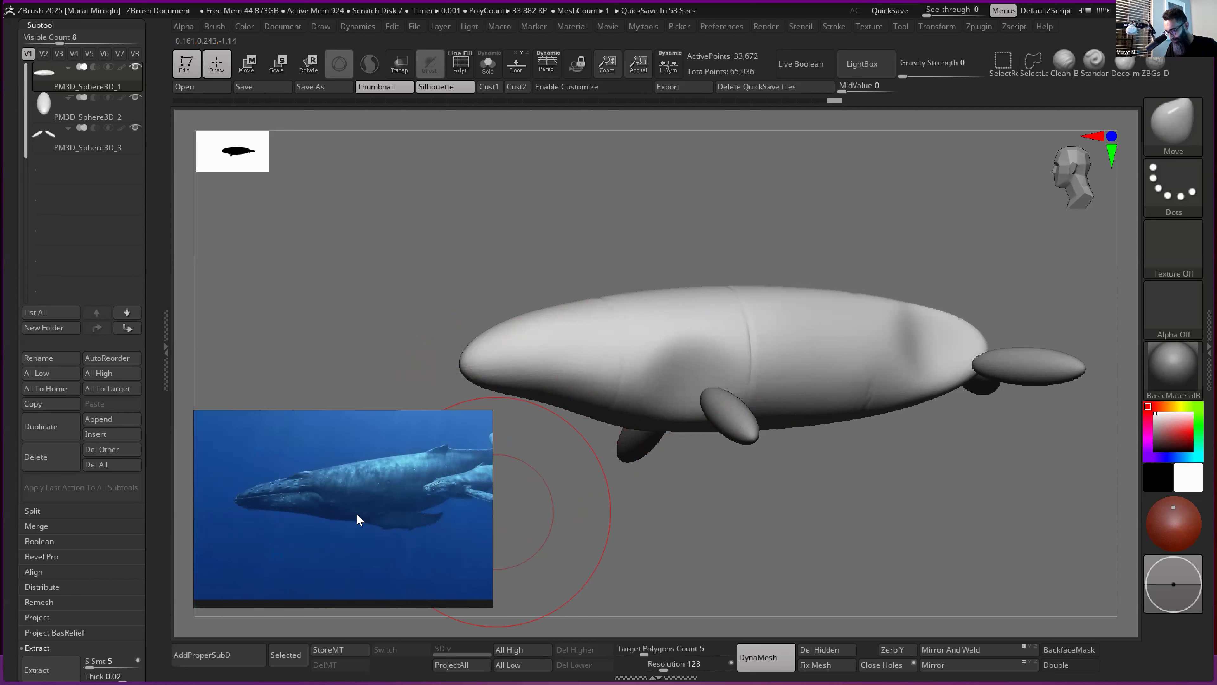
pyautogui.moveTo(612, 413); pyautogui.dragTo(603, 408)
pyautogui.keyDown('shift'); pyautogui.moveTo(527, 392); pyautogui.dragTo(575, 405); pyautogui.keyUp('shift')
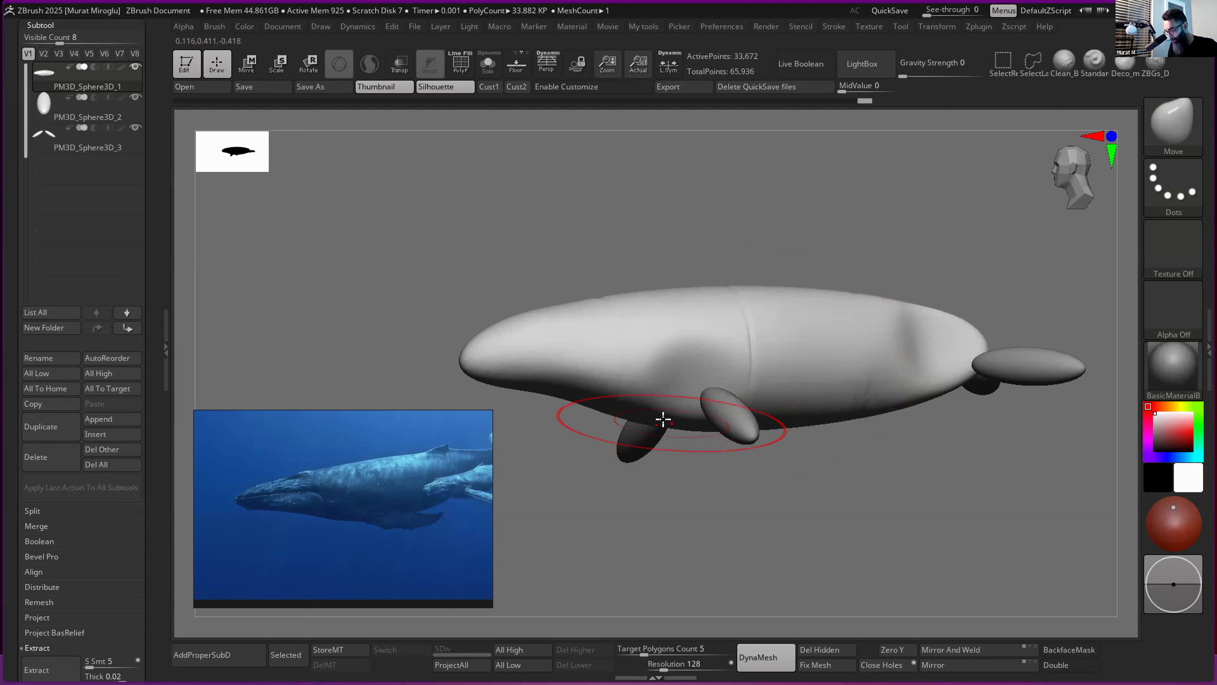
pyautogui.moveTo(660, 422); pyautogui.dragTo(690, 422)
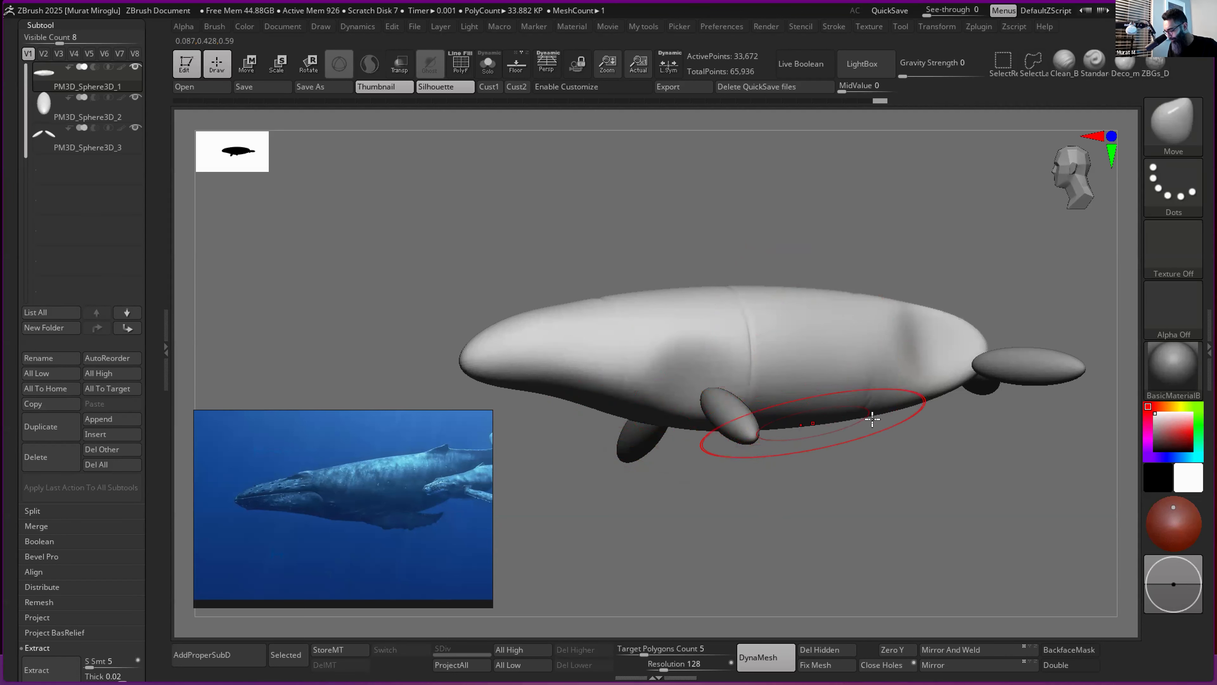
pyautogui.moveTo(910, 392)
pyautogui.mouseDown()
pyautogui.moveTo(839, 408)
pyautogui.moveTo(893, 389)
pyautogui.mouseUp()
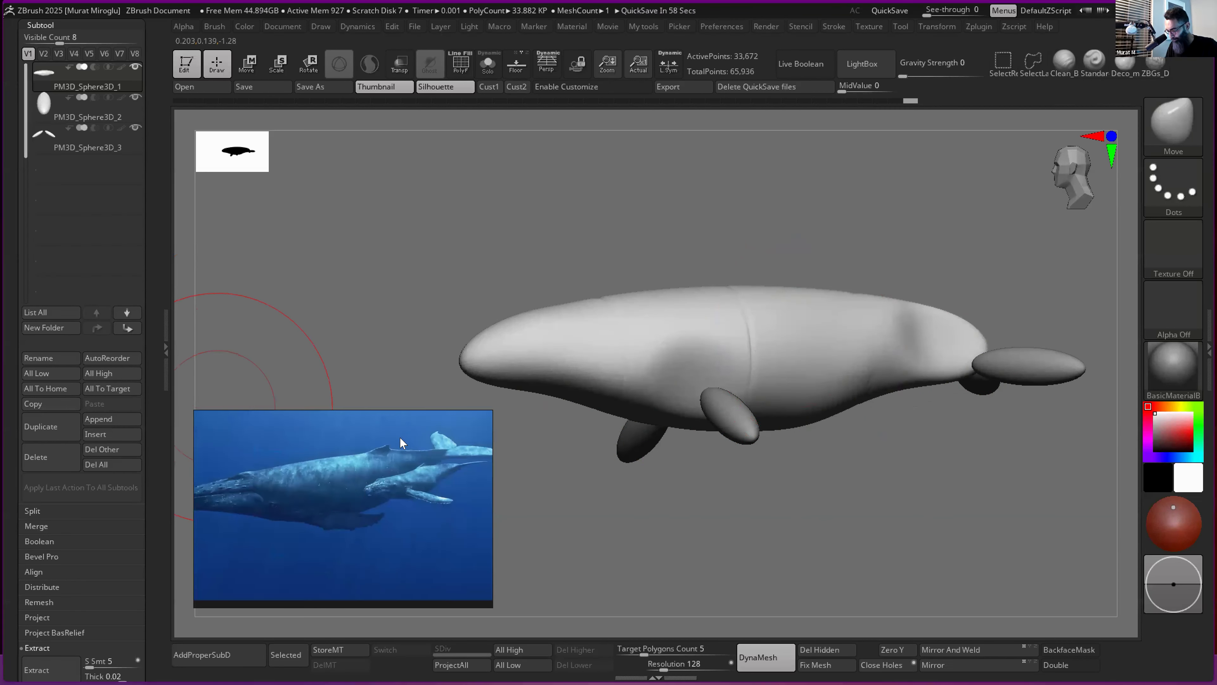
# - Slim the tail stock with the Move brush by lifting its underside and lowering its upper contour
pyautogui.moveTo(927, 384); pyautogui.dragTo(939, 368)
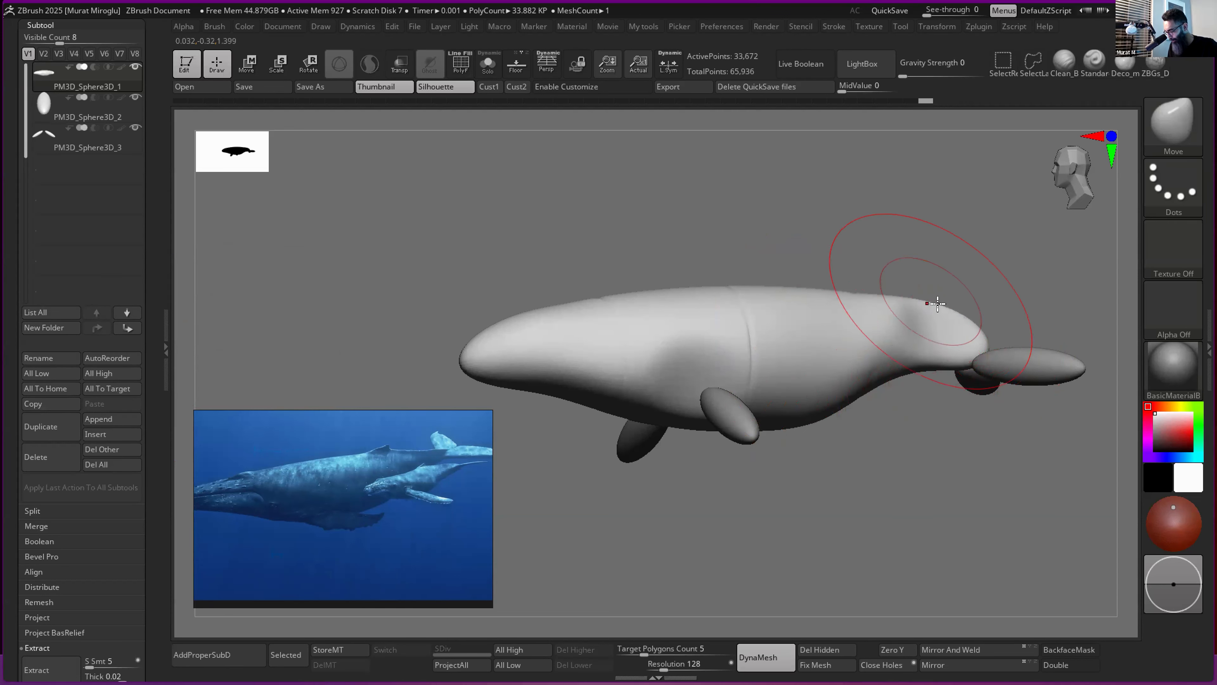
pyautogui.moveTo(963, 334); pyautogui.dragTo(913, 316)
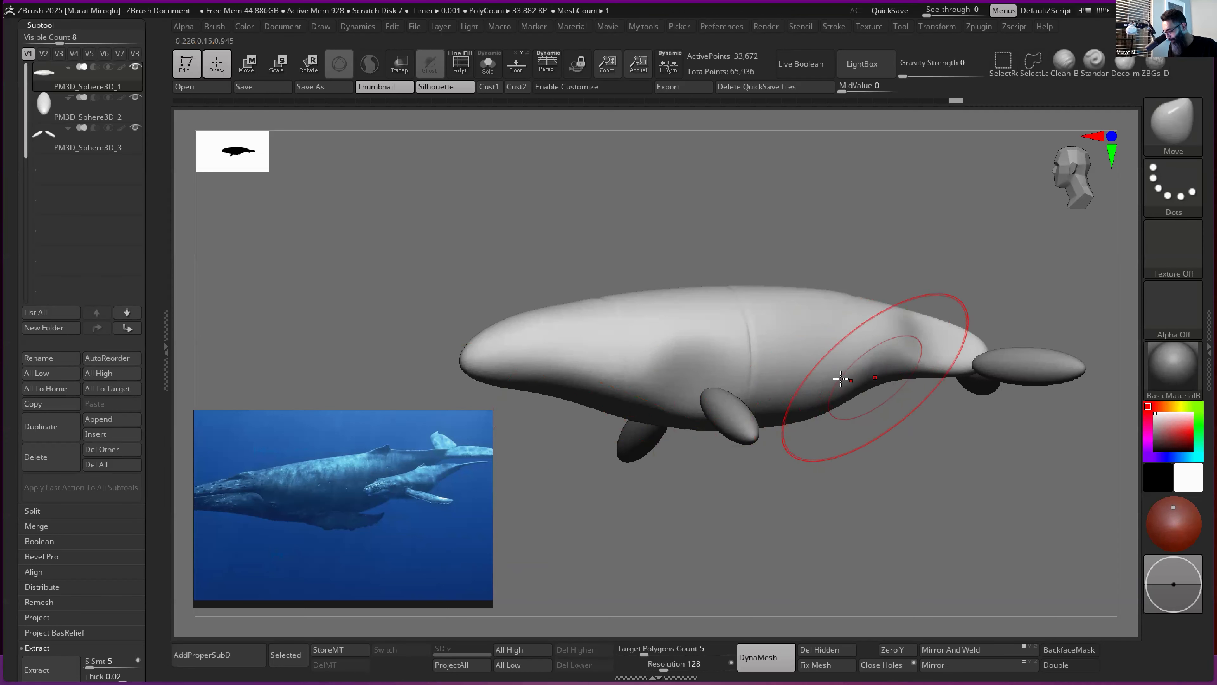
pyautogui.moveTo(862, 367)
pyautogui.mouseDown()
pyautogui.moveTo(848, 402)
pyautogui.moveTo(866, 398)
pyautogui.mouseUp()
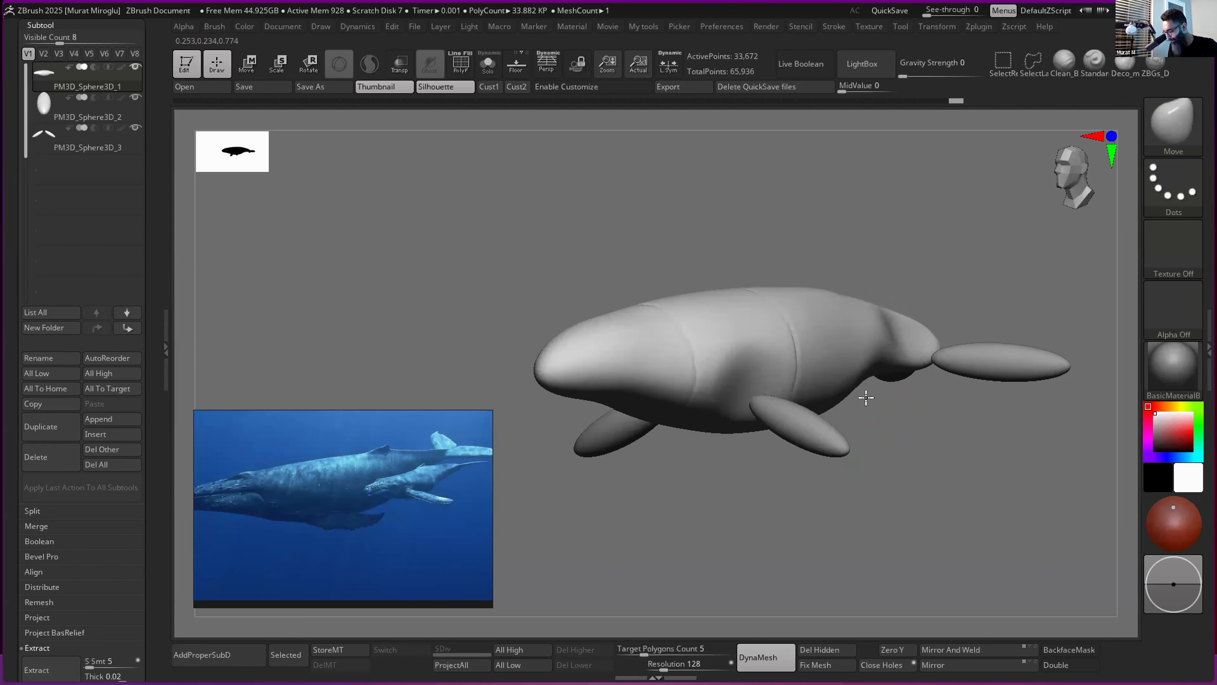
# - Reduce the Move brush's Draw Size and inspect the body's back, flank and tail stock from several angles
pyautogui.moveTo(829, 345)
pyautogui.mouseDown()
pyautogui.moveTo(823, 399)
pyautogui.moveTo(843, 380)
pyautogui.moveTo(812, 325)
pyautogui.mouseUp()
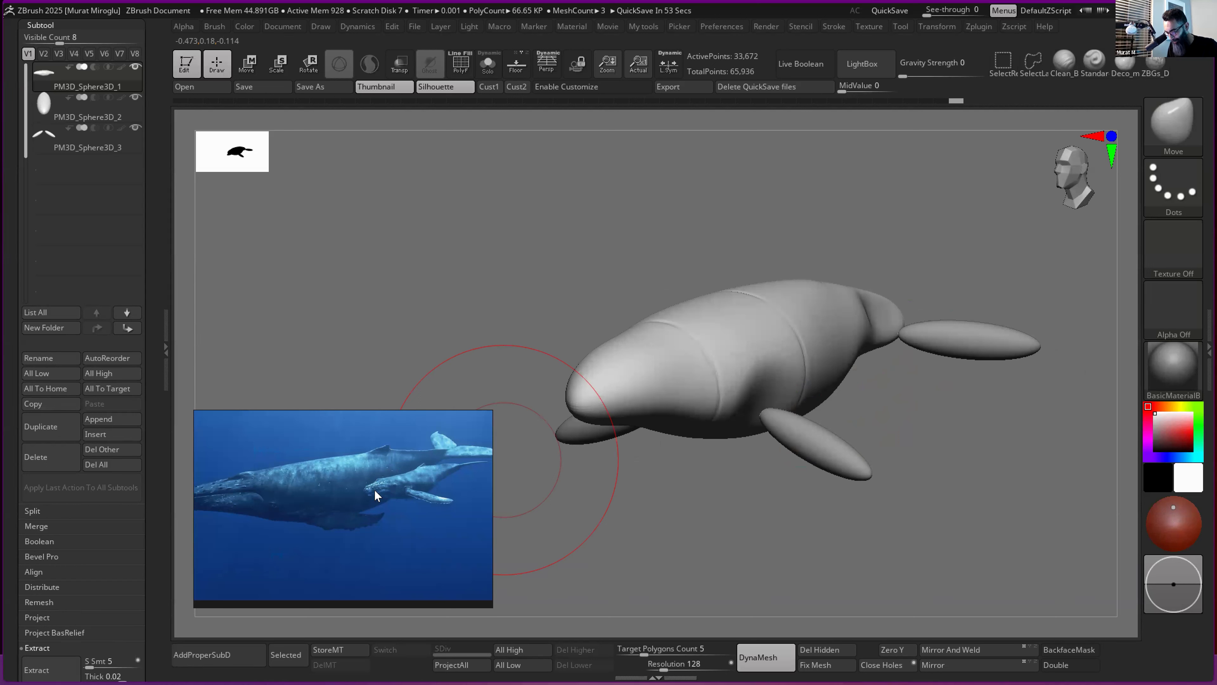
pyautogui.moveTo(837, 353); pyautogui.dragTo(817, 294, button='right')
pyautogui.moveTo(843, 359)
pyautogui.mouseDown(button='right')
pyautogui.moveTo(824, 362)
pyautogui.moveTo(829, 340)
pyautogui.moveTo(795, 352)
pyautogui.moveTo(894, 308)
pyautogui.moveTo(802, 329)
pyautogui.moveTo(791, 317)
pyautogui.mouseUp(button='right')
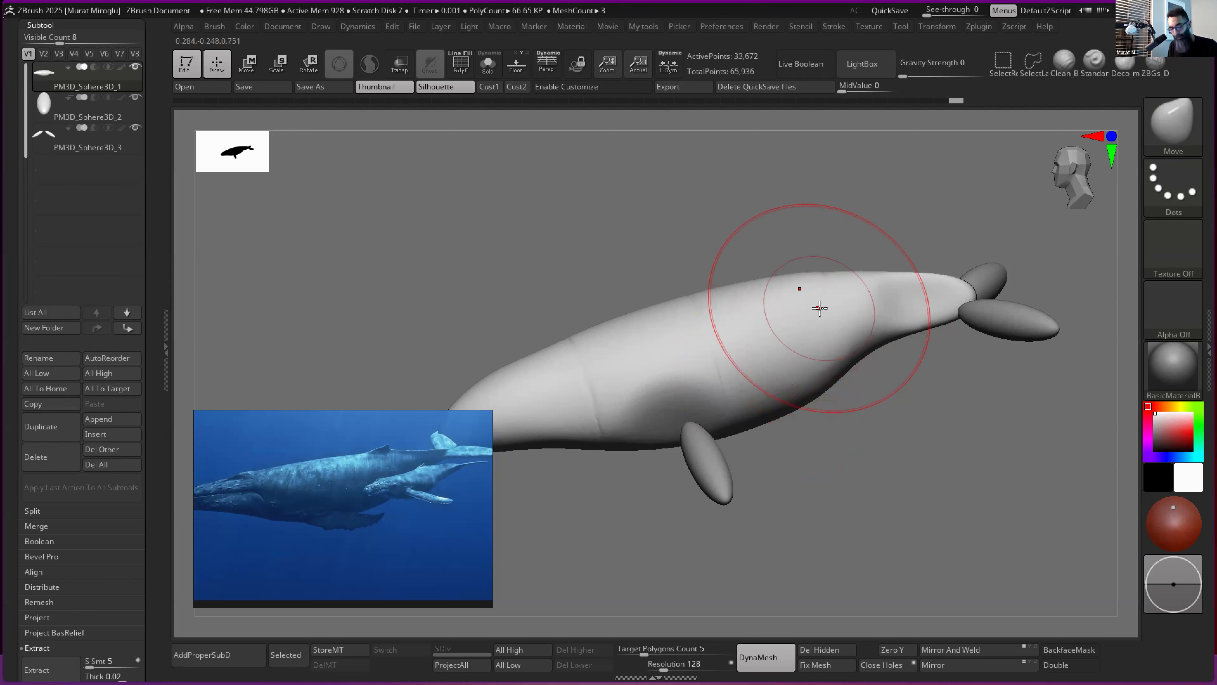
pyautogui.press('space')
pyautogui.moveTo(836, 312); pyautogui.dragTo(815, 317)
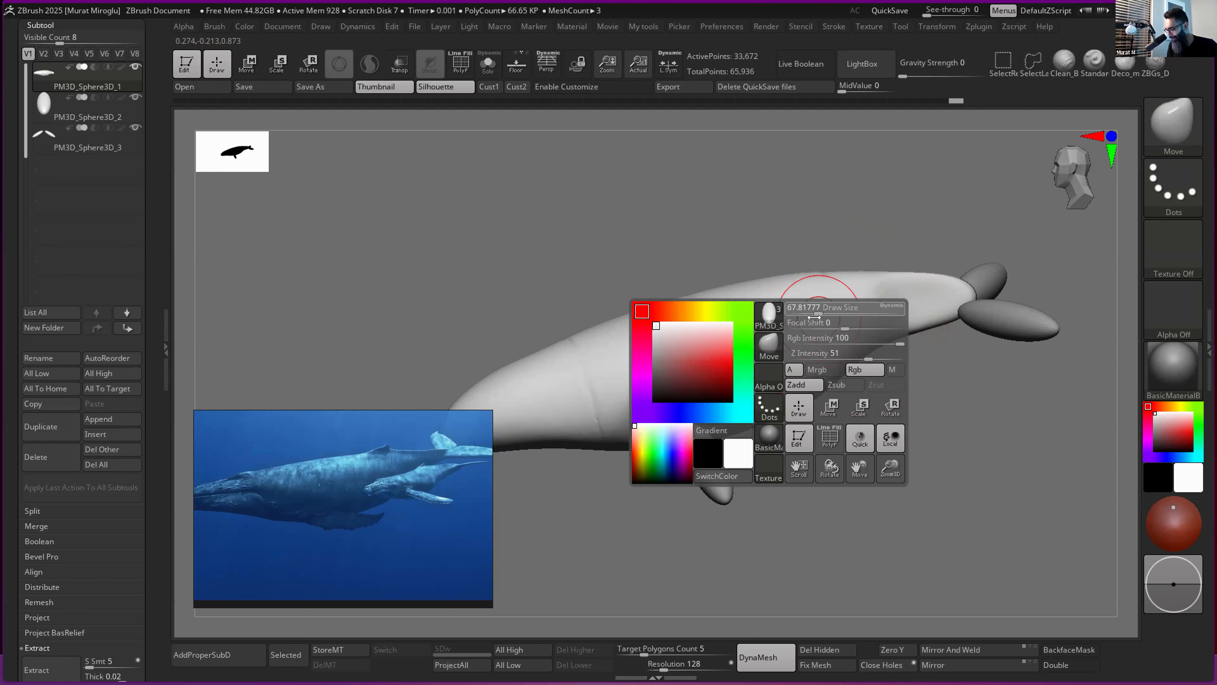
pyautogui.moveTo(851, 300); pyautogui.dragTo(786, 327, button='right')
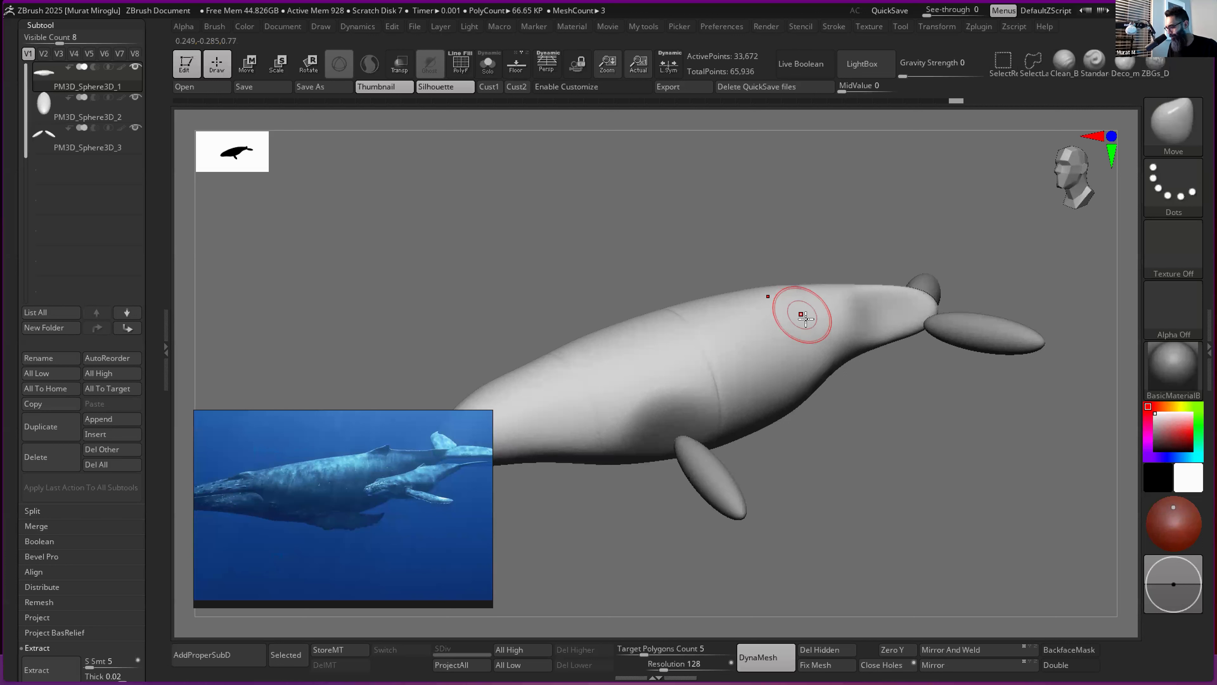
pyautogui.moveTo(769, 337)
pyautogui.mouseDown(button='right')
pyautogui.moveTo(734, 348)
pyautogui.moveTo(748, 381)
pyautogui.moveTo(752, 307)
pyautogui.mouseUp(button='right')
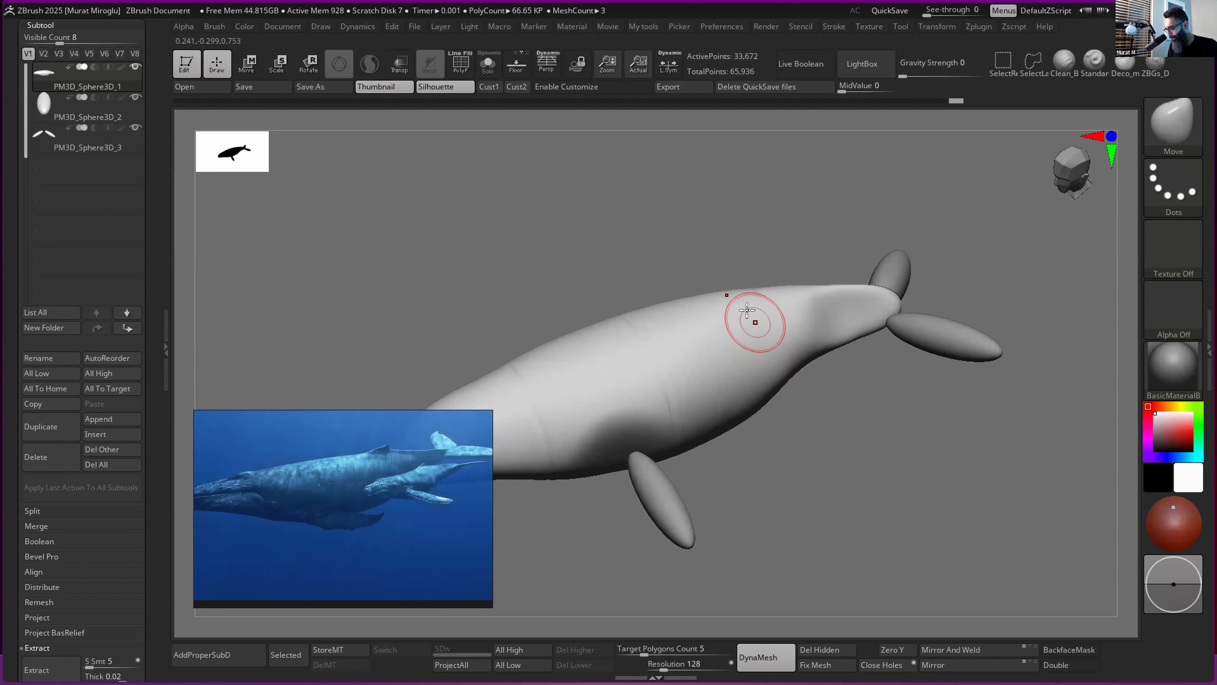
# - Insert a Cube3D as a new subtool directly below the body and view it around the whale
pyautogui.moveTo(155, 207); pyautogui.dragTo(161, 234)
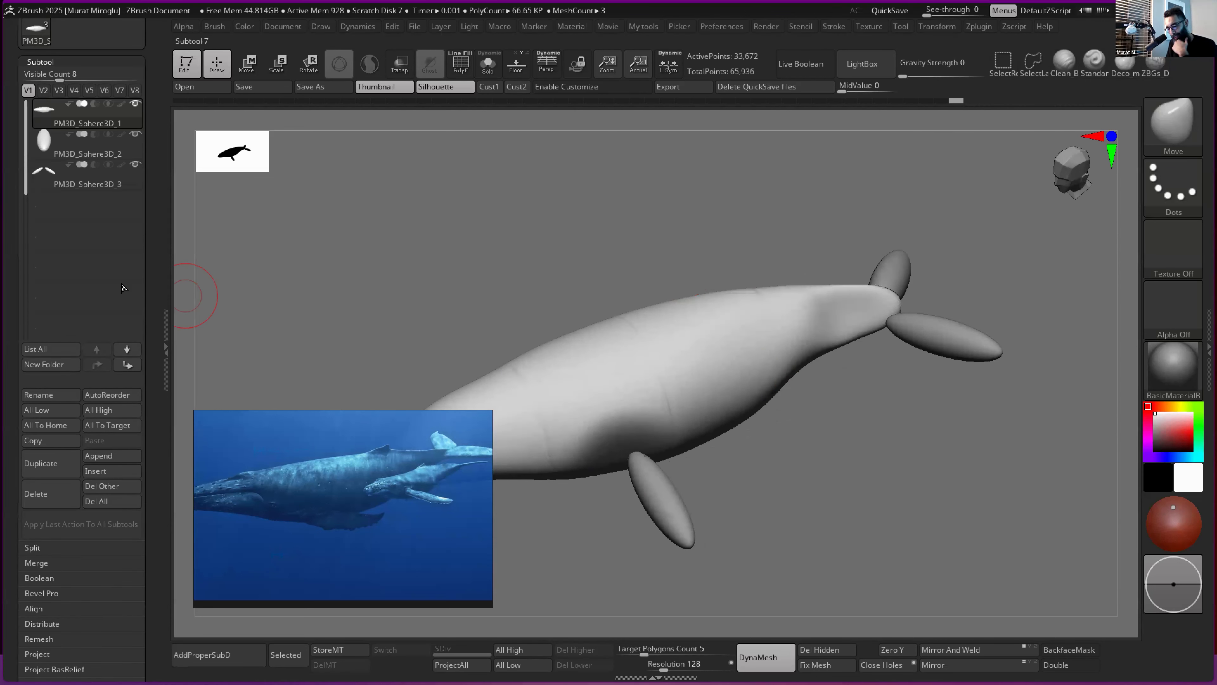
pyautogui.click(116, 473)
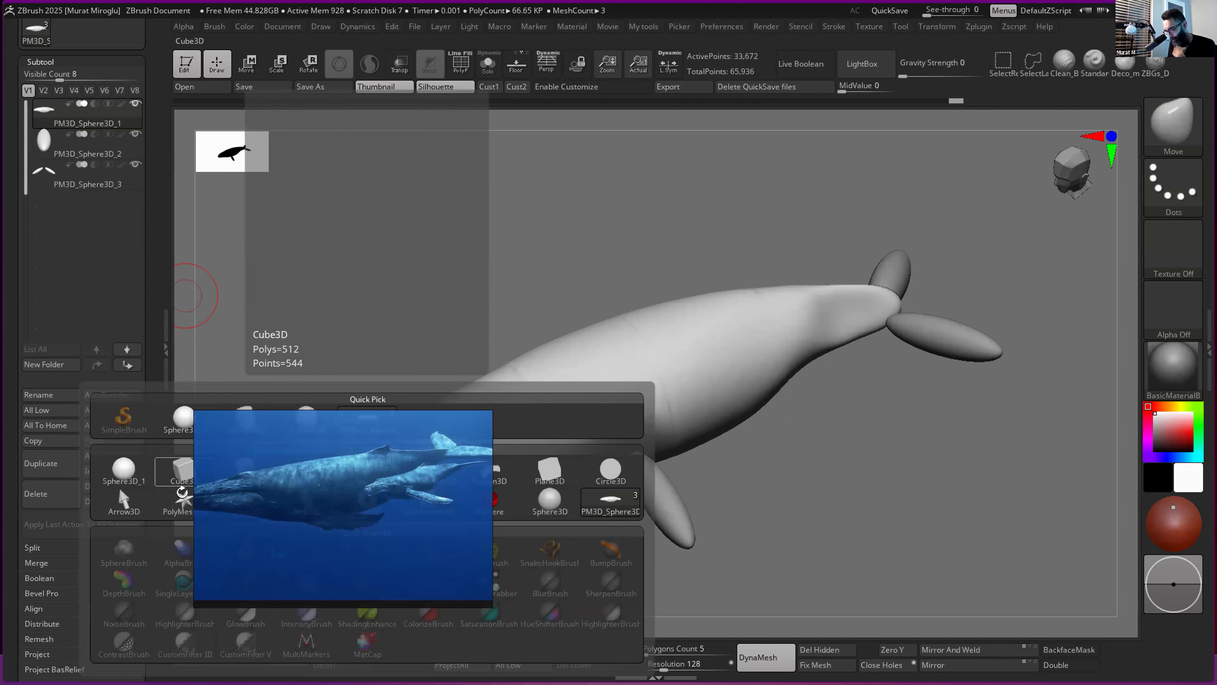
pyautogui.click(184, 475)
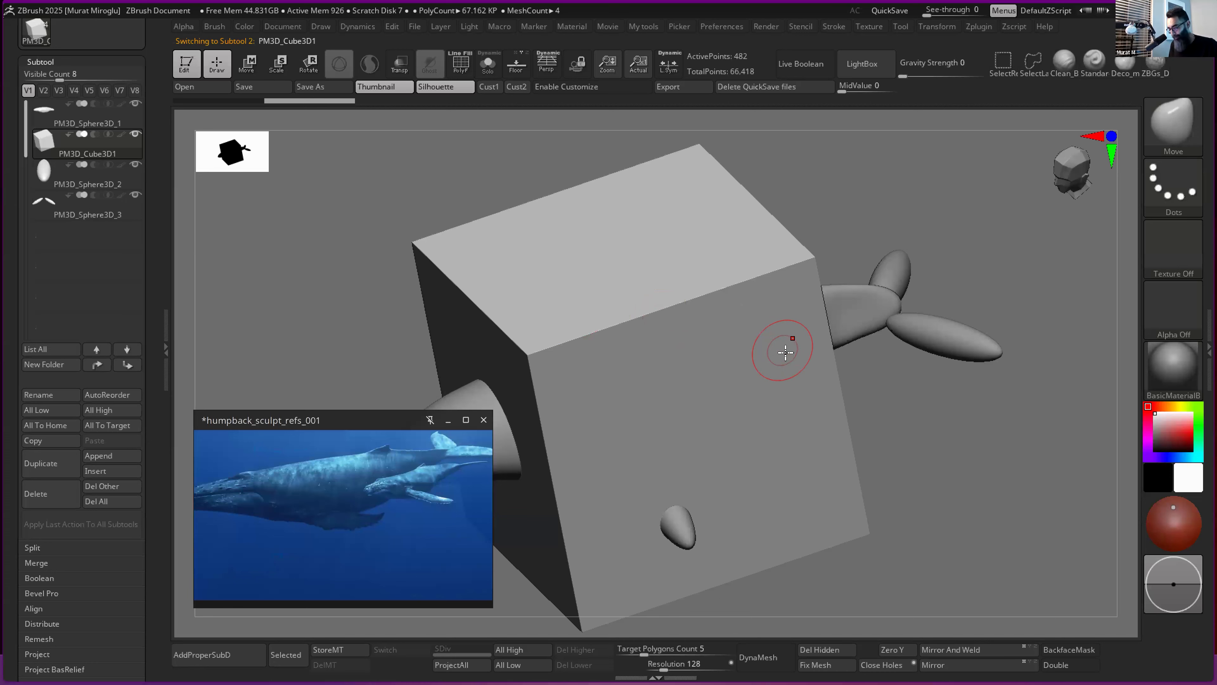
pyautogui.keyDown('alt'); pyautogui.moveTo(816, 341); pyautogui.dragTo(874, 320, button='right'); pyautogui.keyUp('alt')
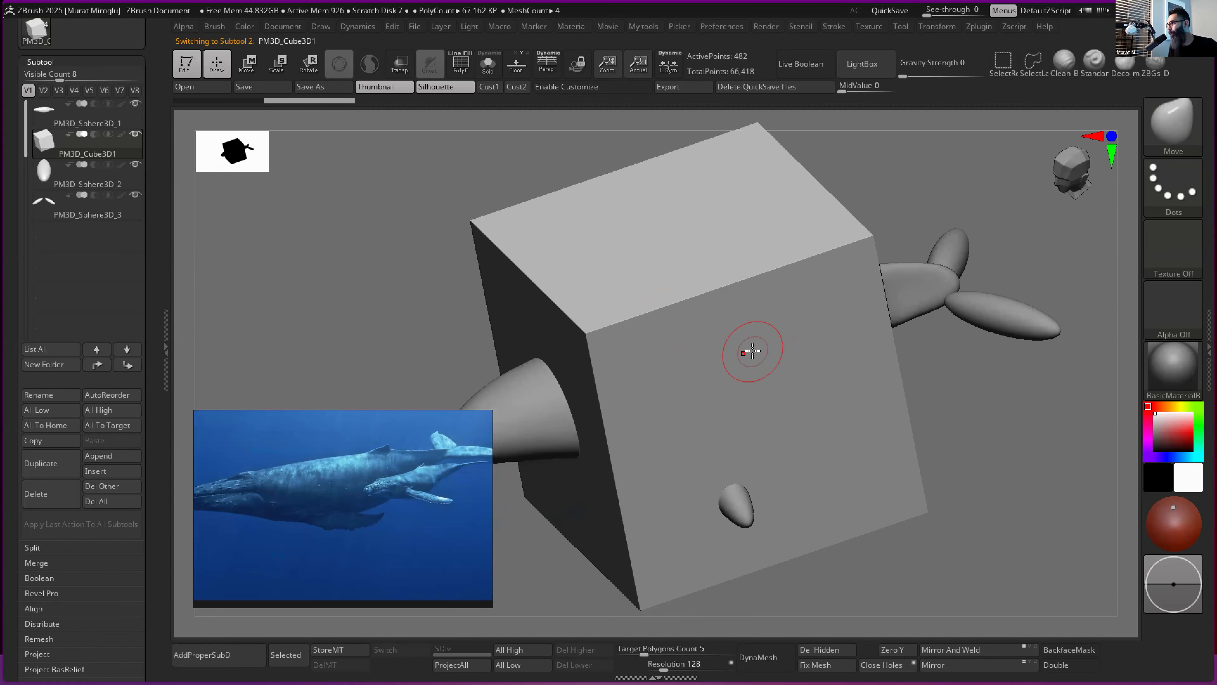
pyautogui.moveTo(828, 321); pyautogui.dragTo(747, 355, button='right')
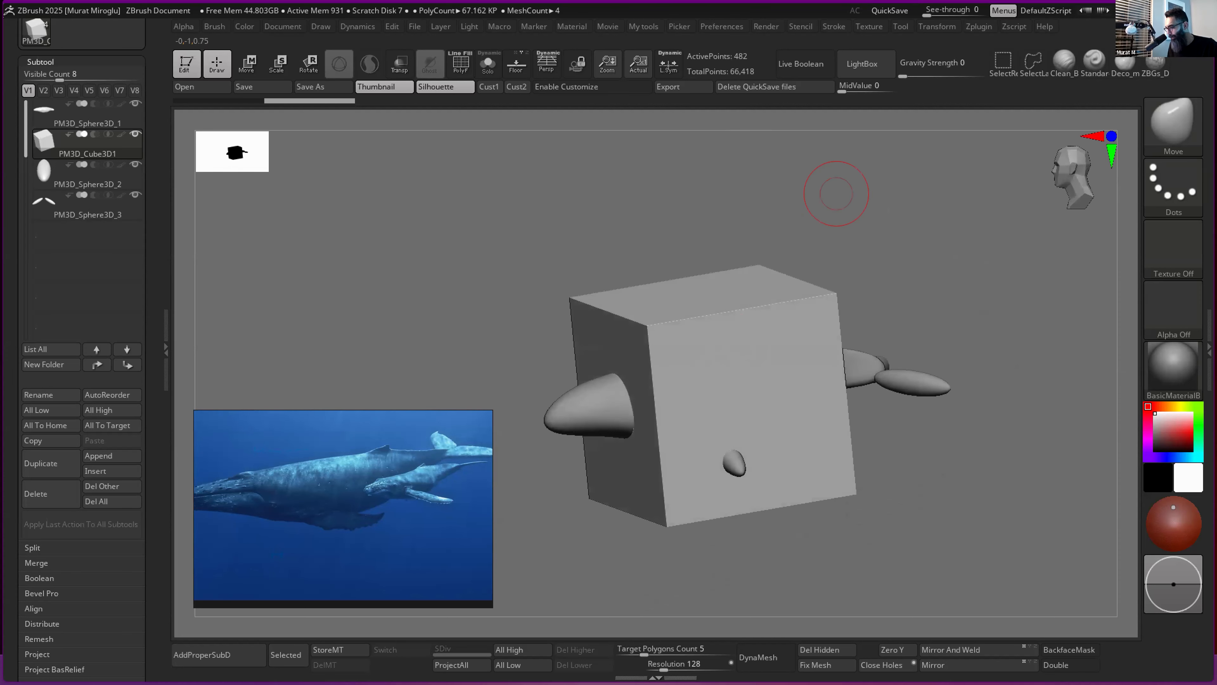
# - Turn on Live Boolean and set the cube subtool to subtraction so it cuts through the whale's body
pyautogui.click(766, 27)
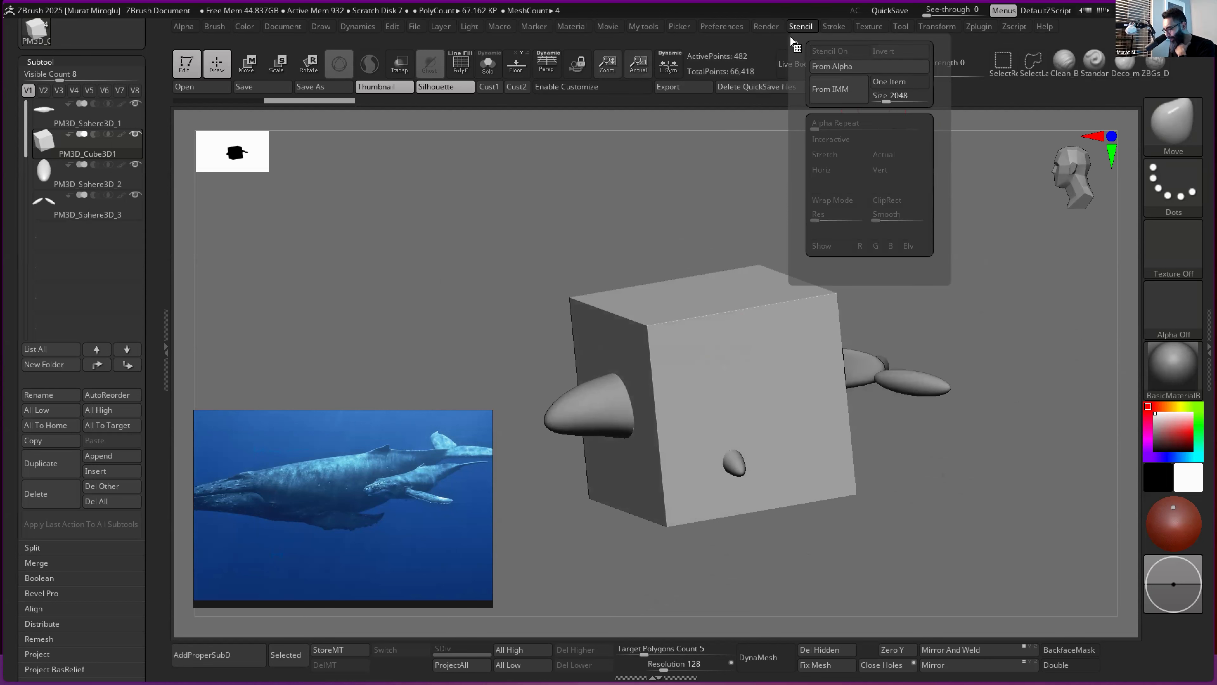
pyautogui.click(768, 30)
pyautogui.click(768, 30)
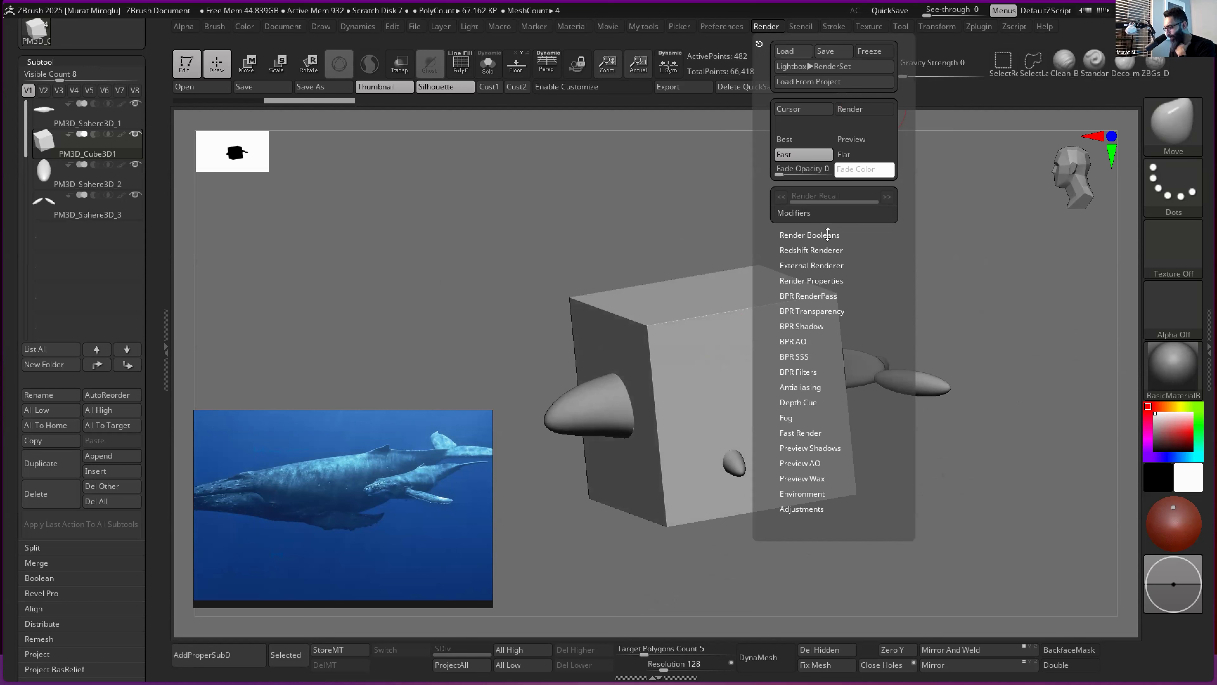
pyautogui.click(828, 235)
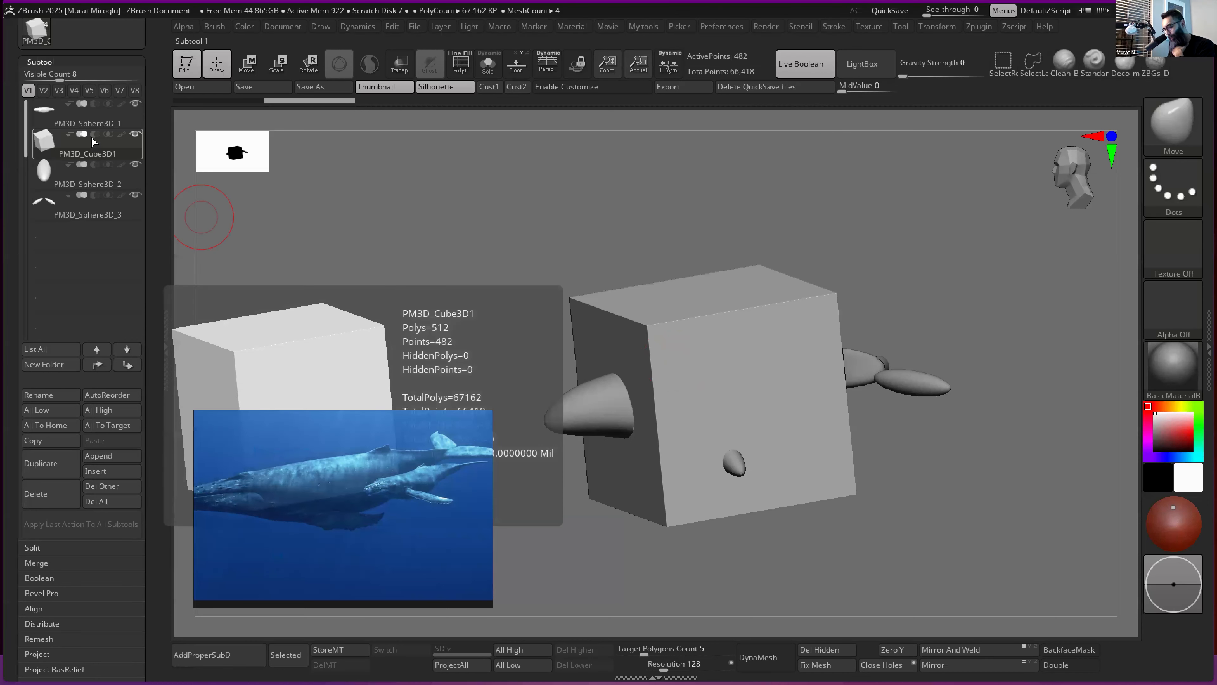
pyautogui.moveTo(75, 218)
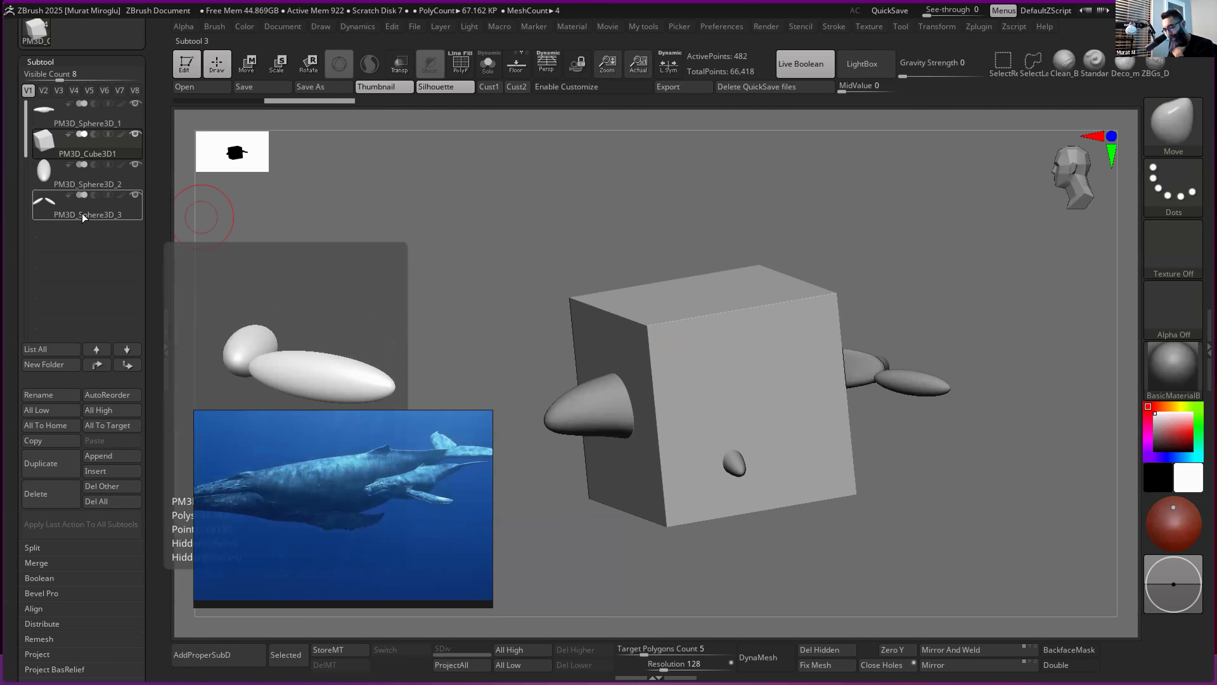
pyautogui.moveTo(49, 149)
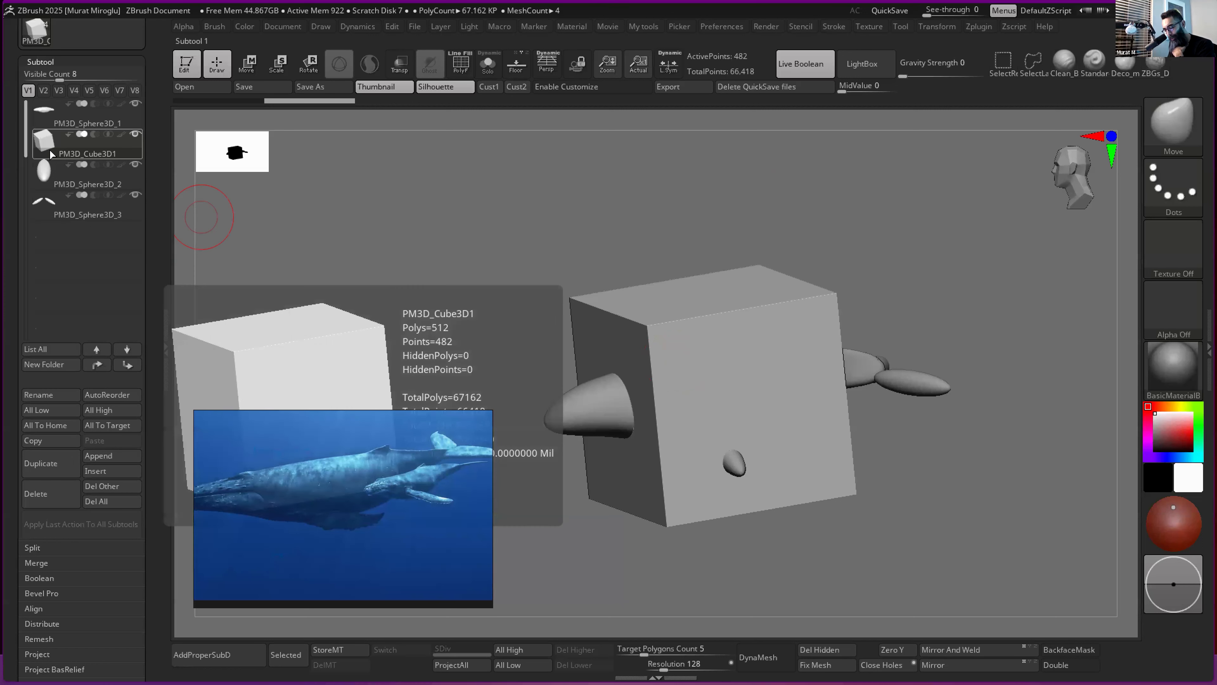
pyautogui.click(93, 134)
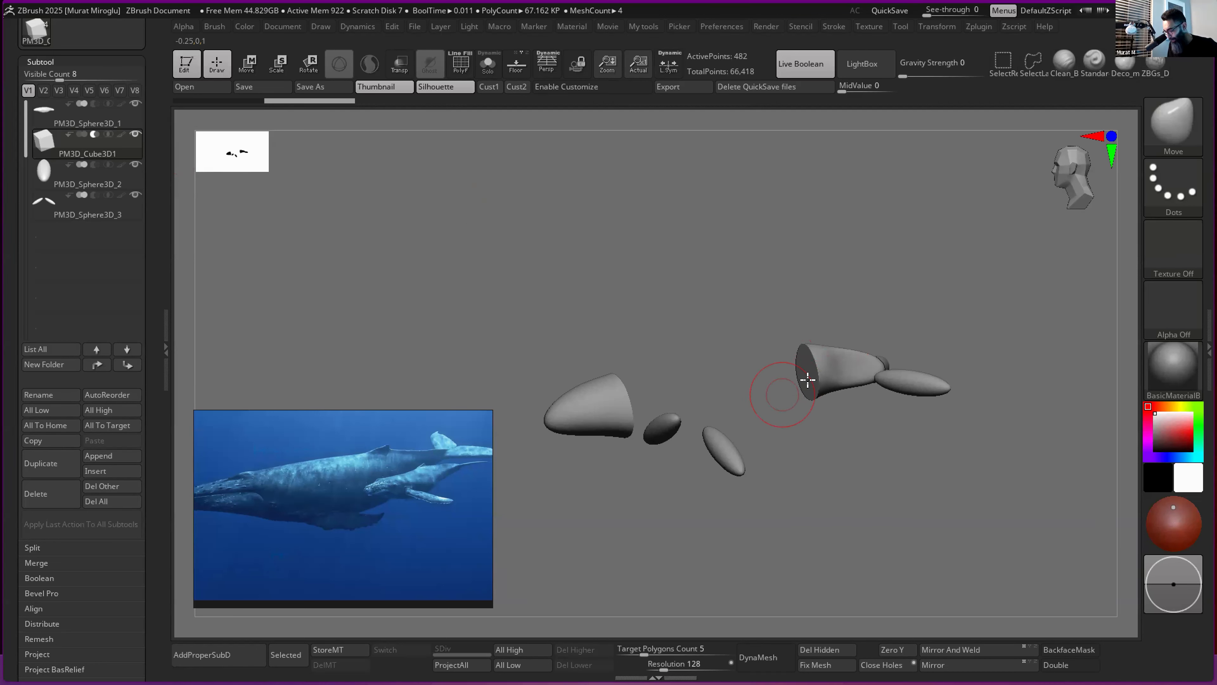
# - Extend the subtractive cube along the body with the gizmo to cover the head, leaving only the cut tail section
pyautogui.moveTo(836, 381); pyautogui.dragTo(856, 413)
pyautogui.moveTo(815, 354); pyautogui.dragTo(788, 371)
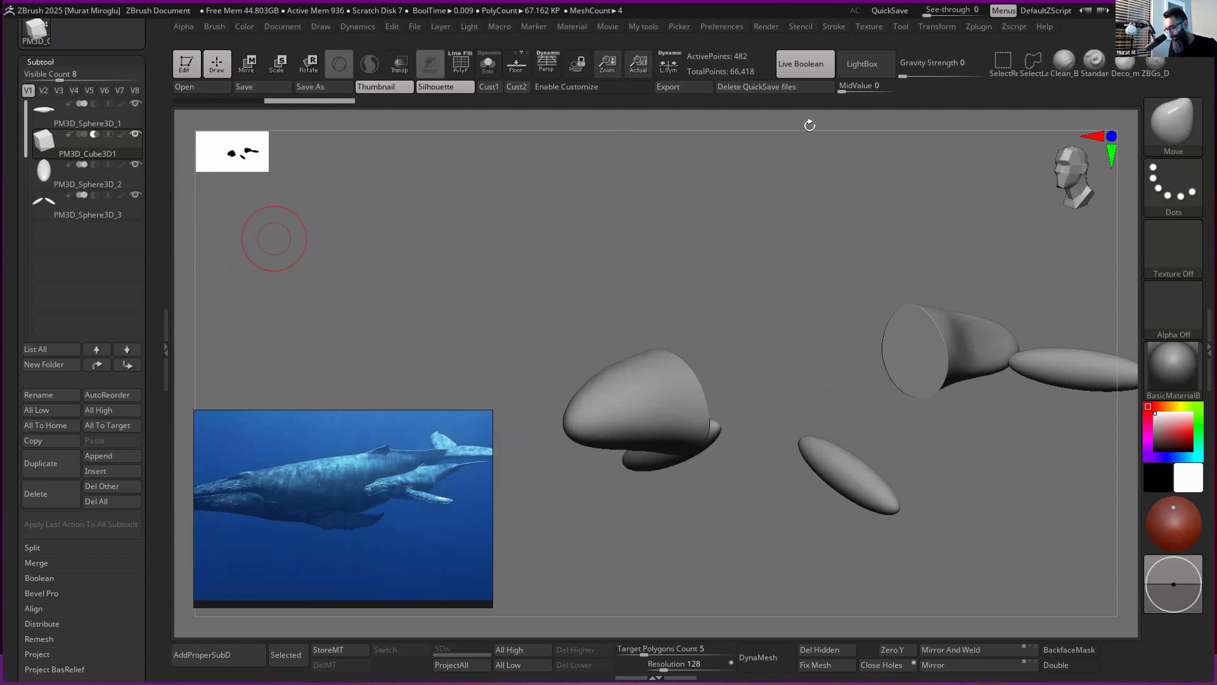
pyautogui.press('w')
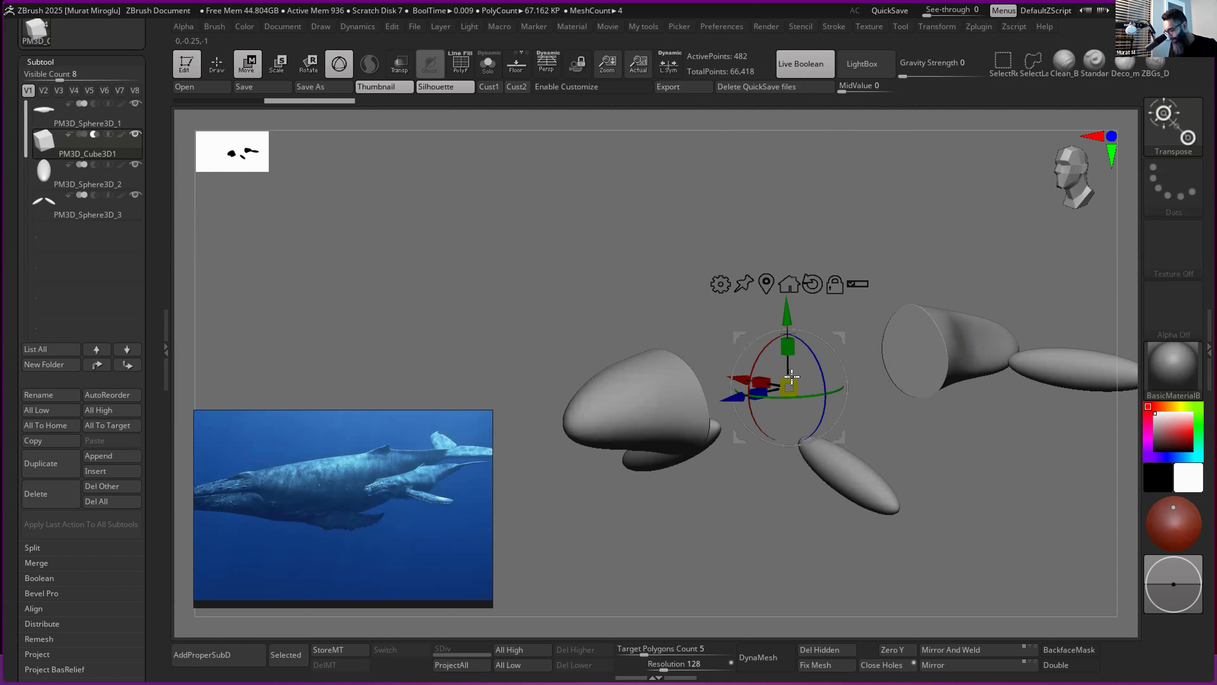
pyautogui.moveTo(737, 397); pyautogui.dragTo(657, 420)
# - Select the body subtool and reshape its cut cross-section ahead of the tail stock with a larger Move brush
pyautogui.click(66, 123)
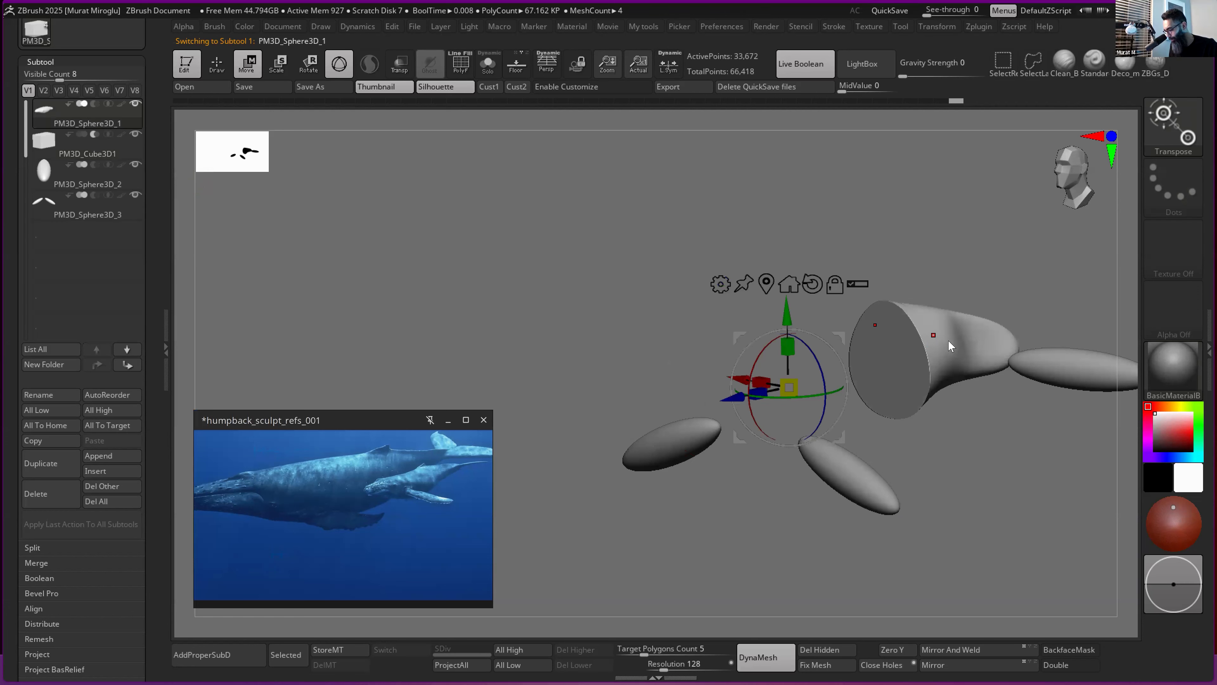
pyautogui.press('b')
pyautogui.press('m')
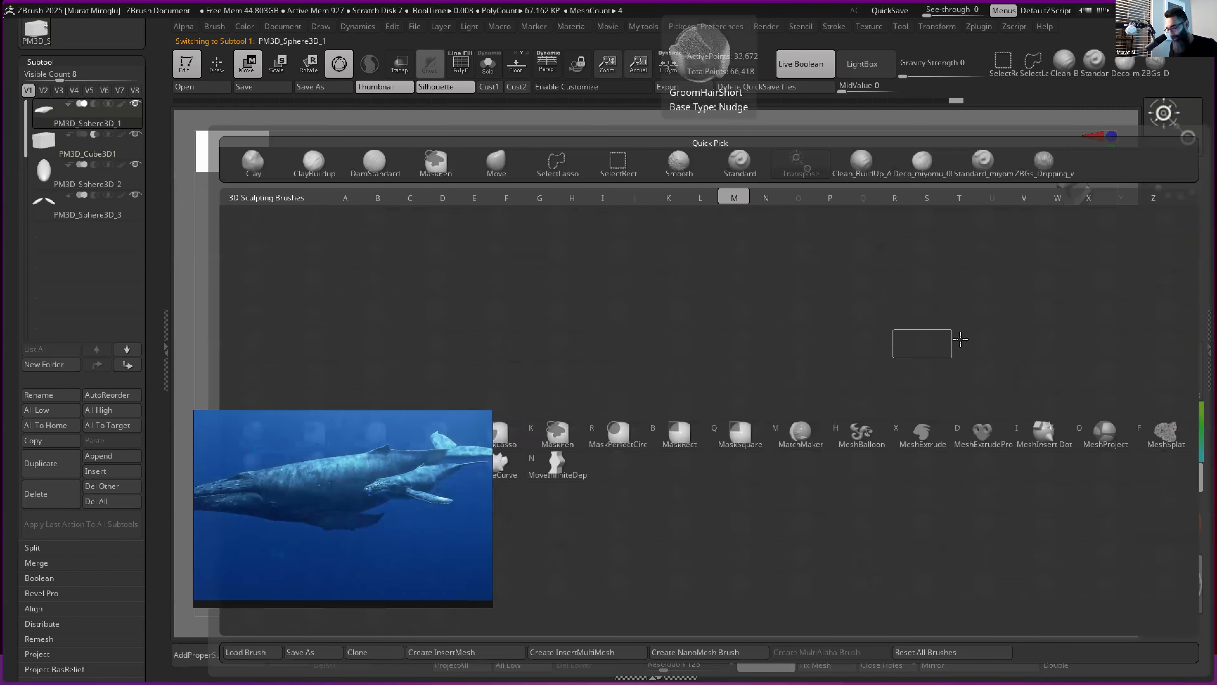
pyautogui.press('v')
pyautogui.press('space')
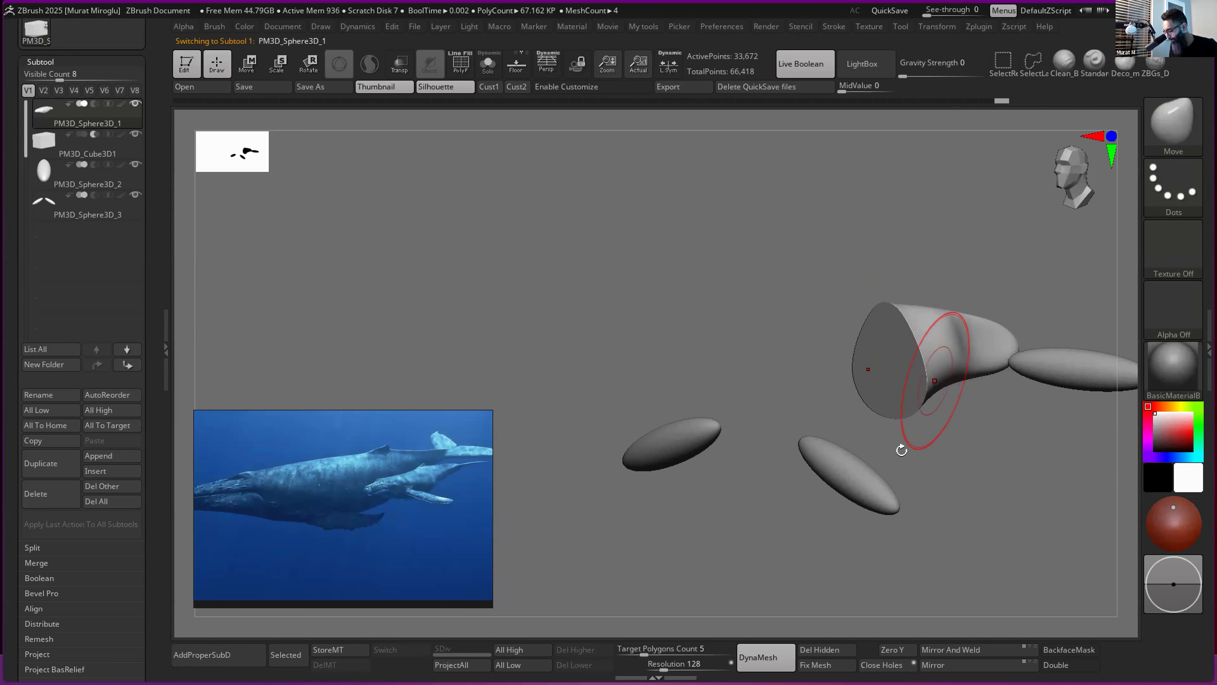
pyautogui.moveTo(402, 336); pyautogui.dragTo(413, 332)
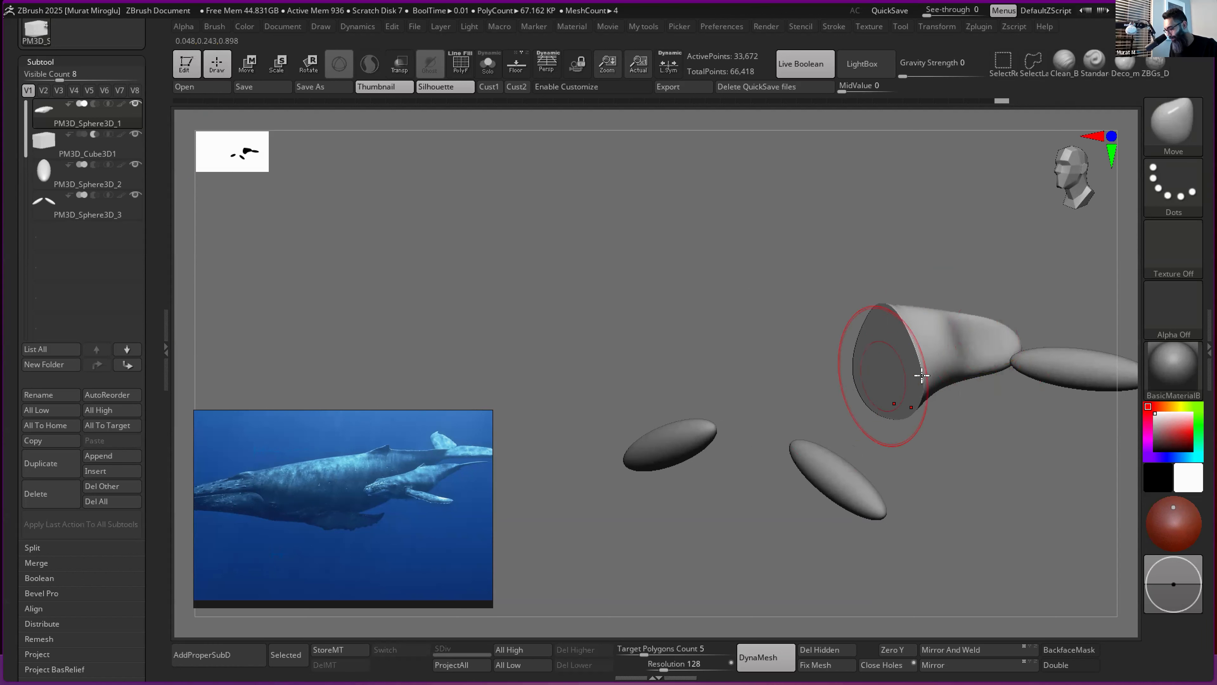
# - Hide the subtractive cube subtool to show the whole whale body in side view
pyautogui.click(135, 134)
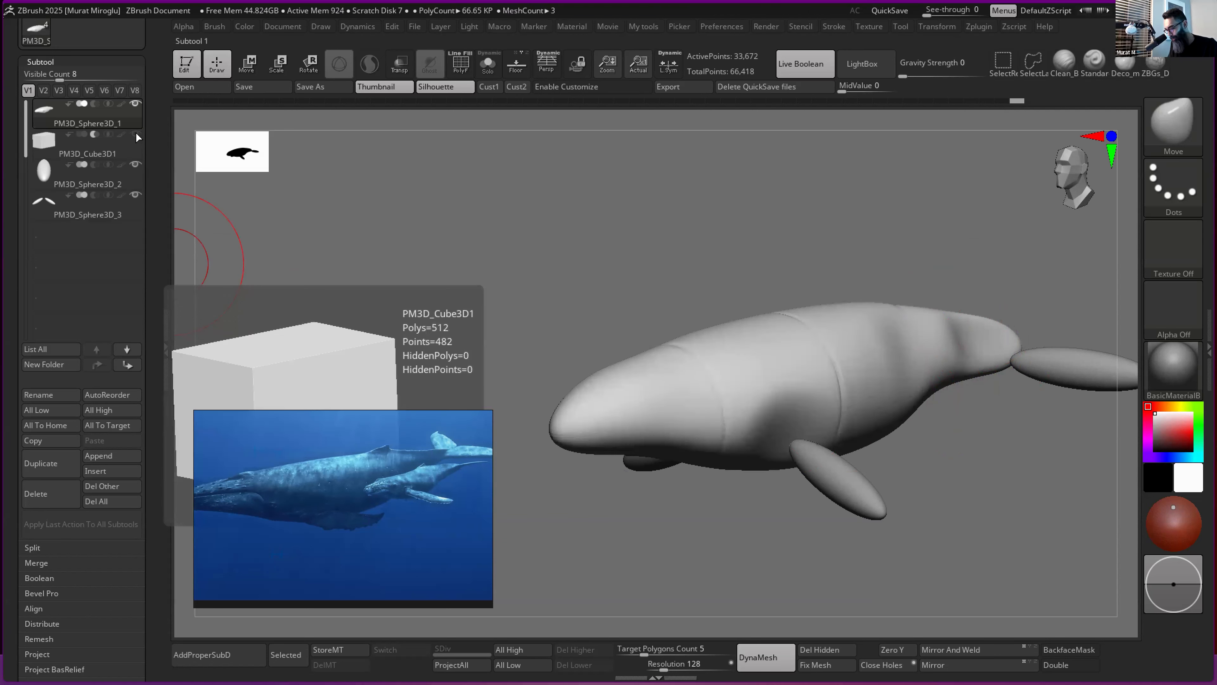
pyautogui.click(136, 134)
pyautogui.click(136, 135)
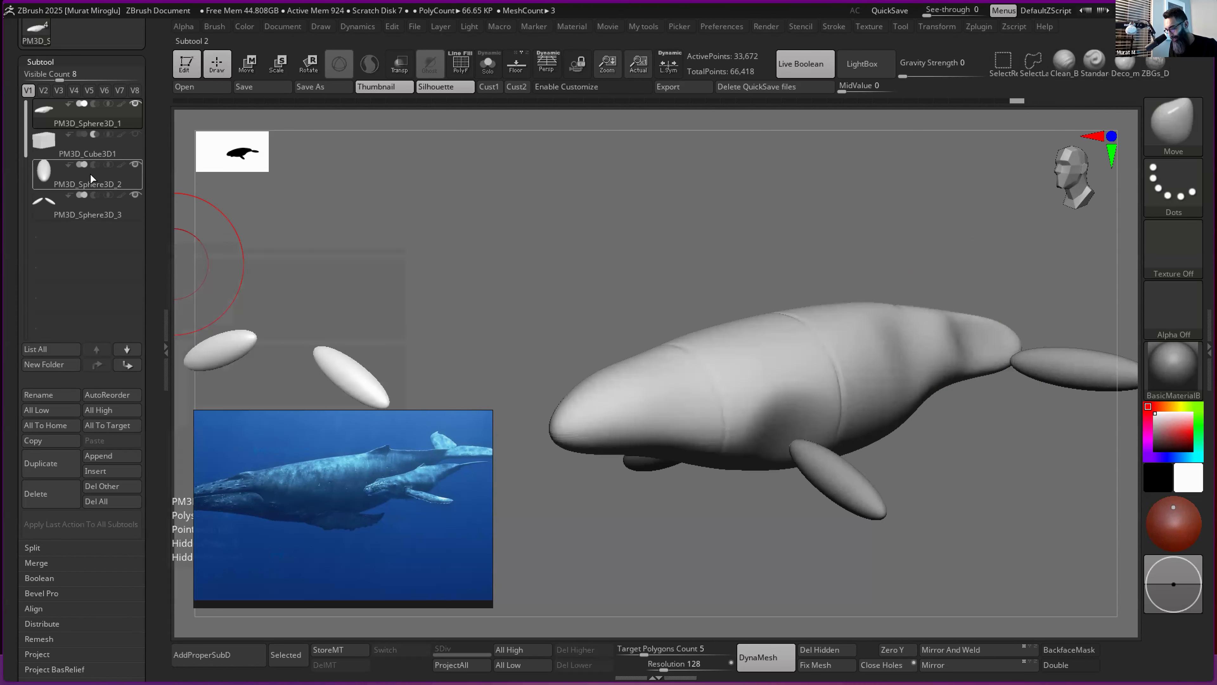
pyautogui.moveTo(883, 380)
pyautogui.mouseDown(button='right')
pyautogui.moveTo(900, 384)
pyautogui.moveTo(946, 330)
pyautogui.moveTo(910, 357)
pyautogui.moveTo(924, 359)
pyautogui.mouseUp(button='right')
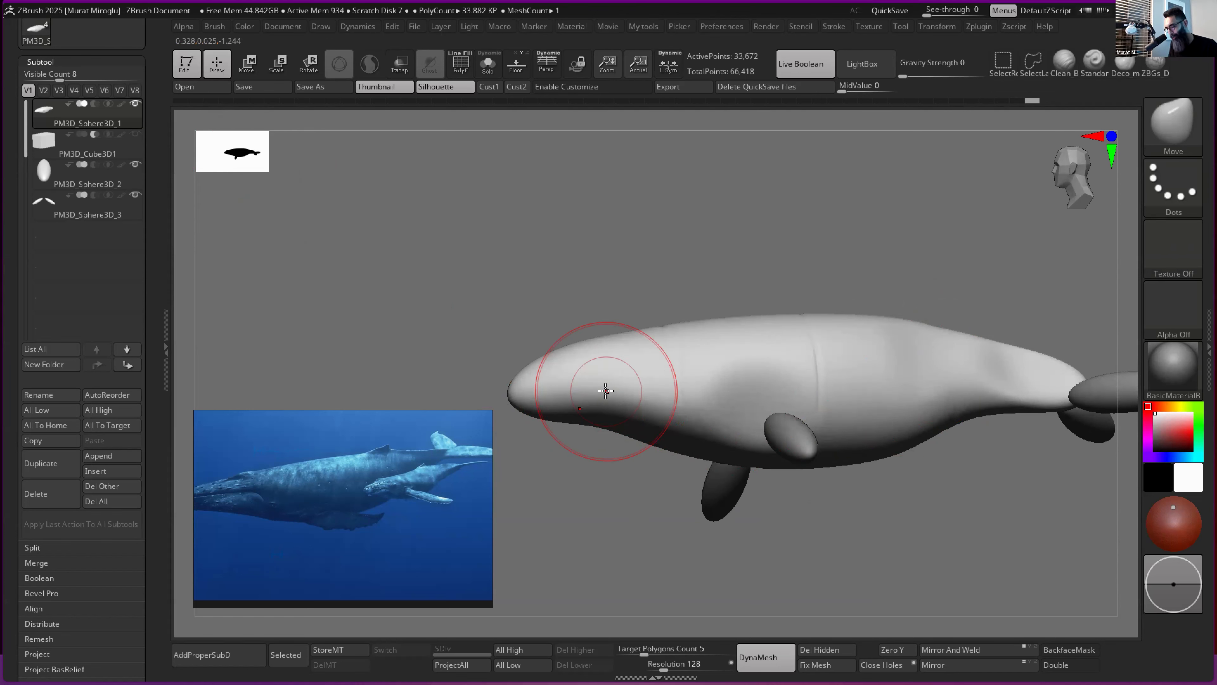
# - Enlarge the silhouette thumbnail and compare the whale's side and three-quarter outlines with the humpback photo
pyautogui.moveTo(266, 169); pyautogui.dragTo(339, 237)
pyautogui.moveTo(837, 424); pyautogui.dragTo(851, 445, button='right')
pyautogui.moveTo(780, 378)
pyautogui.mouseDown(button='right')
pyautogui.moveTo(804, 372)
pyautogui.moveTo(760, 364)
pyautogui.mouseUp(button='right')
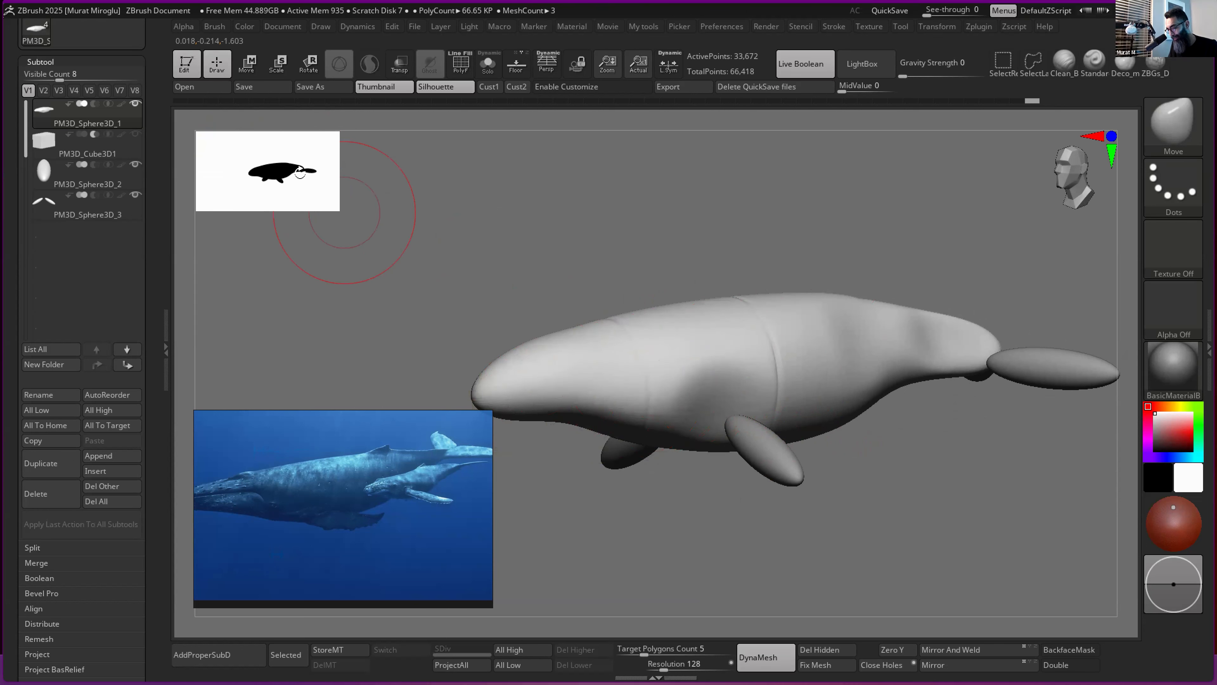
pyautogui.moveTo(862, 378)
pyautogui.mouseDown(button='right')
pyautogui.moveTo(828, 376)
pyautogui.moveTo(877, 355)
pyautogui.mouseUp(button='right')
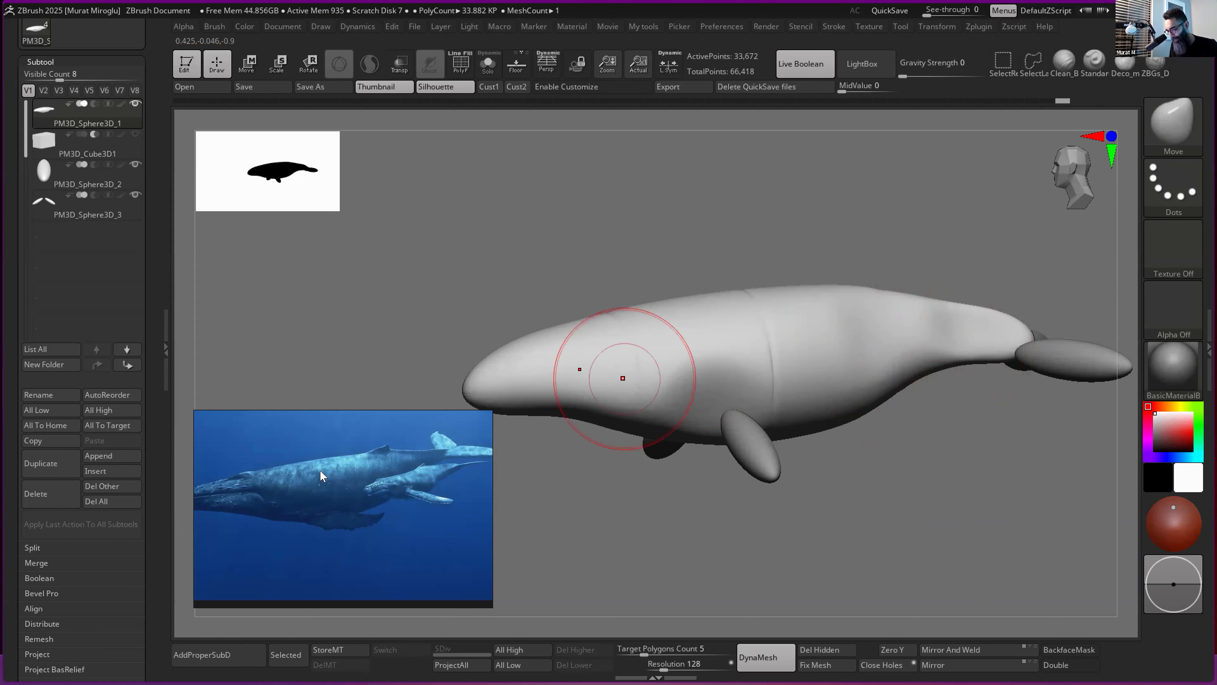
# - Reduce the Move brush size and raise a slight bump on top of the head, matching the humpback photo
pyautogui.moveTo(394, 449)
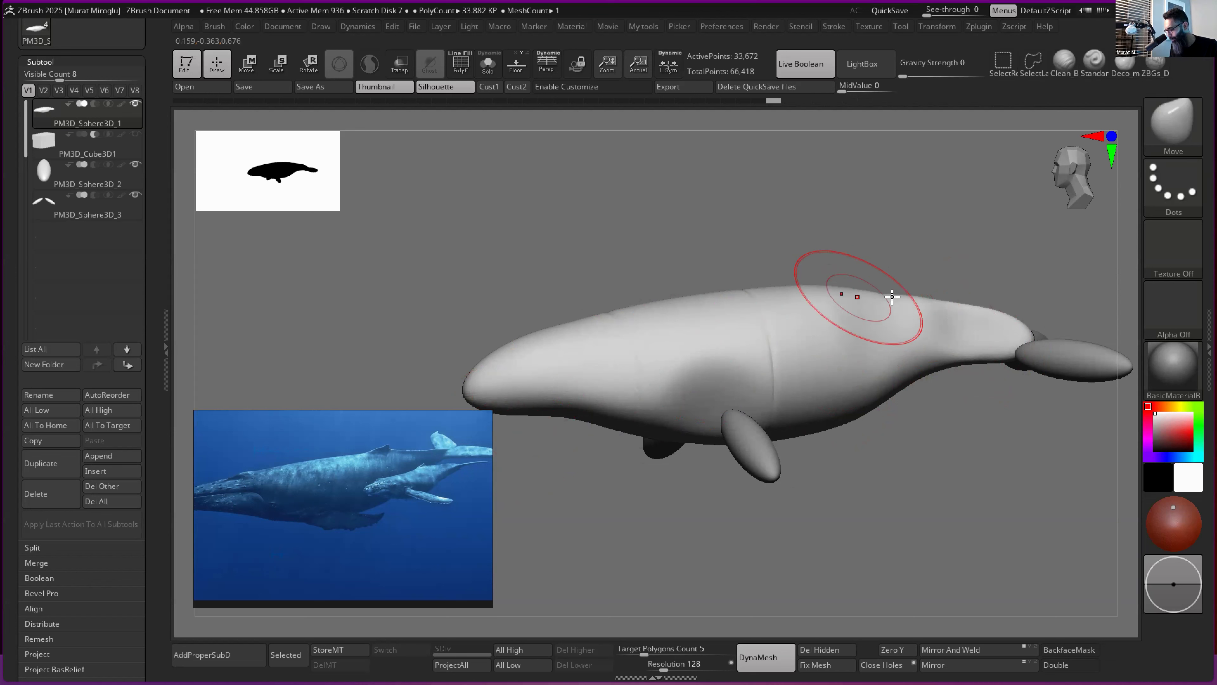
pyautogui.press('shift')
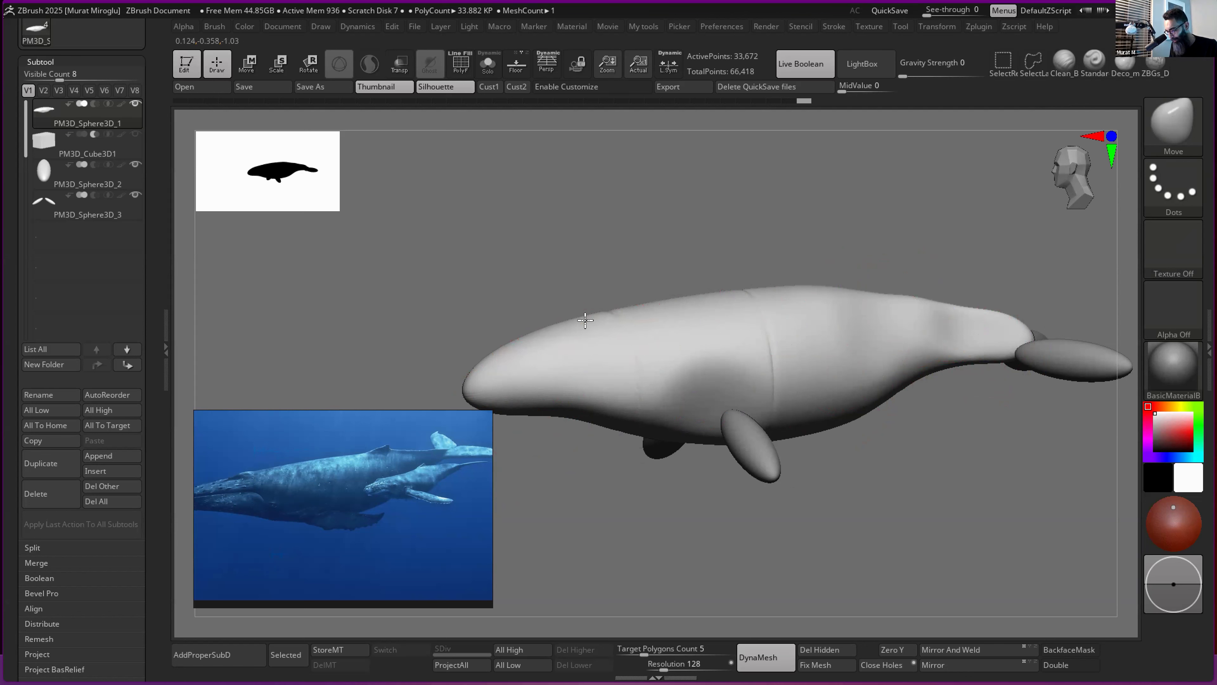
pyautogui.press('space')
pyautogui.moveTo(564, 328); pyautogui.dragTo(544, 328)
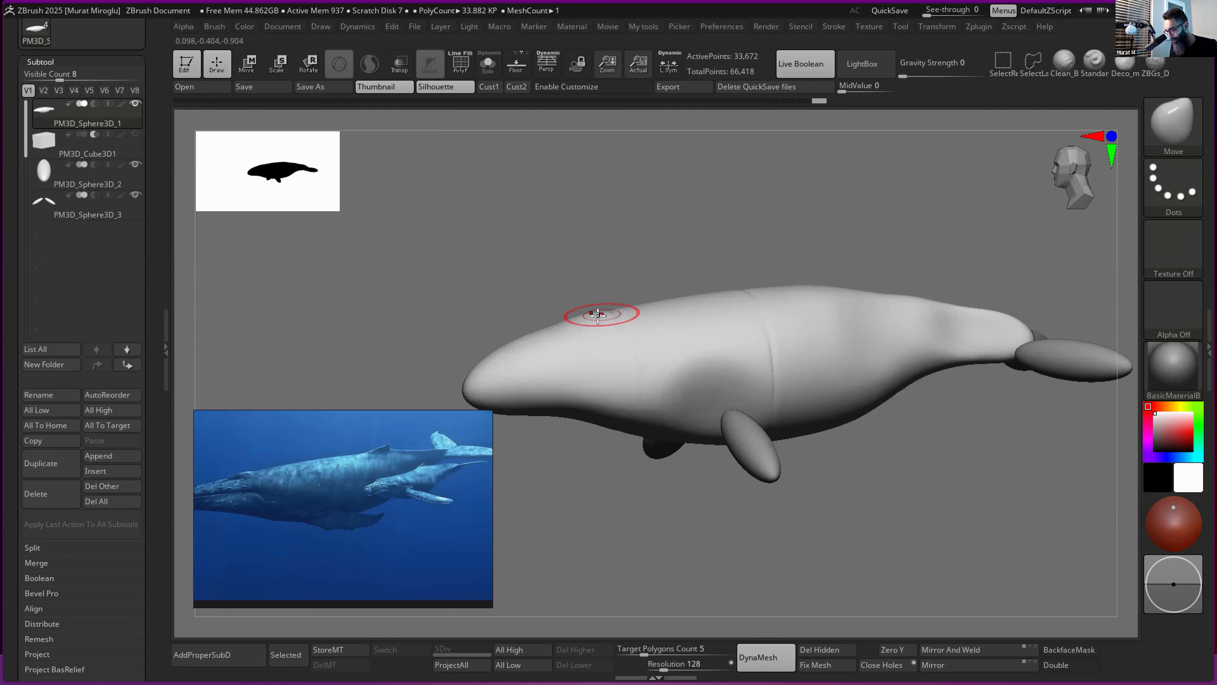
pyautogui.moveTo(249, 506)
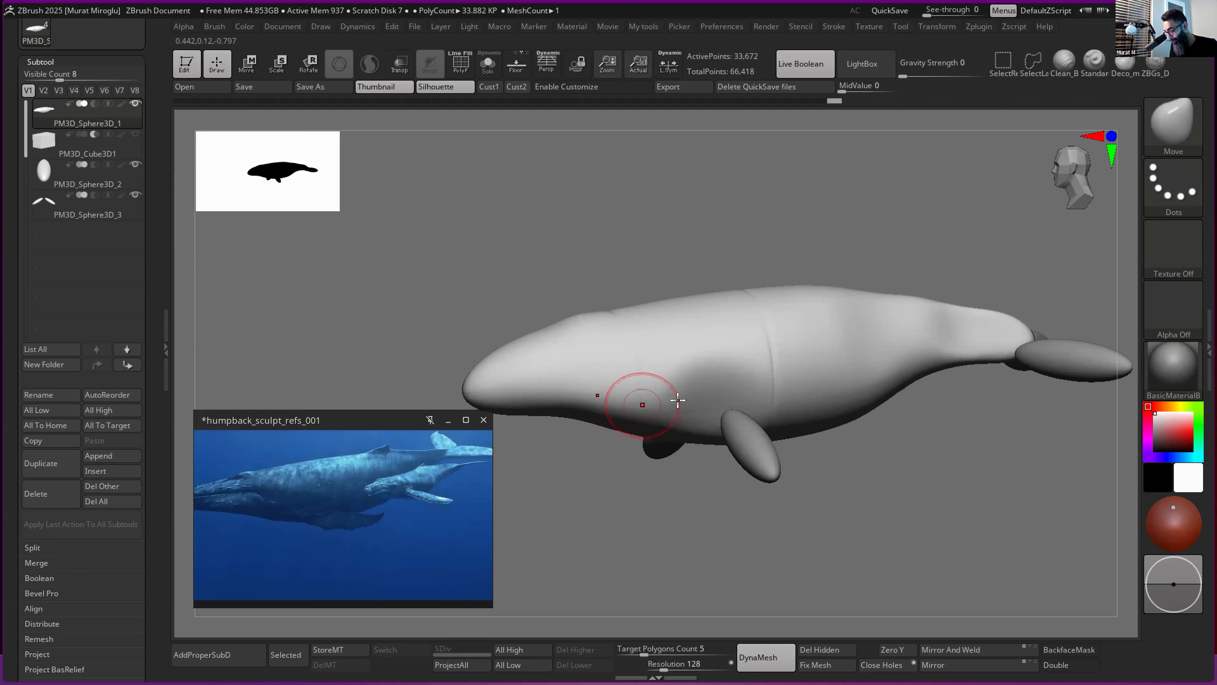
# - Mark the eye with a DamStandard dimple low on the side of the head, ahead of the flipper
pyautogui.press('b')
pyautogui.press('d')
pyautogui.press('s')
pyautogui.moveTo(703, 377); pyautogui.dragTo(709, 352, button='right')
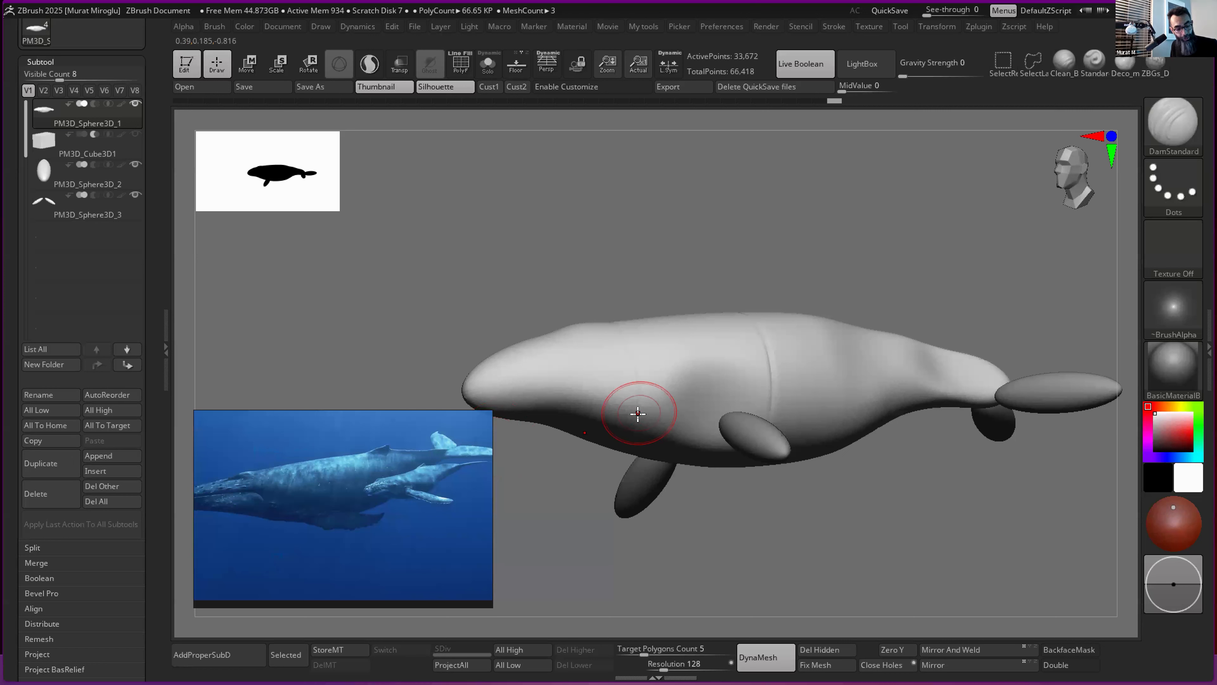
pyautogui.press('b')
pyautogui.press('Escape')
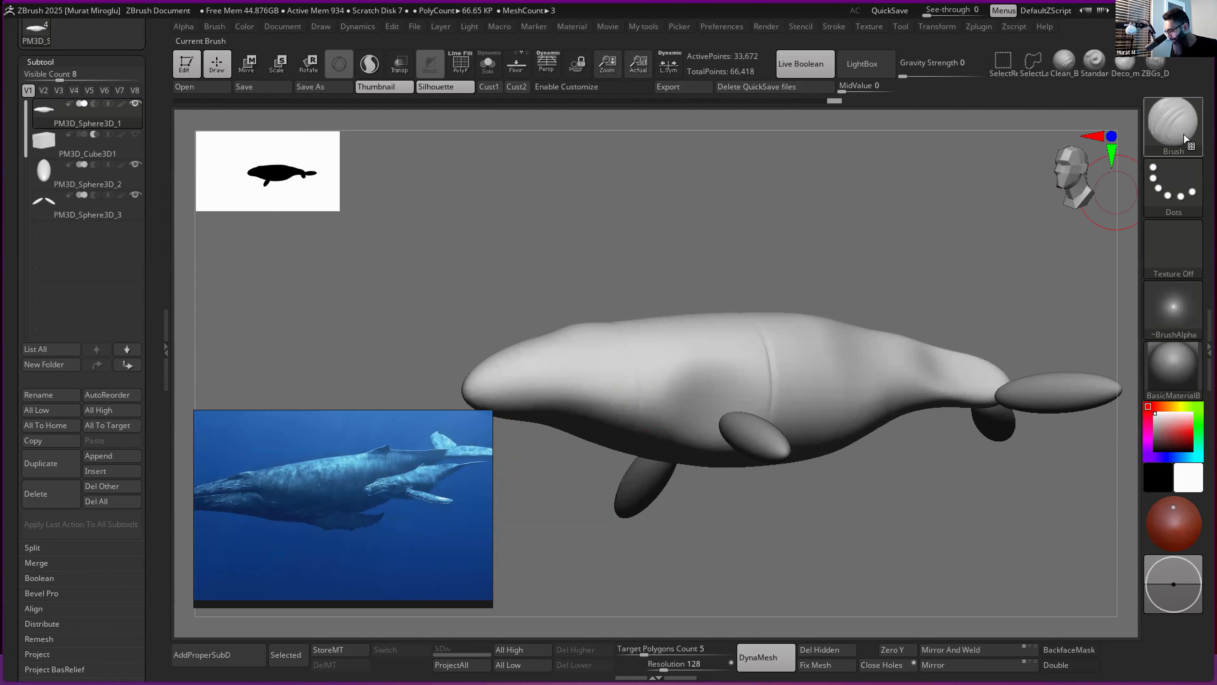
pyautogui.click(637, 415)
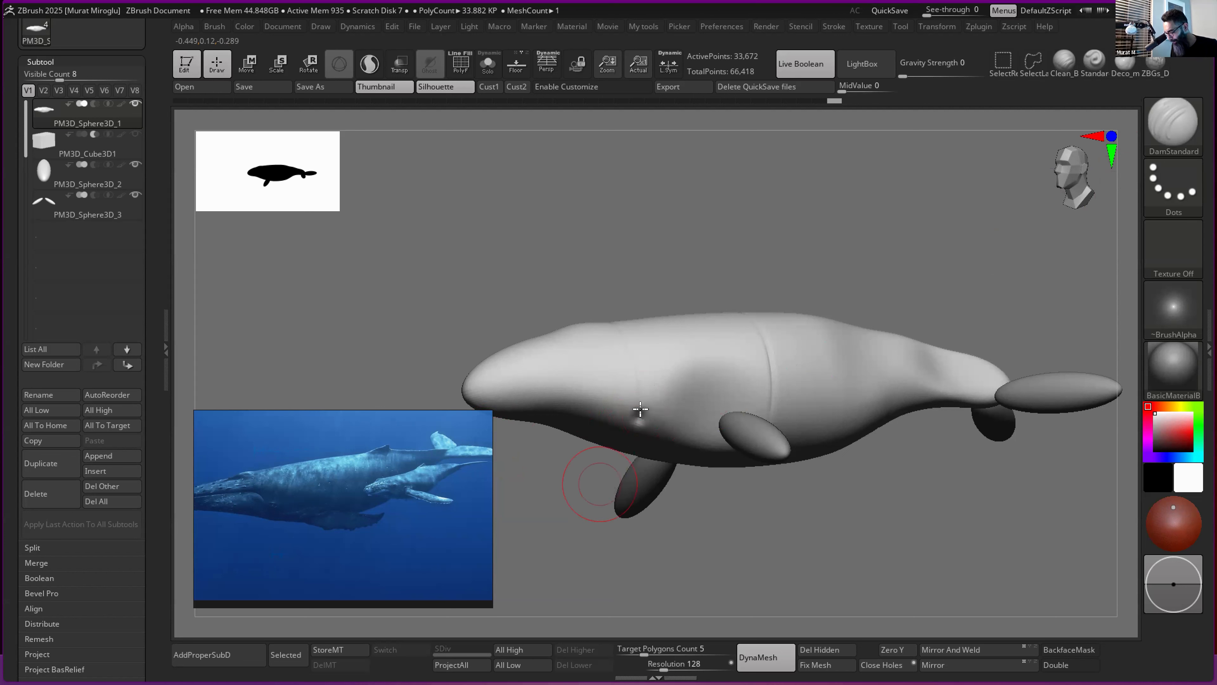
pyautogui.press('ctrl')
pyautogui.hotkey('ctrl', 'z')
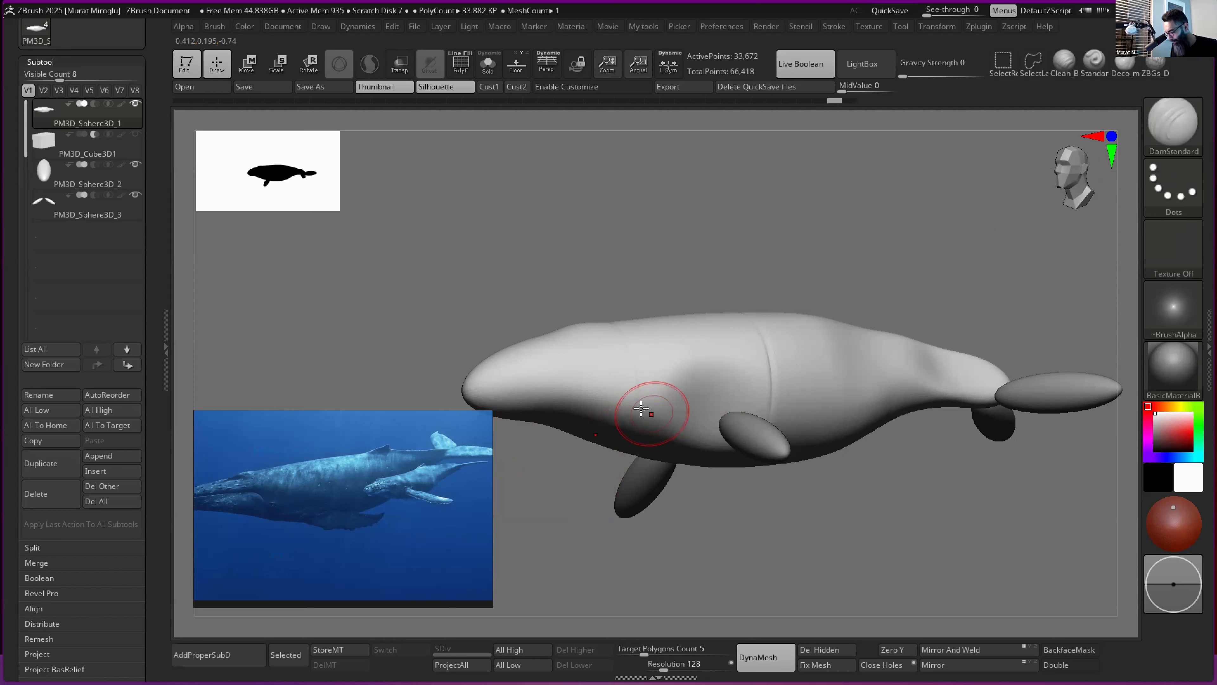
pyautogui.click(639, 407)
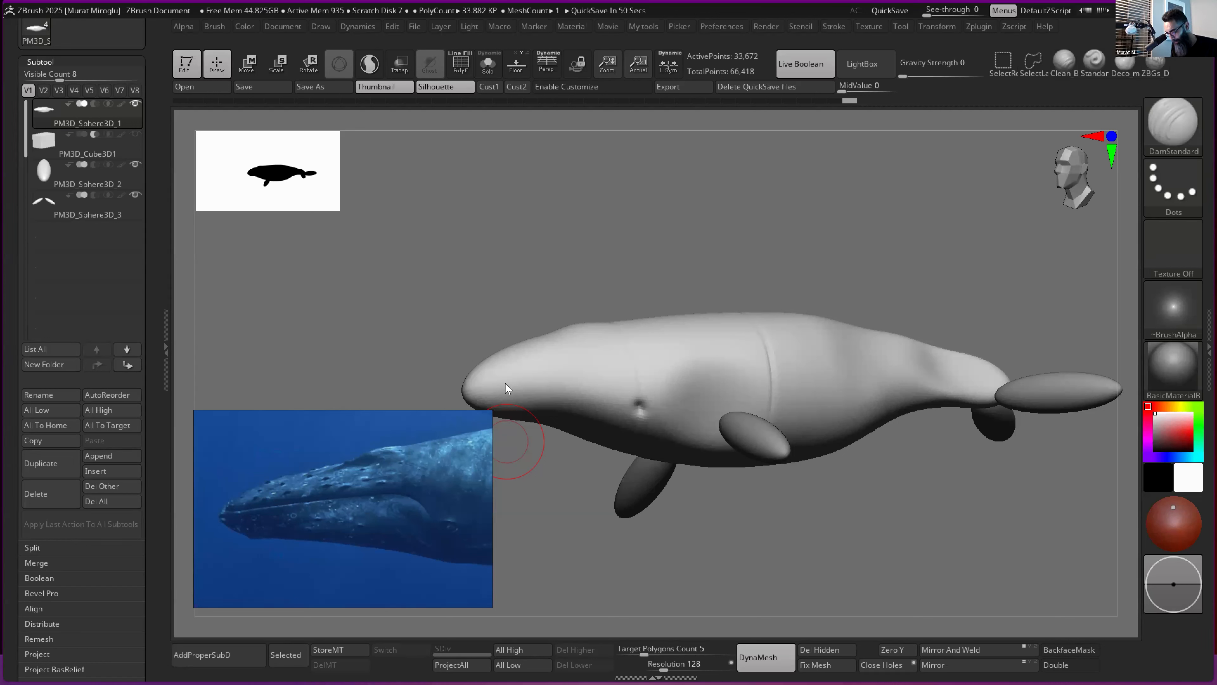
# - Reshape the underside of the lower jaw near the snout with the Move brush, following the head close-up
pyautogui.moveTo(565, 401); pyautogui.dragTo(657, 376, button='right')
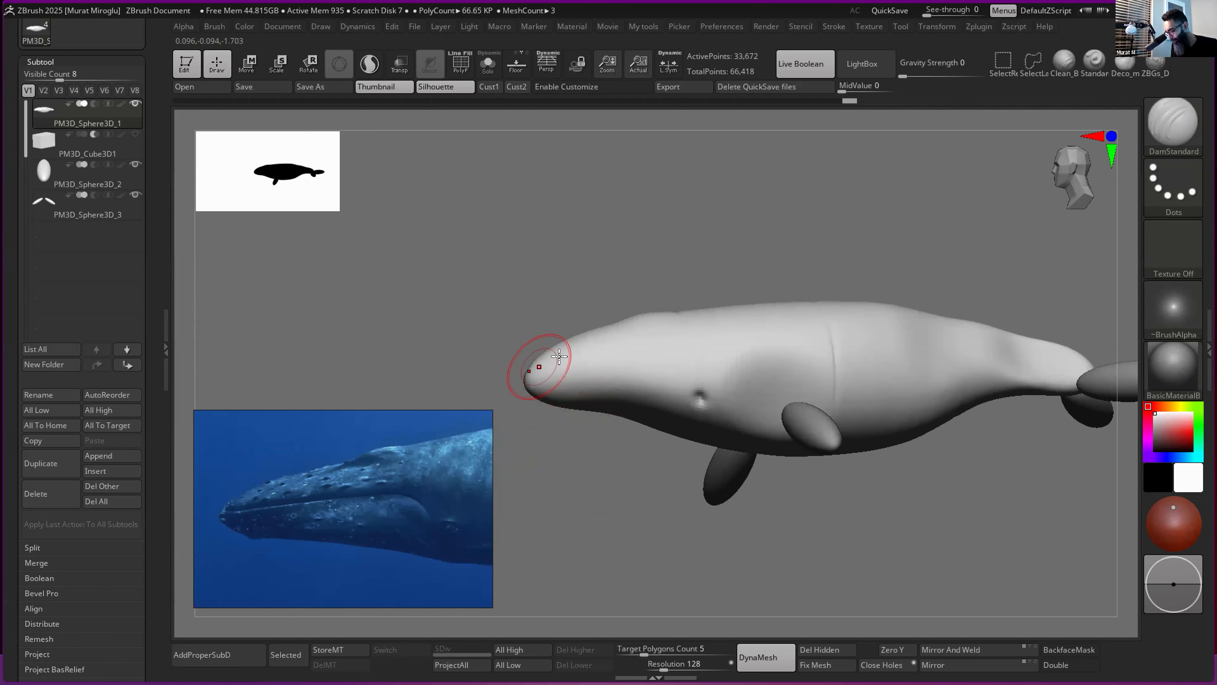
pyautogui.moveTo(239, 531)
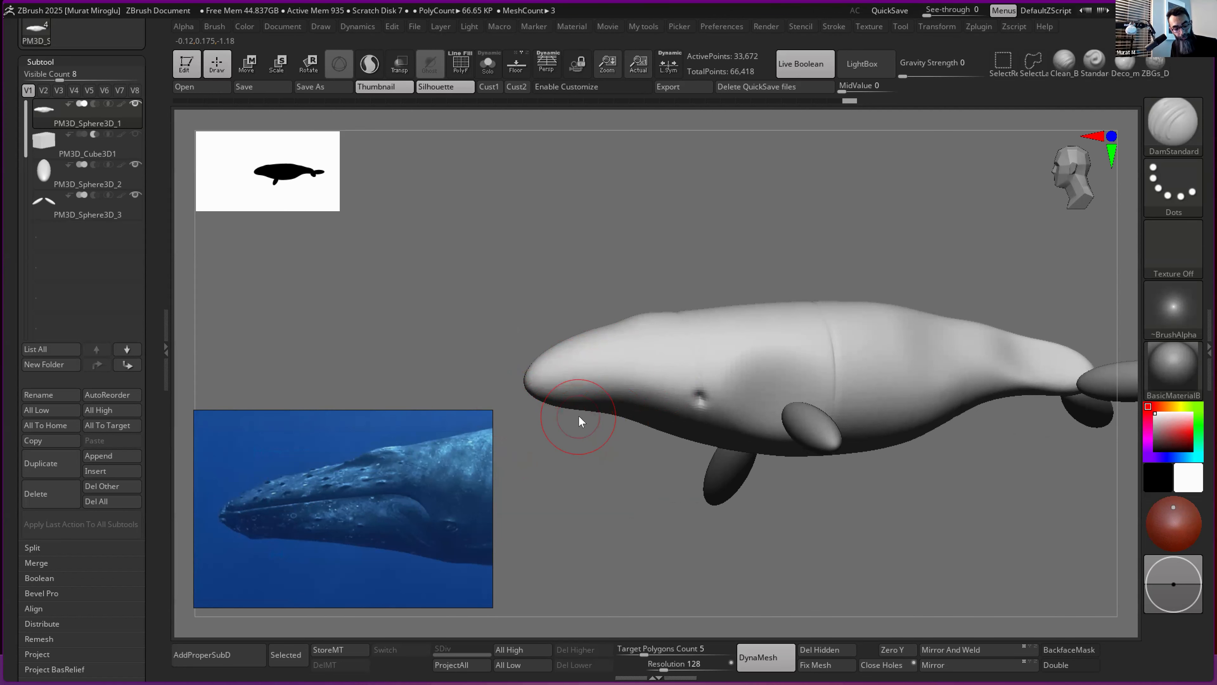
pyautogui.press('b')
pyautogui.press('m')
pyautogui.press('v')
pyautogui.press('space')
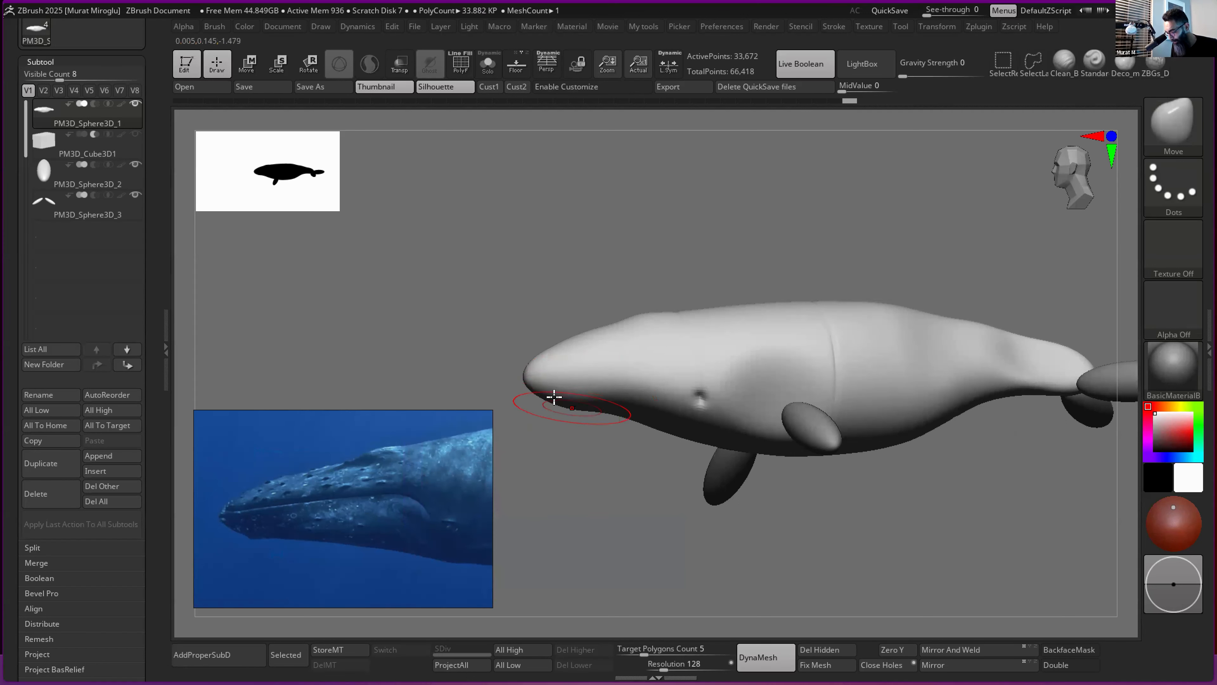
pyautogui.press('space')
pyautogui.moveTo(554, 396)
pyautogui.mouseDown()
pyautogui.moveTo(538, 389)
pyautogui.moveTo(579, 413)
pyautogui.moveTo(556, 424)
pyautogui.mouseUp()
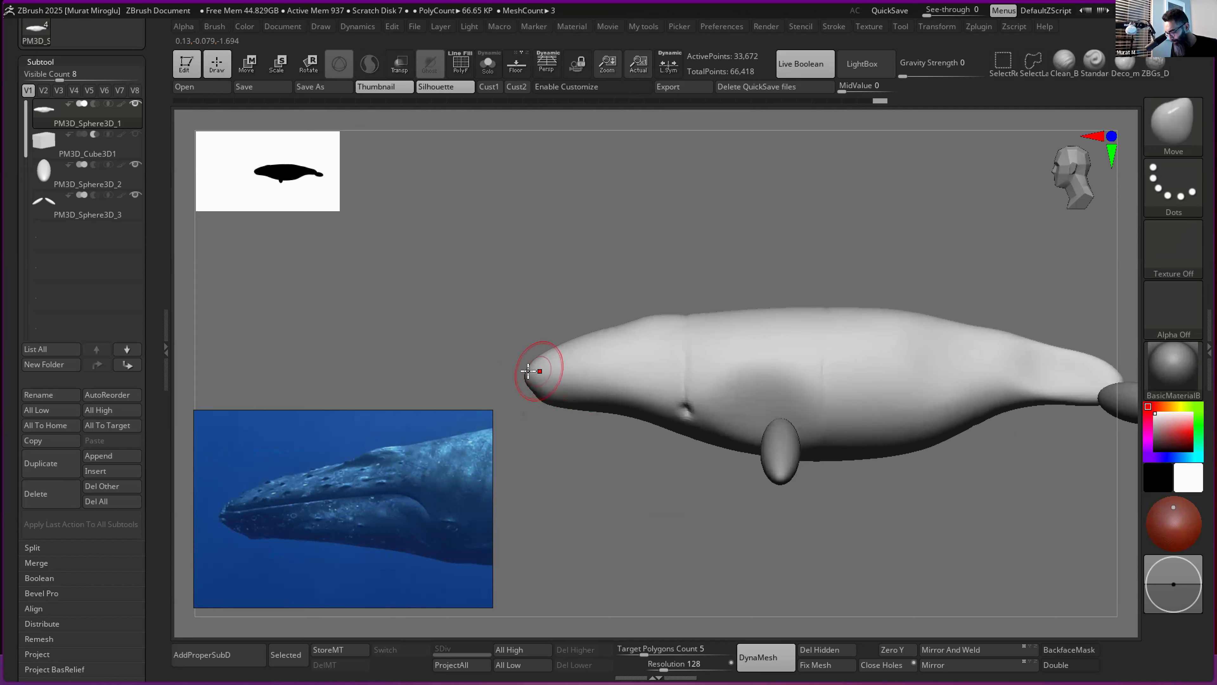
# - Adjust the Move brush size and refine the snout tip and the sloping top of the head
pyautogui.press('space')
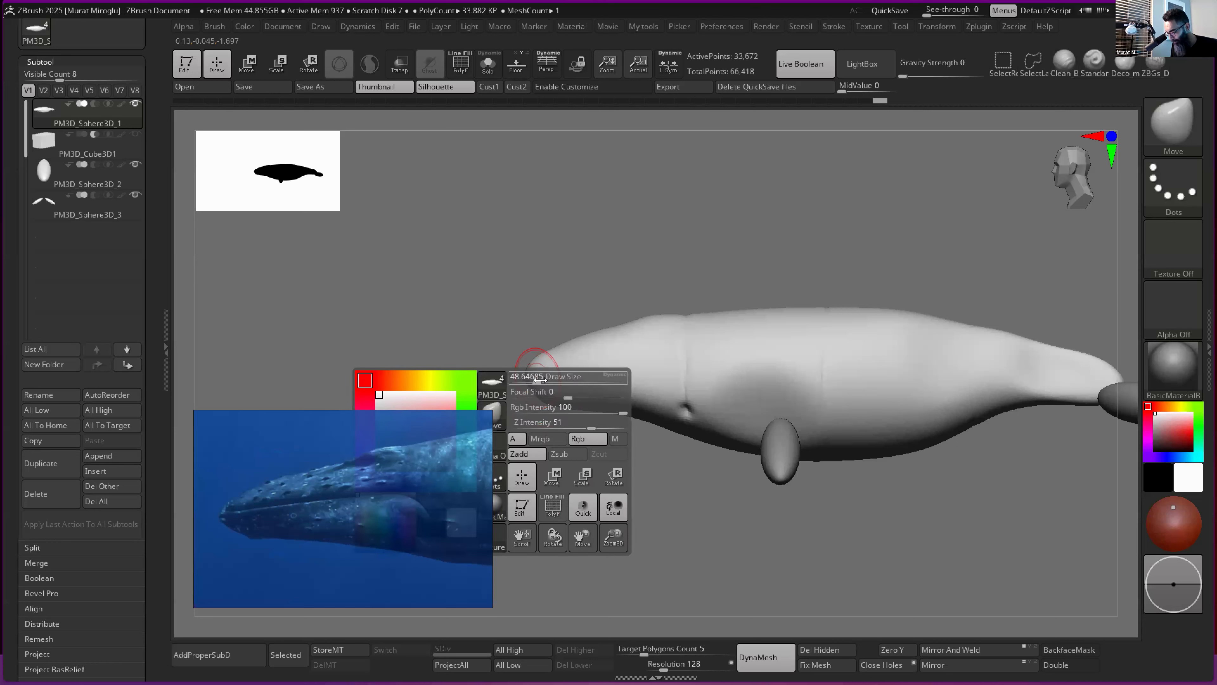
pyautogui.moveTo(532, 376); pyautogui.dragTo(559, 344)
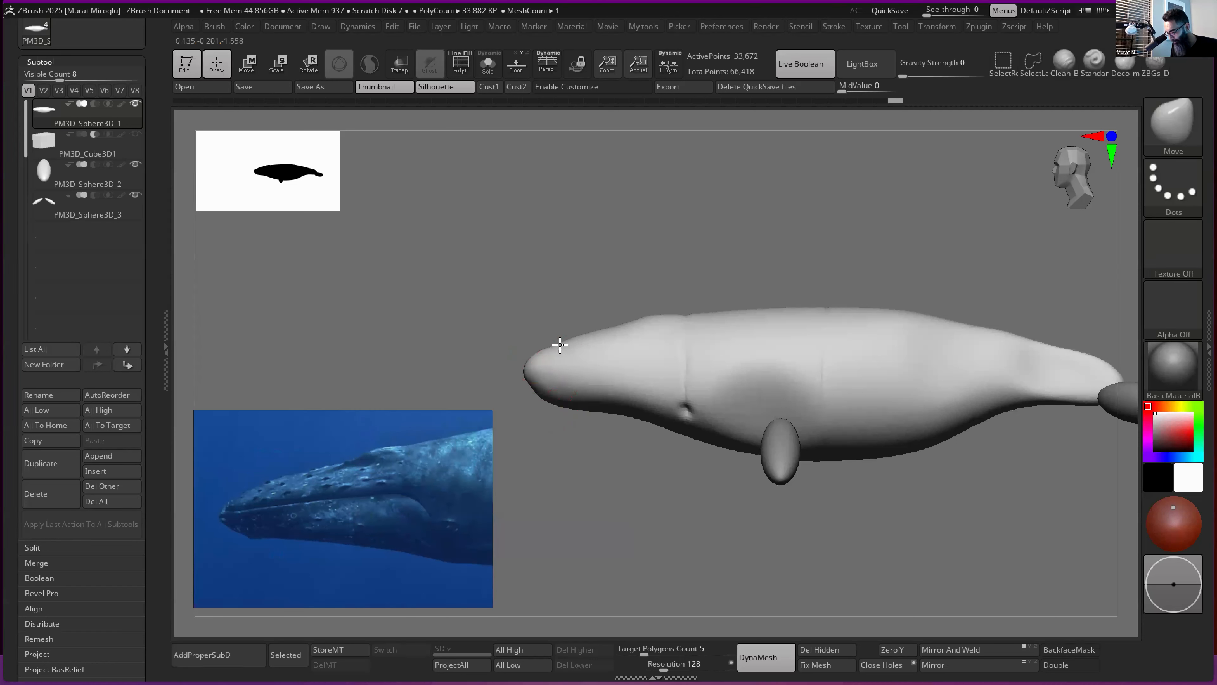
pyautogui.press('shift')
pyautogui.moveTo(647, 343); pyautogui.dragTo(648, 345, button='right')
pyautogui.moveTo(566, 349)
pyautogui.keyDown('shift'); pyautogui.mouseDown()
pyautogui.moveTo(588, 367)
pyautogui.moveTo(590, 356)
pyautogui.mouseUp(); pyautogui.keyUp('shift')
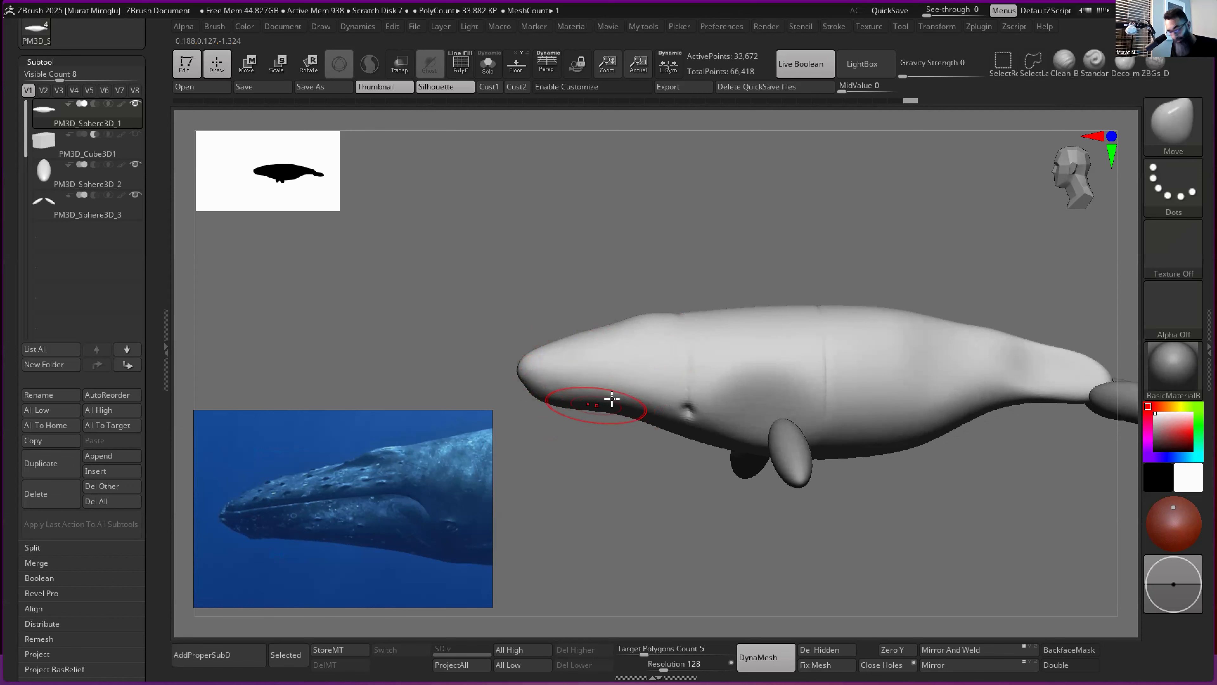
# - Carve the mouth line along the side of the head from the snout tip backward with a smaller DamStandard brush
pyautogui.press('b')
pyautogui.press('d')
pyautogui.press('s')
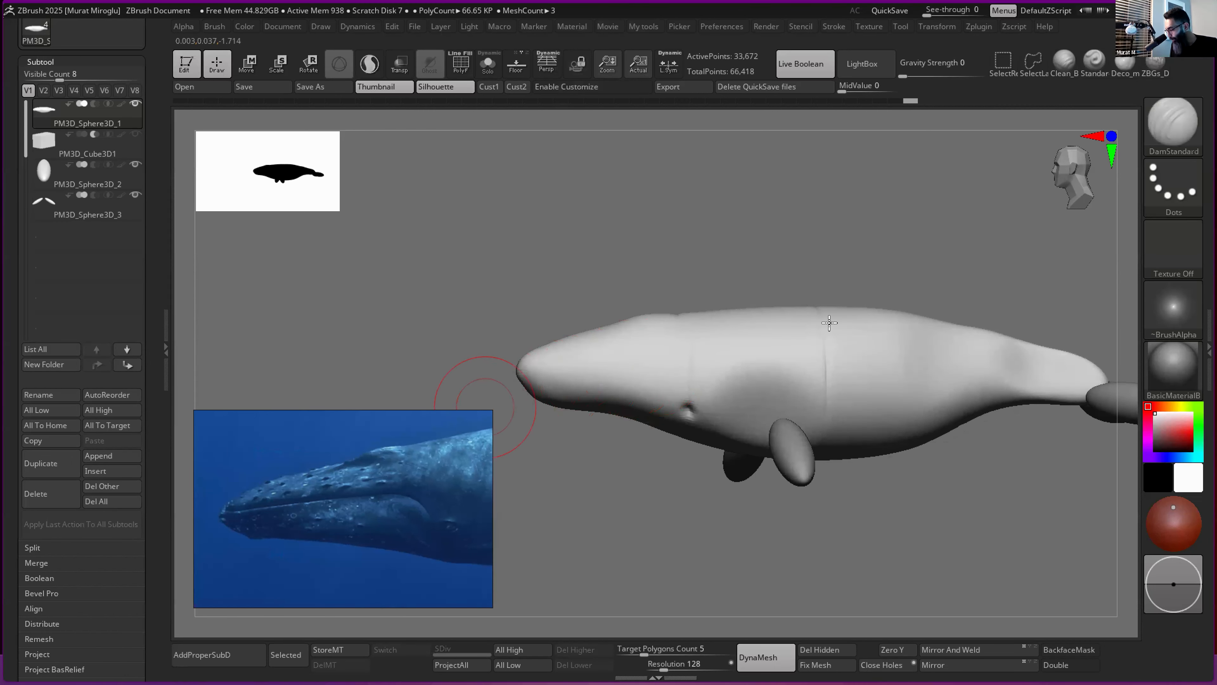
pyautogui.press('space')
pyautogui.moveTo(701, 367); pyautogui.dragTo(690, 368)
pyautogui.moveTo(690, 368)
pyautogui.mouseDown(button='right')
pyautogui.moveTo(809, 348)
pyautogui.moveTo(546, 364)
pyautogui.mouseUp(button='right')
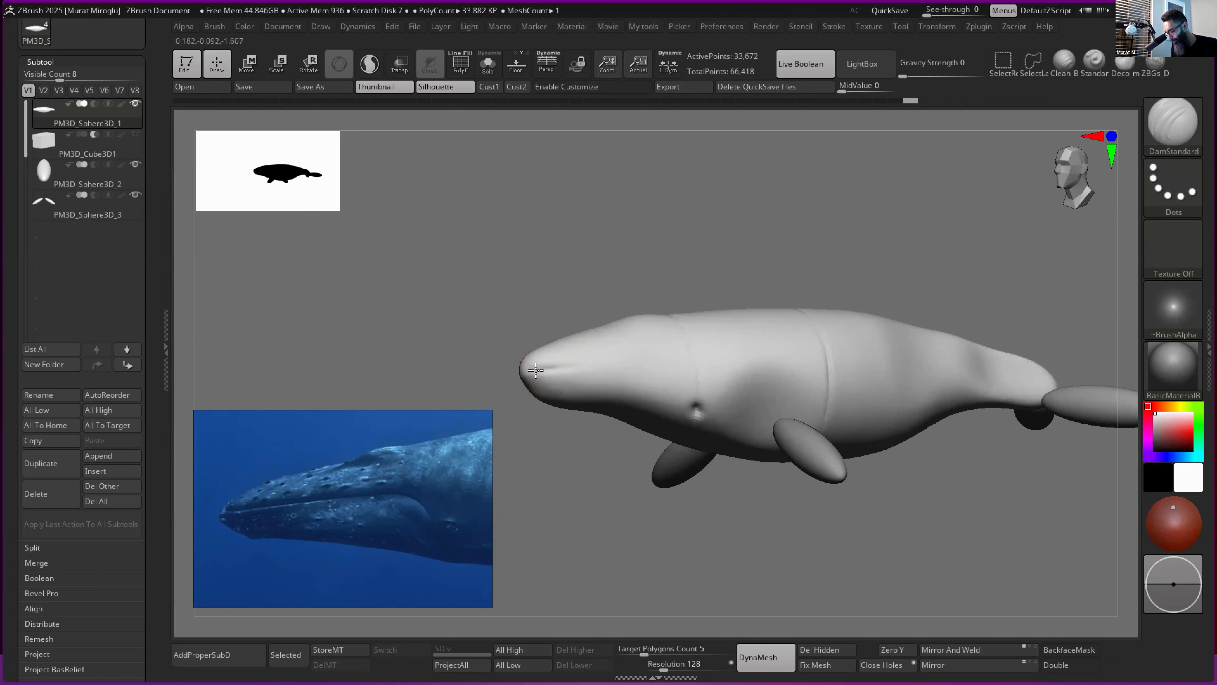
pyautogui.moveTo(618, 366); pyautogui.dragTo(526, 375)
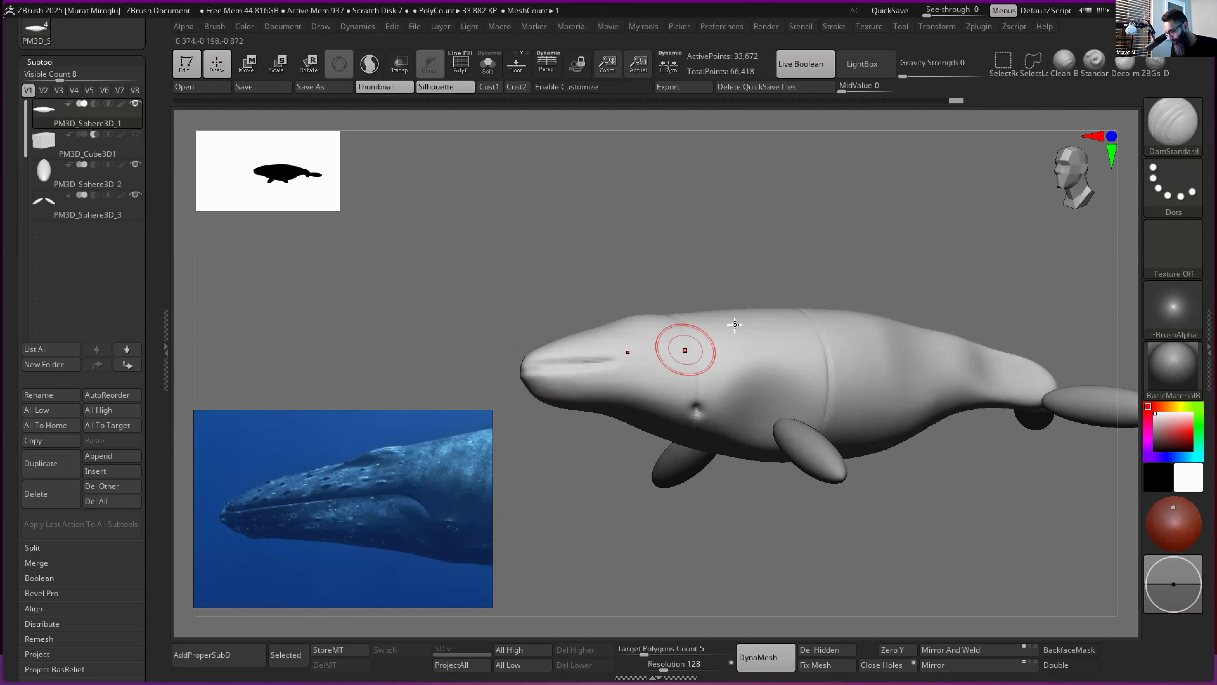
pyautogui.moveTo(618, 358)
pyautogui.mouseDown()
pyautogui.moveTo(669, 357)
pyautogui.moveTo(609, 362)
pyautogui.mouseUp()
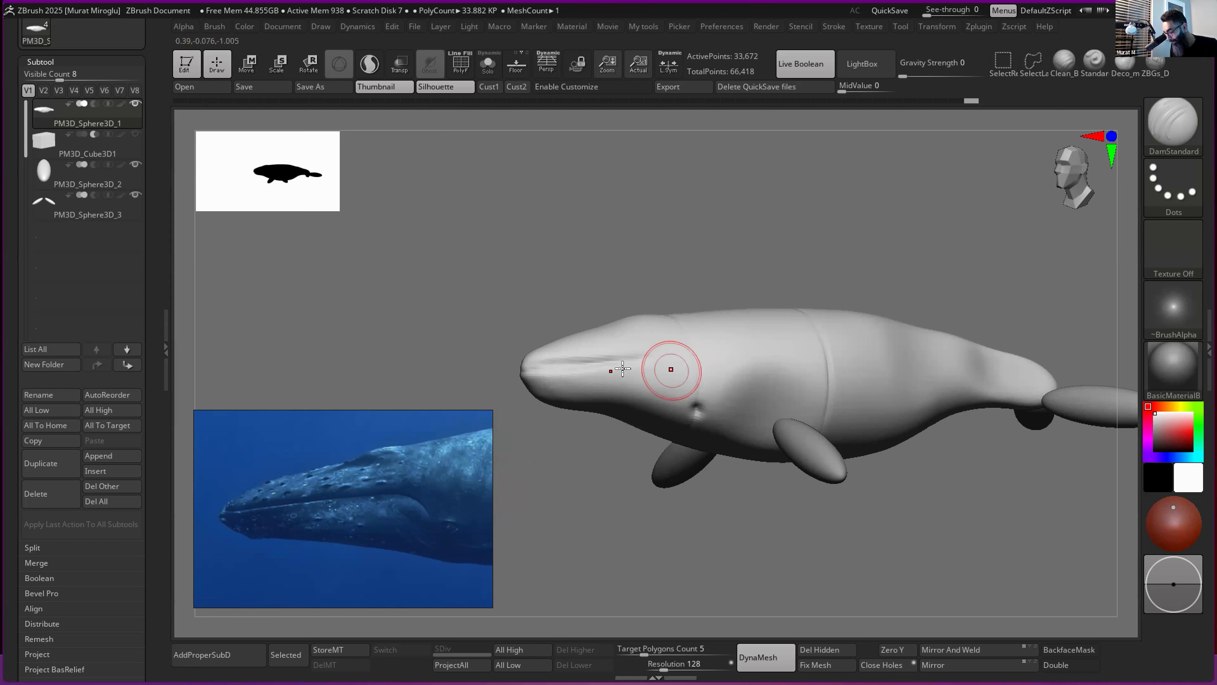
# - Extend the mouth line, curve its rear end down toward the eye, and add dimples around the eye area
pyautogui.moveTo(682, 366); pyautogui.dragTo(660, 386, button='right')
pyautogui.moveTo(659, 387); pyautogui.dragTo(644, 363, button='right')
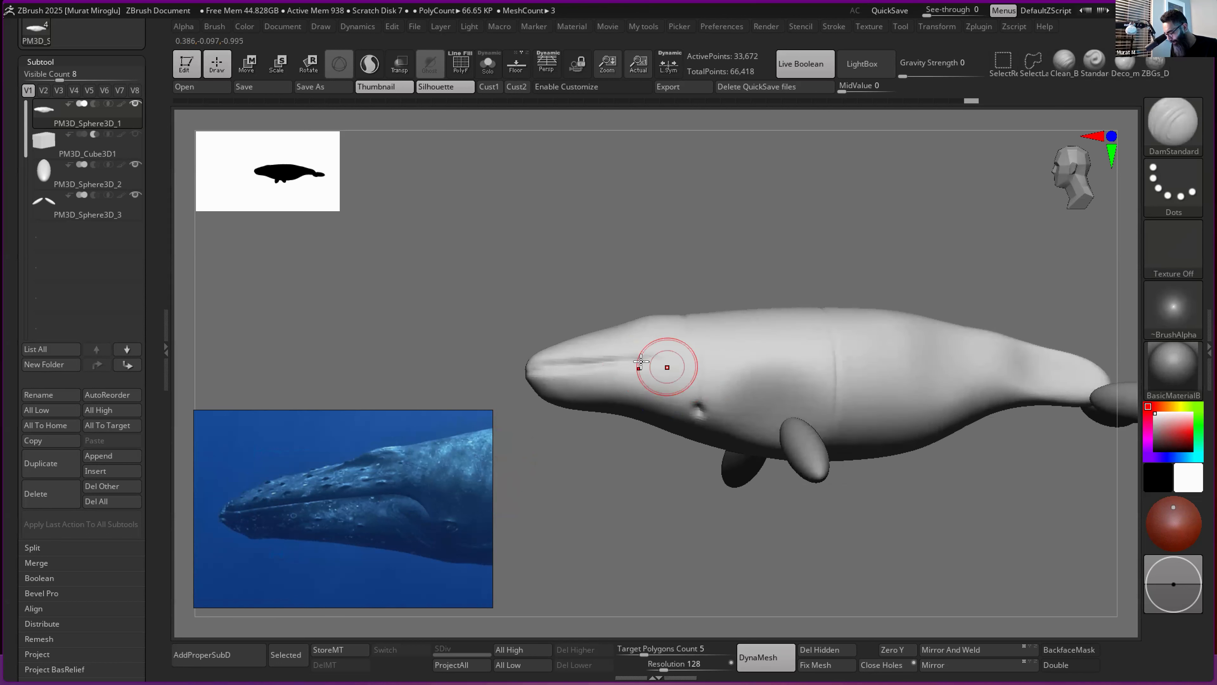
pyautogui.moveTo(676, 409); pyautogui.dragTo(674, 397)
pyautogui.moveTo(678, 394); pyautogui.dragTo(703, 411, button='right')
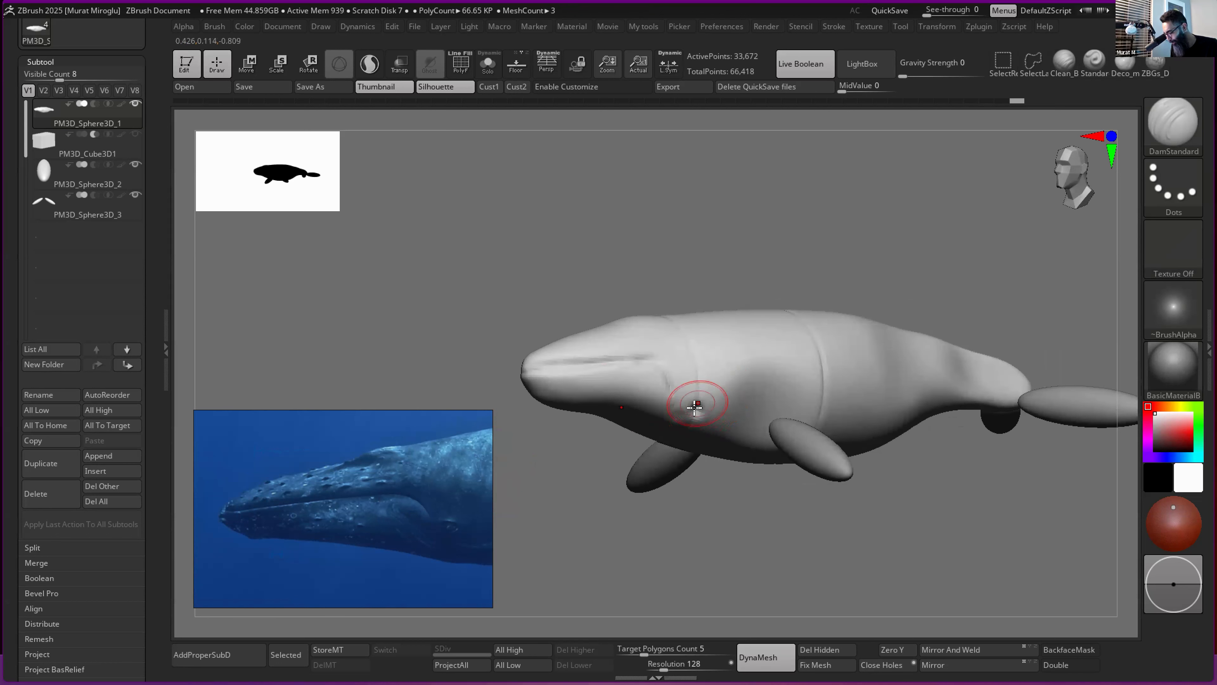
pyautogui.moveTo(678, 424); pyautogui.dragTo(697, 406, button='right')
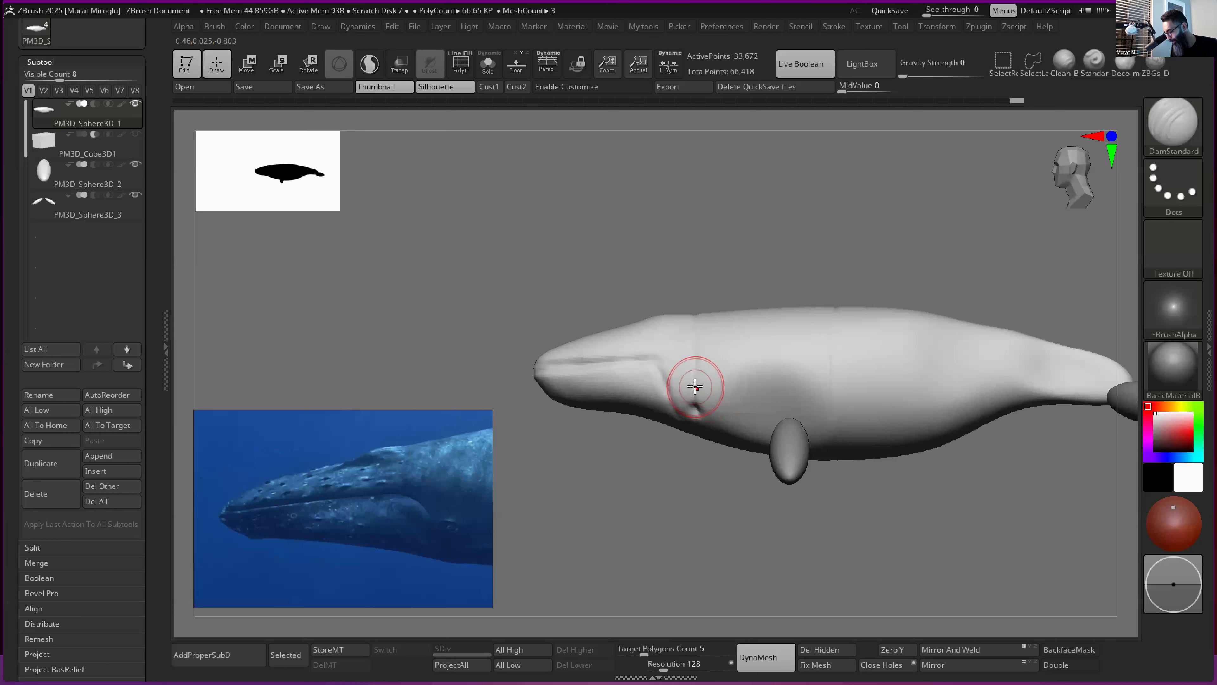
pyautogui.moveTo(687, 403); pyautogui.dragTo(699, 400, button='right')
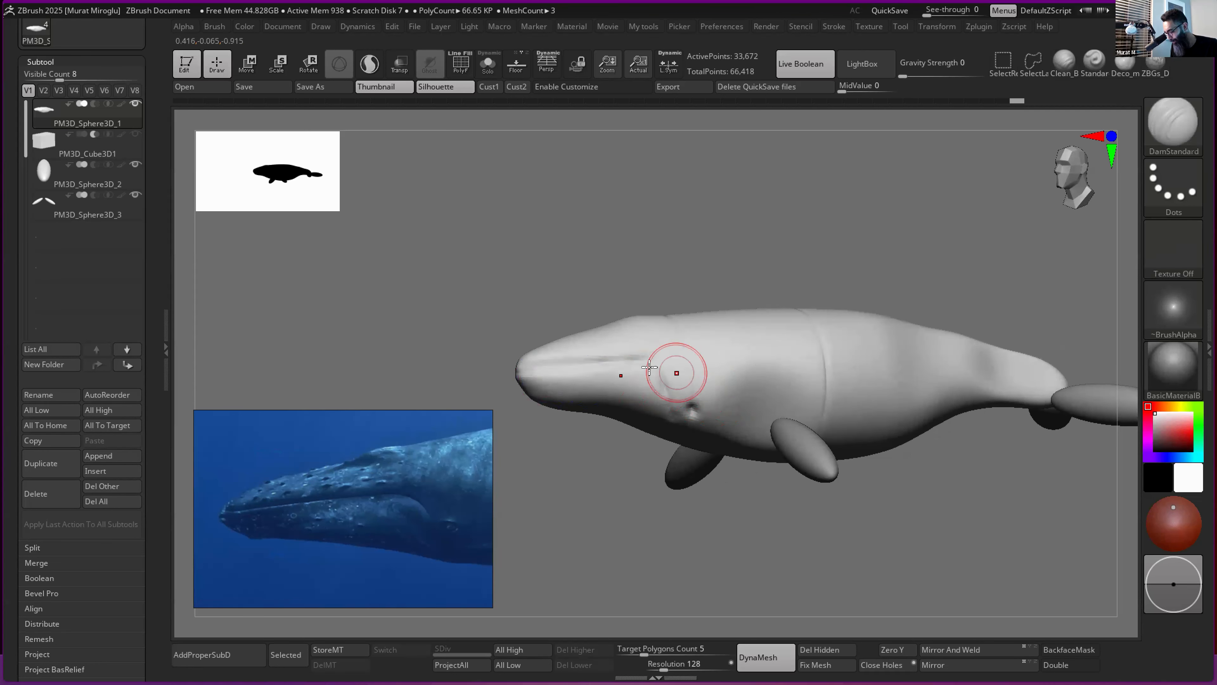
pyautogui.moveTo(679, 411)
pyautogui.mouseDown()
pyautogui.moveTo(696, 415)
pyautogui.moveTo(699, 380)
pyautogui.mouseUp()
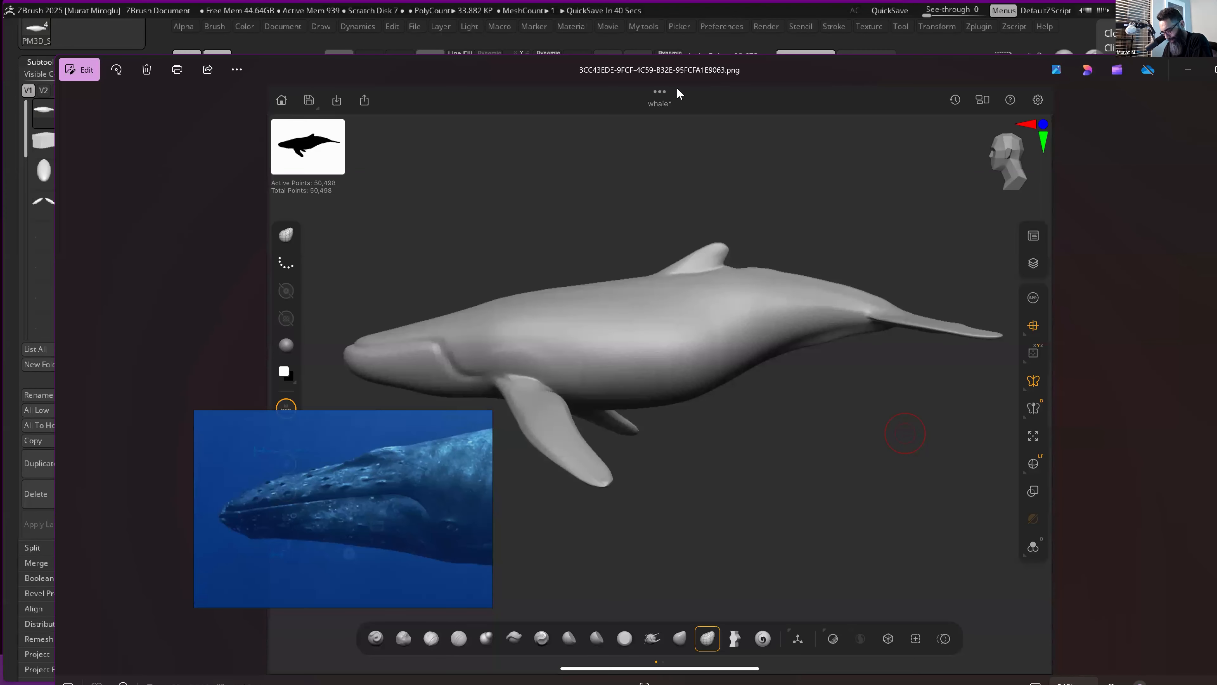
# - Narrow the reference photo window and move it aside, switch back to ZBrush, and move the reference off the canvas
pyautogui.moveTo(491, 470); pyautogui.dragTo(338, 482)
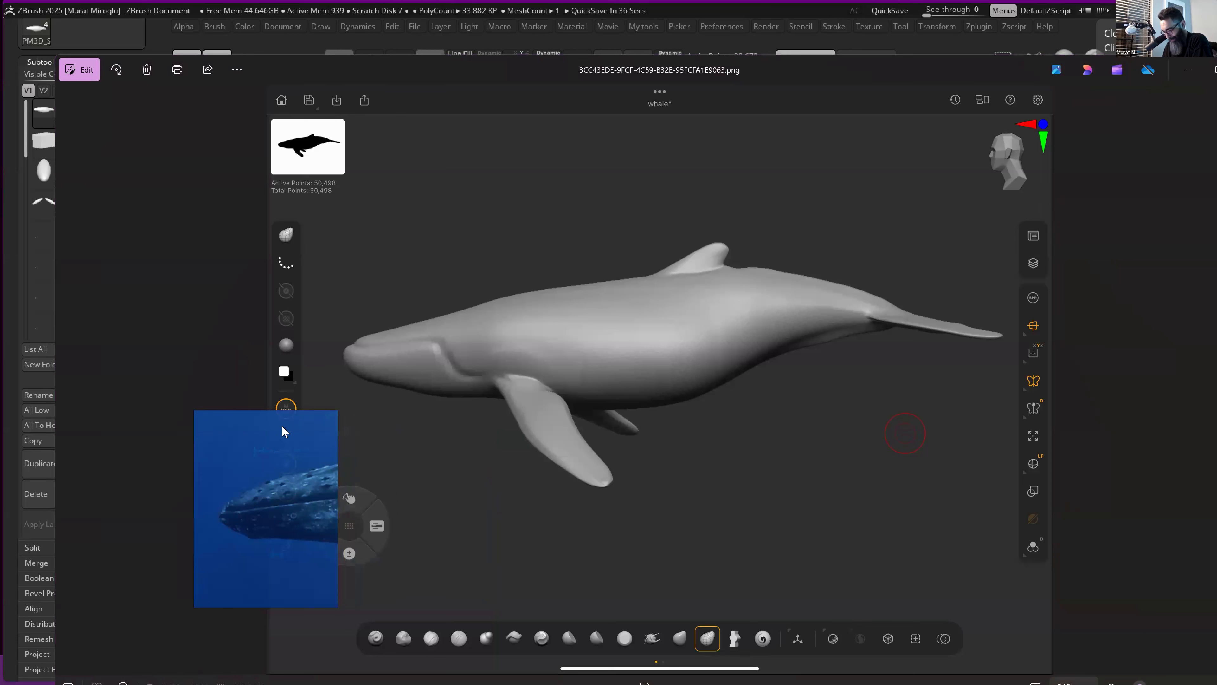
pyautogui.moveTo(234, 432); pyautogui.dragTo(129, 477)
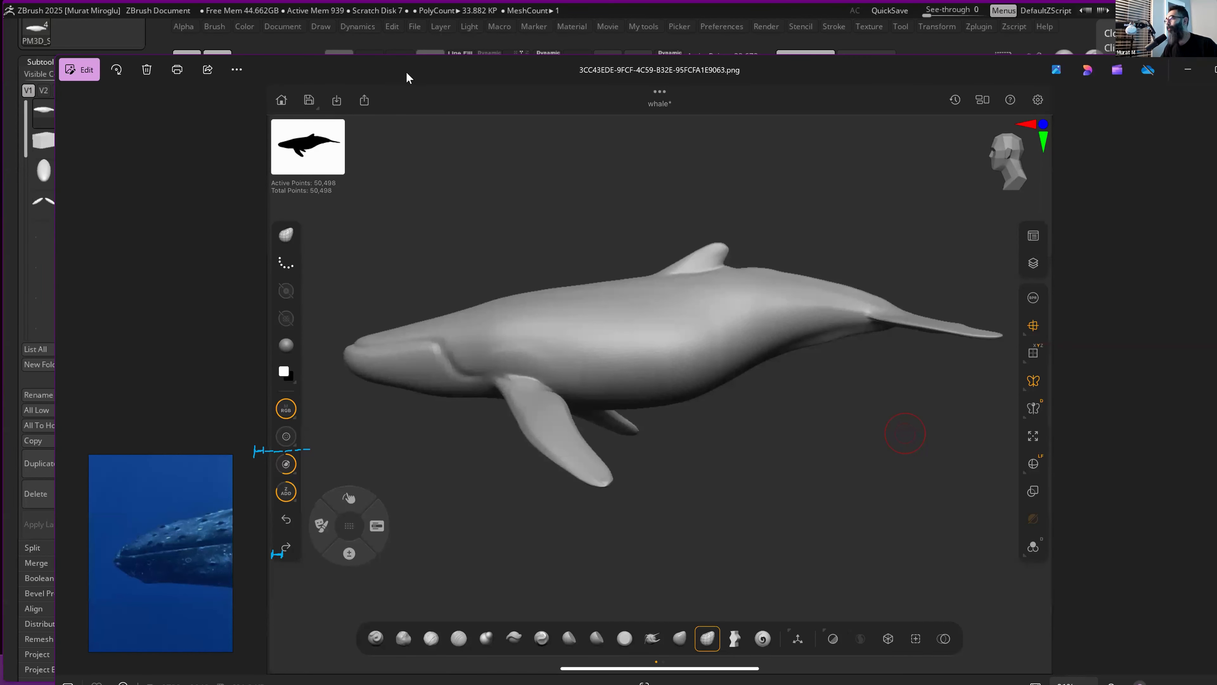
pyautogui.hotkey('alt', 'Tab')
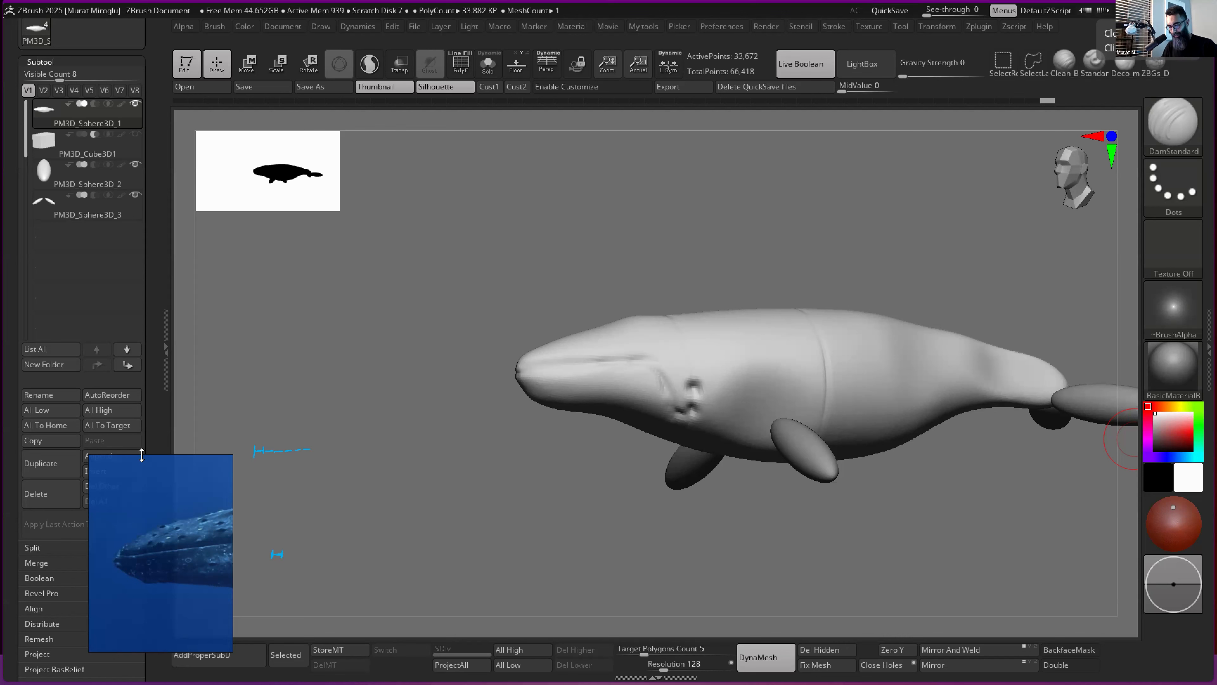
pyautogui.moveTo(163, 467); pyautogui.dragTo(231, 1)
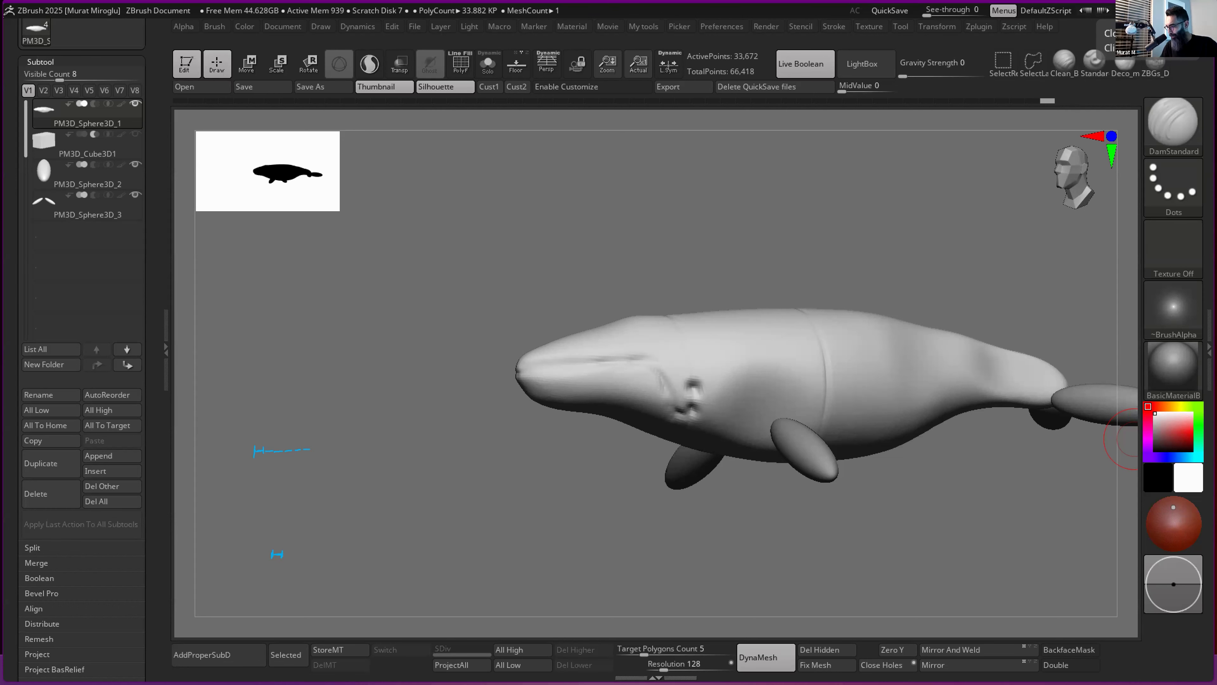
# - Switch to Firefox and open a new browser tab
pyautogui.press('super+d')
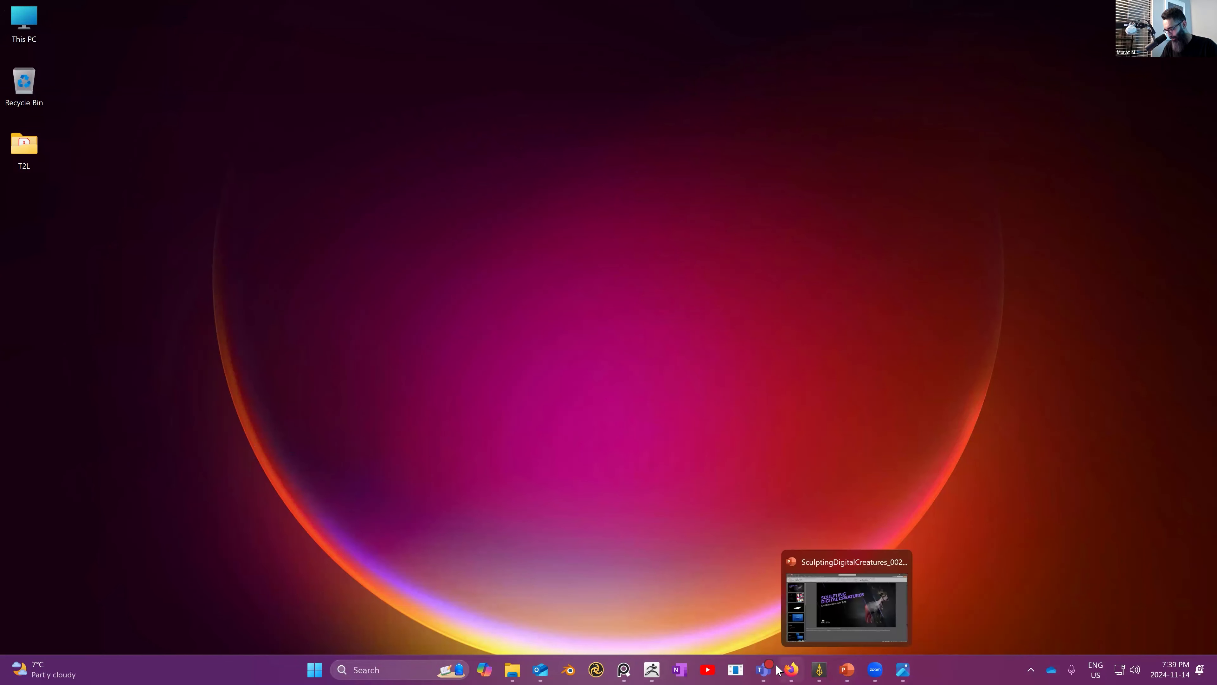
pyautogui.click(792, 669)
pyautogui.doubleClick(631, 154)
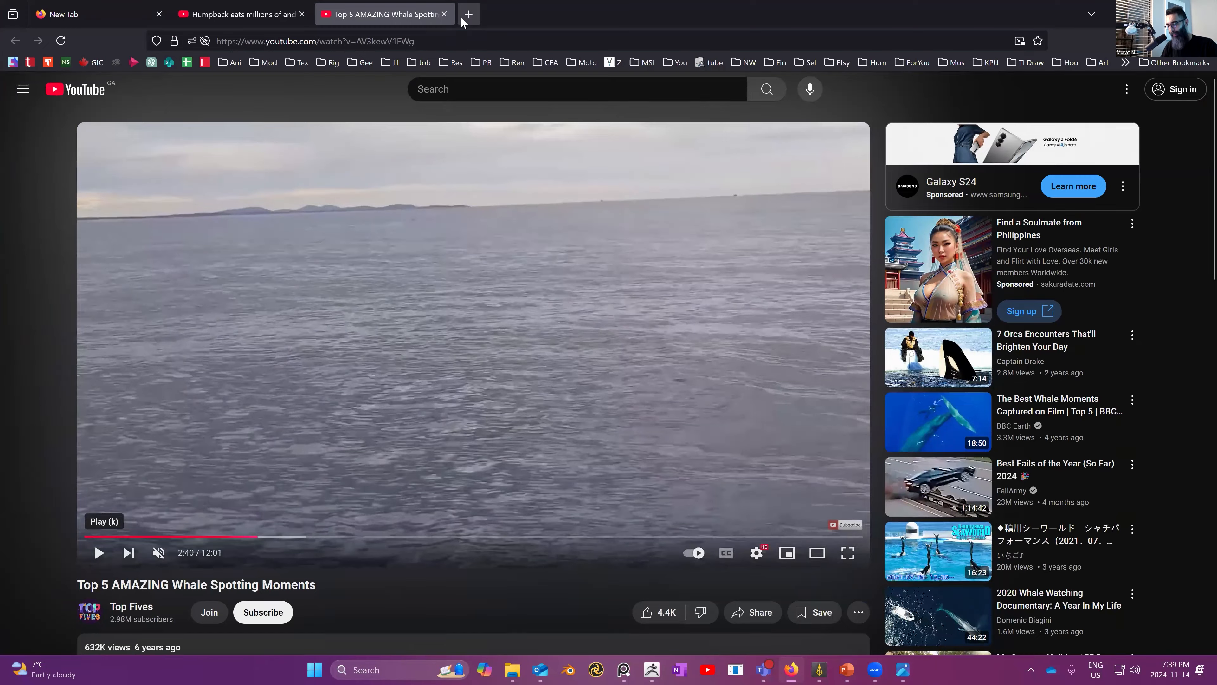
pyautogui.click(463, 18)
# - Search the web for the artist's full name followed by "demo reel"
pyautogui.write('murat')
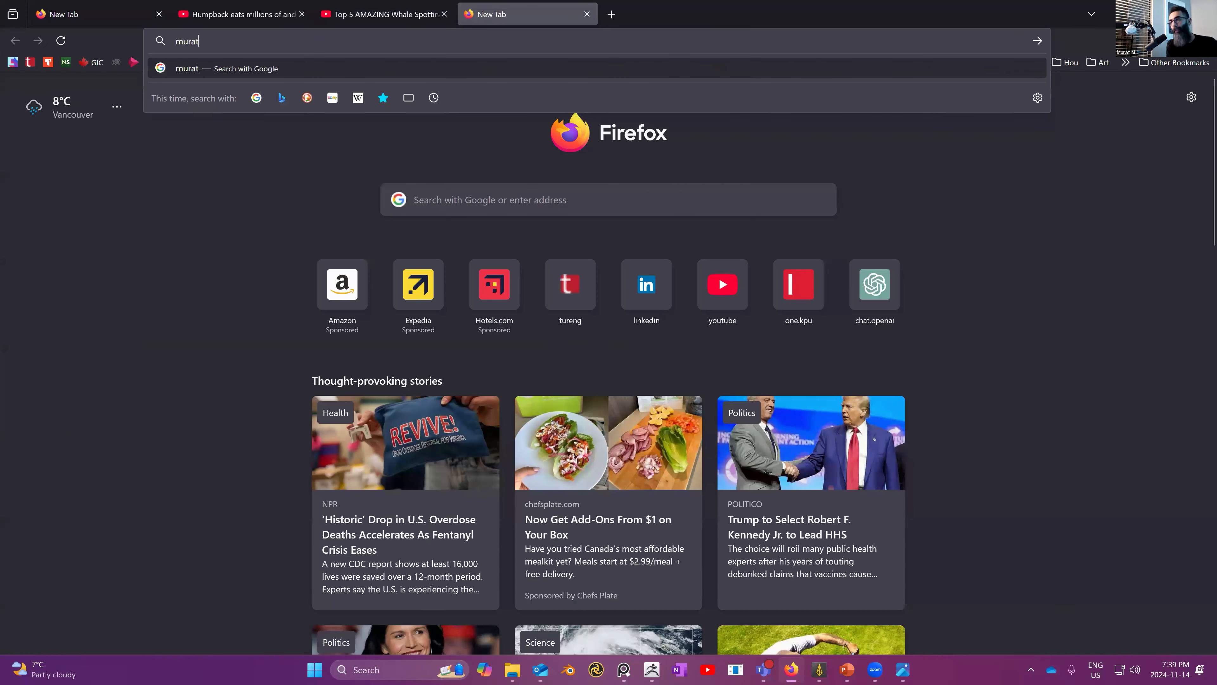
pyautogui.write('.m')
pyautogui.press('BackSpace')
pyautogui.press('BackSpace')
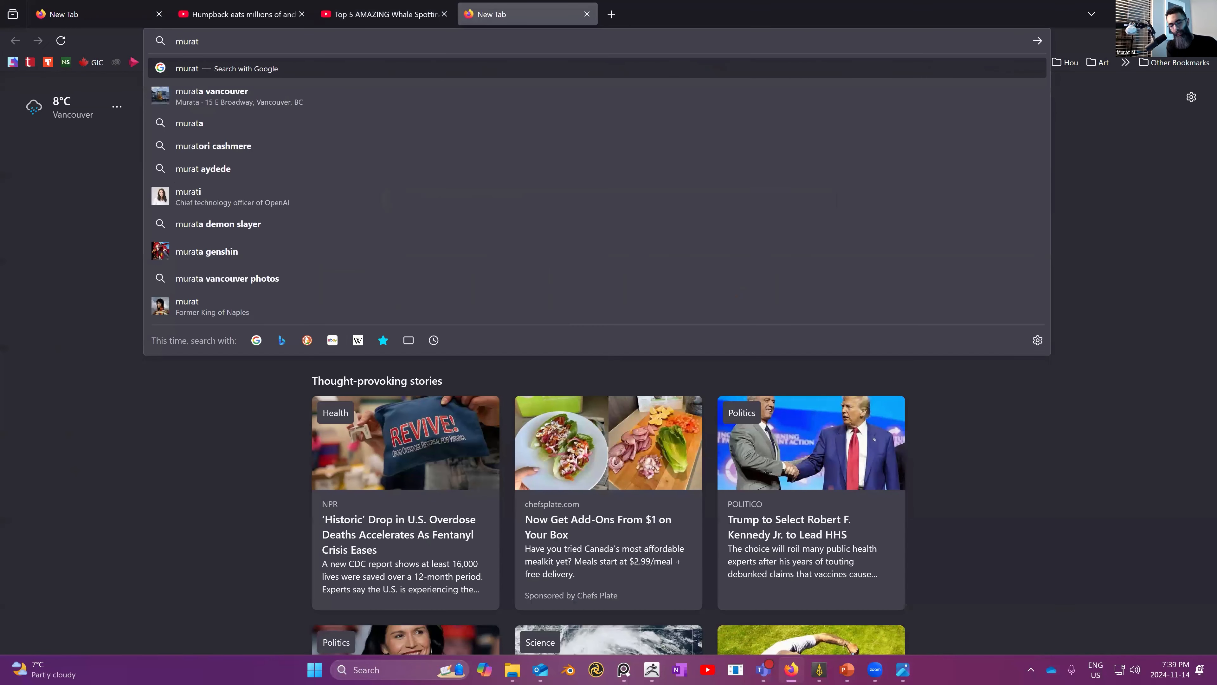
pyautogui.write('mirogl')
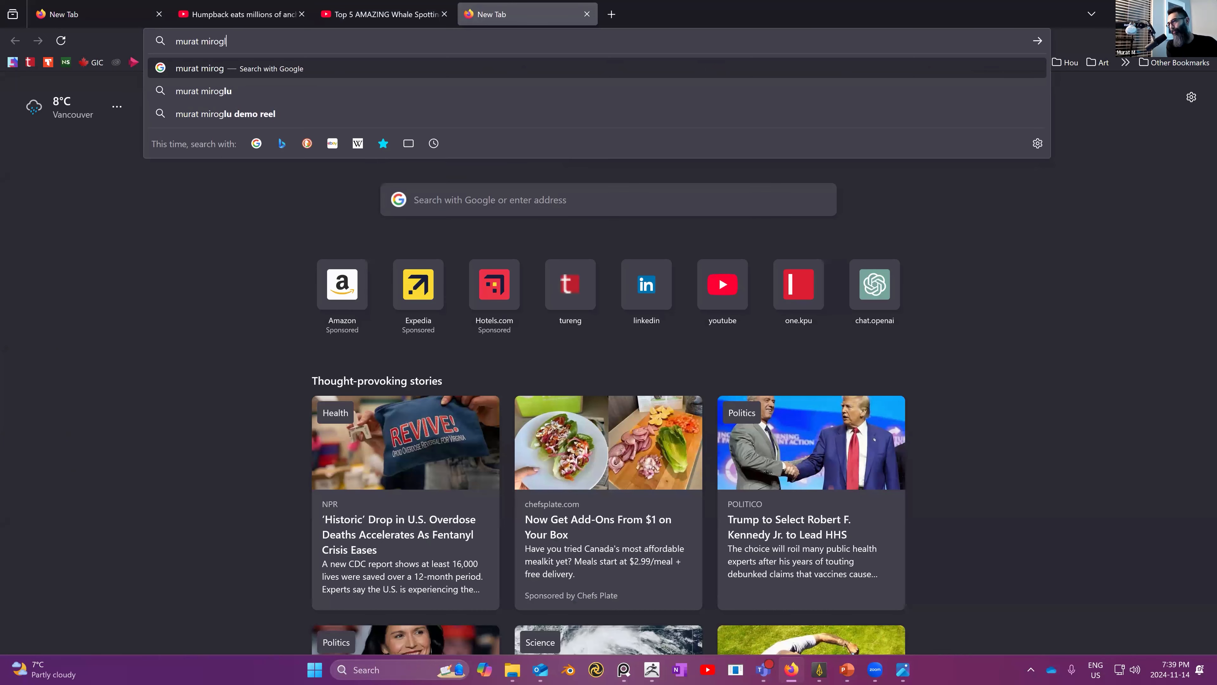
pyautogui.write('u ')
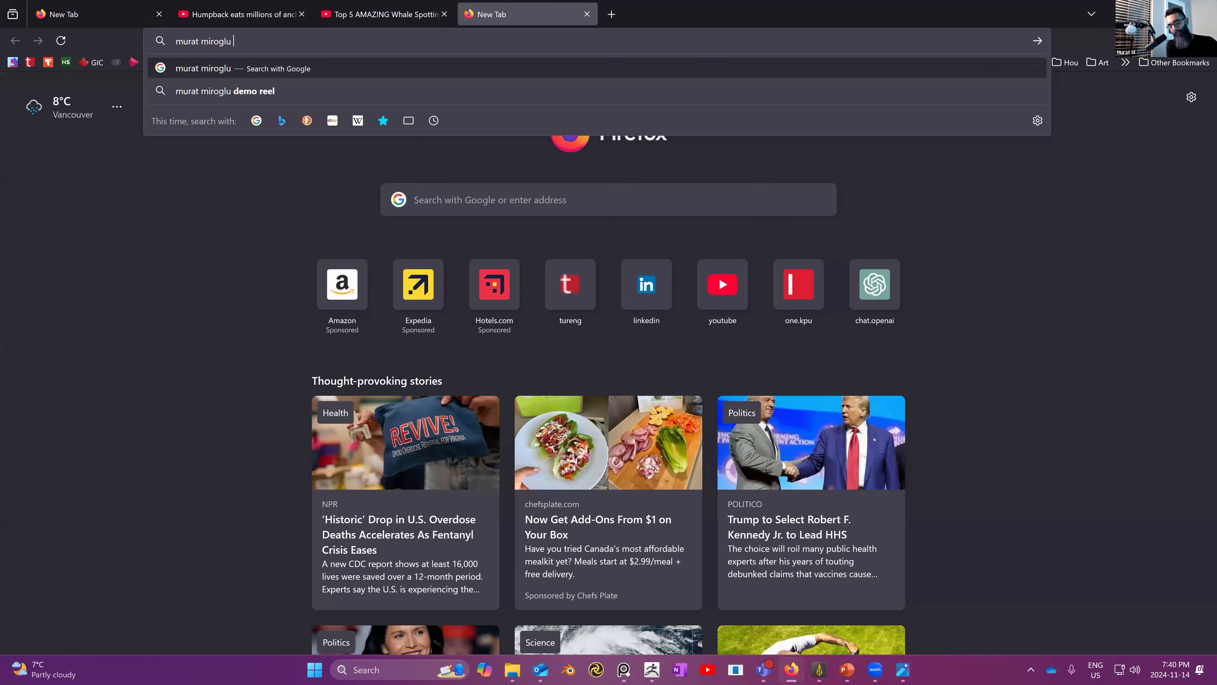
pyautogui.write('demo ')
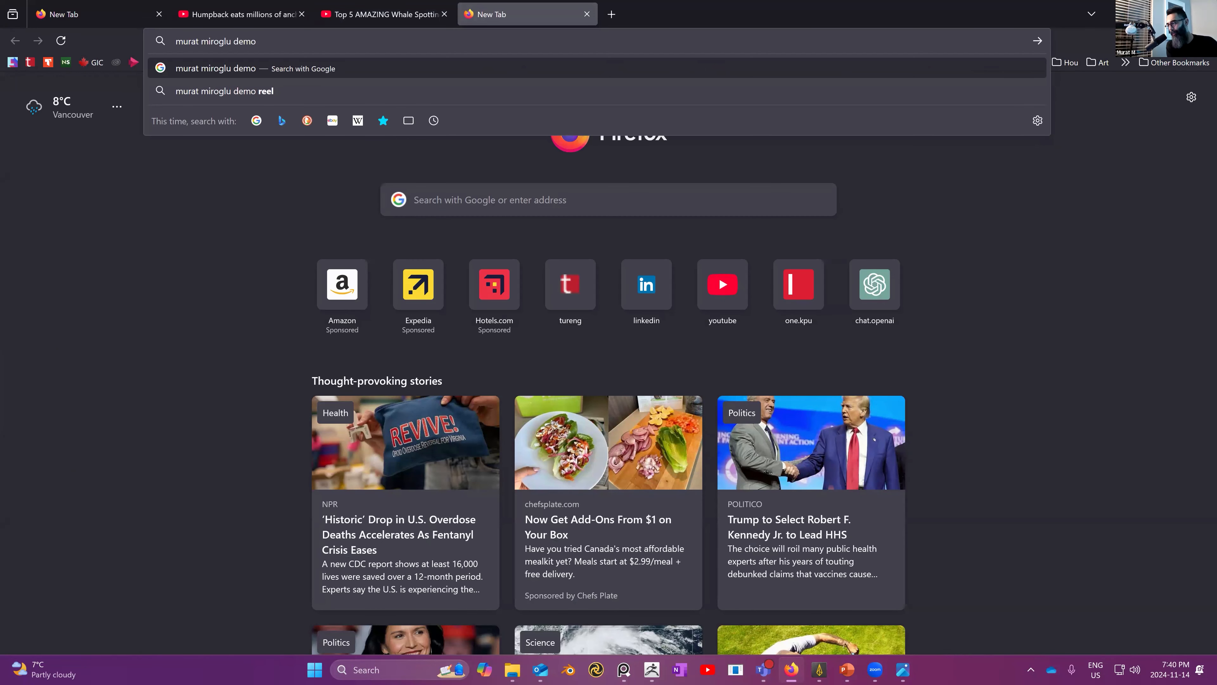
pyautogui.write('reel')
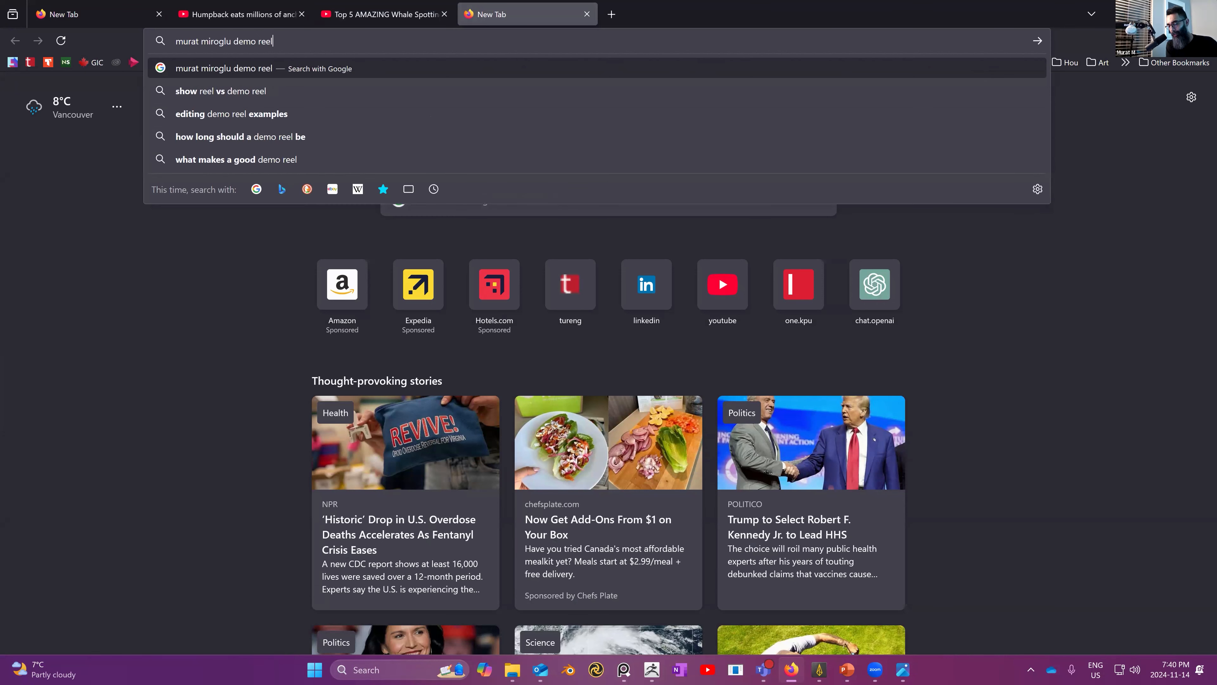
pyautogui.press('Return')
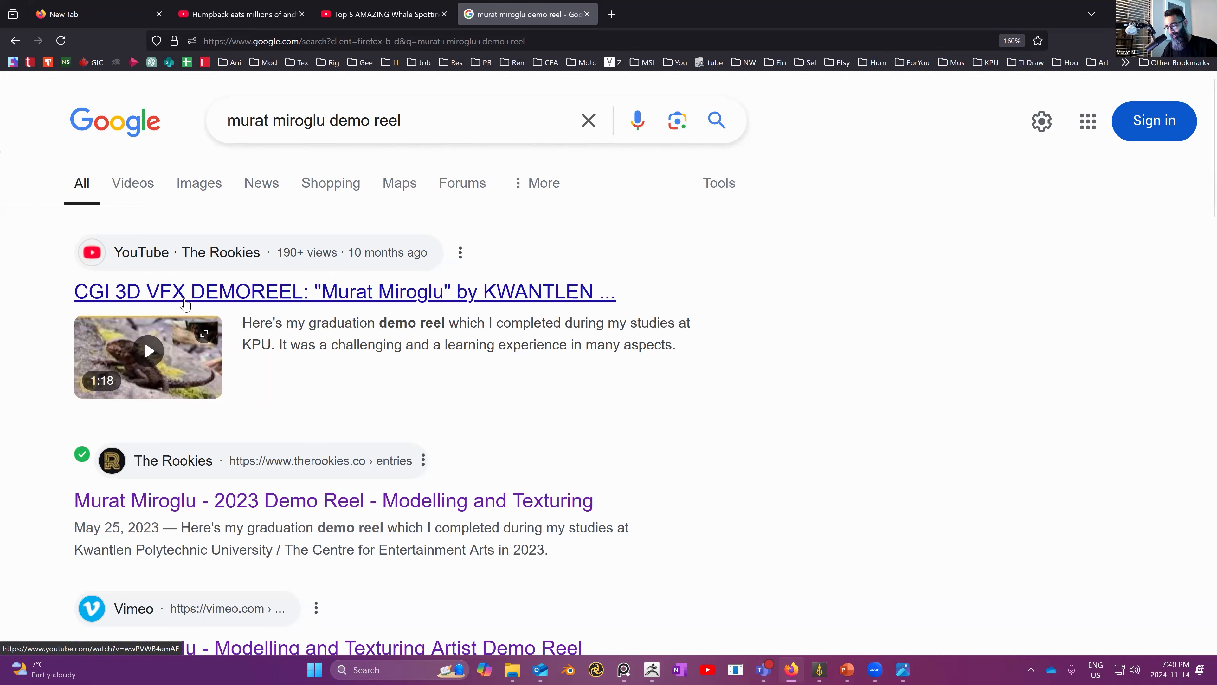
# - Watch The Rookies' YouTube upload of the artist's demo reel in full screen, and close the video tab at the end
pyautogui.click(185, 300)
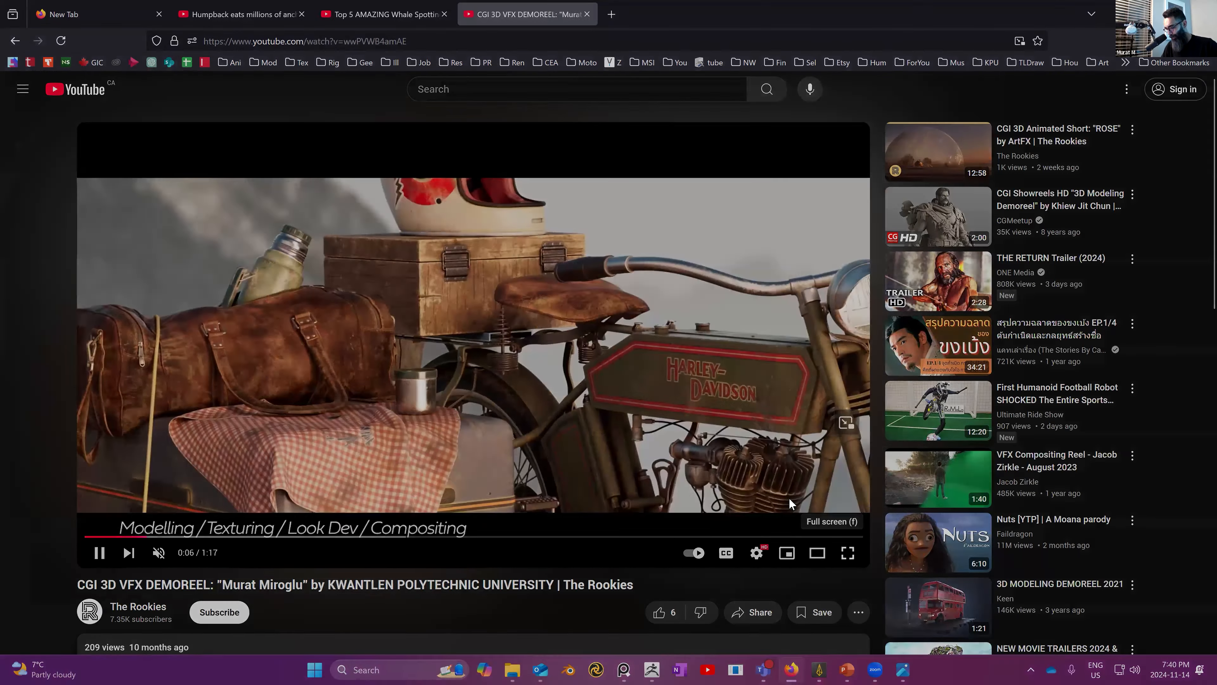
pyautogui.click(848, 552)
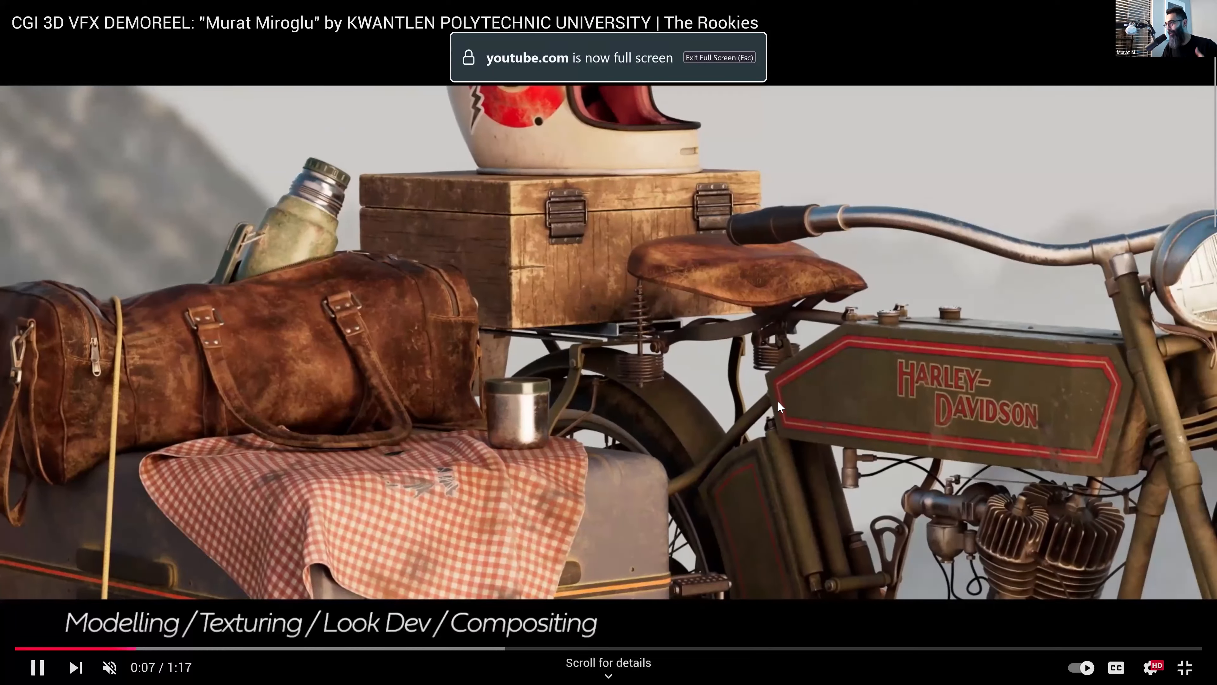
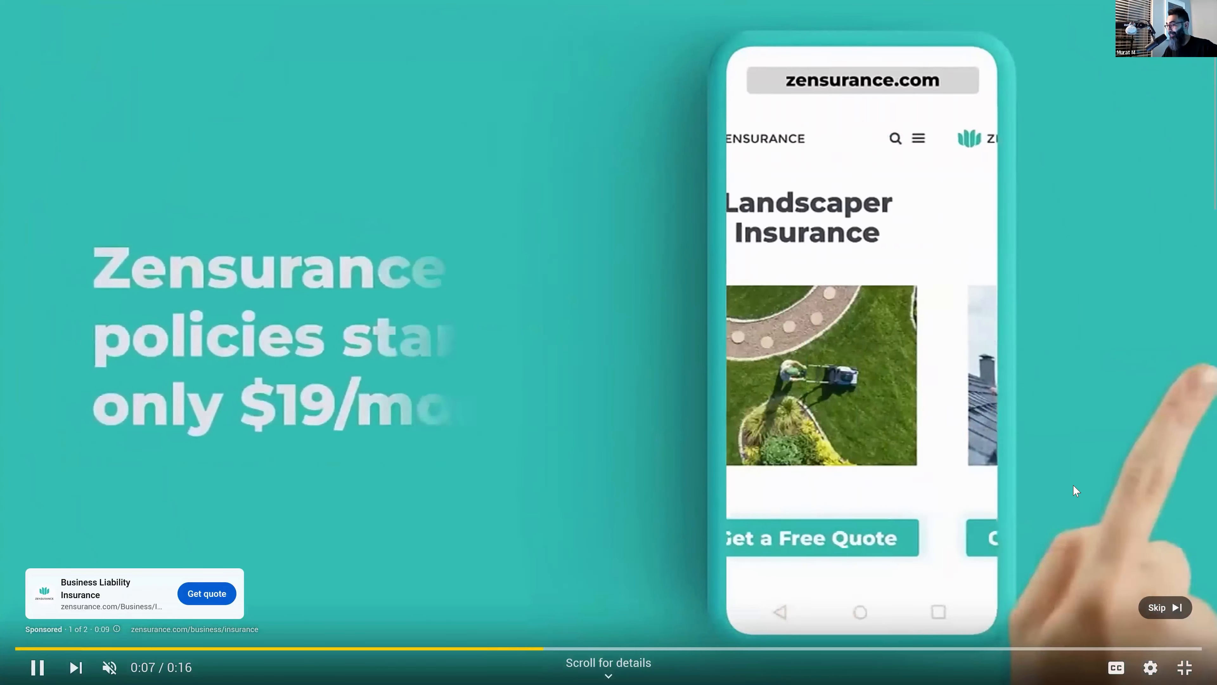
pyautogui.press('Escape')
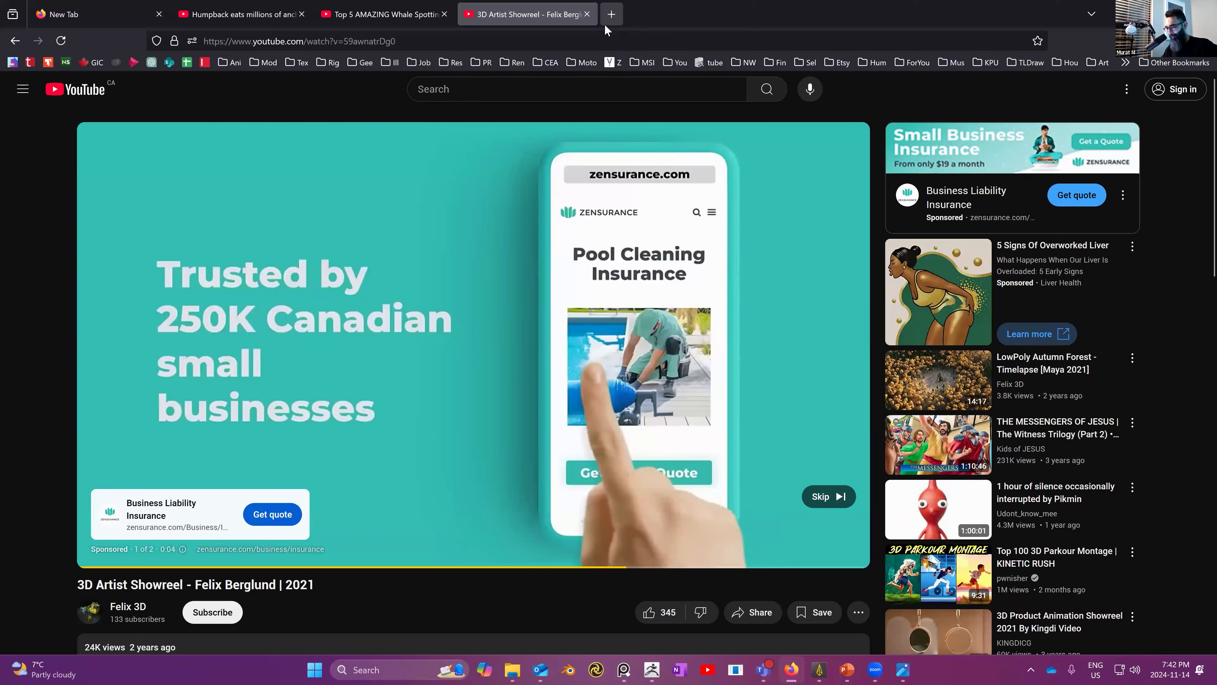
pyautogui.click(586, 14)
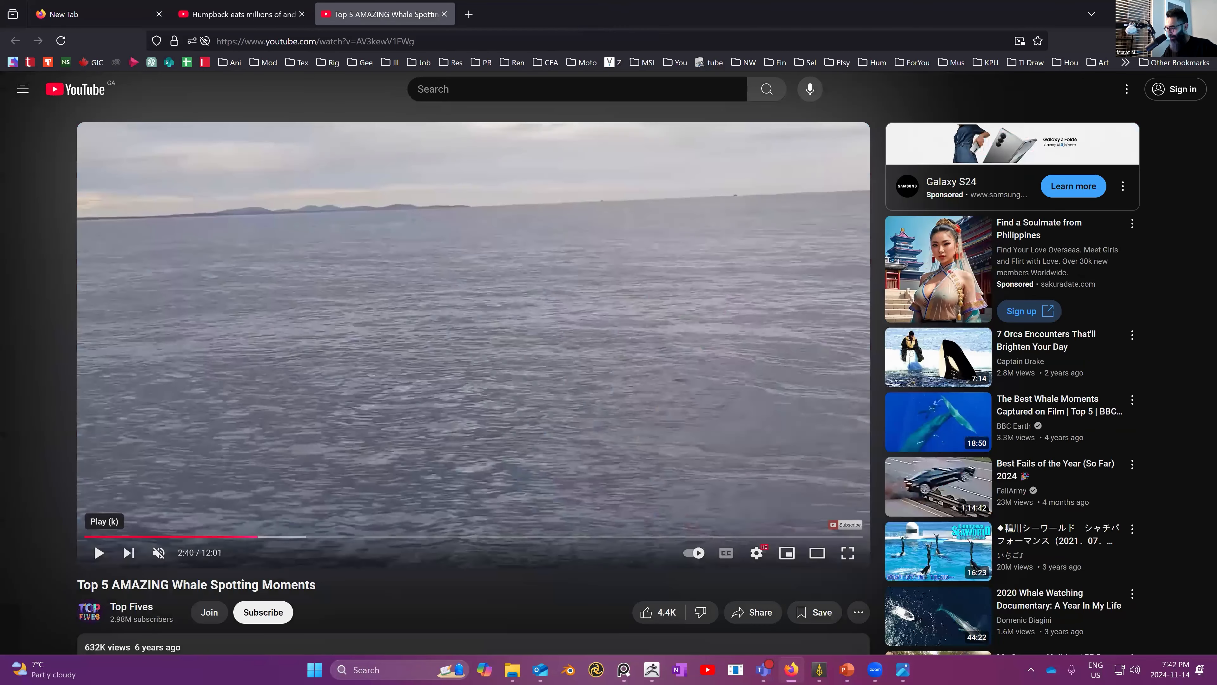
# - Switch to the SculptingDigitalCreatures presentation in PowerPoint, start its slide show, and swap Presenter View and Slide Show
pyautogui.press('super+d')
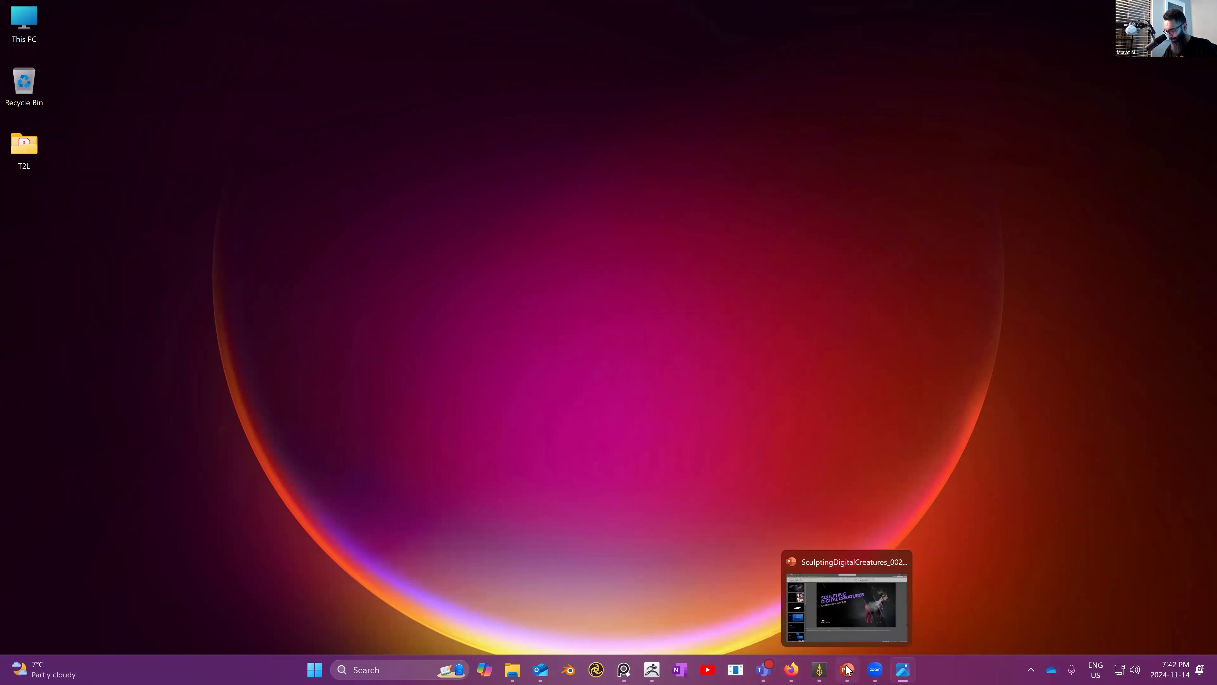
pyautogui.click(848, 625)
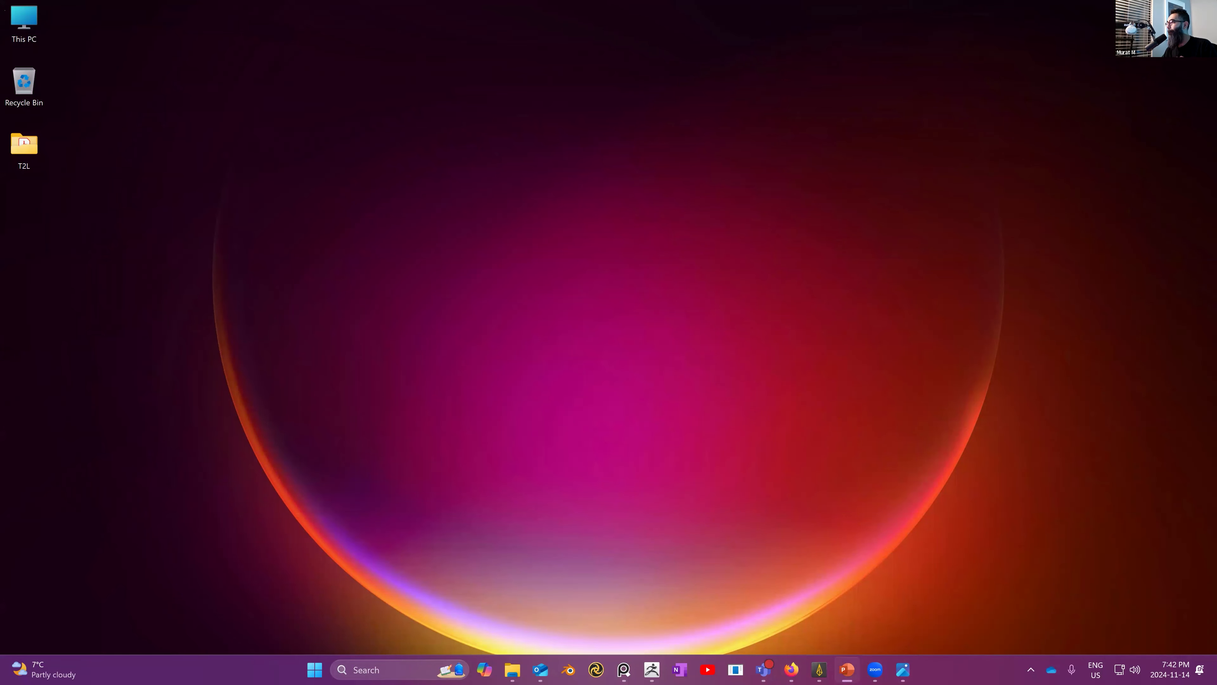
pyautogui.hotkey('shift', 'F5')
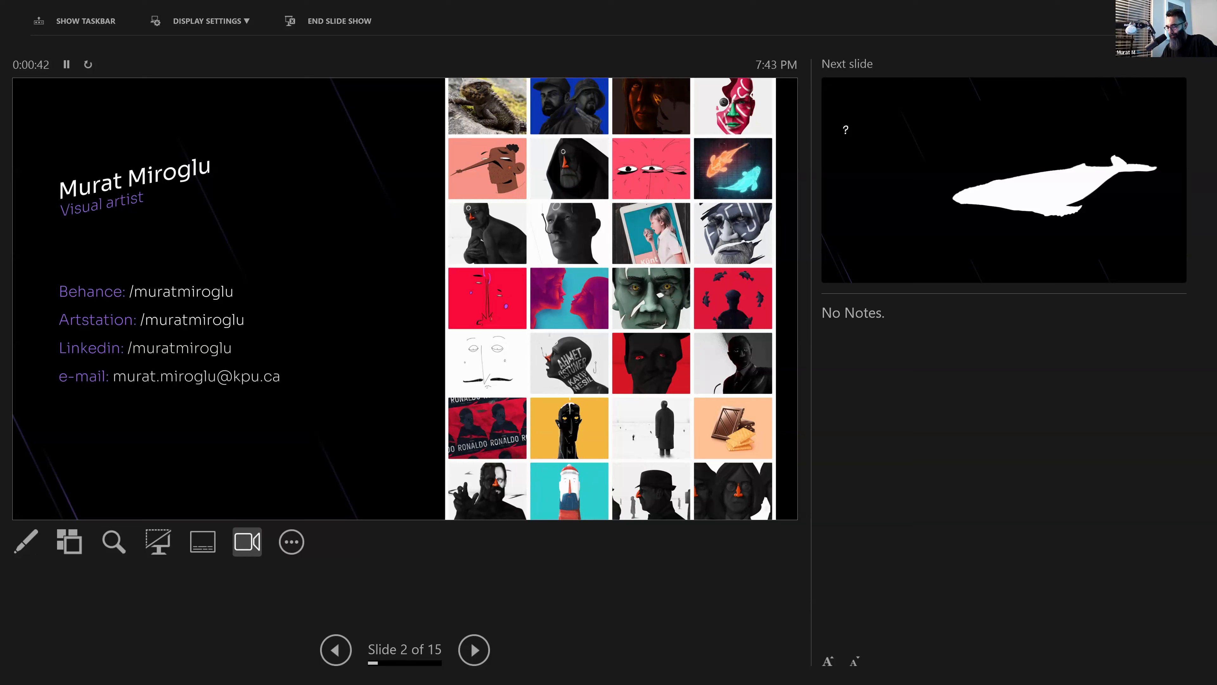
pyautogui.click(235, 22)
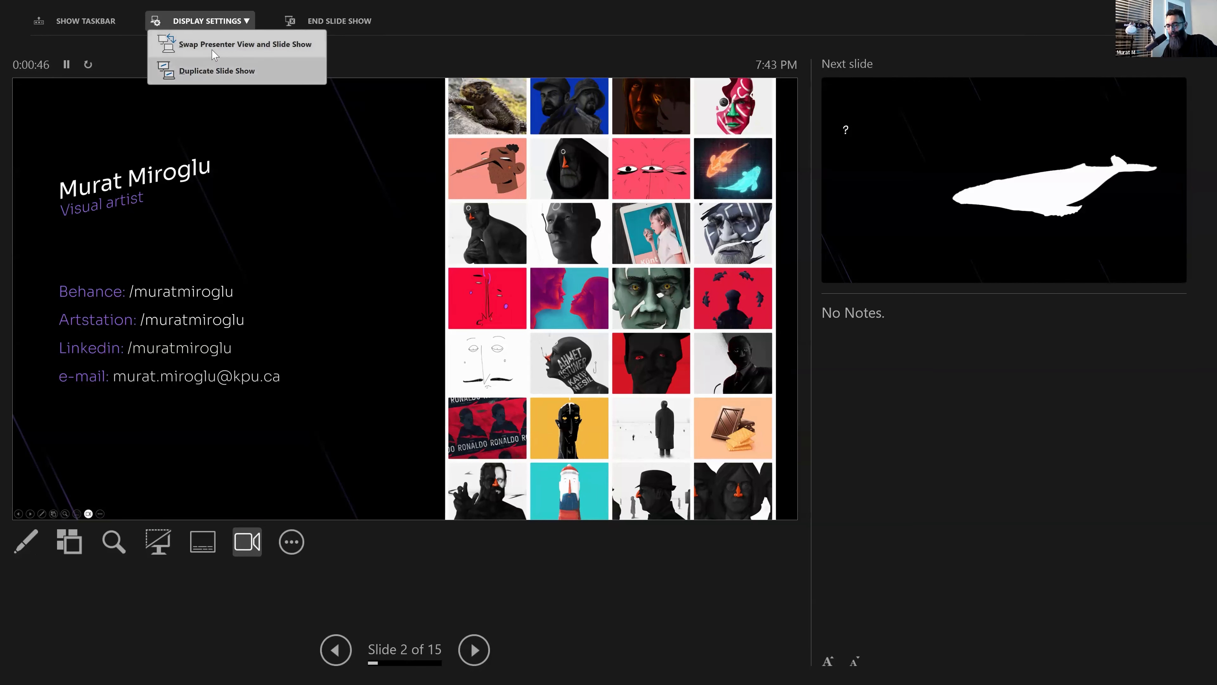
pyautogui.click(218, 45)
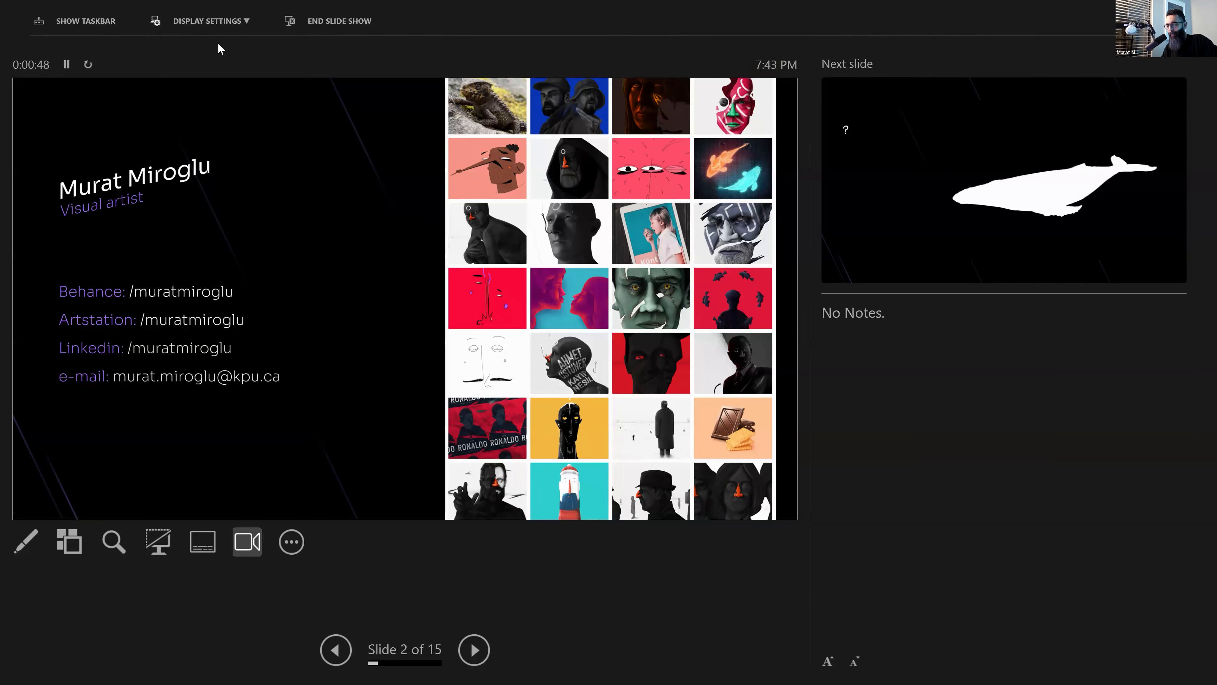